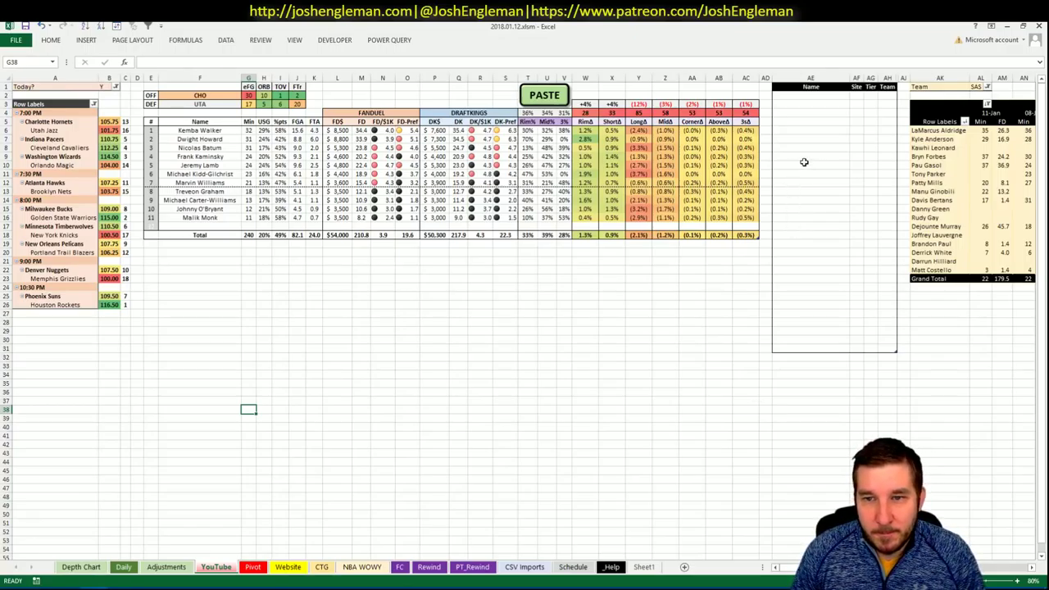
Add Dwight Howard to the shortlist with tier 4
{"action": "left_click", "coordinate": [817, 95]}
{"action": "type", "text": "Dwight Howard"}
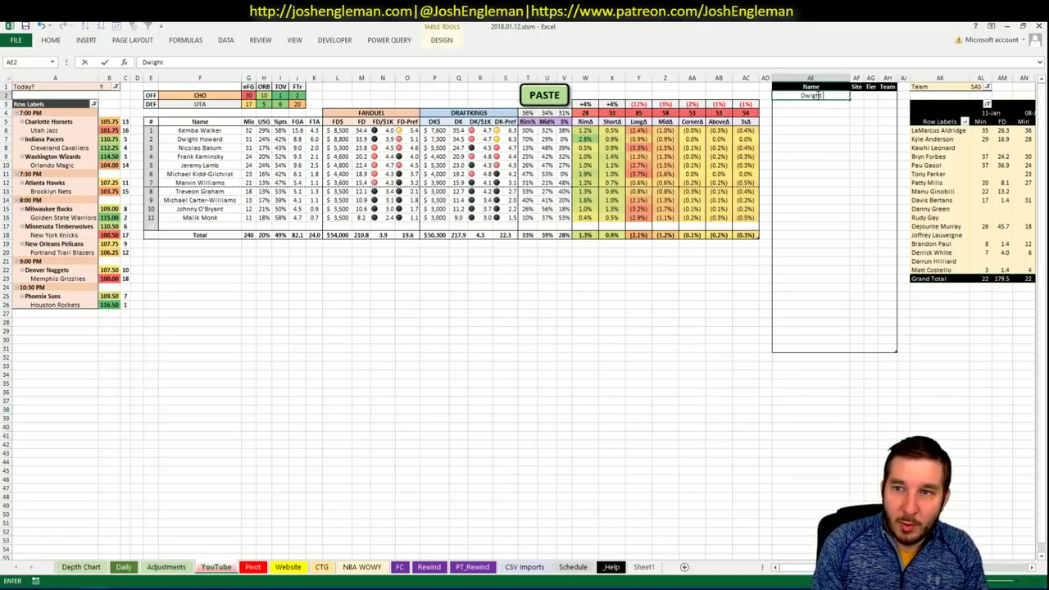
{"action": "key", "text": "Tab"}
{"action": "key", "text": "Tab"}
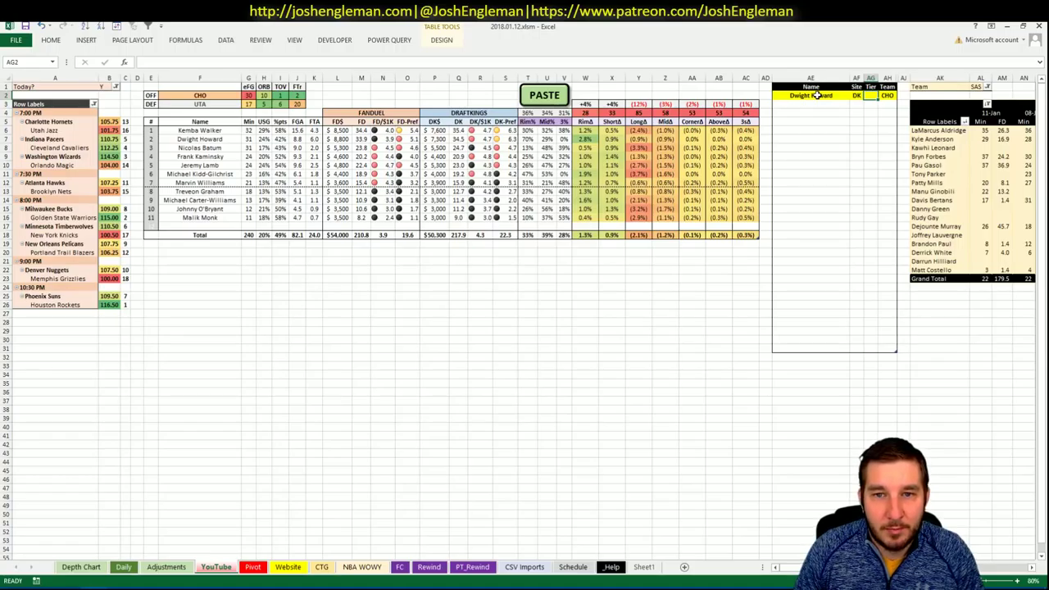
{"action": "type", "text": "4"}
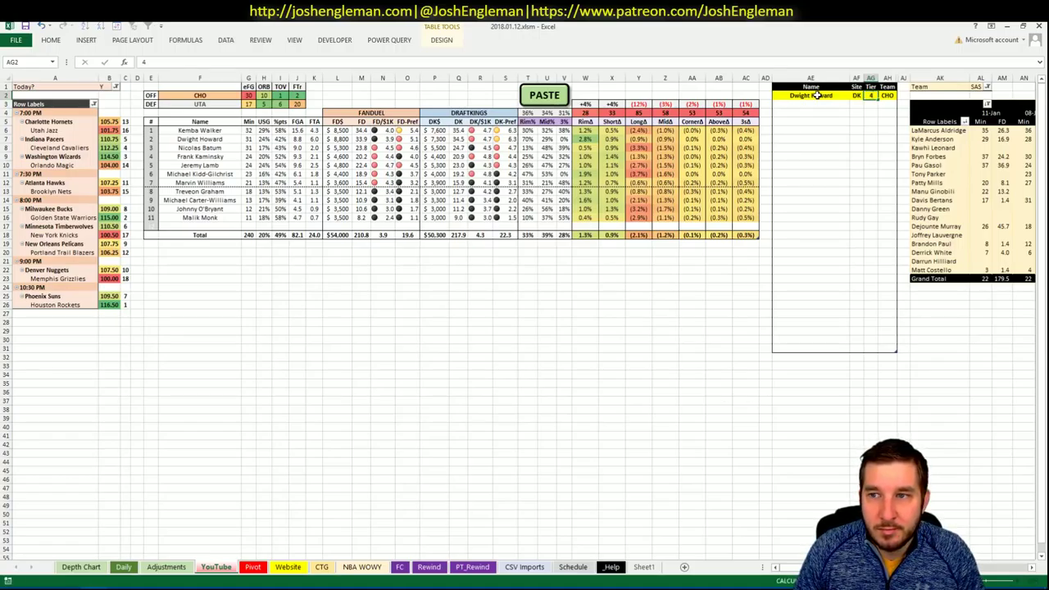
{"action": "key", "text": "Return"}
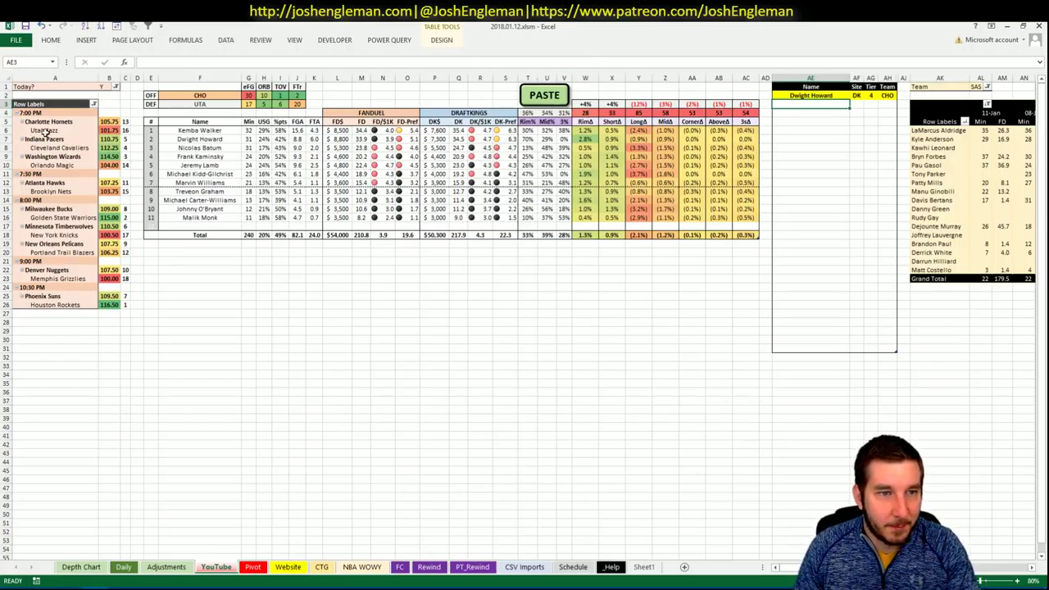
Change the offensive team in F2 from CHO to UTA
{"action": "left_click", "coordinate": [199, 96]}
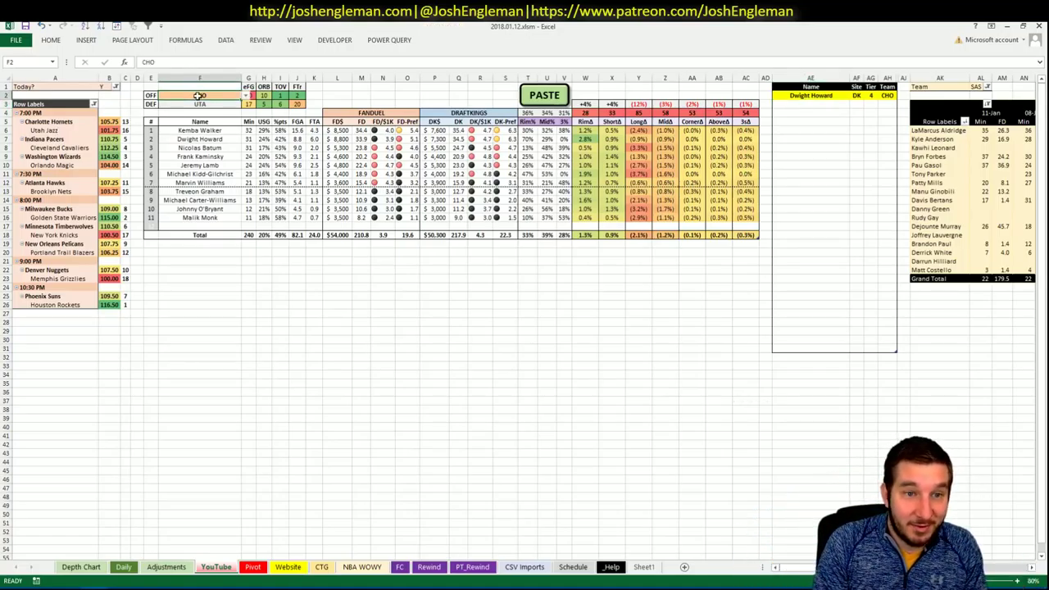
{"action": "type", "text": "UTA"}
{"action": "key", "text": "Return"}
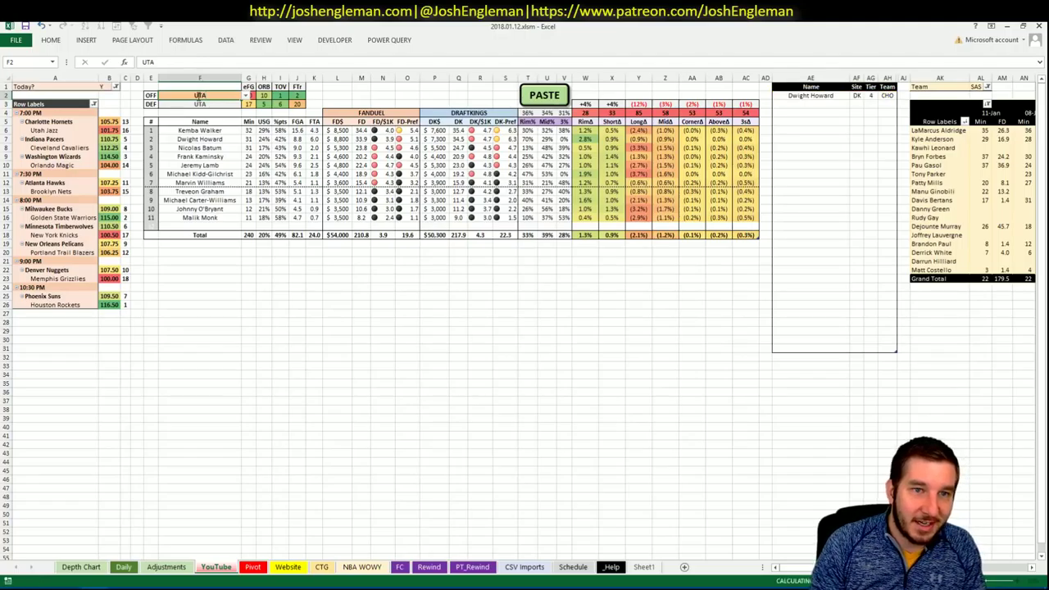
{"action": "left_click", "coordinate": [300, 270]}
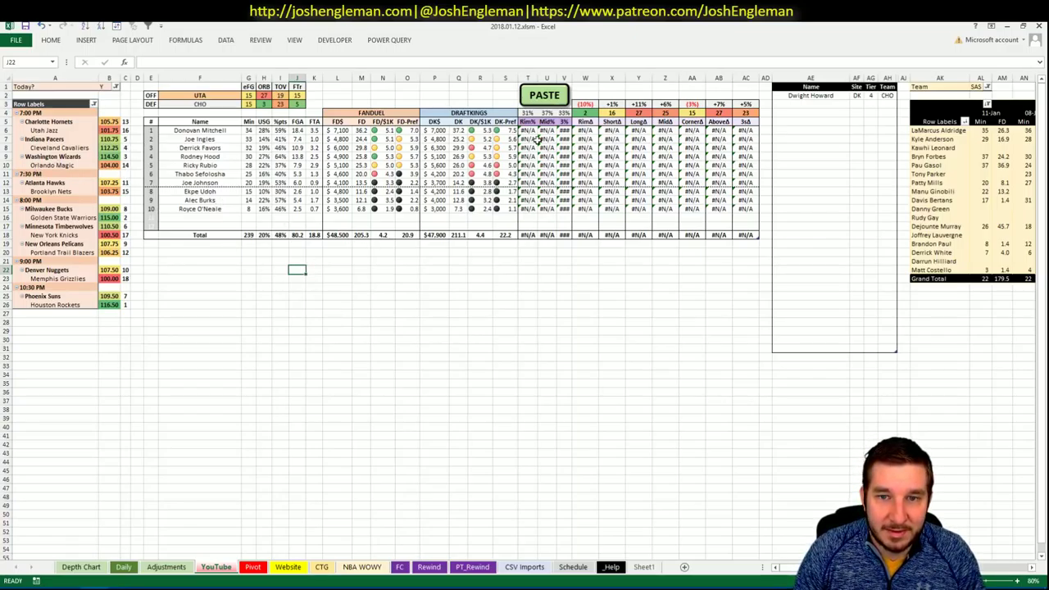
Search Cleaning the Glass for 'Utah Jazz' and open their team stats page
{"action": "left_click", "coordinate": [66, 583]}
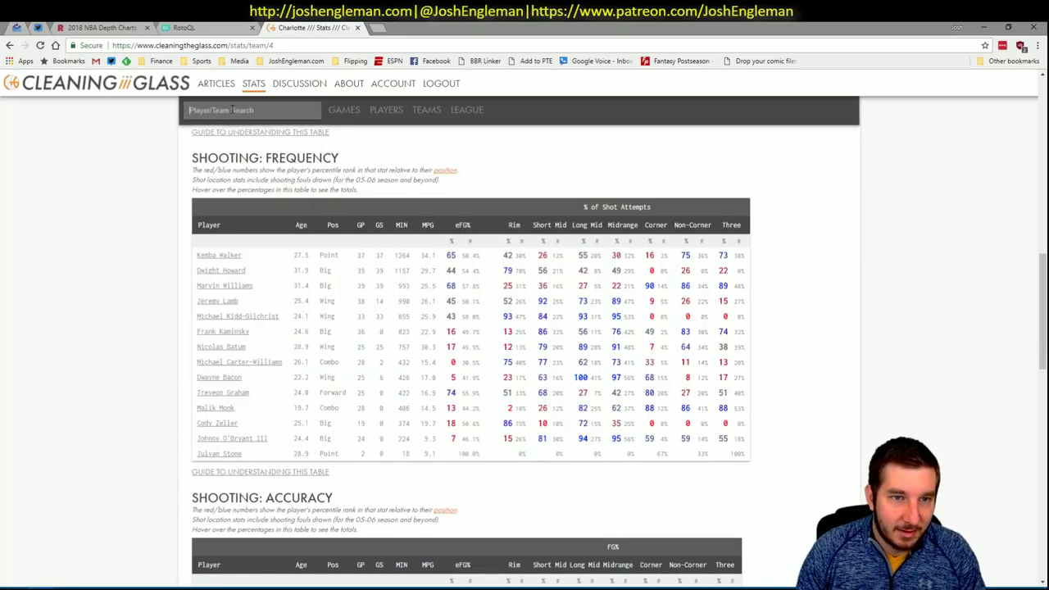
{"action": "left_click", "coordinate": [233, 109]}
{"action": "type", "text": "Utah Jazz"}
{"action": "key", "text": "Return"}
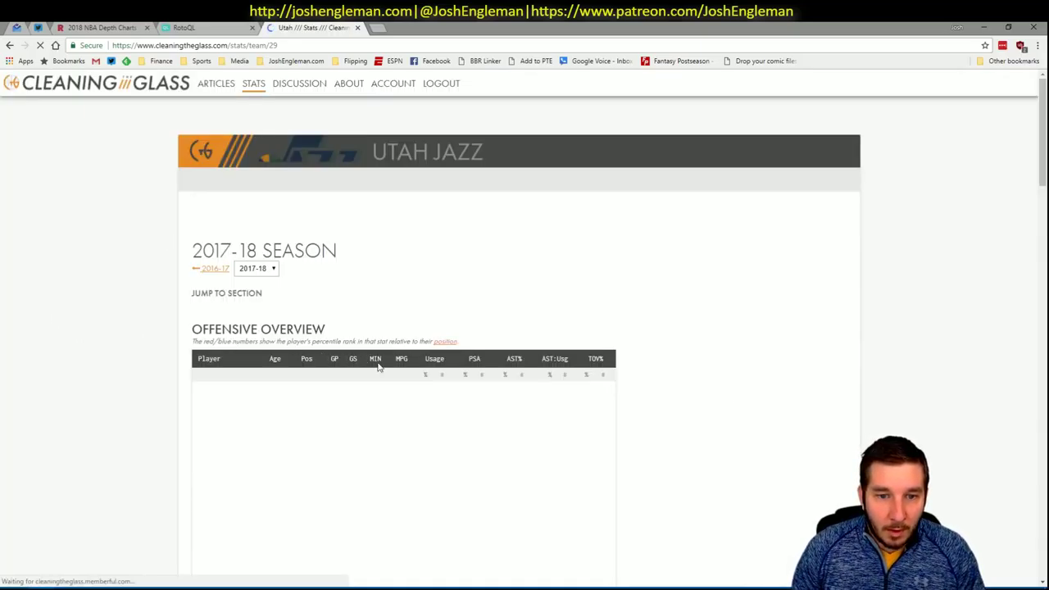
Copy the Utah Shooting: Frequency table and go back to Excel
{"action": "scroll", "coordinate": [346, 309], "scroll_direction": "down", "scroll_amount": 10}
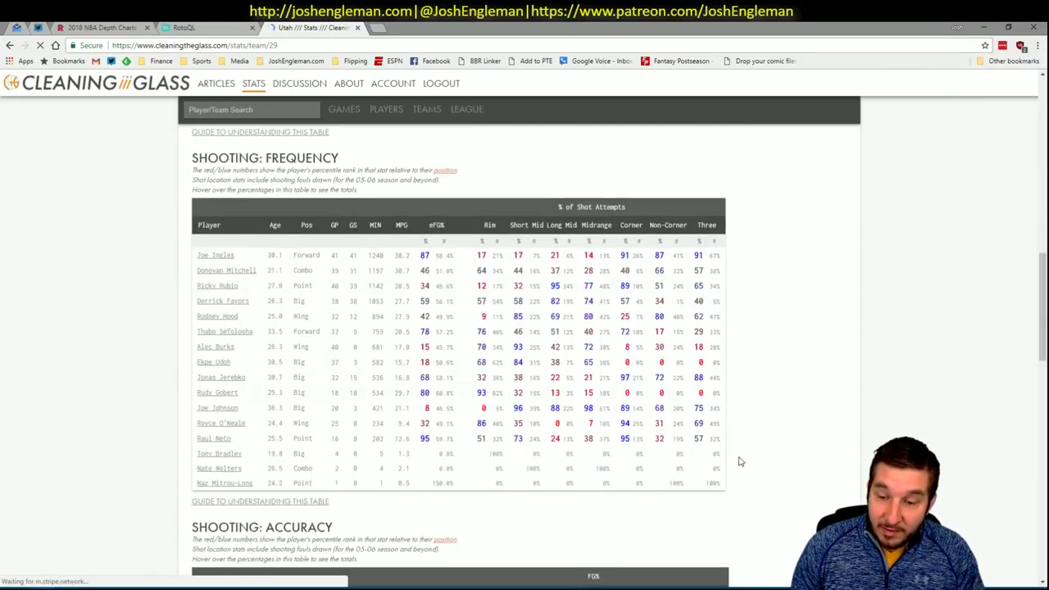
{"action": "left_click_drag", "start_coordinate": [725, 485], "coordinate": [199, 257]}
{"action": "key", "text": "ctrl+c"}
{"action": "key", "text": "alt+Tab"}
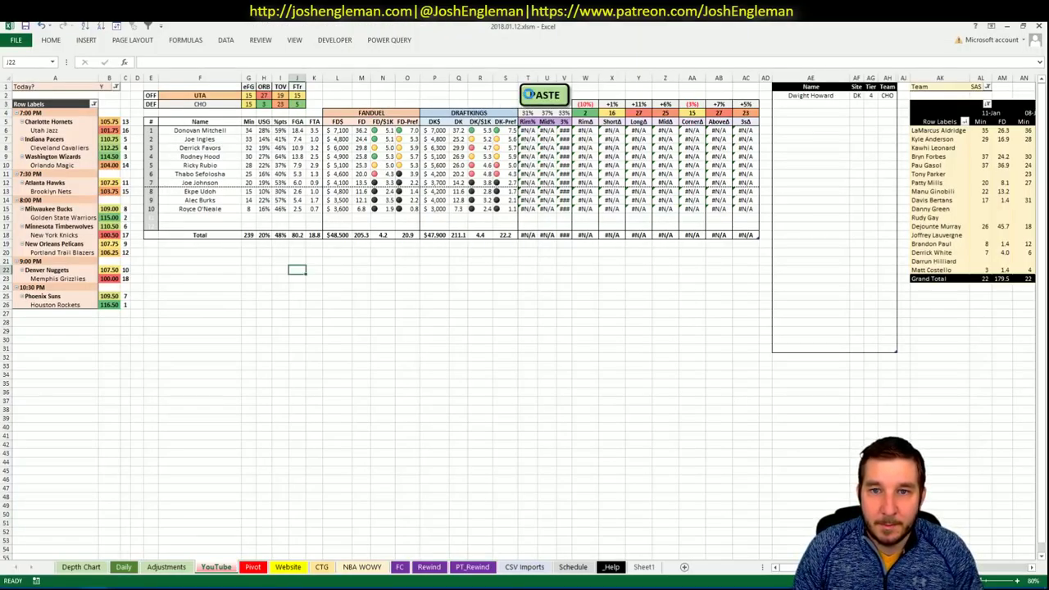
Paste Utah's shooting stats into the matchup table, then check the Pivot sheet and return to YouTube
{"action": "left_click", "coordinate": [530, 94]}
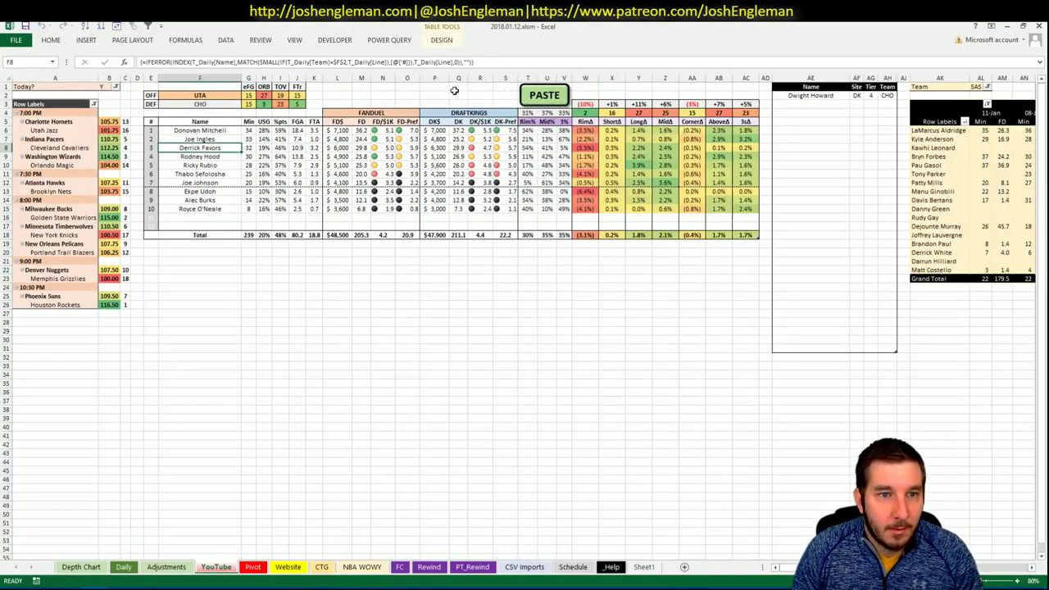
{"action": "left_click", "coordinate": [839, 105]}
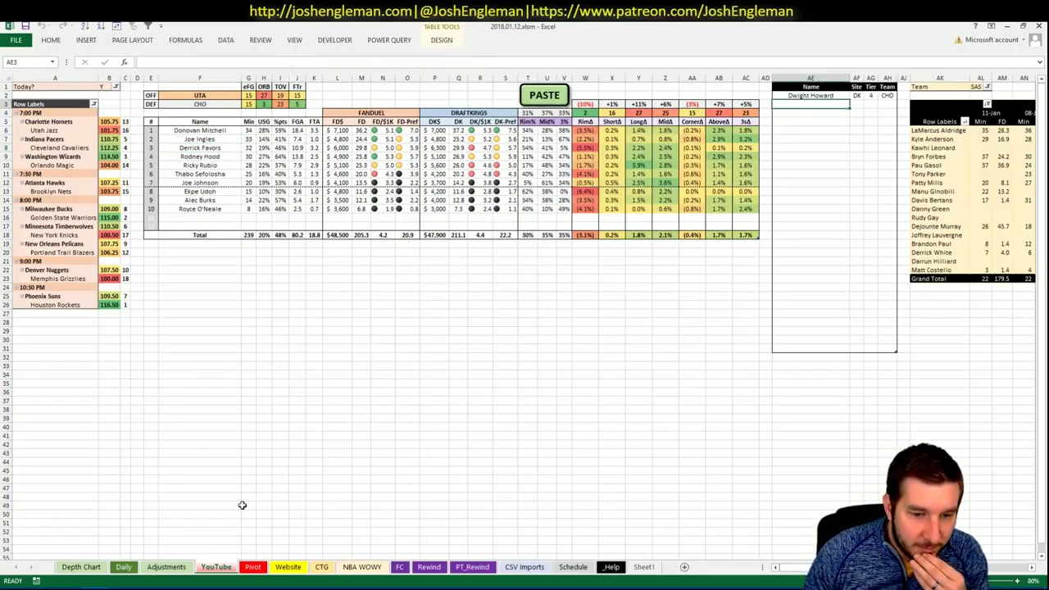
{"action": "left_click", "coordinate": [254, 567]}
{"action": "left_click", "coordinate": [237, 404]}
{"action": "scroll", "coordinate": [234, 400], "scroll_direction": "down", "scroll_amount": 20}
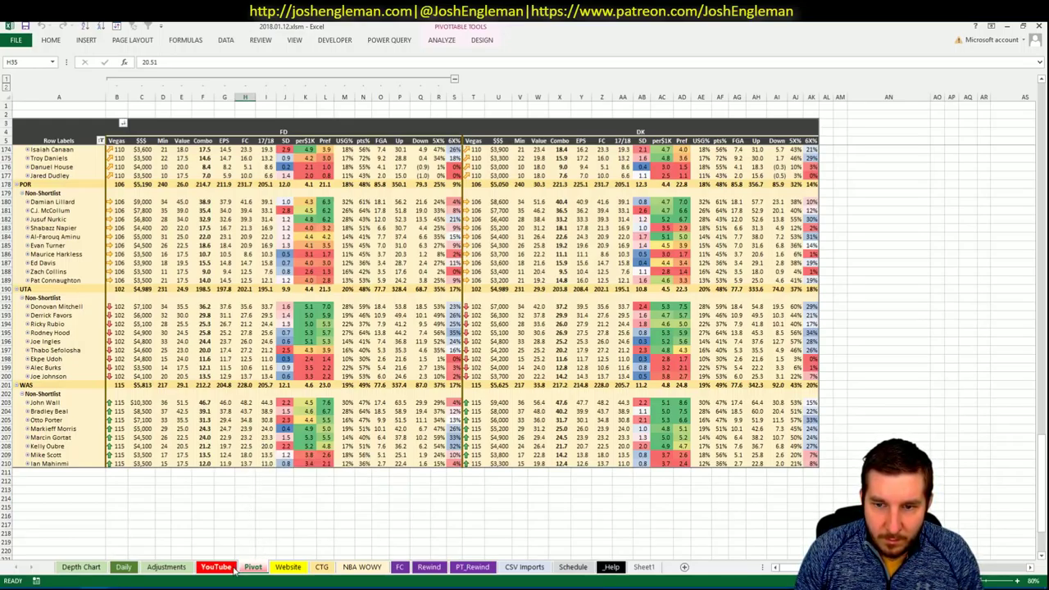
{"action": "left_click", "coordinate": [233, 568]}
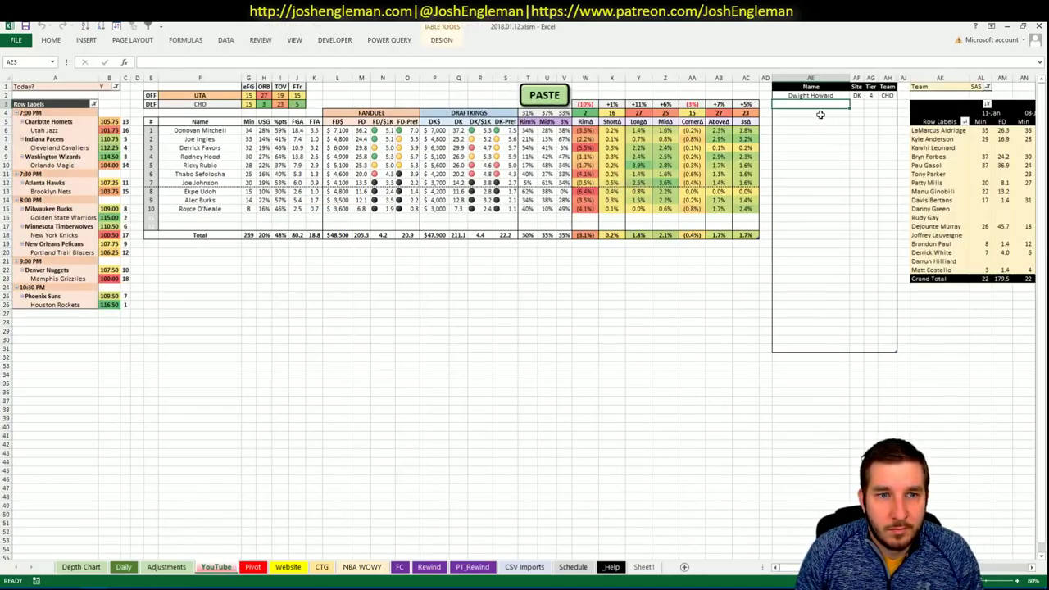
Enter Donovan Mitchell at tier 3 in the shortlist, redoing a mistyped first attempt
{"action": "type", "text": "Donomitch"}
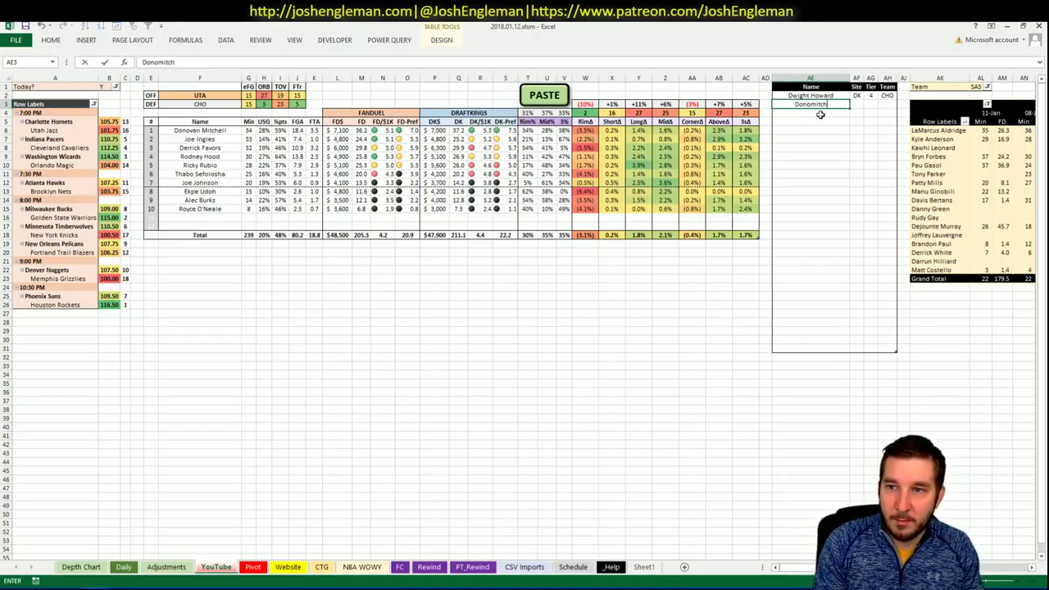
{"action": "key", "text": "Escape"}
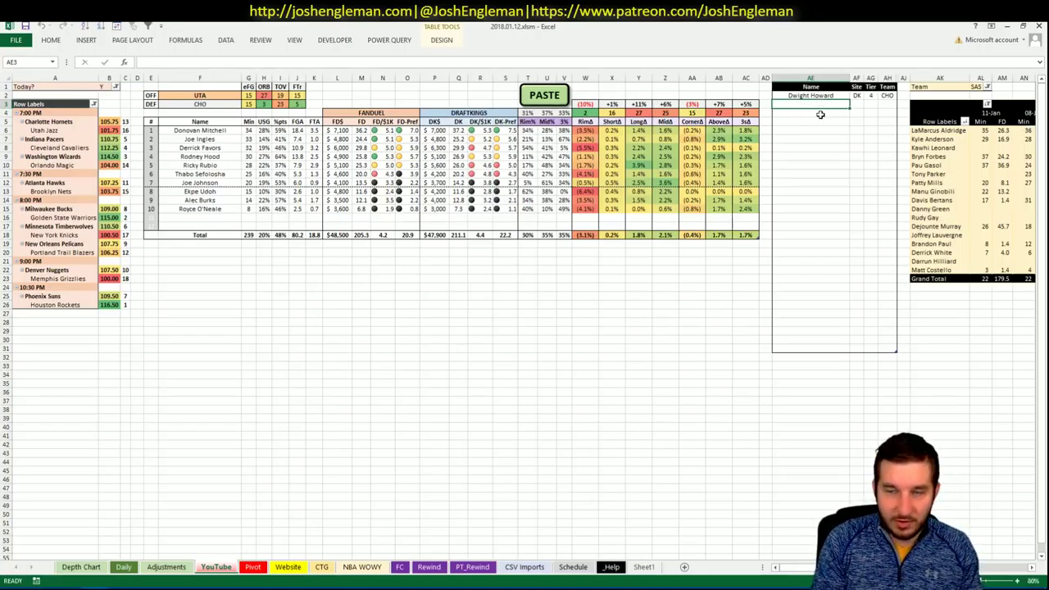
{"action": "type", "text": "D"}
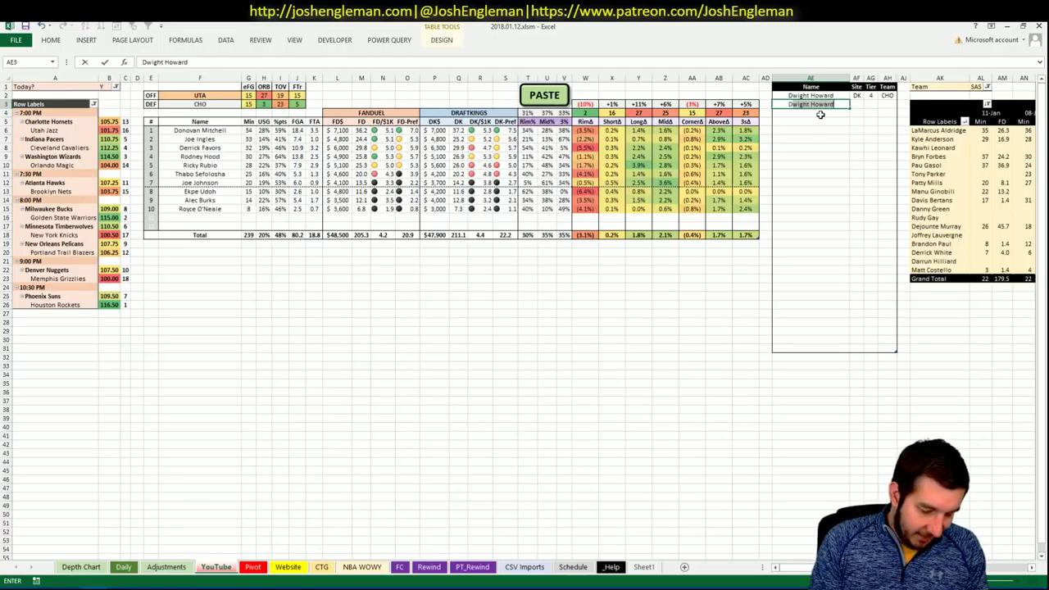
{"action": "type", "text": "onovan Mitchell"}
{"action": "key", "text": "ctrl+Return"}
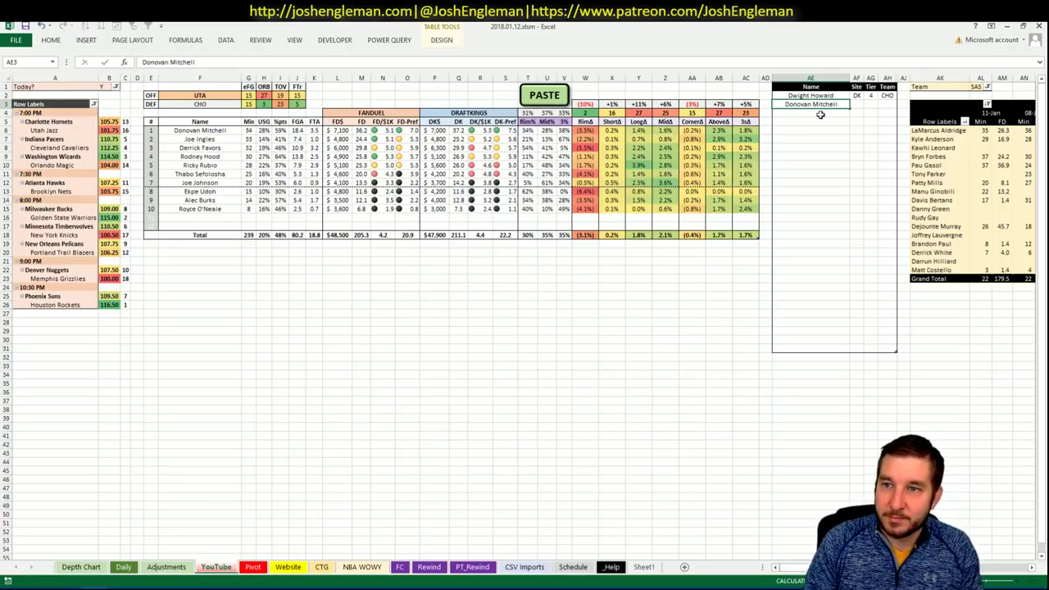
{"action": "key", "text": "Right"}
{"action": "key", "text": "Right"}
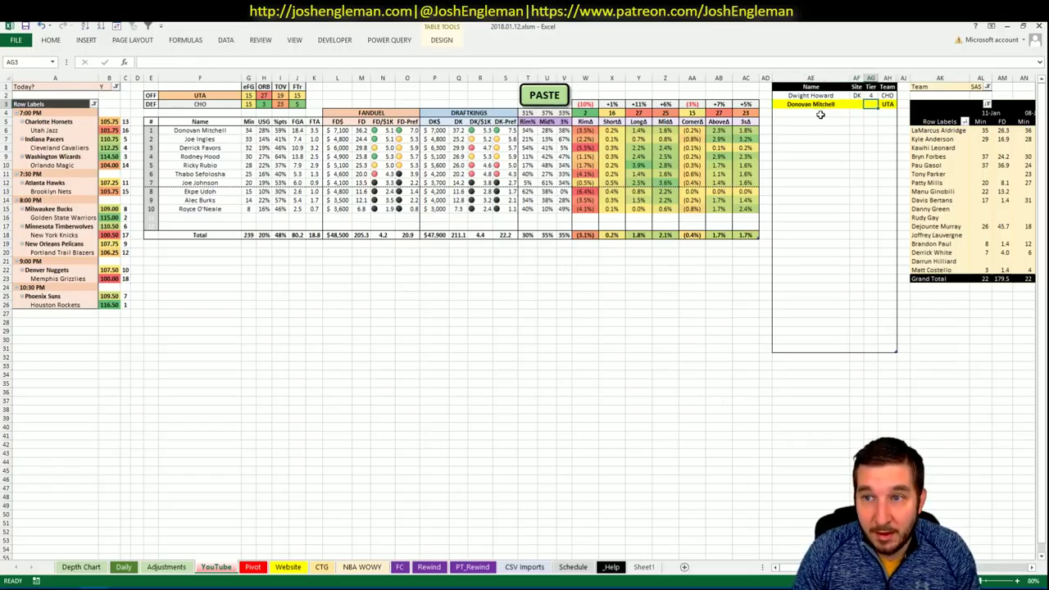
{"action": "type", "text": "3"}
{"action": "key", "text": "ctrl+Return"}
{"action": "key", "text": "Down"}
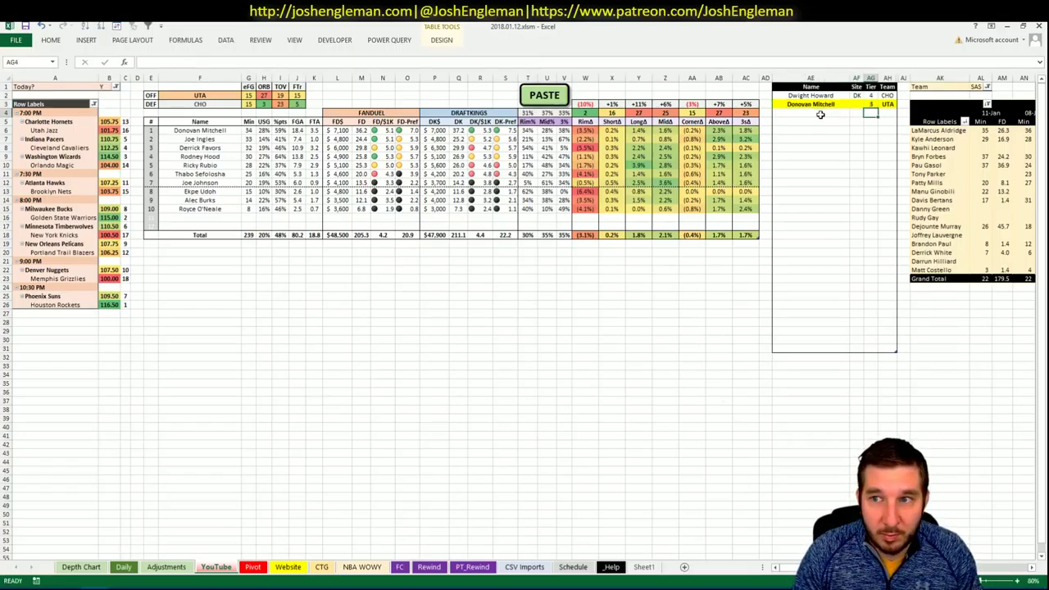
{"action": "key", "text": "Left"}
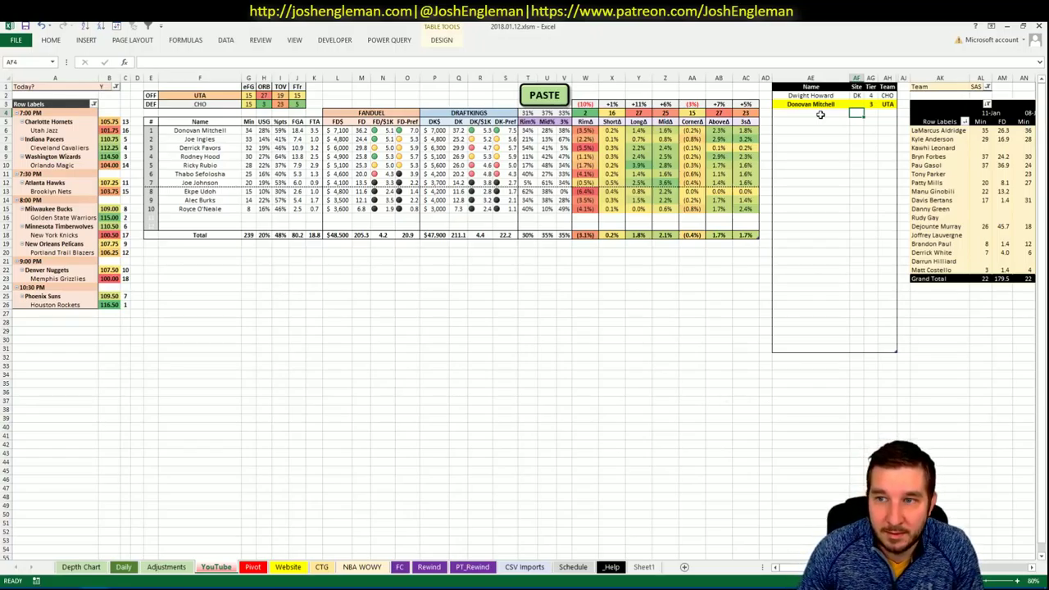
{"action": "left_click", "coordinate": [820, 114]}
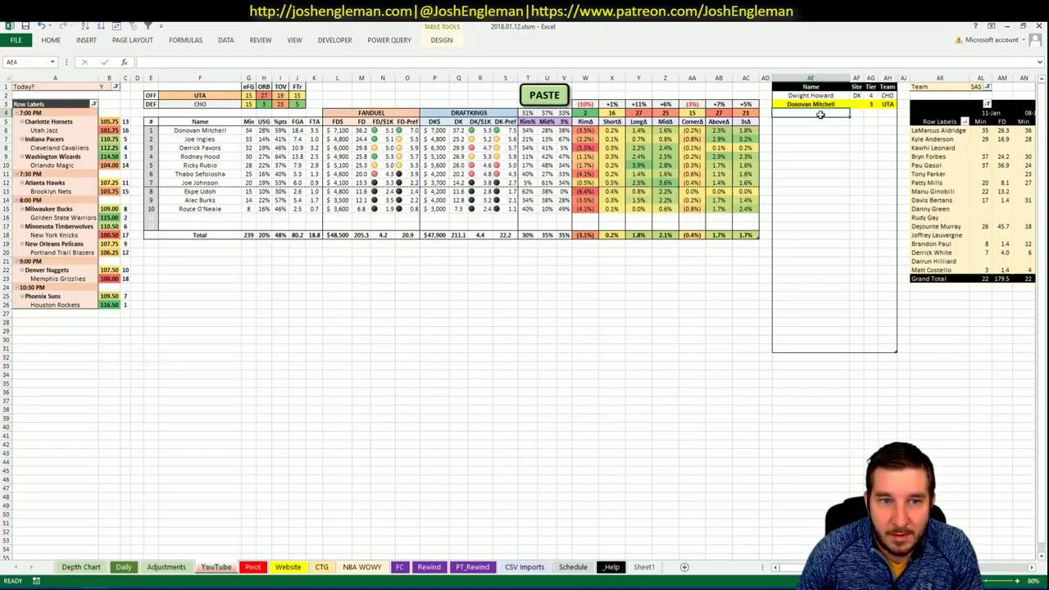
{"action": "left_click", "coordinate": [981, 86]}
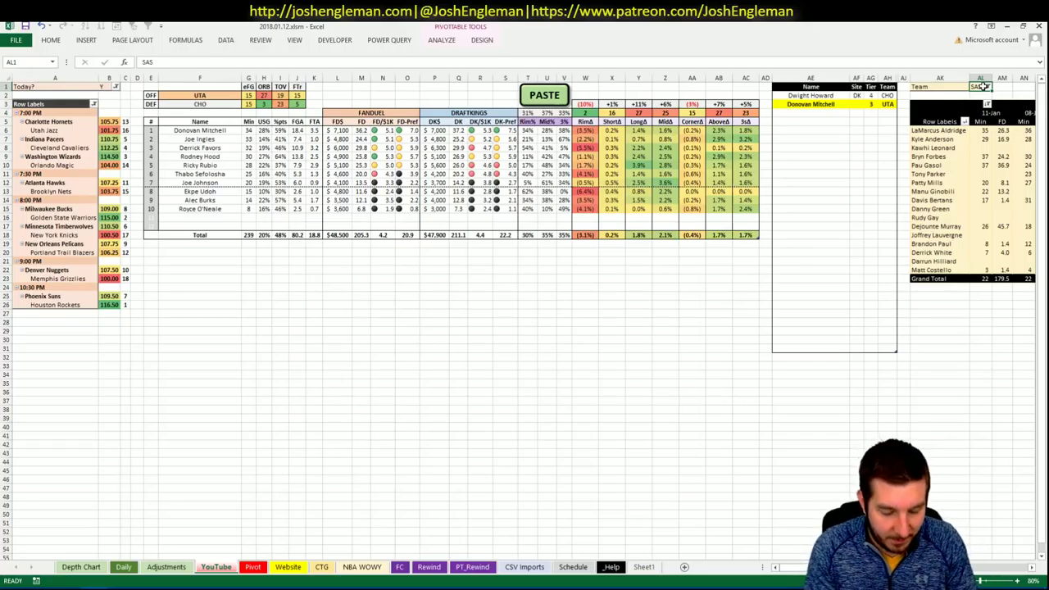
Set the minutes pivot's team filter to UTA and review the Utah game logs
{"action": "type", "text": "UTA"}
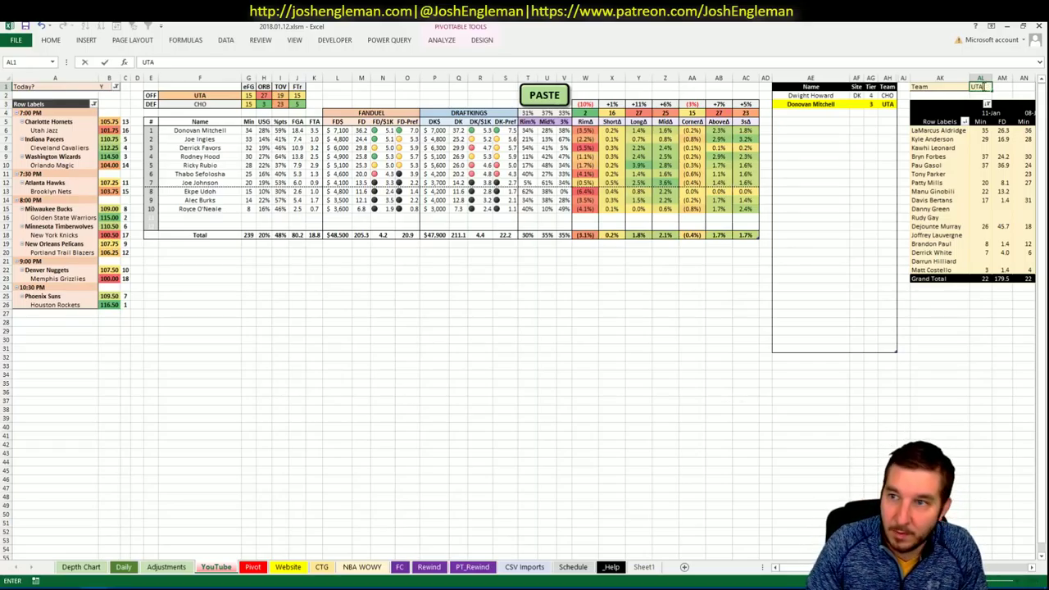
{"action": "key", "text": "Return"}
{"action": "key", "text": "Return"}
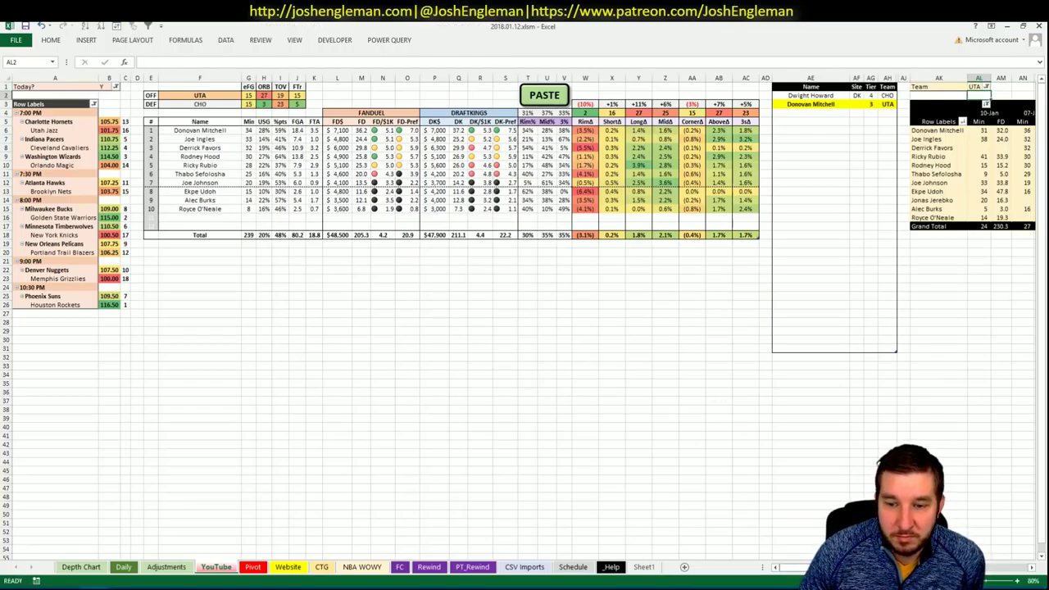
{"action": "scroll", "coordinate": [524, 319], "scroll_direction": "right", "scroll_amount": 10}
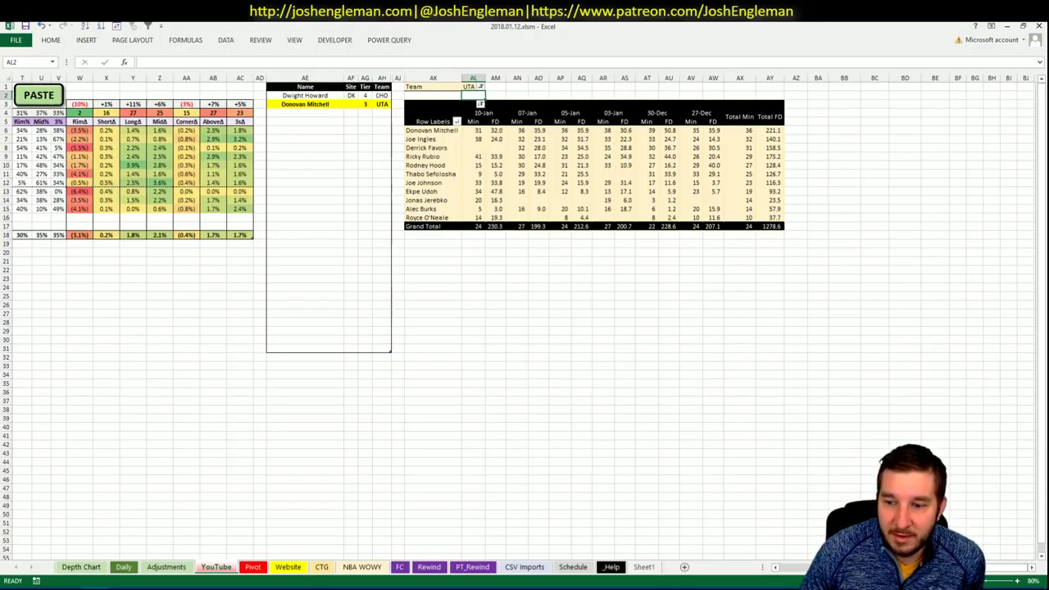
{"action": "scroll", "coordinate": [803, 562], "scroll_direction": "left", "scroll_amount": 6}
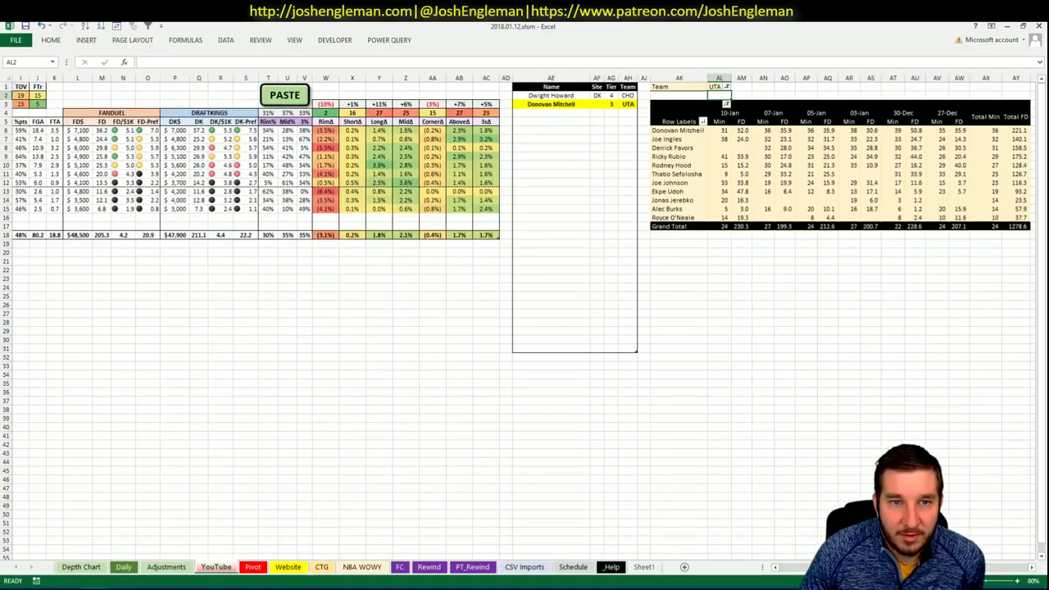
{"action": "scroll", "coordinate": [803, 562], "scroll_direction": "left", "scroll_amount": 2}
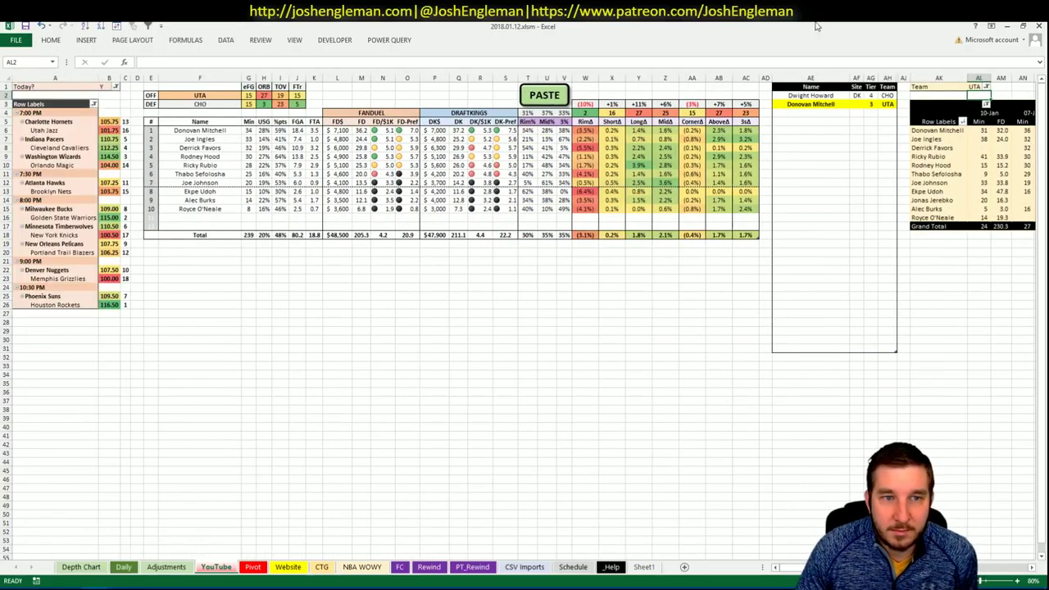
{"action": "left_click", "coordinate": [795, 122]}
{"action": "left_click", "coordinate": [809, 113]}
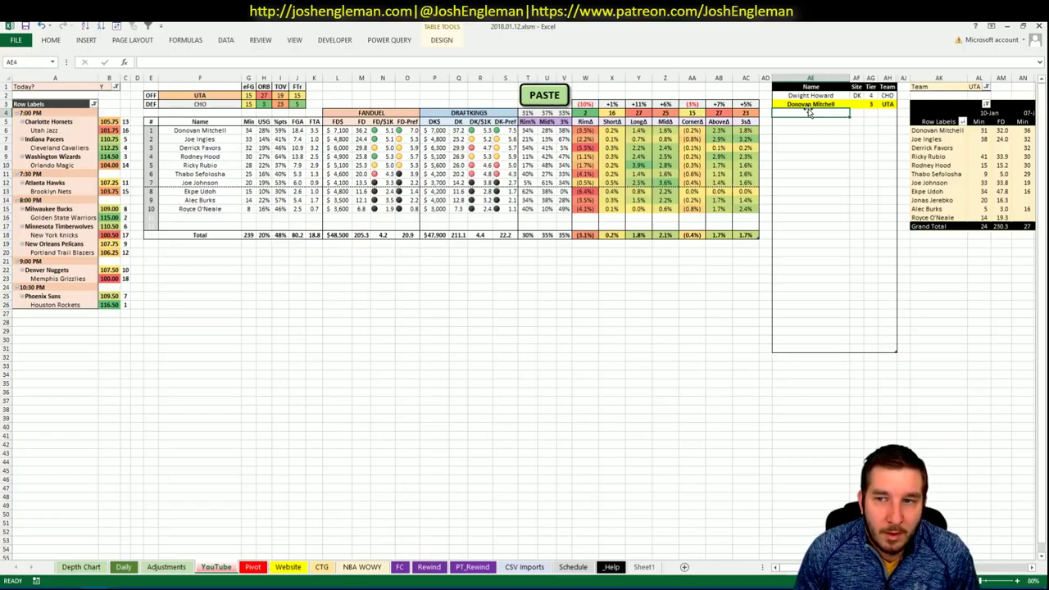
Enter Derrick Favors in the shortlist with site FD
{"action": "type", "text": "Derrick Favors"}
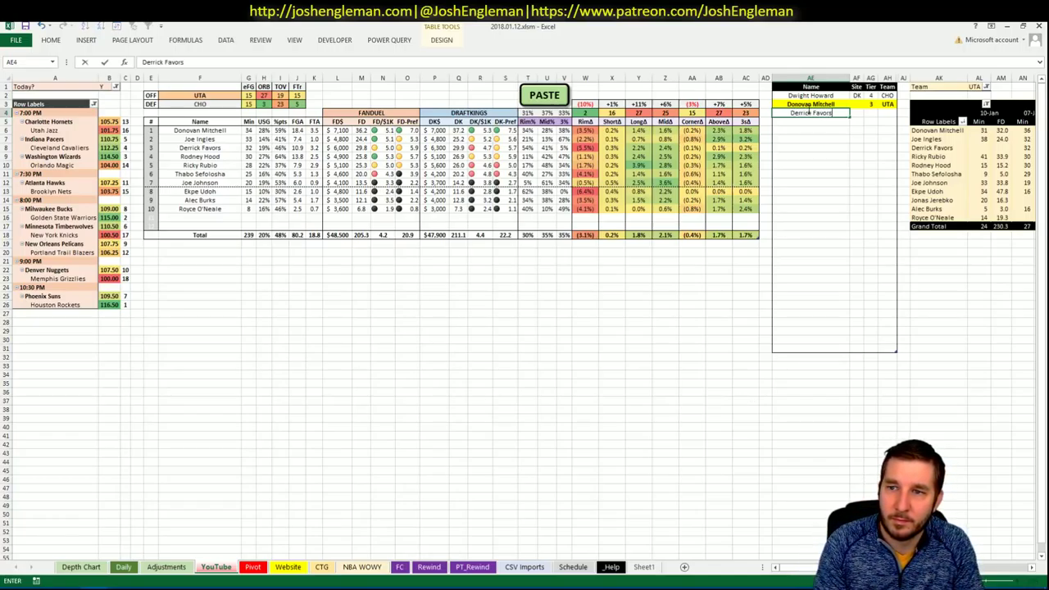
{"action": "key", "text": "Tab"}
{"action": "key", "text": "Tab"}
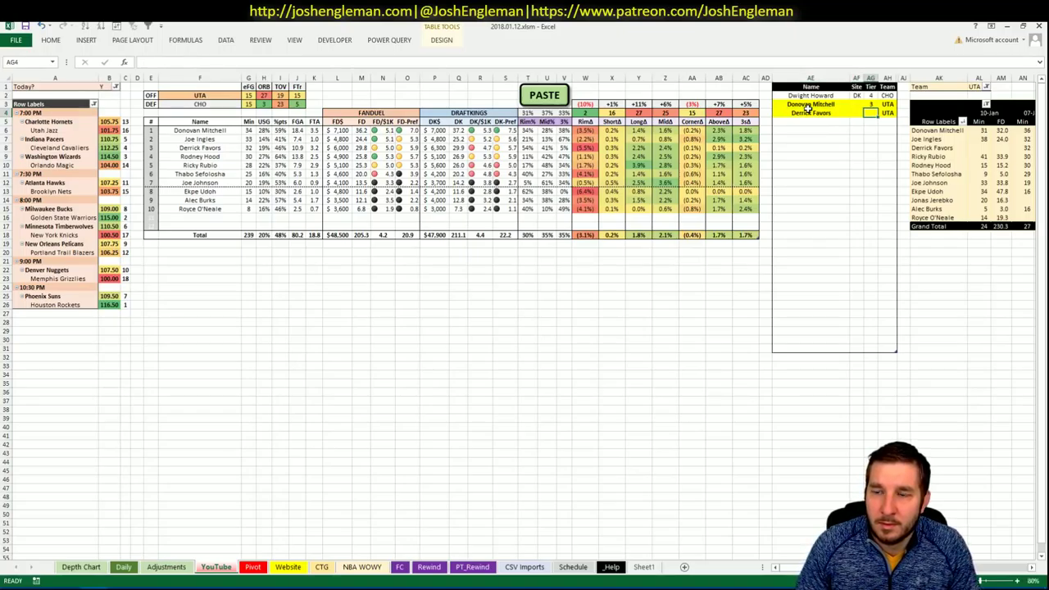
{"action": "key", "text": "shift+Tab"}
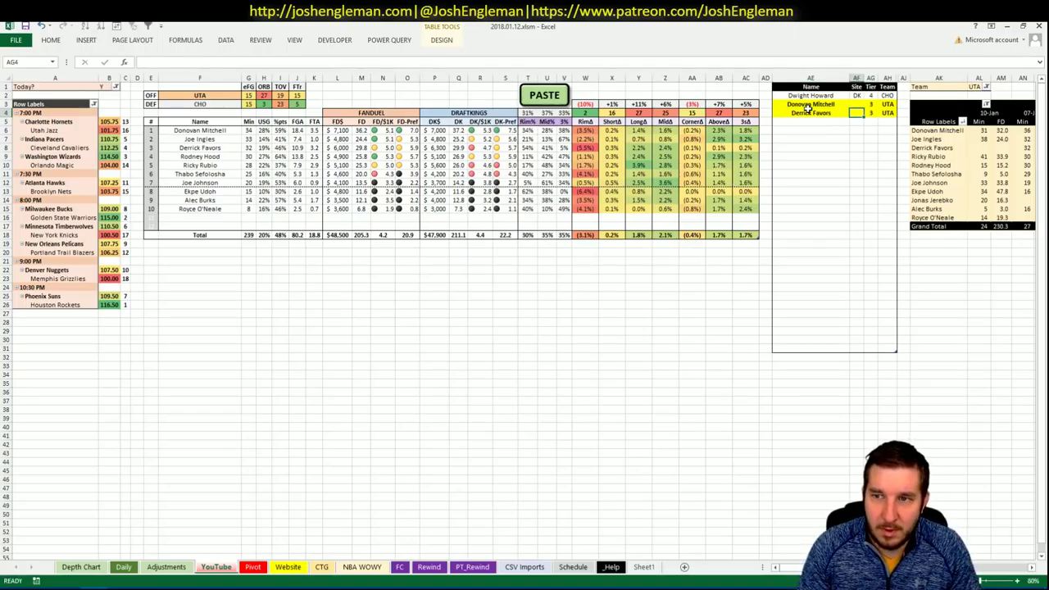
{"action": "type", "text": "FD"}
{"action": "key", "text": "Return"}
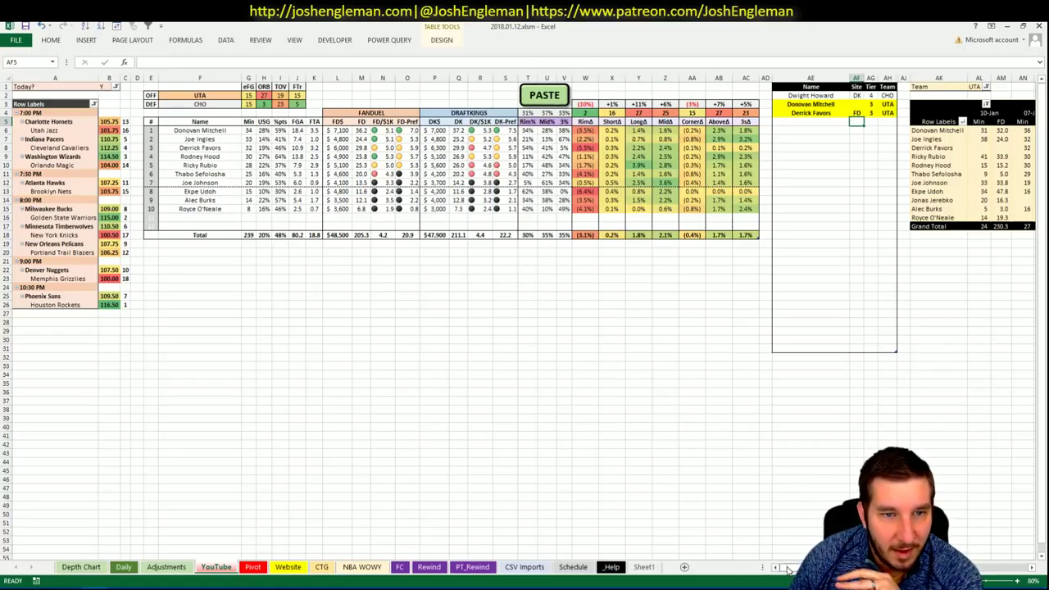
{"action": "left_click_drag", "start_coordinate": [787, 569], "coordinate": [794, 569]}
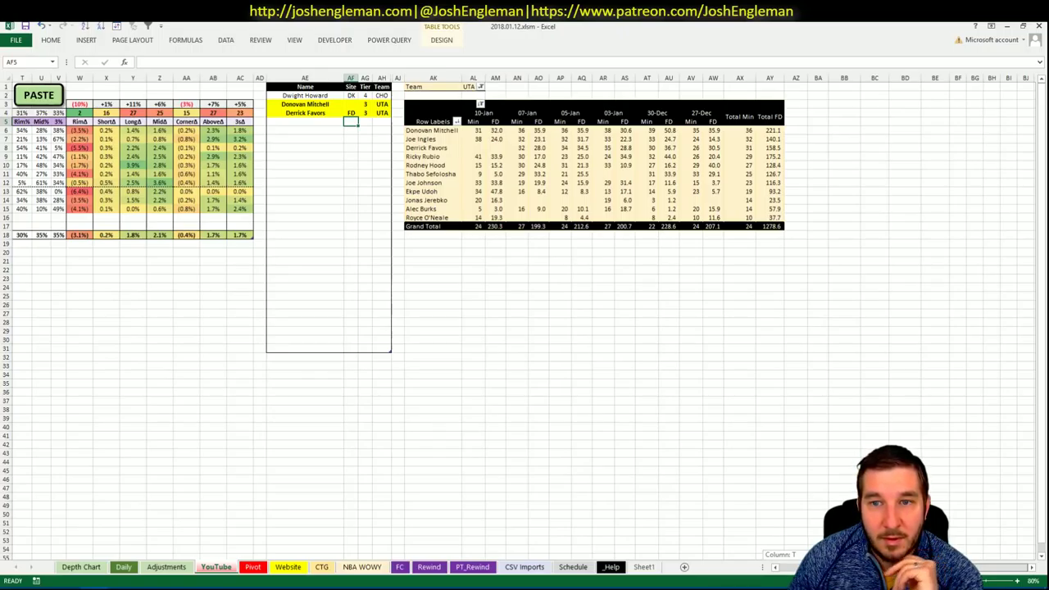
{"action": "left_click_drag", "start_coordinate": [793, 568], "coordinate": [780, 568]}
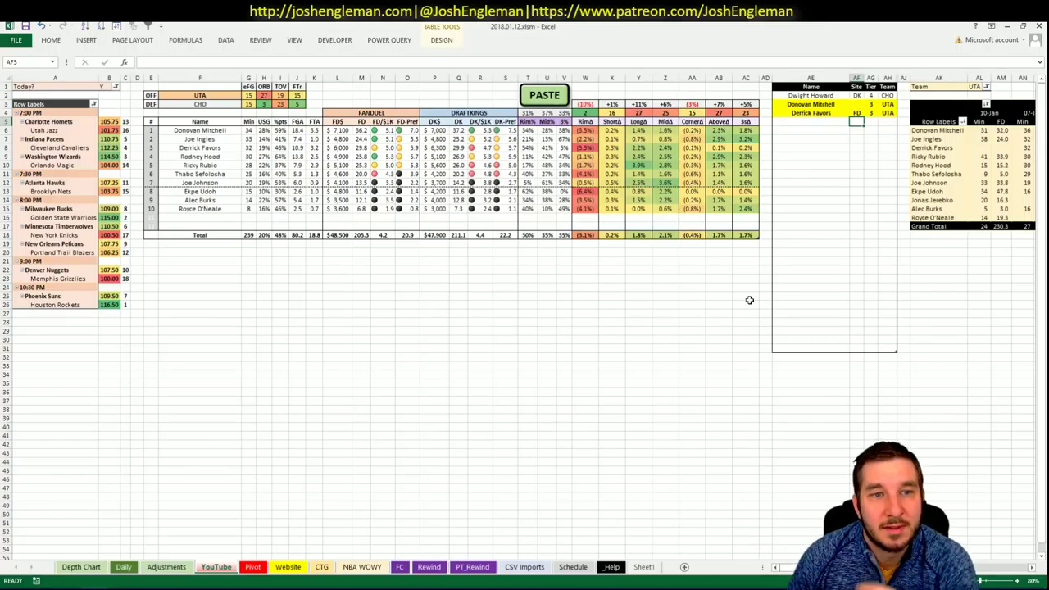
Add Rodney Hood to the shortlist with tier 3
{"action": "key", "text": "Left"}
{"action": "type", "text": "Rodney Hood"}
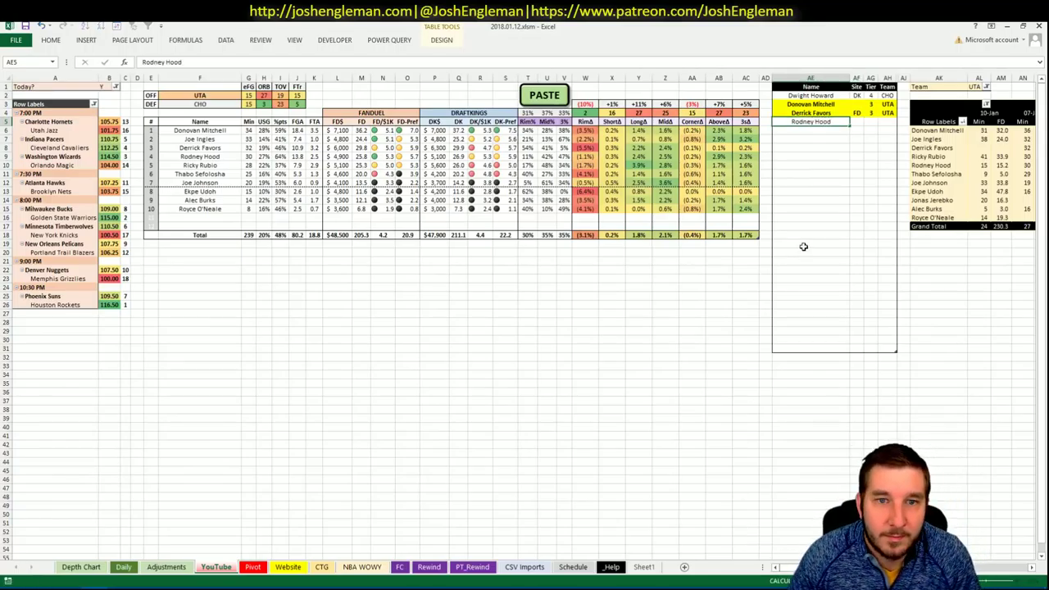
{"action": "key", "text": "Tab"}
{"action": "key", "text": "Tab"}
{"action": "type", "text": "3"}
{"action": "key", "text": "Return"}
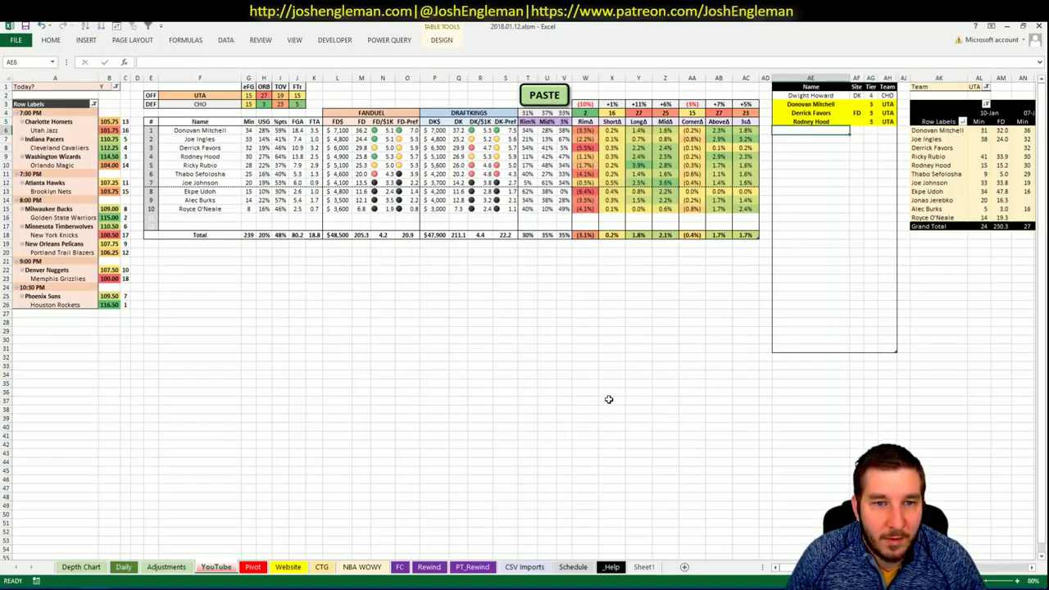
Enter Ricky Rubio in the next shortlist row
{"action": "scroll", "coordinate": [525, 319], "scroll_direction": "right", "scroll_amount": 5}
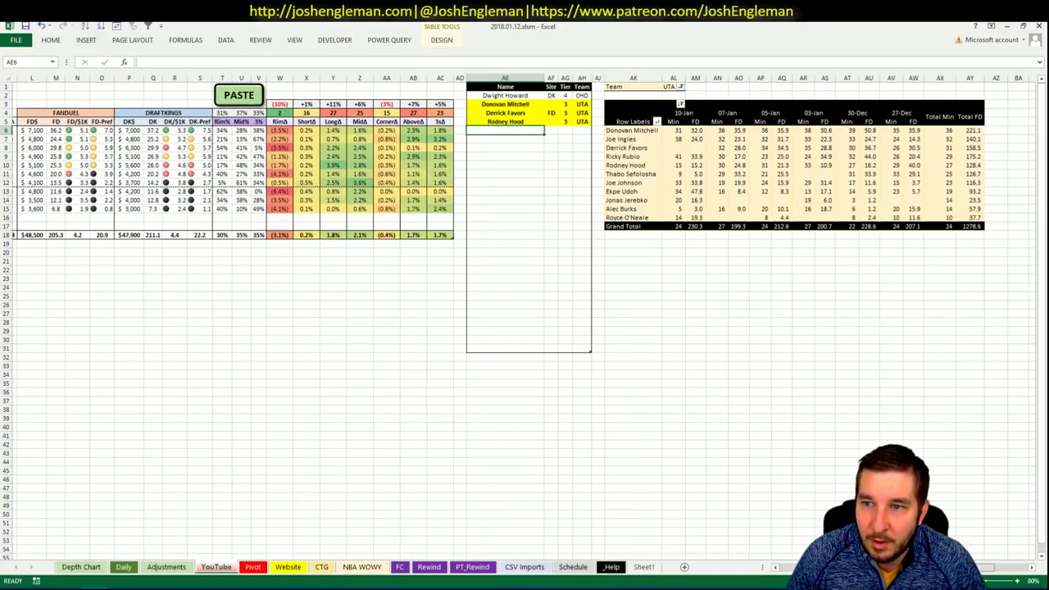
{"action": "scroll", "coordinate": [524, 320], "scroll_direction": "left", "scroll_amount": 5}
{"action": "type", "text": "Ricky Rubio"}
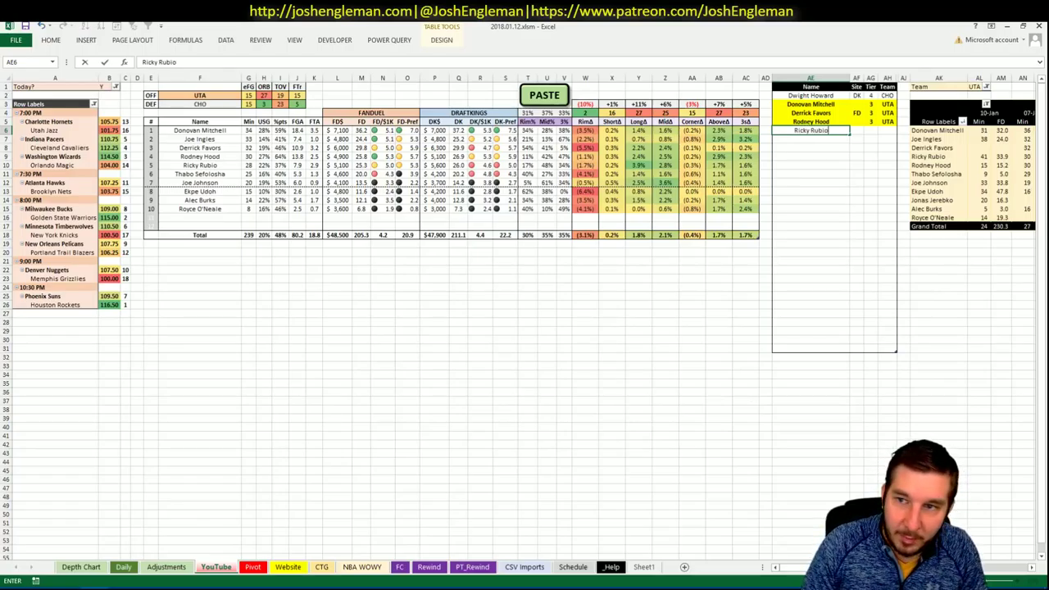
{"action": "key", "text": "Return"}
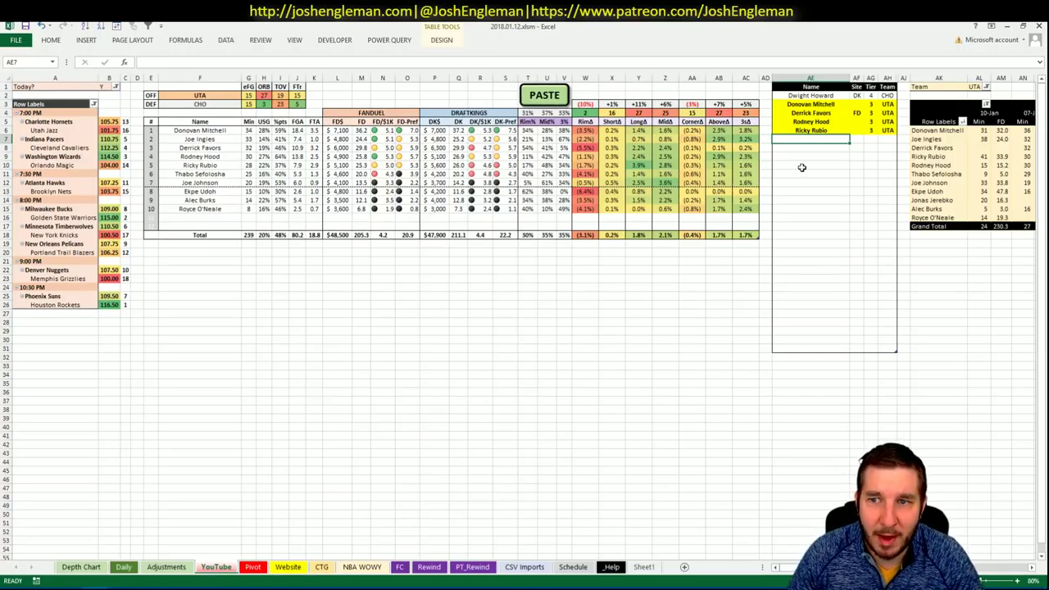
Change the offensive team in F2 from UTA to IND
{"action": "left_click", "coordinate": [195, 95]}
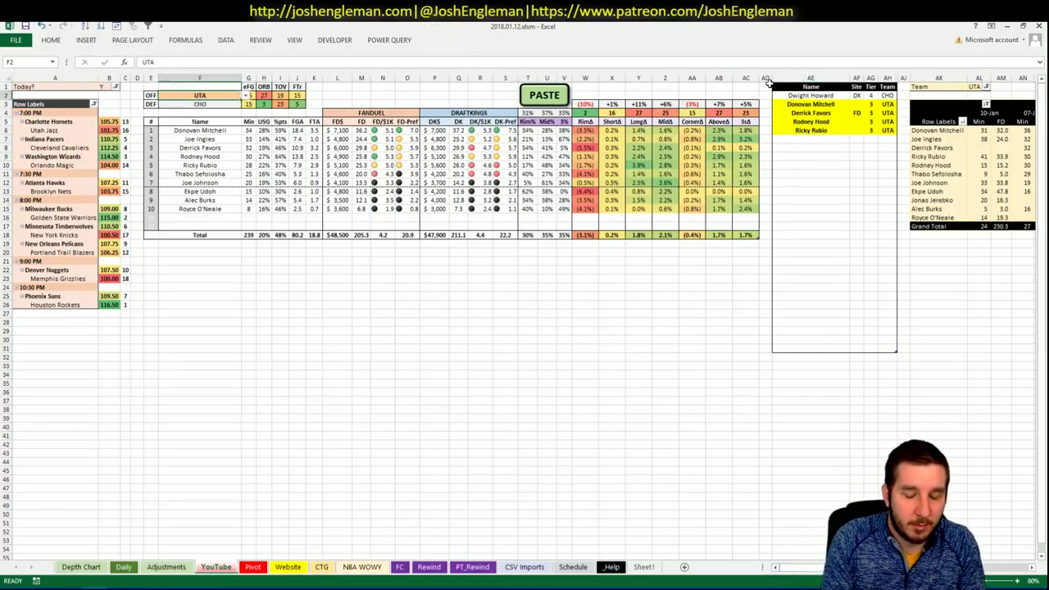
{"action": "type", "text": "IND"}
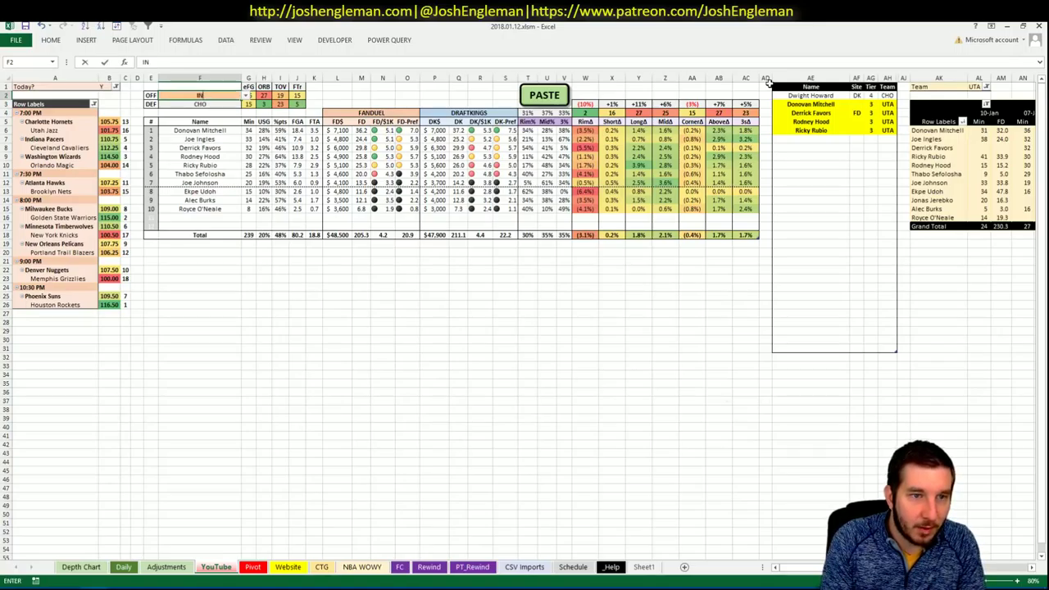
{"action": "key", "text": "Return"}
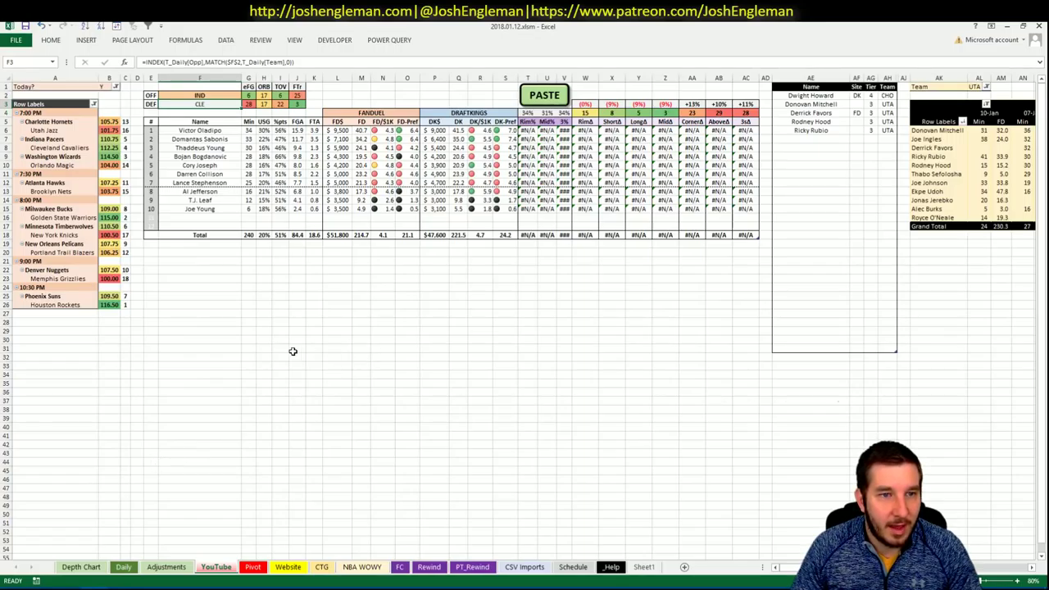
Open the Indiana Pacers page via a 'pace' search and select its Shooting: Frequency table
{"action": "key", "text": "alt+Tab"}
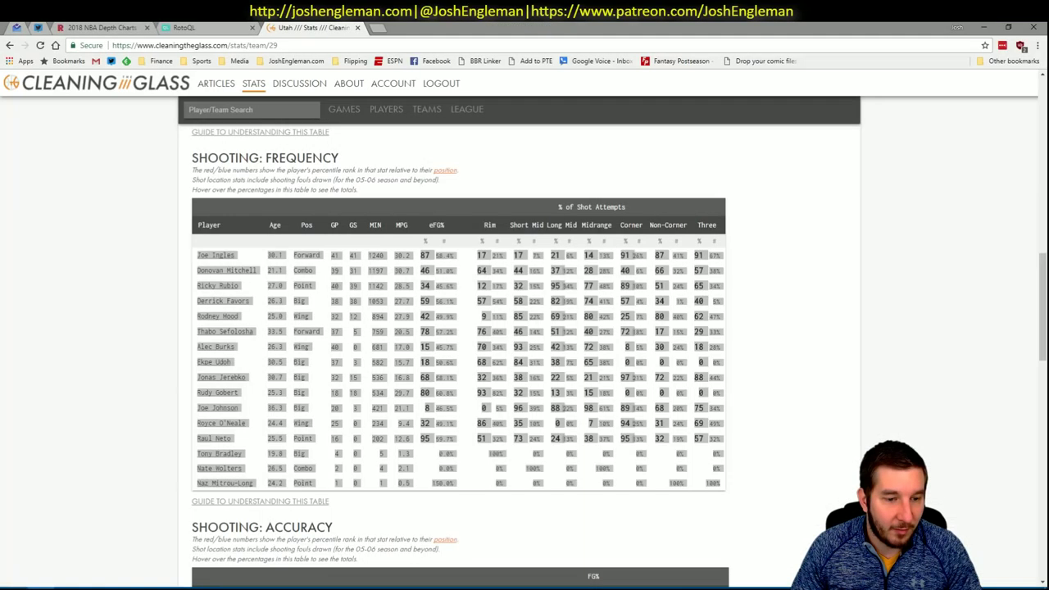
{"action": "left_click", "coordinate": [271, 108]}
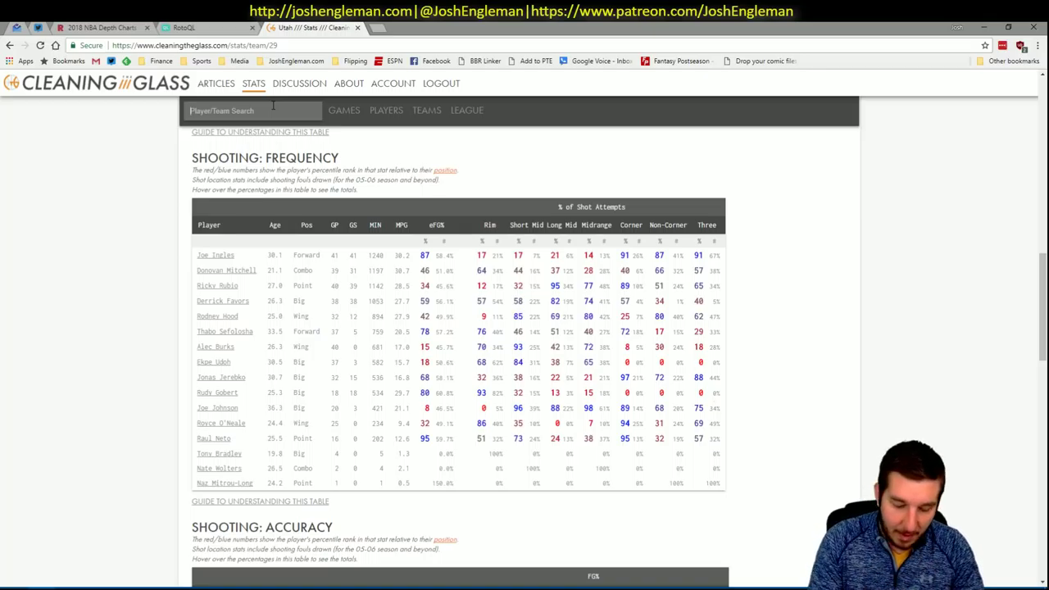
{"action": "type", "text": "pacers"}
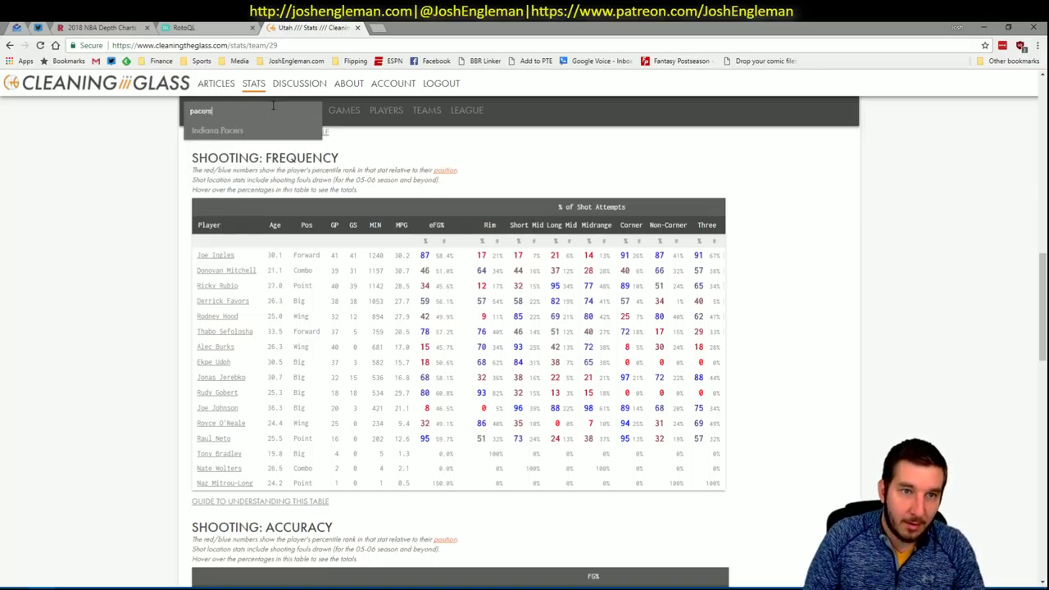
{"action": "key", "text": "Return"}
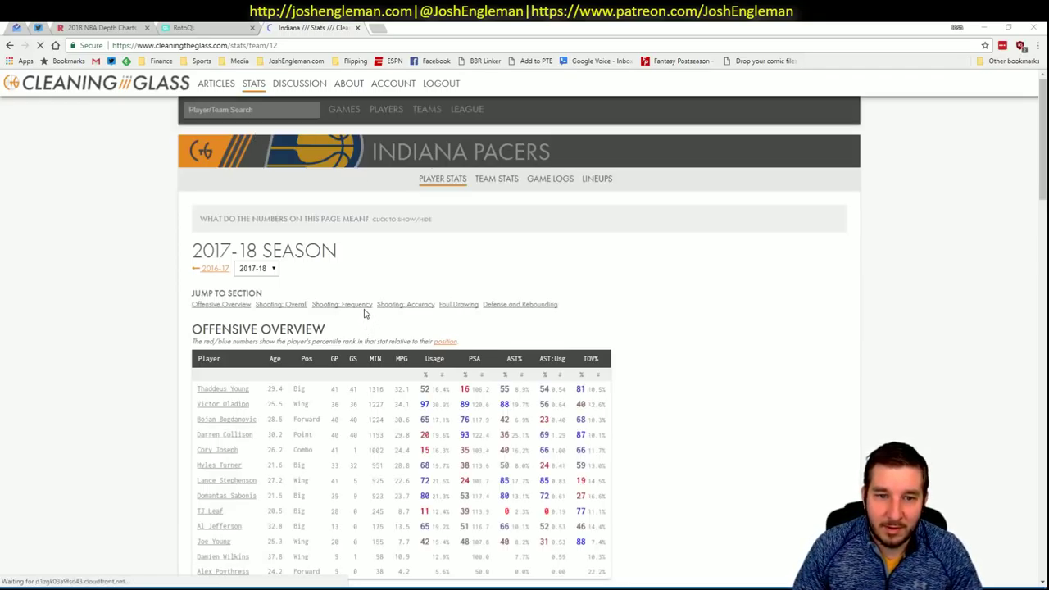
{"action": "left_click", "coordinate": [342, 304]}
{"action": "left_click_drag", "start_coordinate": [714, 449], "coordinate": [199, 255]}
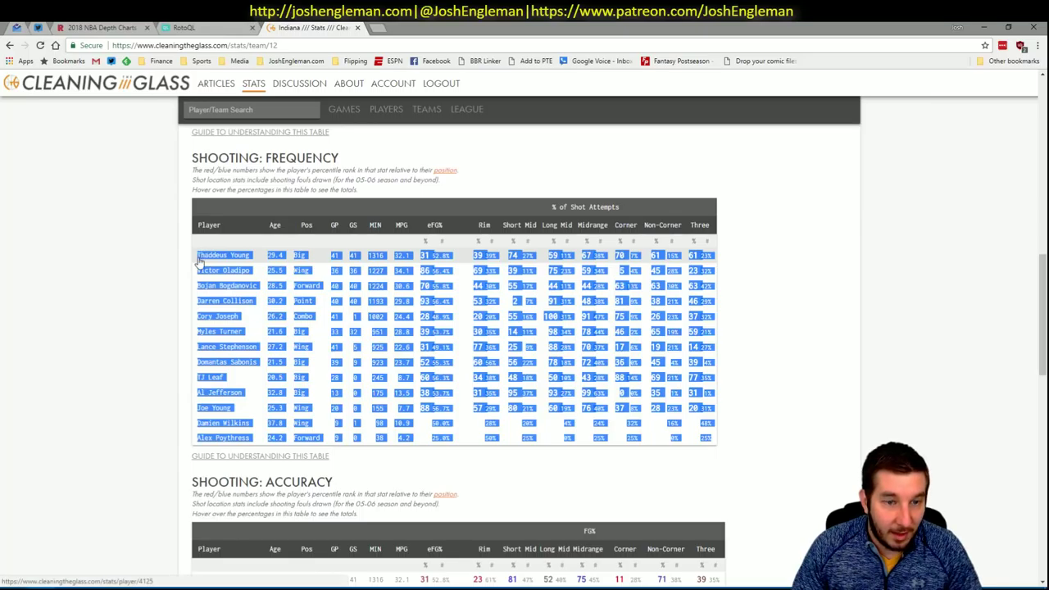
{"action": "key", "text": "alt+Tab"}
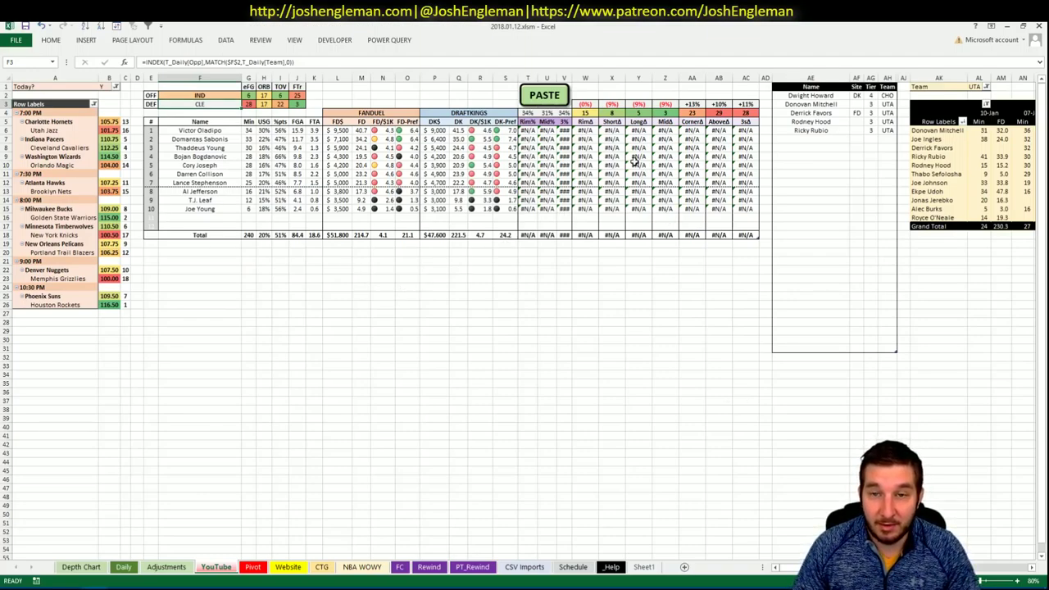
Paste the Pacers shooting data into Excel, then open a new browser tab
{"action": "left_click", "coordinate": [547, 96]}
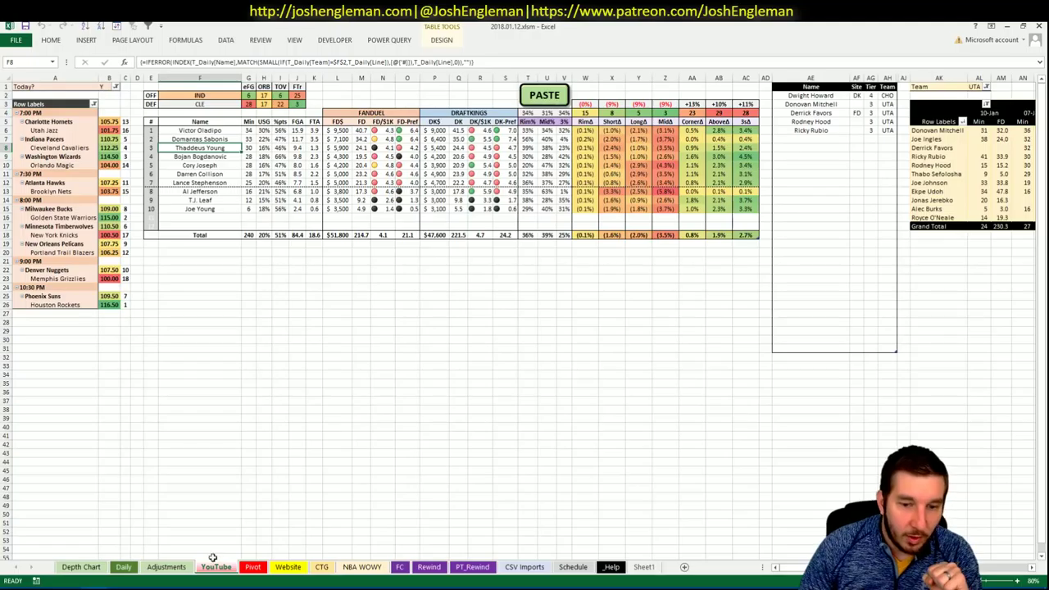
{"action": "key", "text": "alt+Tab"}
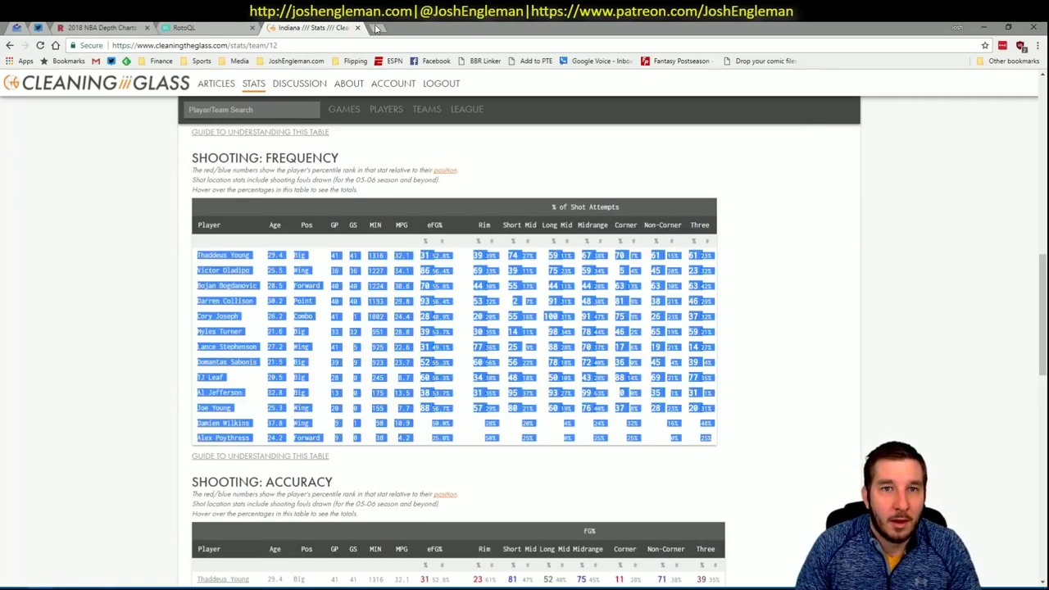
{"action": "left_click", "coordinate": [377, 29]}
Load the nbawowy site and choose the Pacers as the team
{"action": "type", "text": "nbaw"}
{"action": "key", "text": "Return"}
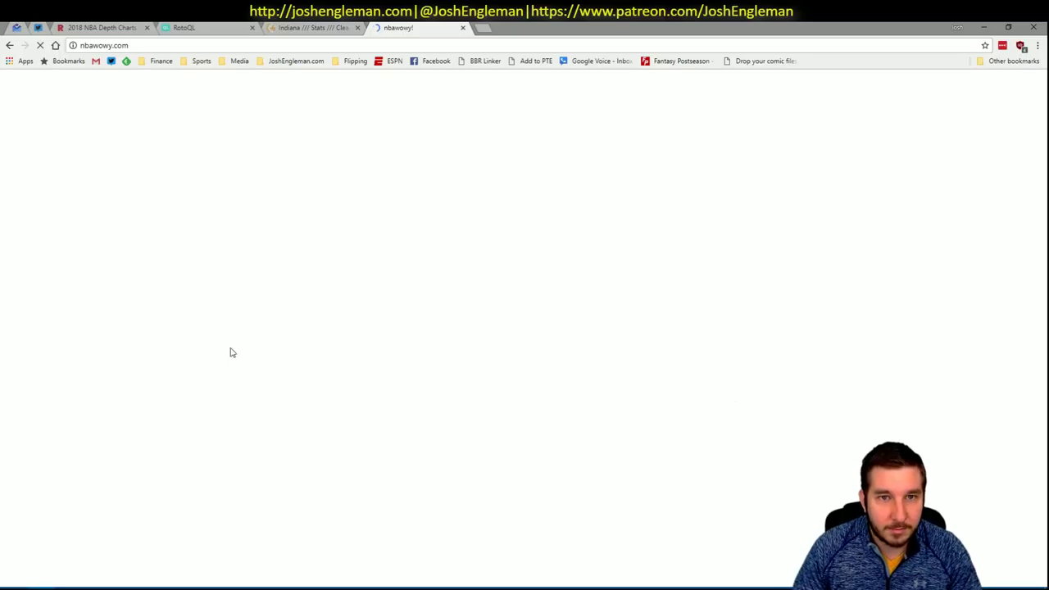
{"action": "left_click", "coordinate": [358, 48]}
{"action": "key", "text": "Return"}
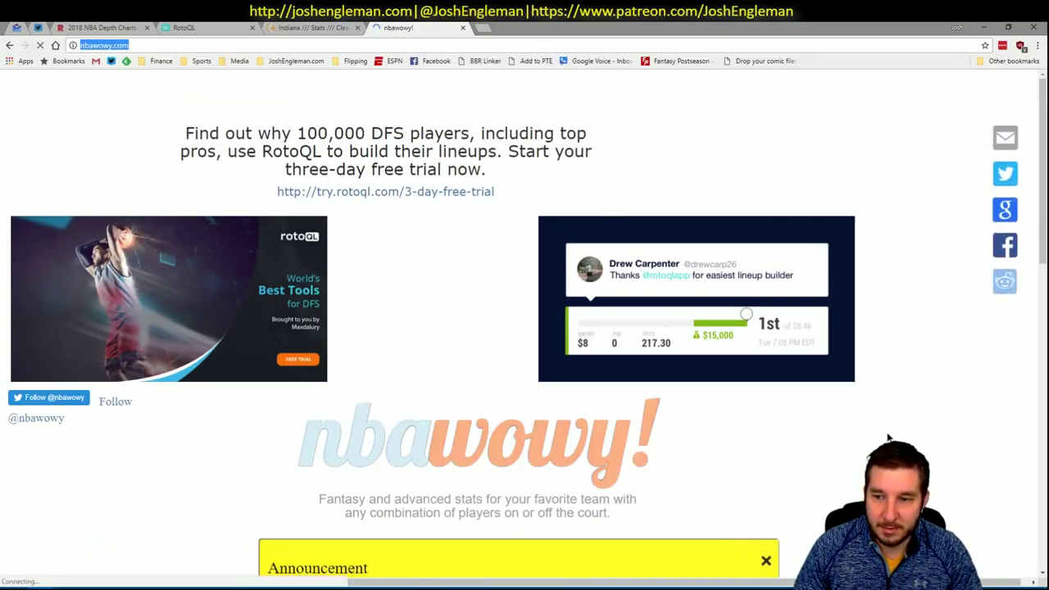
{"action": "scroll", "coordinate": [794, 408], "scroll_direction": "down", "scroll_amount": 5}
{"action": "left_click", "coordinate": [123, 301]}
{"action": "scroll", "coordinate": [89, 367], "scroll_direction": "down", "scroll_amount": 5}
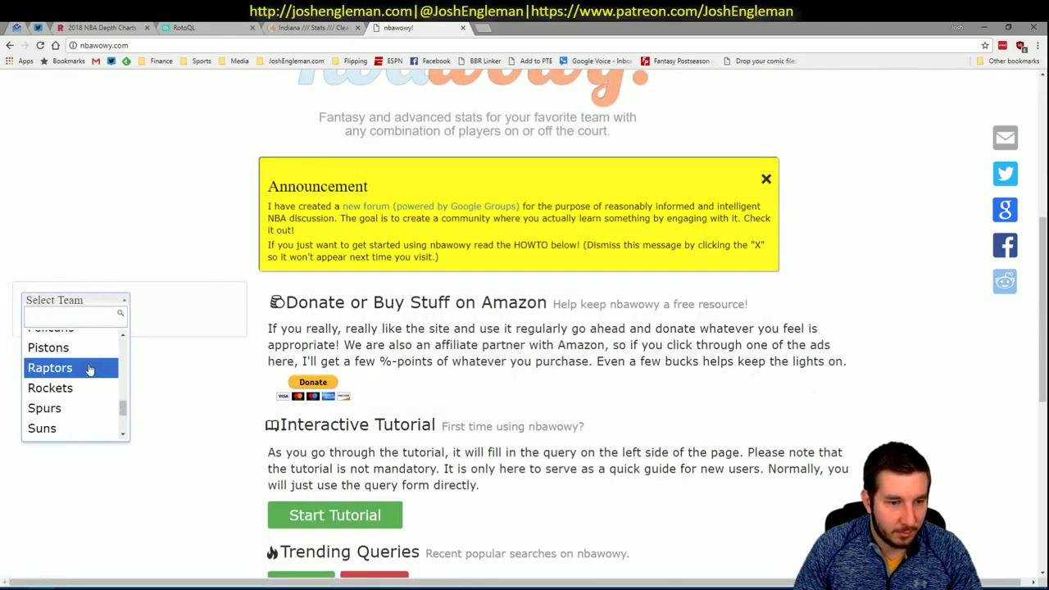
{"action": "scroll", "coordinate": [90, 351], "scroll_direction": "up", "scroll_amount": 1}
{"action": "left_click", "coordinate": [91, 344]}
Add Myles Turner as an on-court player and run the query
{"action": "left_click", "coordinate": [141, 408]}
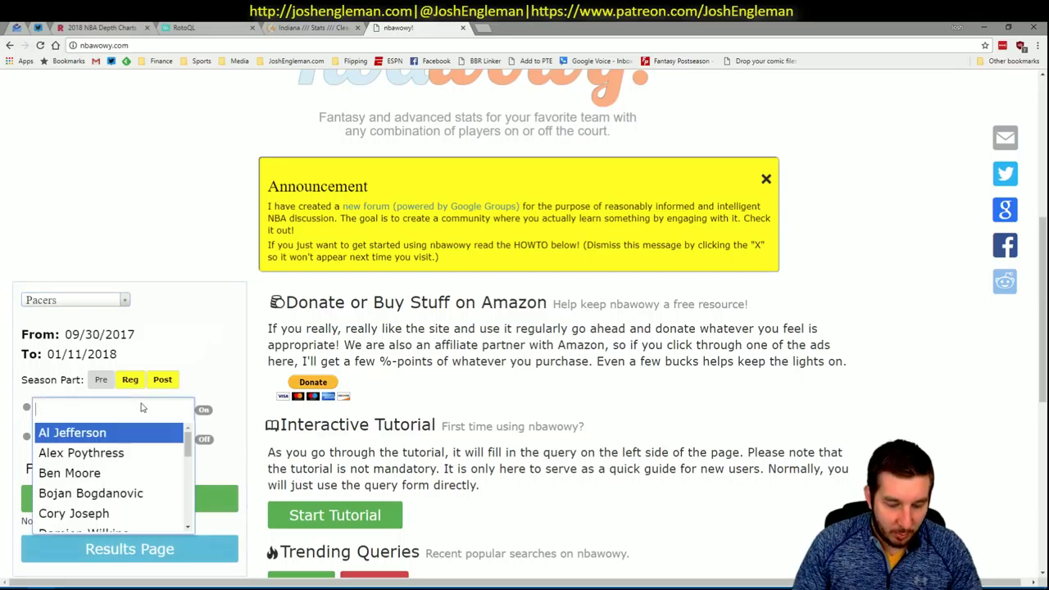
{"action": "type", "text": "myl"}
{"action": "key", "text": "Return"}
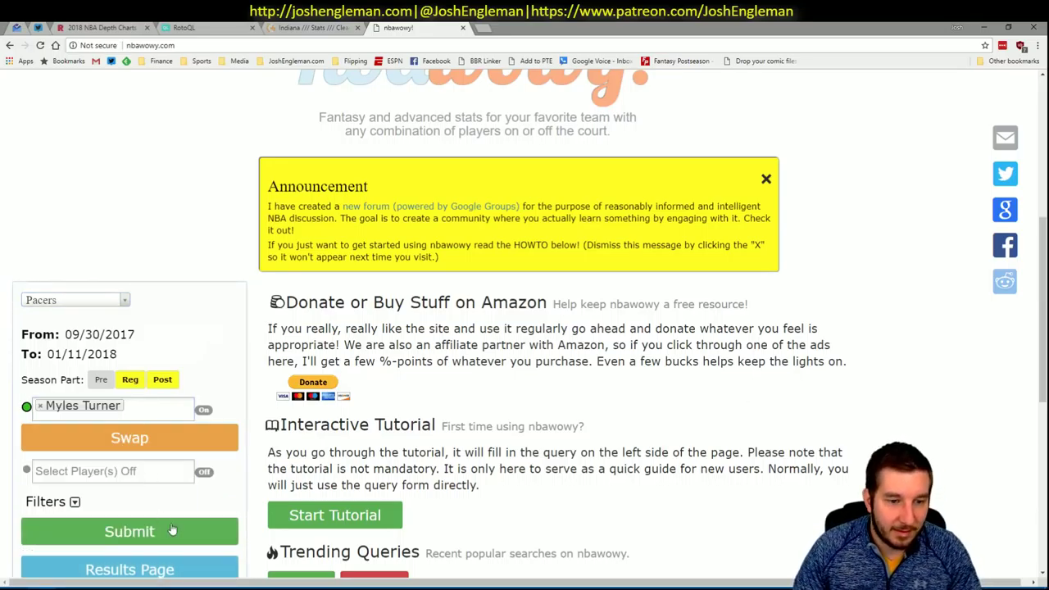
{"action": "left_click", "coordinate": [181, 531]}
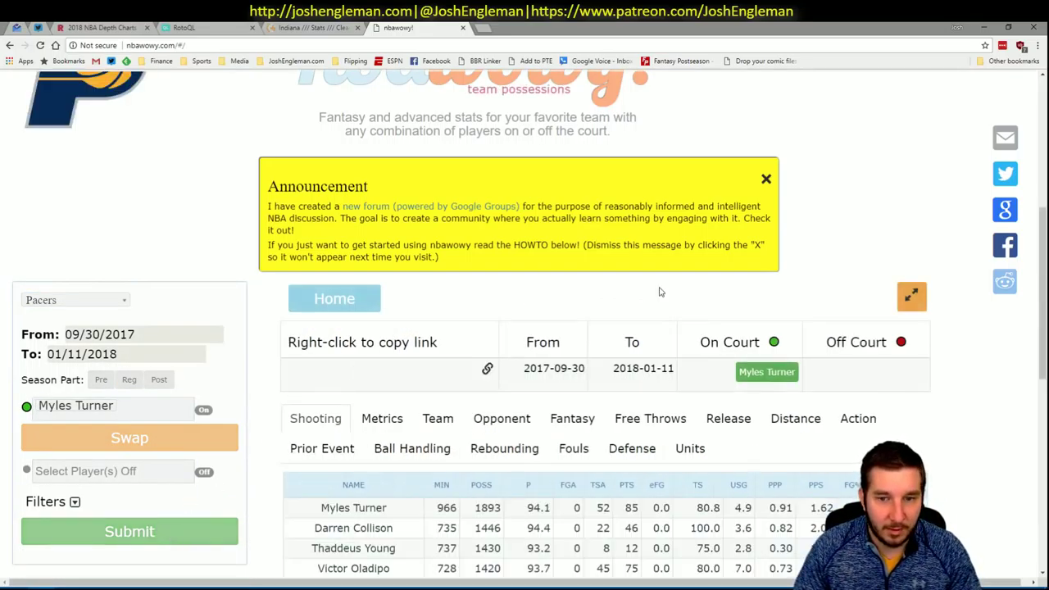
Show the Fantasy ratings table and copy its rows, including Myles Turner's
{"action": "scroll", "coordinate": [688, 287], "scroll_direction": "down", "scroll_amount": 2}
{"action": "left_click", "coordinate": [572, 255]}
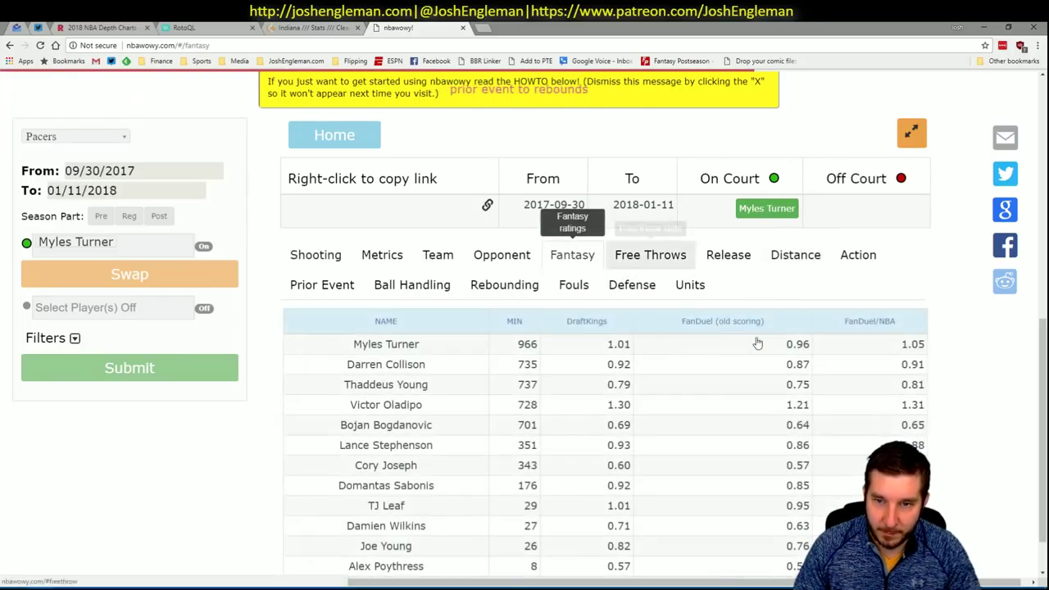
{"action": "scroll", "coordinate": [943, 450], "scroll_direction": "down", "scroll_amount": 1}
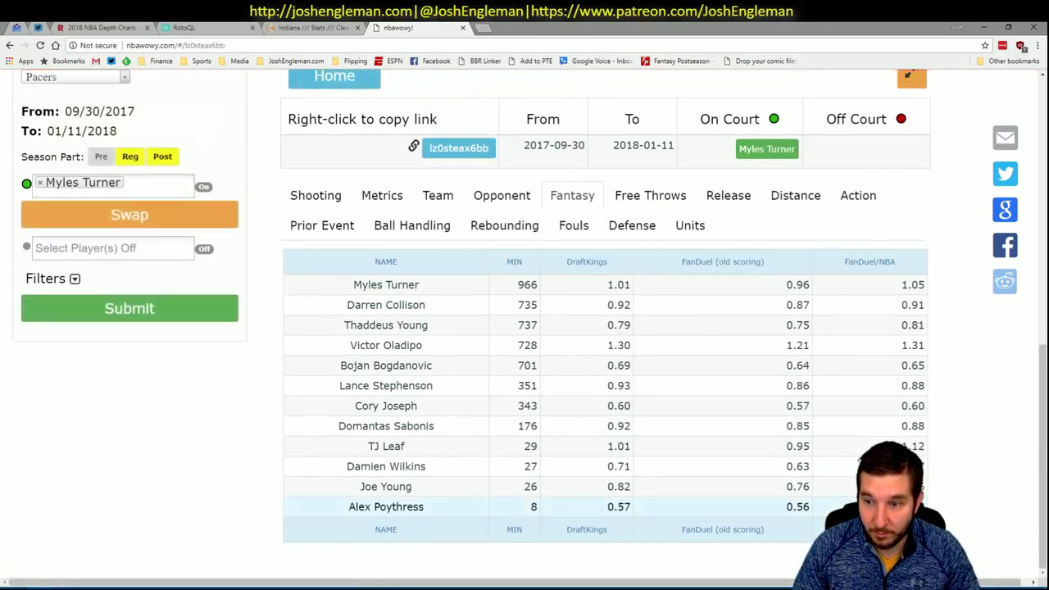
{"action": "left_click_drag", "start_coordinate": [910, 510], "coordinate": [478, 278]}
{"action": "key", "text": "ctrl+c"}
Paste the Turner-on Pacers fantasy ratings into Excel's NBA WOWY sheet
{"action": "key", "text": "alt+Tab"}
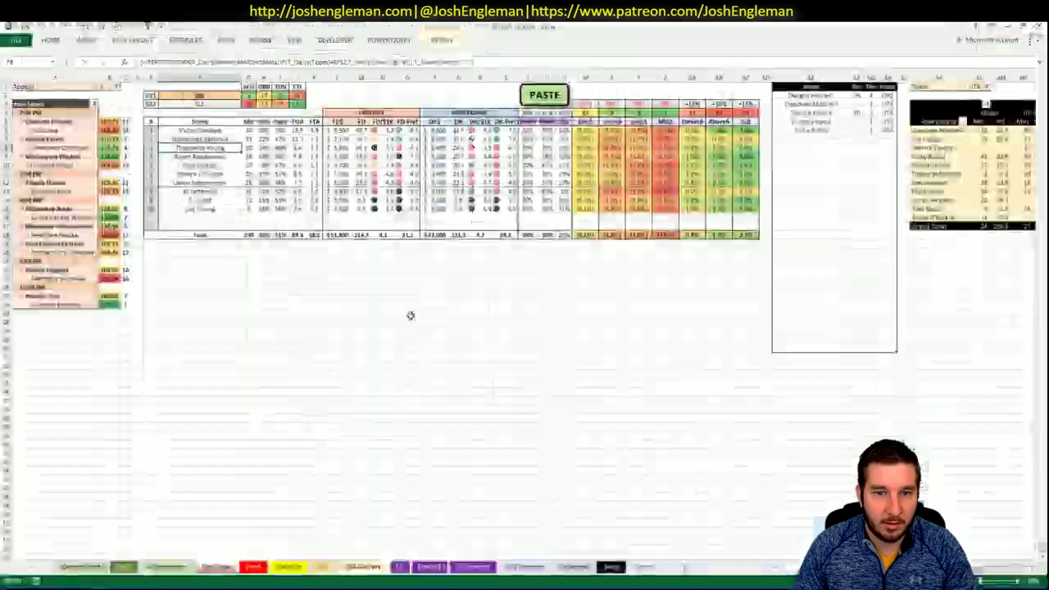
{"action": "left_click", "coordinate": [362, 566]}
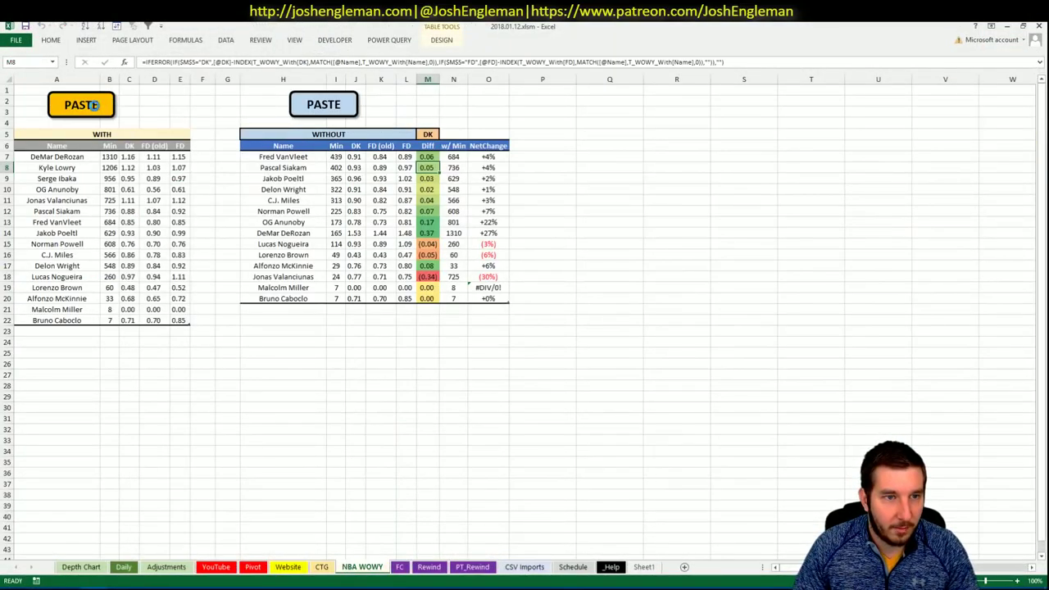
{"action": "mouse_move", "coordinate": [50, 588]}
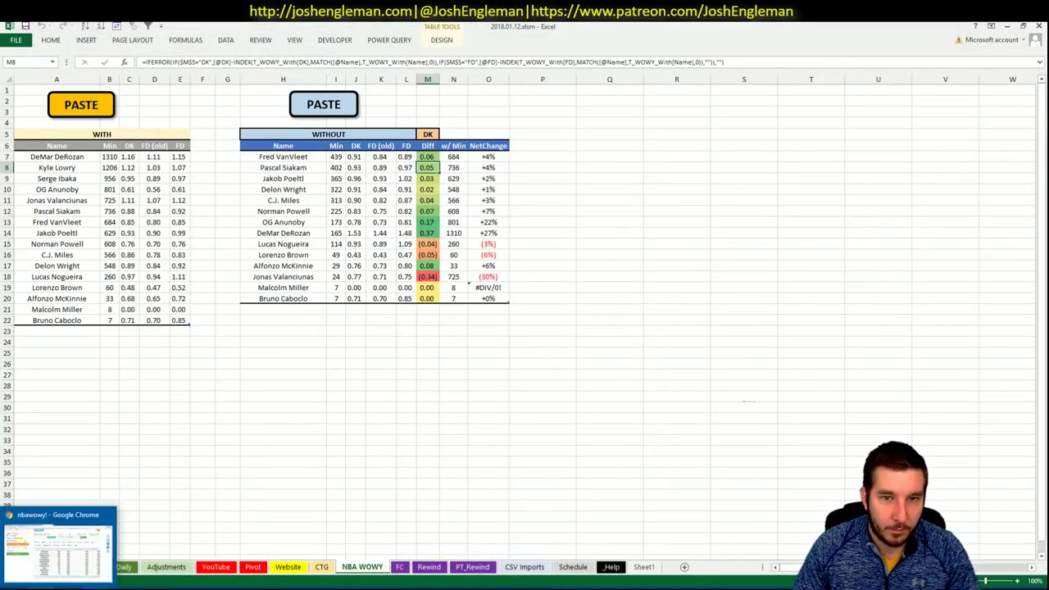
{"action": "key", "text": "ctrl+shift+v"}
Rerun the Pacers query with Myles Turner off court and bring those stats into the WITHOUT table
{"action": "left_click", "coordinate": [57, 545]}
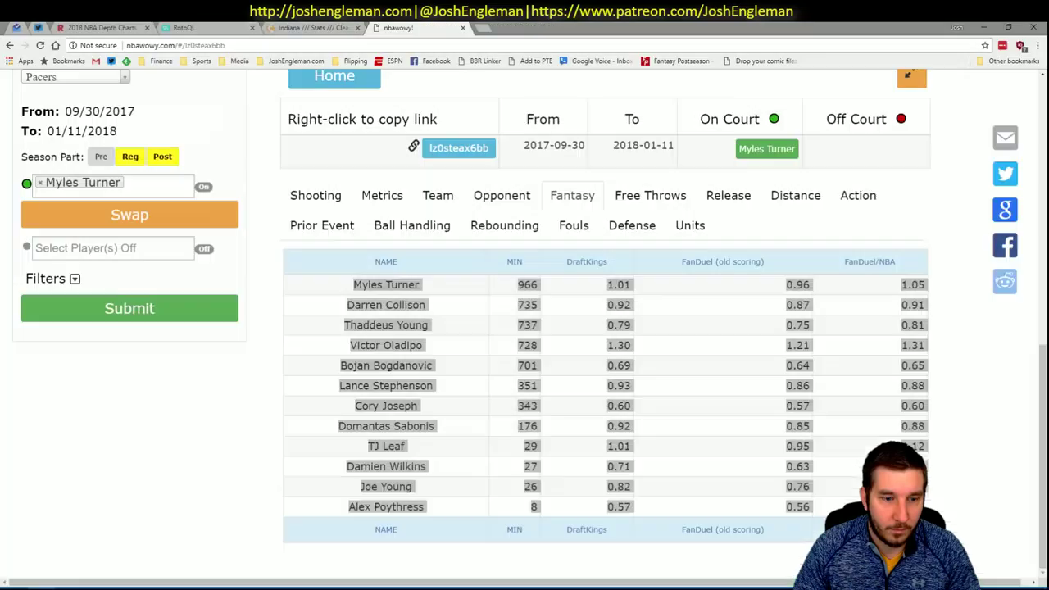
{"action": "left_click", "coordinate": [177, 218]}
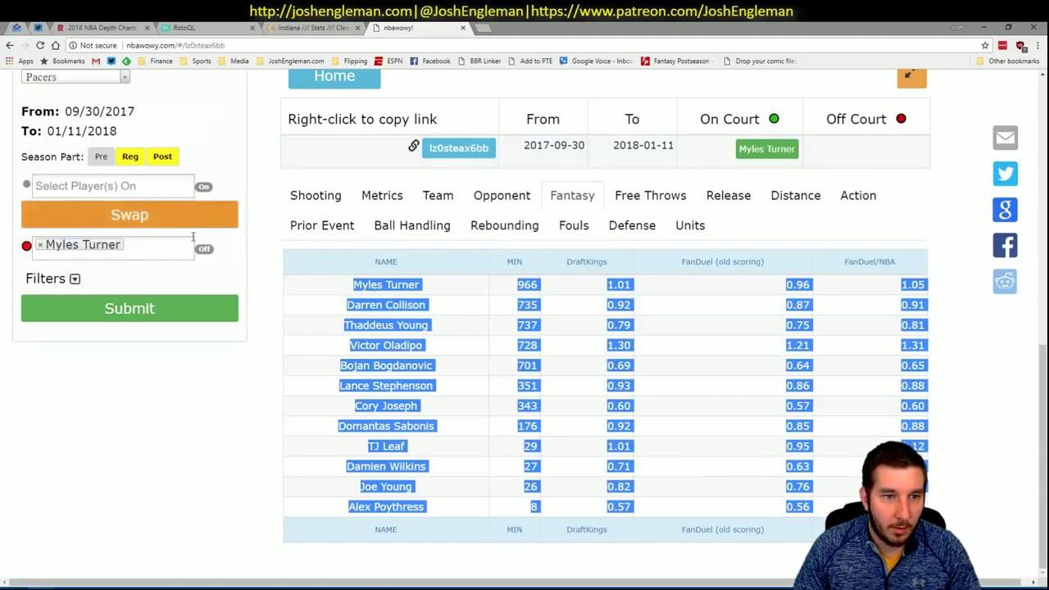
{"action": "left_click", "coordinate": [201, 318]}
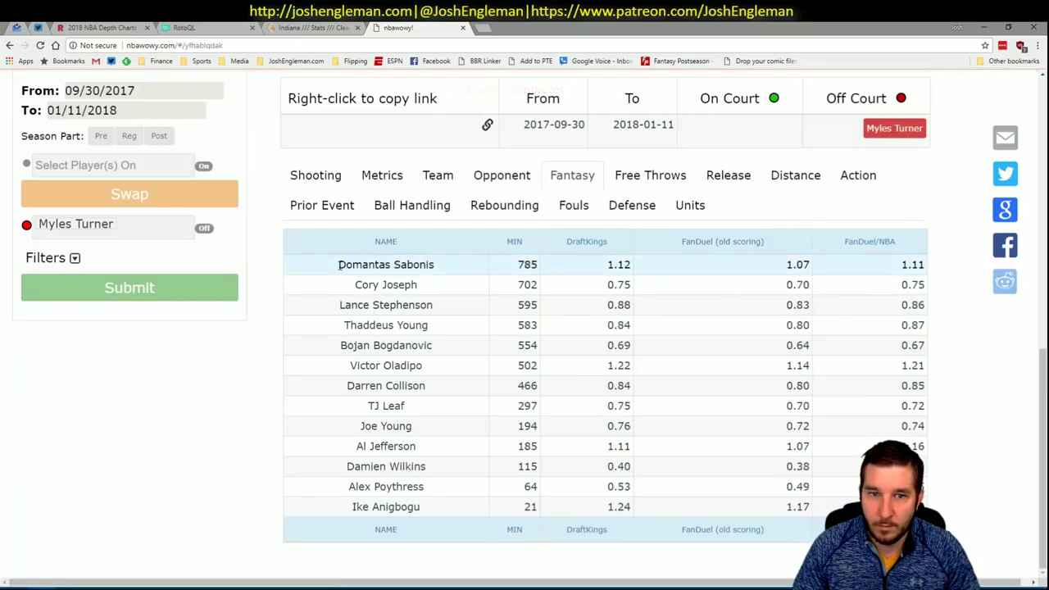
{"action": "left_click_drag", "start_coordinate": [338, 264], "coordinate": [803, 512]}
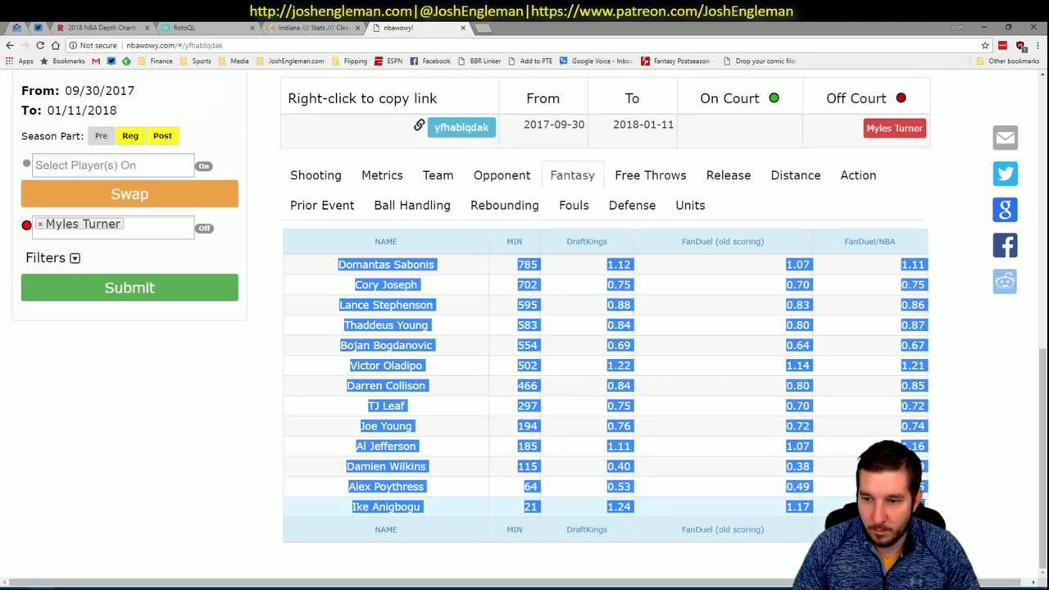
{"action": "key", "text": "alt+Tab"}
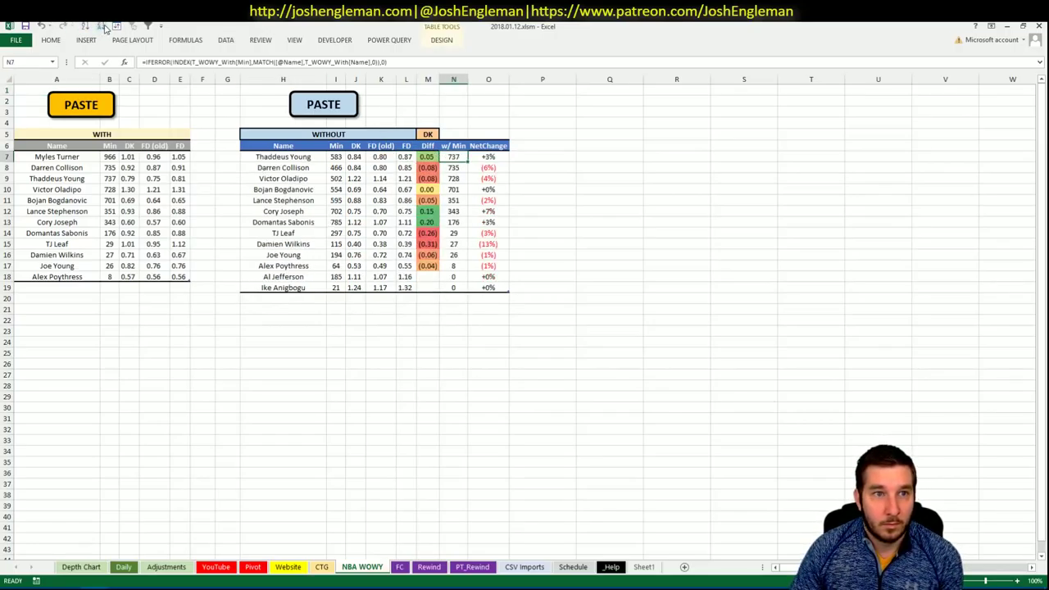
{"action": "left_click", "coordinate": [754, 202]}
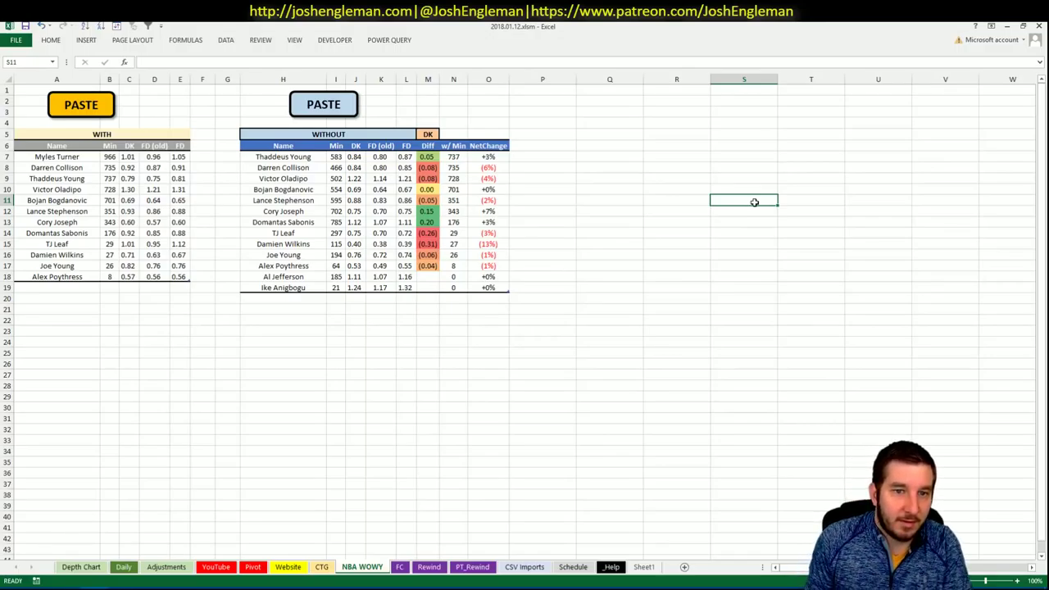
Enter a 2% BOOST for Cory Joseph (row 120) and Domantas Sabonis (row 122) on the Adjustments sheet
{"action": "left_click", "coordinate": [166, 566]}
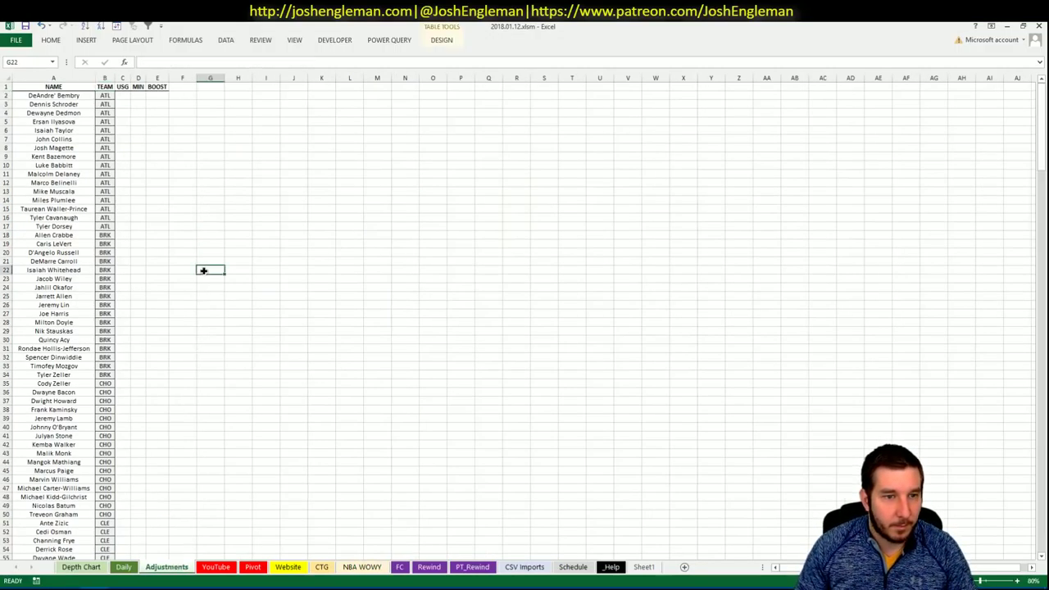
{"action": "scroll", "coordinate": [165, 294], "scroll_direction": "down", "scroll_amount": 4}
{"action": "scroll", "coordinate": [166, 294], "scroll_direction": "down", "scroll_amount": 20}
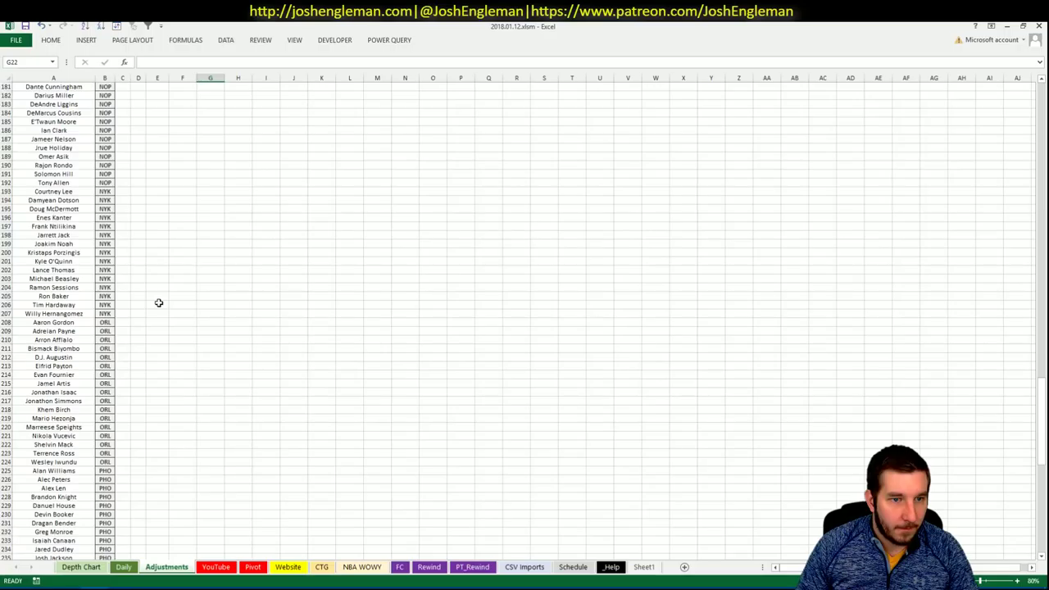
{"action": "scroll", "coordinate": [159, 304], "scroll_direction": "up", "scroll_amount": 19}
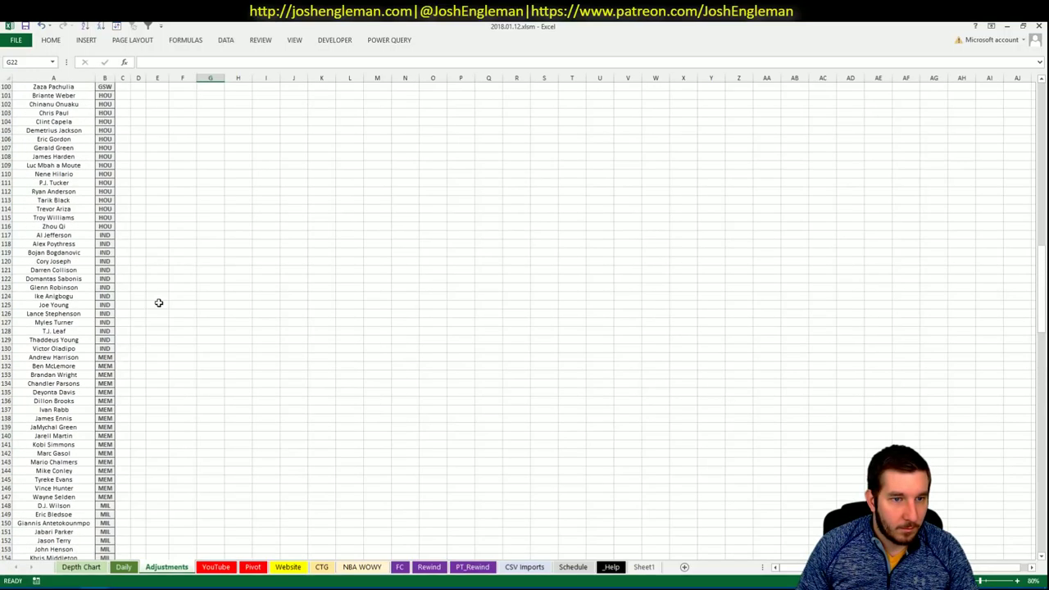
{"action": "left_click", "coordinate": [164, 258]}
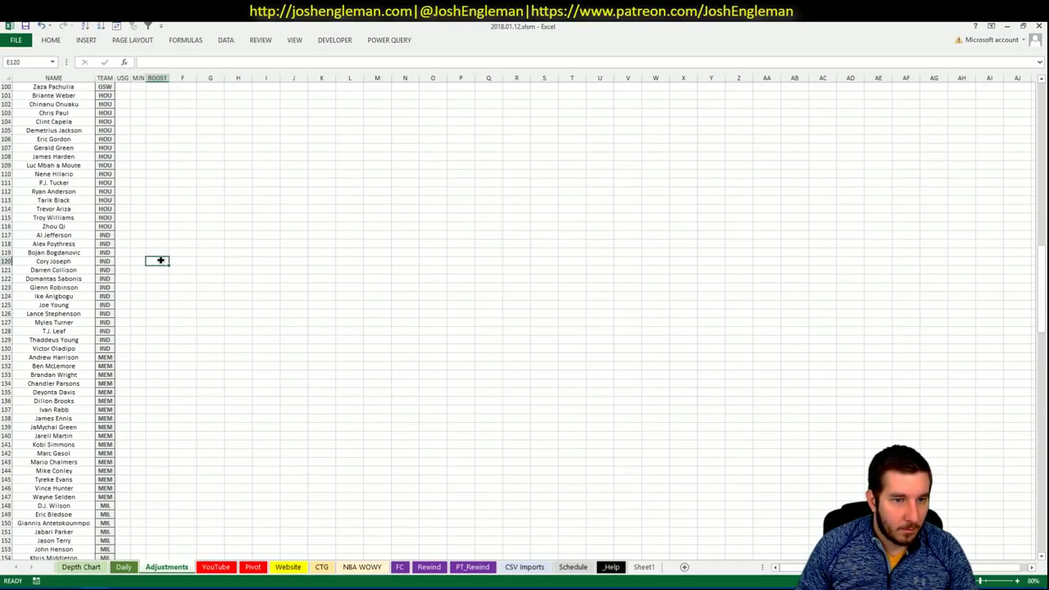
{"action": "type", "text": "2%"}
{"action": "left_click", "coordinate": [155, 279]}
{"action": "type", "text": "2%"}
{"action": "left_click", "coordinate": [236, 295]}
{"action": "left_click", "coordinate": [216, 567]}
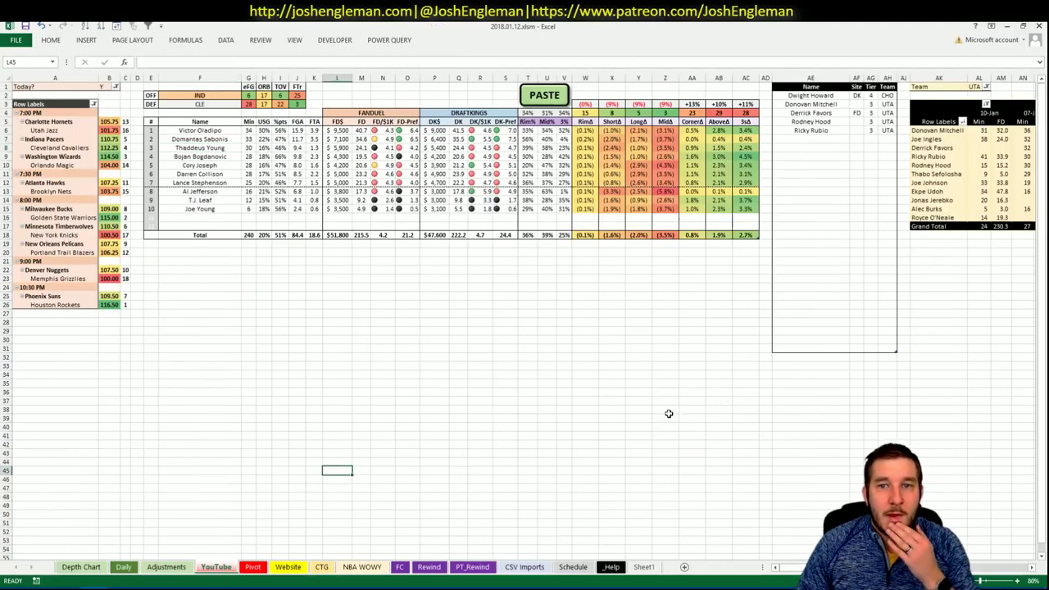
Change the minutes pivot's Team filter in AL1 from UTA to IND
{"action": "left_click", "coordinate": [836, 138]}
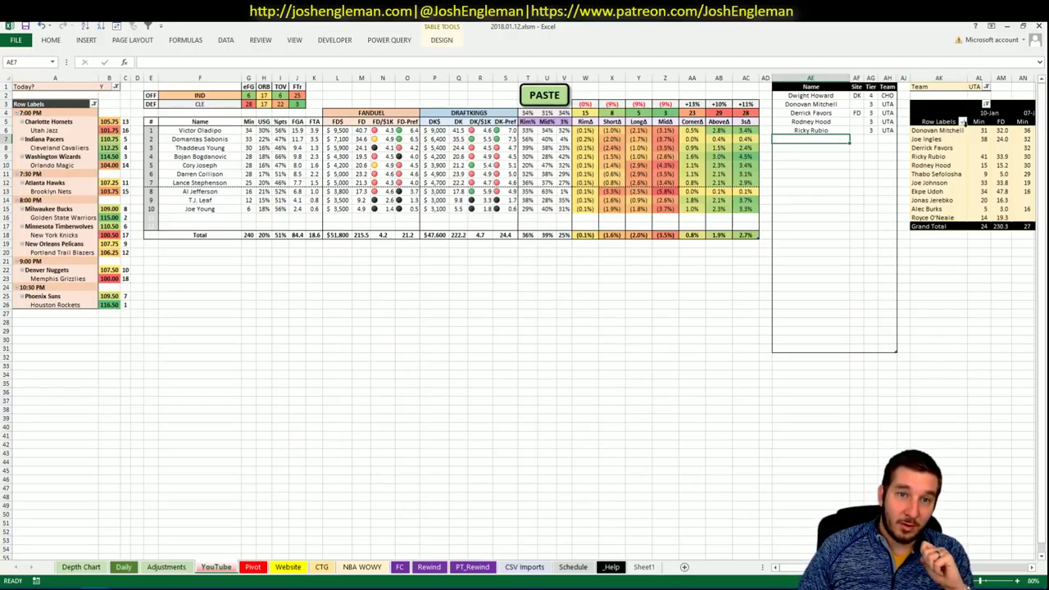
{"action": "left_click", "coordinate": [986, 87]}
{"action": "left_click", "coordinate": [975, 86]}
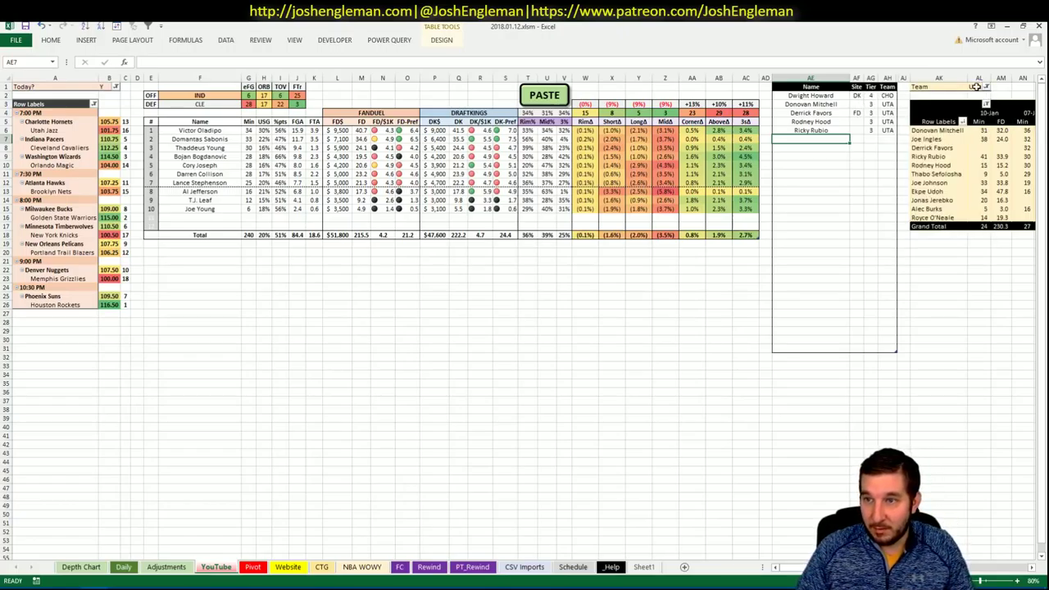
{"action": "left_click", "coordinate": [975, 86]}
{"action": "type", "text": "IND"}
{"action": "key", "text": "Return"}
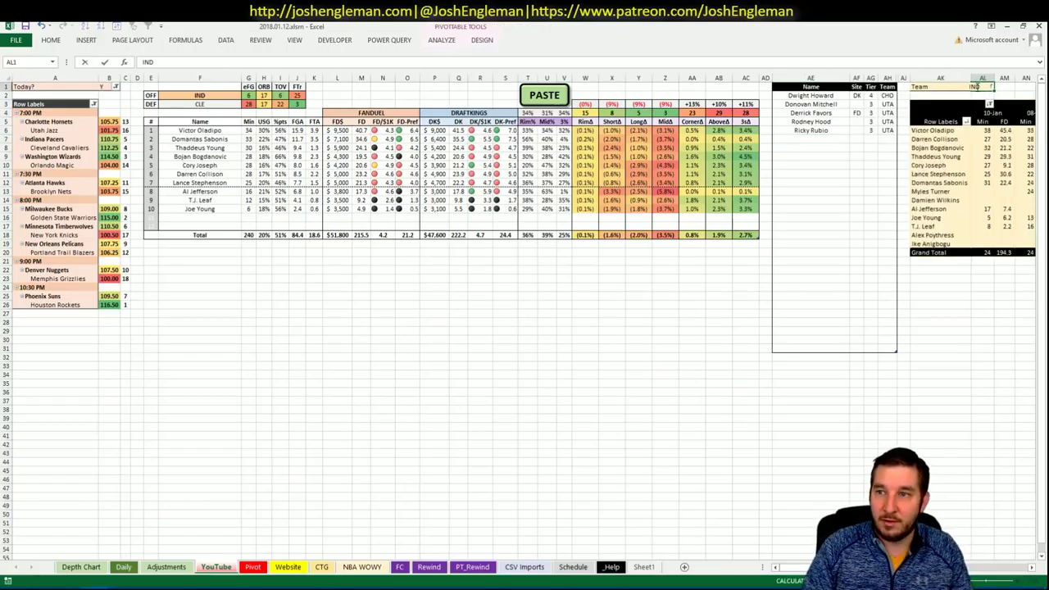
{"action": "scroll", "coordinate": [524, 328], "scroll_direction": "right", "scroll_amount": 5}
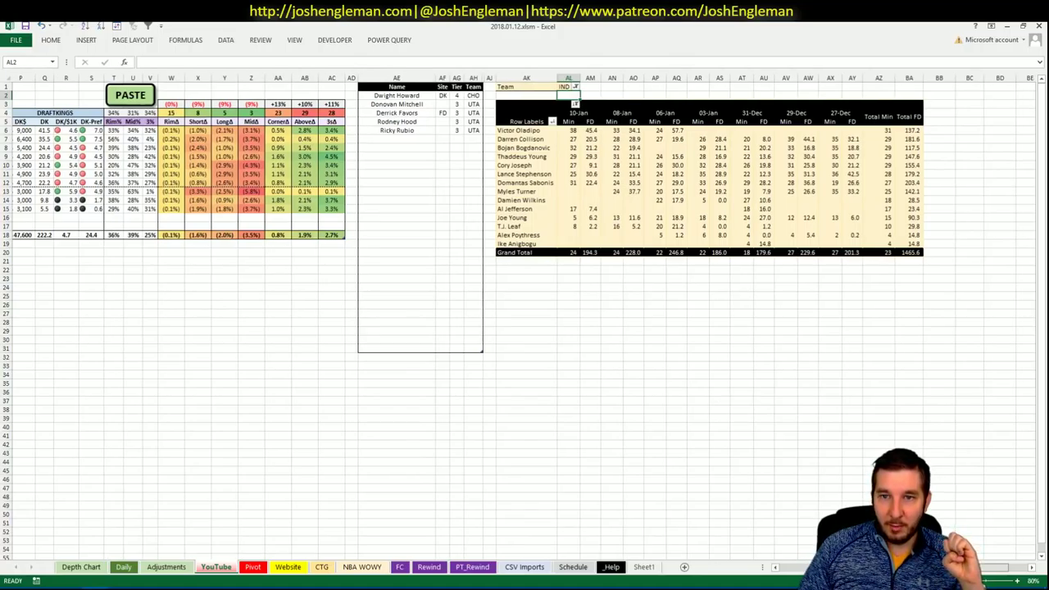
{"action": "scroll", "coordinate": [525, 328], "scroll_direction": "left", "scroll_amount": 5}
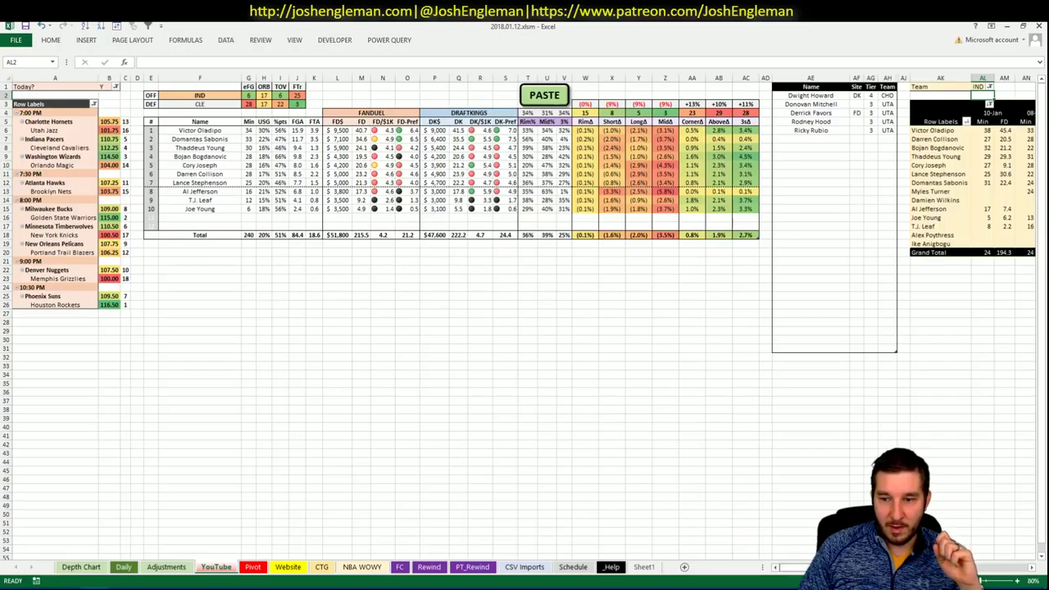
{"action": "left_click", "coordinate": [800, 138]}
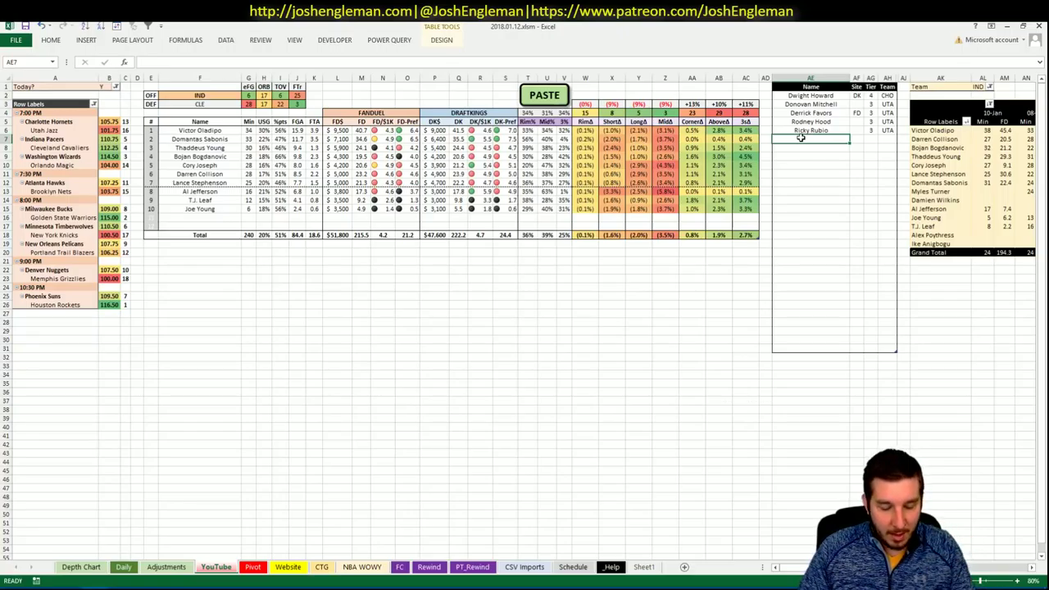
Add Victor Oladipo to the shortlist at tier 4
{"action": "type", "text": "Victor O"}
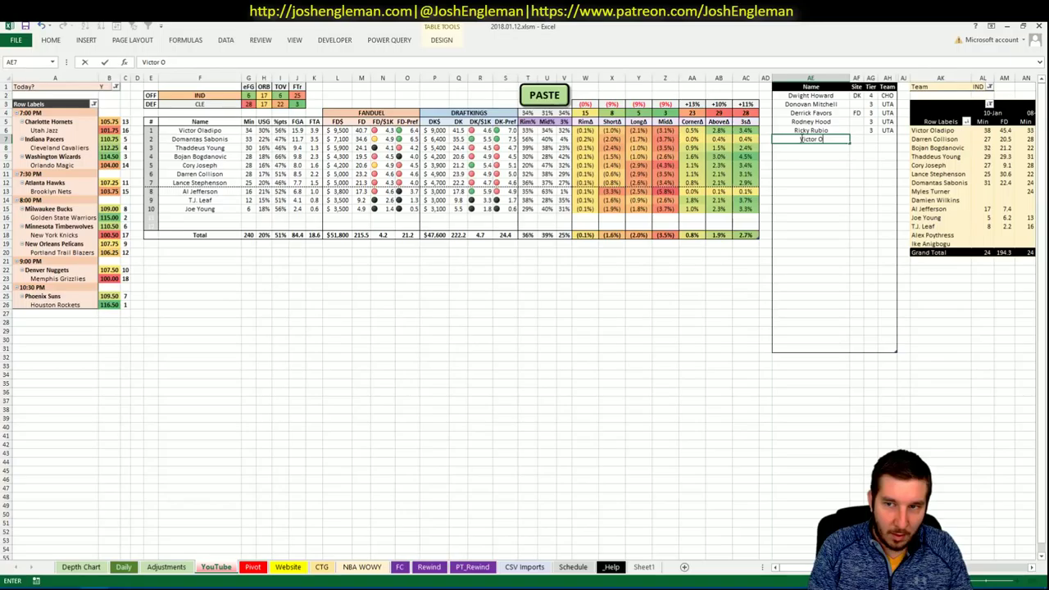
{"action": "type", "text": "ladipo"}
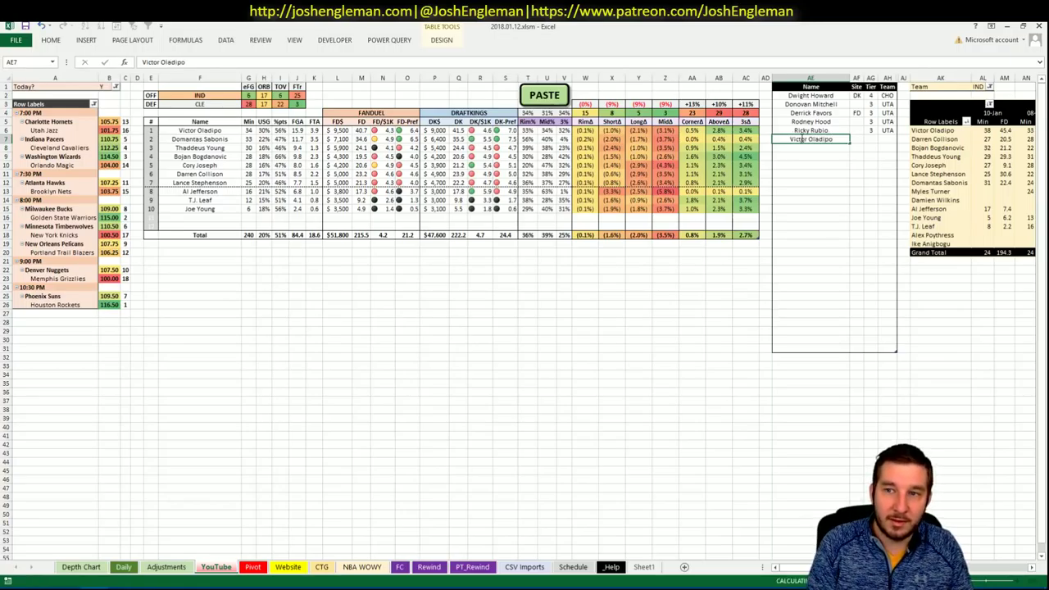
{"action": "key", "text": "ctrl+Return"}
{"action": "key", "text": "Return"}
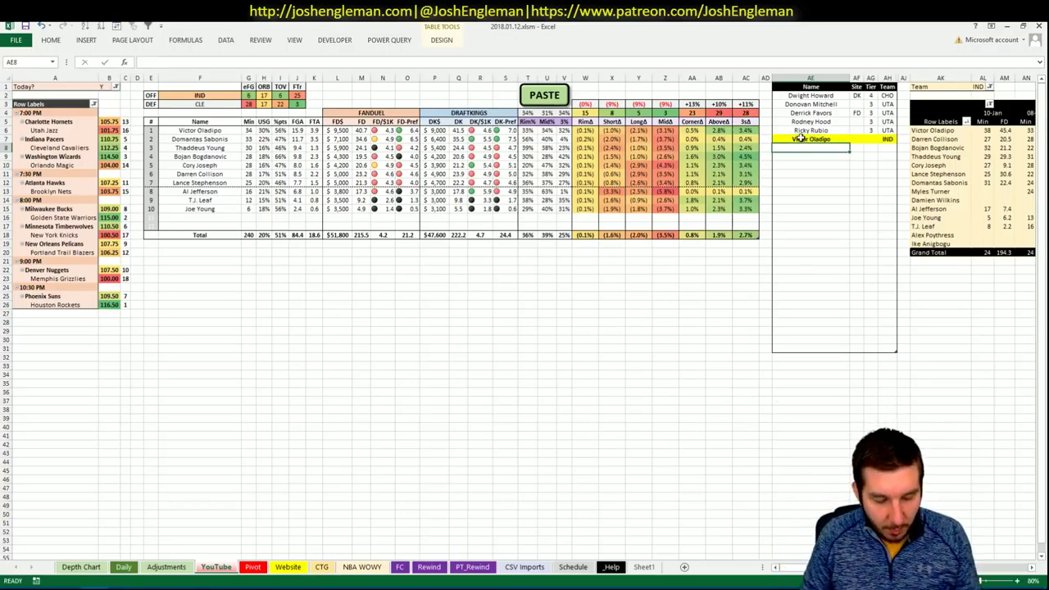
{"action": "key", "text": "Up"}
{"action": "key", "text": "Right"}
{"action": "key", "text": "Right"}
{"action": "type", "text": "4"}
{"action": "key", "text": "ctrl+Return"}
{"action": "key", "text": "Return"}
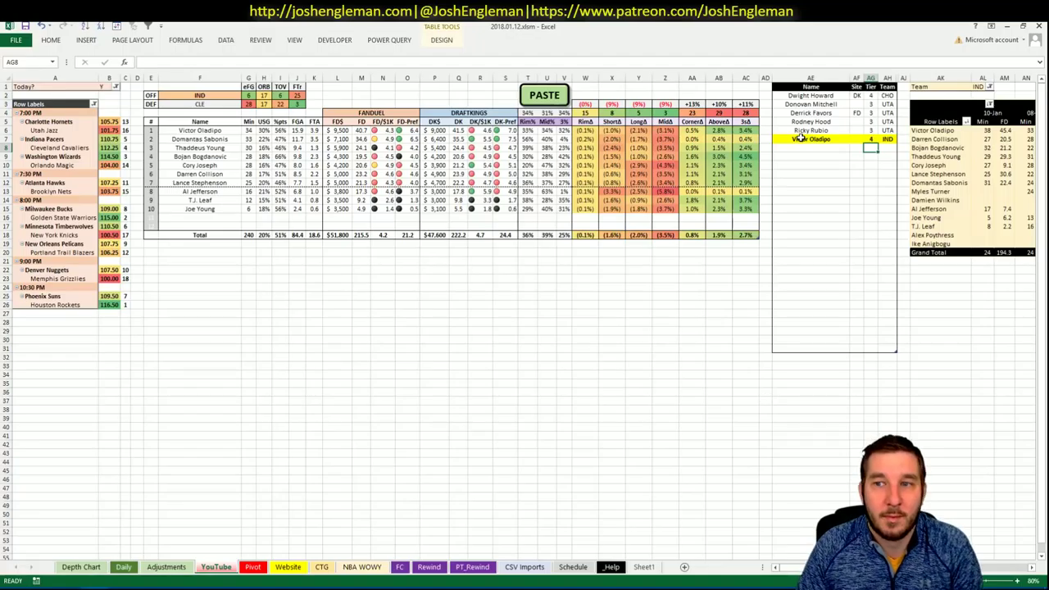
Add Domantas Sabonis in row 8, entering and then clearing DK as his site
{"action": "key", "text": "Left"}
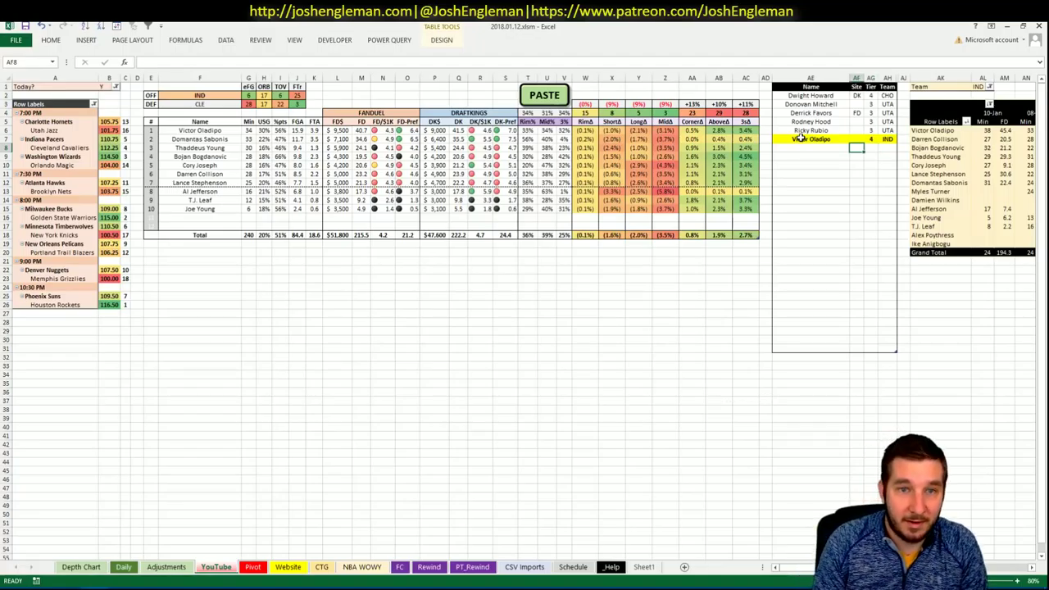
{"action": "type", "text": "Dom"}
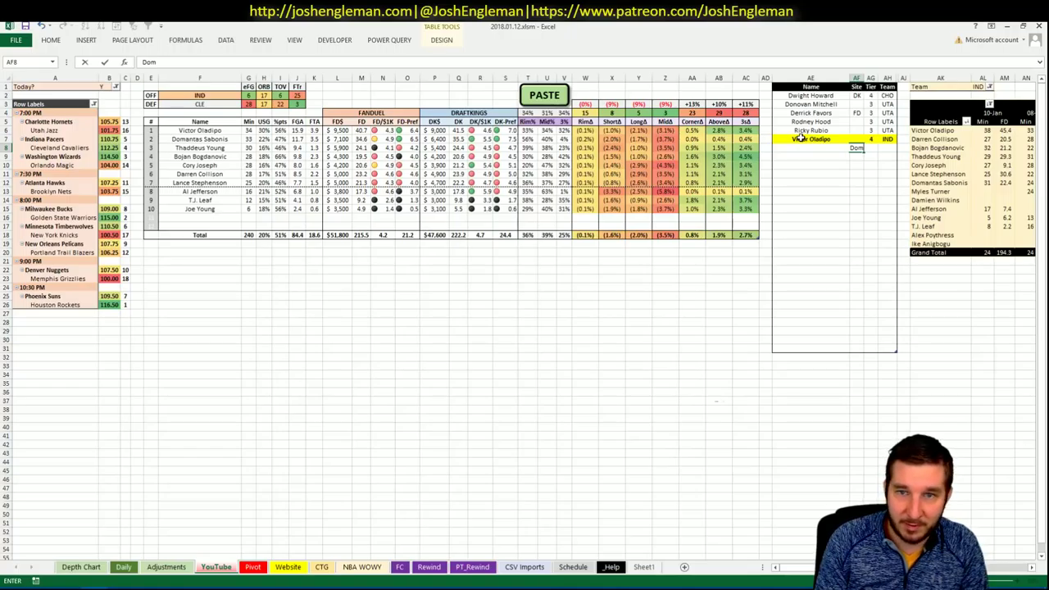
{"action": "key", "text": "Escape"}
{"action": "key", "text": "Left"}
{"action": "type", "text": "Domantas Sa"}
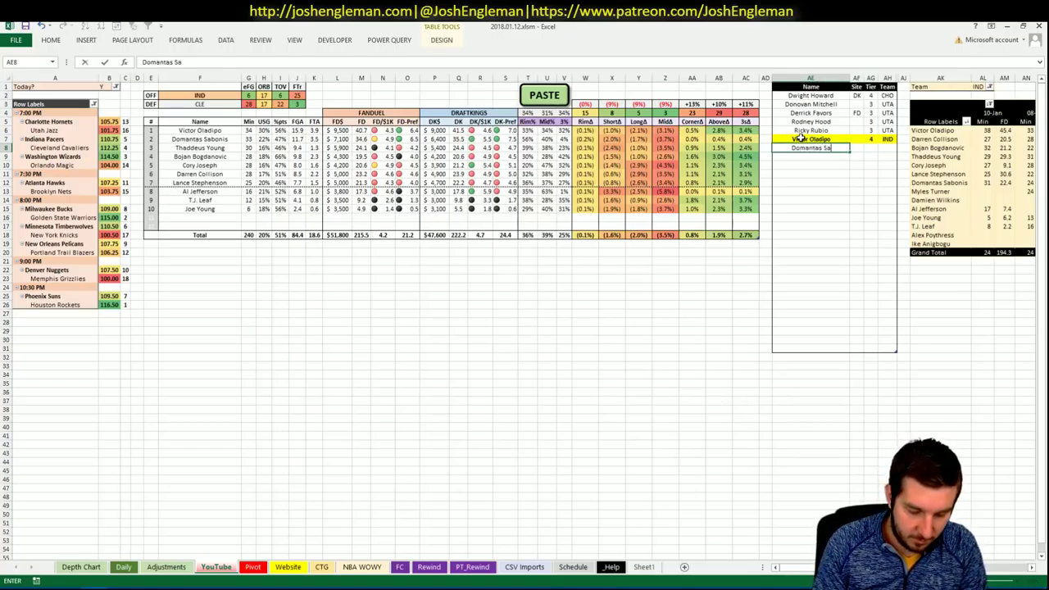
{"action": "type", "text": "bonis"}
{"action": "key", "text": "Return"}
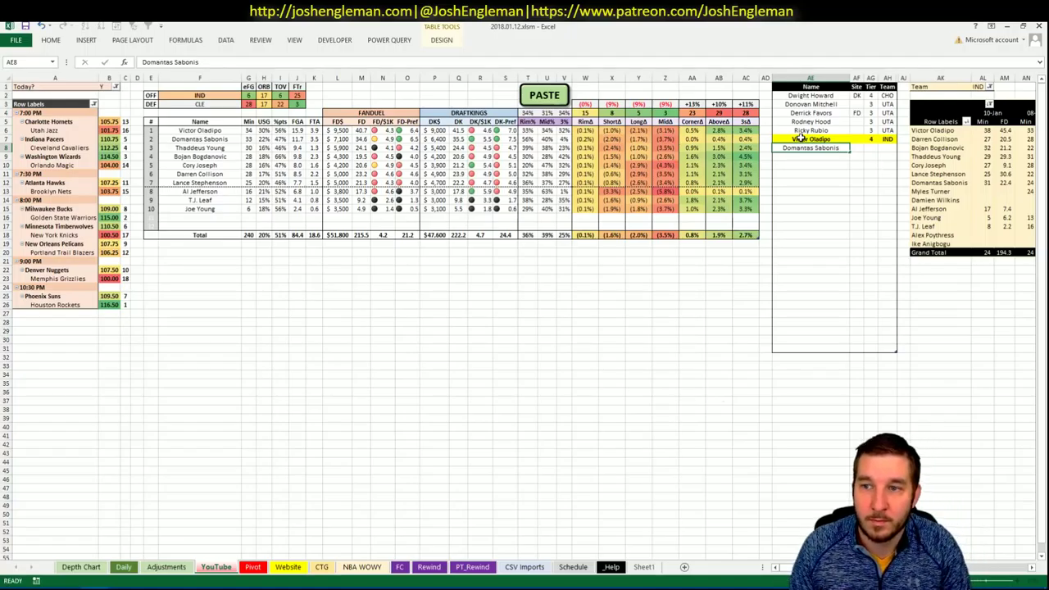
{"action": "key", "text": "Right"}
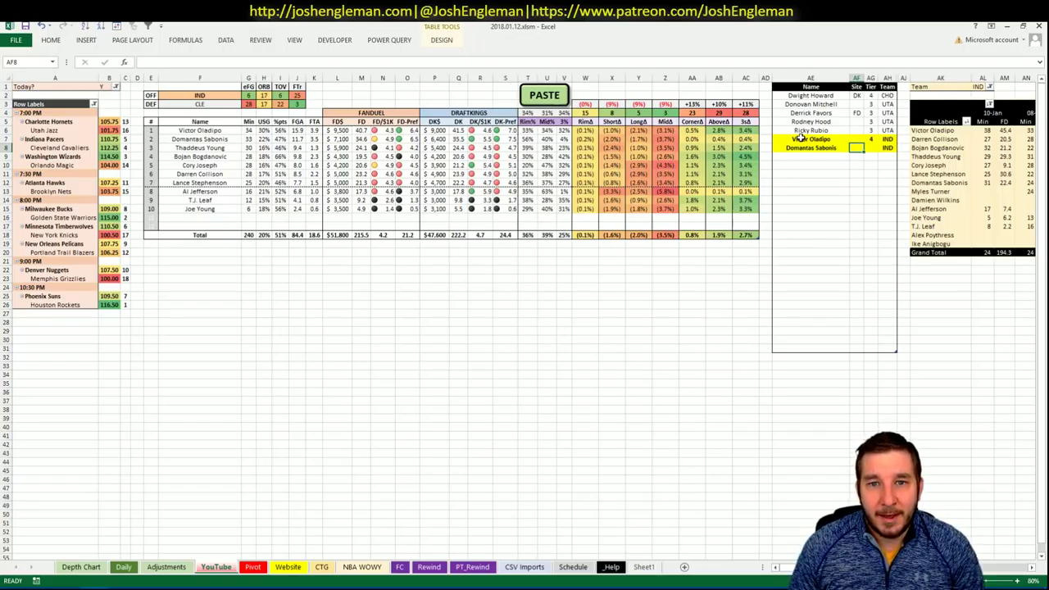
{"action": "type", "text": "DK"}
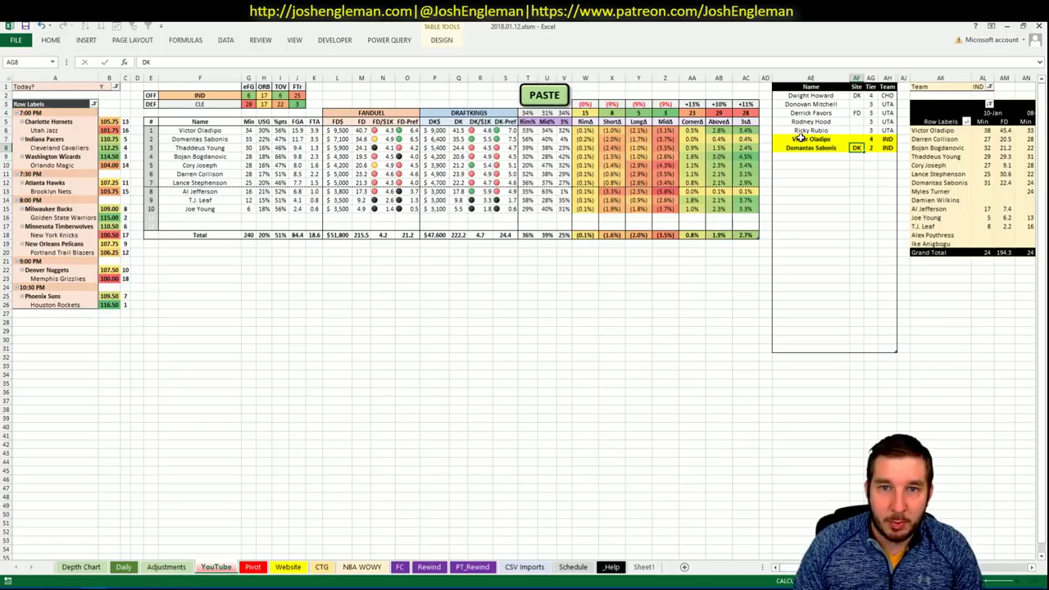
{"action": "key", "text": "Return"}
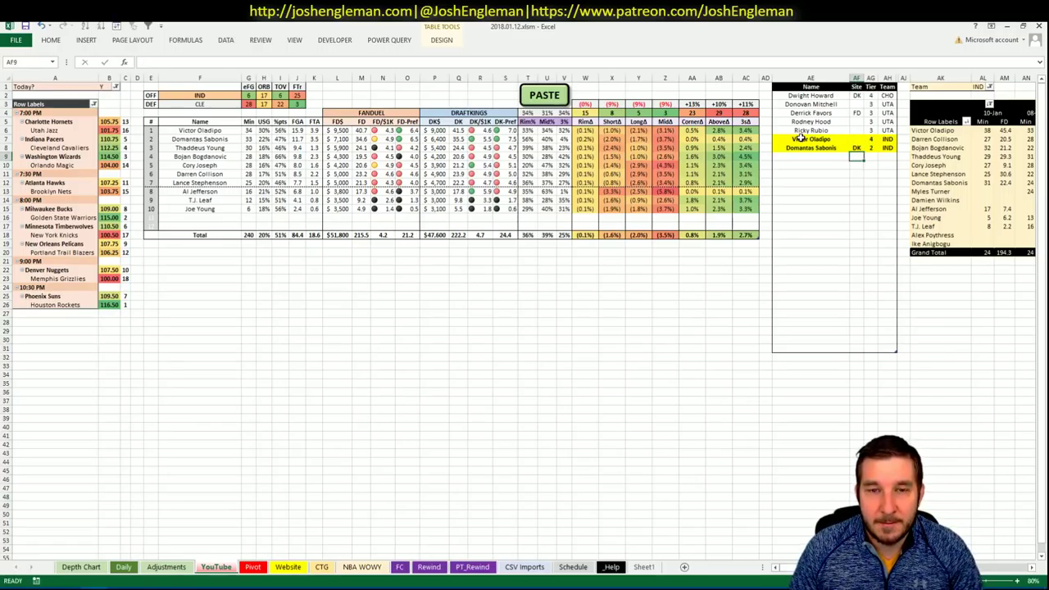
{"action": "key", "text": "Up"}
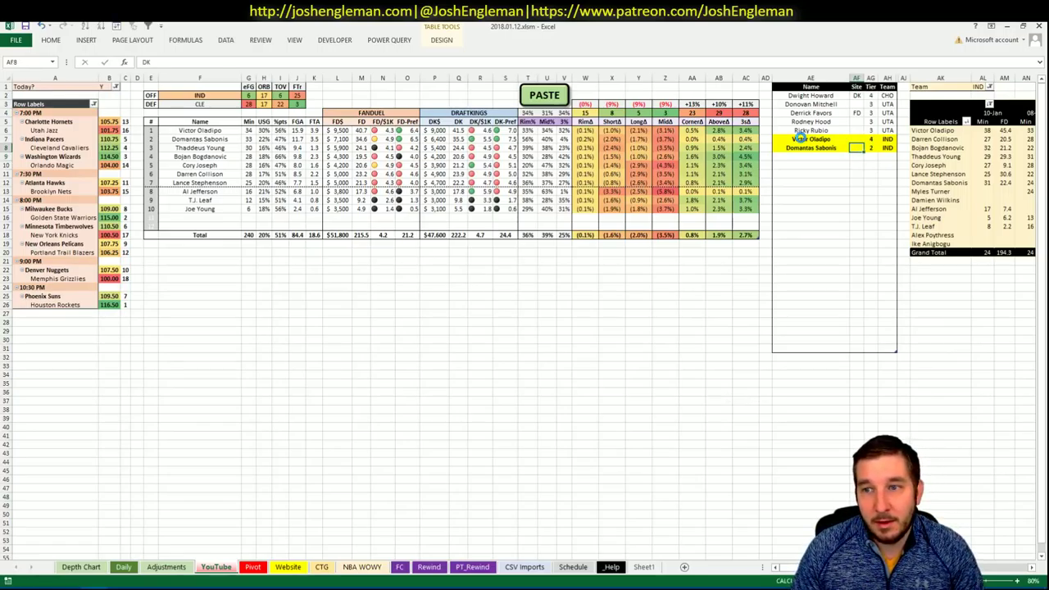
{"action": "key", "text": "Delete"}
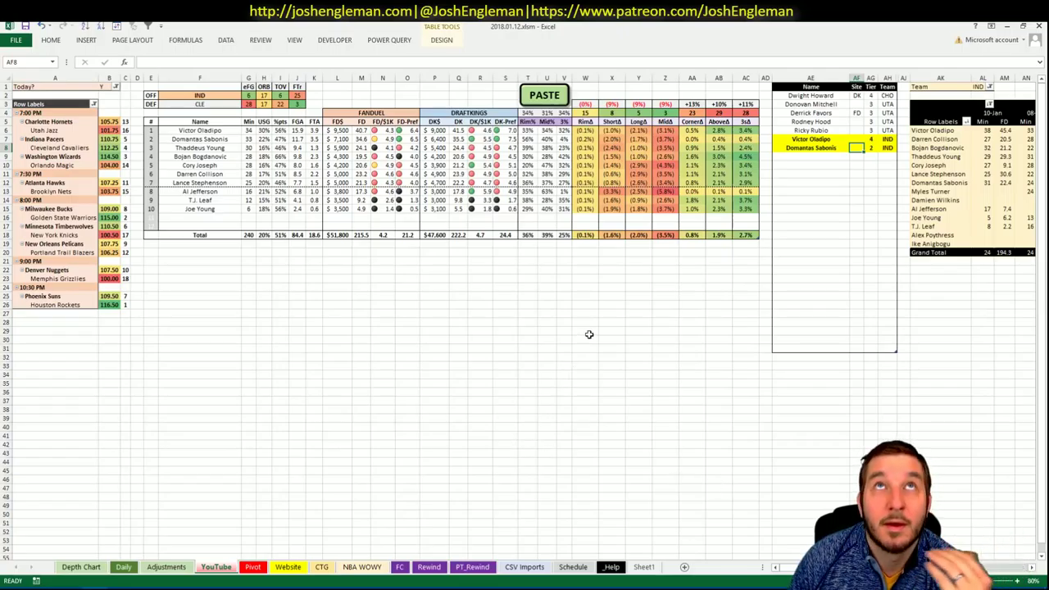
Set Sabonis's shortlist entry to tier 1 with site DK
{"action": "left_click", "coordinate": [461, 140]}
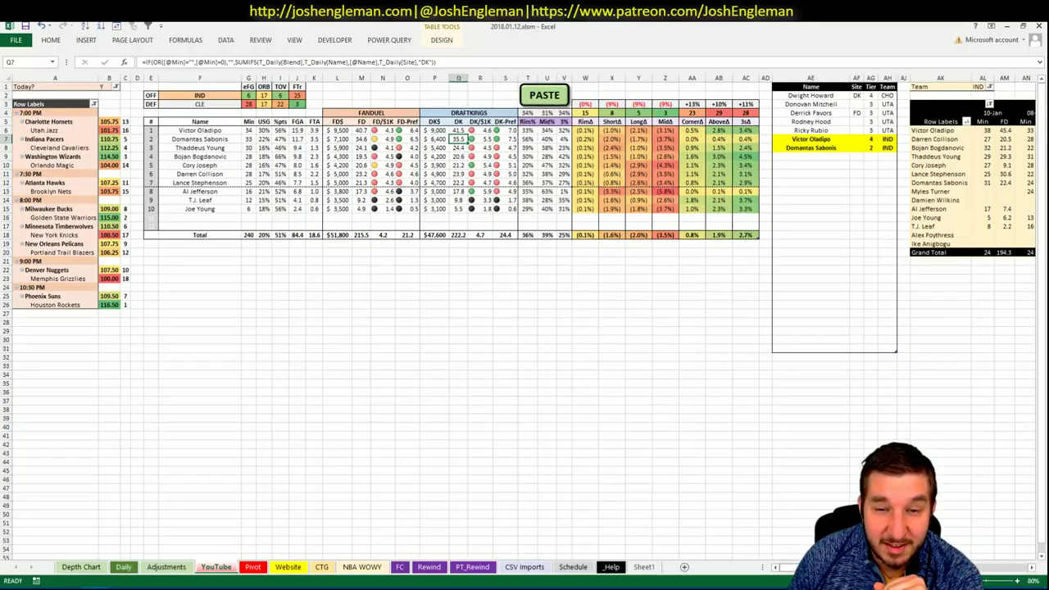
{"action": "scroll", "coordinate": [636, 283], "scroll_direction": "right", "scroll_amount": 6}
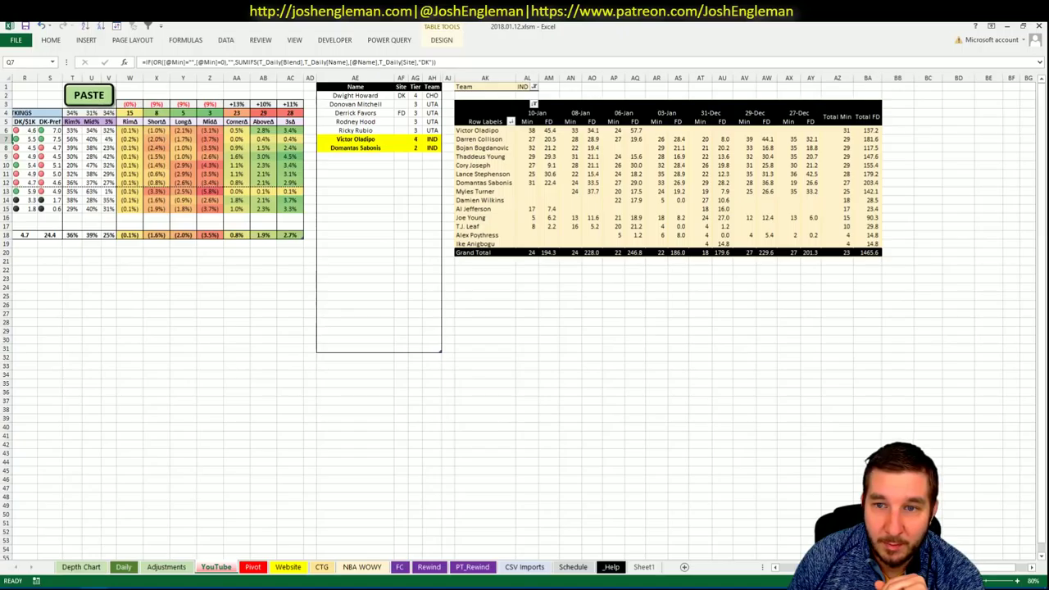
{"action": "scroll", "coordinate": [876, 82], "scroll_direction": "left", "scroll_amount": 6}
{"action": "left_click", "coordinate": [872, 148]}
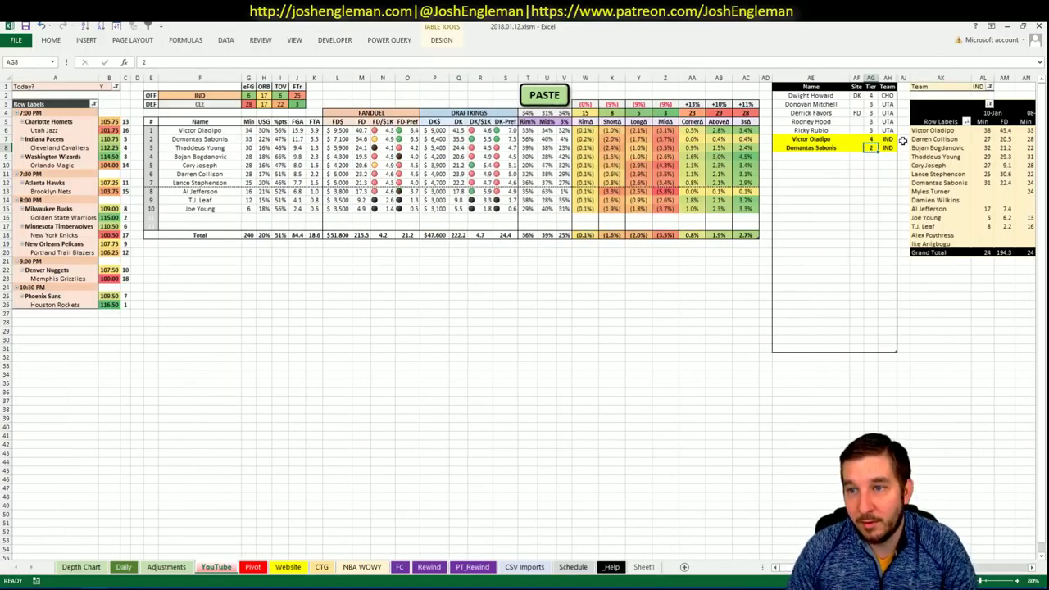
{"action": "key", "text": "Delete"}
{"action": "key", "text": "Left"}
{"action": "type", "text": "DK"}
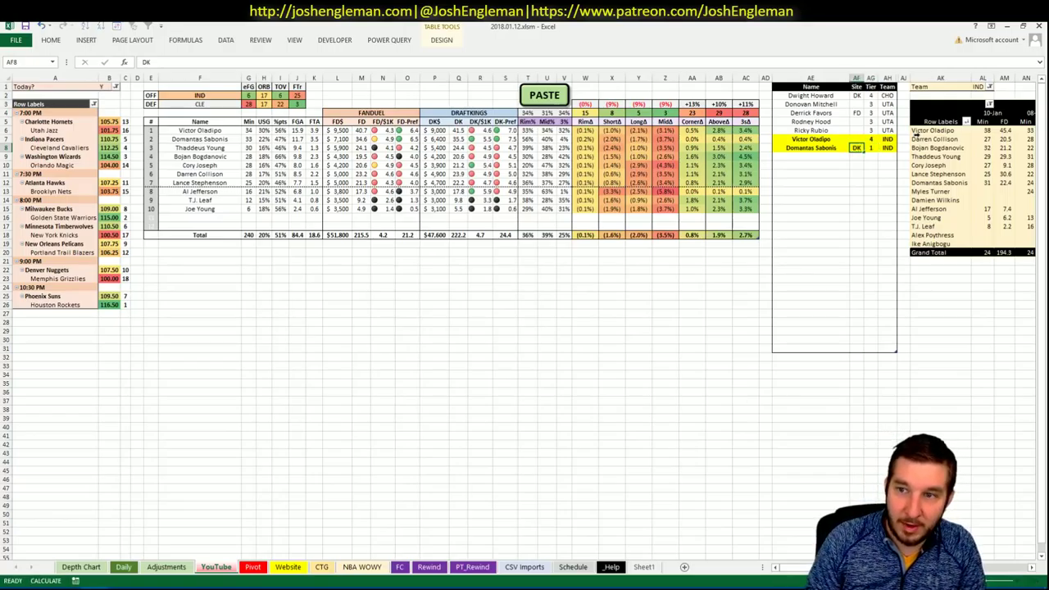
{"action": "key", "text": "Return"}
Add a second Domantas Sabonis row with site FD
{"action": "key", "text": "Left"}
{"action": "type", "text": "Dom"}
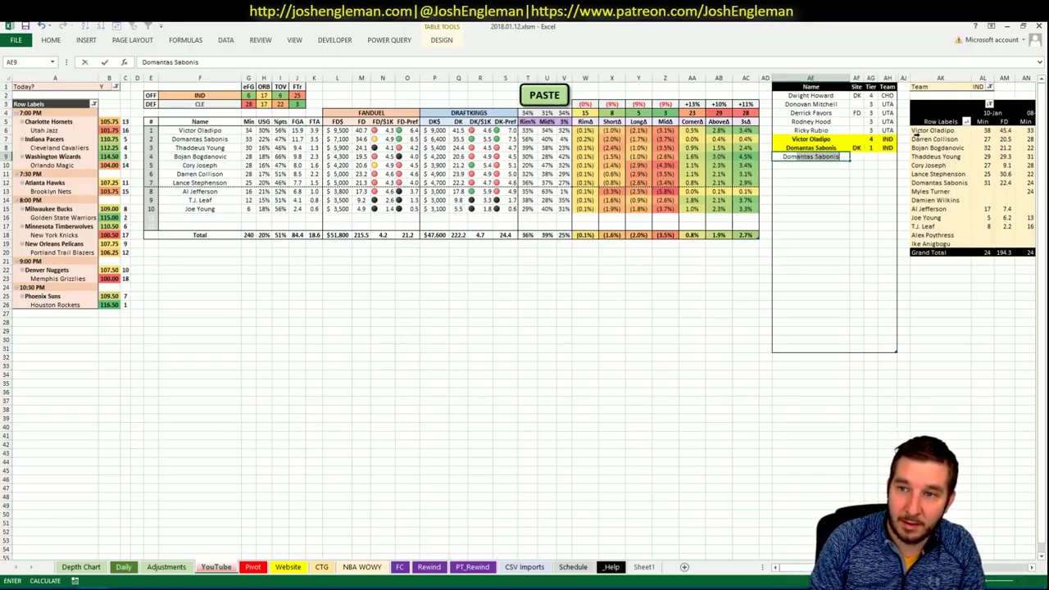
{"action": "key", "text": "Tab"}
{"action": "type", "text": "FD"}
{"action": "key", "text": "Return"}
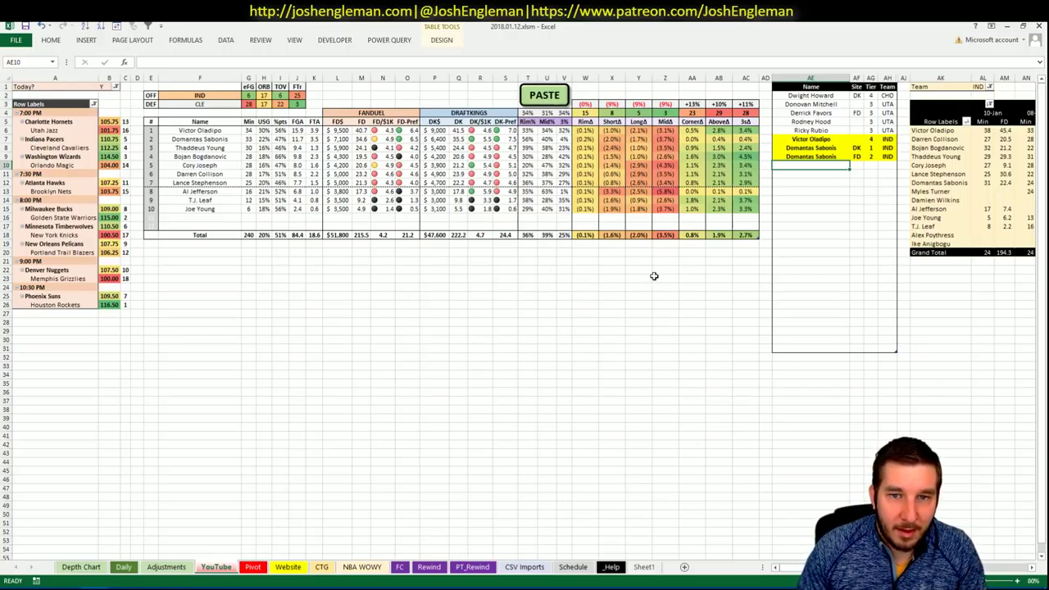
Add Bojan Bogdanovic to the shortlist with site DK and tier 3
{"action": "type", "text": "Bojan"}
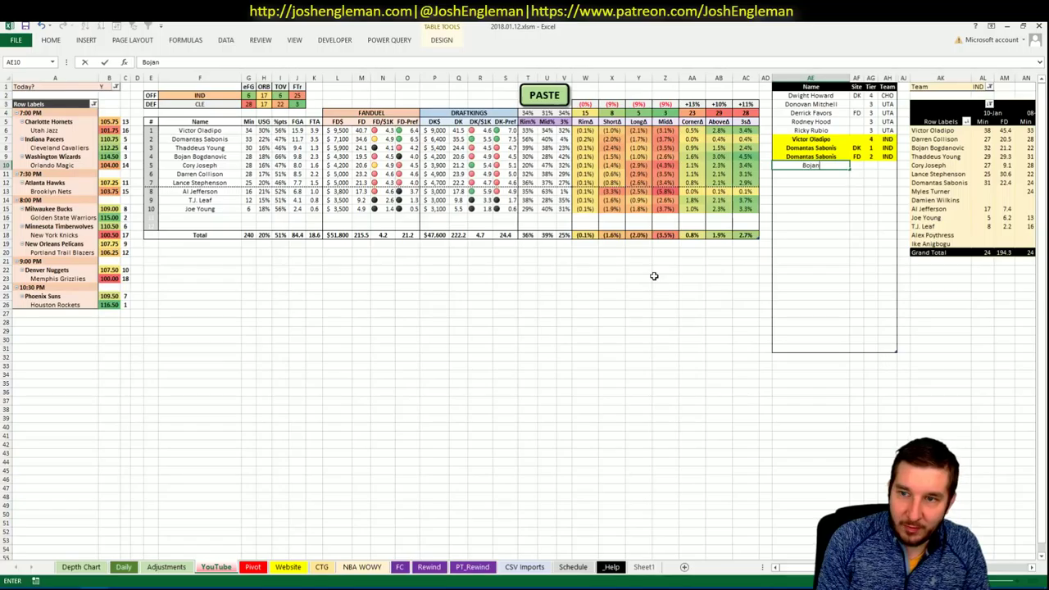
{"action": "type", "text": " Bo"}
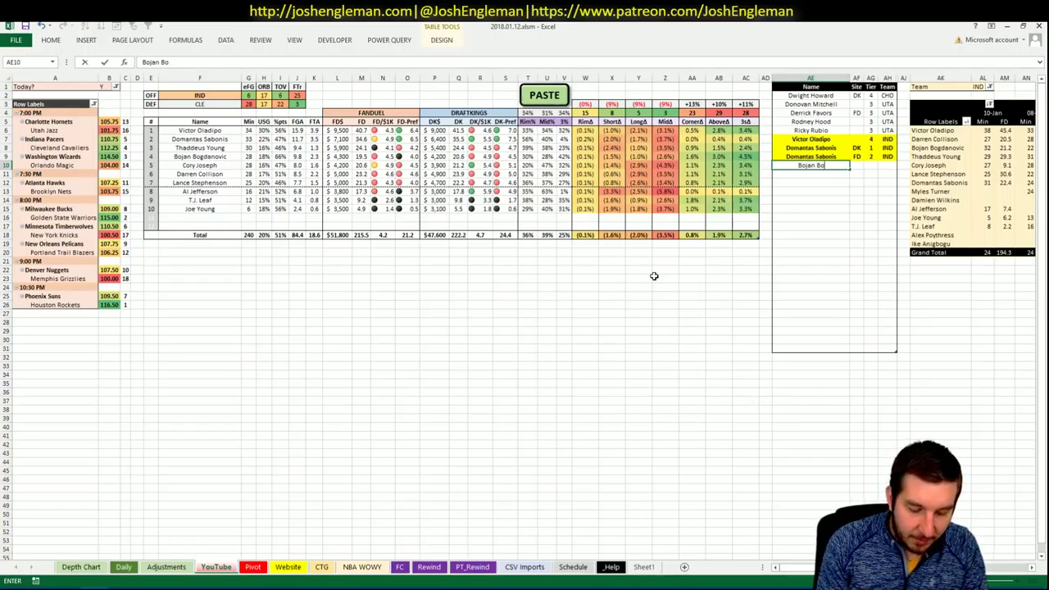
{"action": "type", "text": "gdanovic"}
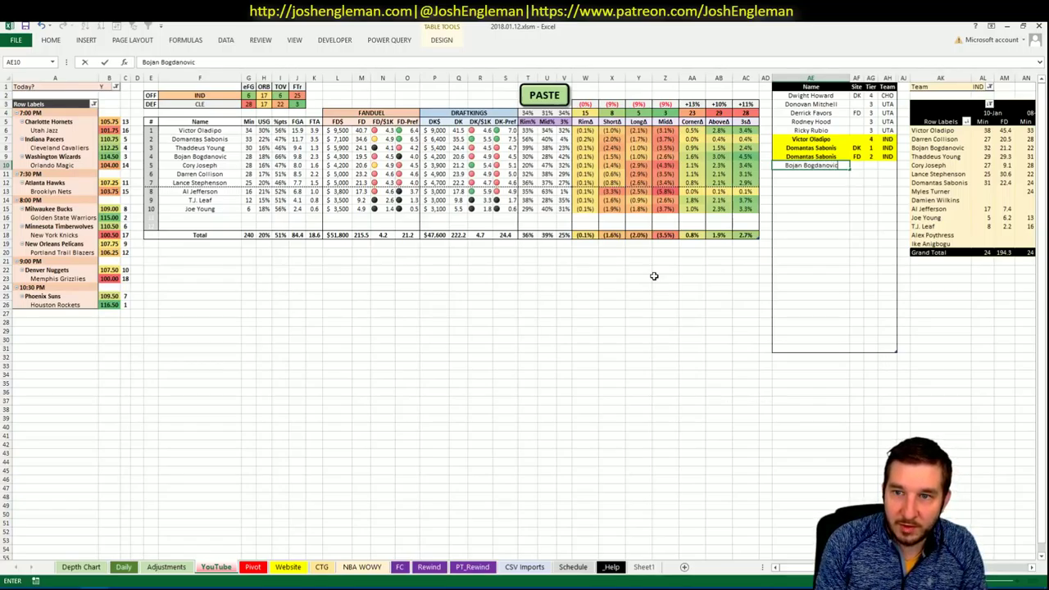
{"action": "key", "text": "Tab"}
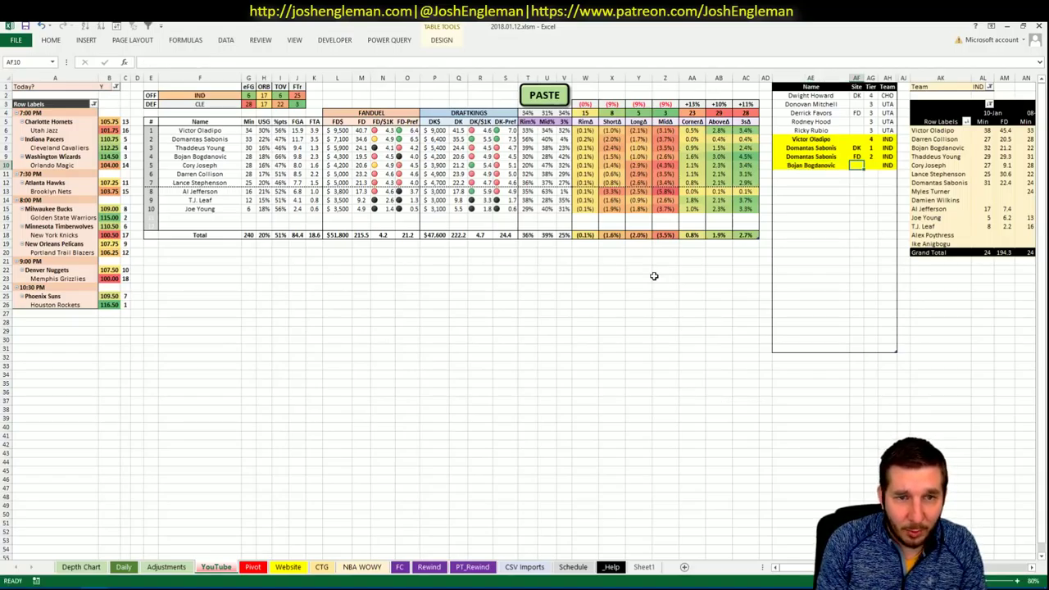
{"action": "type", "text": "DK"}
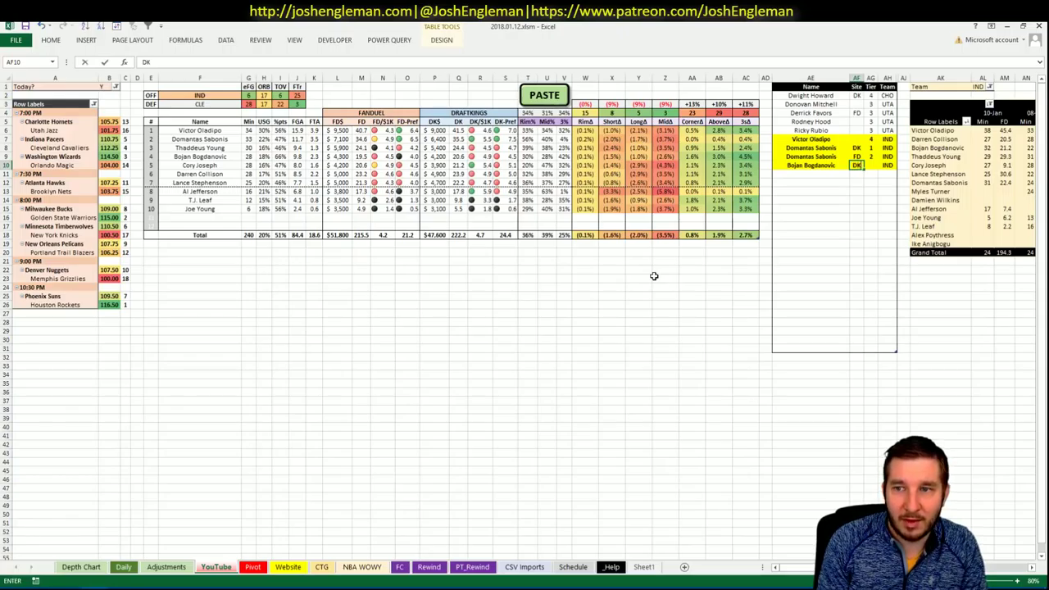
{"action": "key", "text": "Tab"}
{"action": "type", "text": "3"}
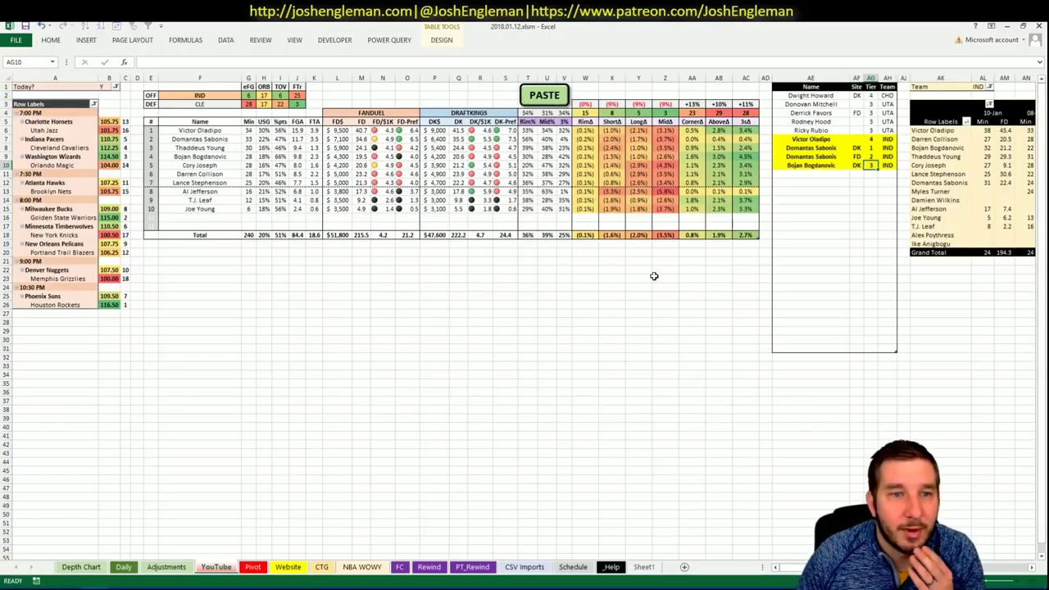
{"action": "key", "text": "Return"}
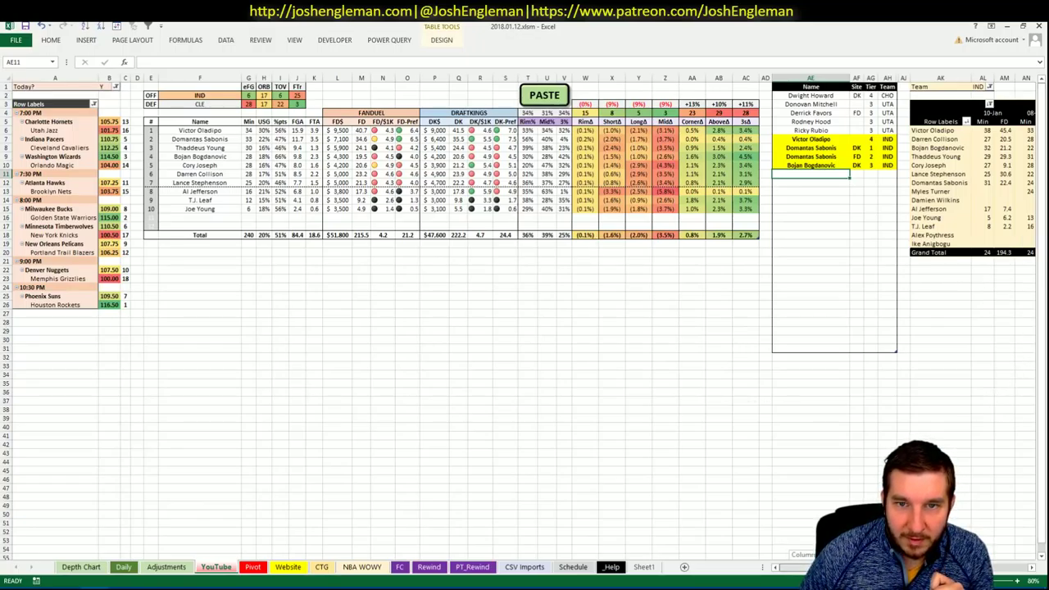
{"action": "scroll", "coordinate": [525, 311], "scroll_direction": "right", "scroll_amount": 5}
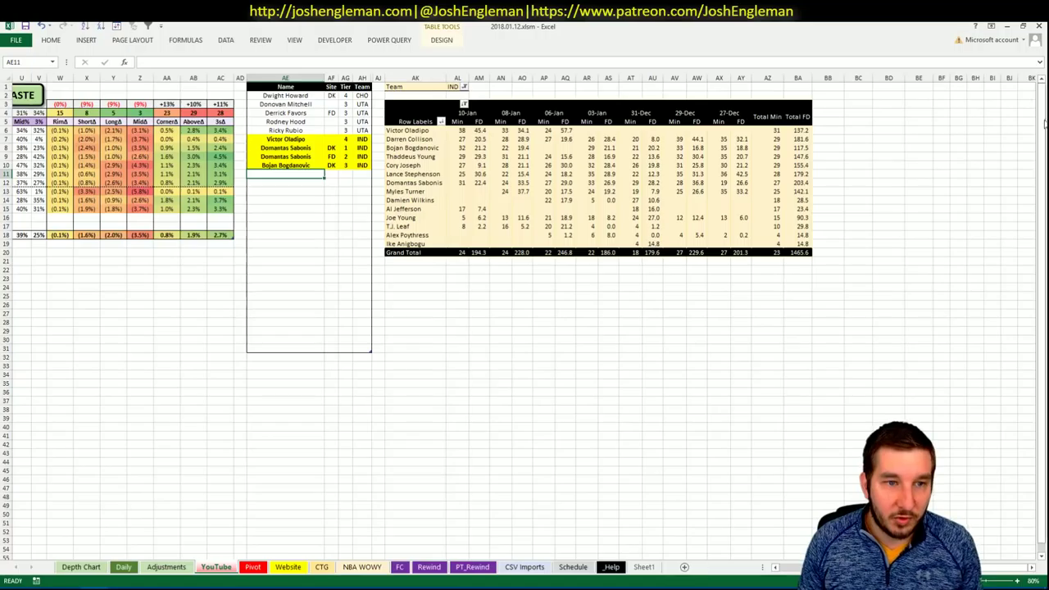
{"action": "scroll", "coordinate": [943, 221], "scroll_direction": "left", "scroll_amount": 10}
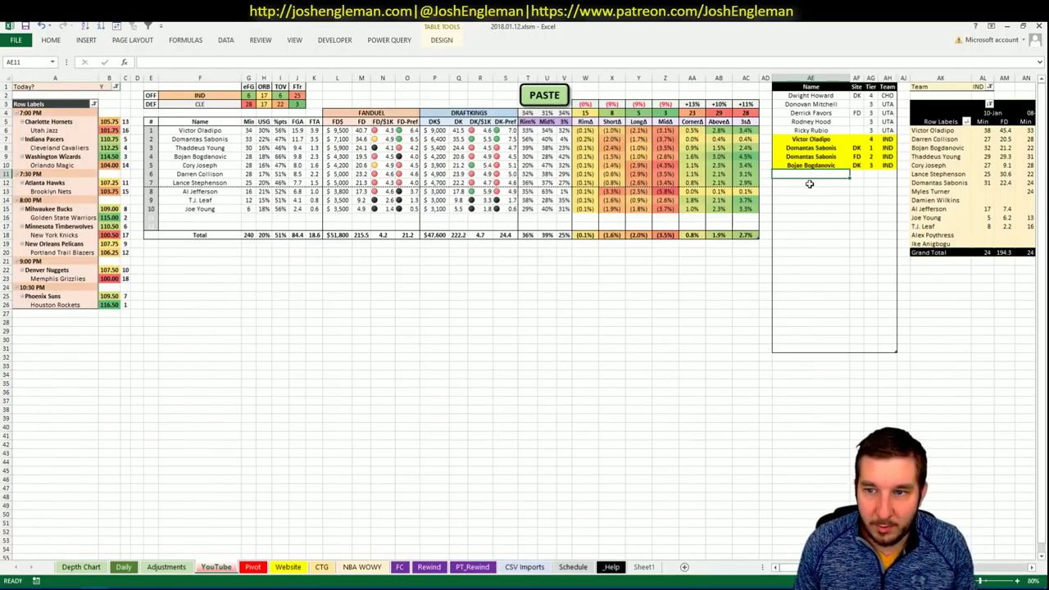
Add Cory Joseph to the shortlist, correcting his tier from 4 to 3
{"action": "type", "text": "Cory Josep"}
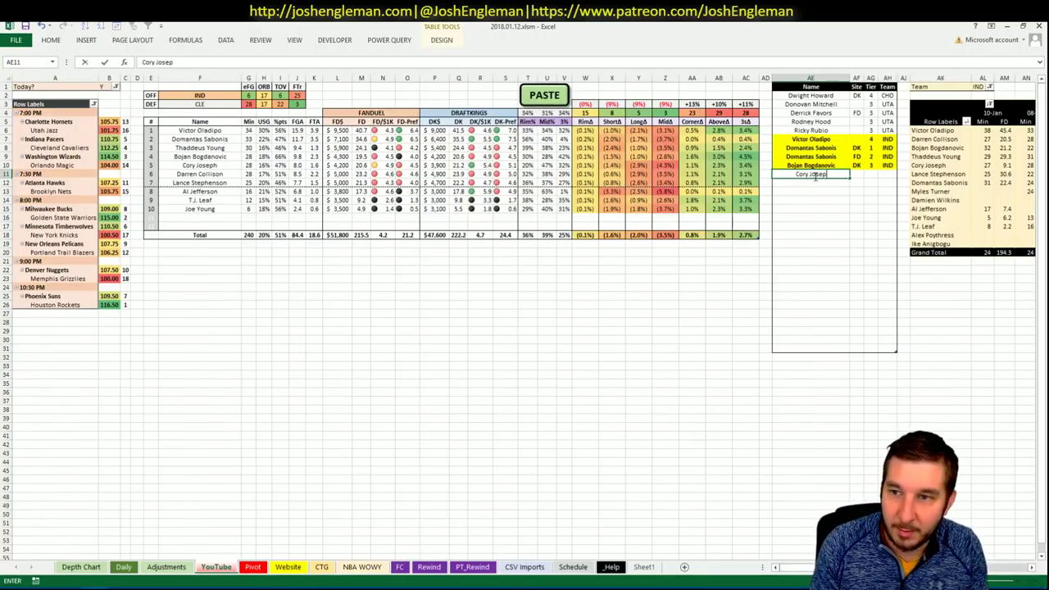
{"action": "type", "text": "h"}
{"action": "key", "text": "Tab"}
{"action": "key", "text": "Tab"}
{"action": "key", "text": "Tab"}
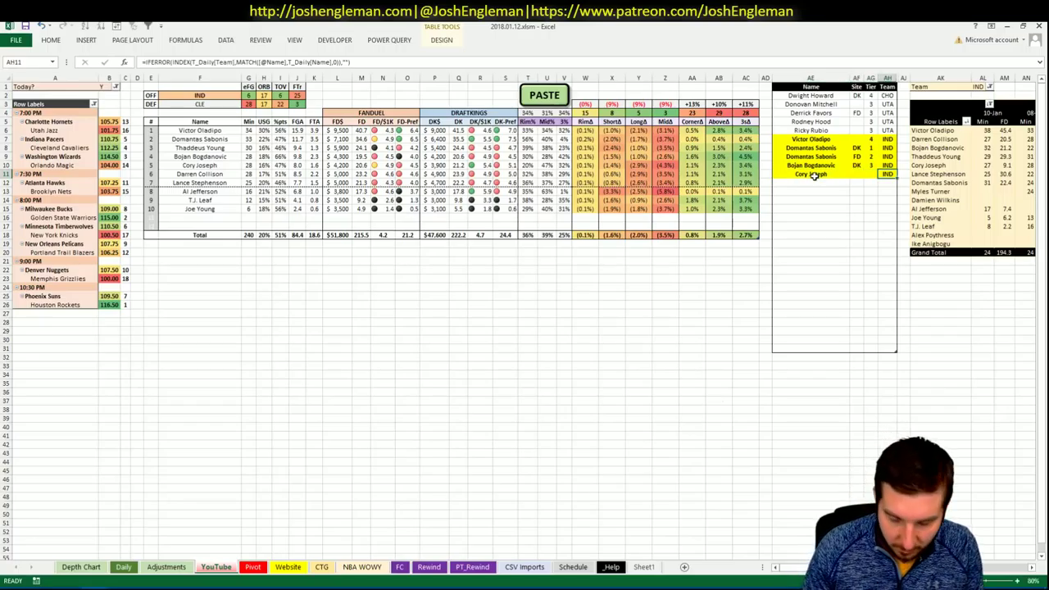
{"action": "key", "text": "shift+Tab"}
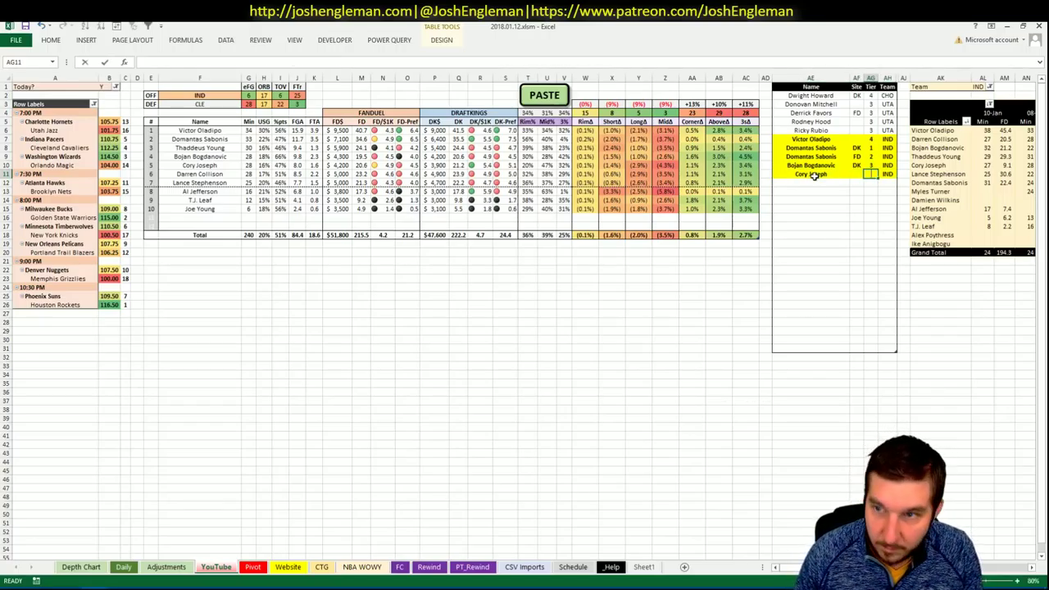
{"action": "type", "text": "4"}
{"action": "key", "text": "Return"}
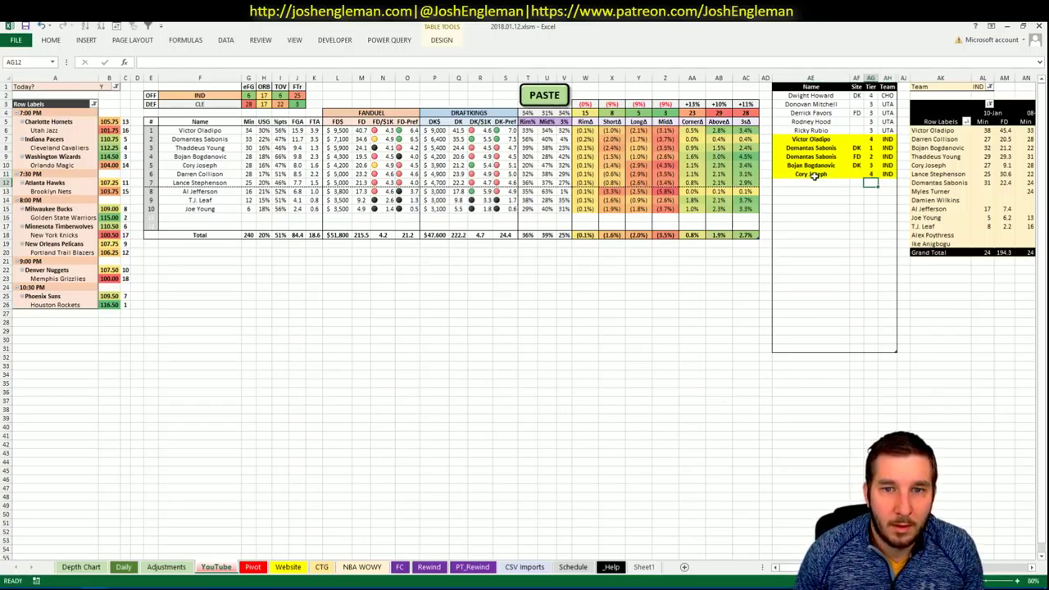
{"action": "key", "text": "Up"}
{"action": "type", "text": "3"}
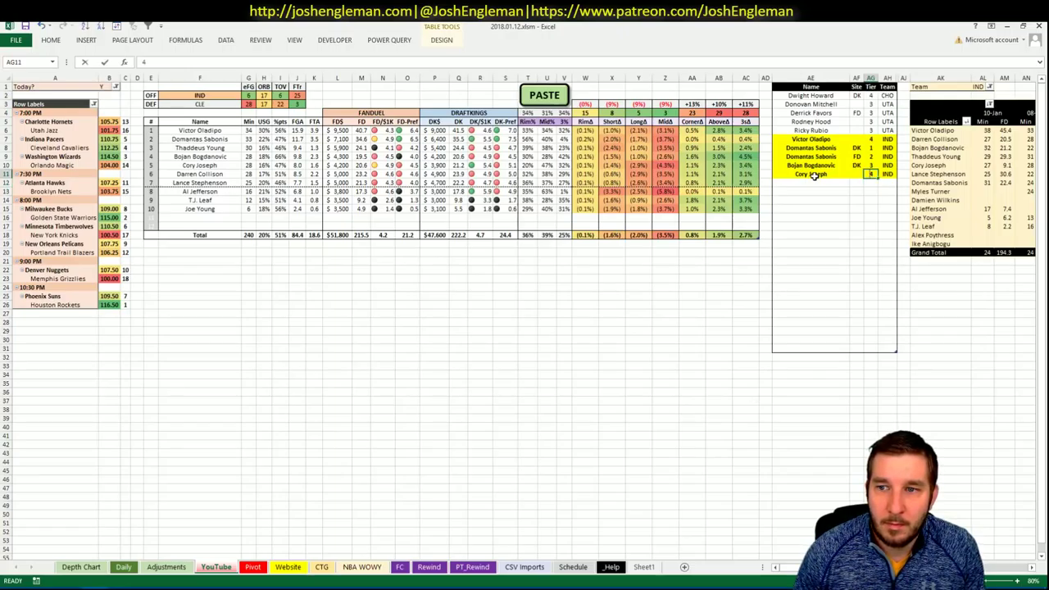
{"action": "key", "text": "Return"}
{"action": "key", "text": "Left"}
{"action": "key", "text": "Left"}
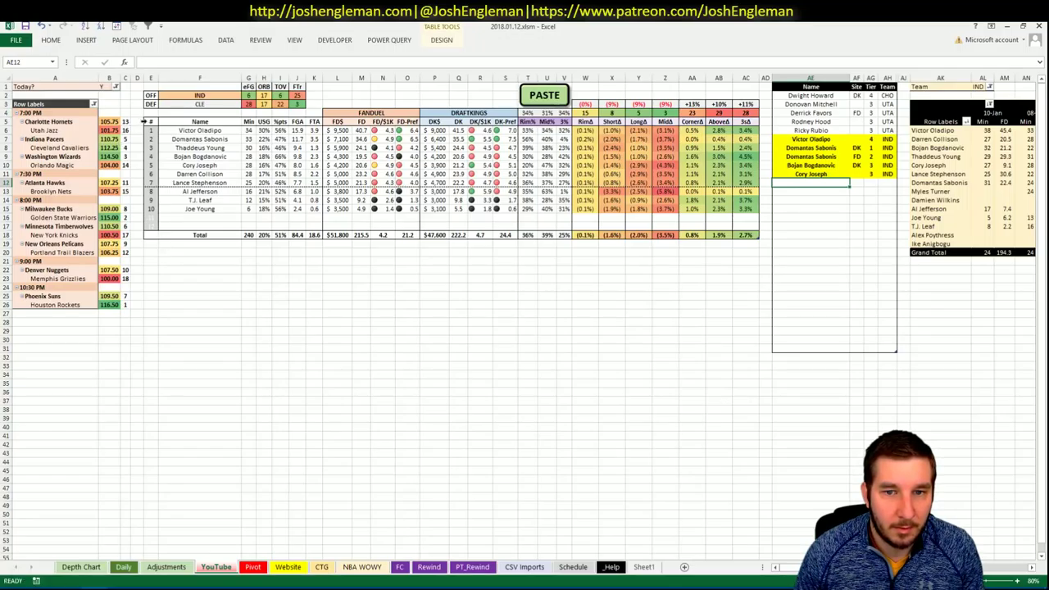
{"action": "left_click", "coordinate": [198, 97]}
Set the offence team to CLE, look over the NBA WOWY, CTG and Pivot sheets, then go to Cleaning the Glass
{"action": "type", "text": "CLE"}
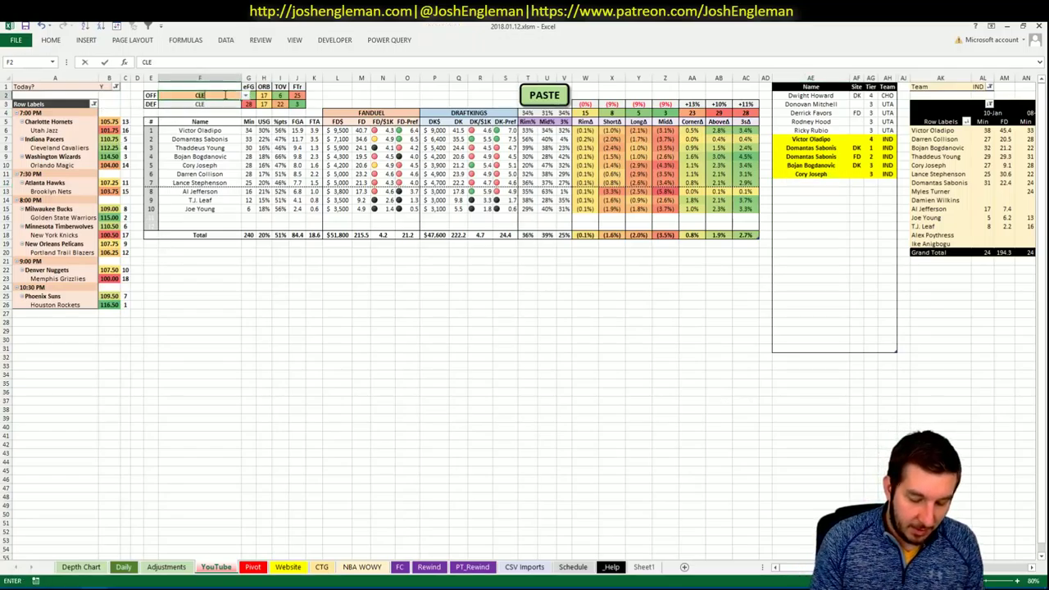
{"action": "key", "text": "Return"}
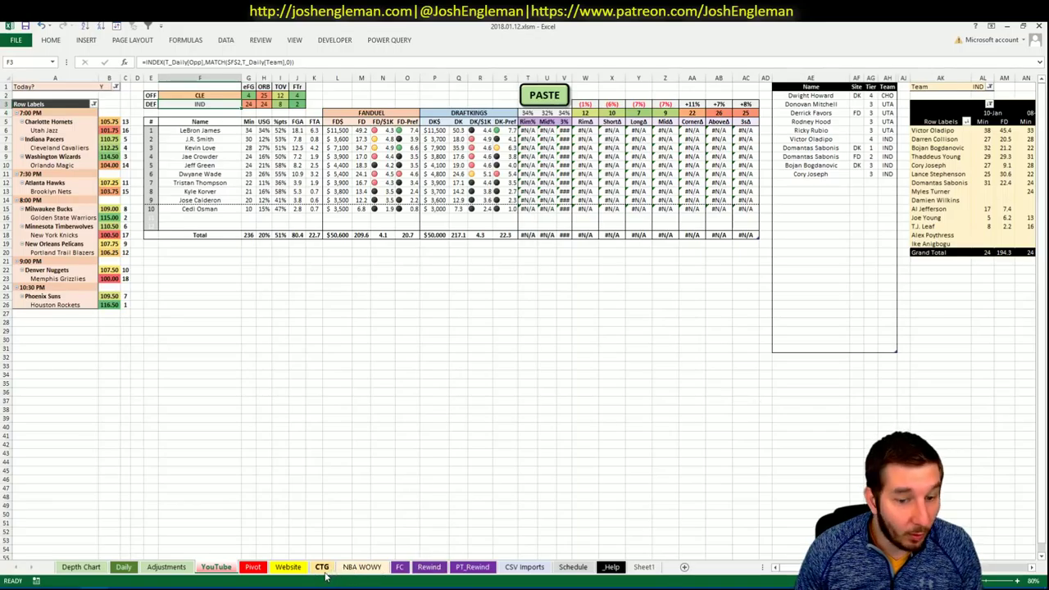
{"action": "left_click", "coordinate": [354, 572]}
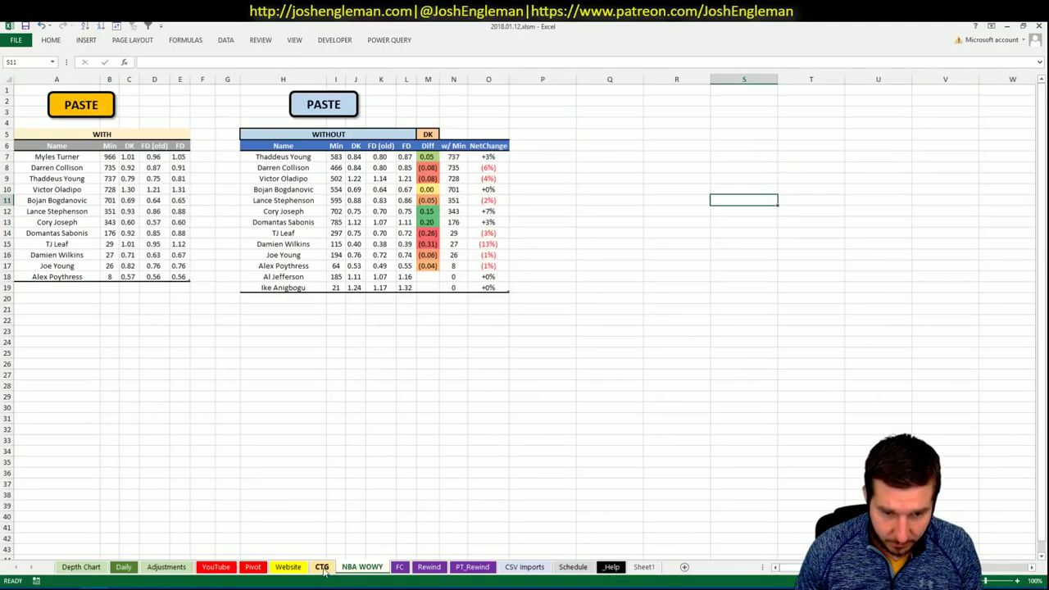
{"action": "left_click", "coordinate": [324, 571]}
{"action": "left_click", "coordinate": [288, 567]}
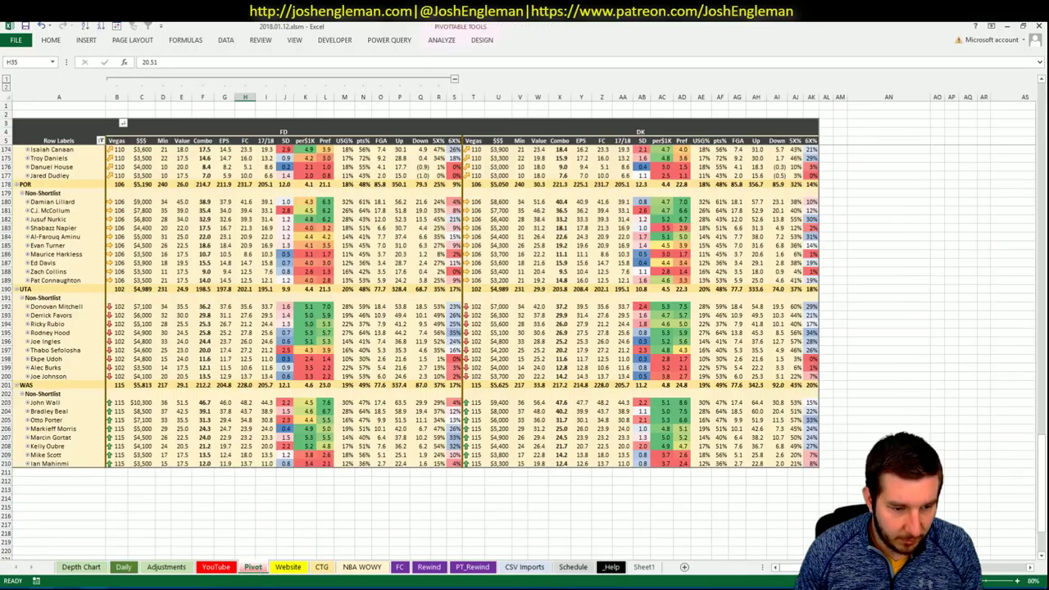
{"action": "key", "text": "alt+Tab"}
{"action": "left_click", "coordinate": [285, 27]}
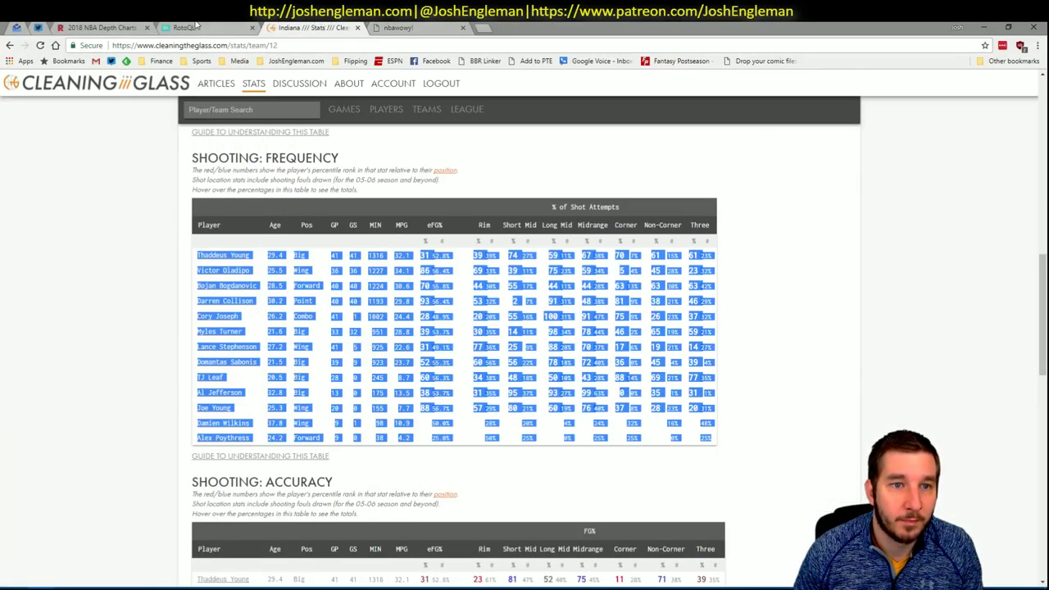
Search 'cav' on Cleaning the Glass and open the Cleveland Cavaliers stats page
{"action": "left_click", "coordinate": [219, 110]}
{"action": "type", "text": "cav"}
{"action": "left_click", "coordinate": [227, 146]}
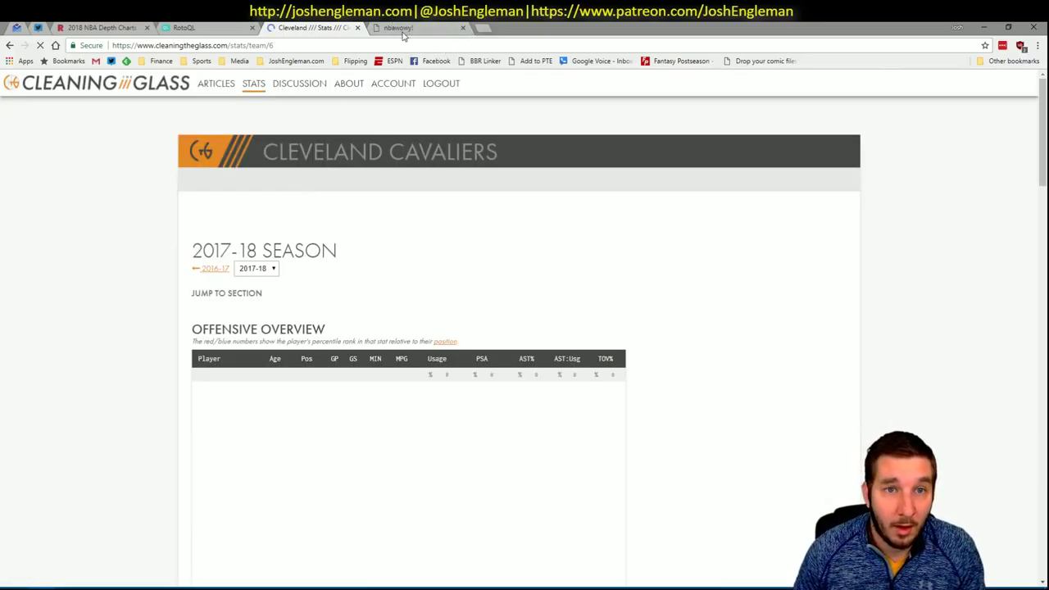
{"action": "left_click", "coordinate": [484, 27]}
{"action": "left_click", "coordinate": [353, 27]}
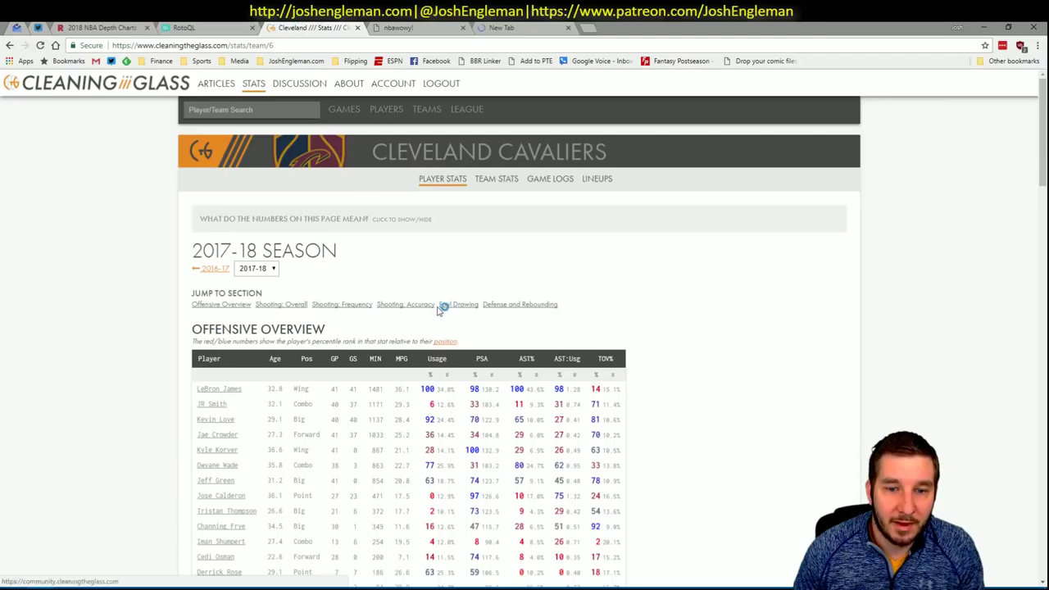
Copy the Shooting: Frequency rows and paste them into the YouTube dashboard sheet
{"action": "scroll", "coordinate": [508, 311], "scroll_direction": "down", "scroll_amount": 6}
{"action": "scroll", "coordinate": [508, 312], "scroll_direction": "down", "scroll_amount": 5}
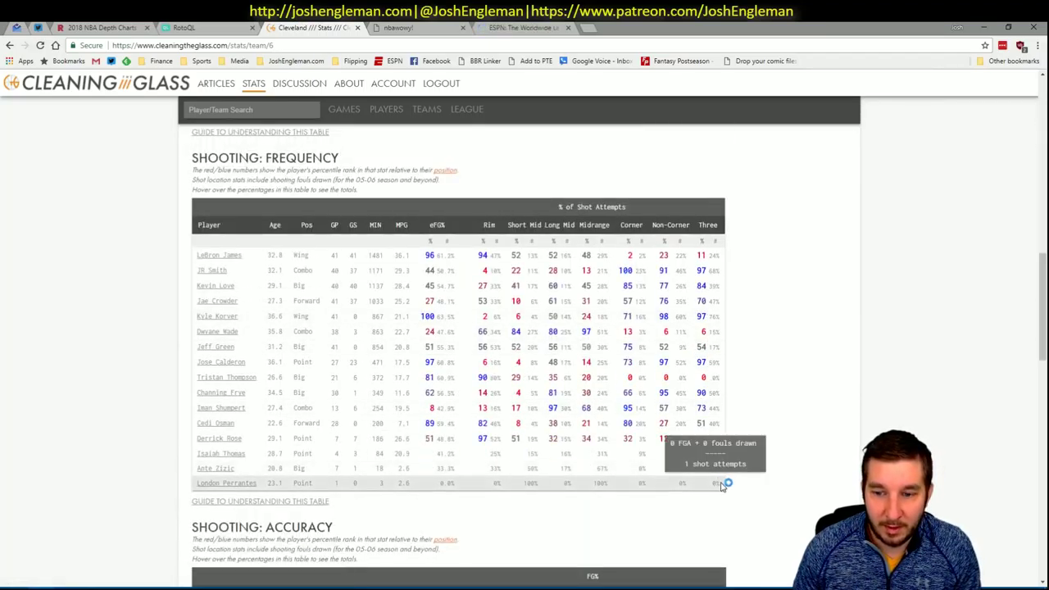
{"action": "left_click_drag", "start_coordinate": [726, 483], "coordinate": [200, 260]}
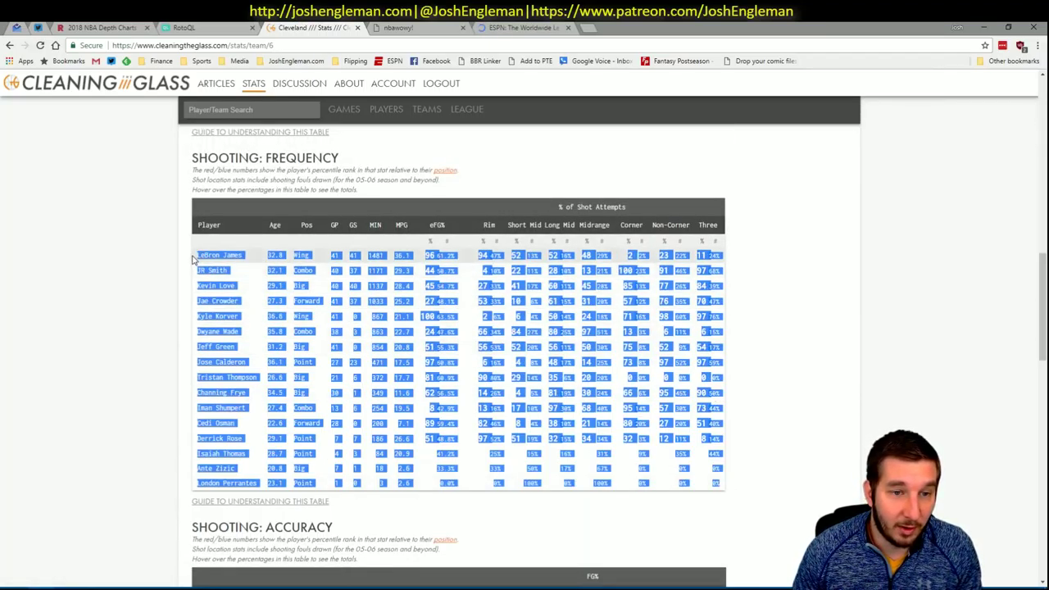
{"action": "key", "text": "alt+Tab"}
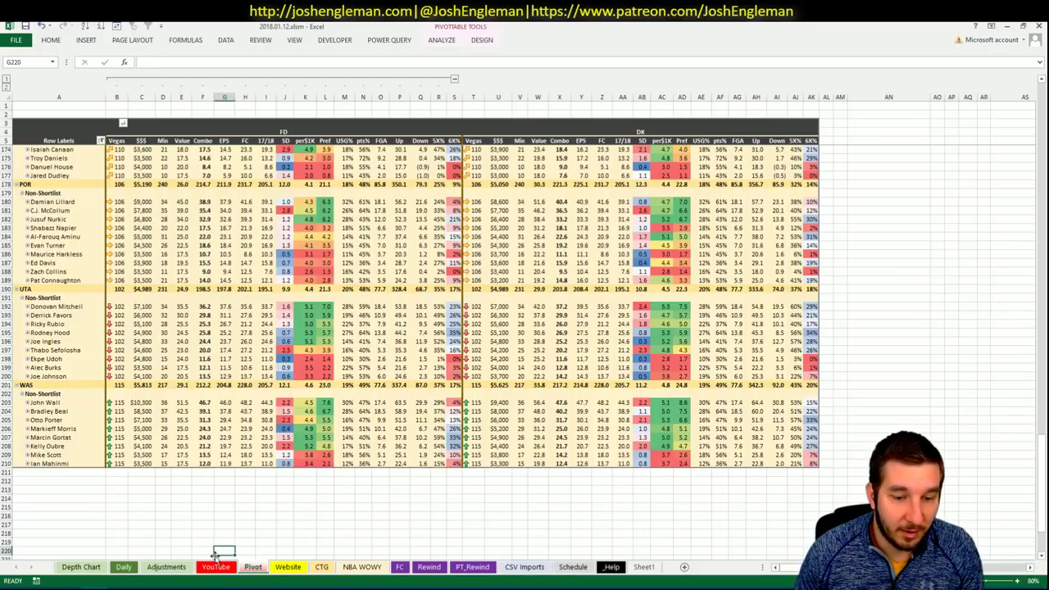
{"action": "left_click", "coordinate": [216, 566]}
{"action": "left_click", "coordinate": [531, 95]}
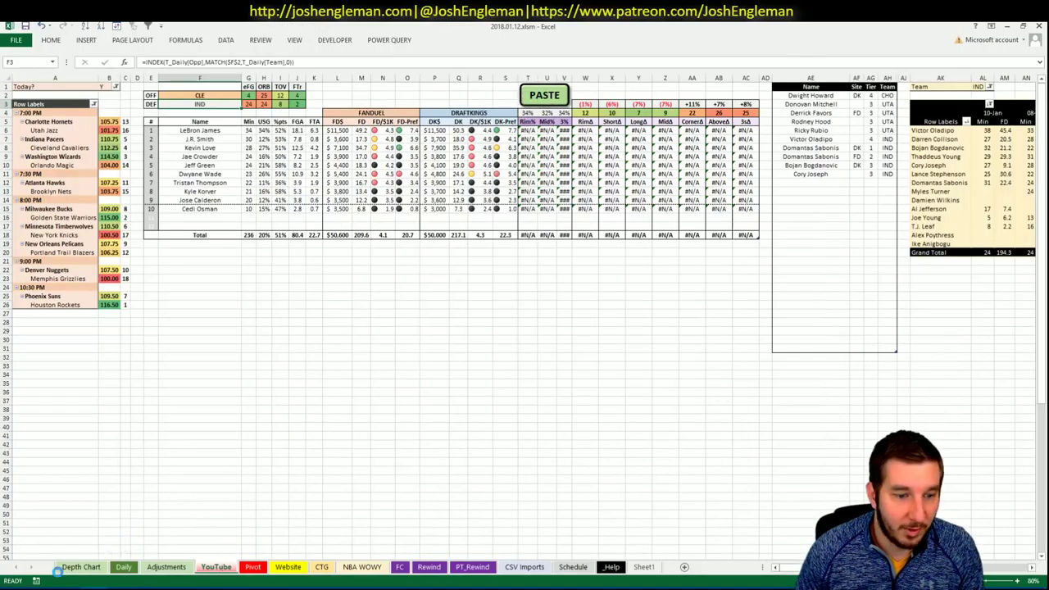
Review the ESPN Cavaliers vs Raptors box score, marking Valanciunas's TO/PF figures, then return to Excel
{"action": "left_click", "coordinate": [57, 547]}
{"action": "left_click", "coordinate": [521, 27]}
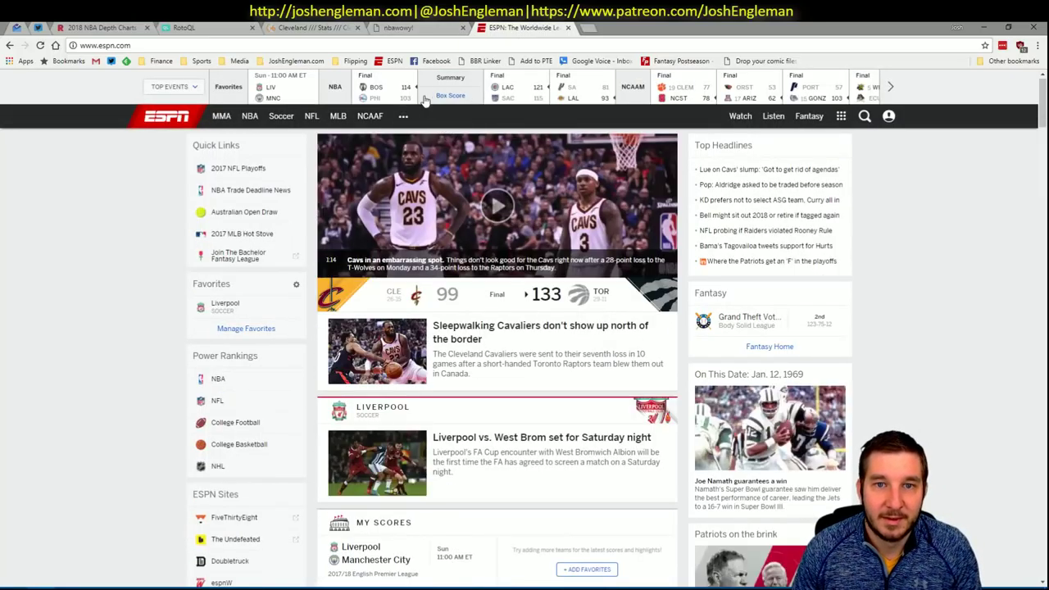
{"action": "left_click", "coordinate": [447, 94]}
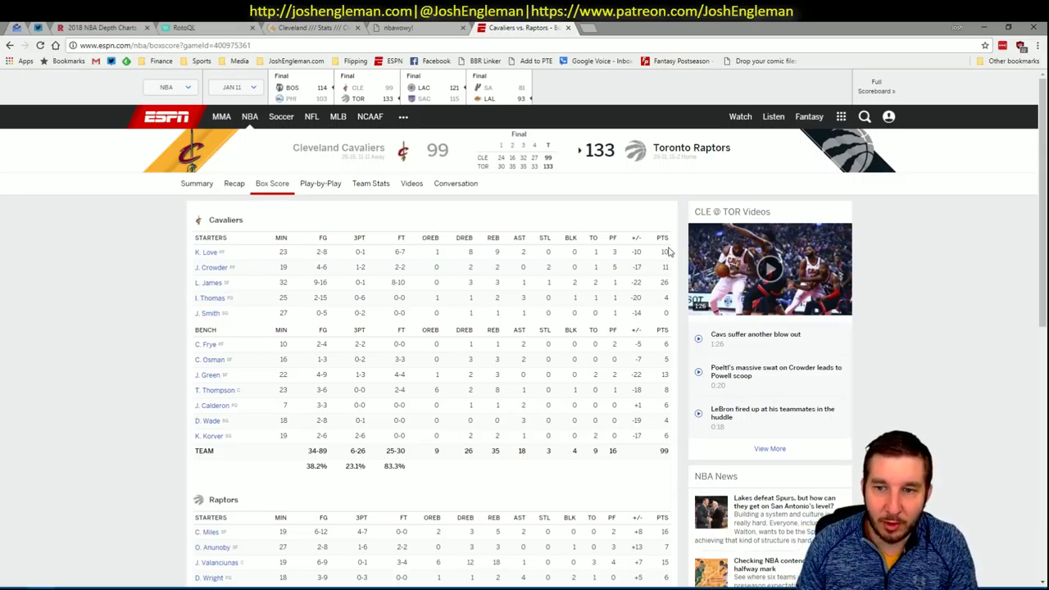
{"action": "scroll", "coordinate": [647, 251], "scroll_direction": "down", "scroll_amount": 2}
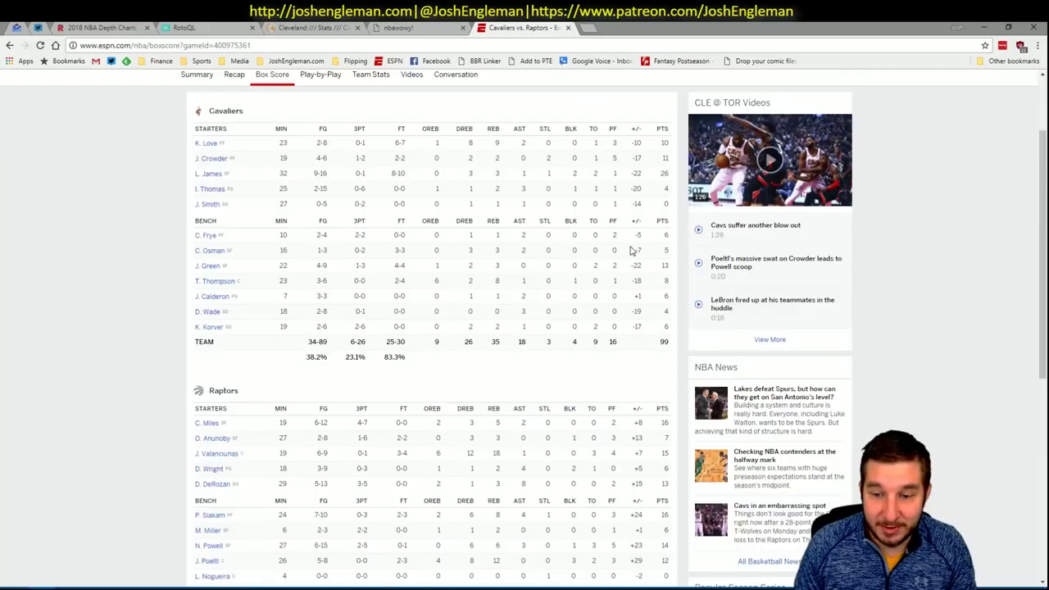
{"action": "scroll", "coordinate": [631, 250], "scroll_direction": "down", "scroll_amount": 1}
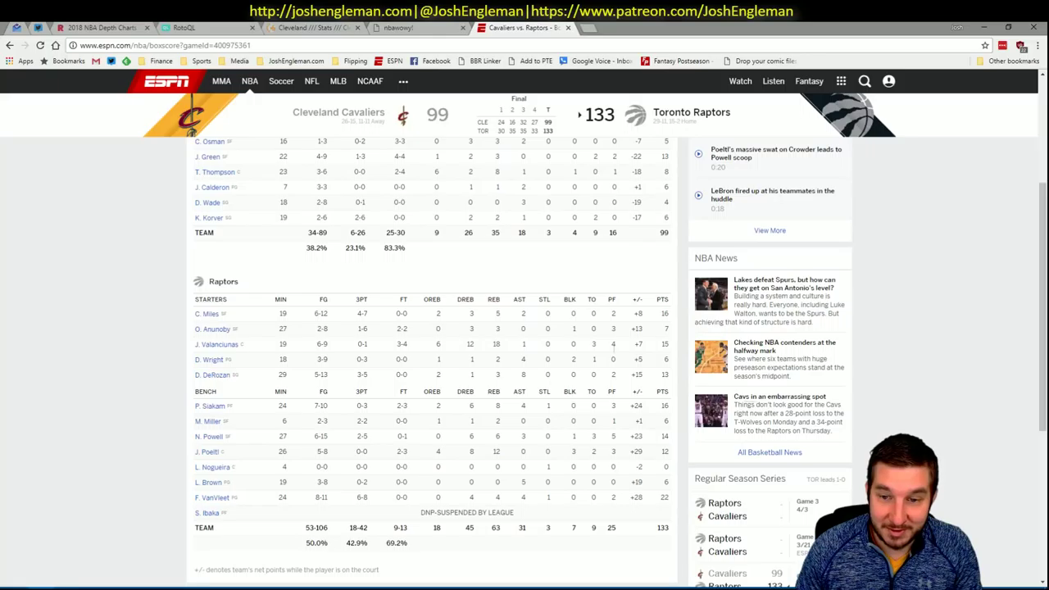
{"action": "left_click_drag", "start_coordinate": [626, 352], "coordinate": [592, 351]}
{"action": "left_click", "coordinate": [592, 351]}
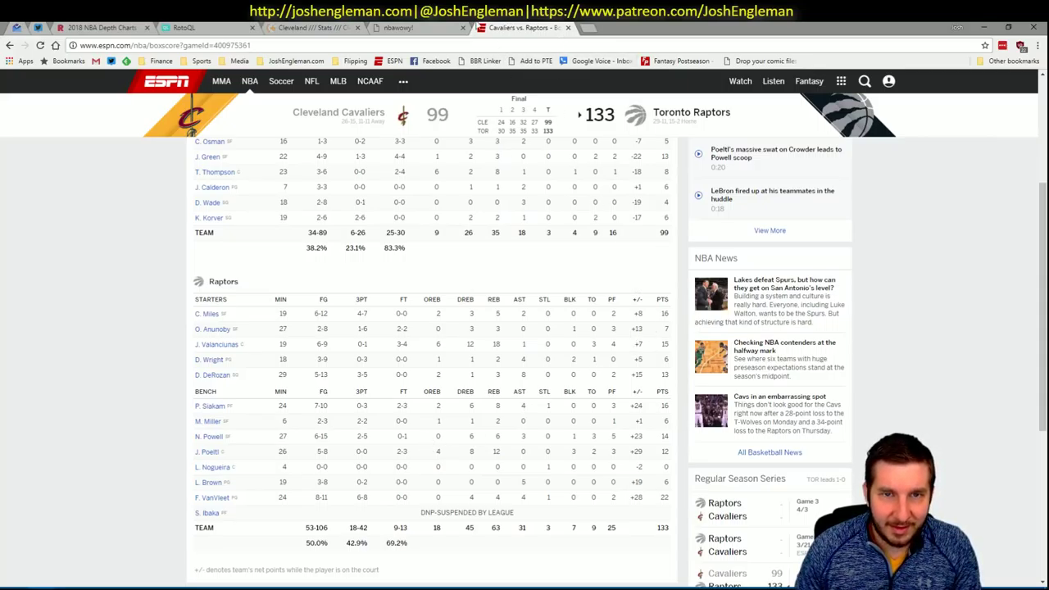
{"action": "key", "text": "alt+Tab"}
{"action": "left_click", "coordinate": [439, 313]}
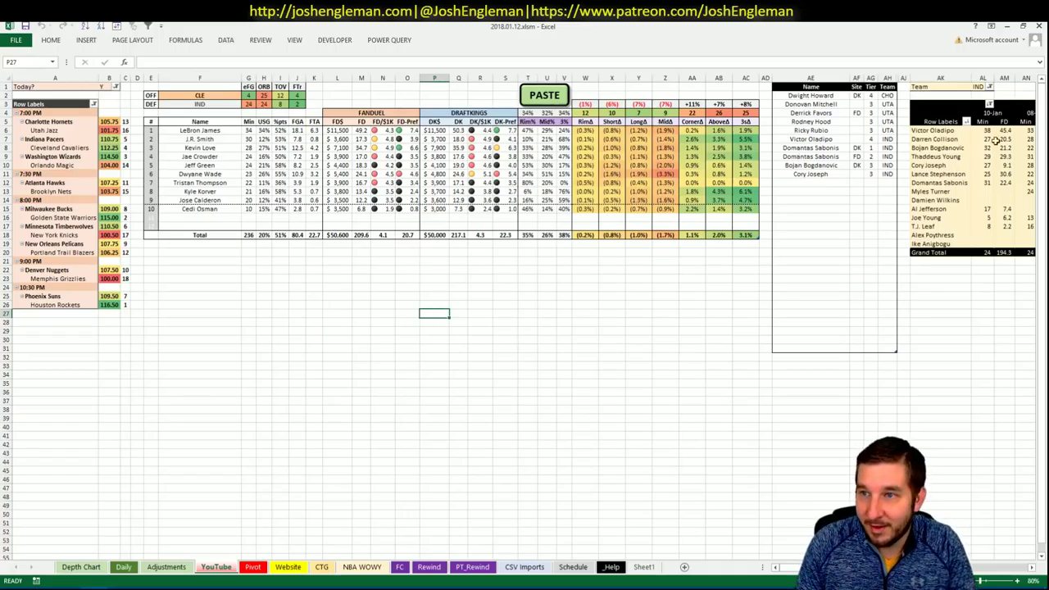
Filter the minutes pivot to CLE, check the results, then go back to the ESPN box score
{"action": "left_click", "coordinate": [980, 87]}
{"action": "type", "text": "CLE"}
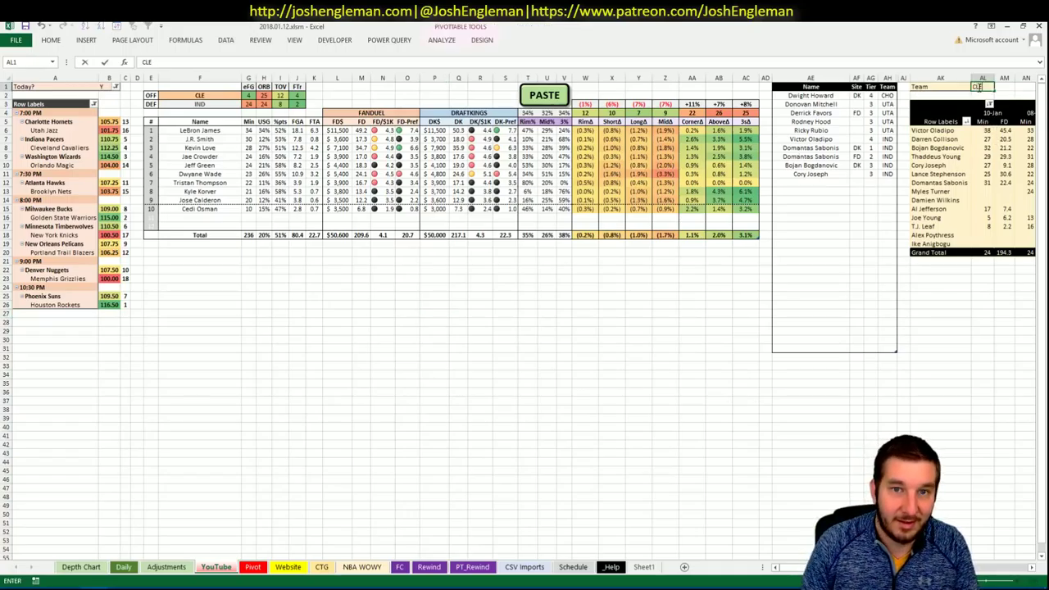
{"action": "key", "text": "Return"}
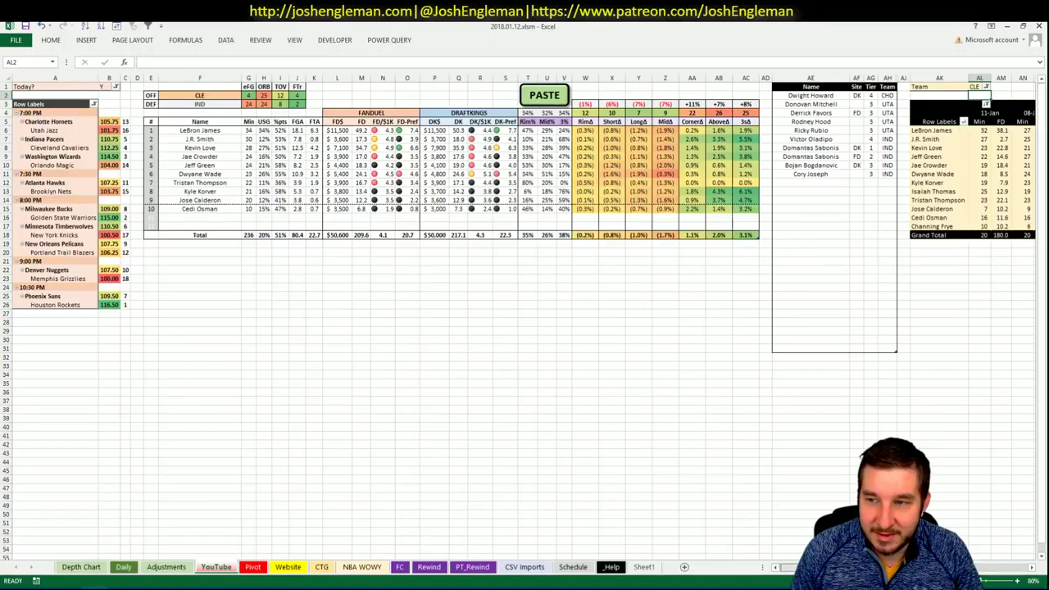
{"action": "scroll", "coordinate": [525, 319], "scroll_direction": "right", "scroll_amount": 6}
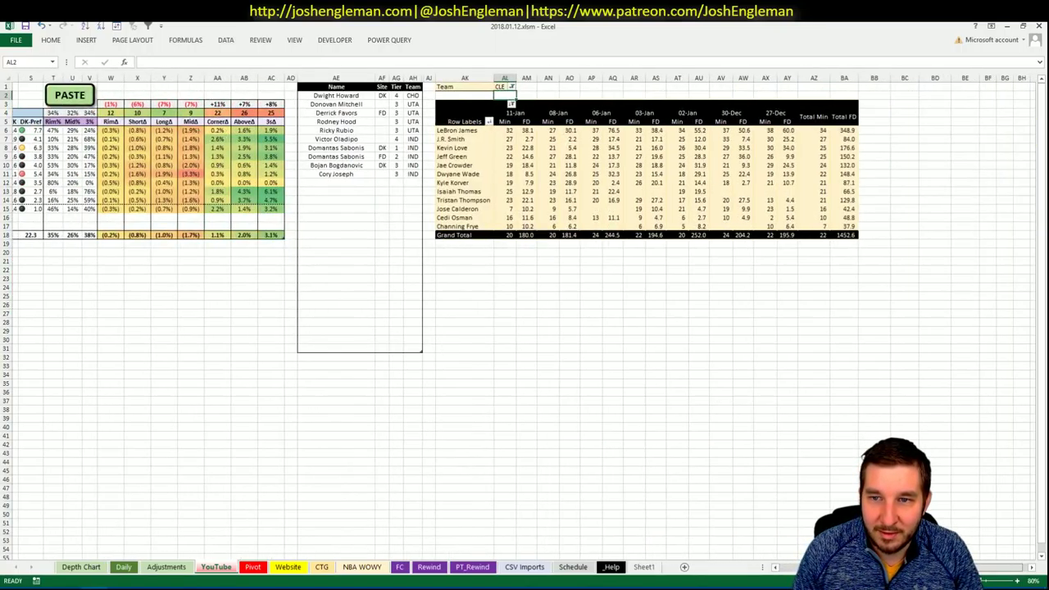
{"action": "scroll", "coordinate": [741, 541], "scroll_direction": "left", "scroll_amount": 6}
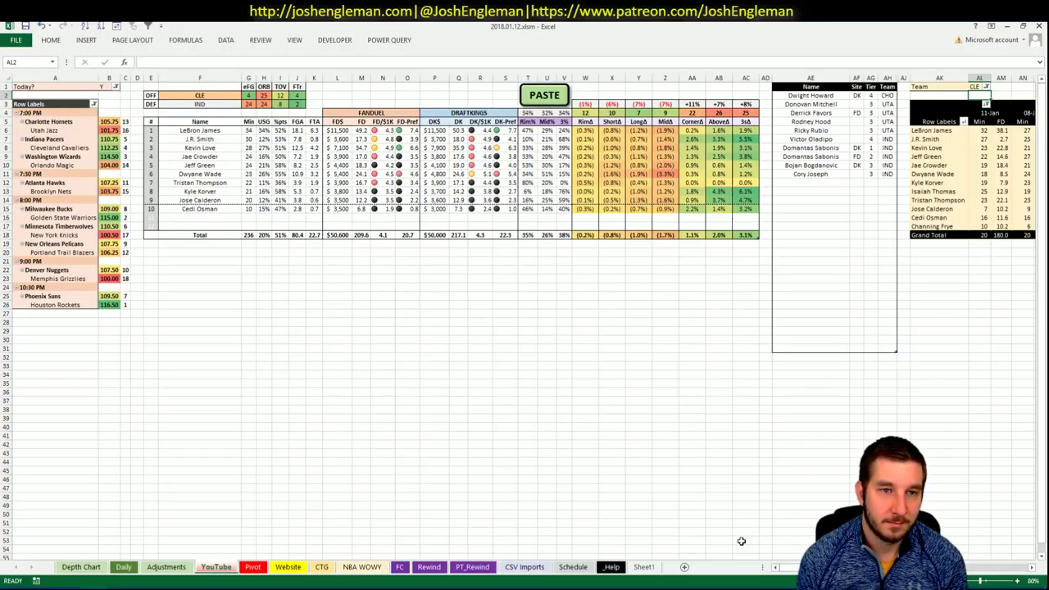
{"action": "key", "text": "alt+Tab"}
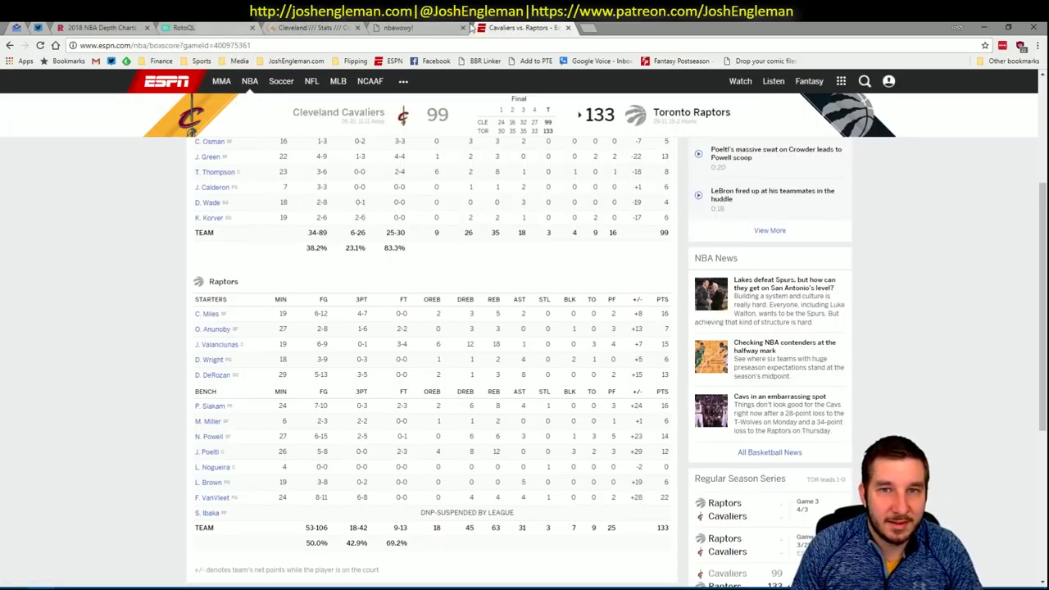
Open fantasycruncher.com in a new tab and load the DraftKings NBA Lineup Cruncher
{"action": "key", "text": "ctrl+t"}
{"action": "type", "text": "crunch"}
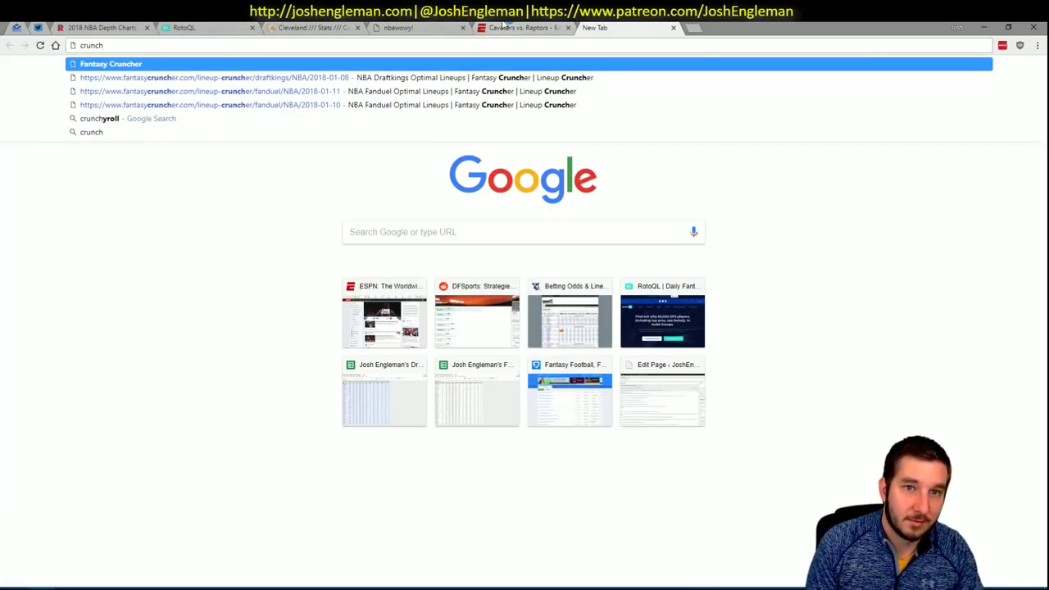
{"action": "key", "text": "Return"}
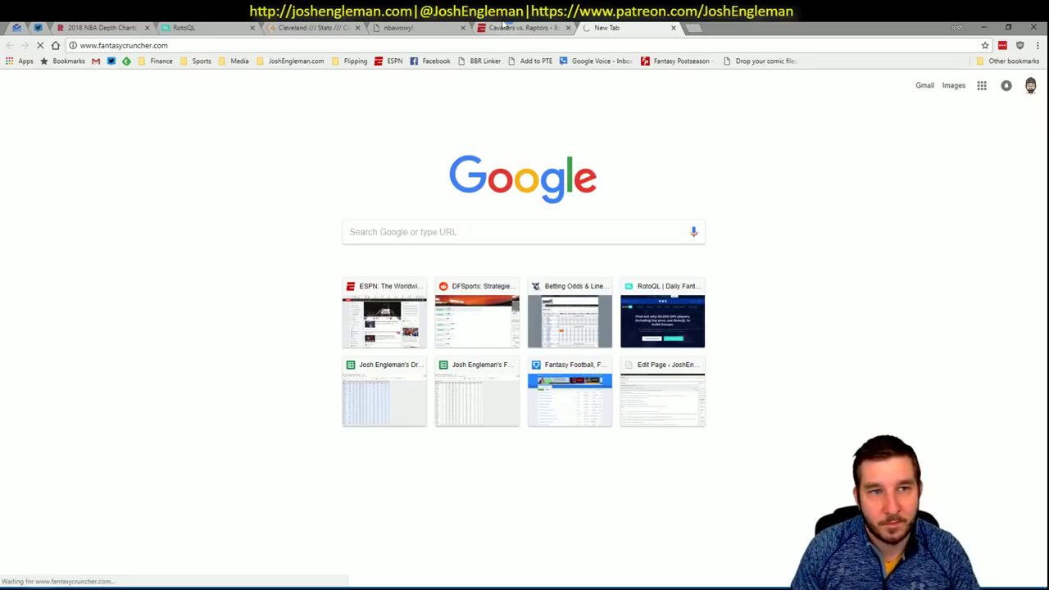
{"action": "mouse_move", "coordinate": [167, 84]}
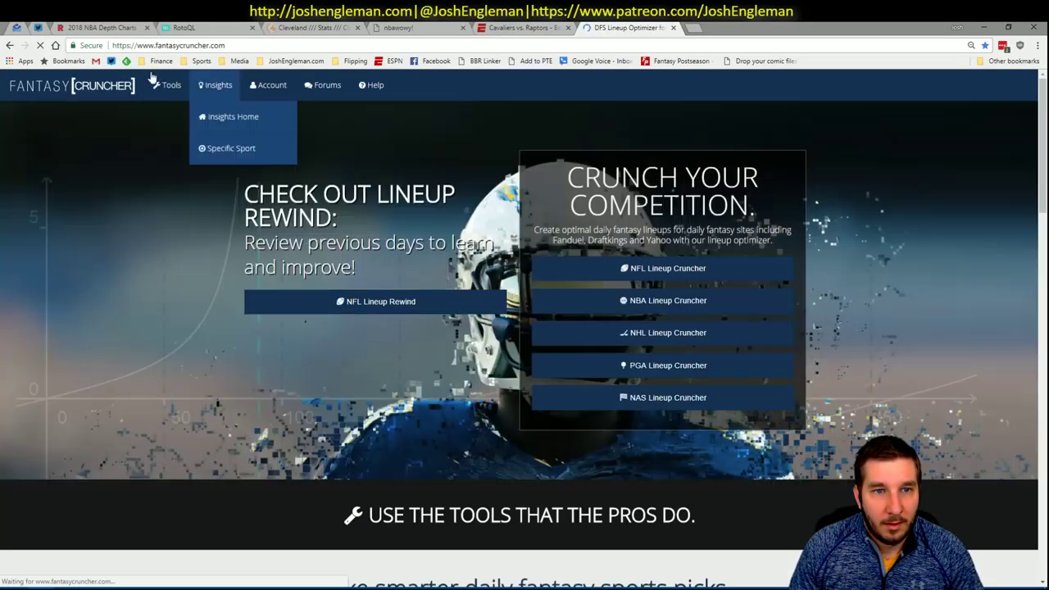
{"action": "mouse_move", "coordinate": [189, 116]}
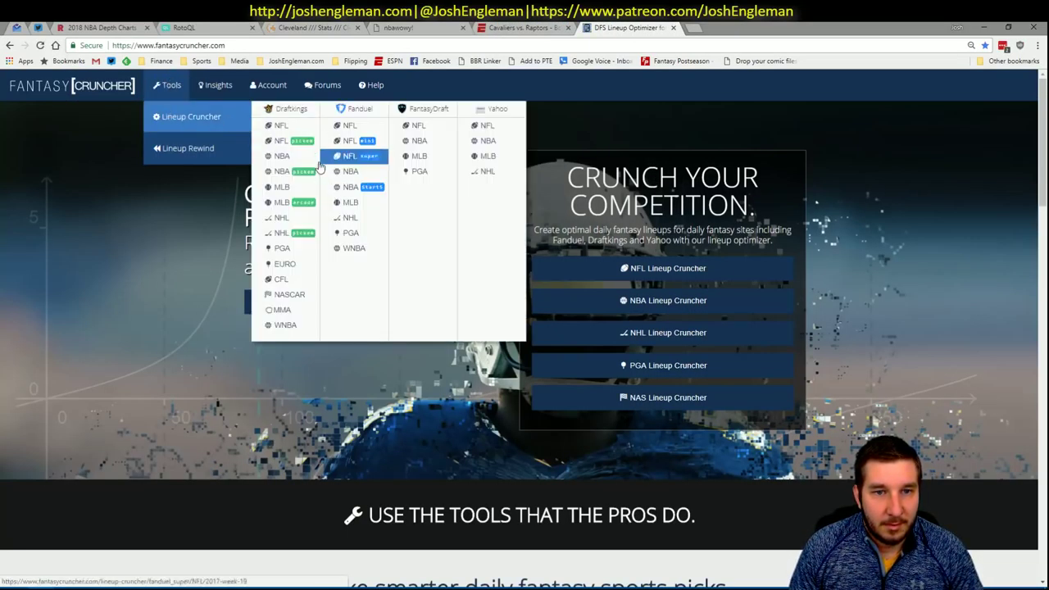
{"action": "left_click", "coordinate": [288, 158]}
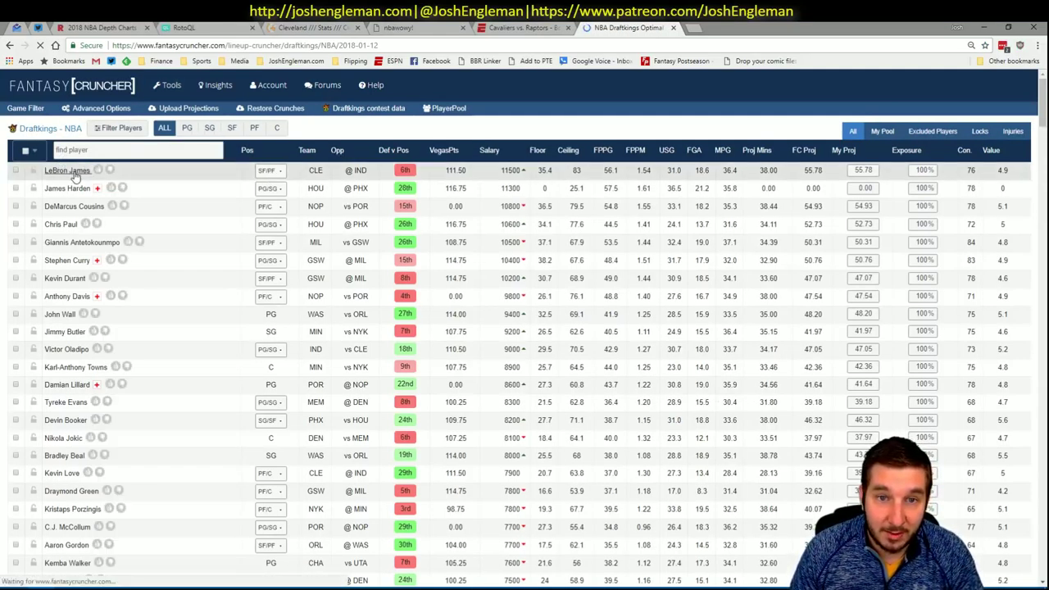
Filter LeBron James's game log to his games against IND and review it
{"action": "left_click", "coordinate": [72, 173]}
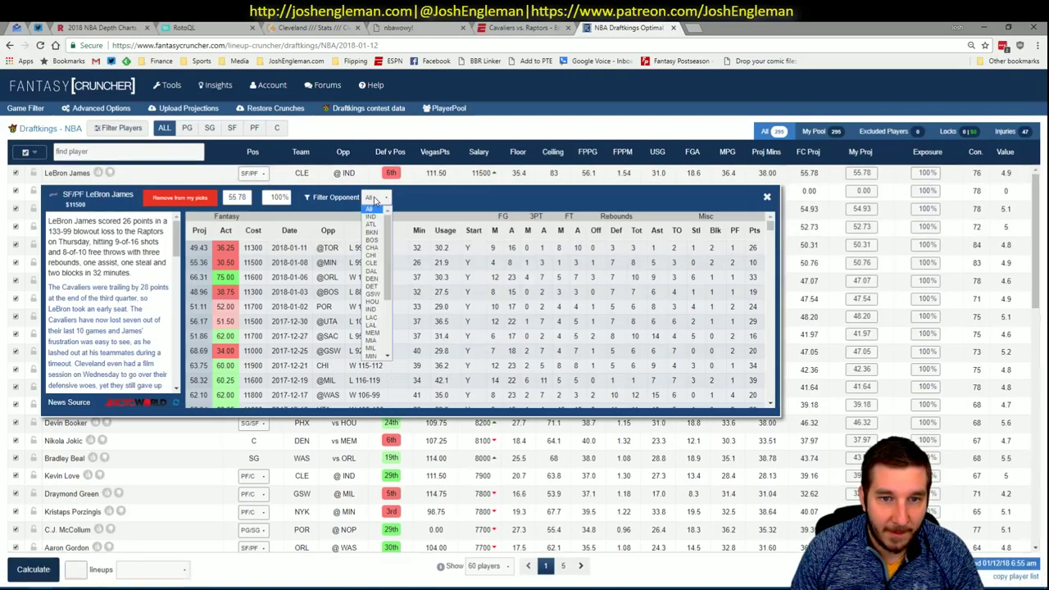
{"action": "left_click", "coordinate": [375, 198]}
{"action": "left_click", "coordinate": [374, 218]}
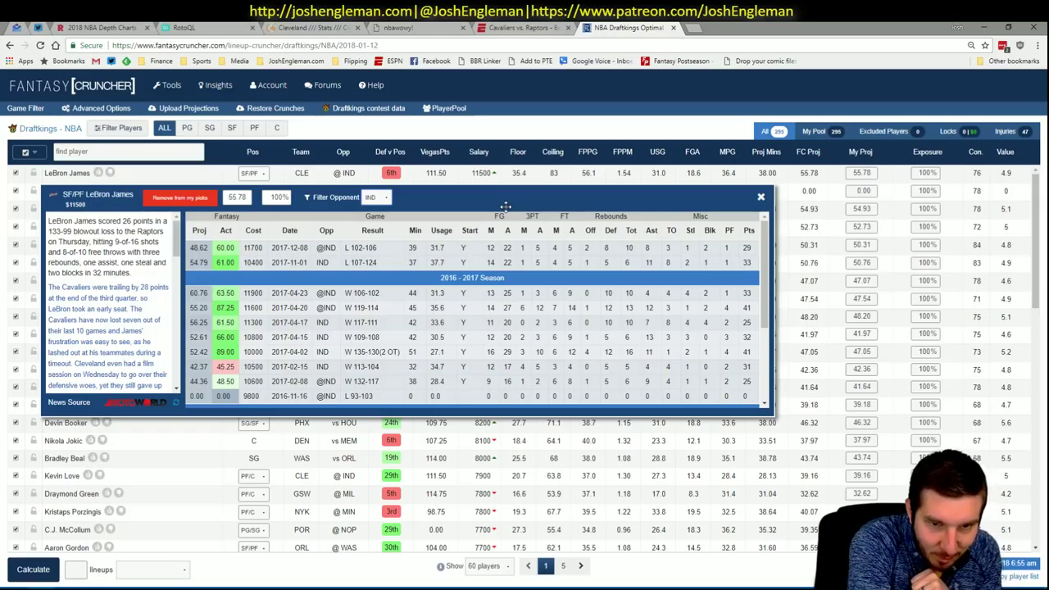
{"action": "scroll", "coordinate": [499, 246], "scroll_direction": "down", "scroll_amount": 3}
{"action": "scroll", "coordinate": [499, 258], "scroll_direction": "up", "scroll_amount": 3}
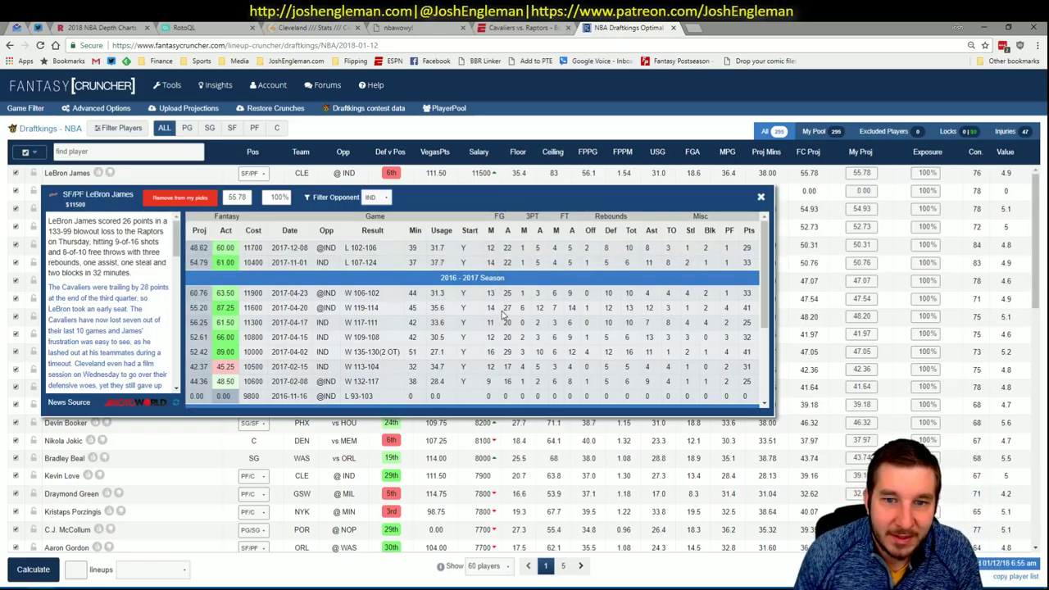
Close LeBron's player card and return to Excel, selecting the shortlist row below Cory Joseph
{"action": "left_click", "coordinate": [760, 198]}
{"action": "key", "text": "alt+Tab"}
{"action": "left_click", "coordinate": [819, 182]}
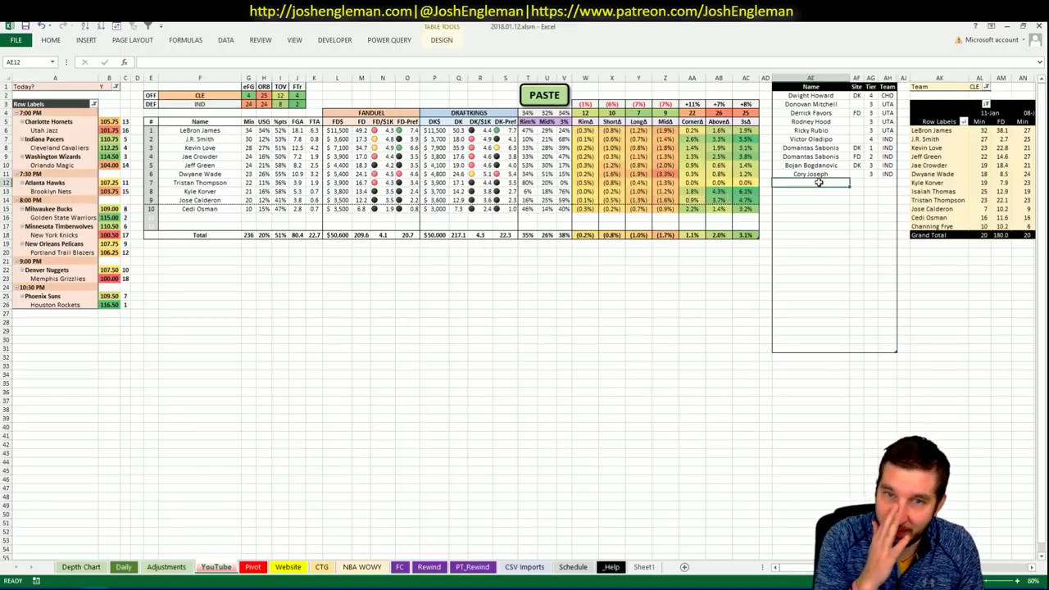
Add LeBron James to the shortlist at tier 4
{"action": "type", "text": "LeBron"}
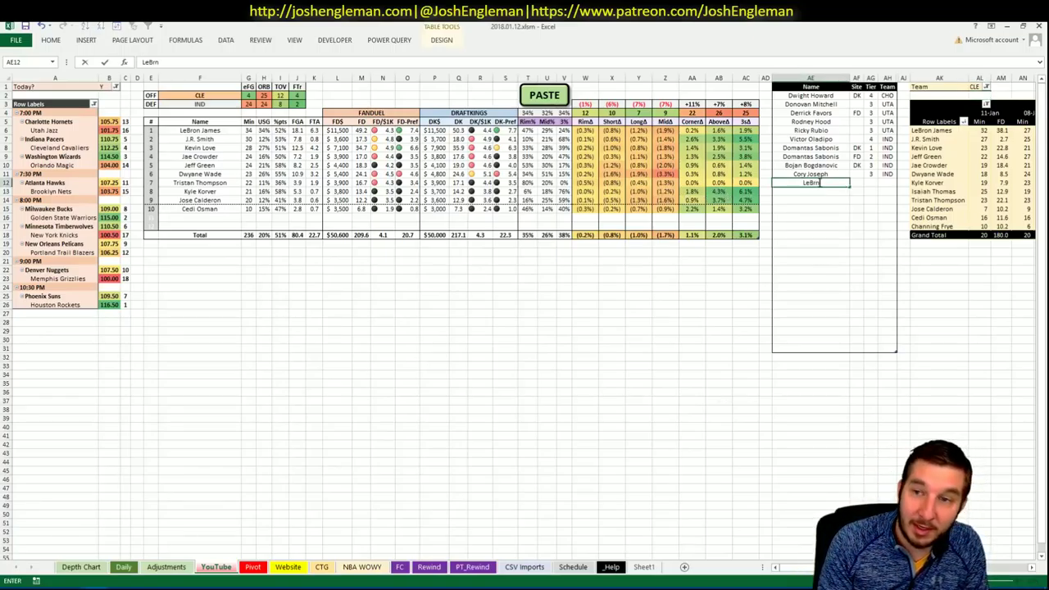
{"action": "type", "text": " James"}
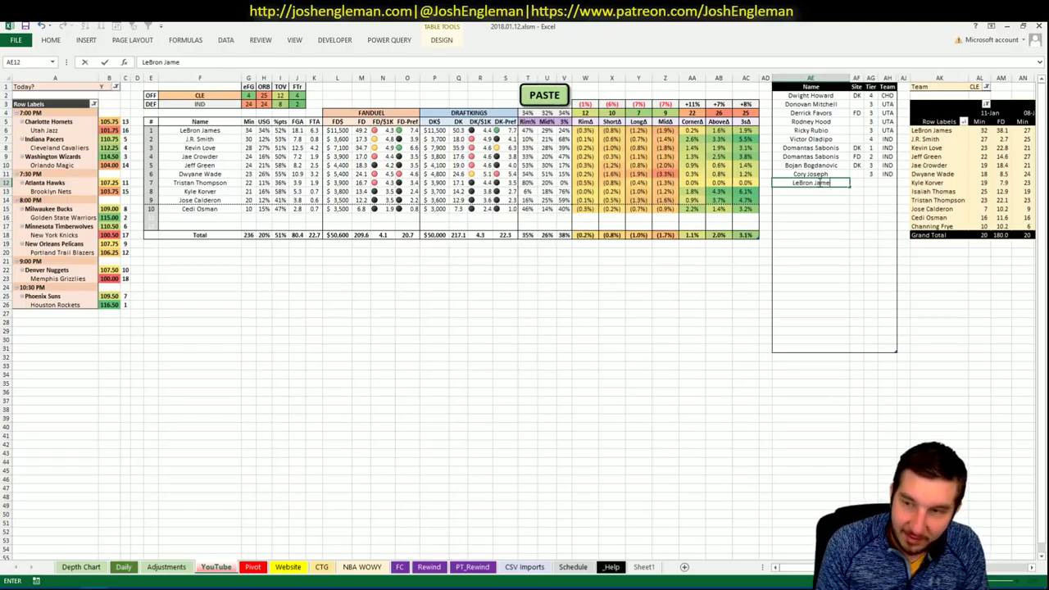
{"action": "key", "text": "Tab"}
{"action": "key", "text": "Tab"}
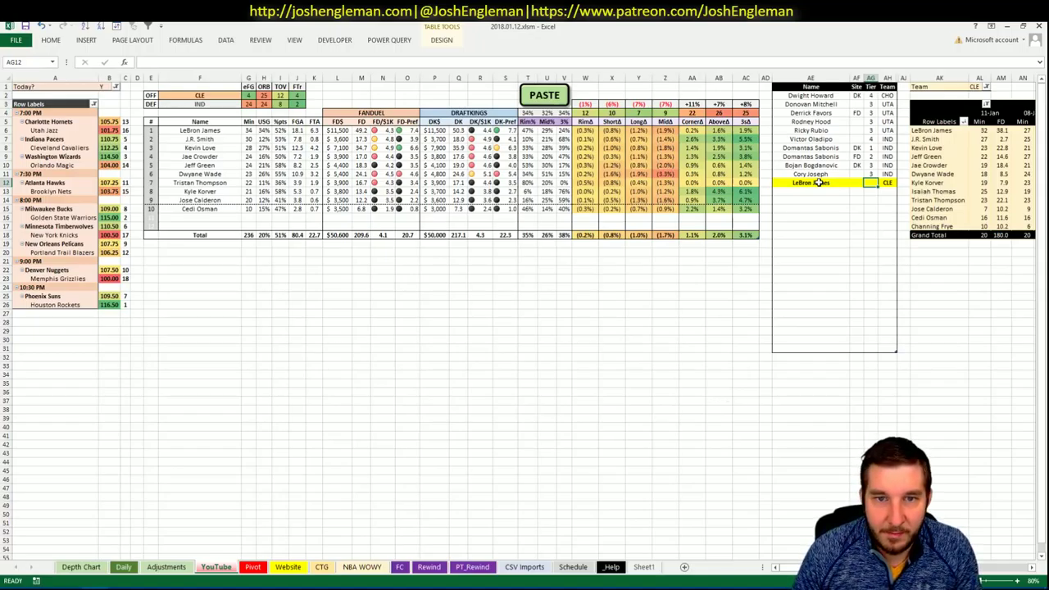
{"action": "type", "text": "4"}
{"action": "key", "text": "Return"}
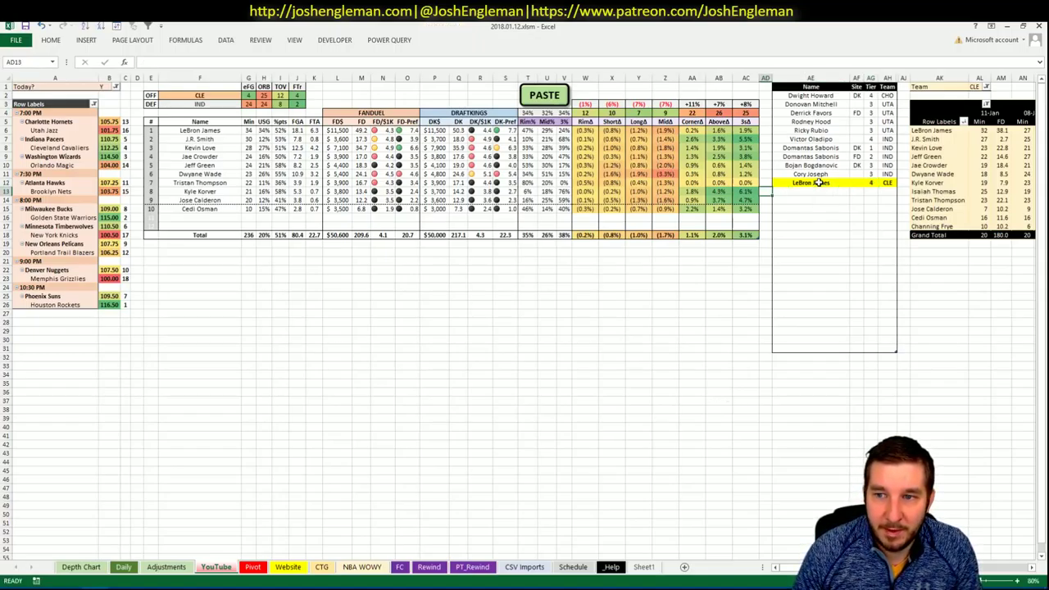
{"action": "key", "text": "Right"}
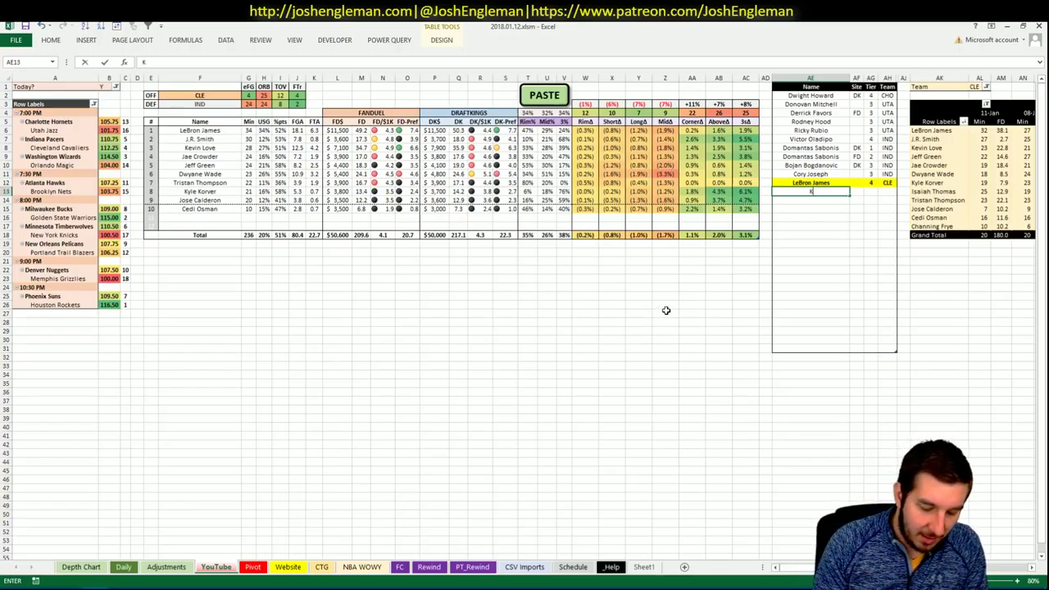
Add Kevin Love with site FD at tier 3
{"action": "type", "text": "Kevin Love"}
{"action": "key", "text": "Tab"}
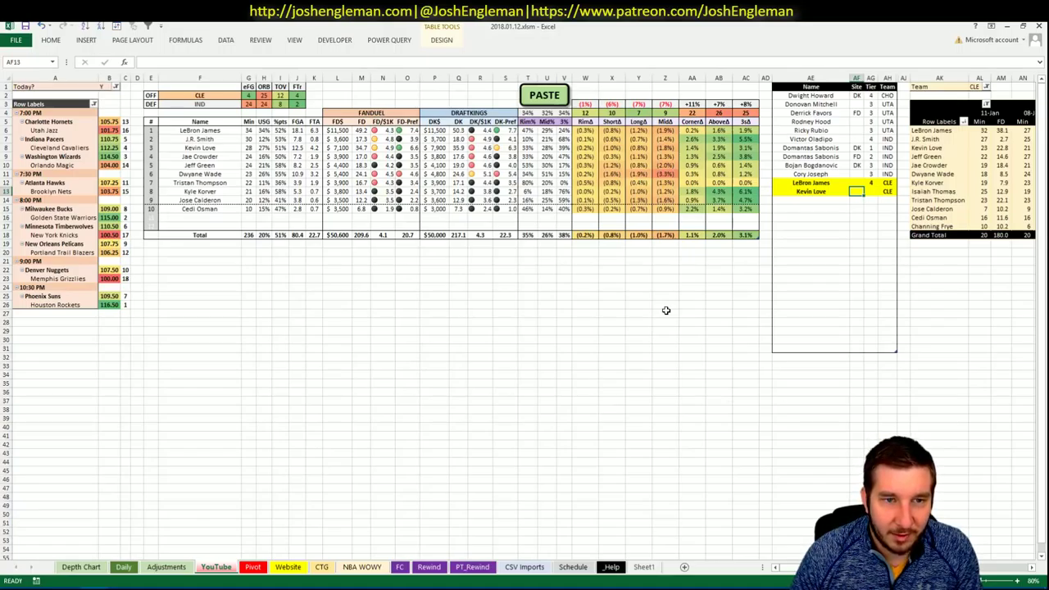
{"action": "key", "text": "Tab"}
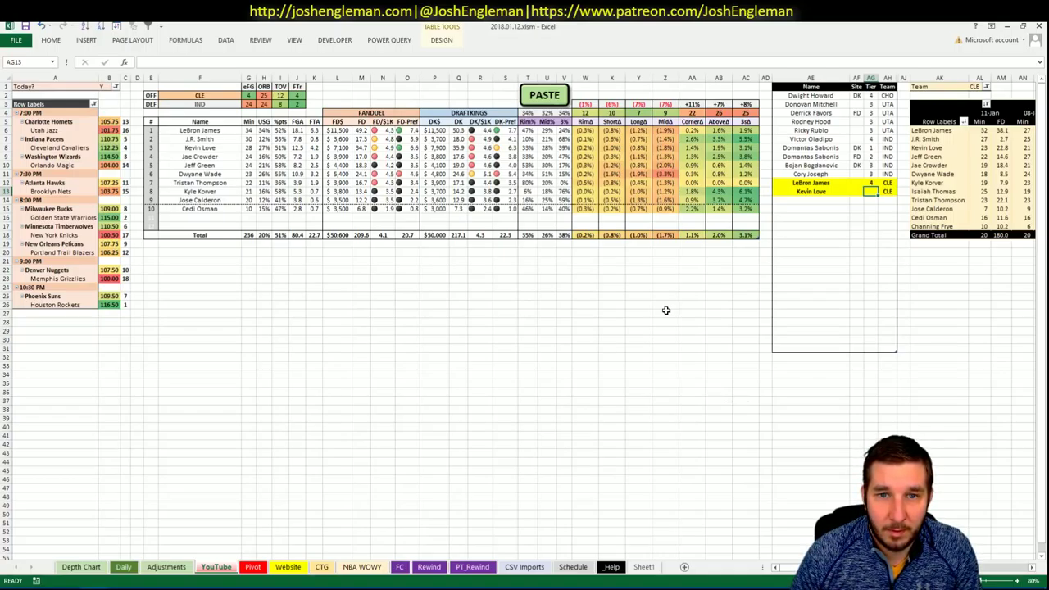
{"action": "key", "text": "shift+Tab"}
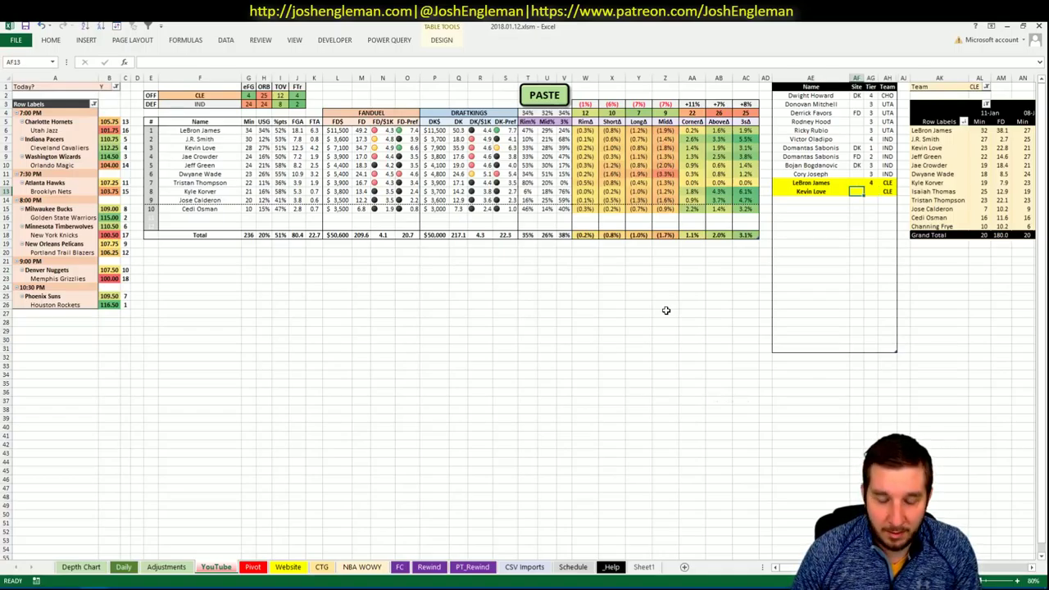
{"action": "type", "text": "FD"}
{"action": "key", "text": "Tab"}
{"action": "type", "text": "3"}
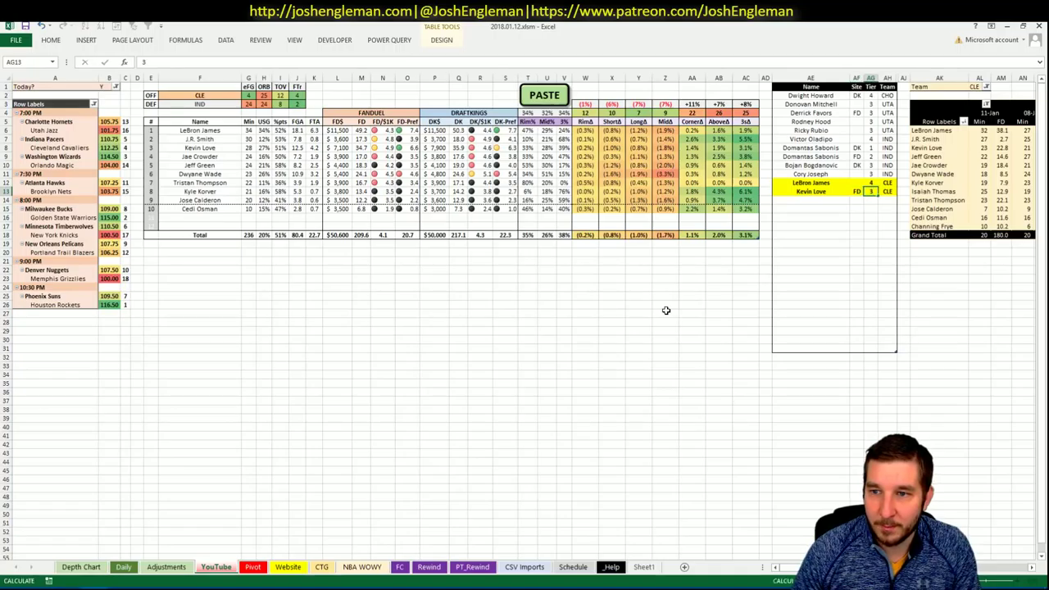
{"action": "key", "text": "Return"}
Add a second Kevin Love entry with site DK at tier 4
{"action": "type", "text": "Kevin Love"}
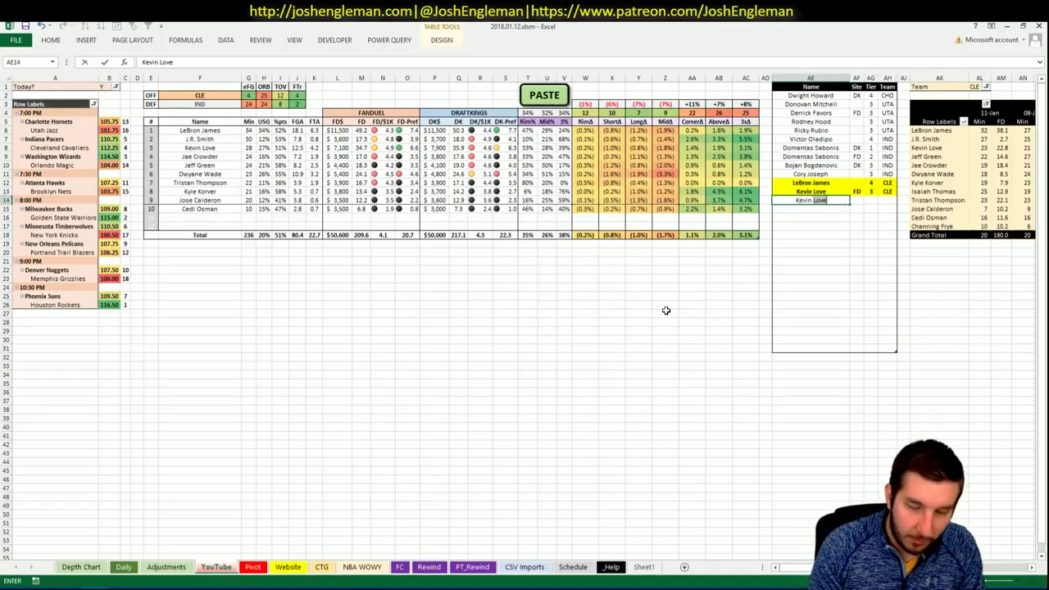
{"action": "key", "text": "Tab"}
{"action": "type", "text": "DK"}
{"action": "key", "text": "Tab"}
{"action": "type", "text": "4"}
{"action": "key", "text": "Return"}
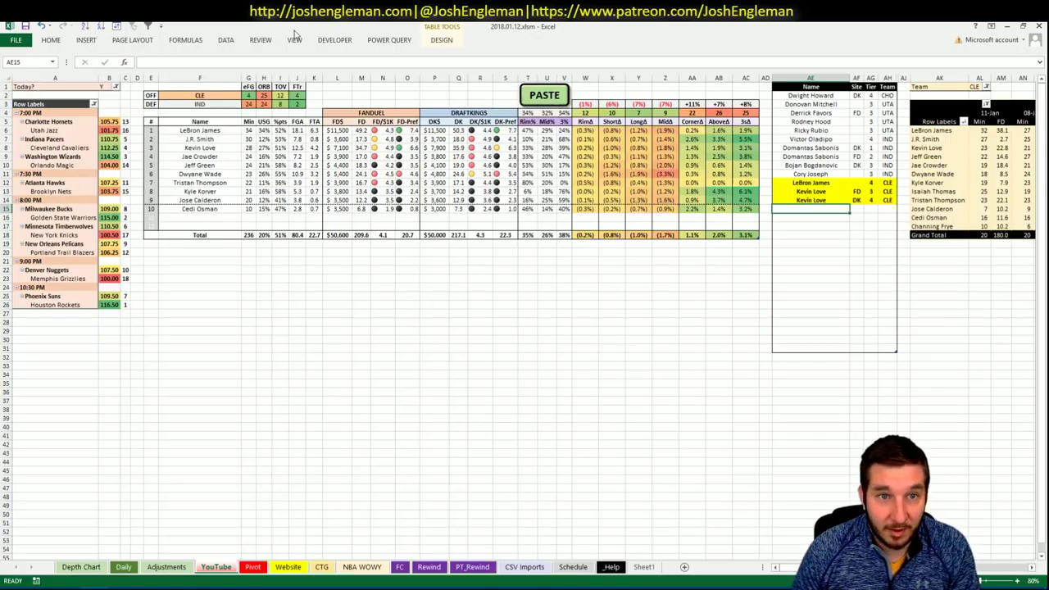
Change the matchup sheet's offense team from CLE to WAS, then bring up the browser
{"action": "left_click", "coordinate": [213, 95]}
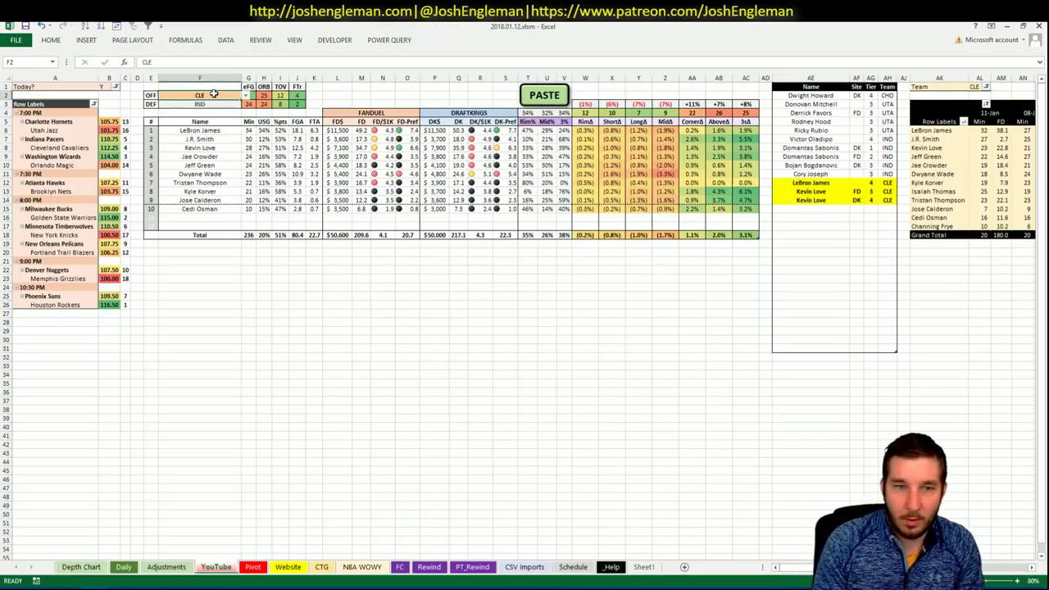
{"action": "type", "text": "WAS"}
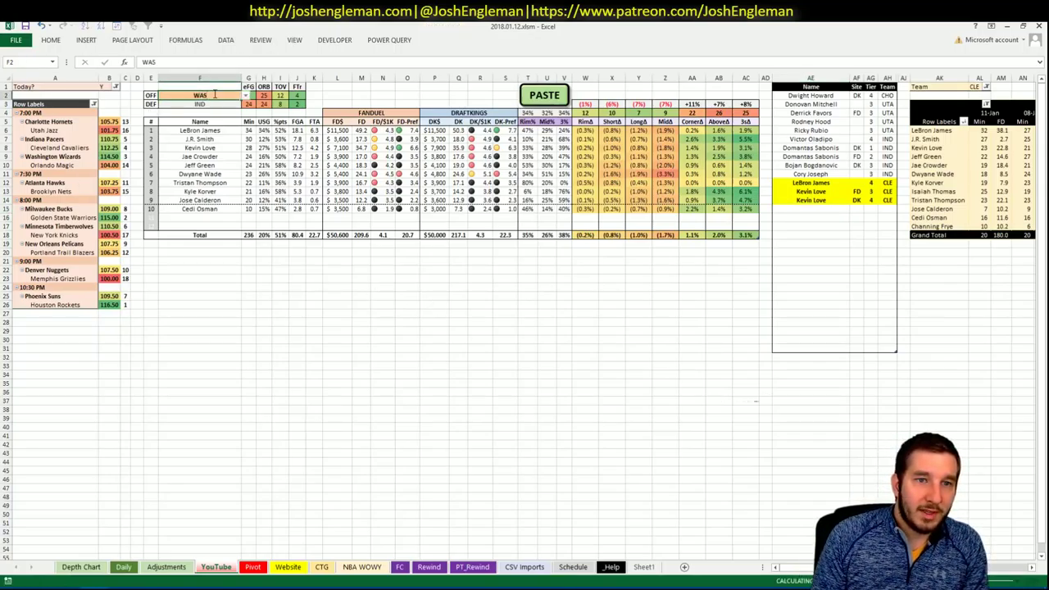
{"action": "key", "text": "Return"}
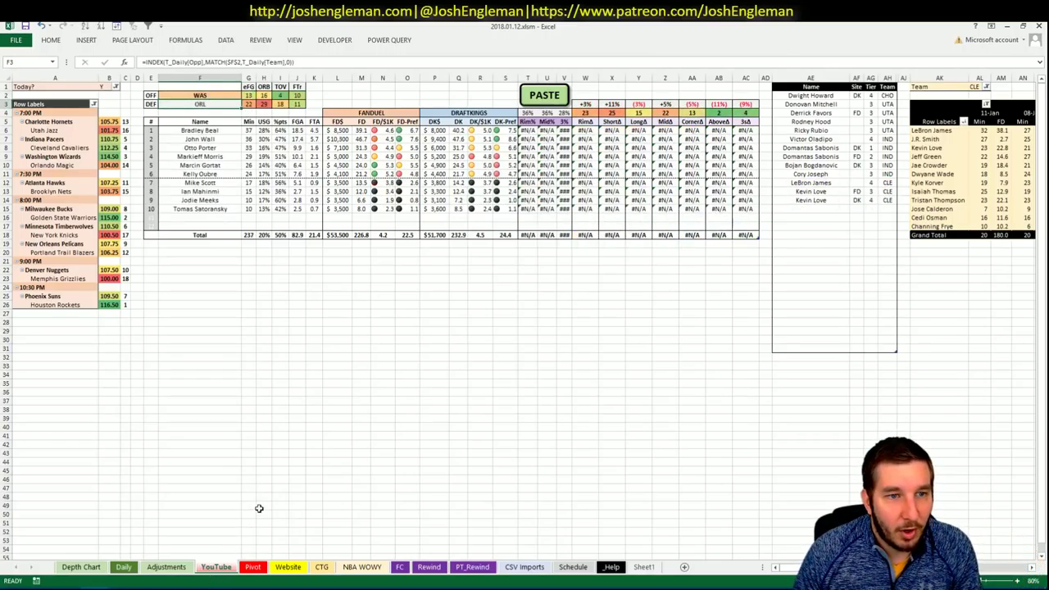
{"action": "left_click", "coordinate": [39, 583]}
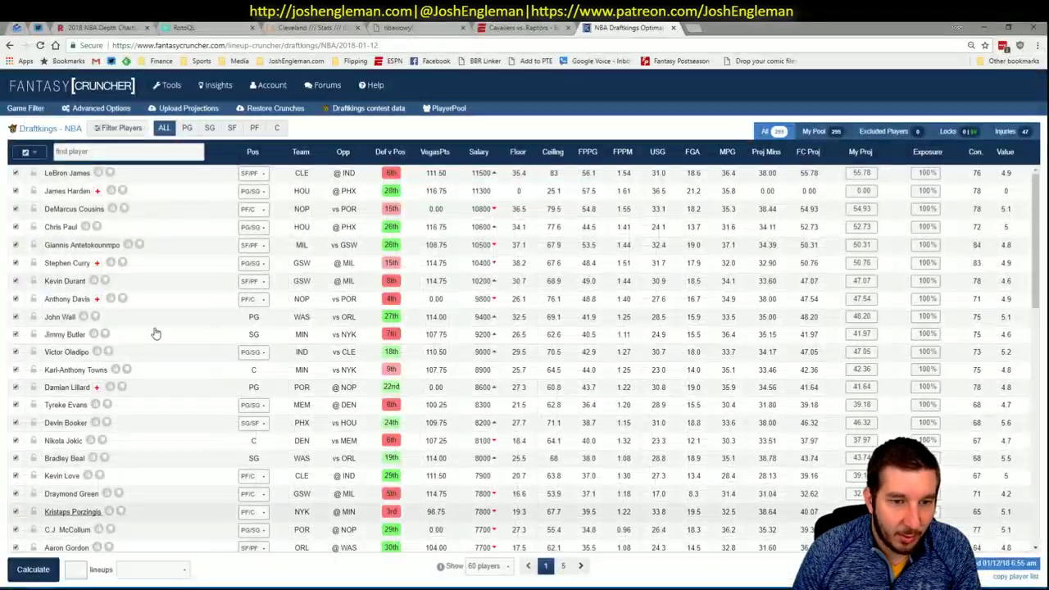
Open the Washington Wizards page on Cleaning the Glass and copy its Shooting: Frequency player rows
{"action": "left_click", "coordinate": [320, 27]}
{"action": "left_click", "coordinate": [286, 113]}
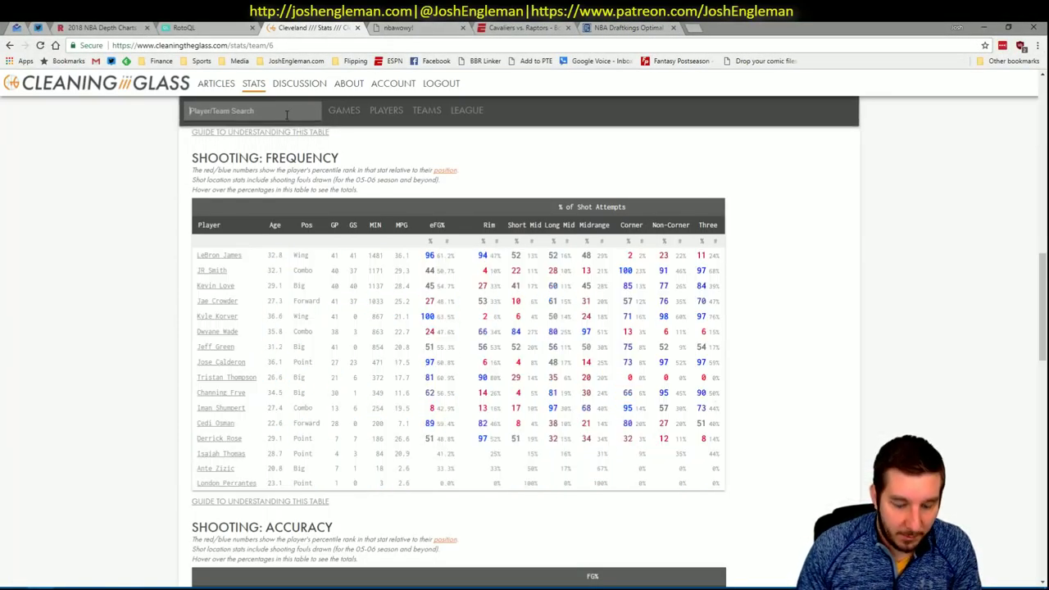
{"action": "type", "text": "wiza"}
{"action": "key", "text": "Return"}
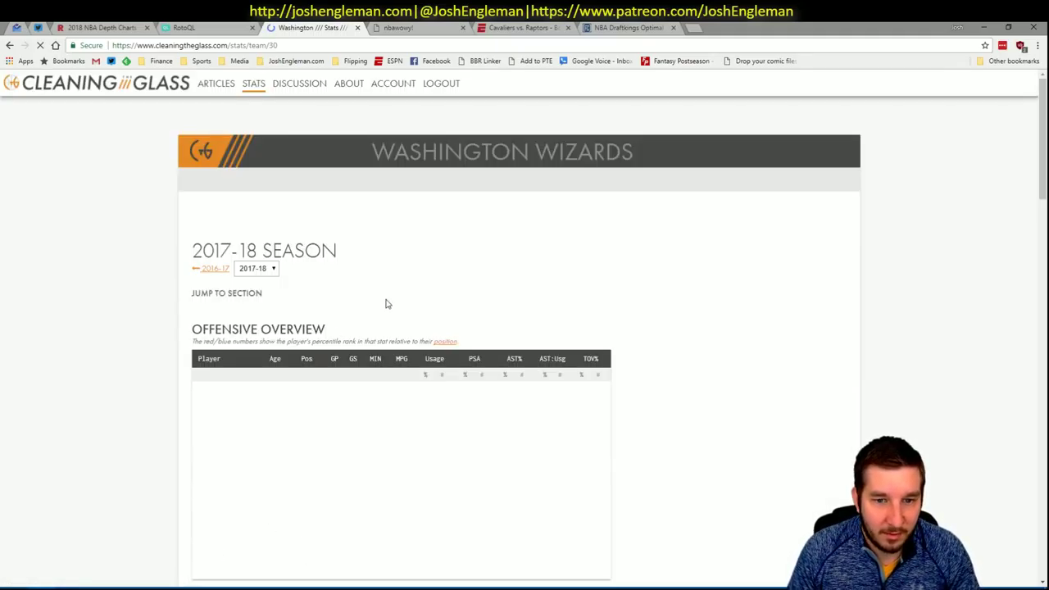
{"action": "left_click", "coordinate": [360, 305]}
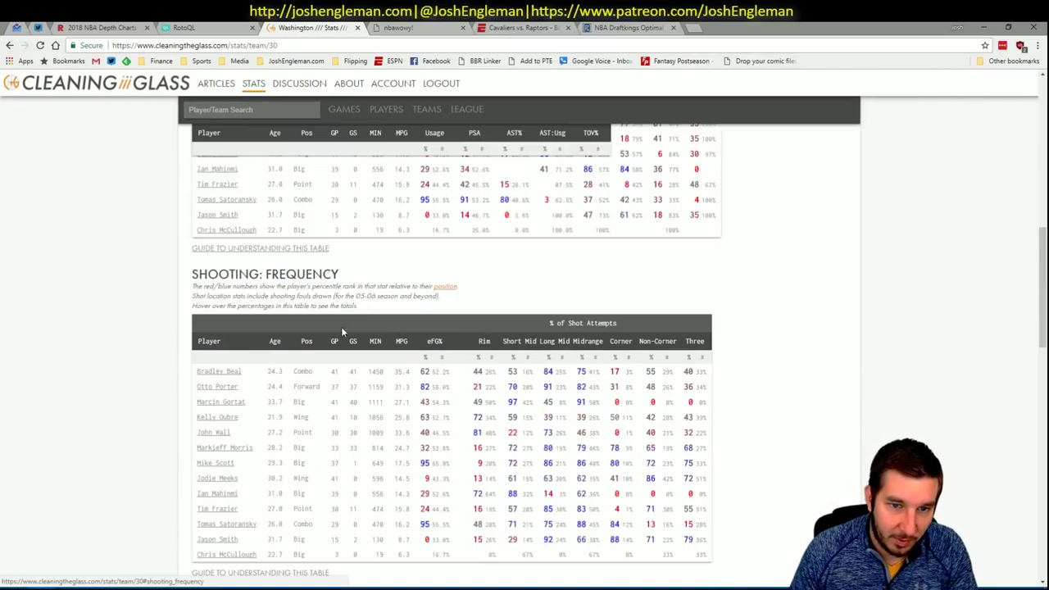
{"action": "left_click_drag", "start_coordinate": [709, 443], "coordinate": [198, 259]}
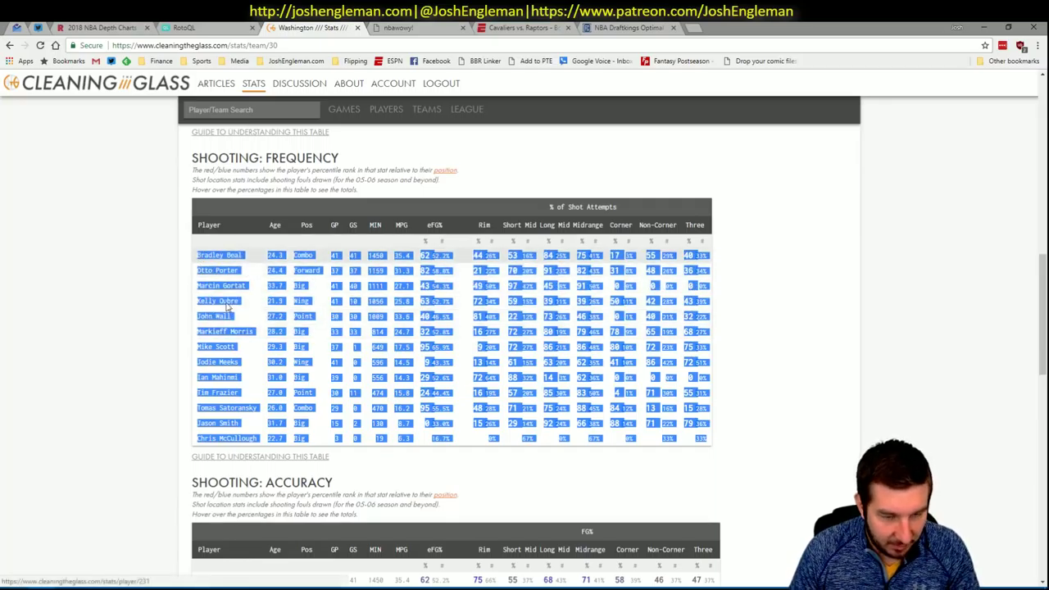
{"action": "key", "text": "alt+Tab"}
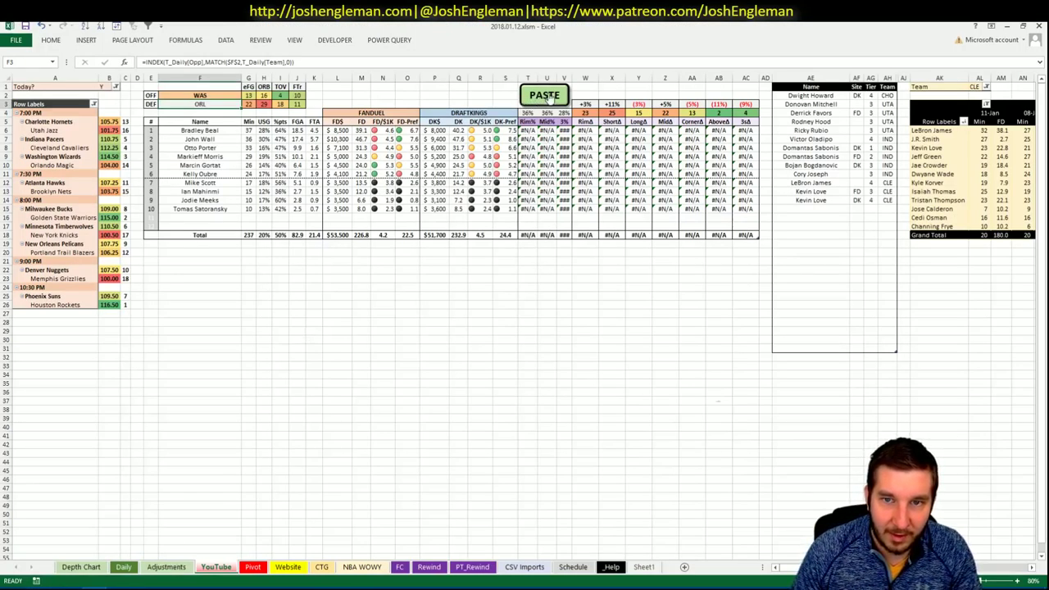
Paste the Wizards shooting stats with the PASTE macro and add Bradley Beal to the shortlist
{"action": "left_click", "coordinate": [547, 94]}
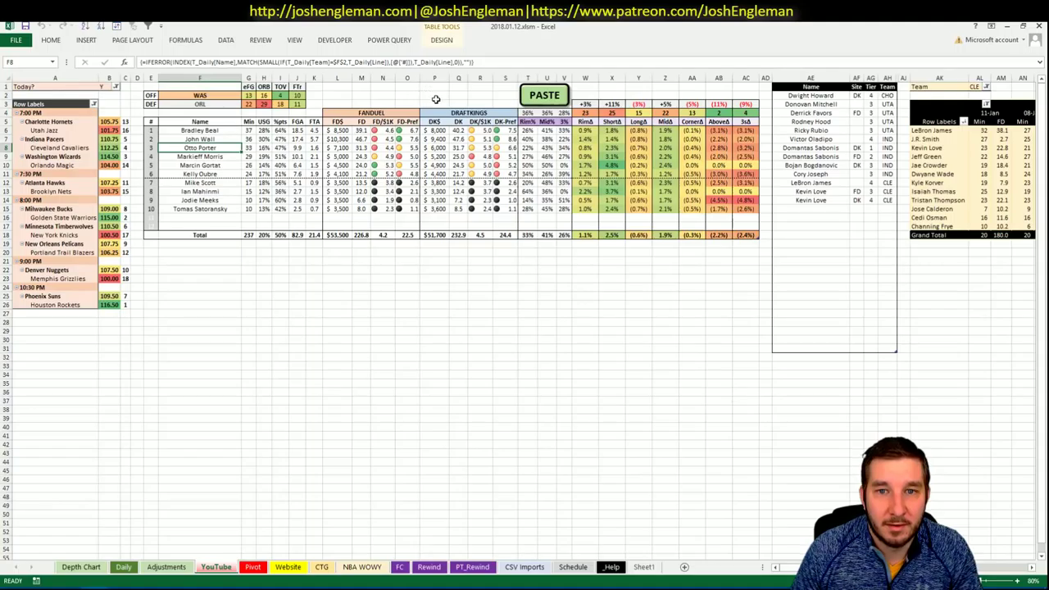
{"action": "left_click", "coordinate": [827, 211]}
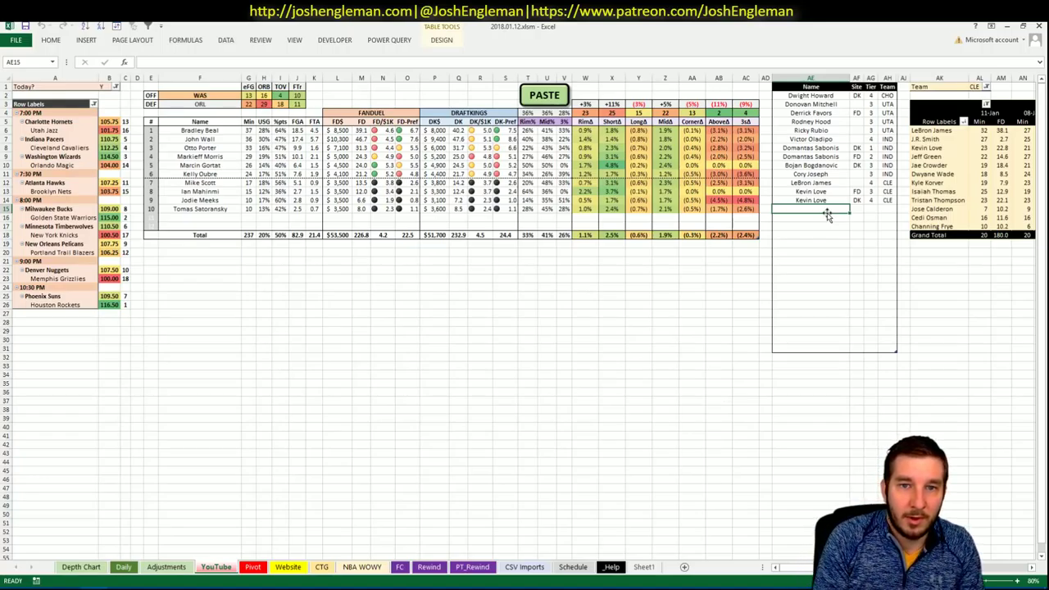
{"action": "type", "text": "Bradley Beal"}
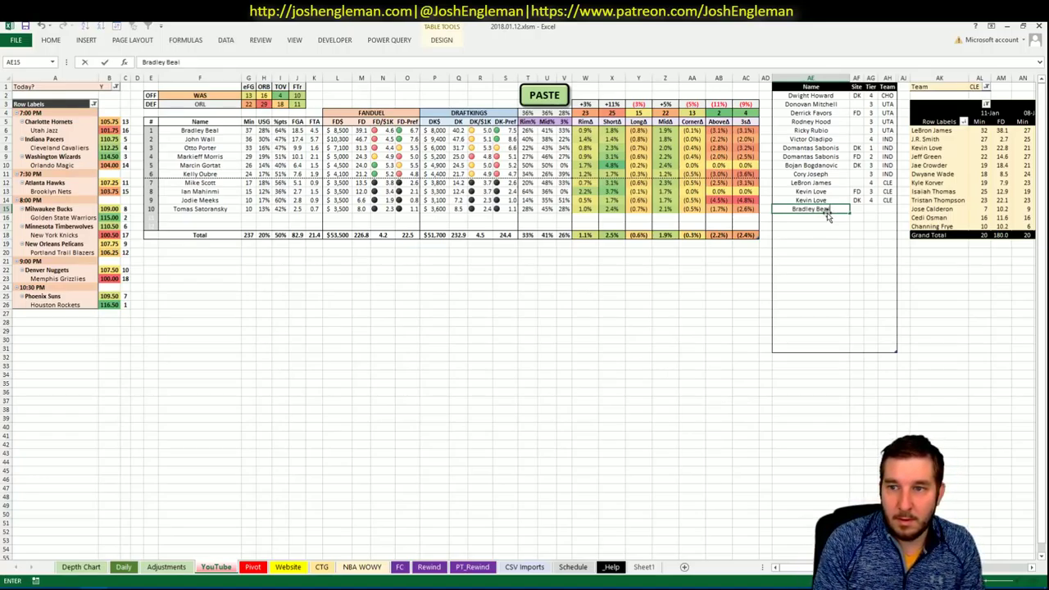
{"action": "key", "text": "Tab"}
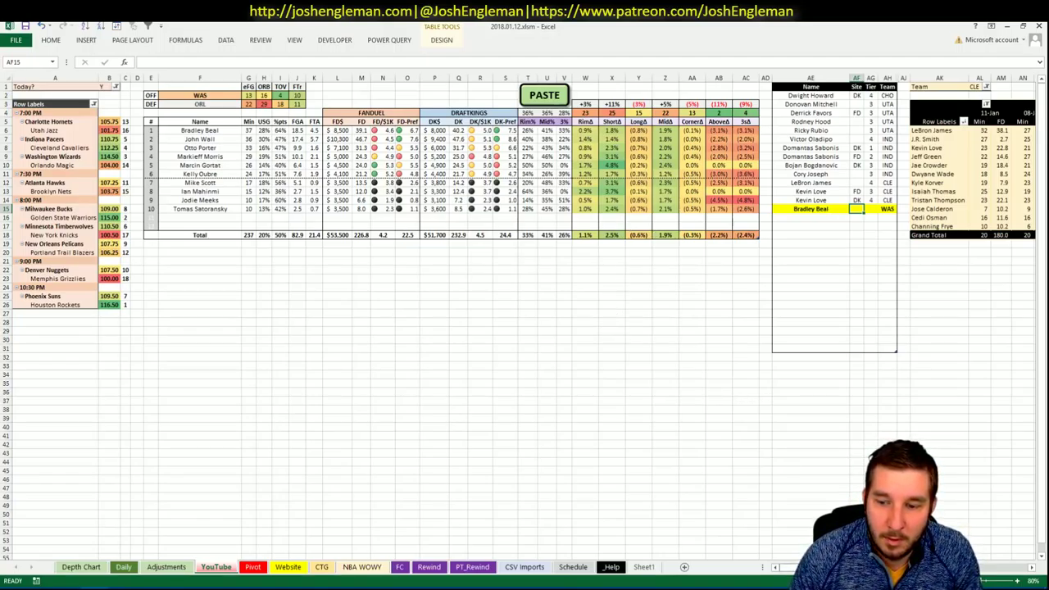
{"action": "scroll", "coordinate": [532, 90], "scroll_direction": "right", "scroll_amount": 5}
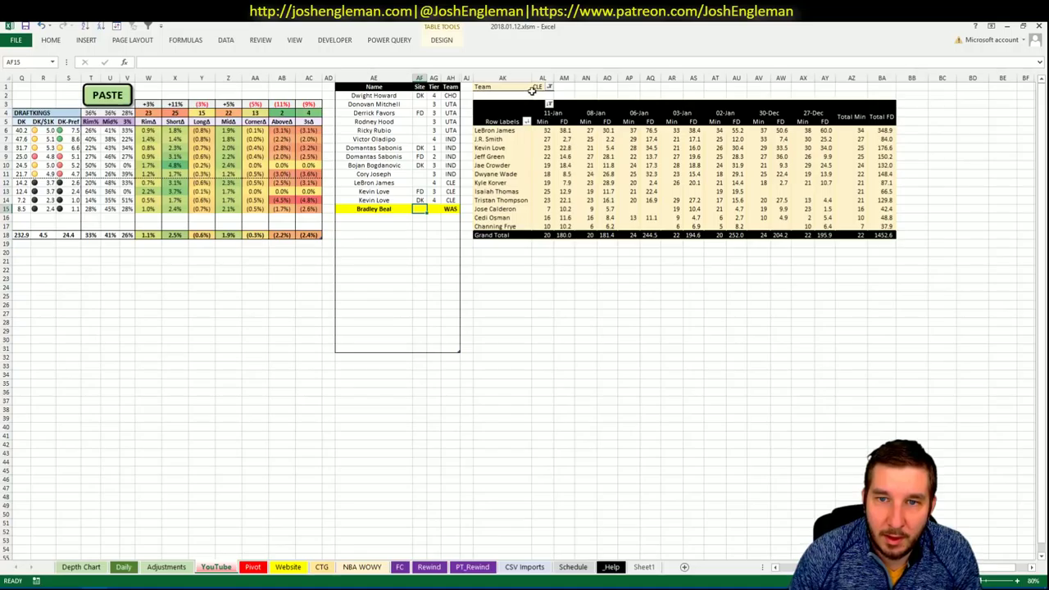
Set the minutes pivot's Team filter to WAS to list Wizards players' minutes and FD points
{"action": "left_click", "coordinate": [534, 87]}
{"action": "type", "text": "WAS"}
{"action": "key", "text": "Return"}
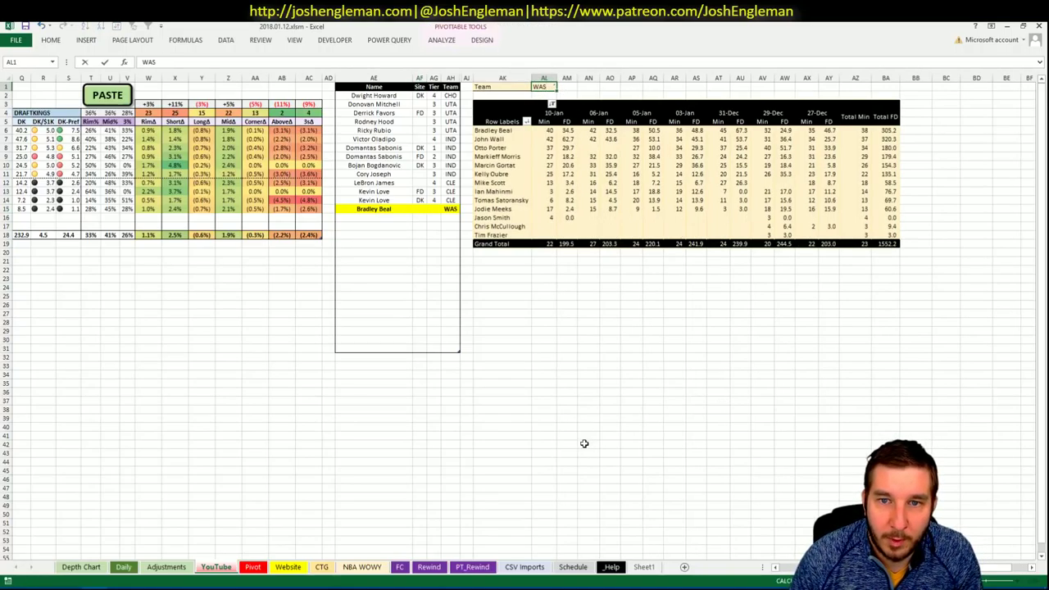
{"action": "left_click", "coordinate": [583, 443]}
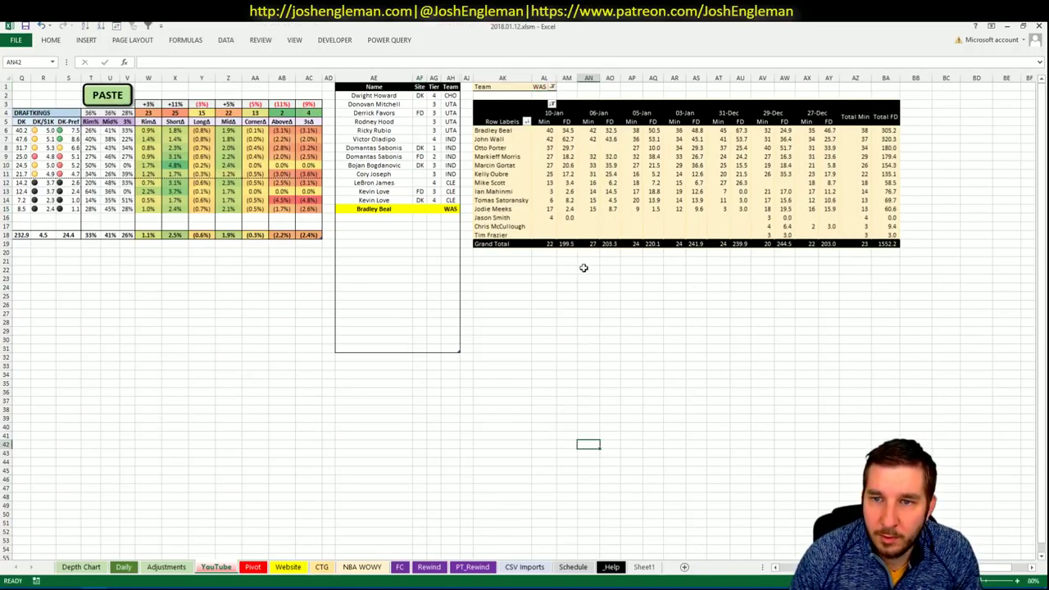
{"action": "mouse_move", "coordinate": [646, 134]}
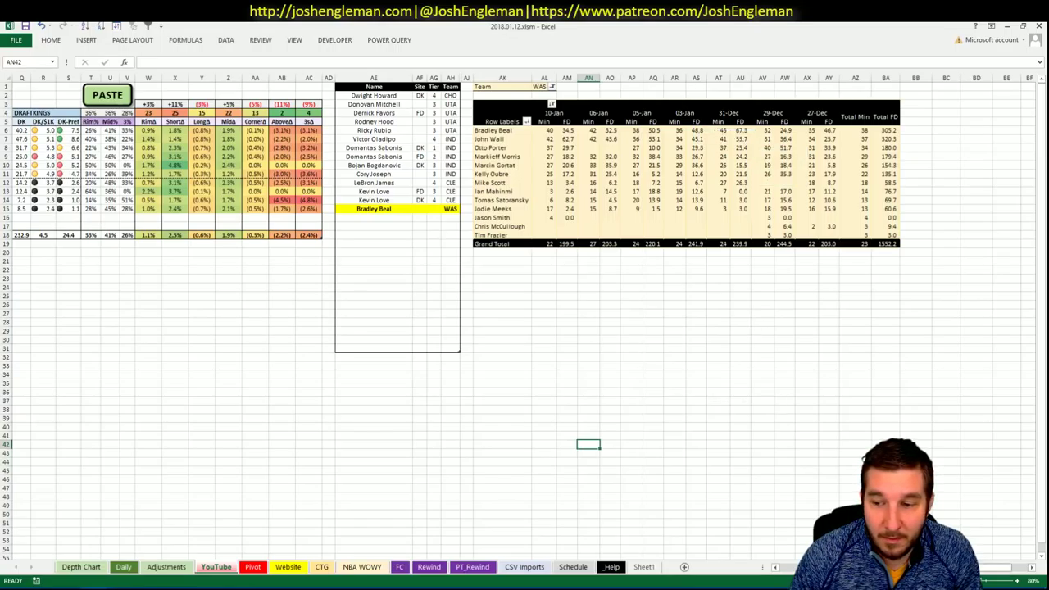
{"action": "scroll", "coordinate": [524, 317], "scroll_direction": "left", "scroll_amount": 3}
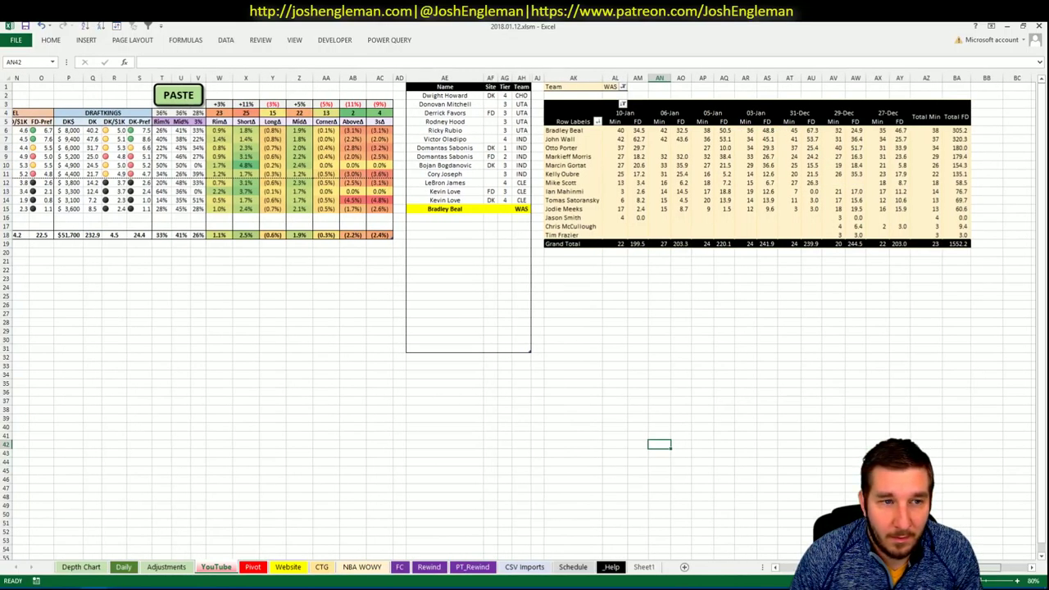
{"action": "scroll", "coordinate": [524, 317], "scroll_direction": "right", "scroll_amount": 3}
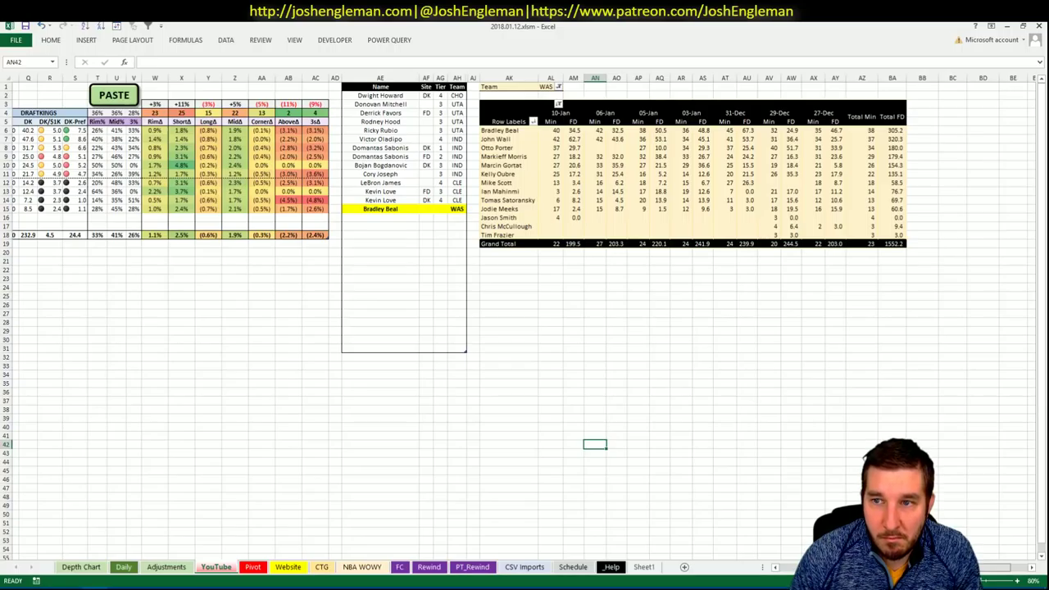
{"action": "scroll", "coordinate": [525, 317], "scroll_direction": "left", "scroll_amount": 10}
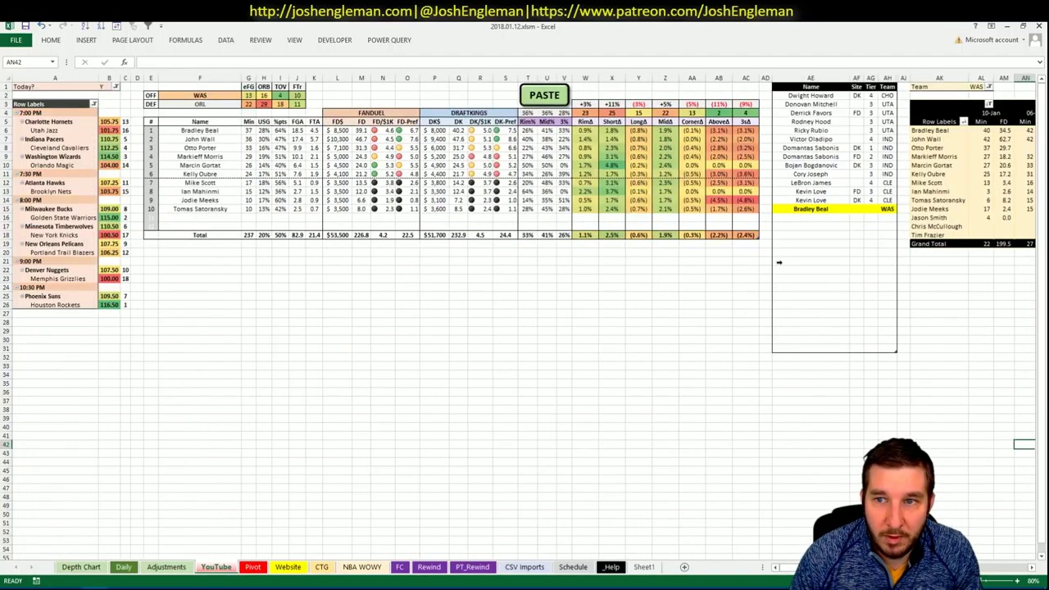
{"action": "left_click", "coordinate": [810, 215]}
Set Bradley Beal's shortlist tier to 2
{"action": "left_click", "coordinate": [870, 209]}
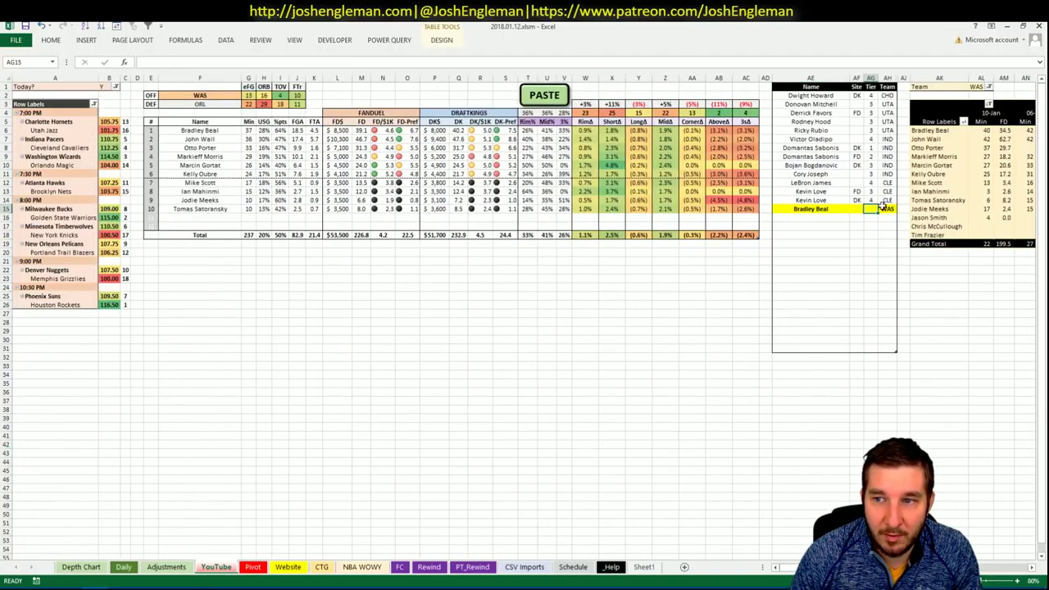
{"action": "type", "text": "2"}
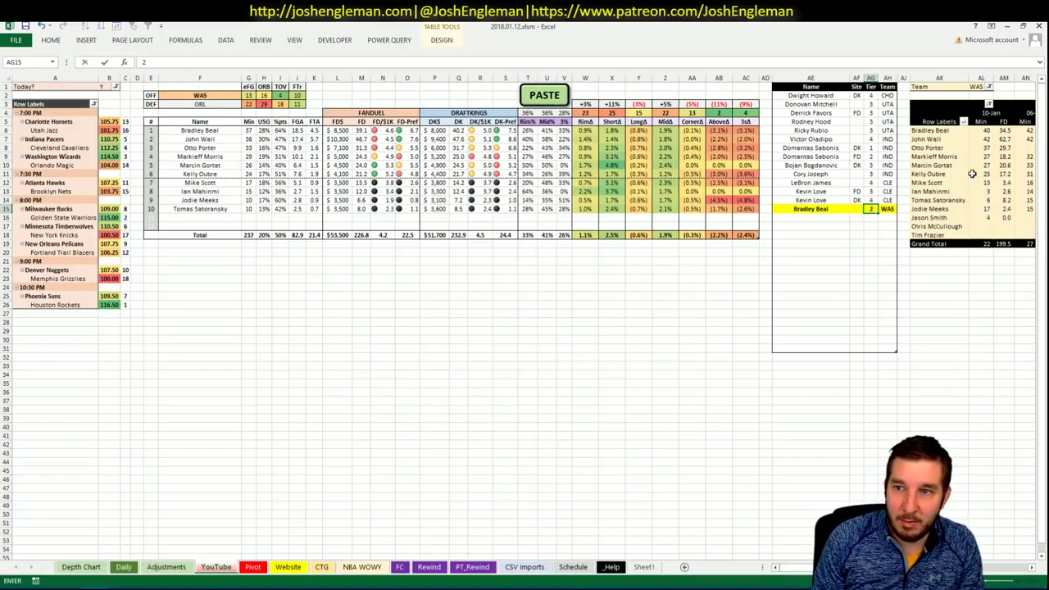
{"action": "key", "text": "Return"}
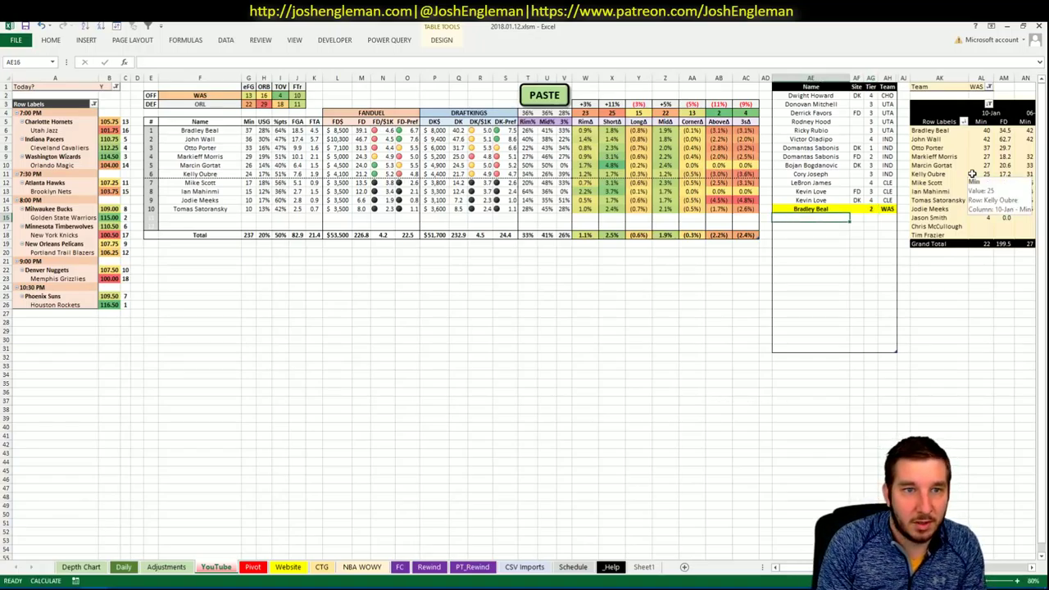
Add John Wall to the shortlist at tier 2
{"action": "type", "text": "Jon"}
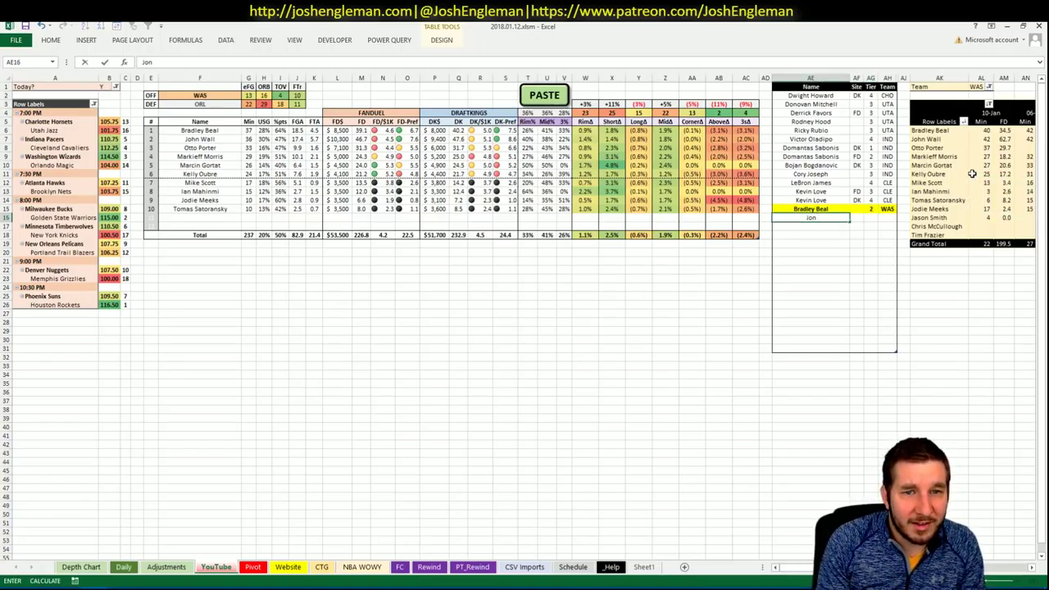
{"action": "key", "text": "BackSpace"}
{"action": "type", "text": "hn Wall"}
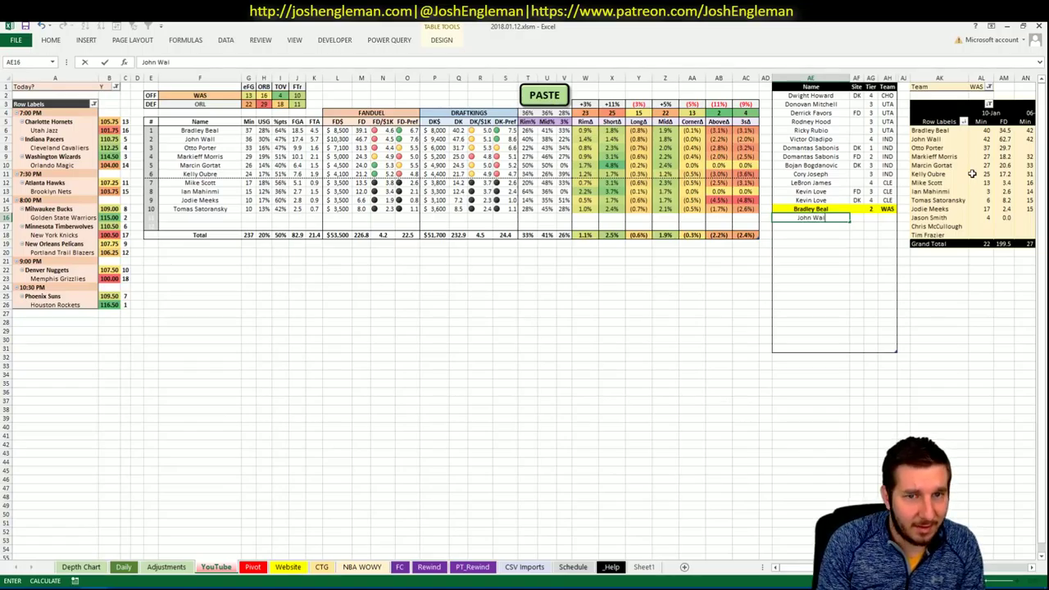
{"action": "key", "text": "ctrl+Return"}
{"action": "key", "text": "Right"}
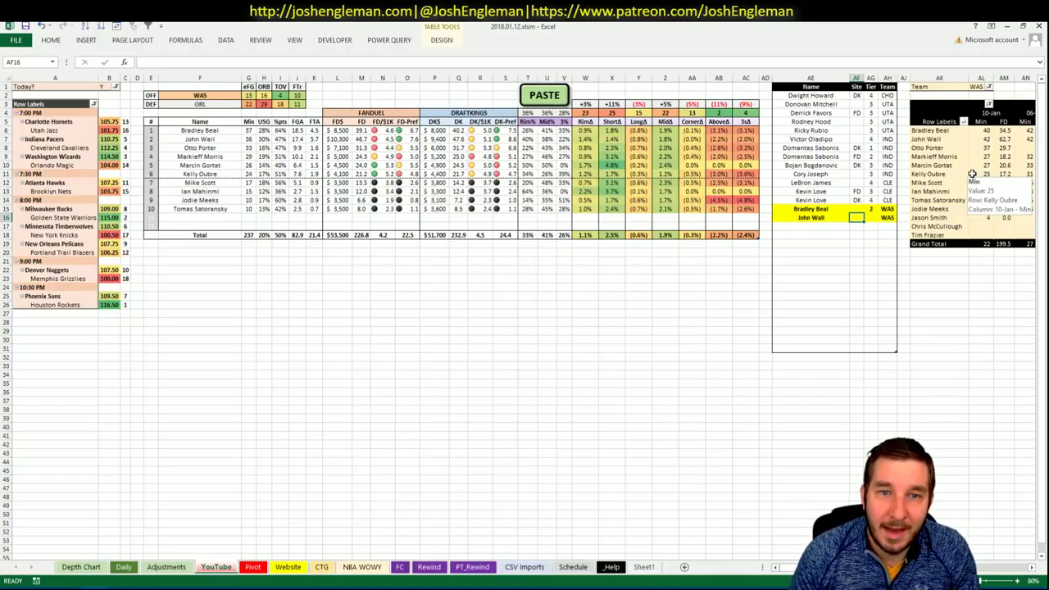
{"action": "key", "text": "Right"}
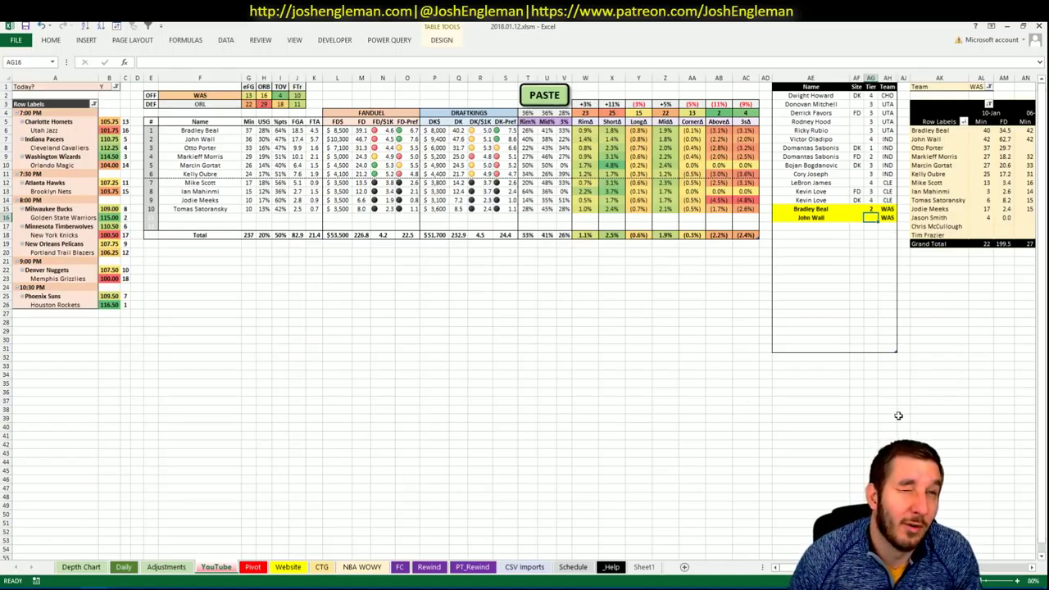
{"action": "scroll", "coordinate": [525, 319], "scroll_direction": "right", "scroll_amount": 6}
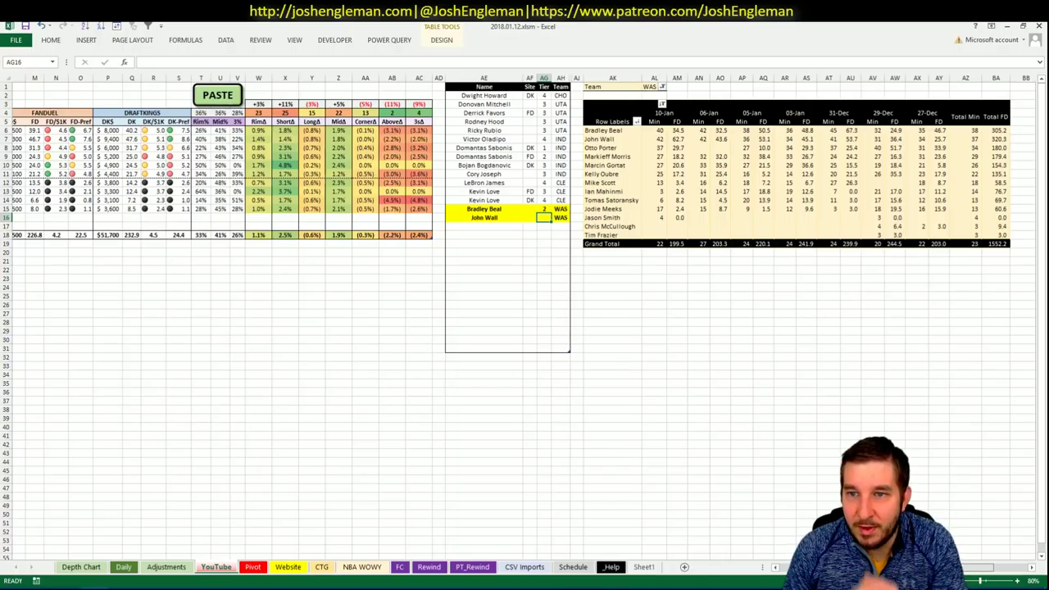
{"action": "scroll", "coordinate": [524, 320], "scroll_direction": "left", "scroll_amount": 1}
{"action": "scroll", "coordinate": [525, 320], "scroll_direction": "left", "scroll_amount": 5}
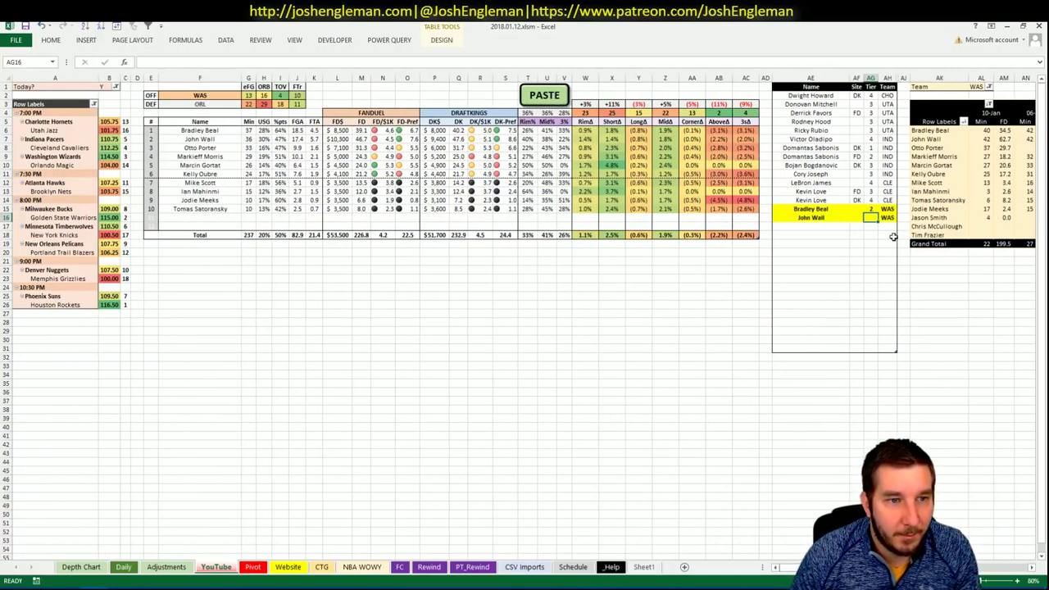
{"action": "type", "text": "2"}
{"action": "key", "text": "ctrl+Return"}
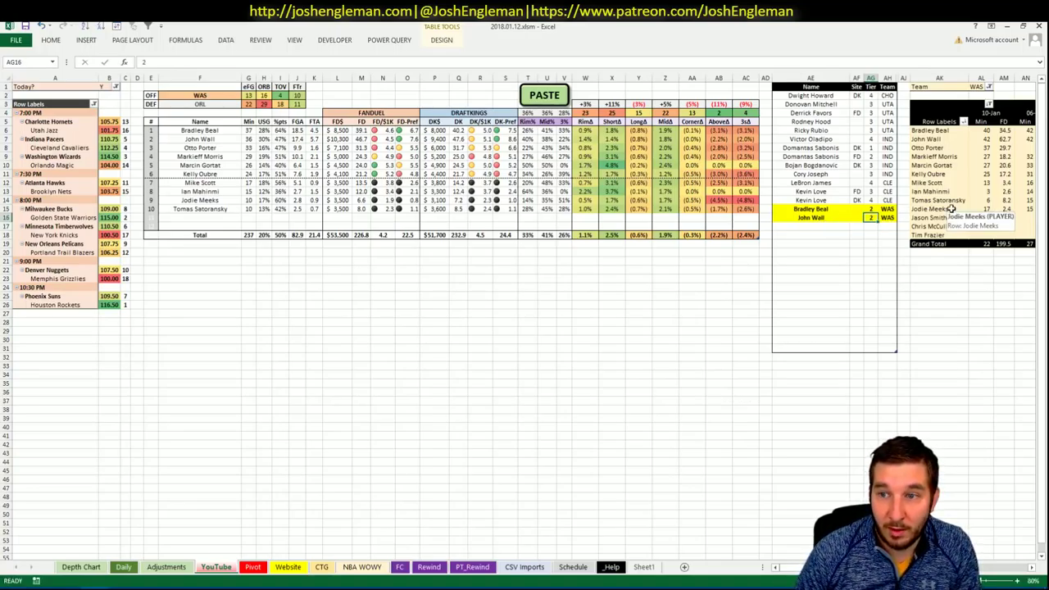
{"action": "key", "text": "Left"}
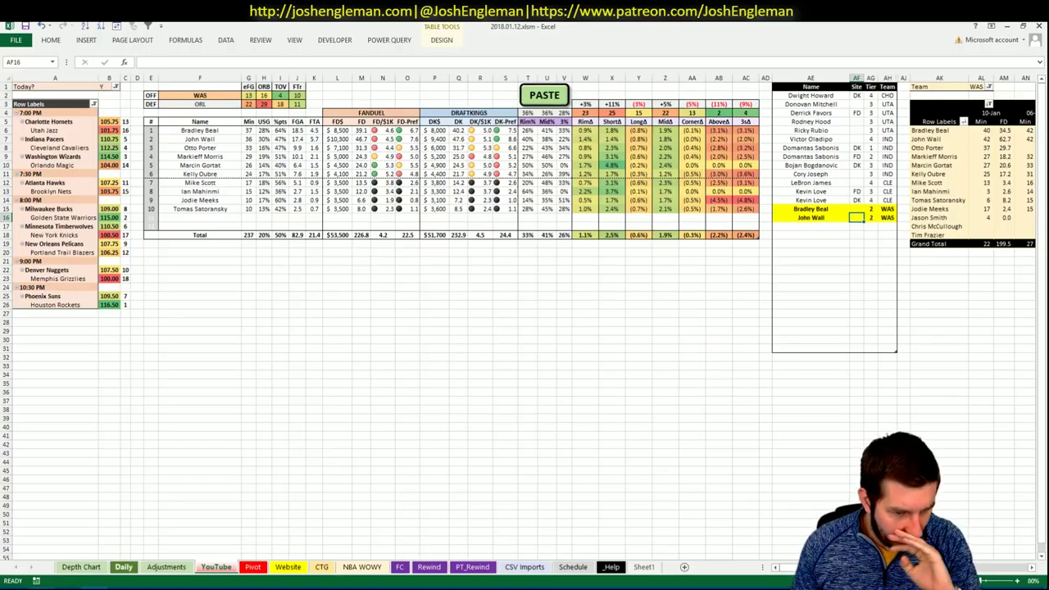
{"action": "key", "text": "alt+Tab"}
Open FantasyLabs NBA and fantasy5x5.com in new browser tabs
{"action": "left_click", "coordinate": [697, 28]}
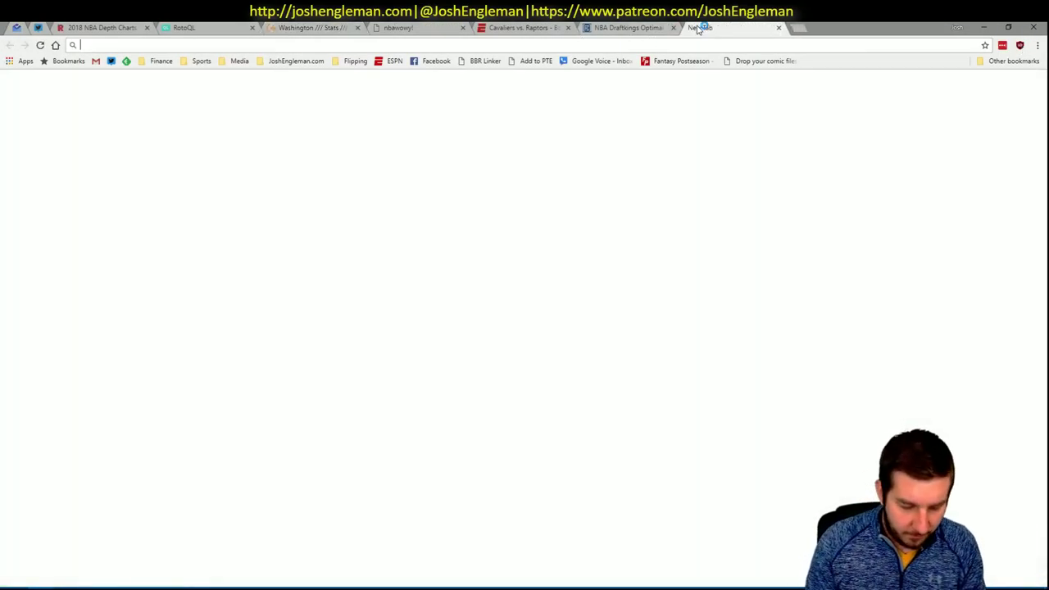
{"action": "type", "text": "nba"}
{"action": "key", "text": "Return"}
{"action": "key", "text": "ctrl+t"}
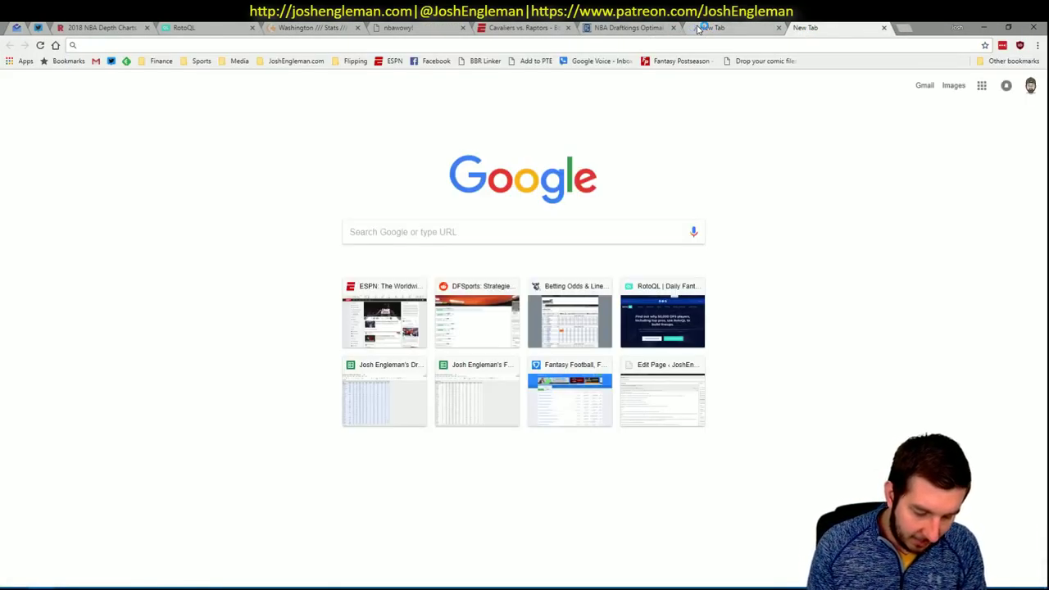
{"action": "type", "text": "fantasy5x5.com"}
{"action": "key", "text": "Return"}
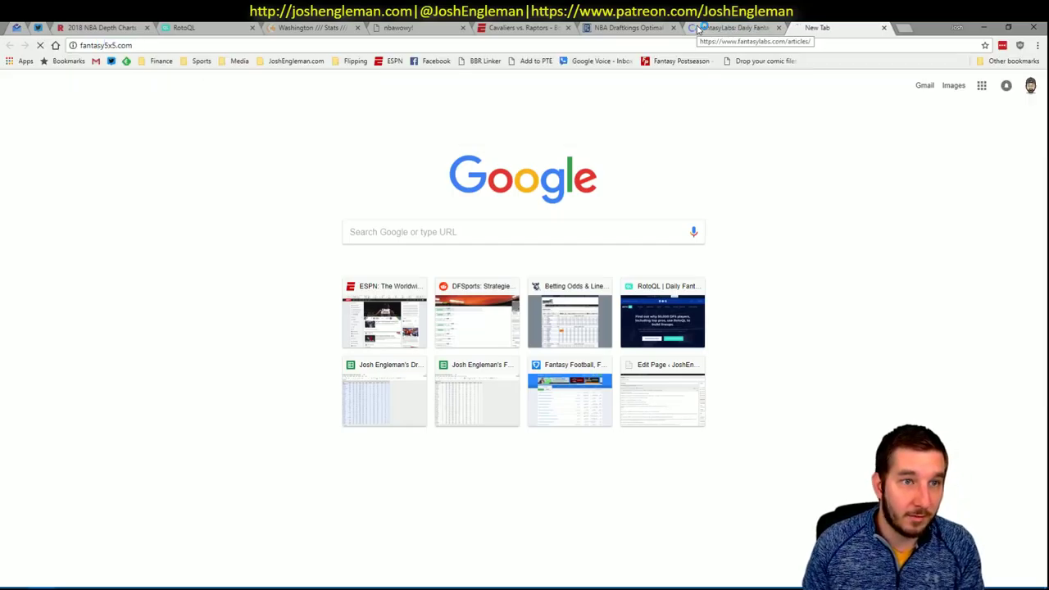
{"action": "left_click", "coordinate": [702, 28]}
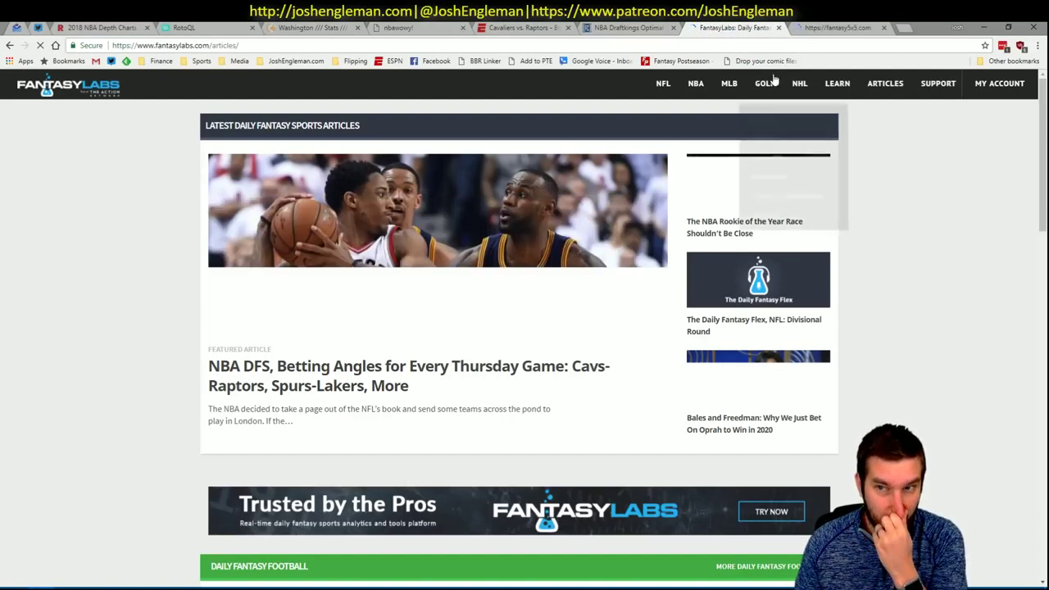
{"action": "left_click", "coordinate": [829, 31]}
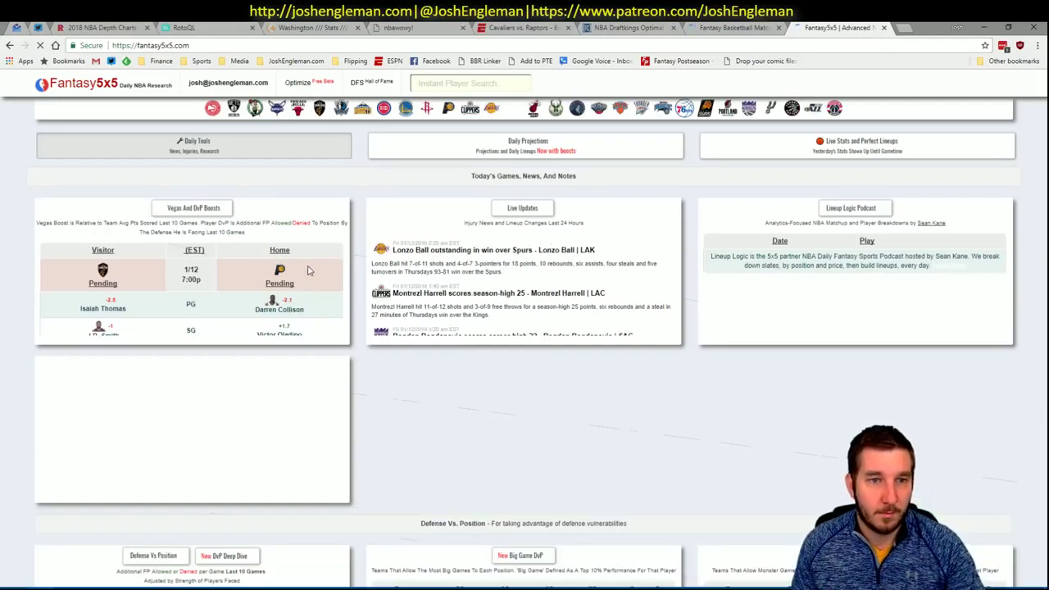
Select the Washington Wizards matchup on FantasyLabs
{"action": "left_click", "coordinate": [721, 28]}
{"action": "left_click", "coordinate": [235, 115]}
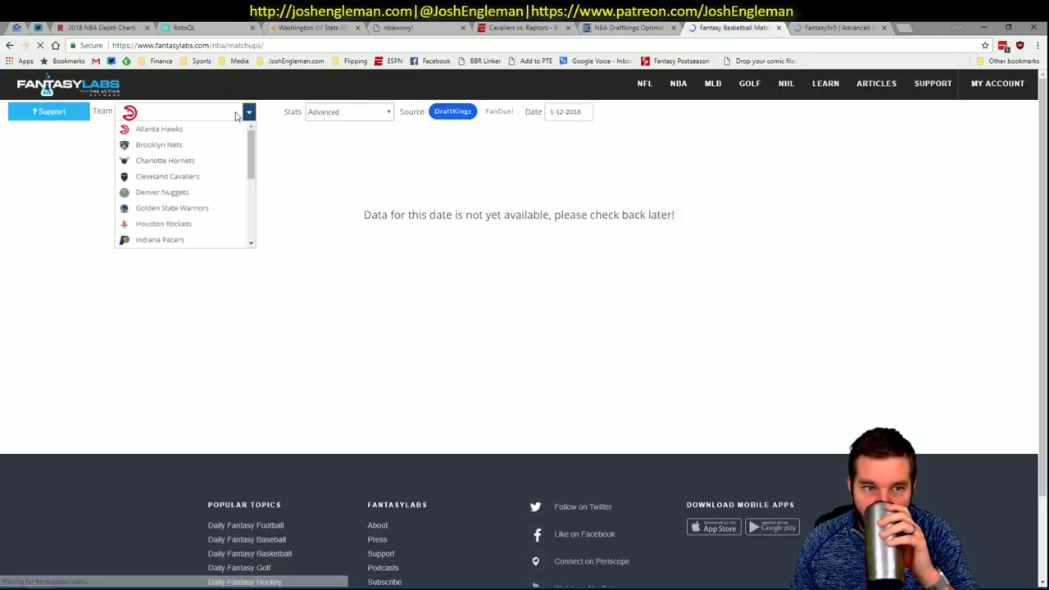
{"action": "scroll", "coordinate": [243, 230], "scroll_direction": "down", "scroll_amount": 3}
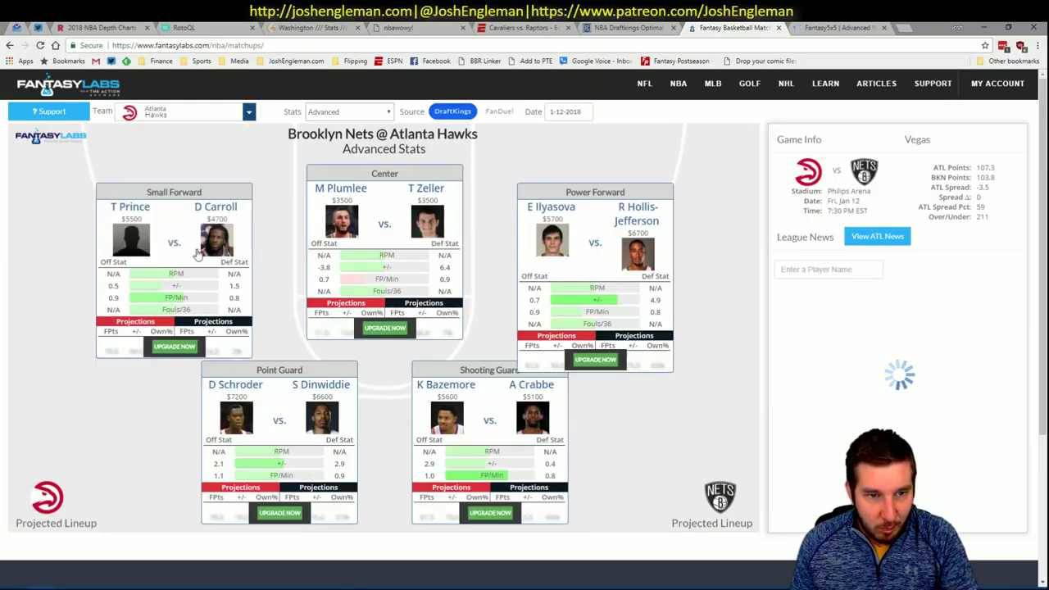
{"action": "key", "text": "alt+Down"}
{"action": "scroll", "coordinate": [202, 246], "scroll_direction": "down", "scroll_amount": 5}
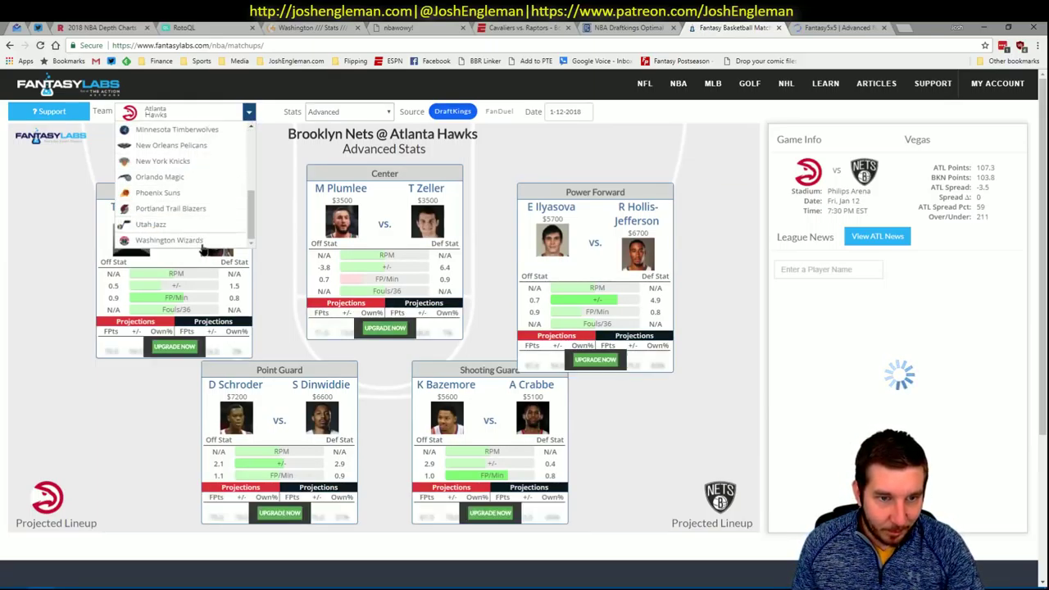
{"action": "key", "text": "Escape"}
Review the Beal–Wall correlation boosts on the Fantasy5x5 research page
{"action": "key", "text": "ctrl+Tab"}
{"action": "scroll", "coordinate": [1037, 283], "scroll_direction": "down", "scroll_amount": 4}
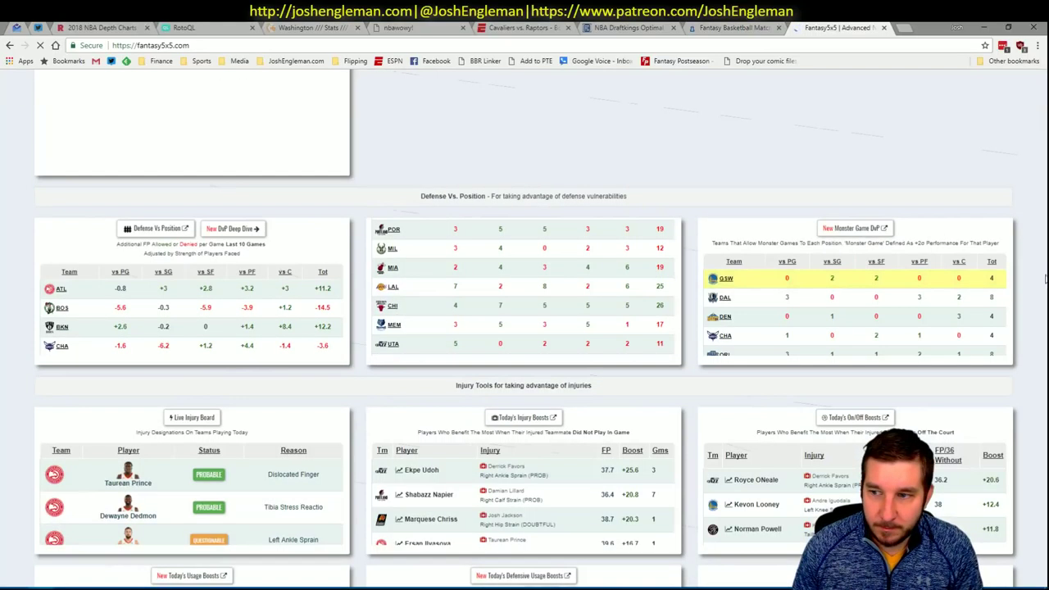
{"action": "scroll", "coordinate": [12, 282], "scroll_direction": "down", "scroll_amount": 5}
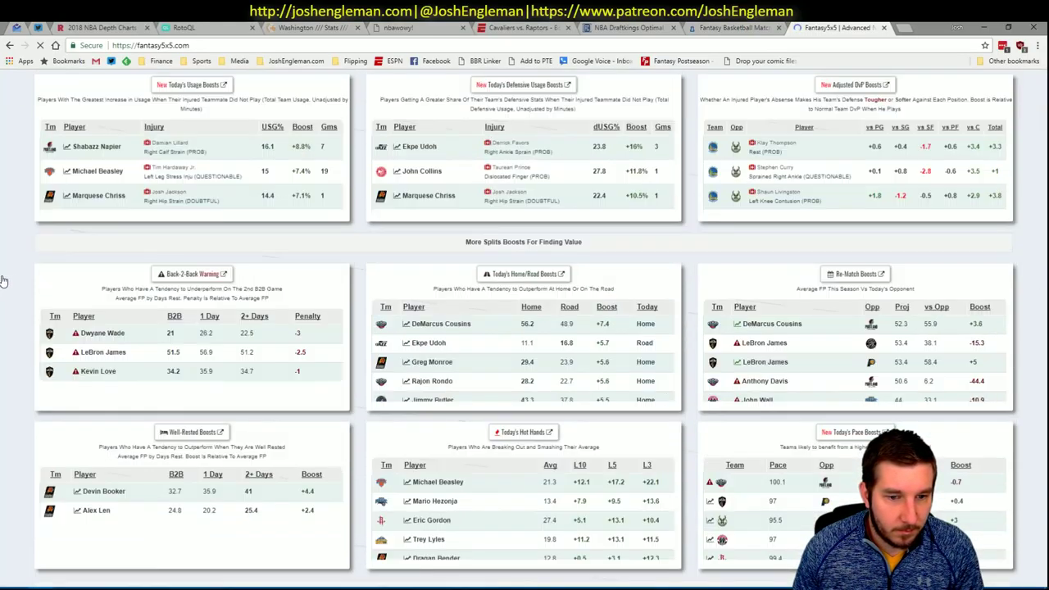
{"action": "scroll", "coordinate": [295, 304], "scroll_direction": "down", "scroll_amount": 3}
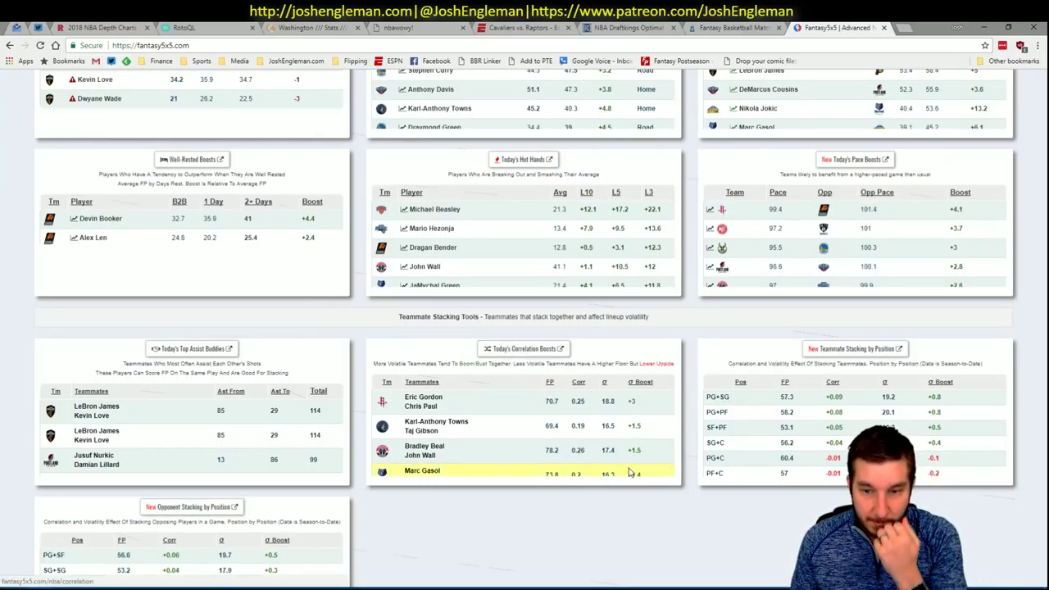
Show the Magic @ Wizards matchup with DraftKings data and check John Wall's teammate correlations
{"action": "left_click", "coordinate": [741, 27]}
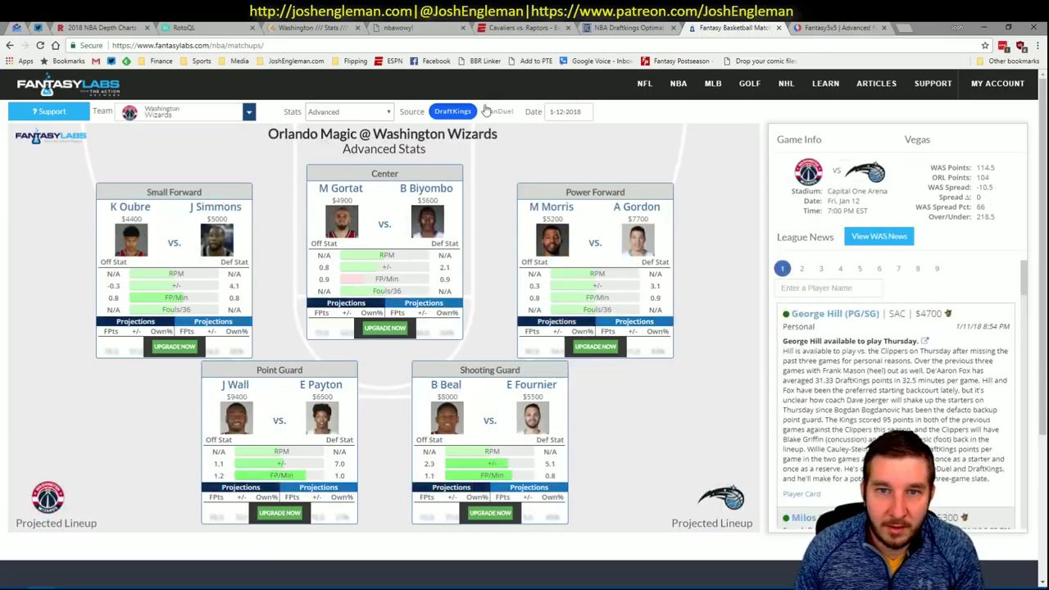
{"action": "left_click", "coordinate": [455, 113]}
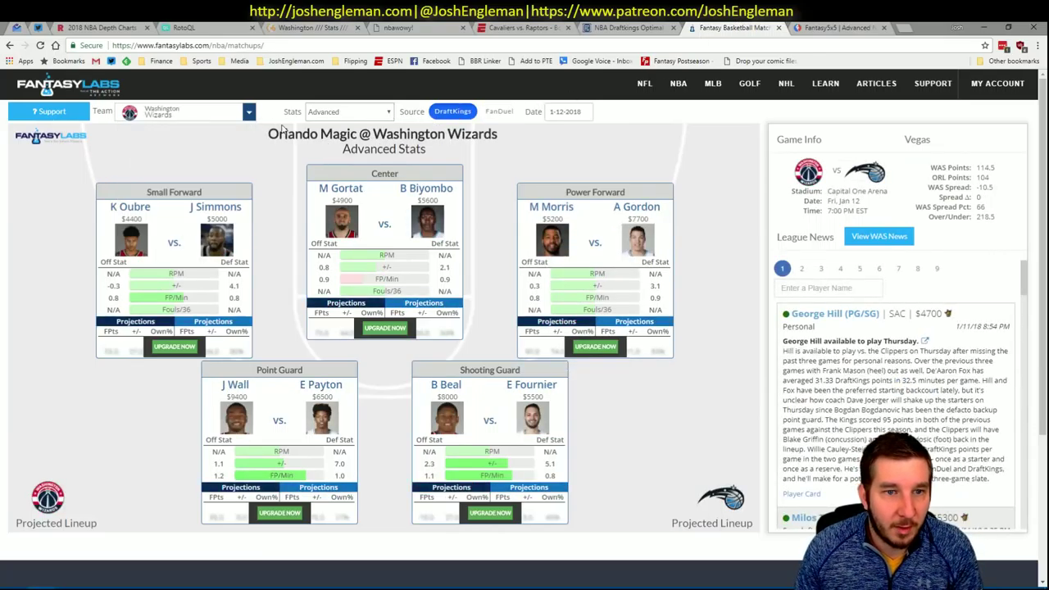
{"action": "left_click", "coordinate": [254, 387]}
{"action": "left_click", "coordinate": [627, 130]}
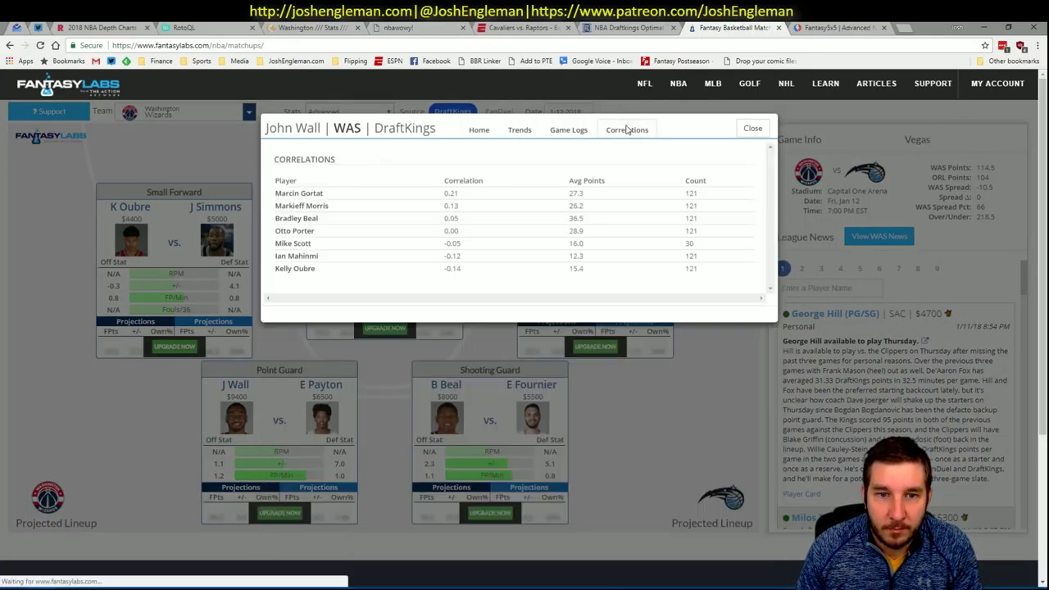
{"action": "left_click", "coordinate": [752, 129]}
{"action": "key", "text": "alt+Tab"}
{"action": "left_click", "coordinate": [847, 236]}
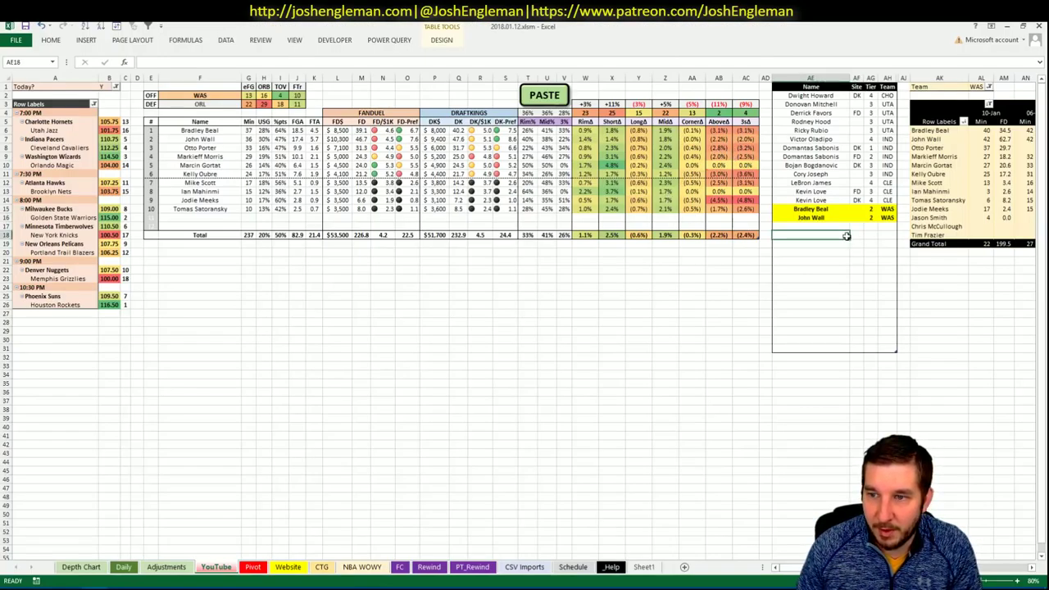
{"action": "left_click", "coordinate": [813, 225]}
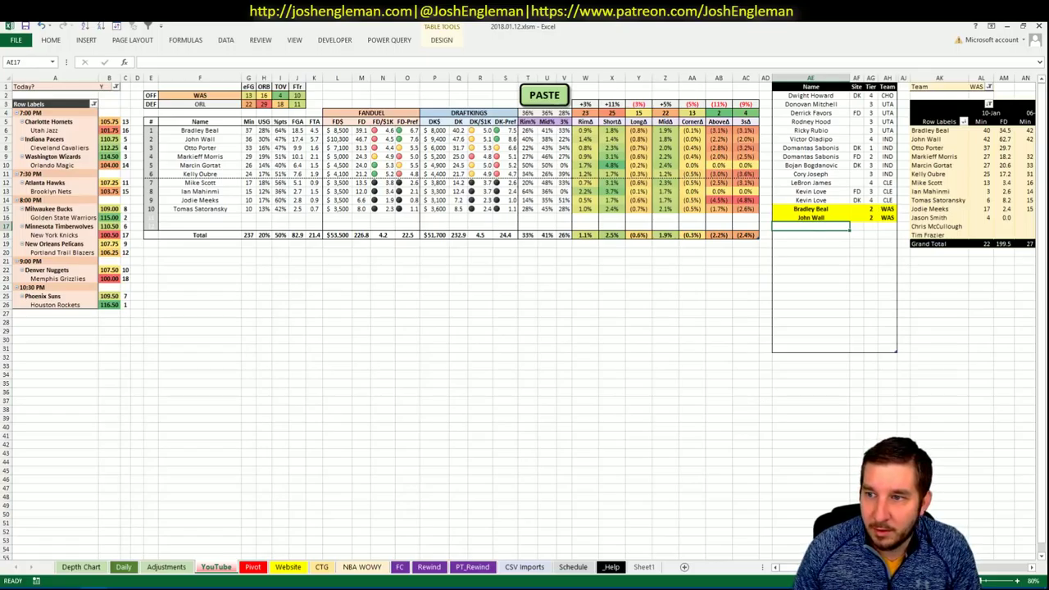
{"action": "scroll", "coordinate": [524, 319], "scroll_direction": "right", "scroll_amount": 5}
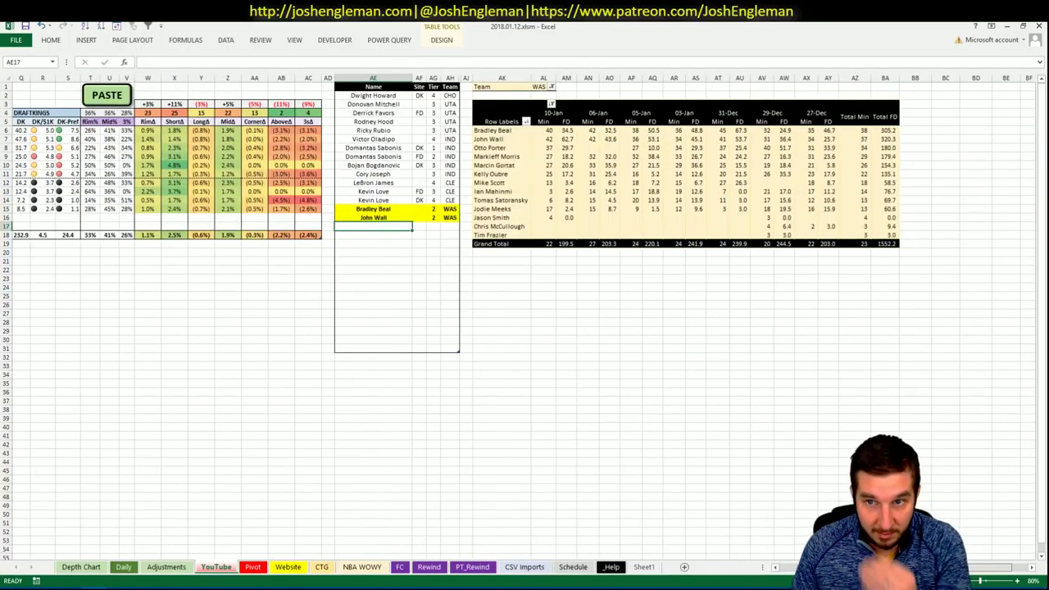
{"action": "scroll", "coordinate": [524, 320], "scroll_direction": "left", "scroll_amount": 3}
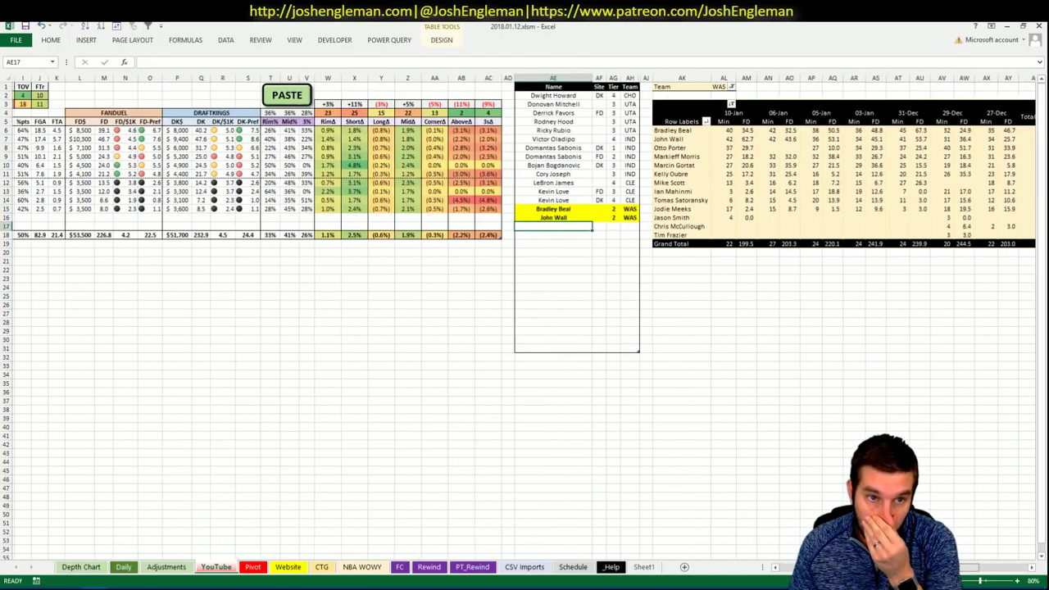
{"action": "scroll", "coordinate": [525, 319], "scroll_direction": "right", "scroll_amount": 3}
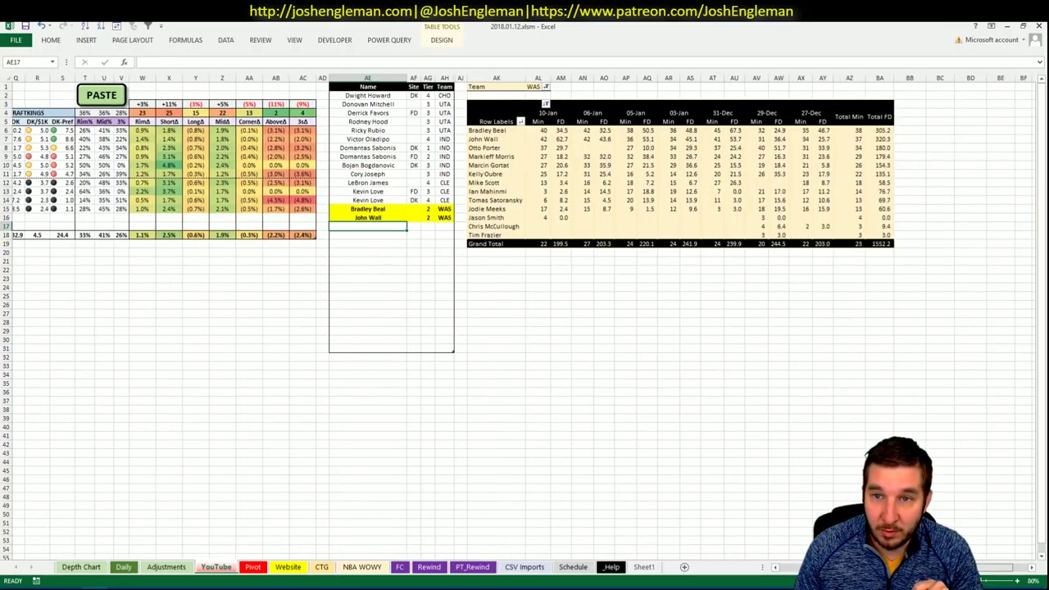
{"action": "scroll", "coordinate": [524, 319], "scroll_direction": "left", "scroll_amount": 5}
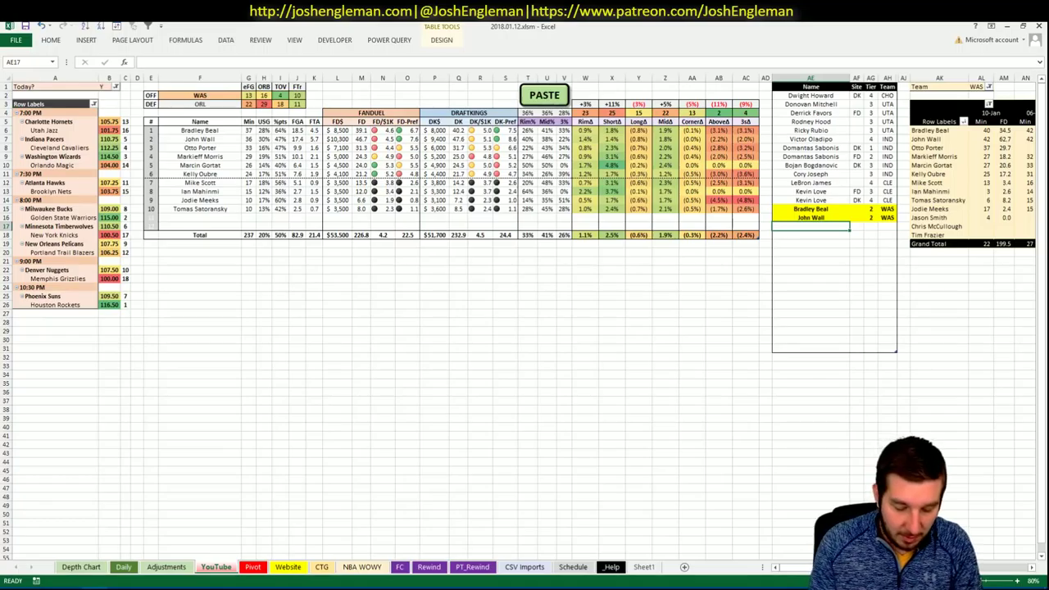
{"action": "type", "text": "Otto Porter"}
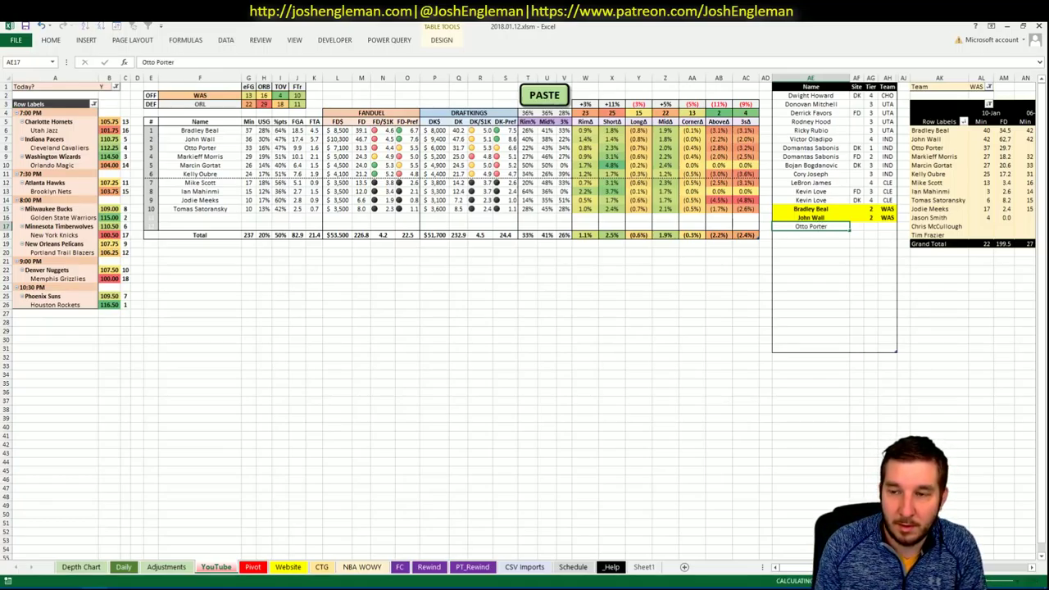
Commit Otto Porter's shortlist entry with site DK at tier 3
{"action": "key", "text": "Tab"}
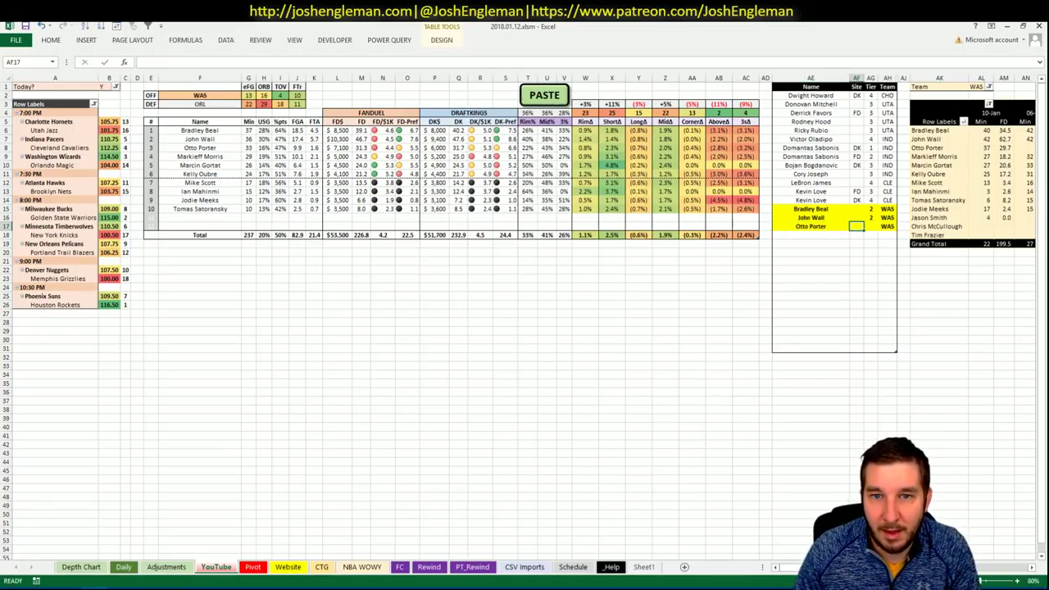
{"action": "left_click", "coordinate": [870, 227]}
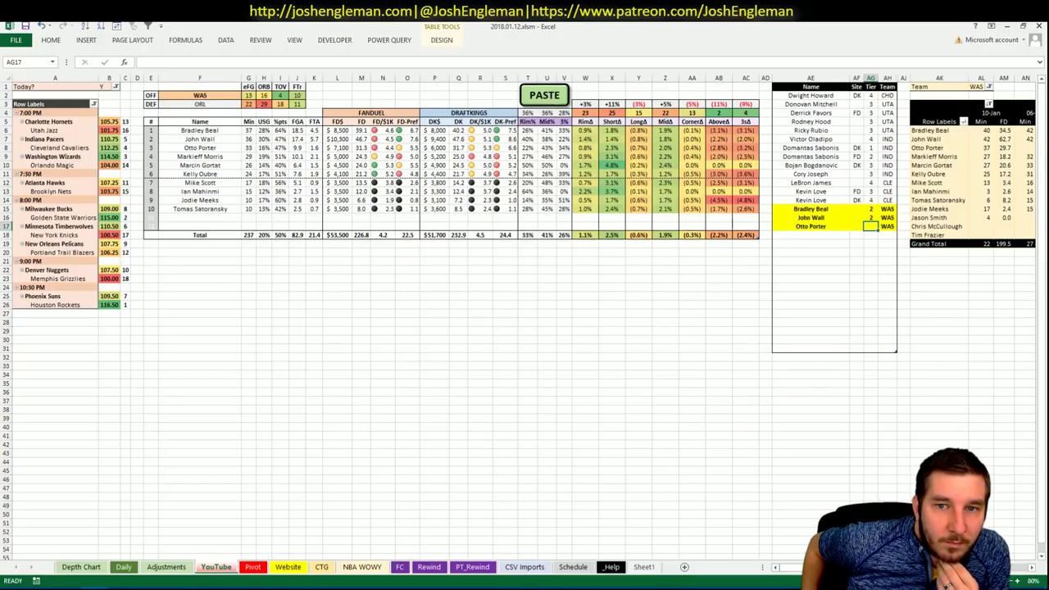
{"action": "type", "text": "3"}
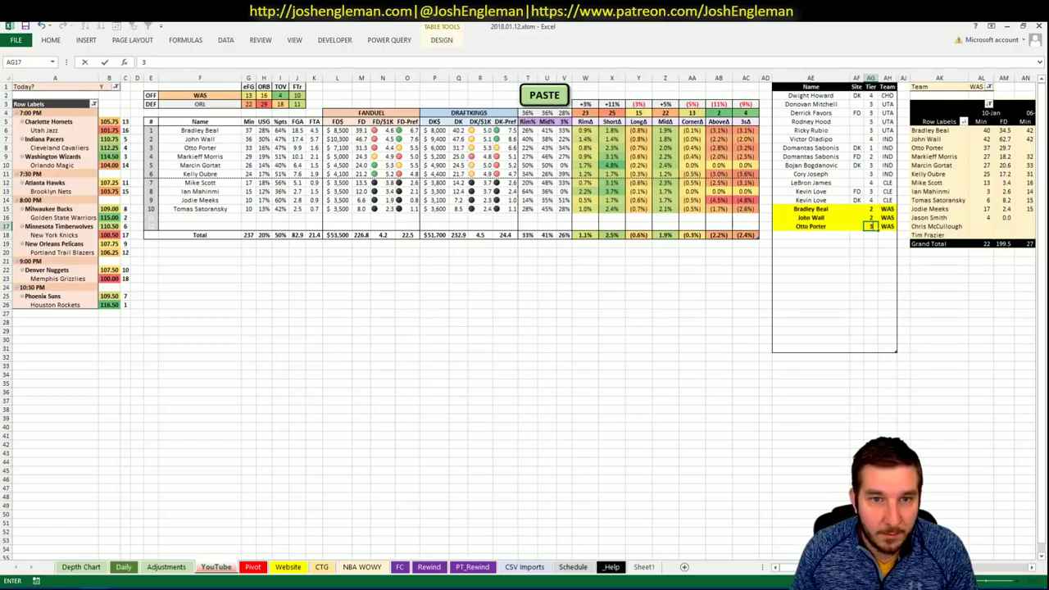
{"action": "key", "text": "Left"}
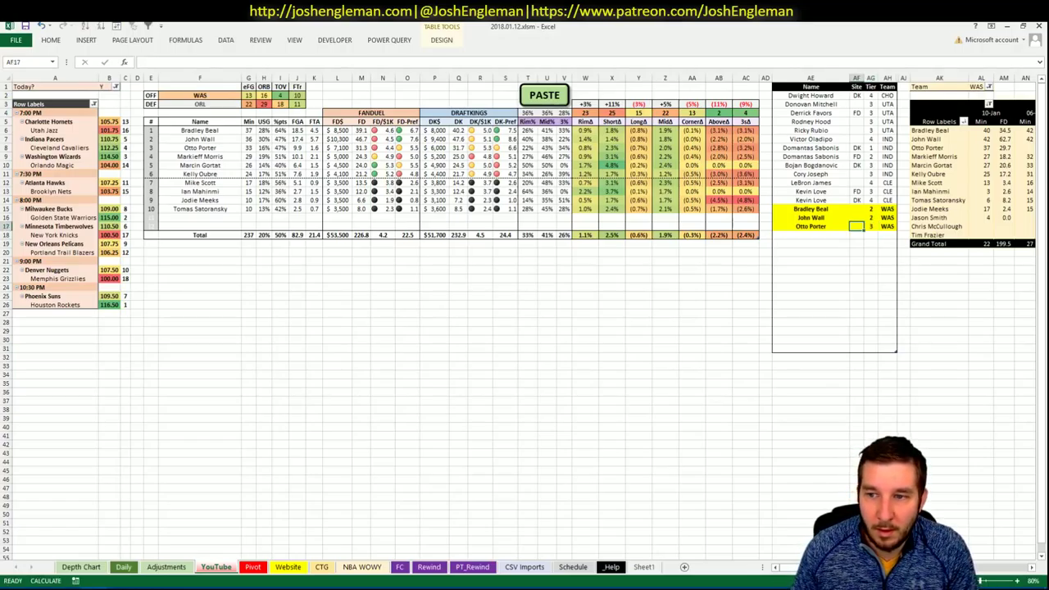
{"action": "type", "text": "DK"}
{"action": "left_click", "coordinate": [810, 235]}
Add a second Otto Porter entry with site FD at tier 4
{"action": "type", "text": "Otto Porter"}
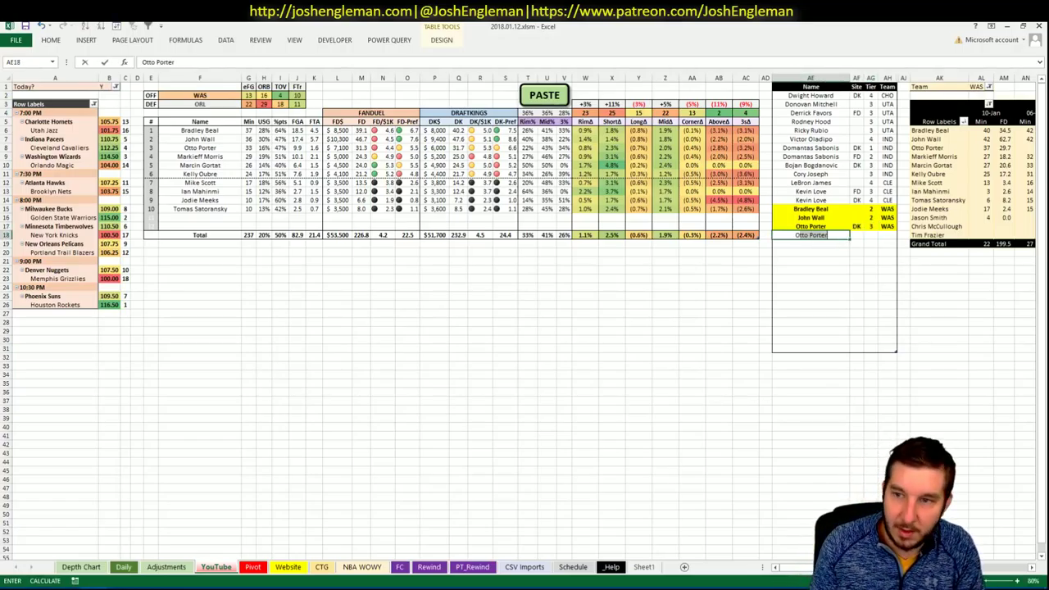
{"action": "key", "text": "Tab"}
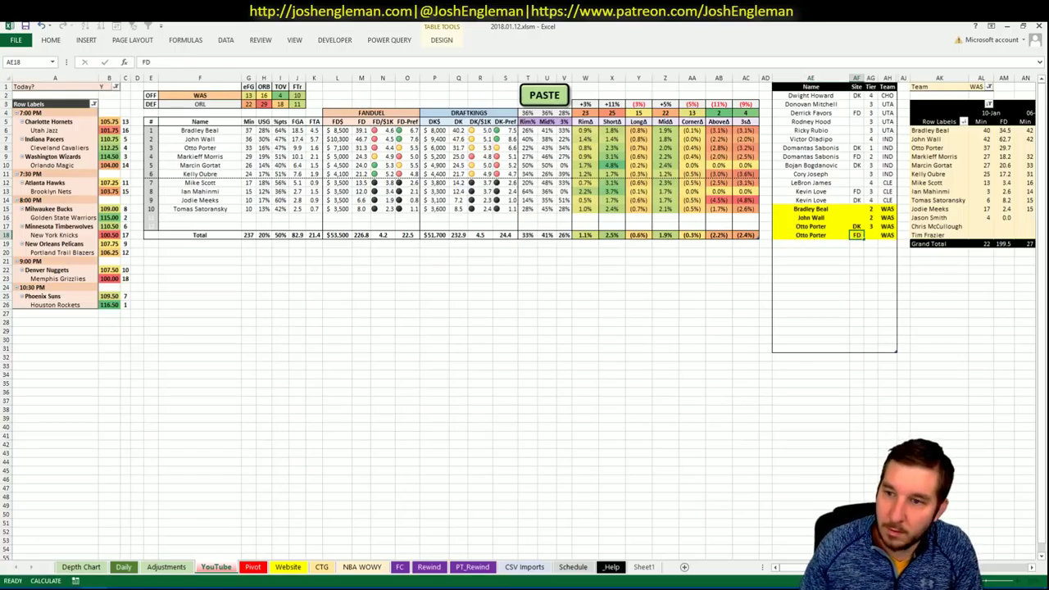
{"action": "type", "text": "FD"}
{"action": "key", "text": "Tab"}
{"action": "type", "text": "4"}
{"action": "key", "text": "Return"}
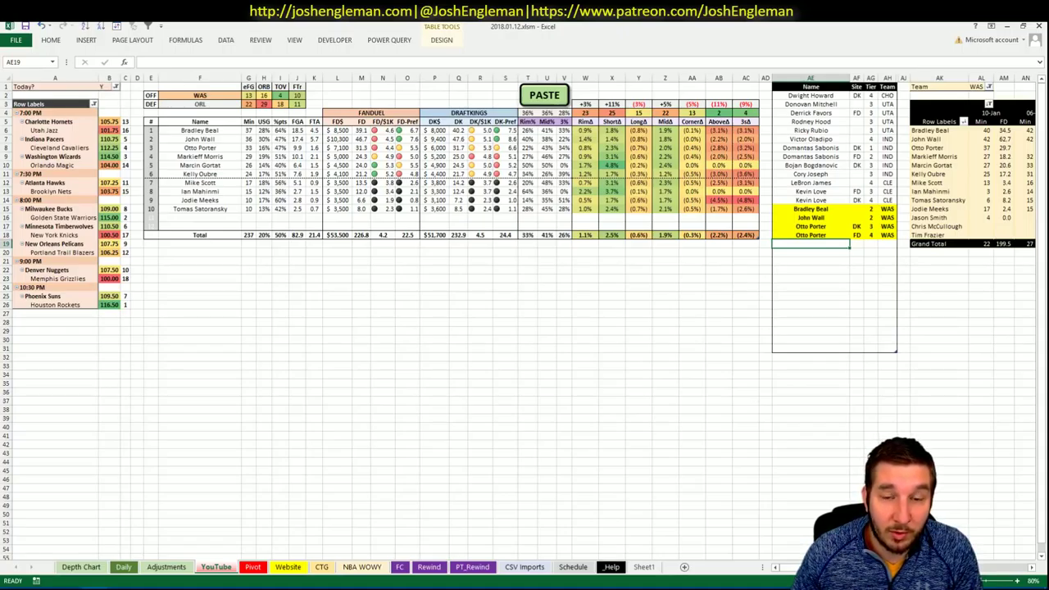
Add Marcin Gortat with site FD at tier 3
{"action": "type", "text": "Marcin Z"}
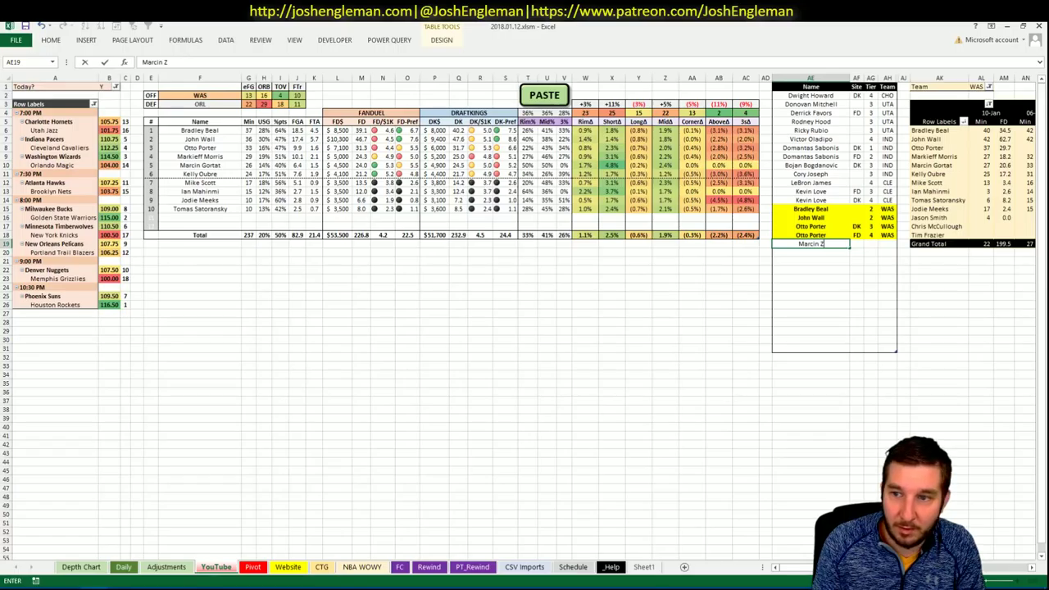
{"action": "key", "text": "BackSpace"}
{"action": "type", "text": "Gortat"}
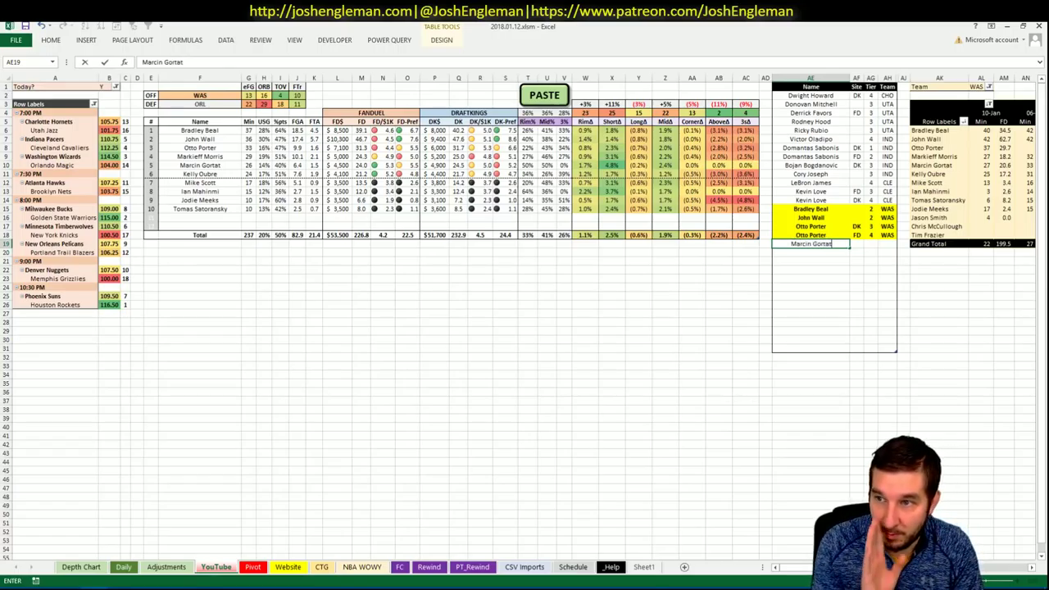
{"action": "key", "text": "Tab"}
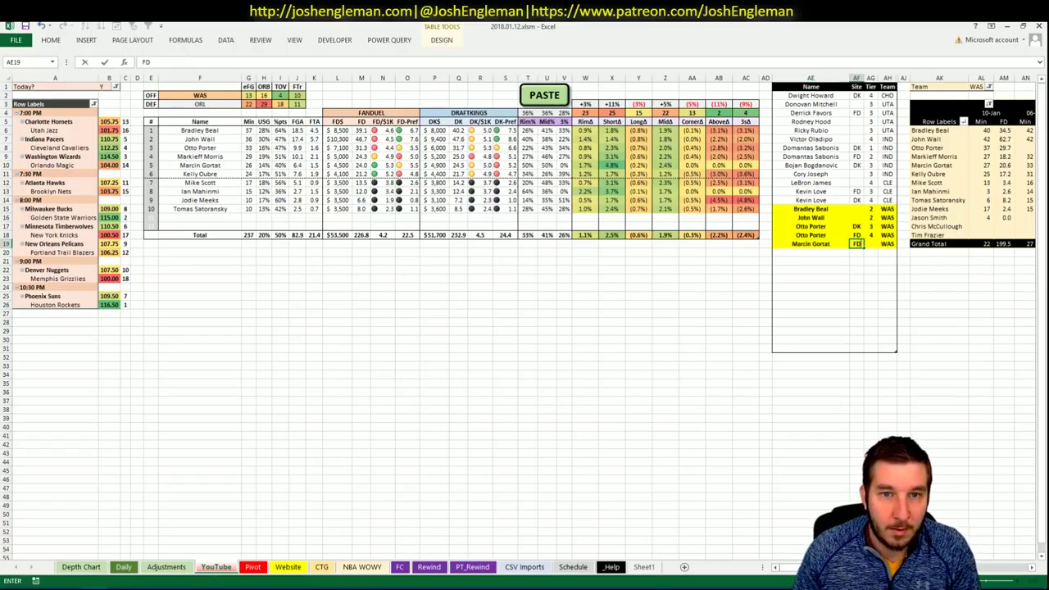
{"action": "type", "text": "FD"}
{"action": "key", "text": "Tab"}
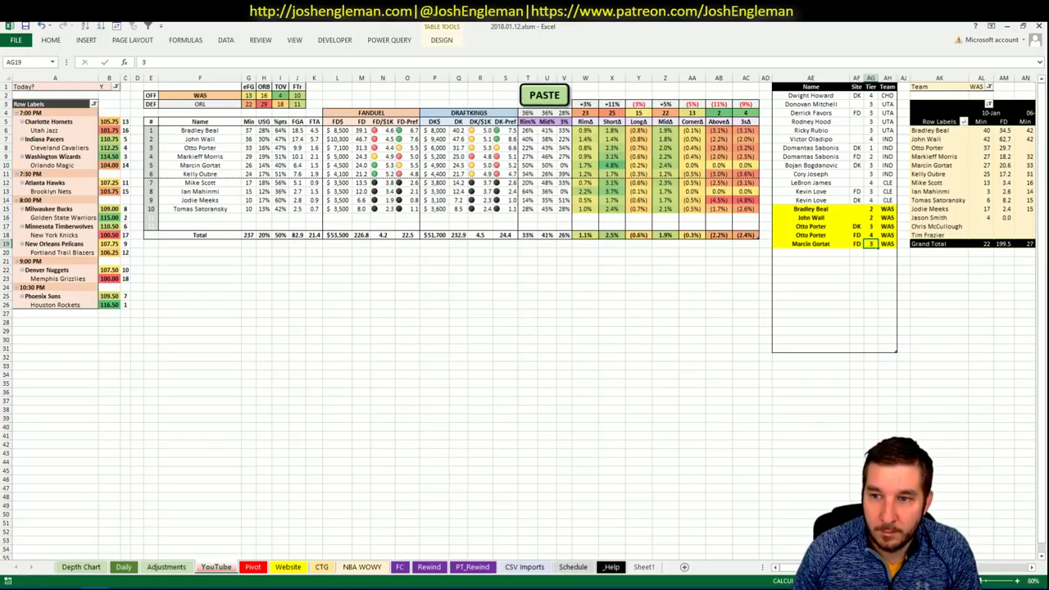
{"action": "key", "text": "Return"}
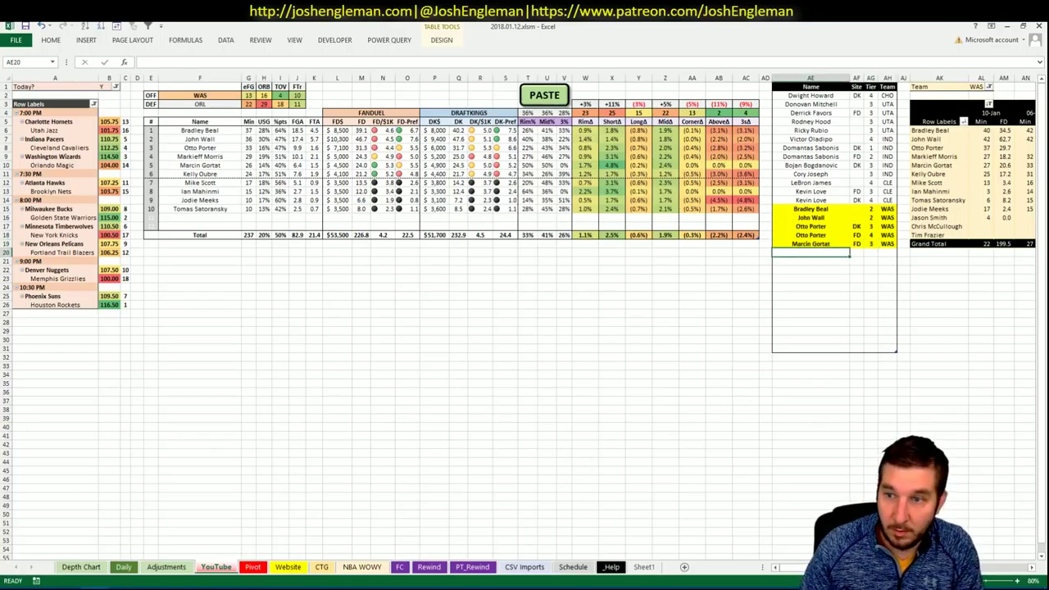
{"action": "key", "text": "Up"}
{"action": "key", "text": "Right"}
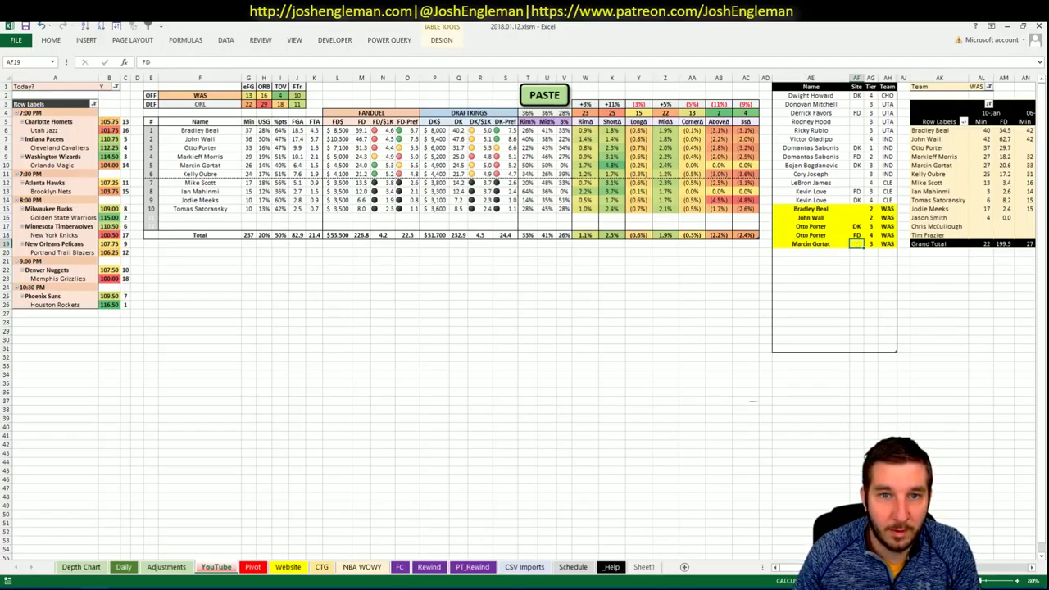
Add a second Marcin Gortat entry with site DK at tier 4
{"action": "left_click", "coordinate": [814, 252]}
{"action": "type", "text": "Marcin Gortat"}
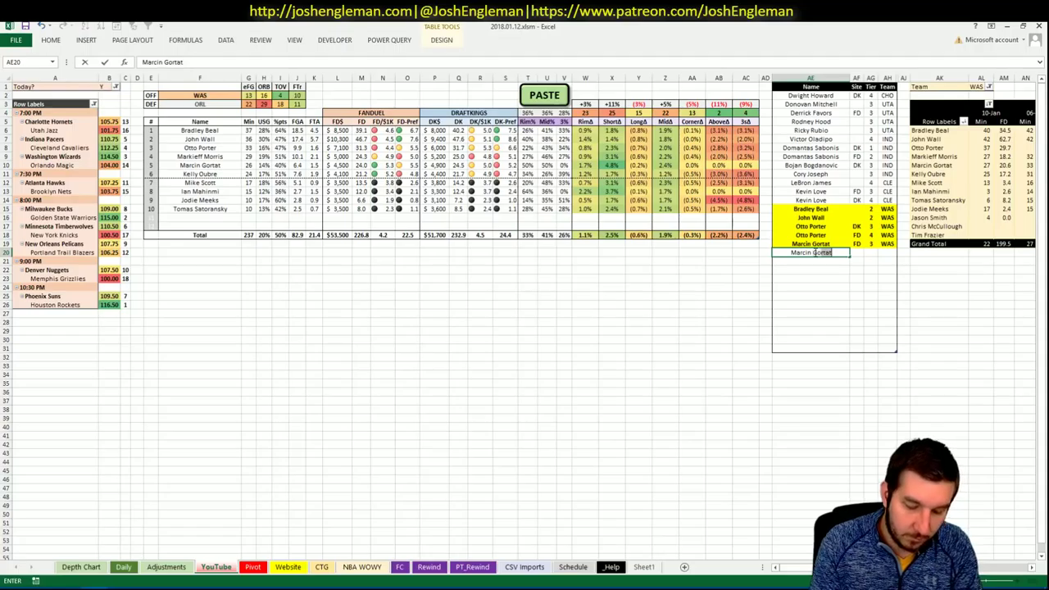
{"action": "key", "text": "Tab"}
{"action": "type", "text": "DK"}
{"action": "key", "text": "Tab"}
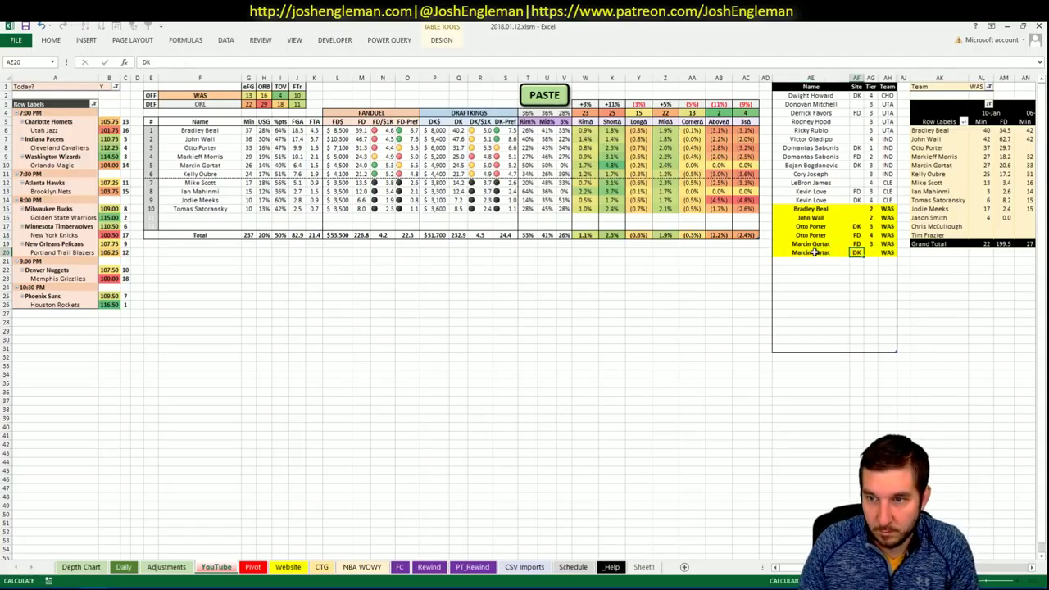
{"action": "type", "text": "4"}
{"action": "key", "text": "Return"}
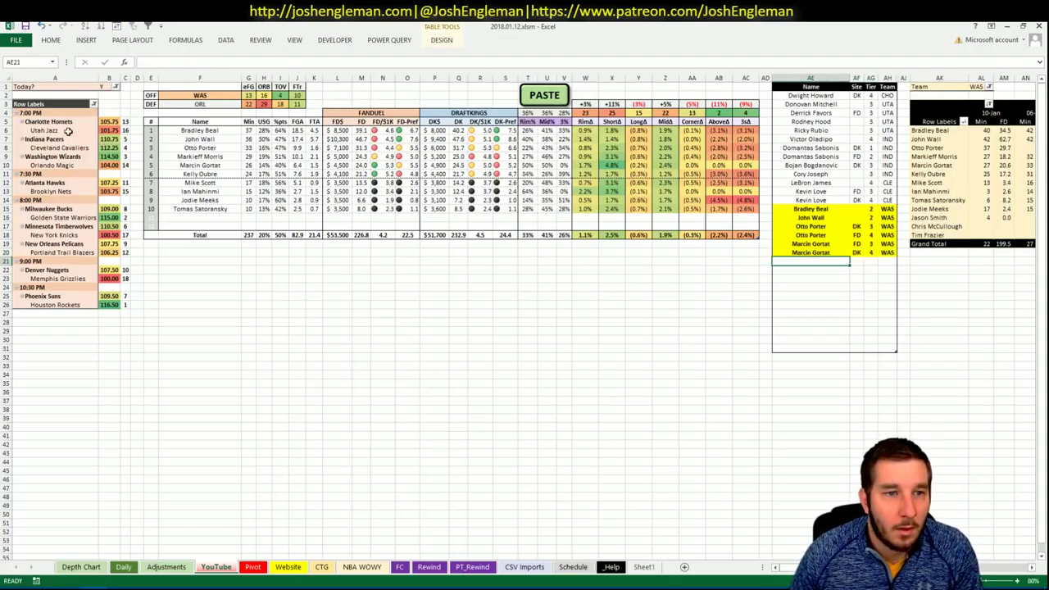
Change the matchup sheet's offense team from WAS to ORL, then leave the workbook
{"action": "left_click", "coordinate": [206, 96]}
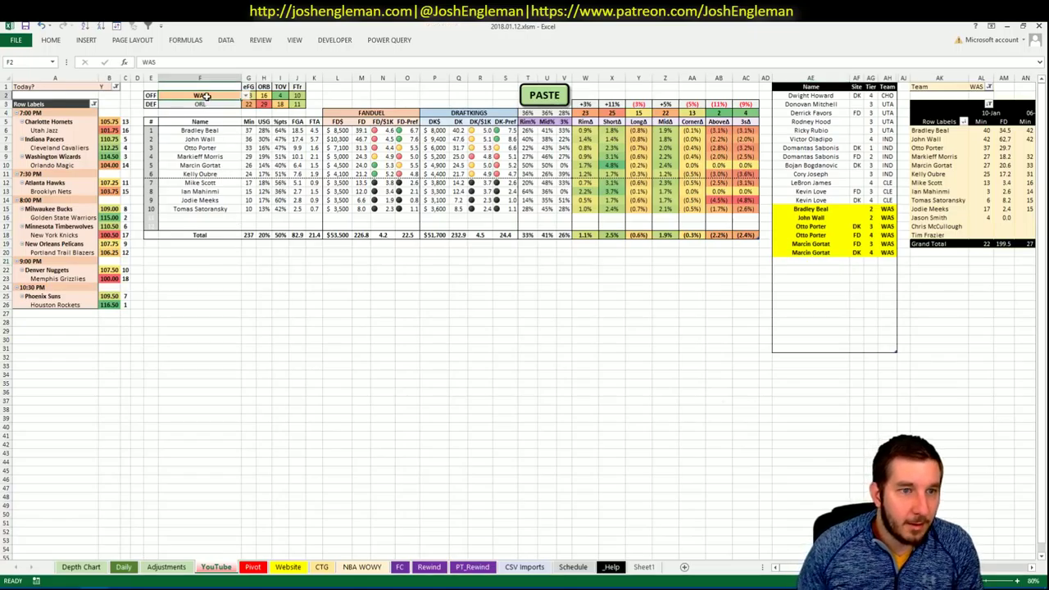
{"action": "type", "text": "ORL"}
{"action": "key", "text": "ctrl+Return"}
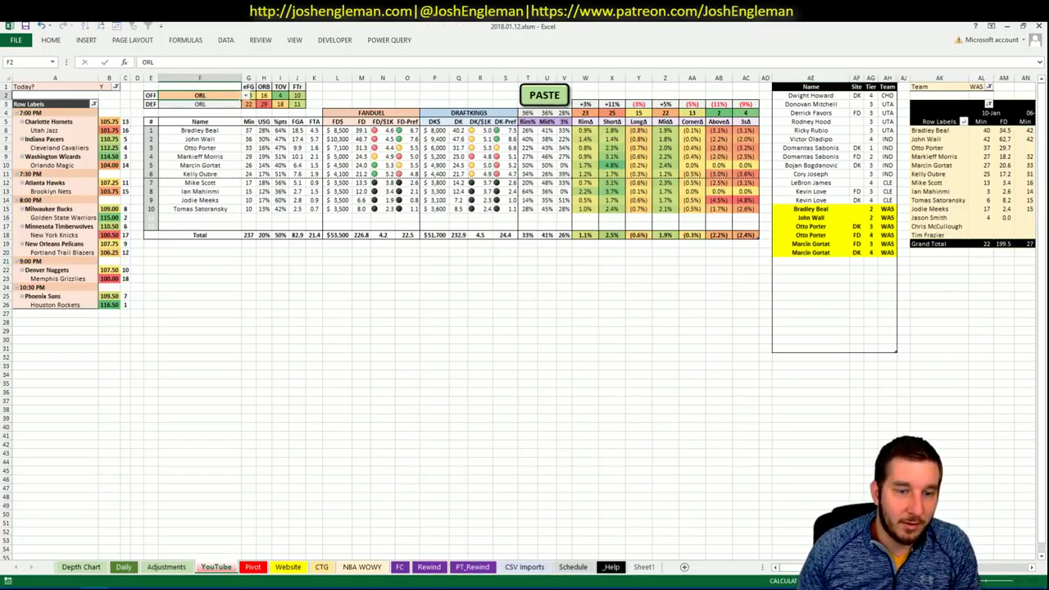
{"action": "left_click", "coordinate": [39, 581]}
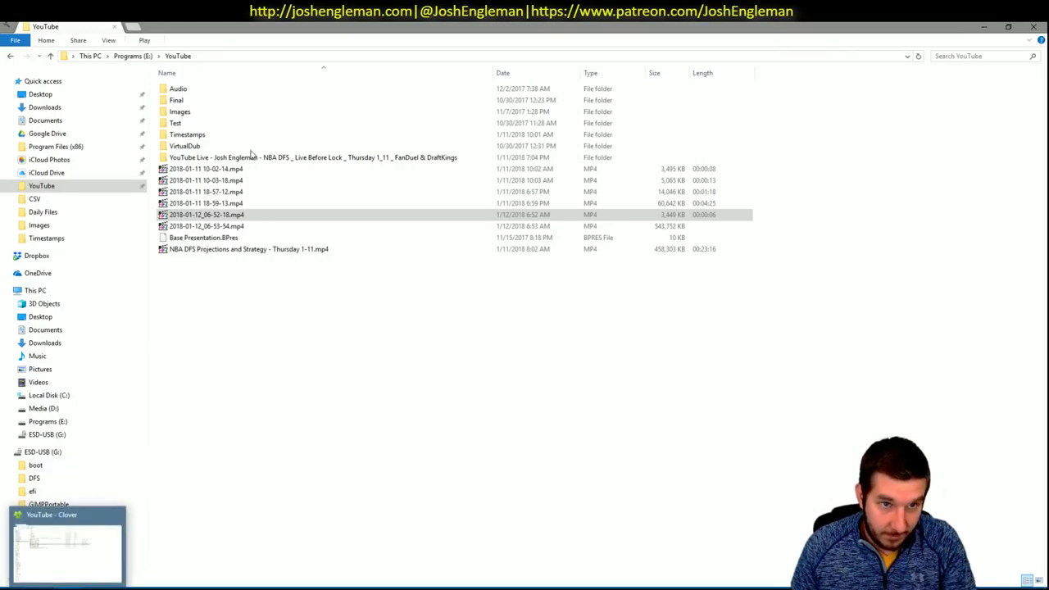
Search 'magic' on Cleaning the Glass to open the Orlando Magic team page
{"action": "left_click", "coordinate": [49, 582]}
{"action": "left_click", "coordinate": [317, 28]}
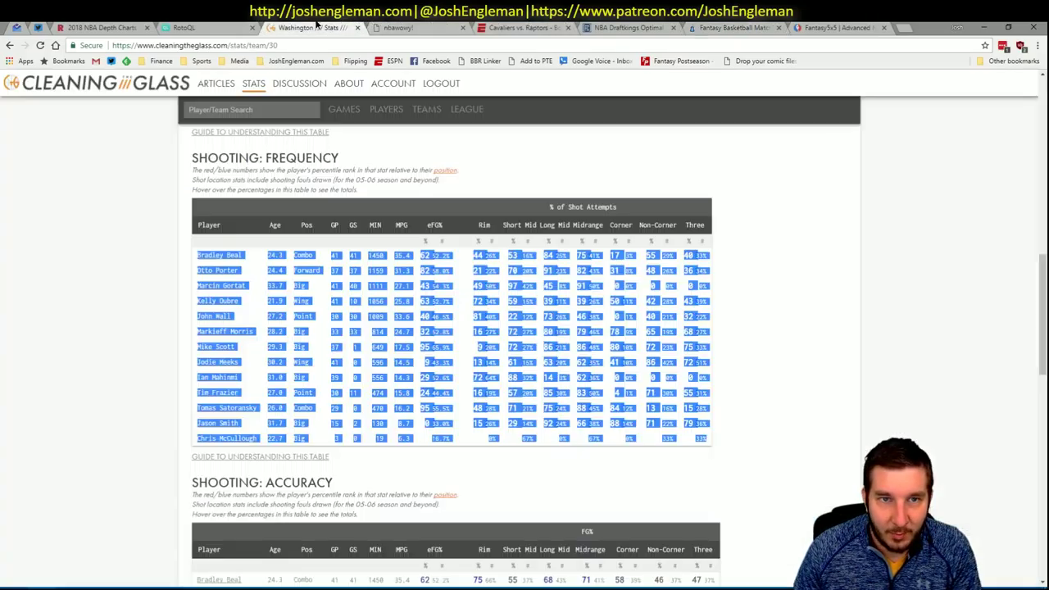
{"action": "left_click", "coordinate": [262, 110]}
{"action": "type", "text": "magic"}
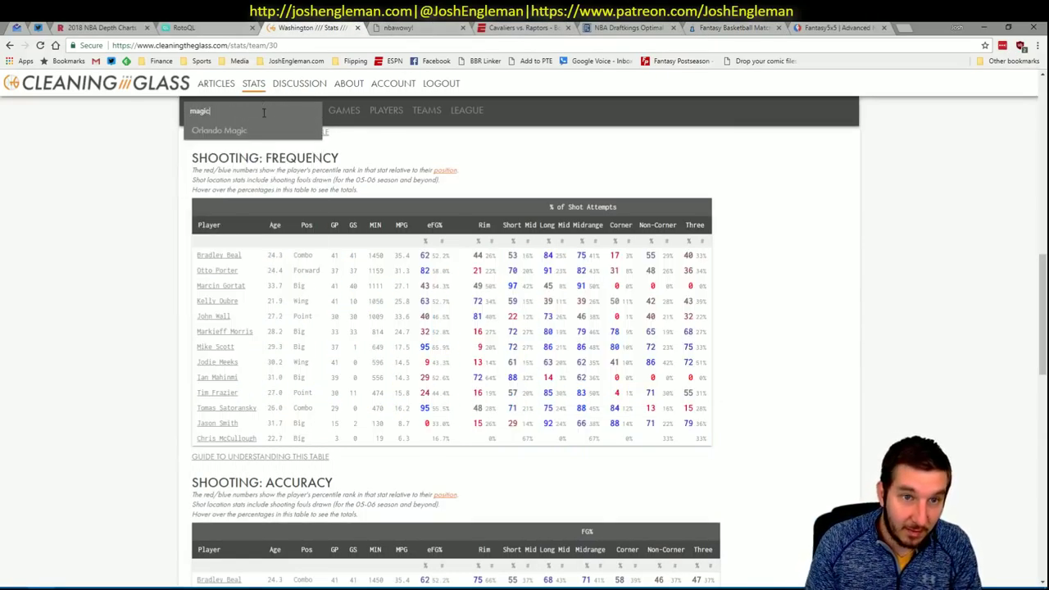
{"action": "key", "text": "Return"}
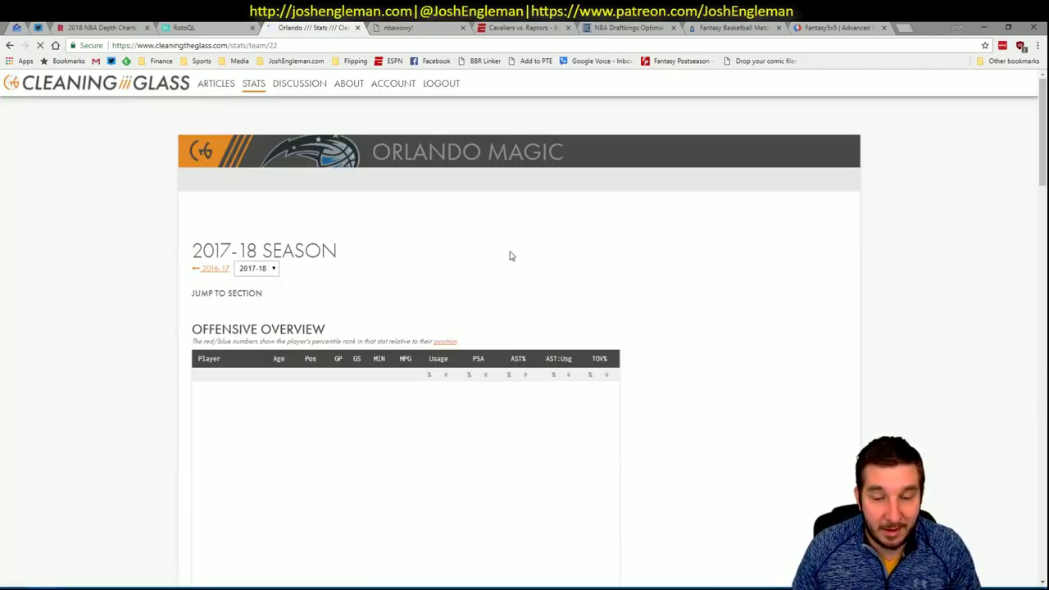
Select and copy the Magic Shooting Frequency player rows, then switch back to Excel
{"action": "scroll", "coordinate": [672, 476], "scroll_direction": "down", "scroll_amount": 3}
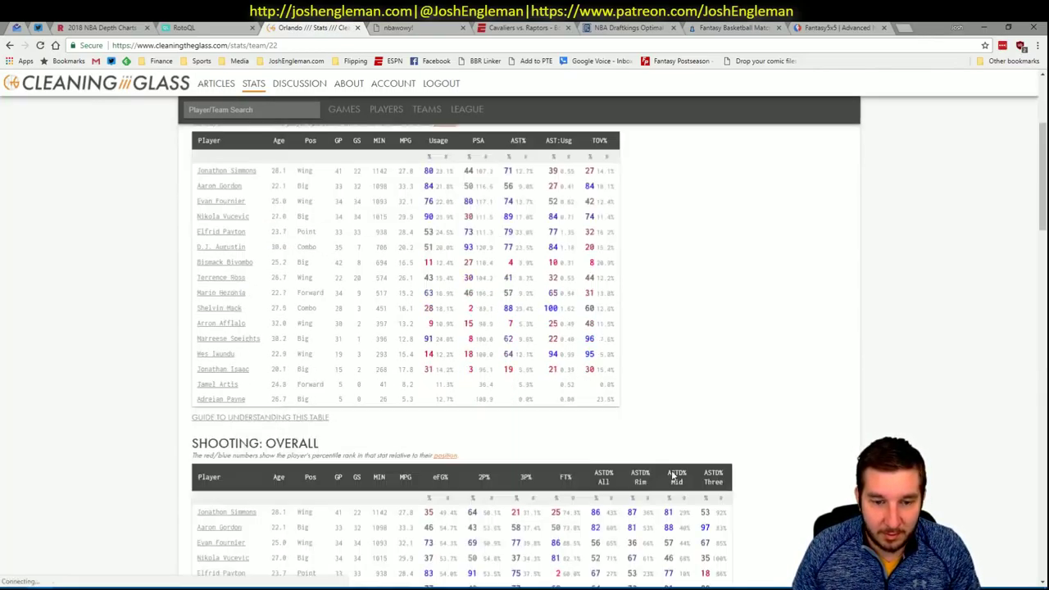
{"action": "scroll", "coordinate": [673, 476], "scroll_direction": "down", "scroll_amount": 8}
{"action": "left_click_drag", "start_coordinate": [713, 516], "coordinate": [205, 282]}
{"action": "key", "text": "alt+Tab"}
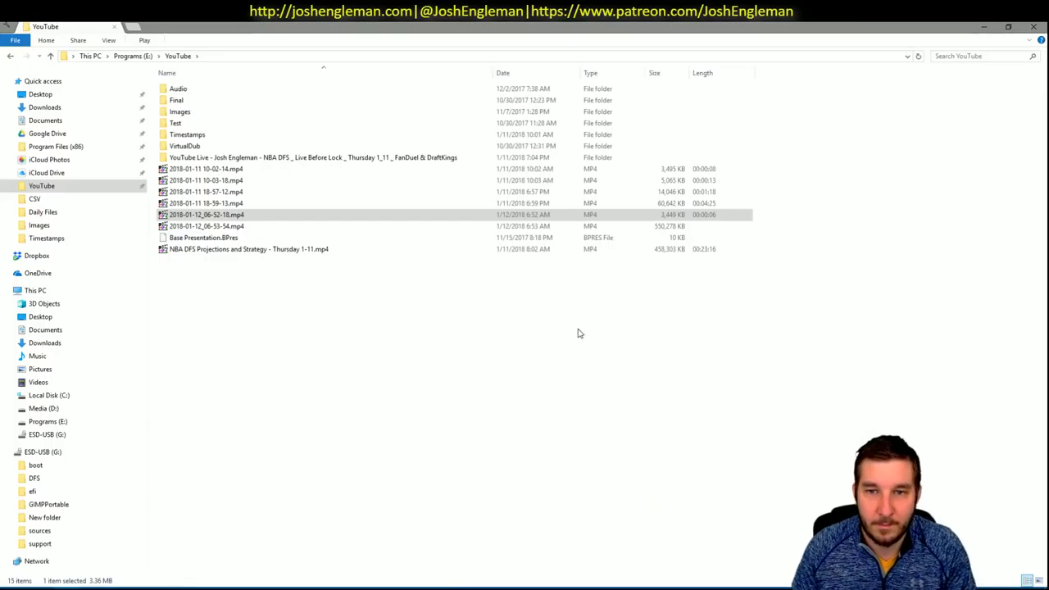
{"action": "key", "text": "alt+Tab"}
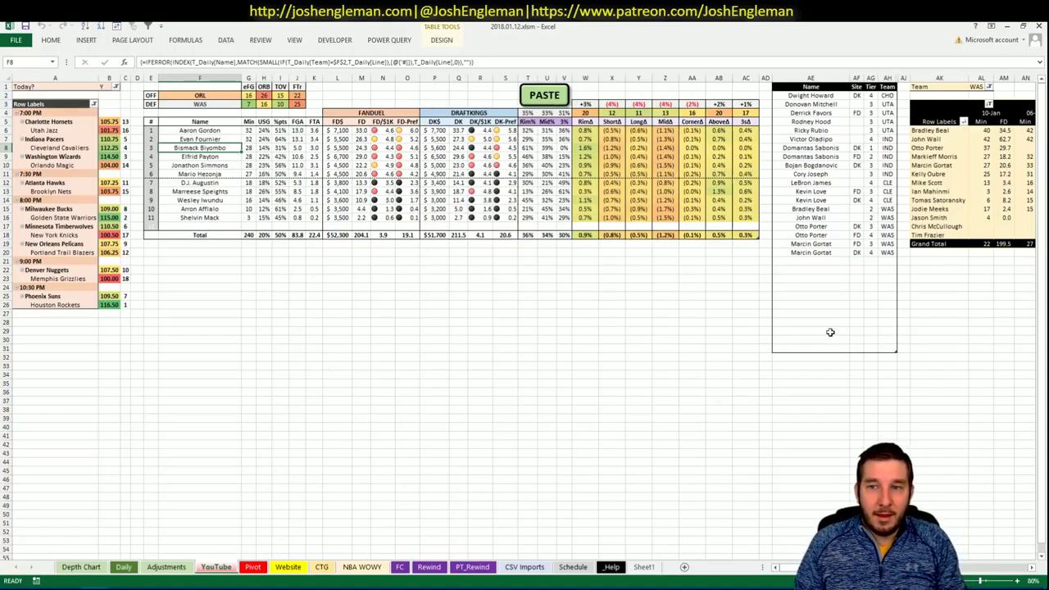
Sort the shortlist table through Data > Sort
{"action": "left_click", "coordinate": [832, 219]}
{"action": "key", "text": "alt+a"}
{"action": "key", "text": "s"}
{"action": "key", "text": "s"}
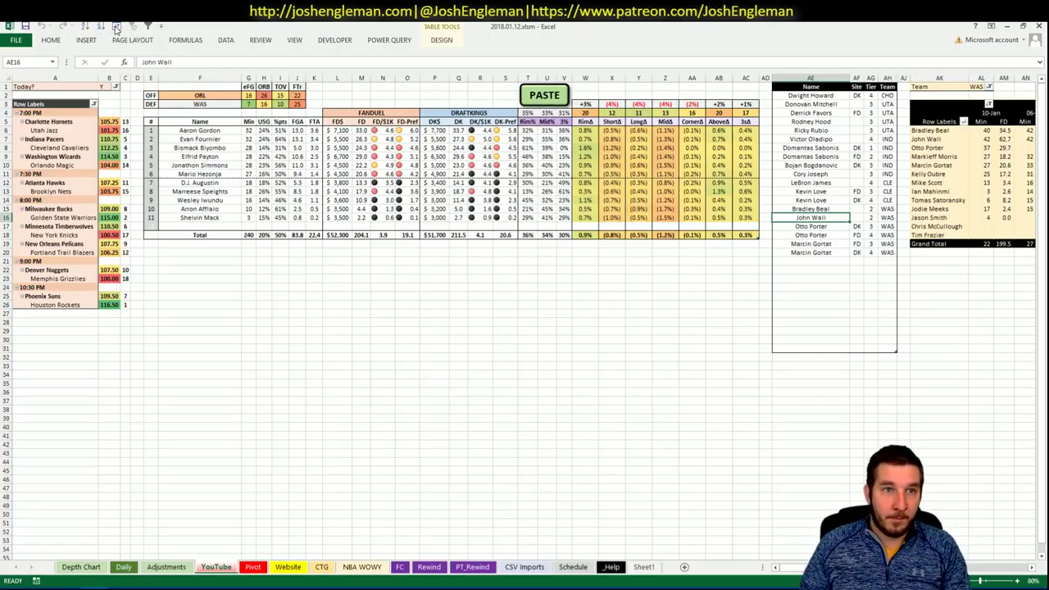
{"action": "left_click", "coordinate": [445, 409]}
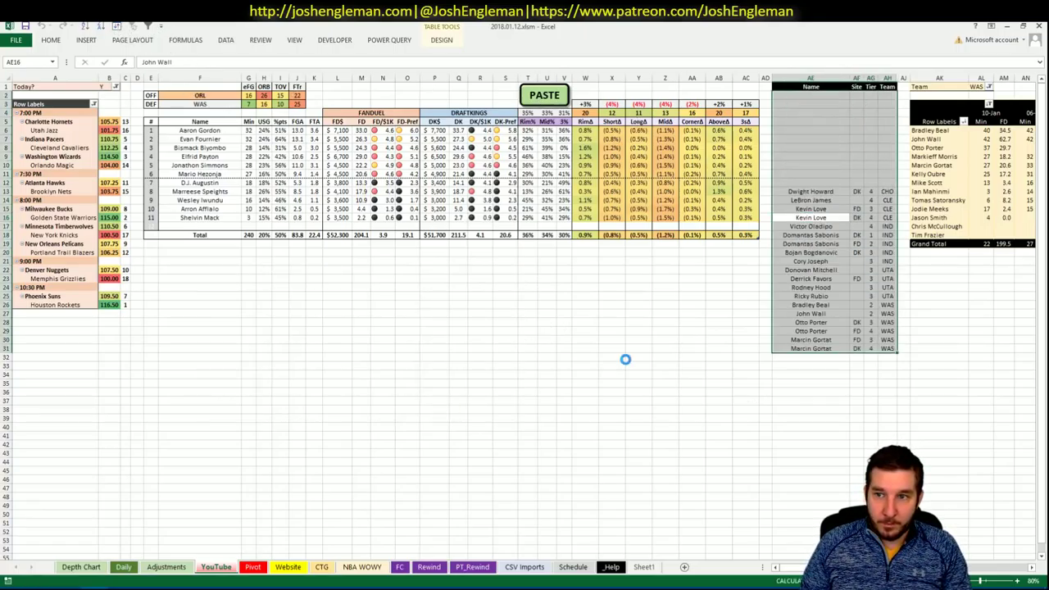
{"action": "left_click", "coordinate": [663, 342]}
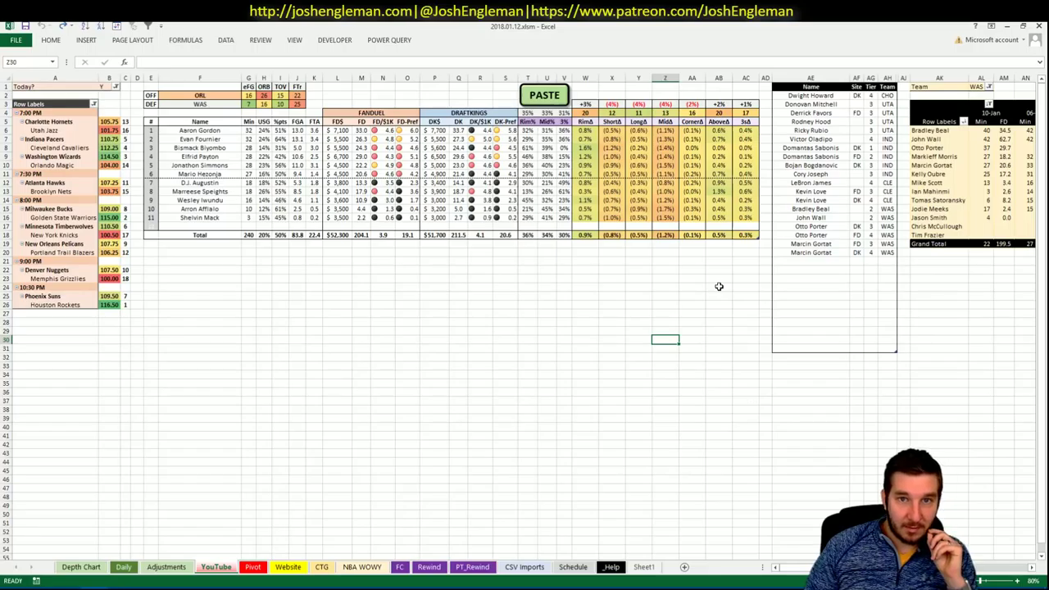
Add Aaron Gordon to the shortlist at tier 3
{"action": "left_click", "coordinate": [821, 260]}
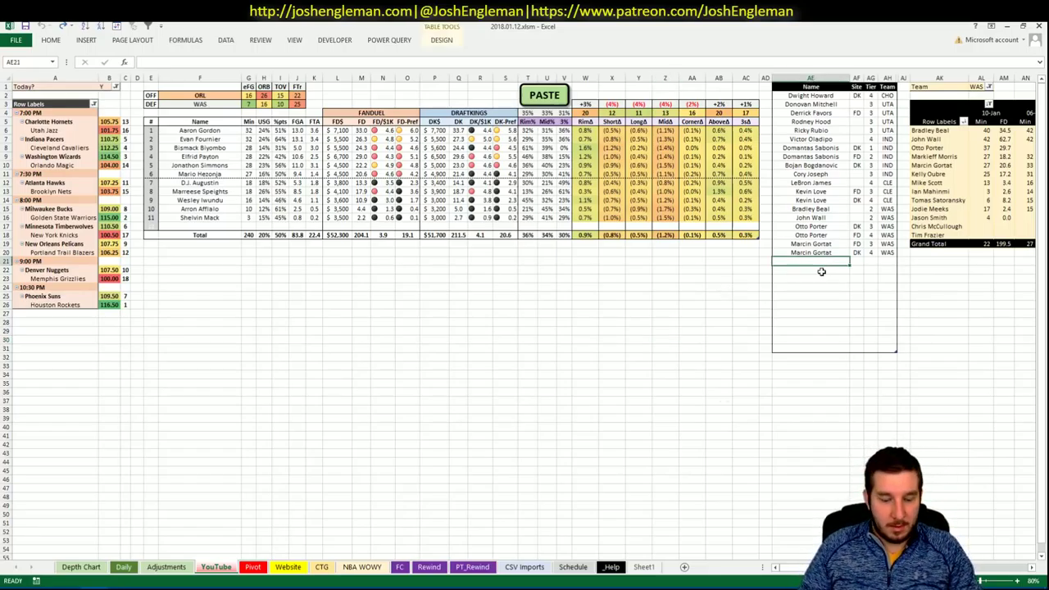
{"action": "type", "text": "Aaron Go"}
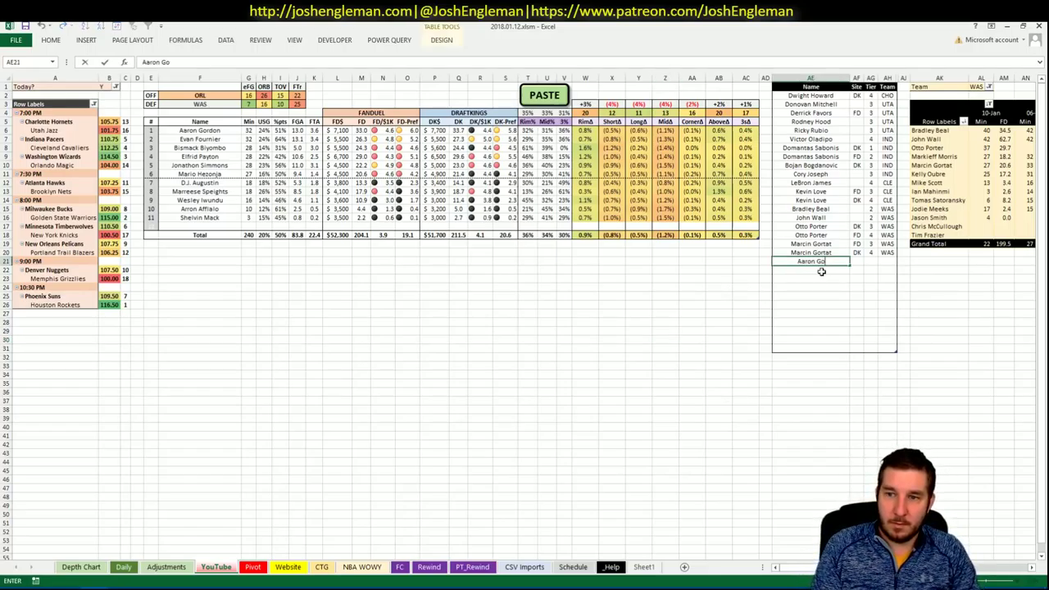
{"action": "type", "text": "rdon"}
{"action": "key", "text": "Tab"}
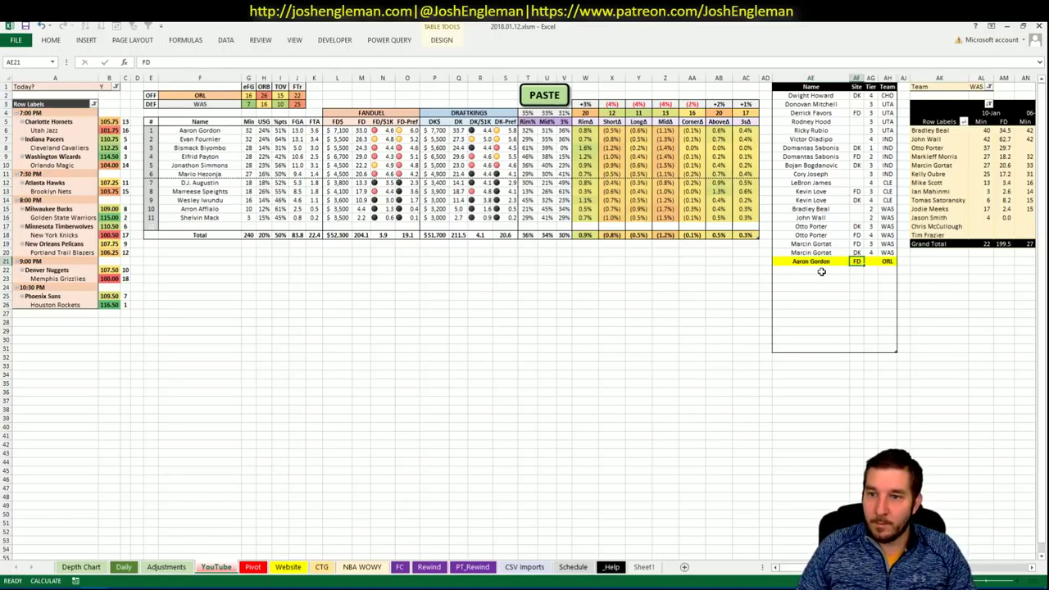
{"action": "key", "text": "Return"}
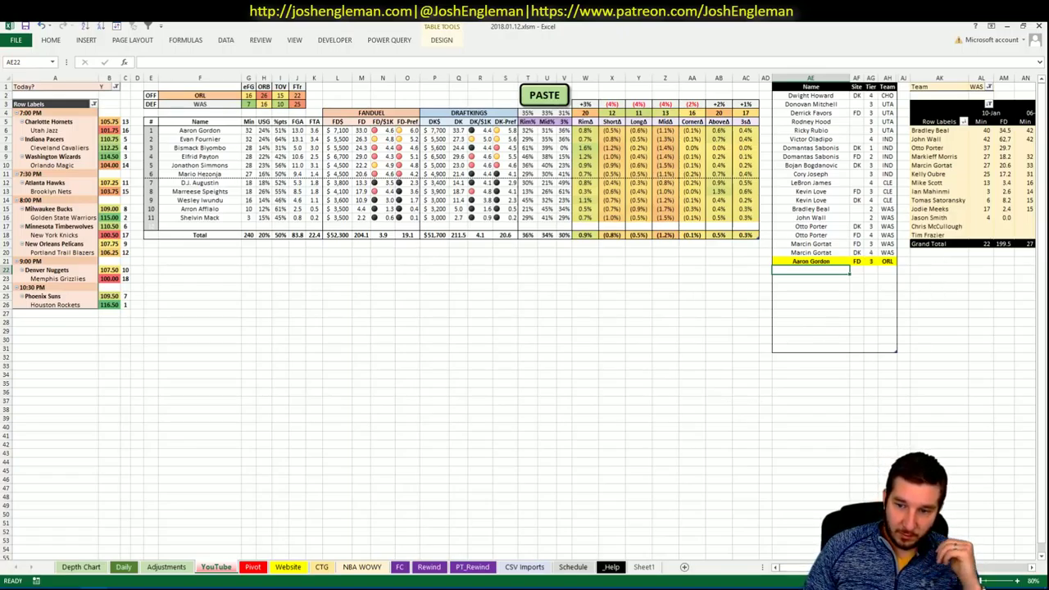
Set the minutes pivot's team filter to ORL
{"action": "scroll", "coordinate": [618, 86], "scroll_direction": "right", "scroll_amount": 5}
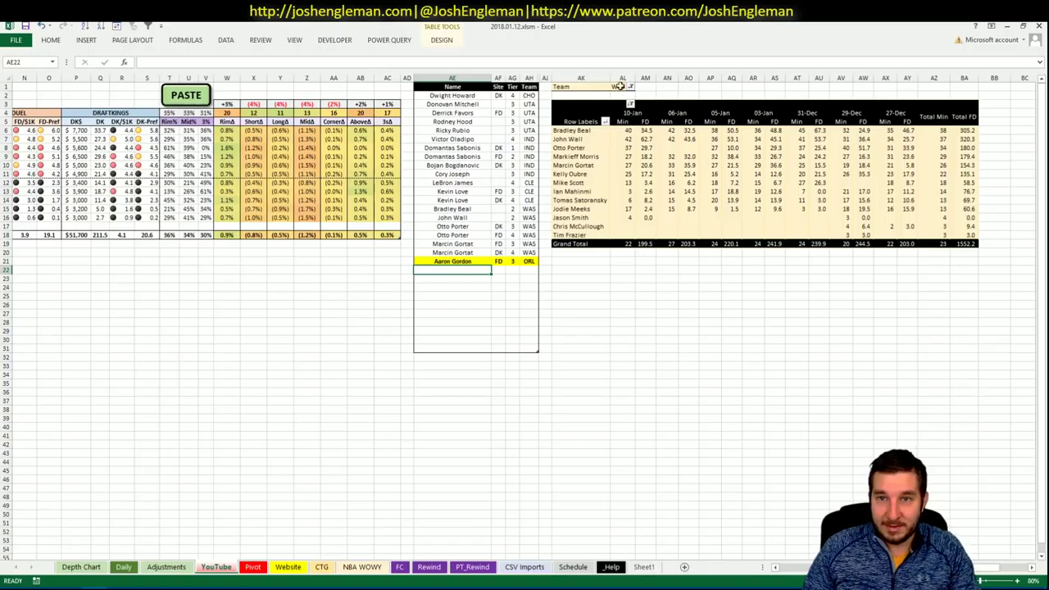
{"action": "left_click", "coordinate": [618, 86]}
{"action": "type", "text": "ORL"}
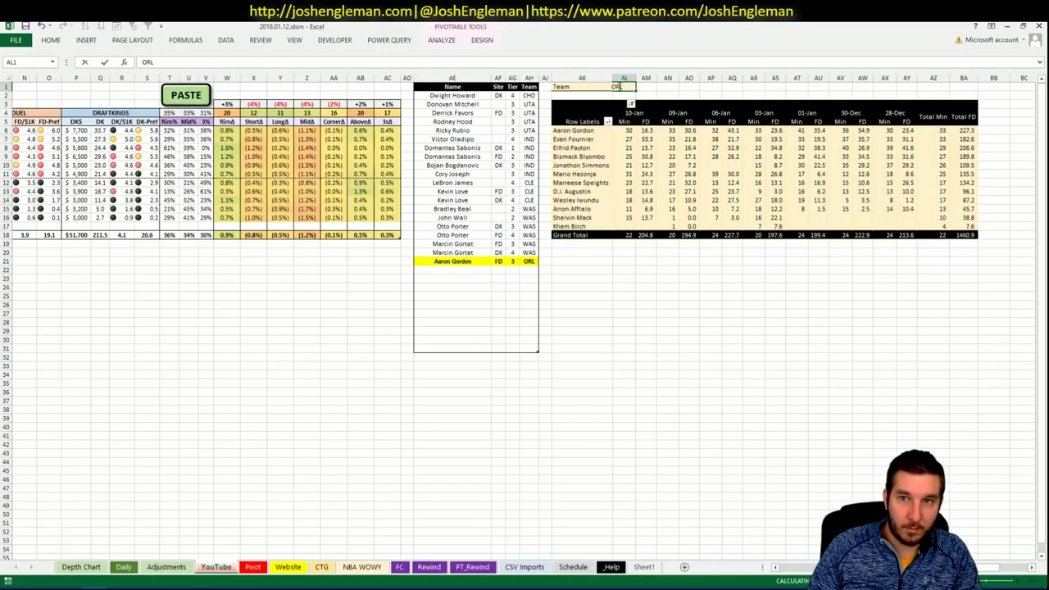
{"action": "key", "text": "Return"}
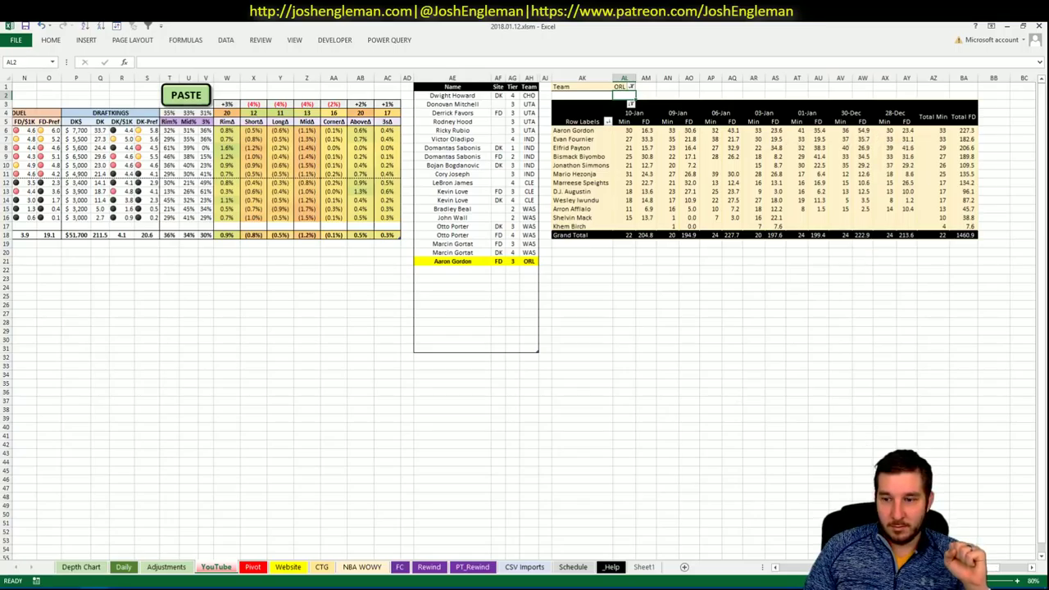
{"action": "left_click_drag", "start_coordinate": [992, 567], "coordinate": [786, 567]}
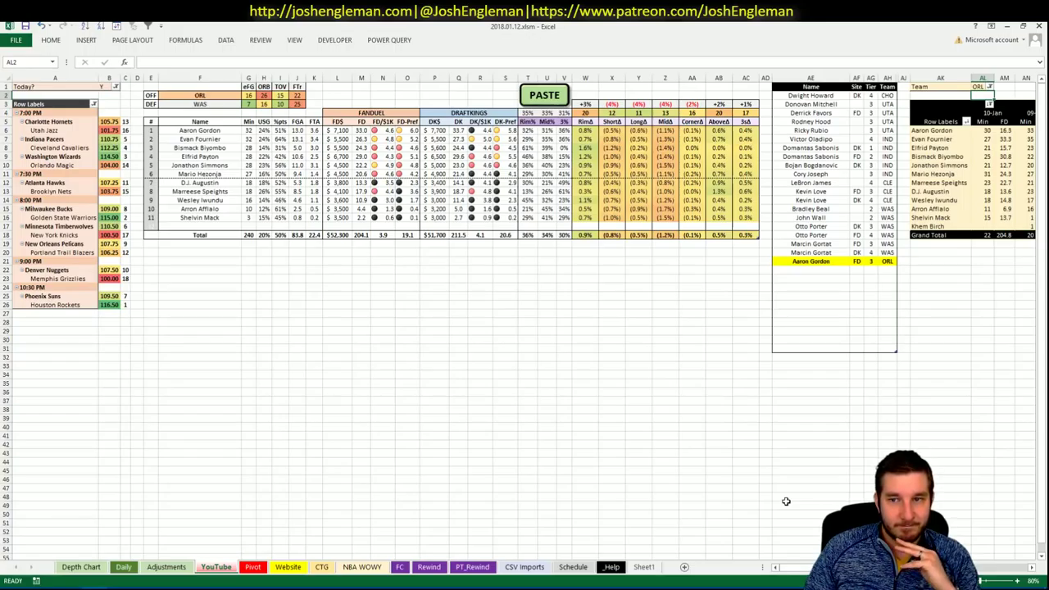
Add Evan Fournier to the shortlist at tier 4
{"action": "left_click", "coordinate": [812, 270]}
{"action": "type", "text": "Evan Fournier"}
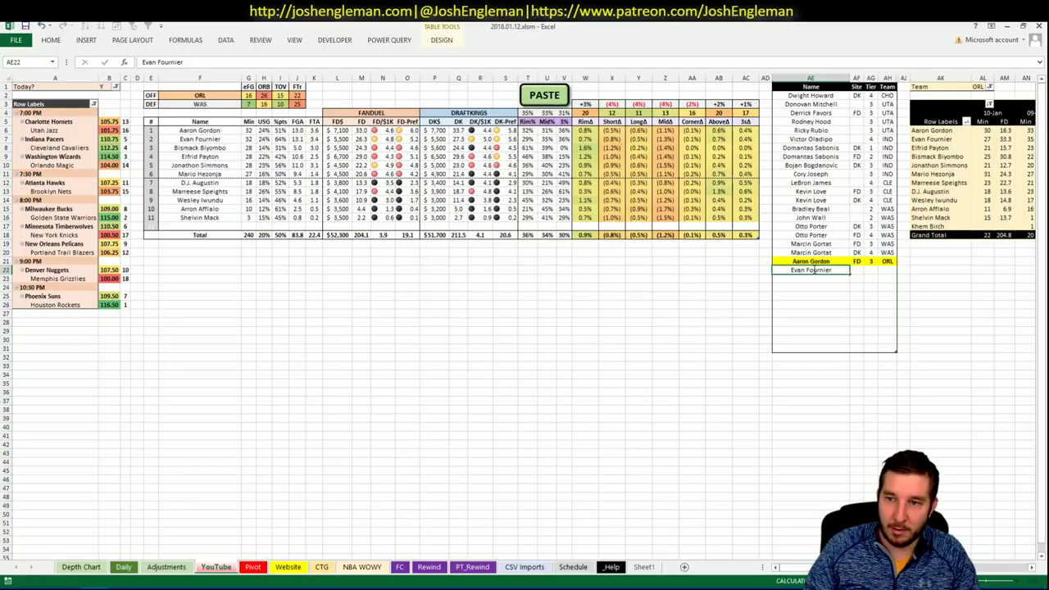
{"action": "key", "text": "Tab"}
{"action": "key", "text": "Tab"}
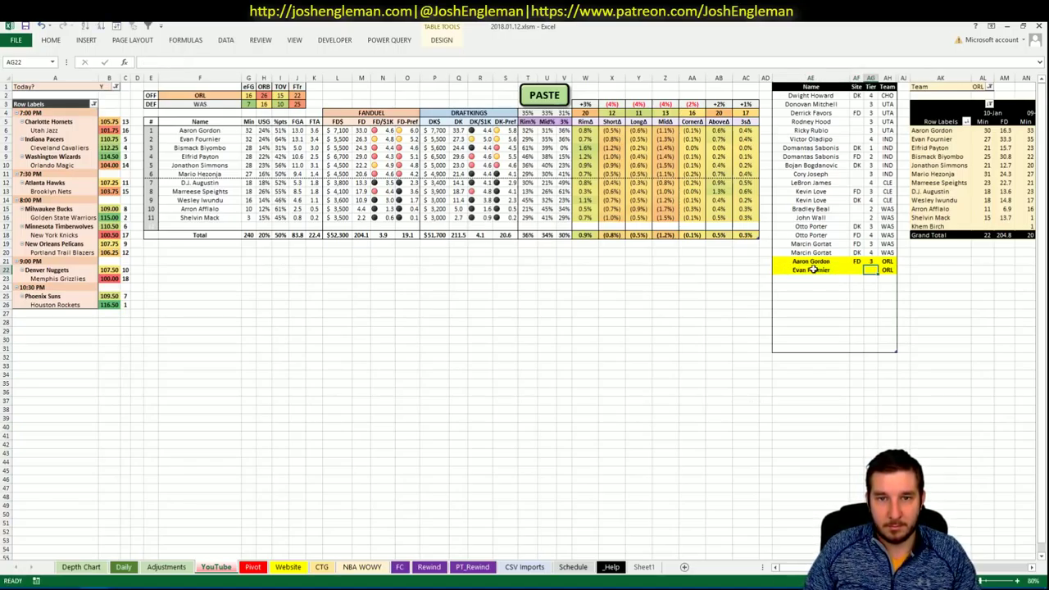
{"action": "type", "text": "4"}
{"action": "key", "text": "Return"}
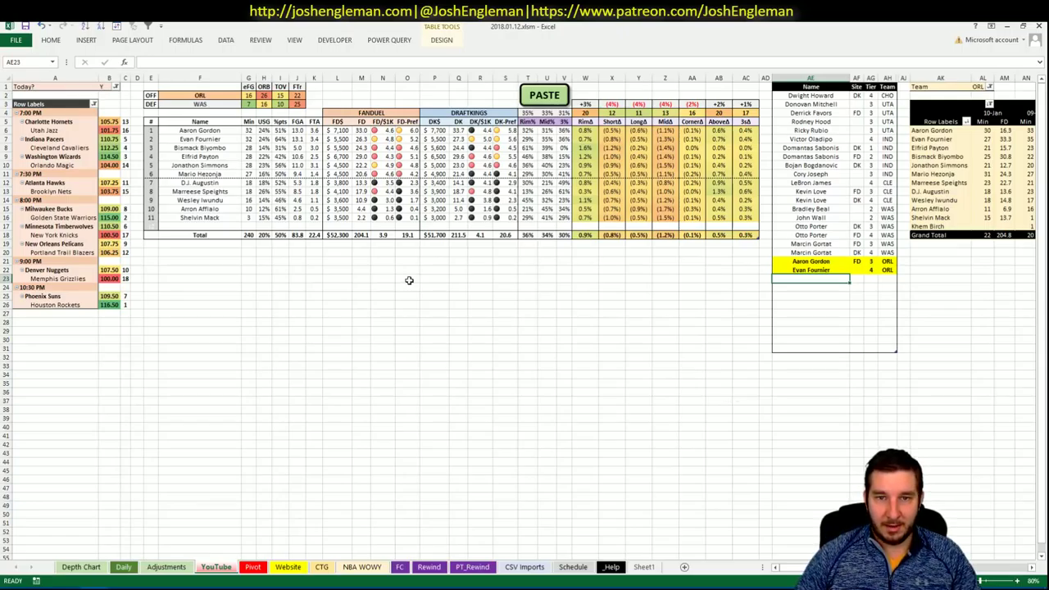
Set offense team cell F2 to ATL so the matchup shows Hawks against BRK
{"action": "left_click", "coordinate": [221, 96]}
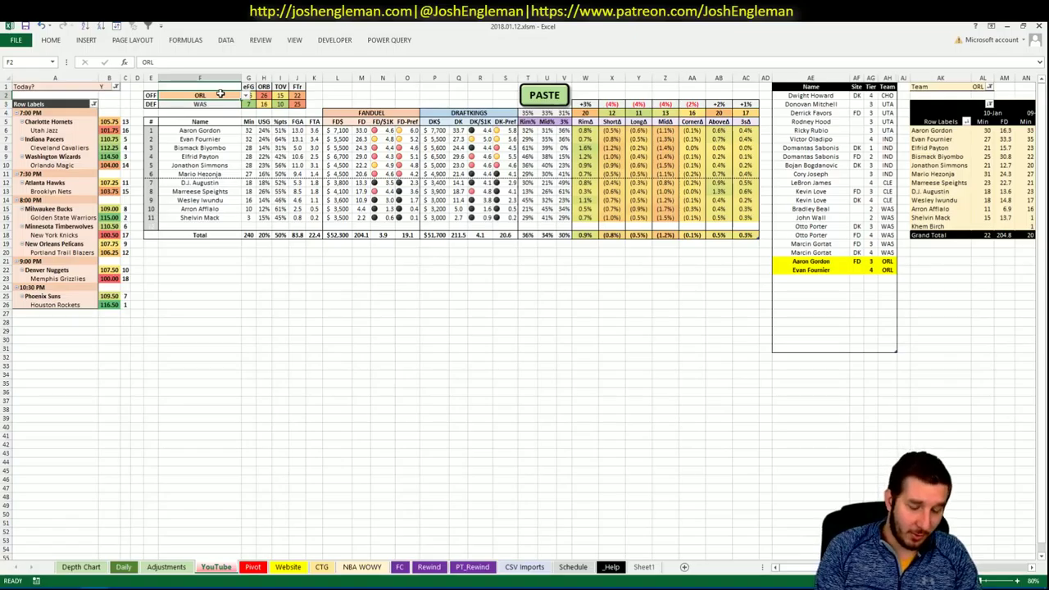
{"action": "type", "text": "A"}
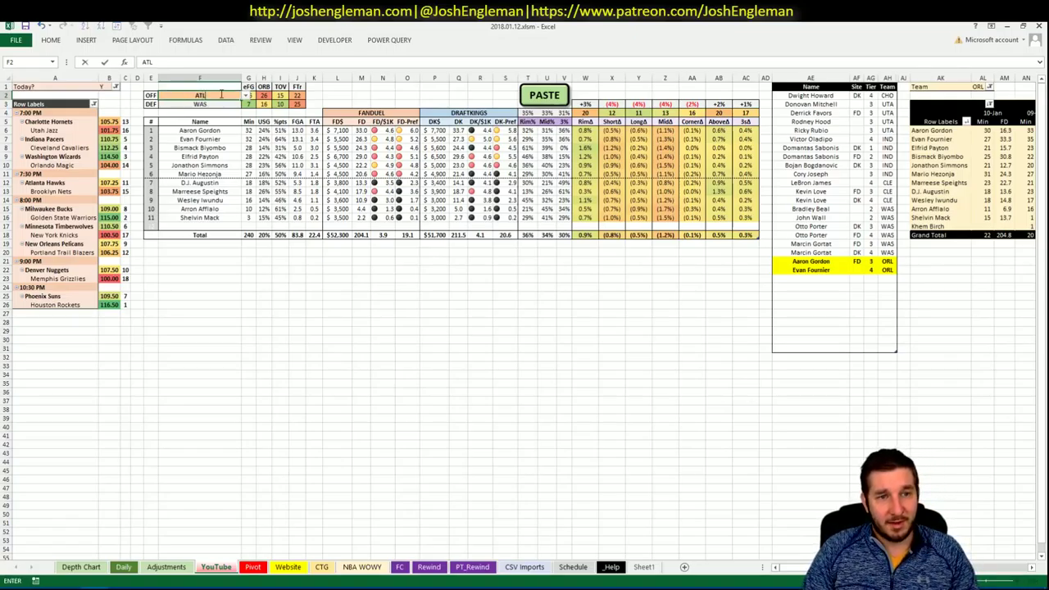
{"action": "type", "text": "TL"}
{"action": "key", "text": "Return"}
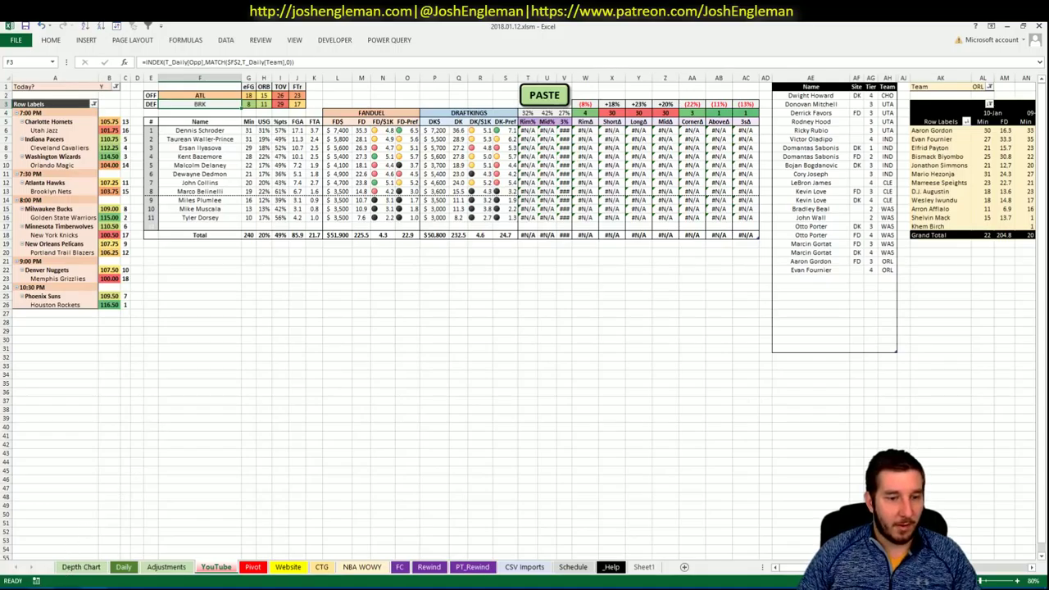
Search 'hawks' on Cleaning the Glass to open the Atlanta Hawks team page
{"action": "mouse_move", "coordinate": [57, 589]}
{"action": "left_click", "coordinate": [57, 545]}
{"action": "left_click", "coordinate": [234, 115]}
{"action": "type", "text": "hawks"}
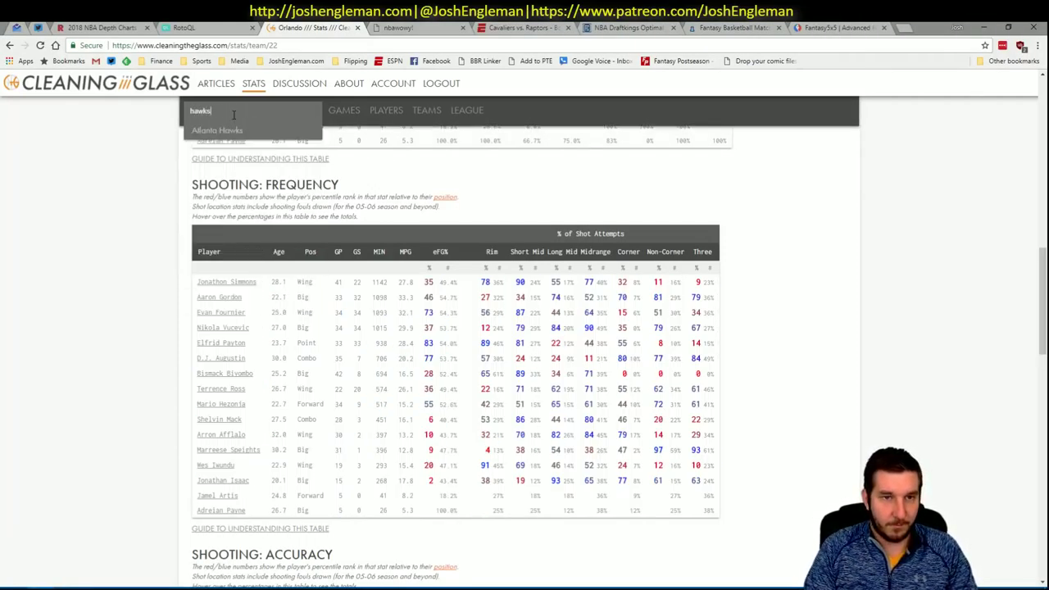
{"action": "key", "text": "Return"}
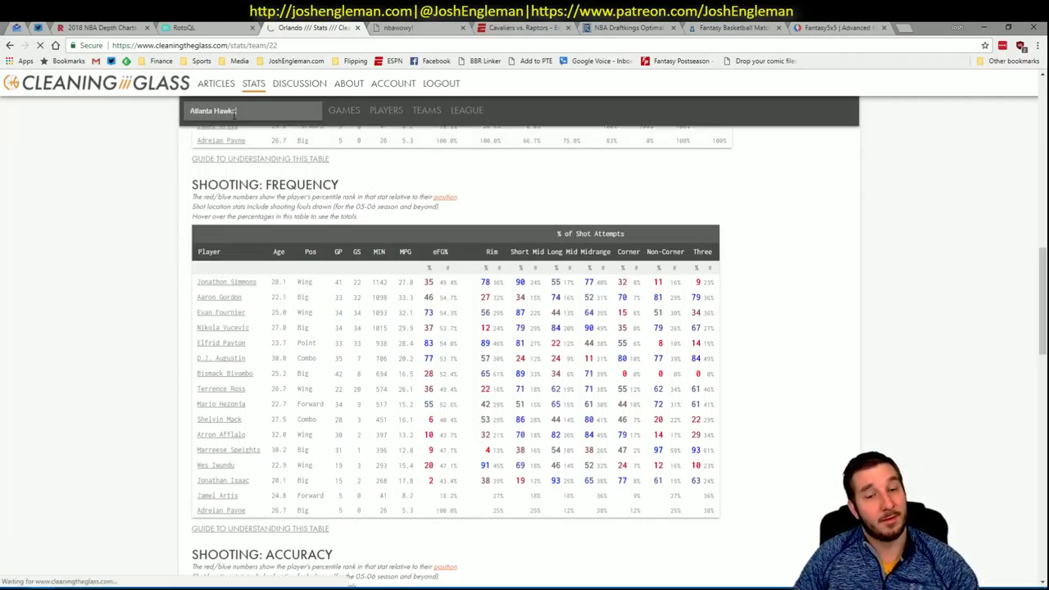
In Fantasy Cruncher's DraftKings pool, filter to power forwards and check Dennis Schroder's games versus BKN
{"action": "left_click", "coordinate": [634, 28]}
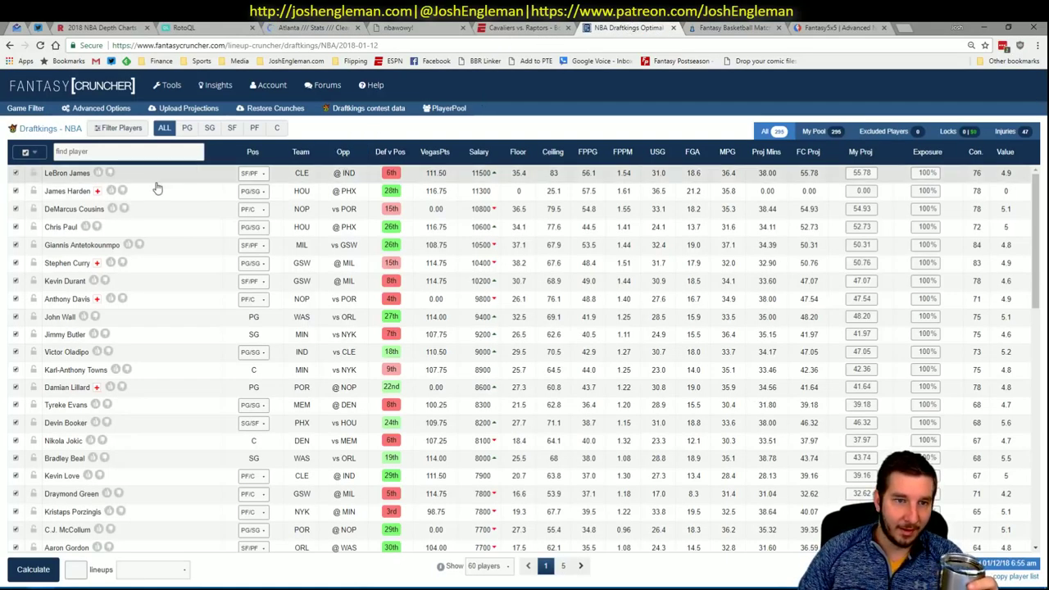
{"action": "left_click", "coordinate": [254, 128]}
{"action": "scroll", "coordinate": [270, 254], "scroll_direction": "down", "scroll_amount": 3}
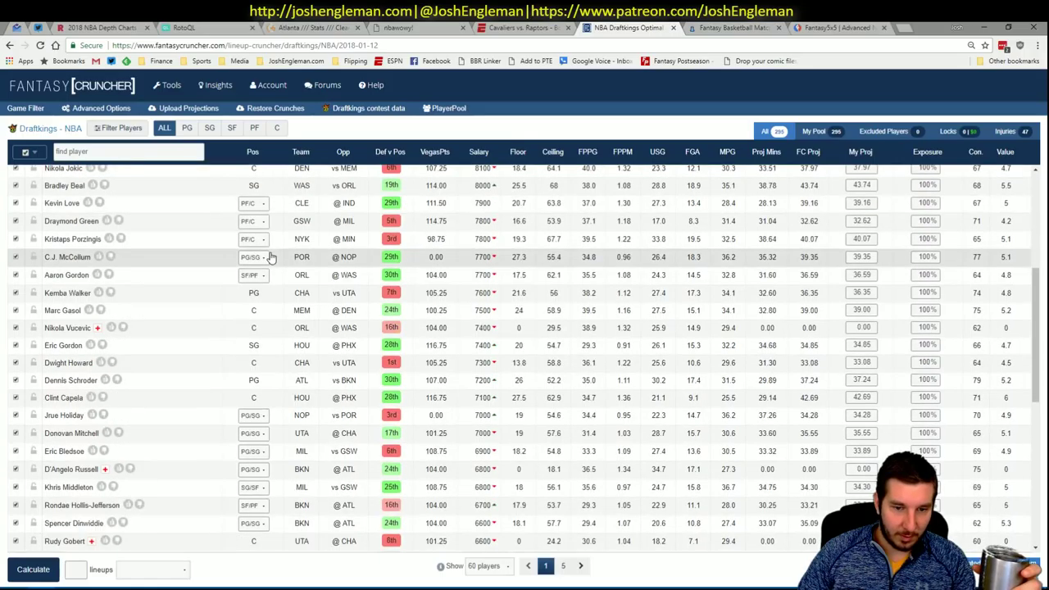
{"action": "left_click", "coordinate": [86, 381]}
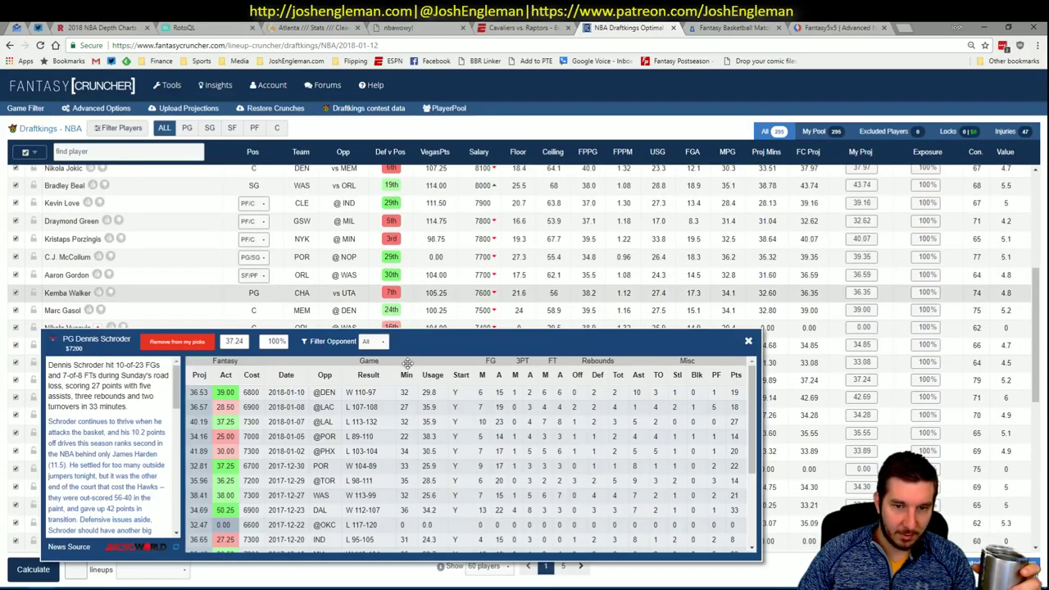
{"action": "left_click", "coordinate": [375, 342]}
{"action": "left_click", "coordinate": [373, 366]}
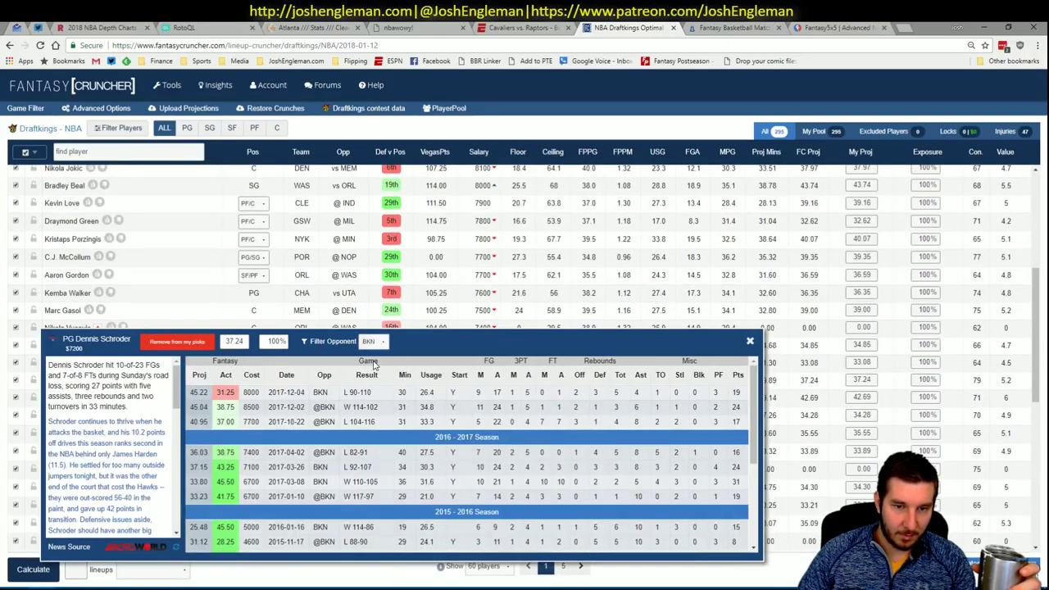
{"action": "left_click", "coordinate": [749, 341]}
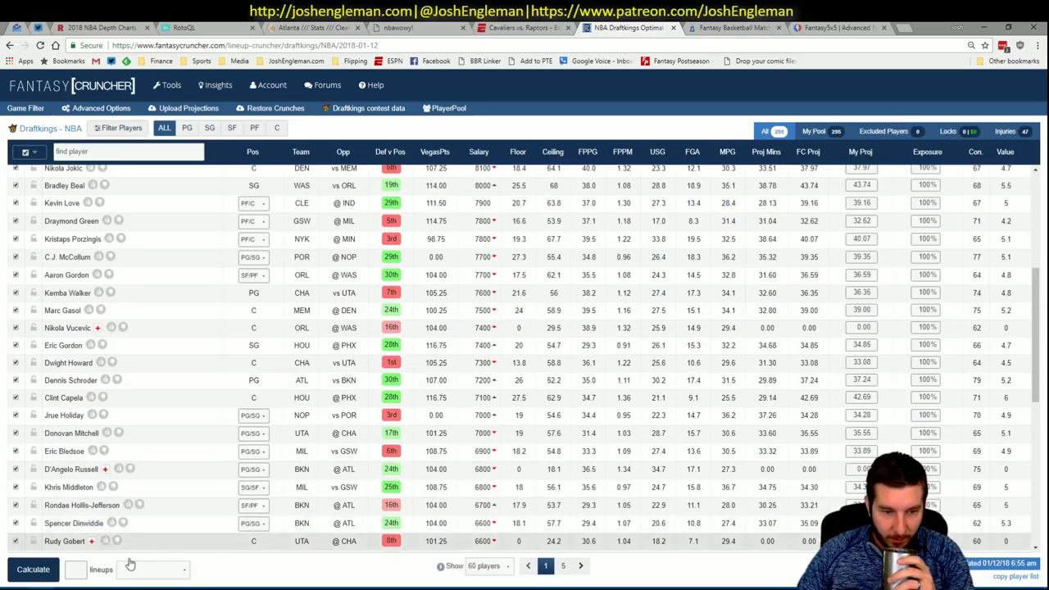
Copy the Hawks Shooting: Frequency table and paste it into Excel's matchup sheet
{"action": "key", "text": "alt+Tab"}
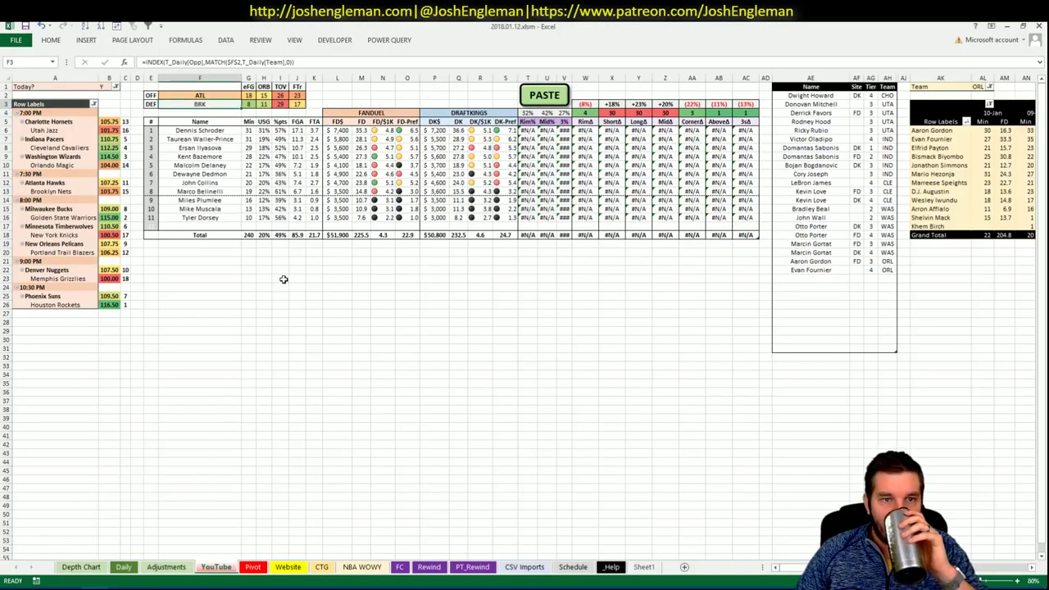
{"action": "key", "text": "alt+Tab"}
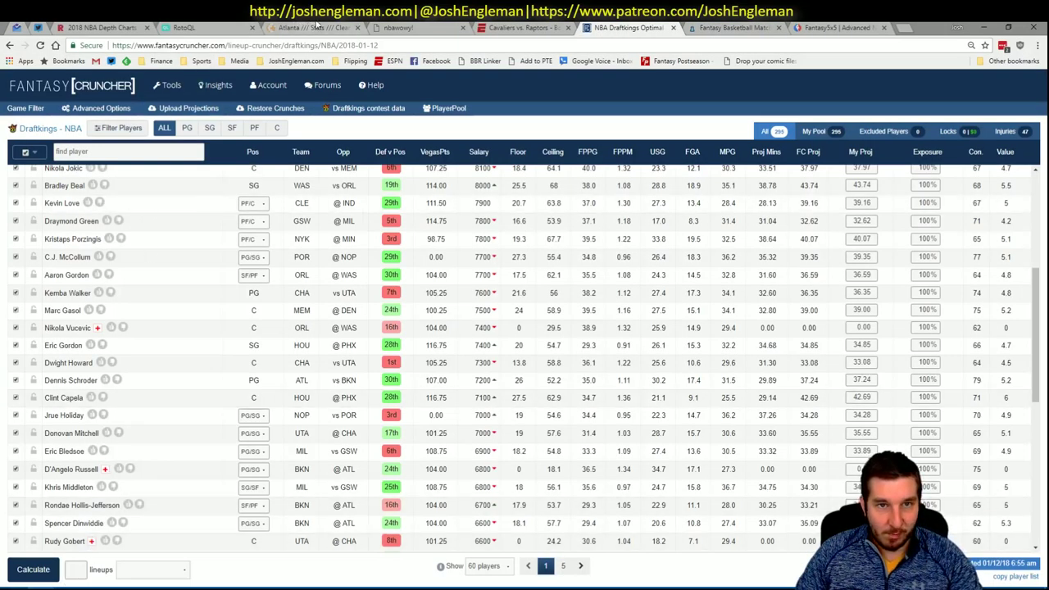
{"action": "left_click", "coordinate": [316, 27]}
{"action": "scroll", "coordinate": [363, 304], "scroll_direction": "down", "scroll_amount": 6}
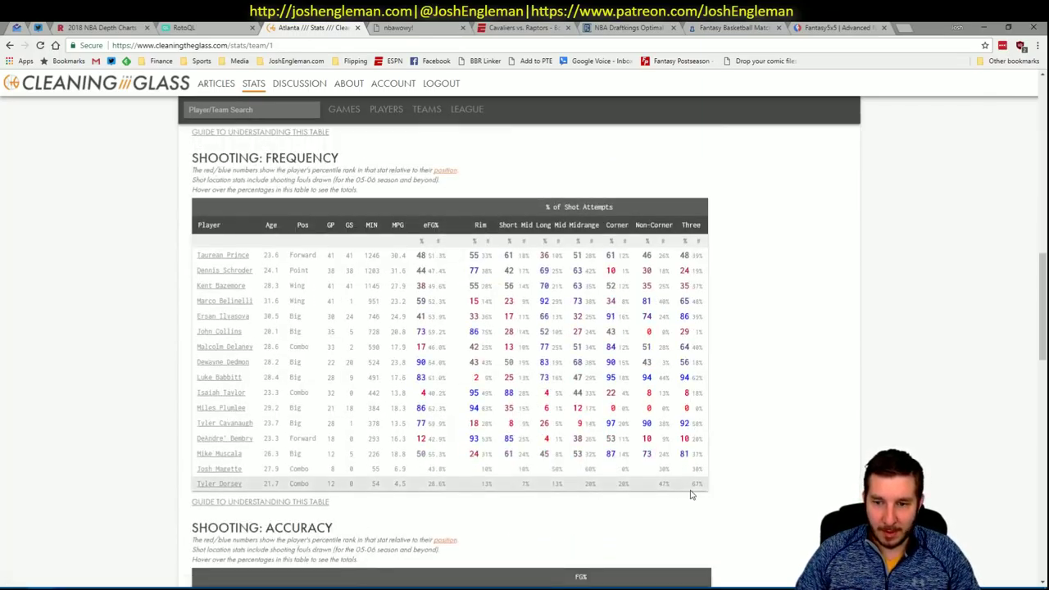
{"action": "left_click_drag", "start_coordinate": [705, 485], "coordinate": [195, 260]}
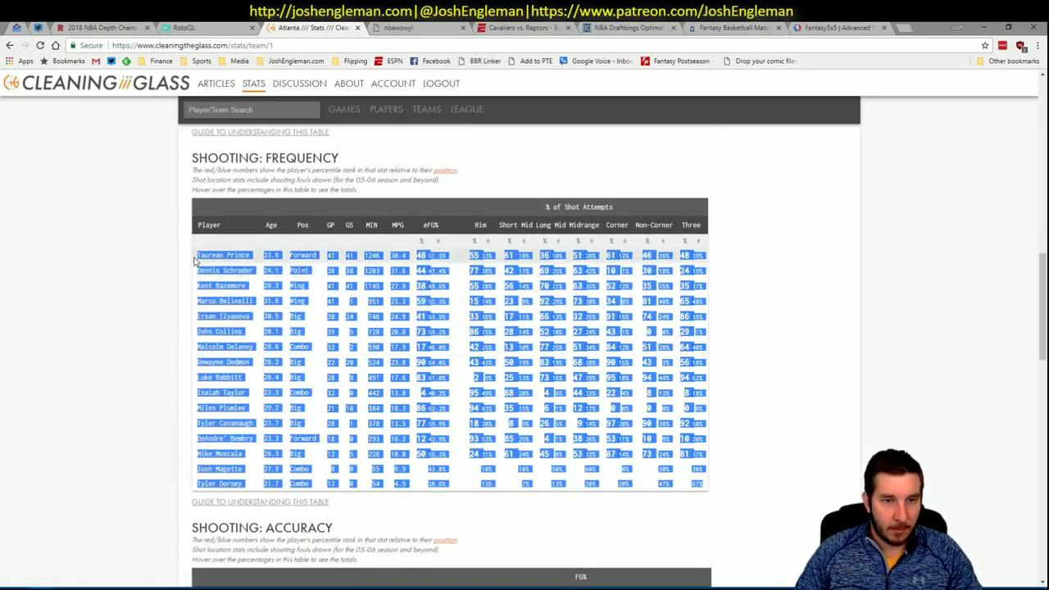
{"action": "key", "text": "alt+Tab"}
{"action": "left_click", "coordinate": [553, 97]}
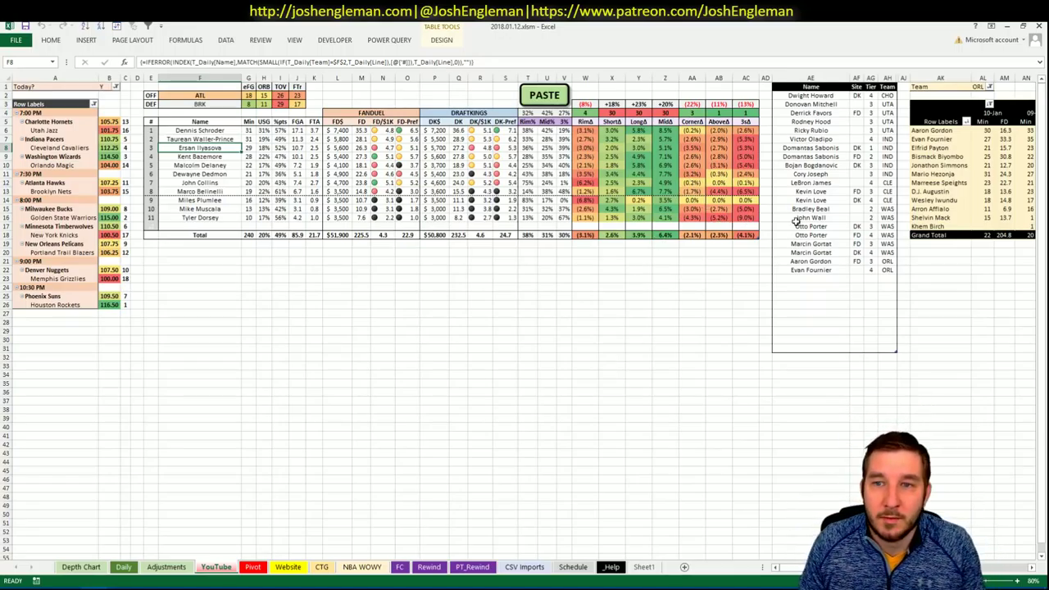
Set the minutes pivot filter cell to ATL and scroll across to review the Hawks players
{"action": "left_click", "coordinate": [822, 279]}
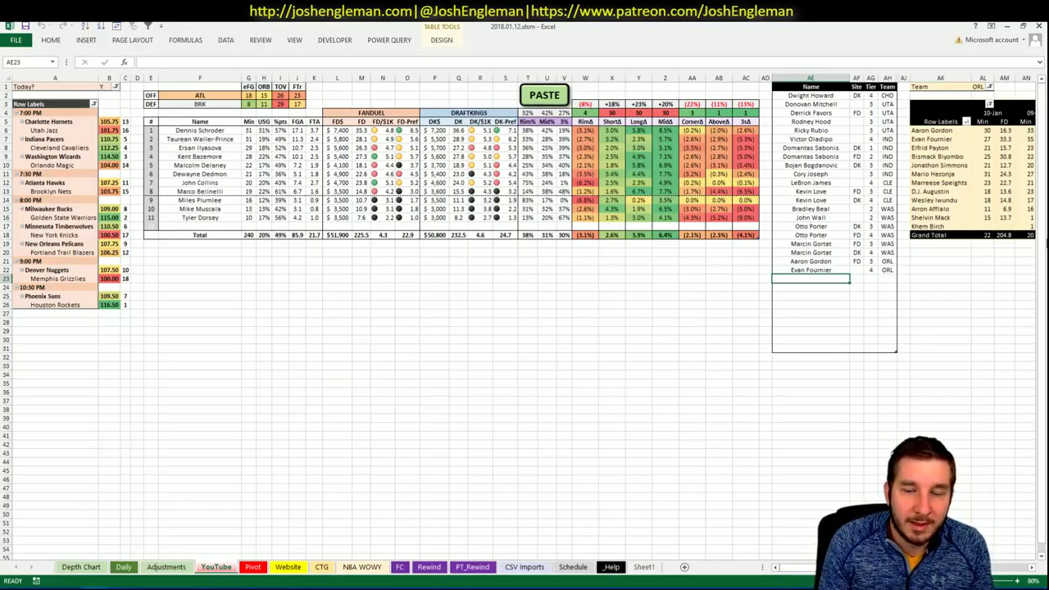
{"action": "left_click", "coordinate": [977, 87]}
{"action": "type", "text": "A"}
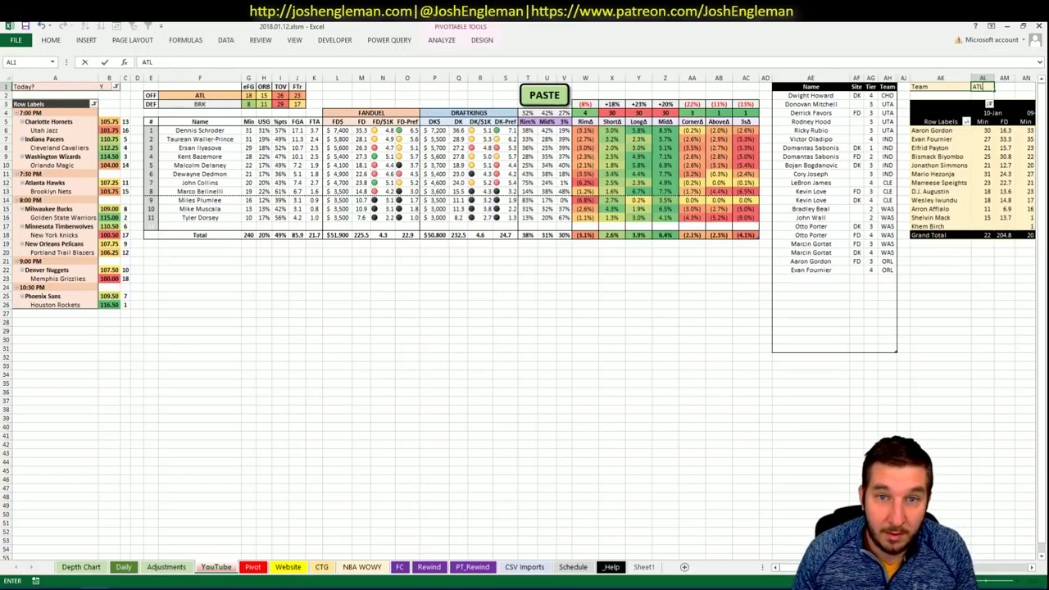
{"action": "type", "text": "TL"}
{"action": "key", "text": "Return"}
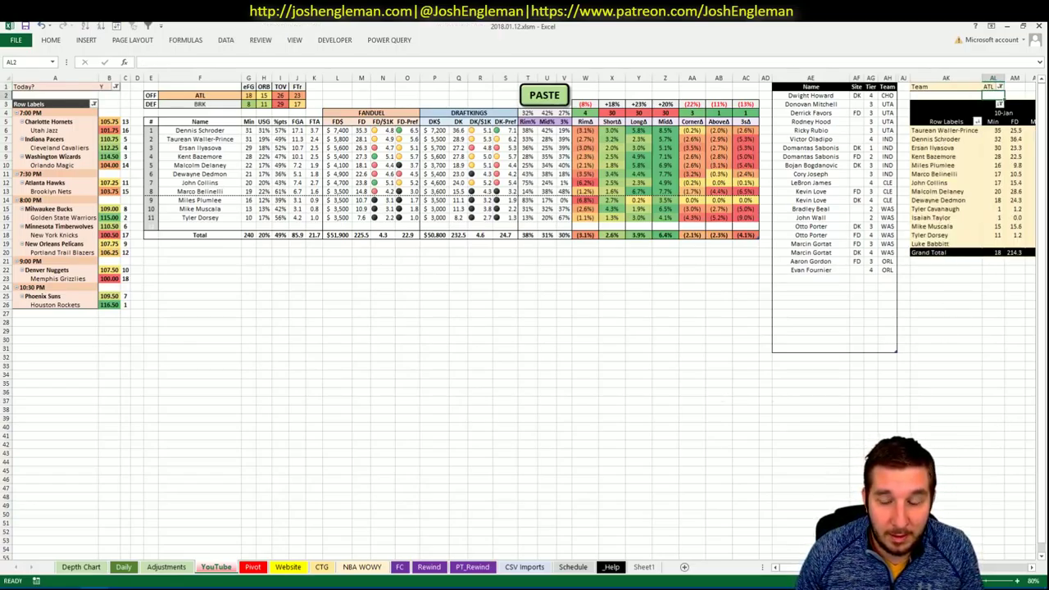
{"action": "scroll", "coordinate": [524, 317], "scroll_direction": "right", "scroll_amount": 5}
{"action": "scroll", "coordinate": [524, 316], "scroll_direction": "right", "scroll_amount": 3}
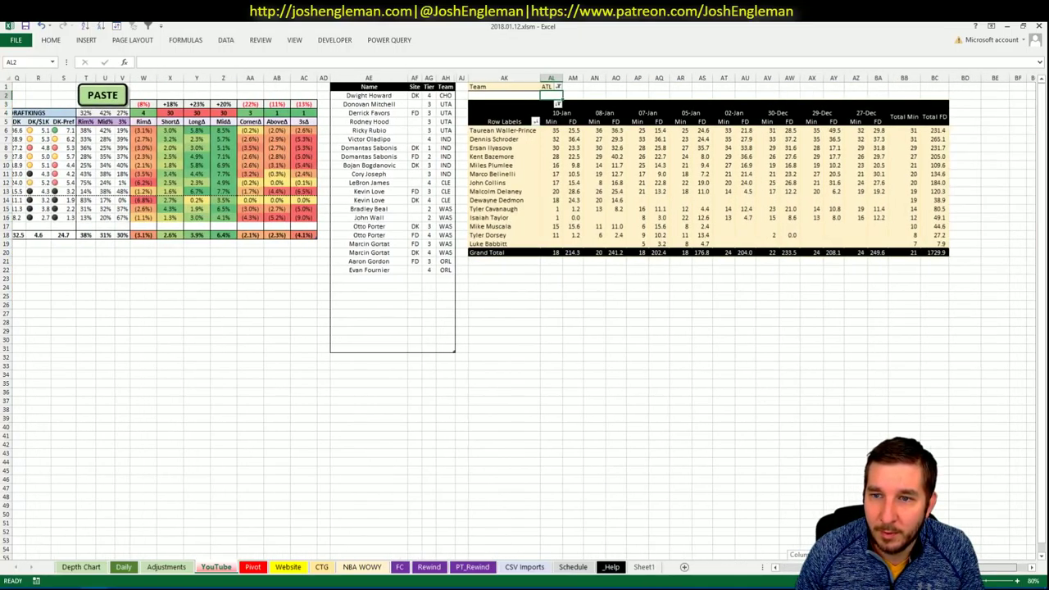
{"action": "scroll", "coordinate": [807, 336], "scroll_direction": "left", "scroll_amount": 8}
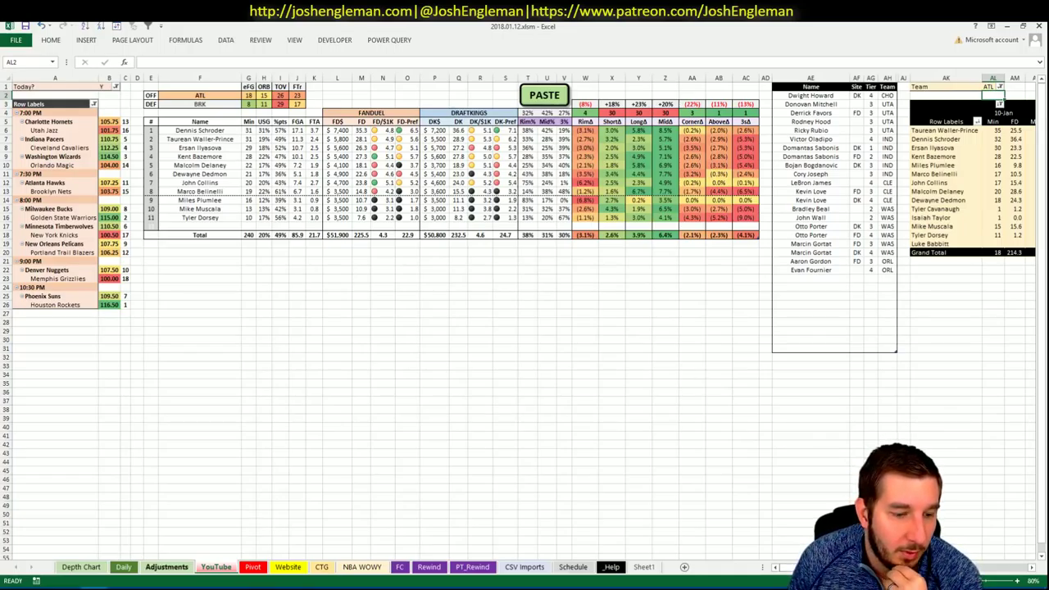
{"action": "left_click", "coordinate": [94, 588]}
{"action": "left_click", "coordinate": [649, 27]}
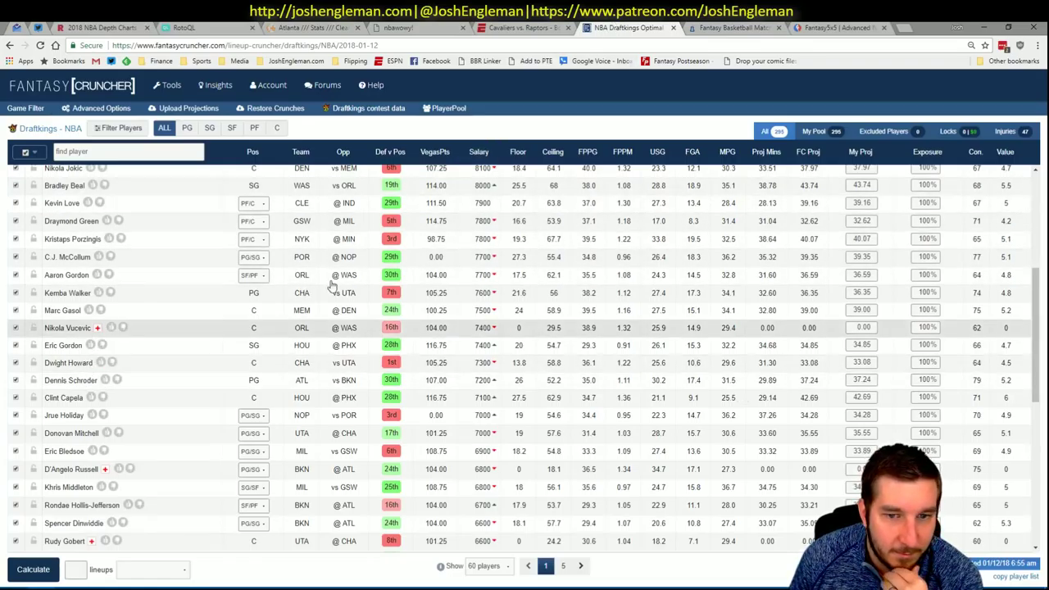
{"action": "left_click", "coordinate": [78, 380]}
{"action": "left_click", "coordinate": [373, 341]}
{"action": "left_click", "coordinate": [372, 367]}
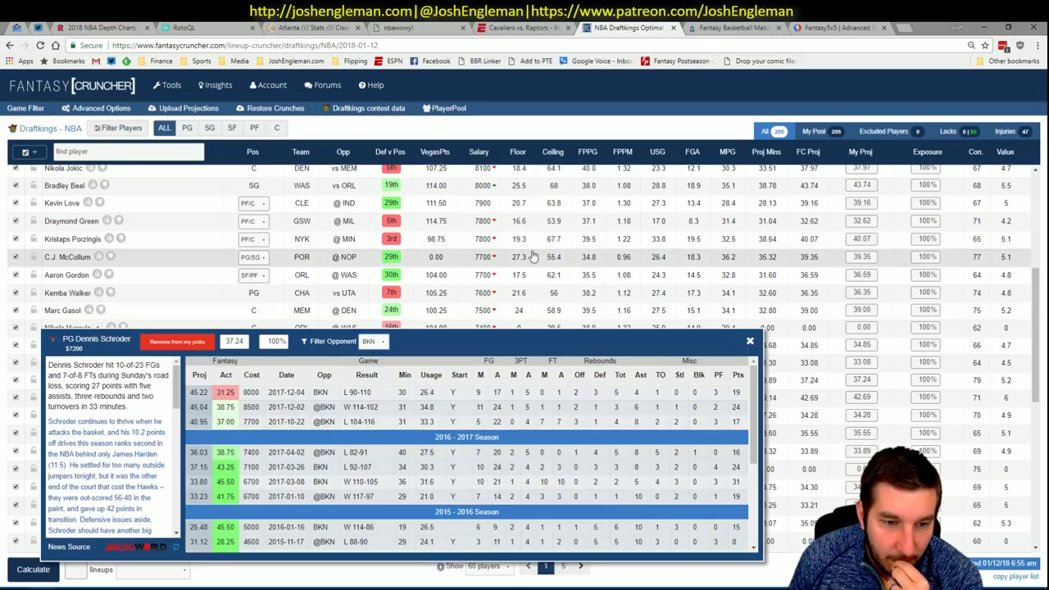
{"action": "left_click", "coordinate": [749, 341]}
Add Dennis Schroder to the shortlist at tier 3
{"action": "key", "text": "alt+Tab"}
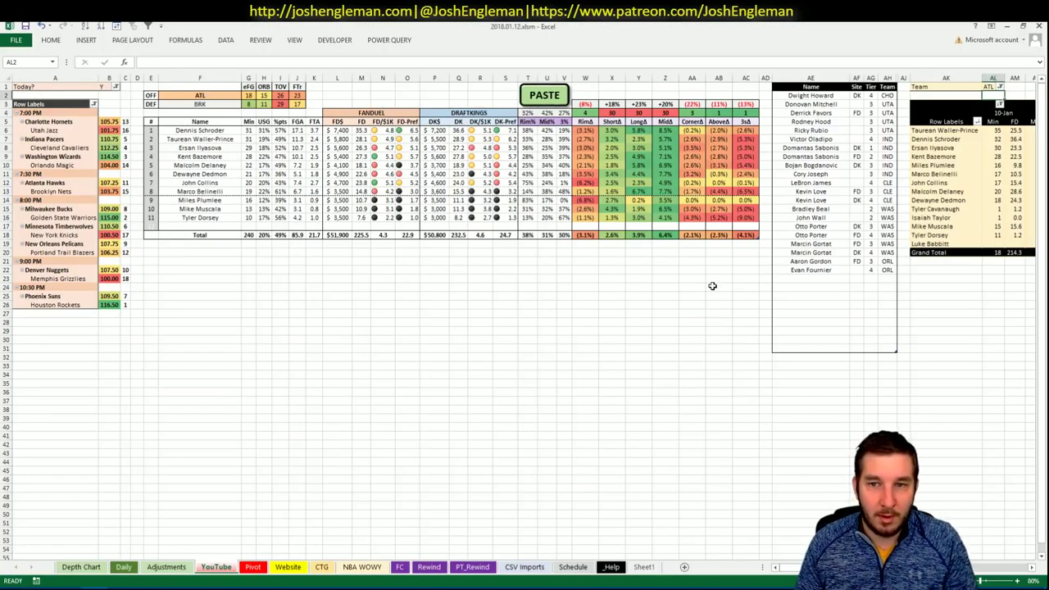
{"action": "left_click", "coordinate": [826, 279]}
{"action": "type", "text": "Dennis"}
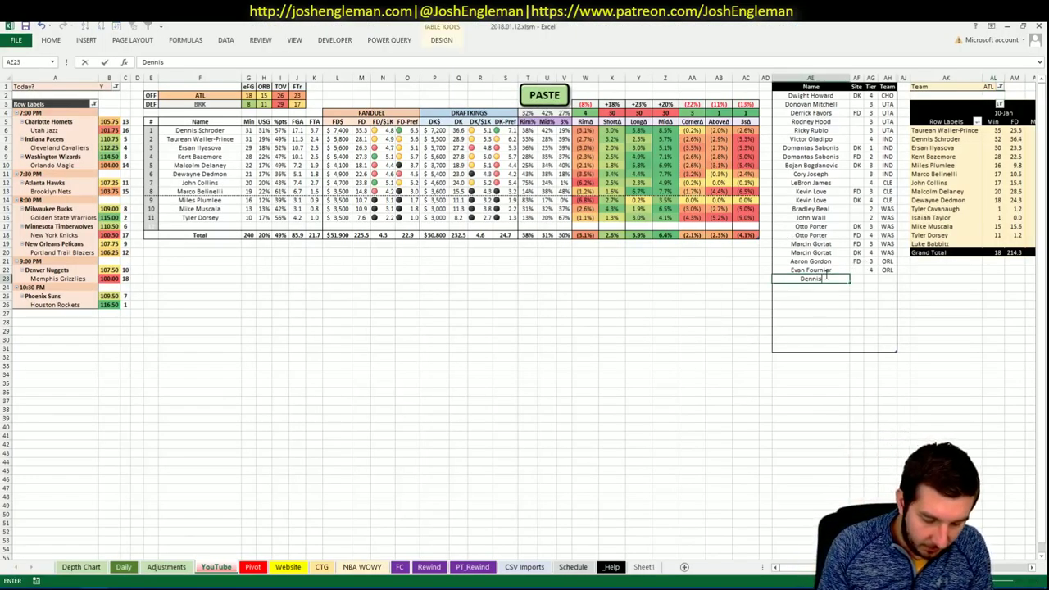
{"action": "type", "text": " SChroder"}
{"action": "key", "text": "Tab"}
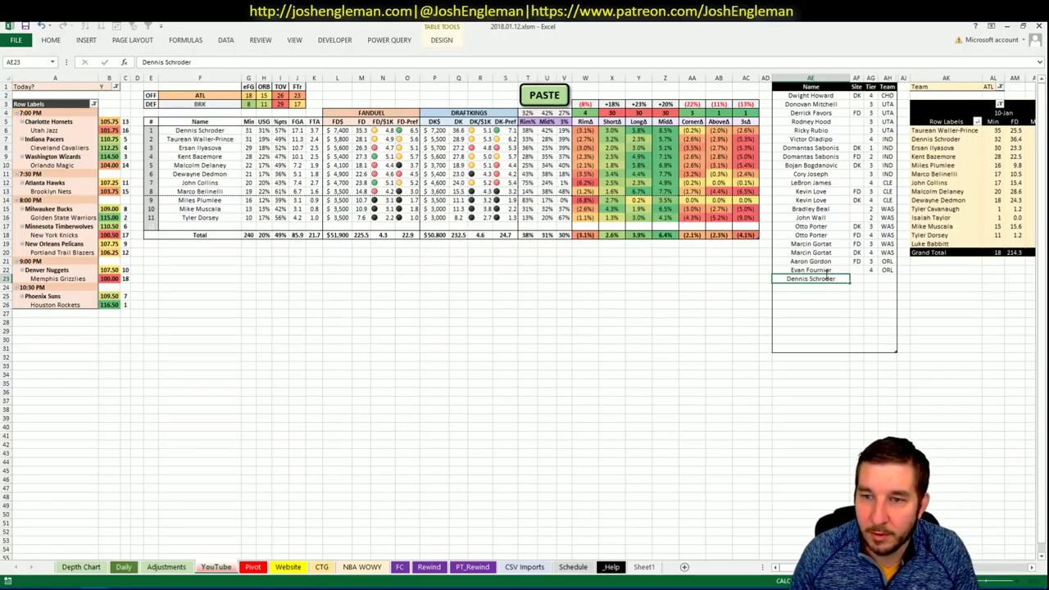
{"action": "type", "text": "3"}
{"action": "key", "text": "Return"}
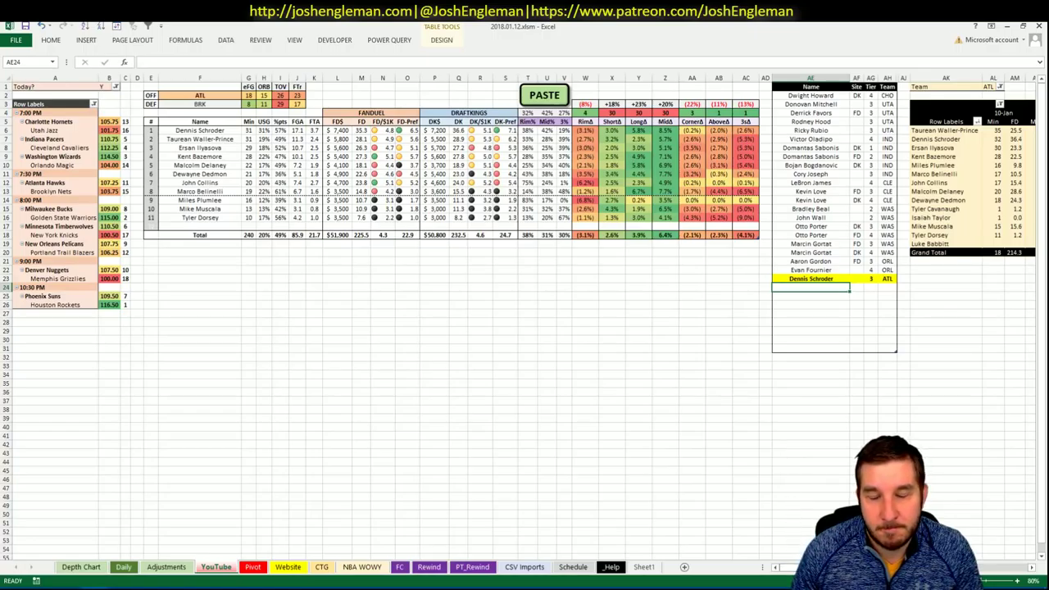
Copy Taurean Waller-Prince's name from the player table into the shortlist at tier 3
{"action": "left_click_drag", "start_coordinate": [783, 567], "coordinate": [789, 568]}
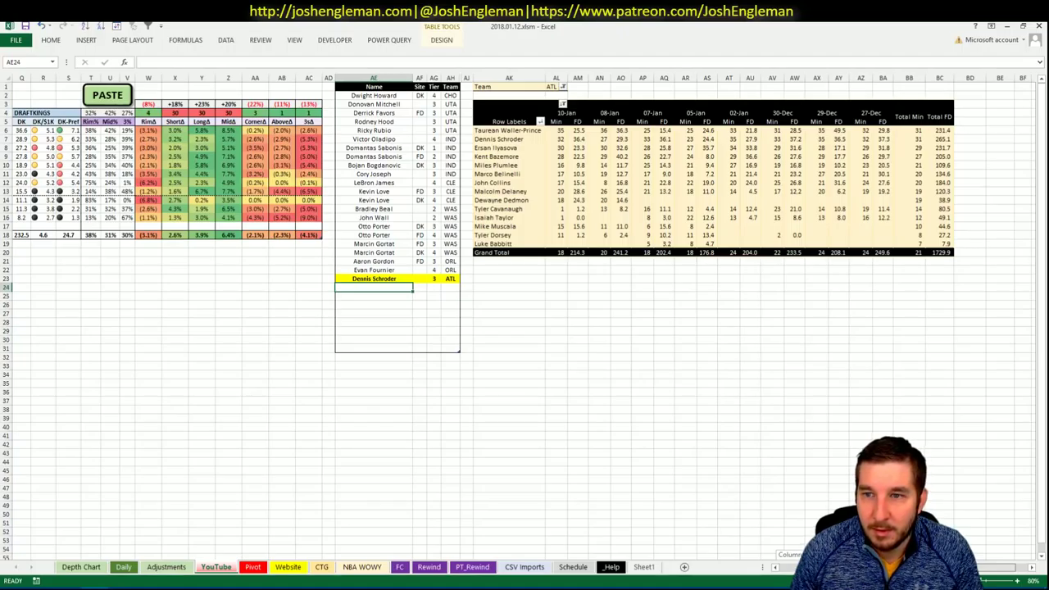
{"action": "left_click_drag", "start_coordinate": [788, 567], "coordinate": [791, 560]}
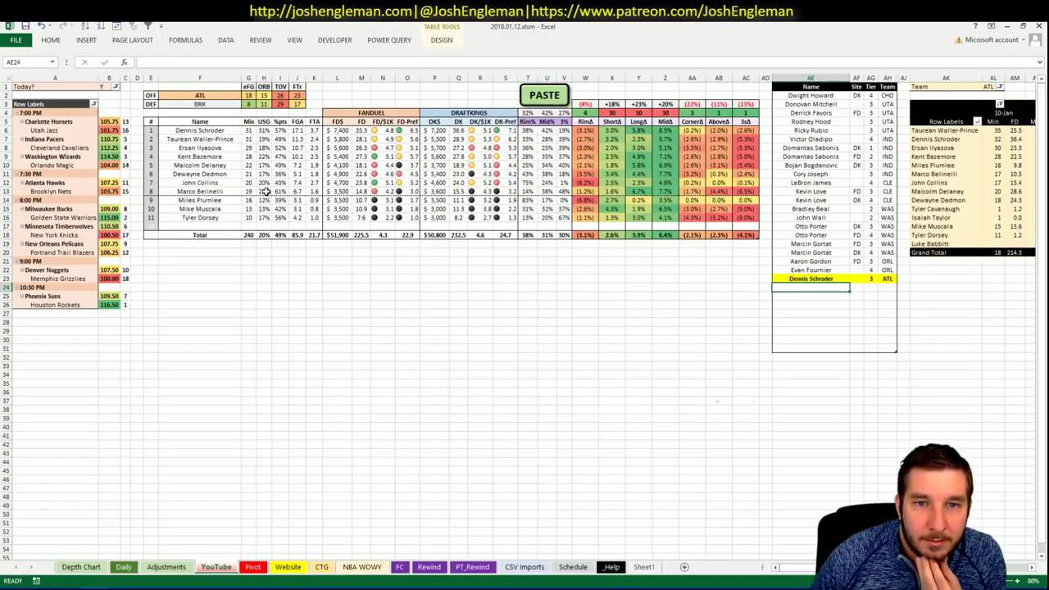
{"action": "left_click_drag", "start_coordinate": [231, 130], "coordinate": [232, 139]}
{"action": "key", "text": "ctrl+c"}
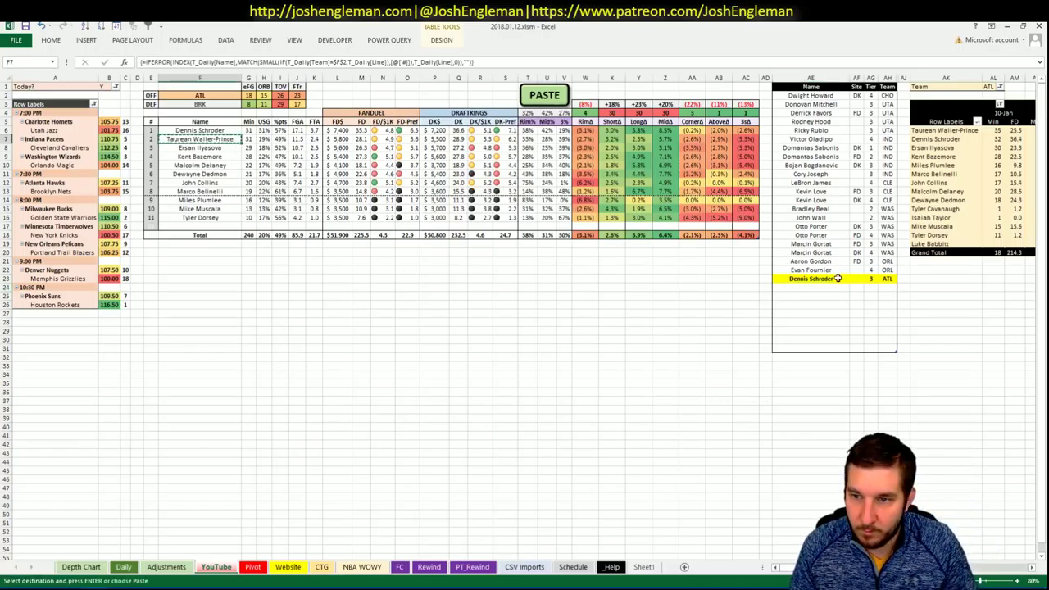
{"action": "left_click", "coordinate": [837, 285]}
{"action": "right_click", "coordinate": [836, 285]}
{"action": "left_click", "coordinate": [862, 335]}
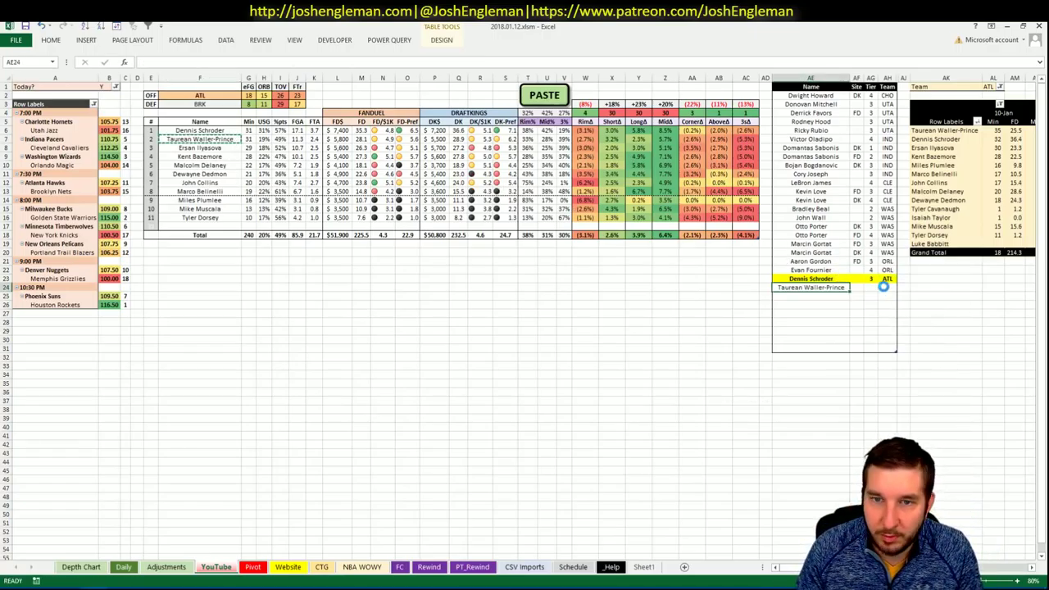
{"action": "left_click", "coordinate": [872, 287]}
{"action": "type", "text": "3"}
{"action": "key", "text": "Return"}
{"action": "key", "text": "Left"}
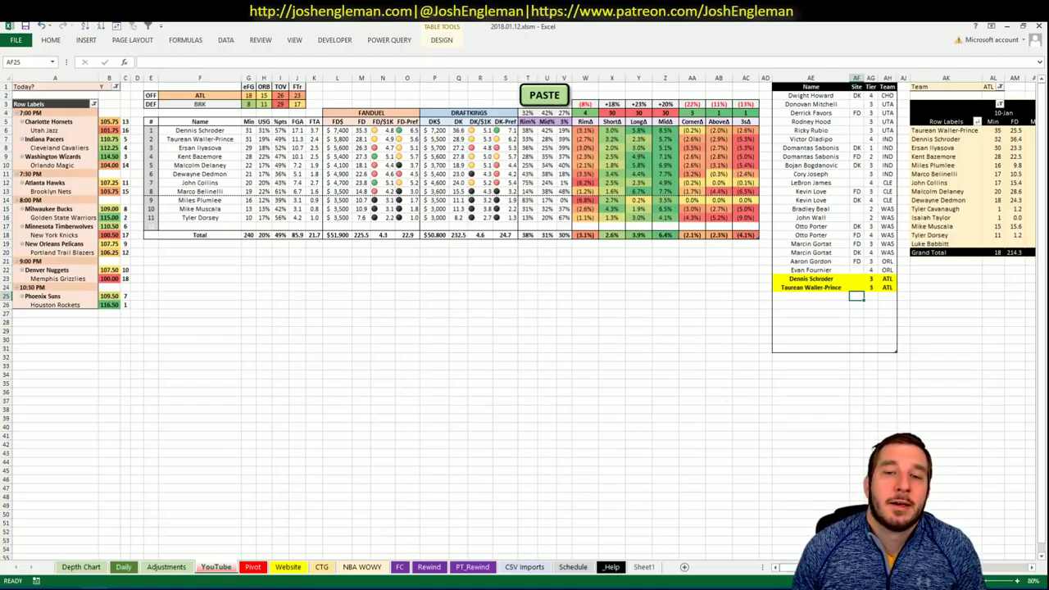
Add Kent Bazemore to the shortlist as a tier 3 ATL player
{"action": "scroll", "coordinate": [524, 316], "scroll_direction": "right", "scroll_amount": 10}
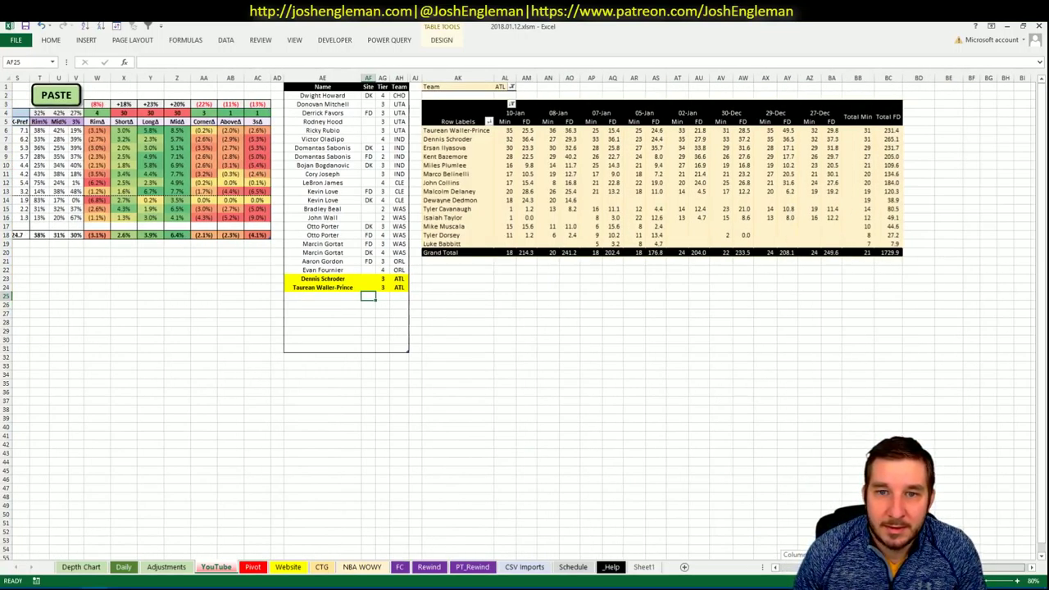
{"action": "scroll", "coordinate": [525, 316], "scroll_direction": "left", "scroll_amount": 10}
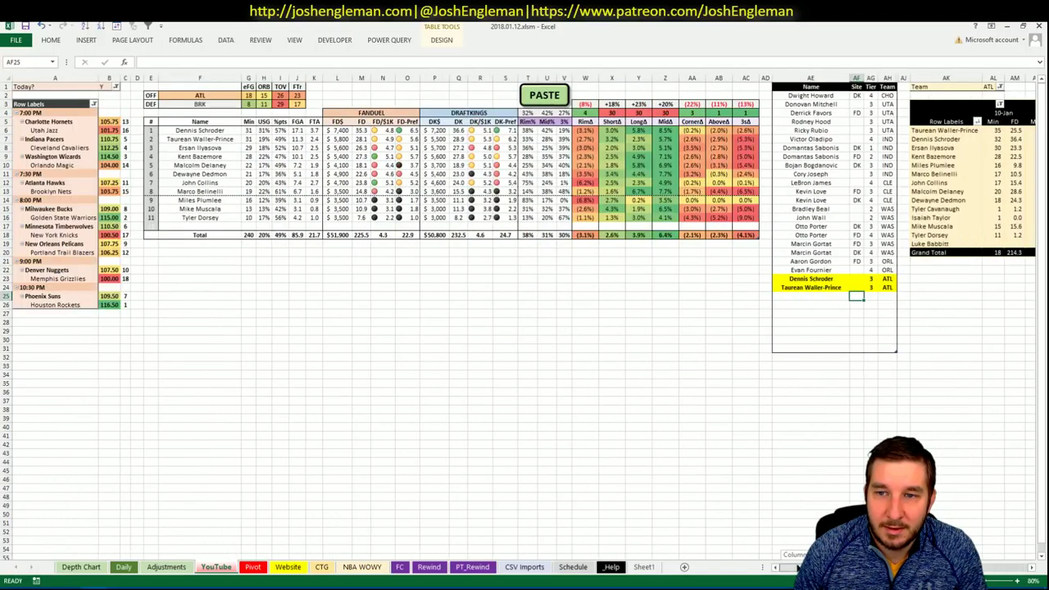
{"action": "key", "text": "Left"}
{"action": "type", "text": "Kent Bazemore"}
{"action": "key", "text": "Right"}
{"action": "key", "text": "Right"}
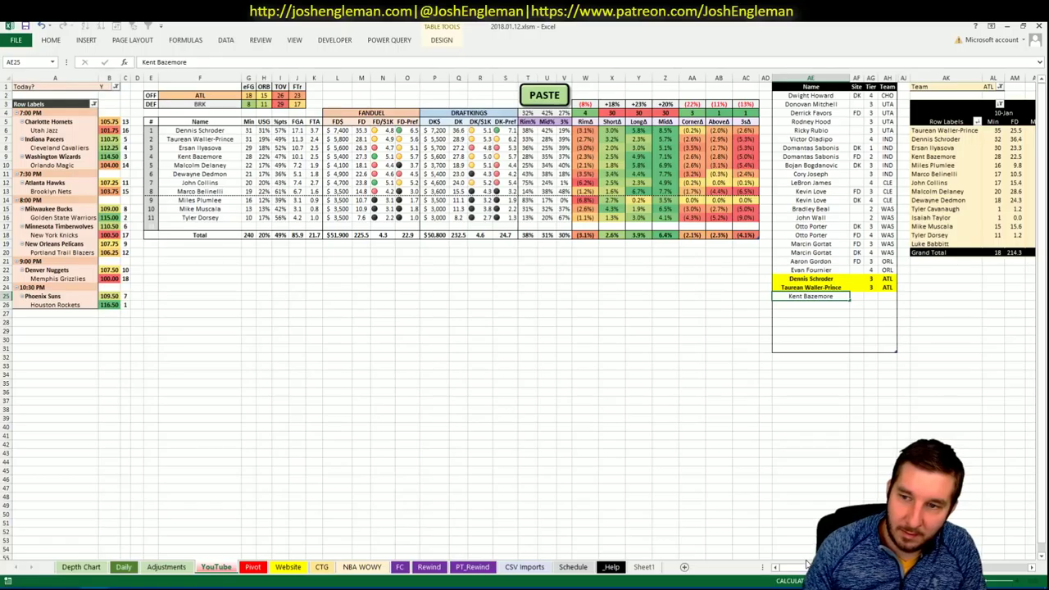
{"action": "key", "text": "Return"}
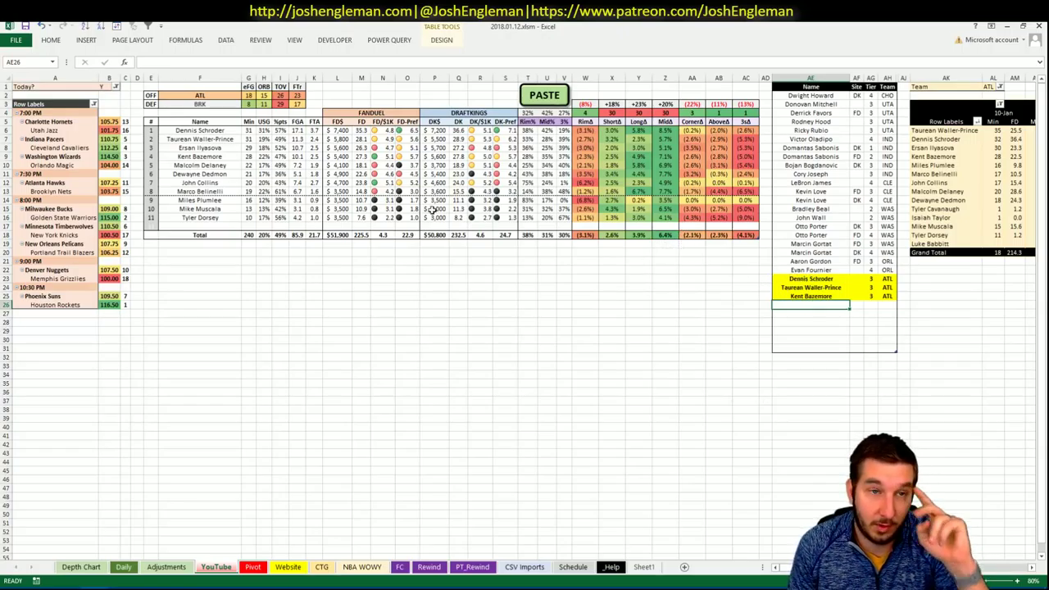
Change the offense team cell from ATL to BRK
{"action": "left_click", "coordinate": [221, 97]}
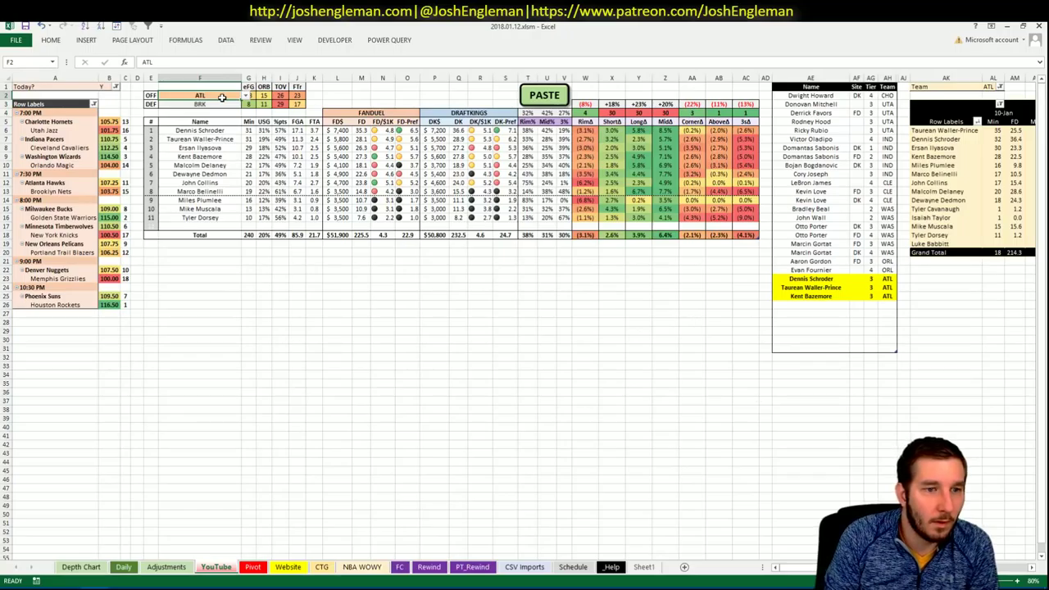
{"action": "type", "text": "BRK"}
{"action": "key", "text": "Return"}
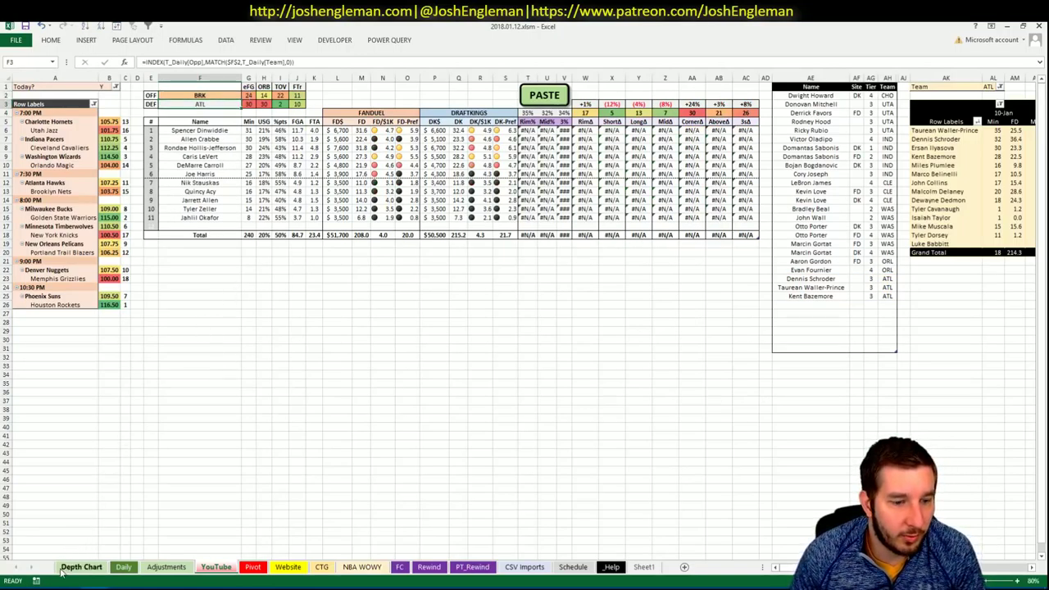
Search 'nets' to open the Brooklyn Nets page and select its Shooting: Frequency rows
{"action": "key", "text": "alt+Tab"}
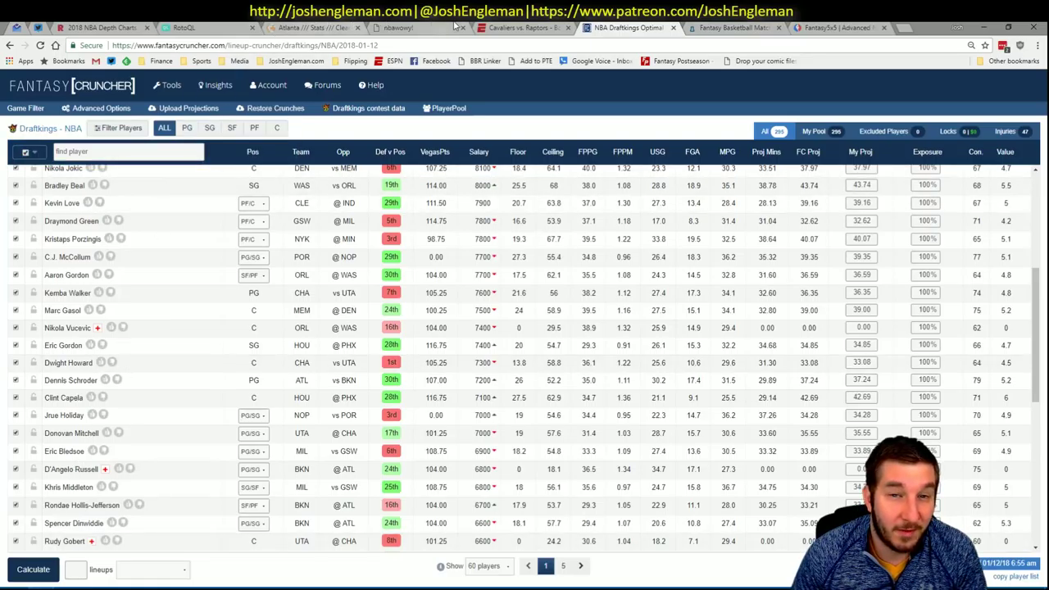
{"action": "left_click", "coordinate": [328, 27]}
{"action": "left_click", "coordinate": [269, 117]}
{"action": "type", "text": "nets"}
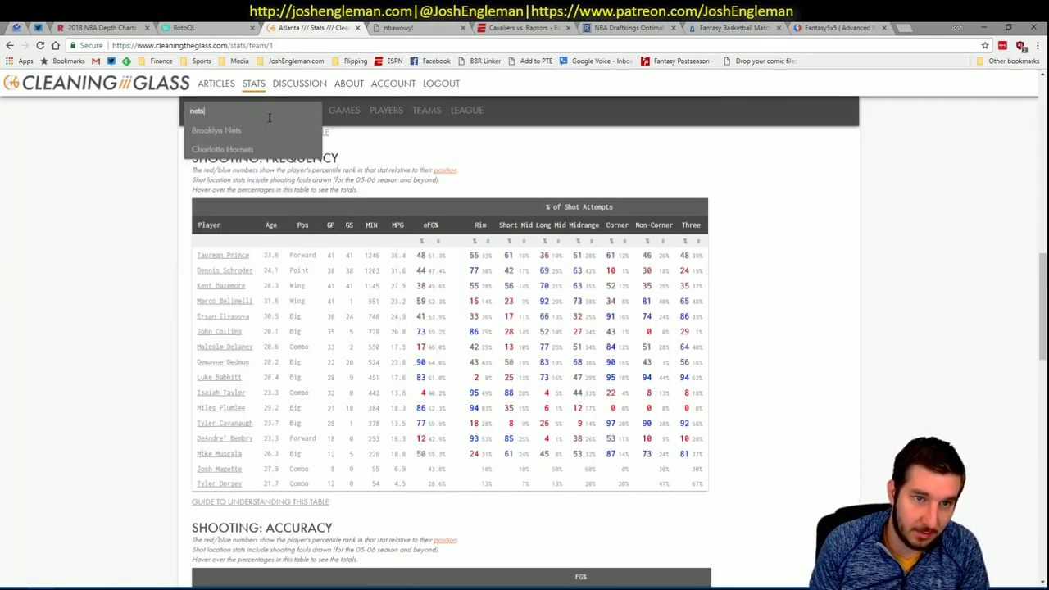
{"action": "key", "text": "Down"}
{"action": "key", "text": "Return"}
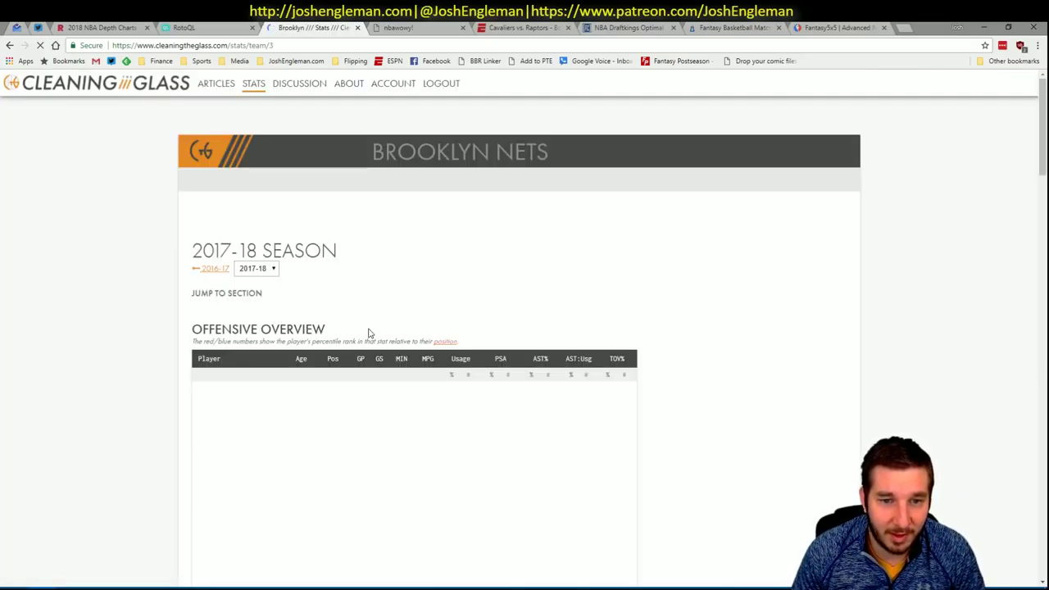
{"action": "scroll", "coordinate": [361, 320], "scroll_direction": "down", "scroll_amount": 10}
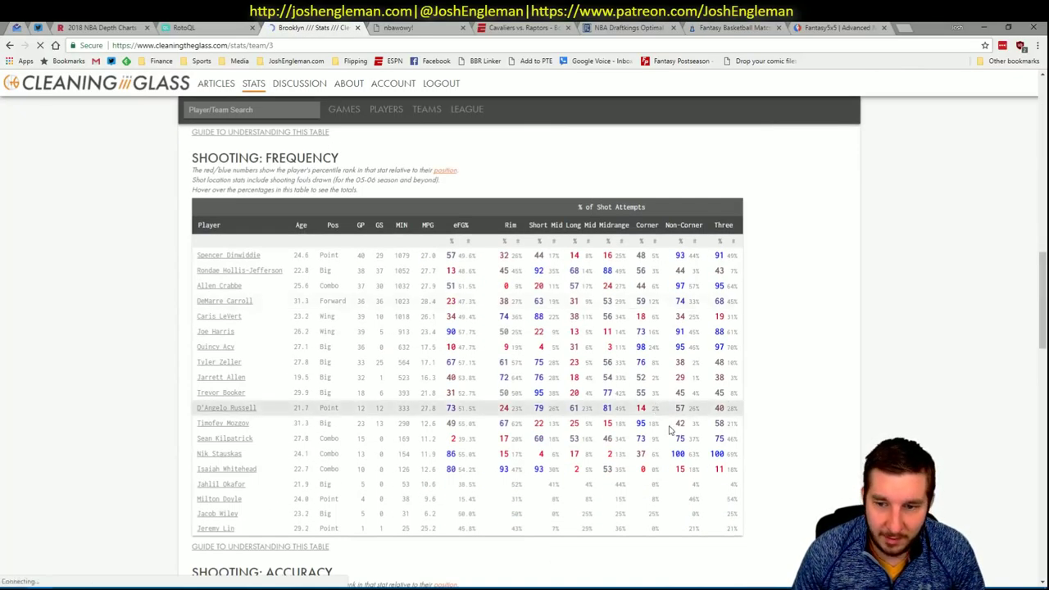
{"action": "left_click_drag", "start_coordinate": [724, 520], "coordinate": [198, 257]}
Copy the Brooklyn shooting table and paste it into Excel's matchup sheet
{"action": "key", "text": "ctrl+c"}
{"action": "key", "text": "alt+Tab"}
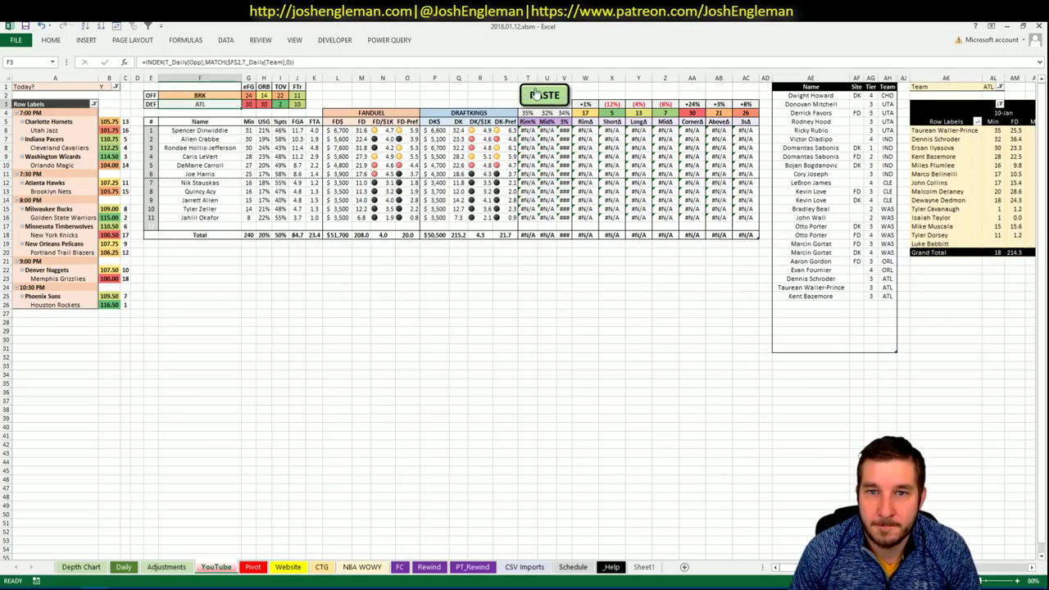
{"action": "left_click", "coordinate": [539, 93]}
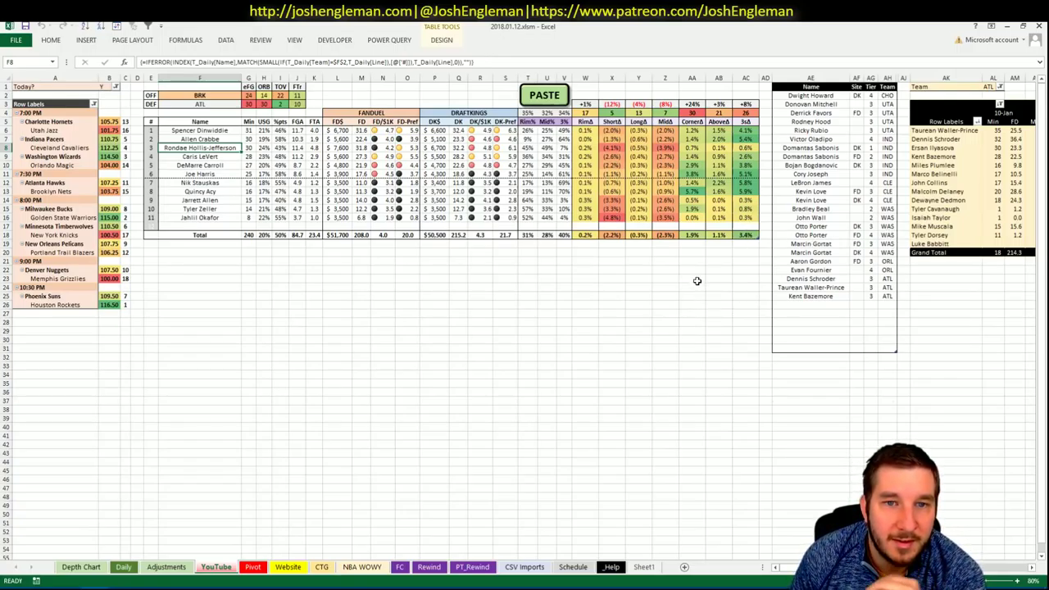
{"action": "left_click", "coordinate": [793, 305]}
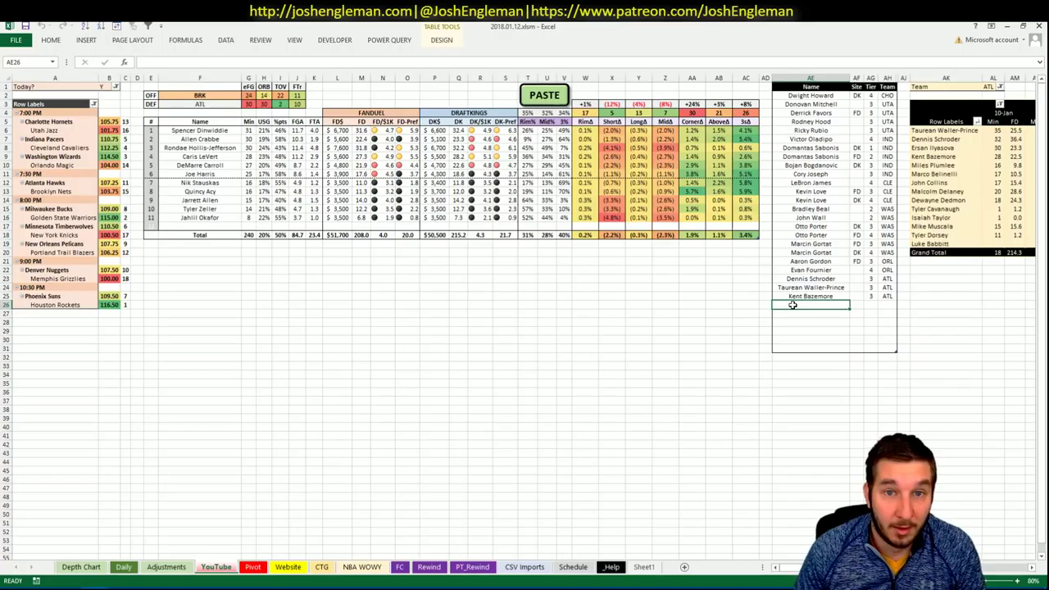
Change the minutes pivot filter from ATL to BRK and review the Nets players
{"action": "left_click", "coordinate": [989, 86]}
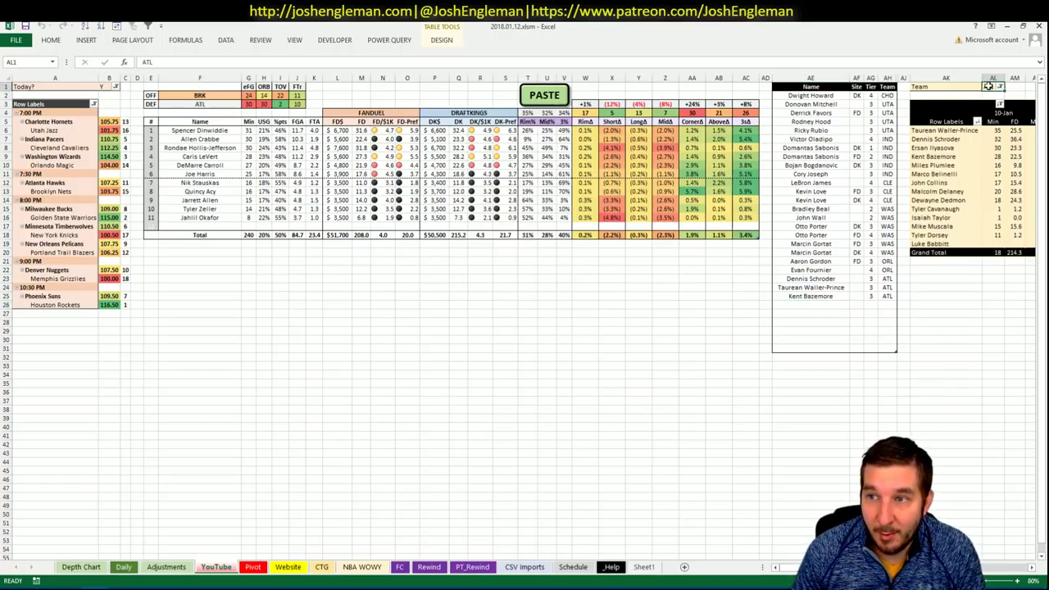
{"action": "type", "text": "BRK"}
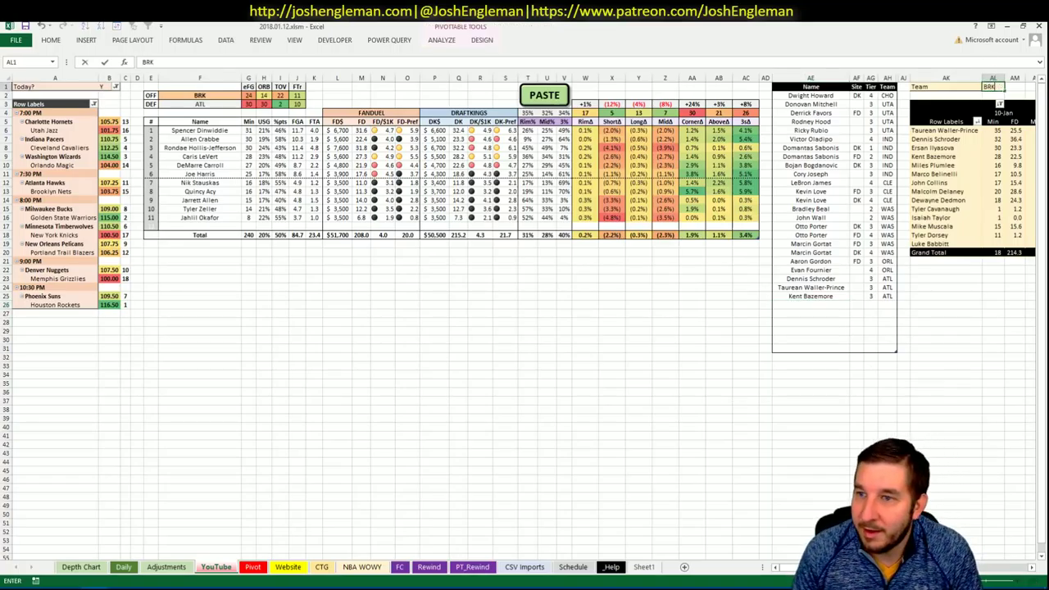
{"action": "key", "text": "Return"}
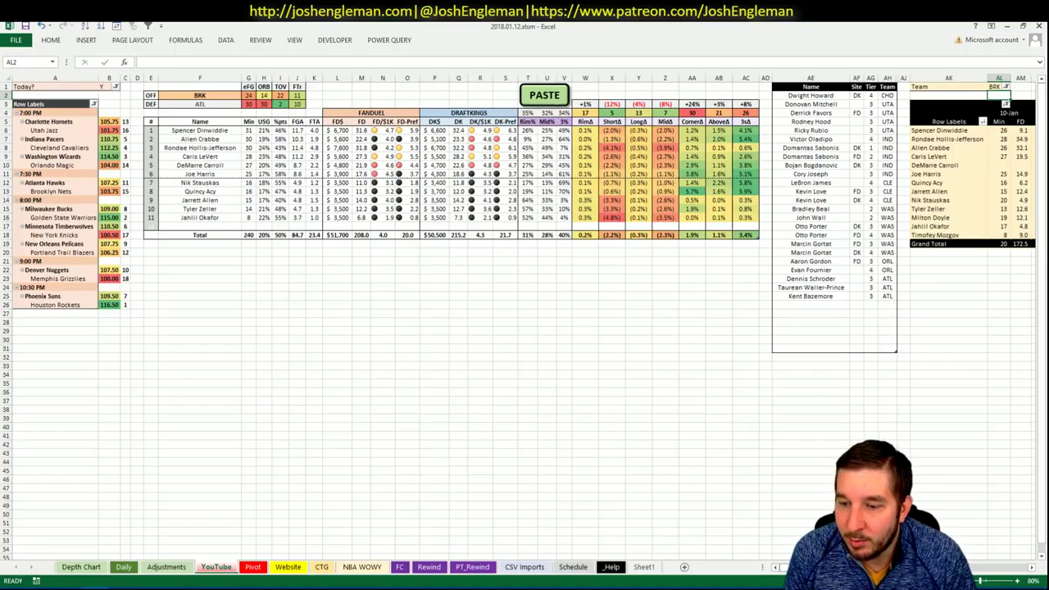
{"action": "scroll", "coordinate": [524, 317], "scroll_direction": "right", "scroll_amount": 4}
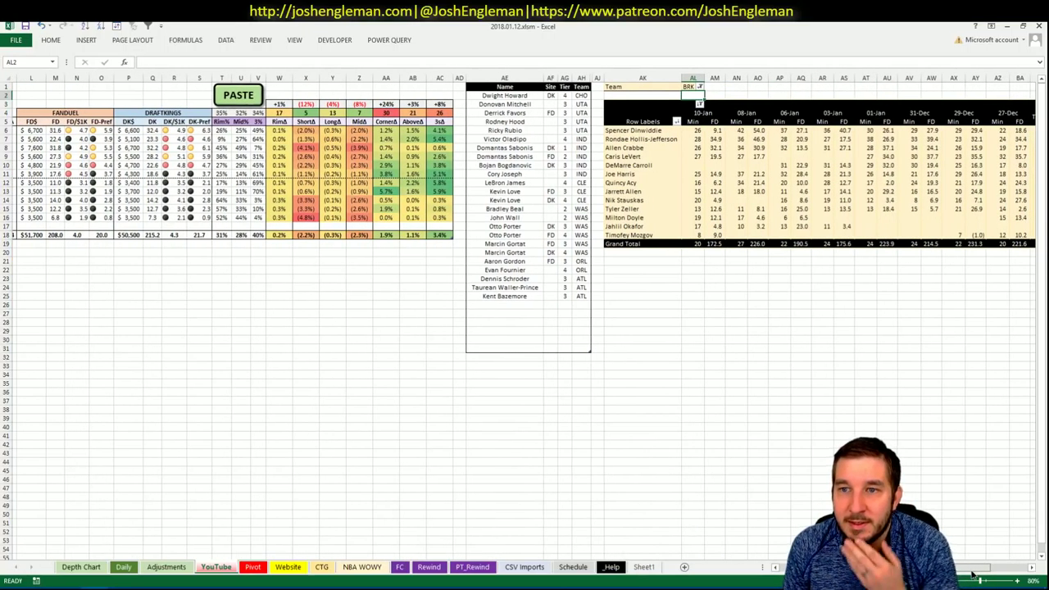
{"action": "scroll", "coordinate": [524, 317], "scroll_direction": "left", "scroll_amount": 4}
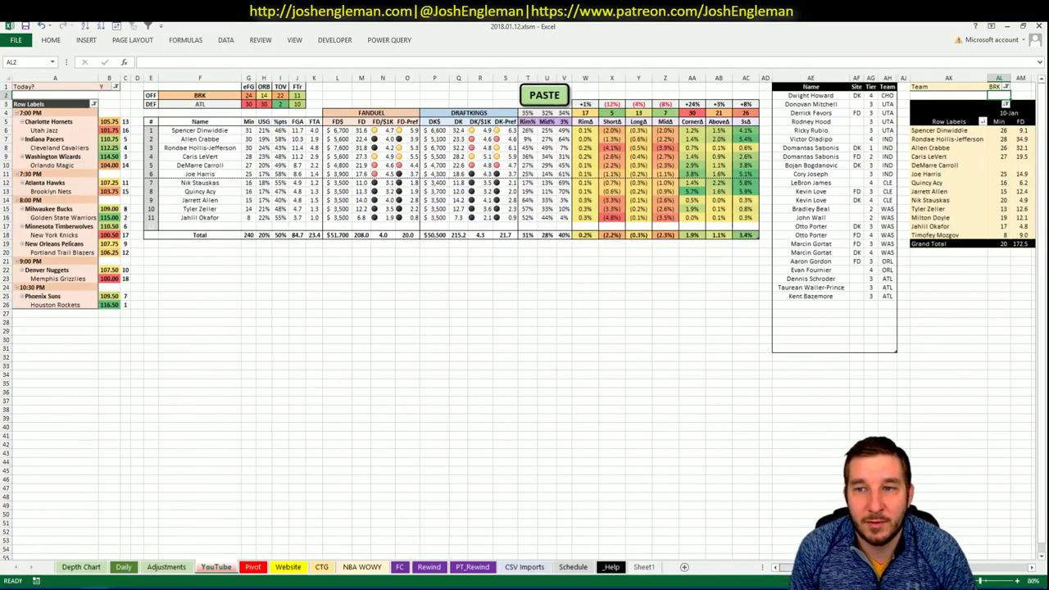
{"action": "scroll", "coordinate": [524, 316], "scroll_direction": "right", "scroll_amount": 4}
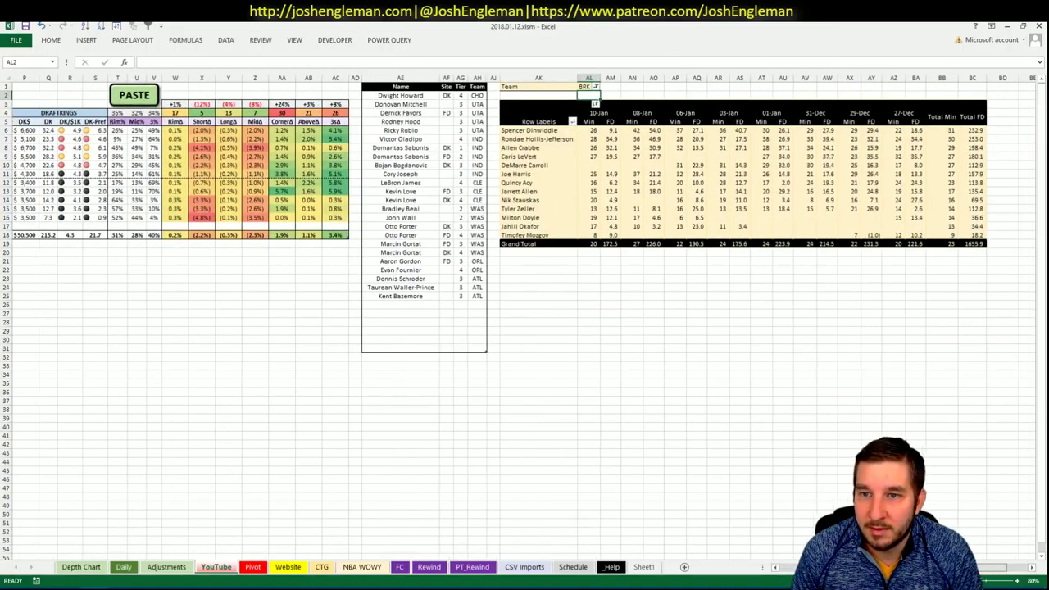
{"action": "scroll", "coordinate": [524, 317], "scroll_direction": "left", "scroll_amount": 4}
{"action": "left_click", "coordinate": [844, 303]}
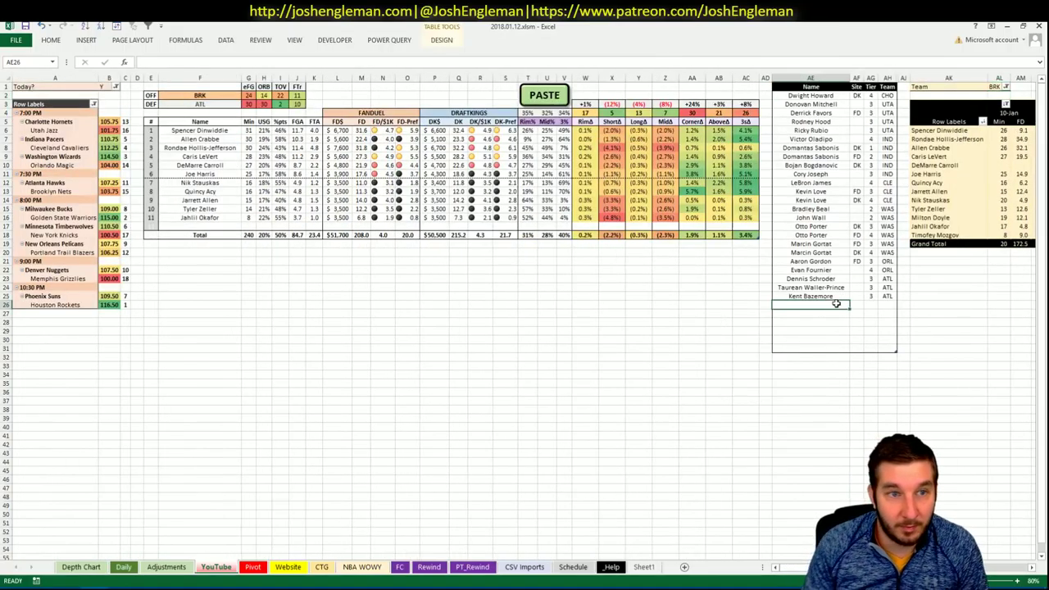
Add Spencer Dinwiddie to the shortlist at tier 3
{"action": "type", "text": "Spencer "}
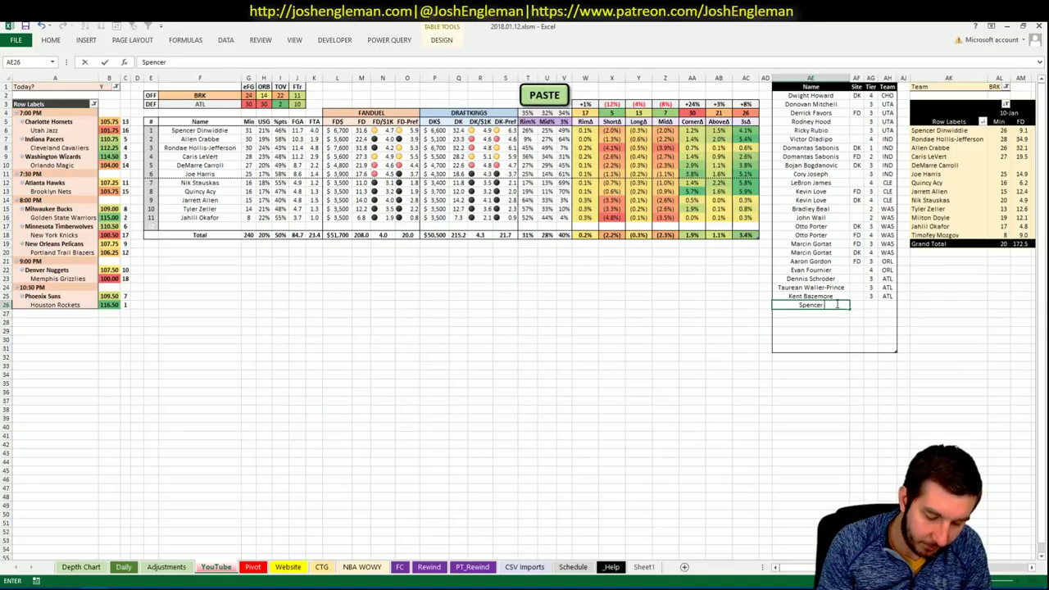
{"action": "type", "text": "Dinwiddie"}
{"action": "key", "text": "Tab"}
{"action": "key", "text": "Tab"}
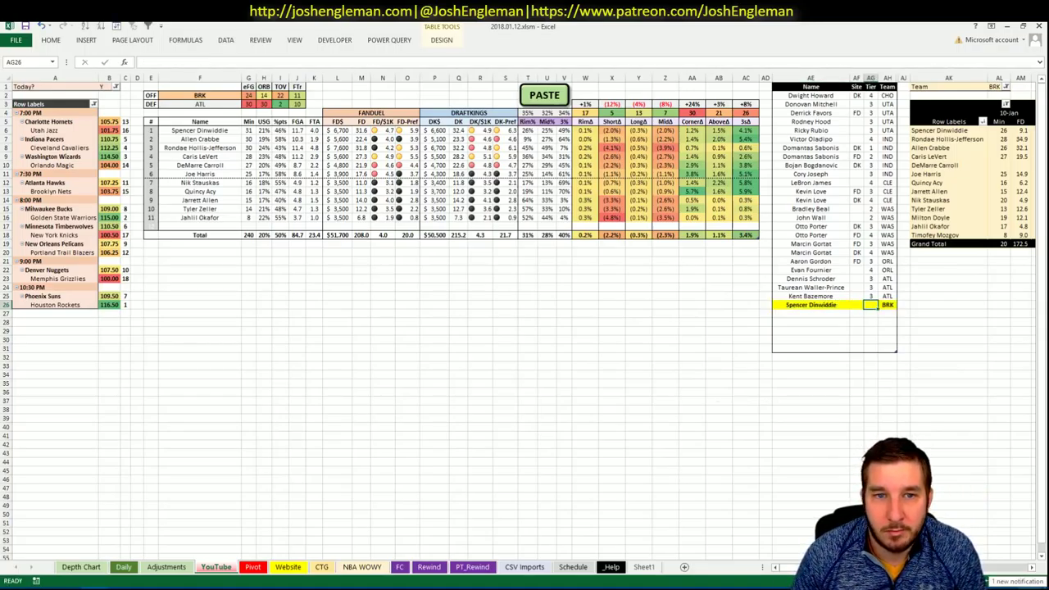
{"action": "type", "text": "3"}
{"action": "key", "text": "Return"}
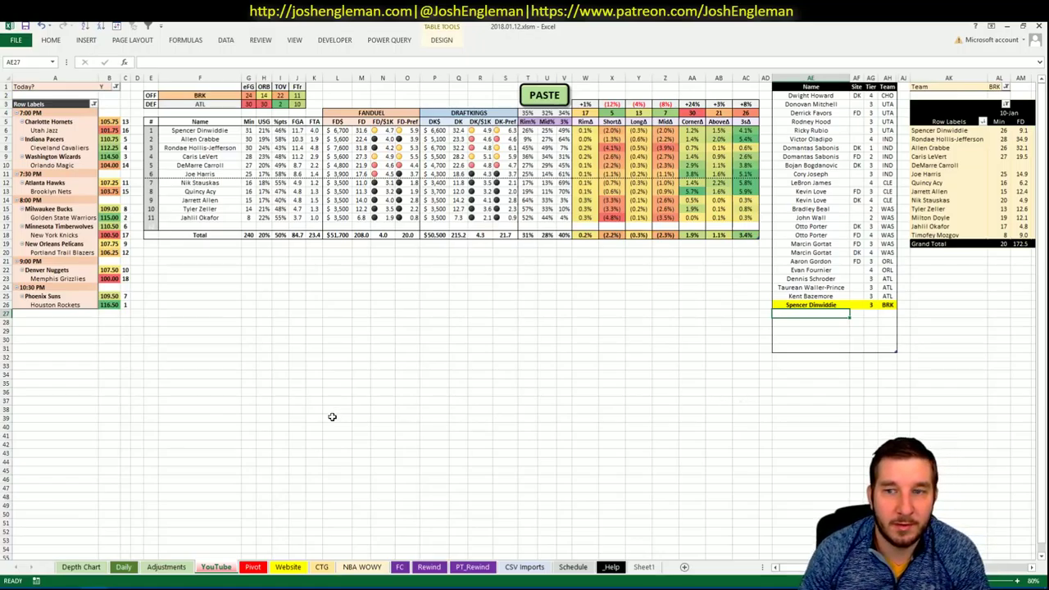
Add Caris LeVert at tier 3, correcting the name's capitalisation
{"action": "type", "text": "Caris leVert"}
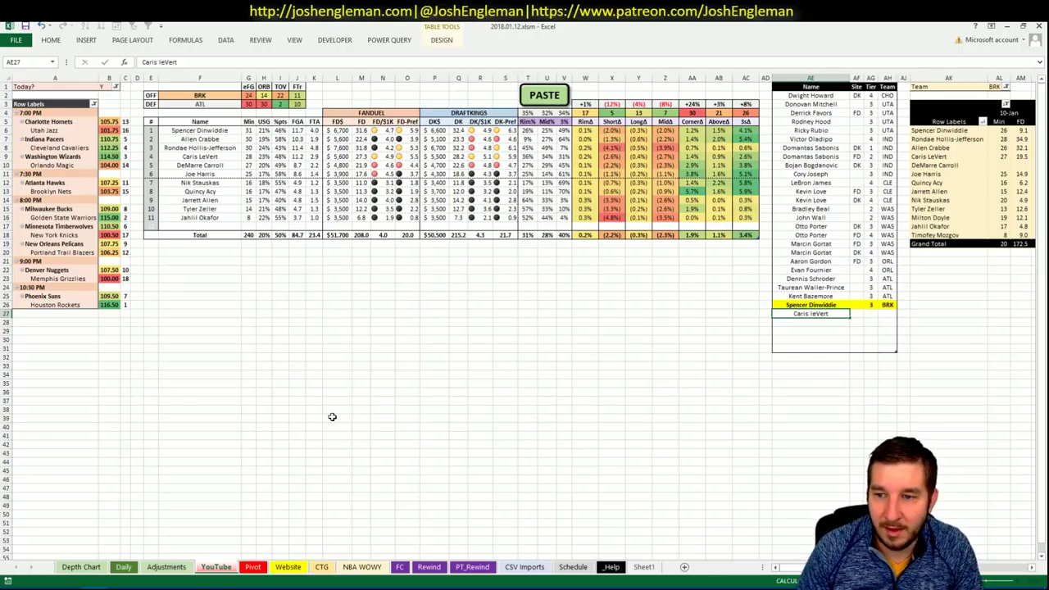
{"action": "key", "text": "Return"}
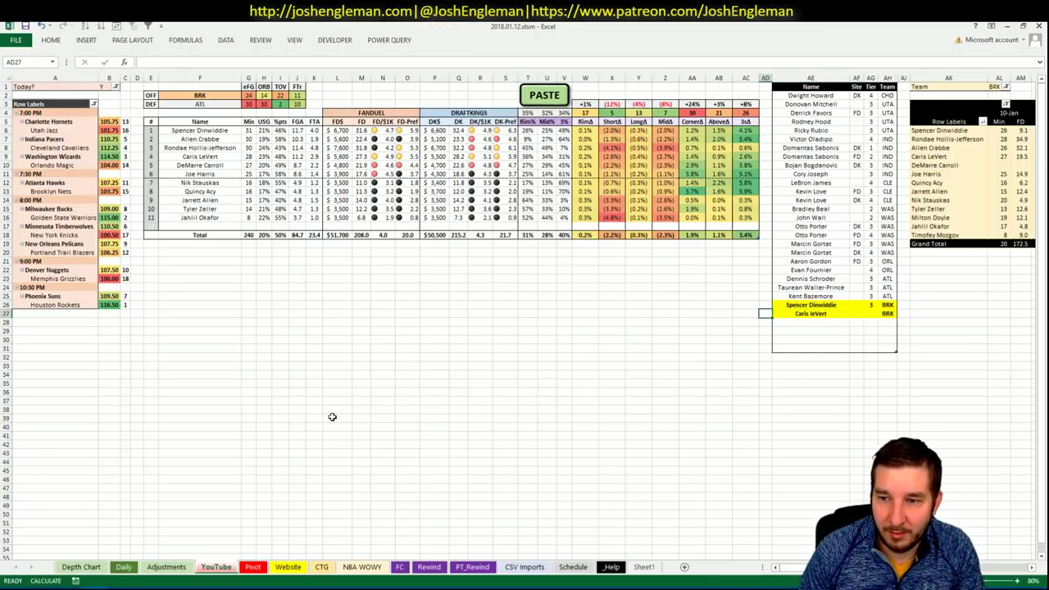
{"action": "key", "text": "Up"}
{"action": "key", "text": "F2"}
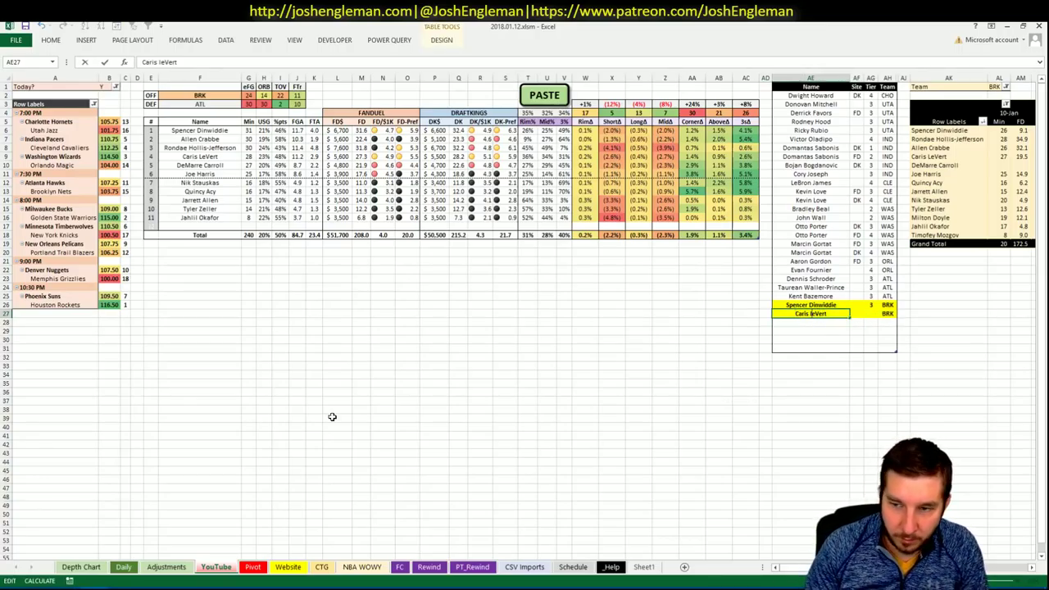
{"action": "key", "text": "BackSpace"}
{"action": "type", "text": "L"}
{"action": "key", "text": "Tab"}
{"action": "key", "text": "Tab"}
{"action": "key", "text": "Tab"}
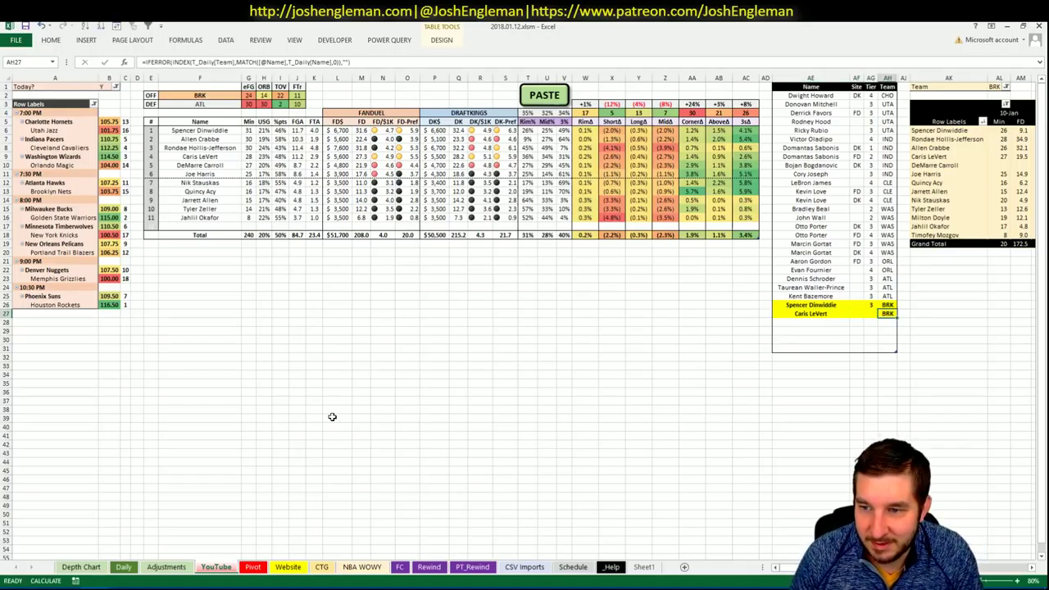
{"action": "key", "text": "Left"}
{"action": "key", "text": "Left"}
{"action": "key", "text": "Left"}
{"action": "key", "text": "Right"}
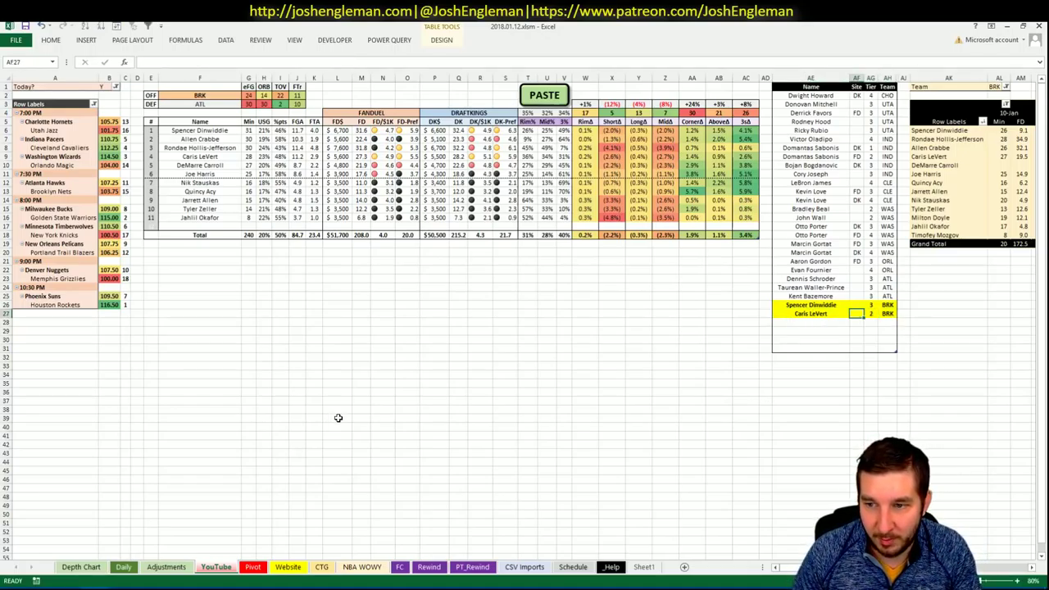
{"action": "key", "text": "Right"}
{"action": "key", "text": "F3"}
{"action": "key", "text": "Escape"}
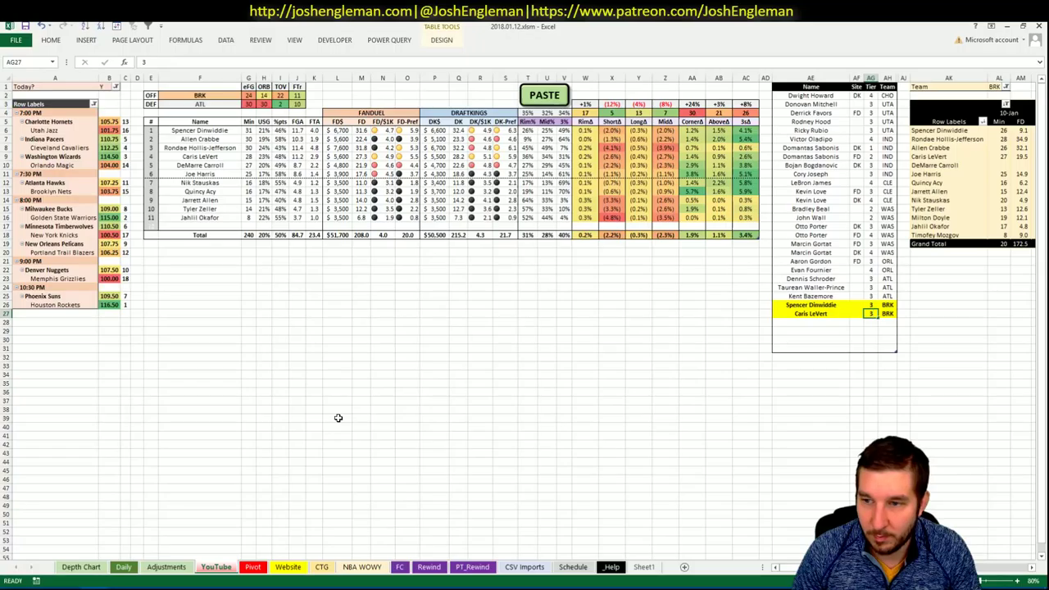
{"action": "key", "text": "Down"}
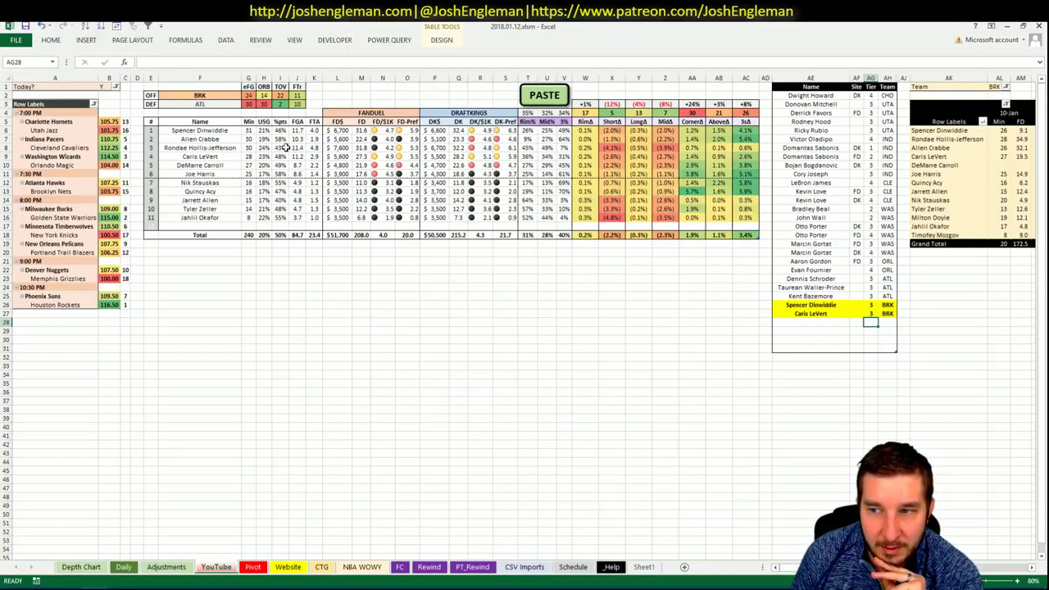
Set the offense team cell to MIL, pairing Milwaukee against Golden State
{"action": "left_click", "coordinate": [214, 95]}
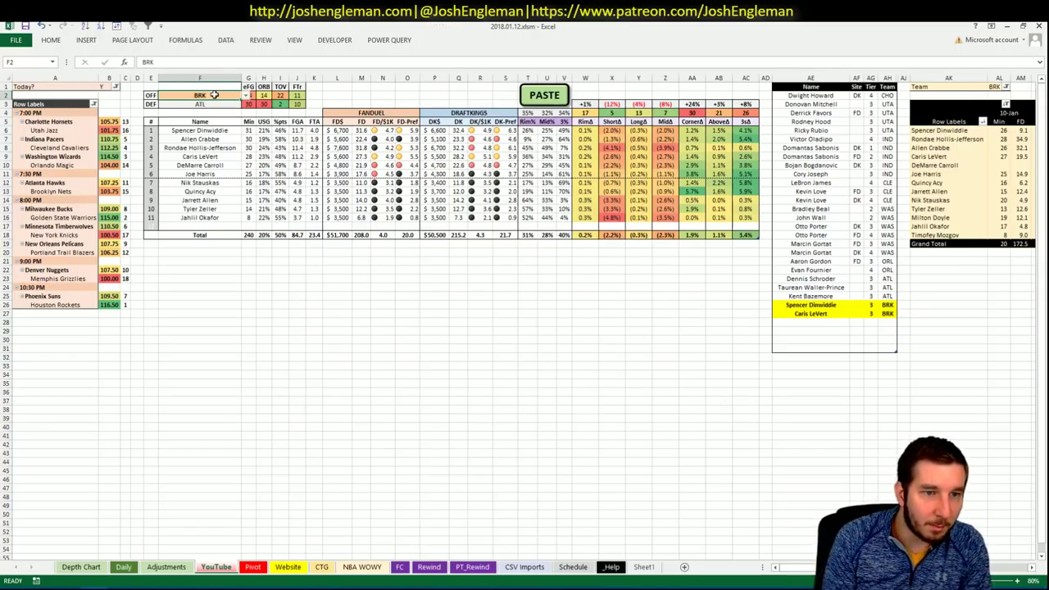
{"action": "type", "text": "MIL"}
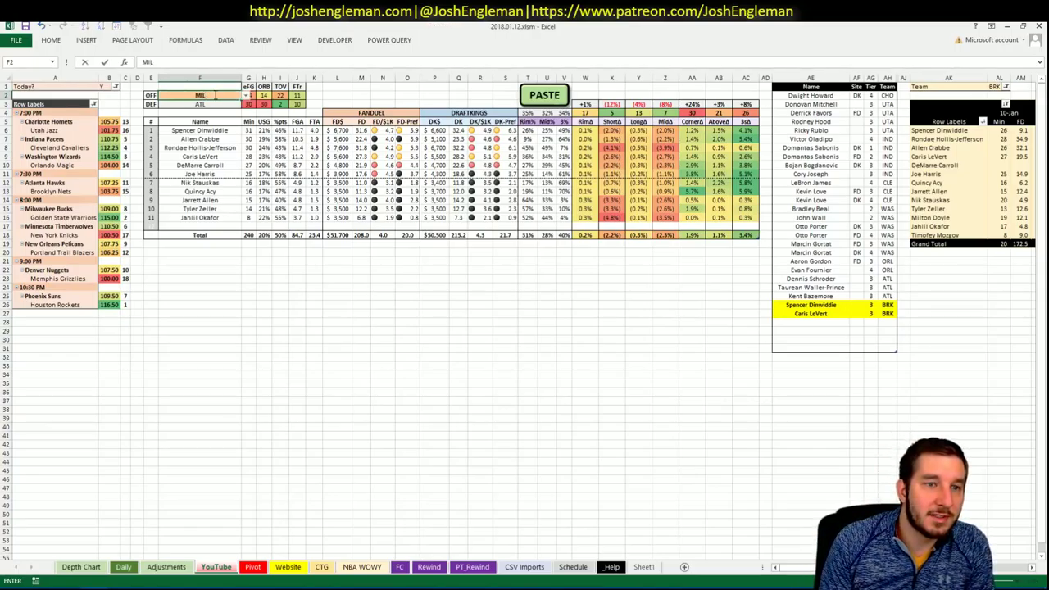
{"action": "key", "text": "Return"}
{"action": "left_click", "coordinate": [426, 295]}
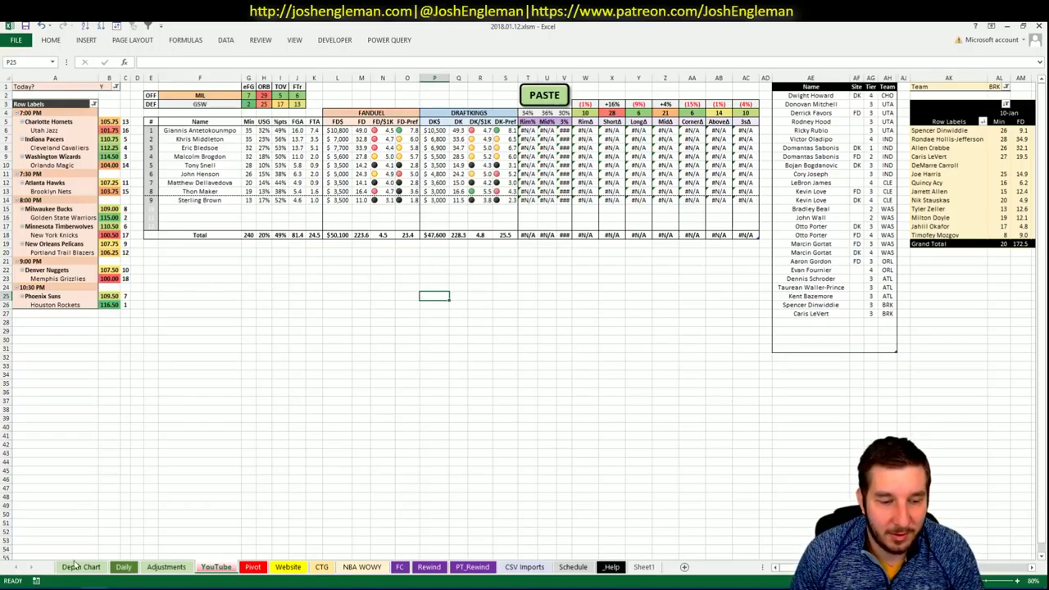
Search 'bucks' on Cleaning the Glass and copy the Bucks Shooting: Frequency rows
{"action": "left_click", "coordinate": [69, 586]}
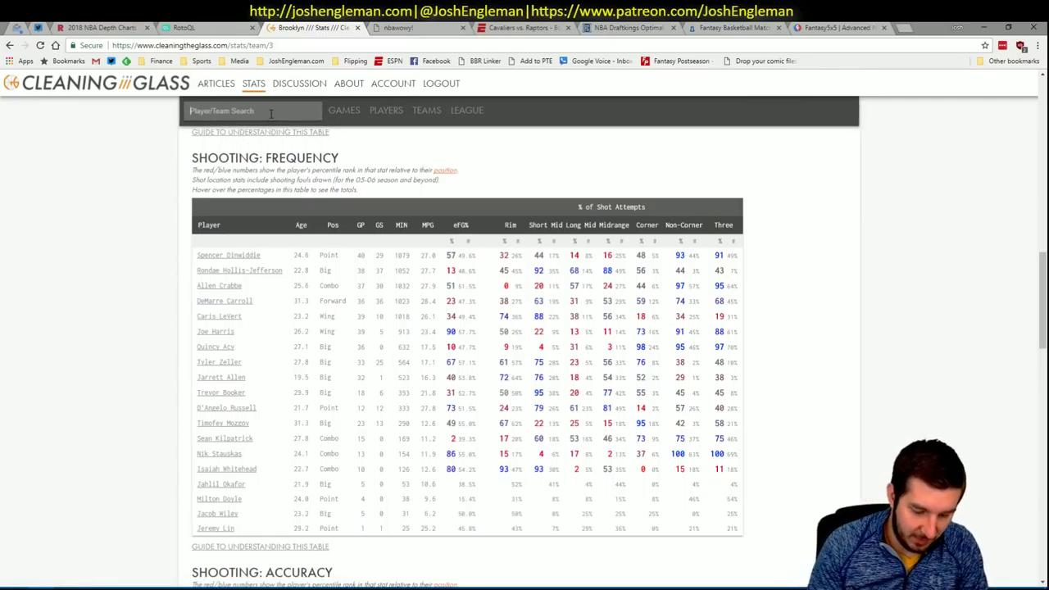
{"action": "type", "text": "bucks"}
{"action": "key", "text": "Return"}
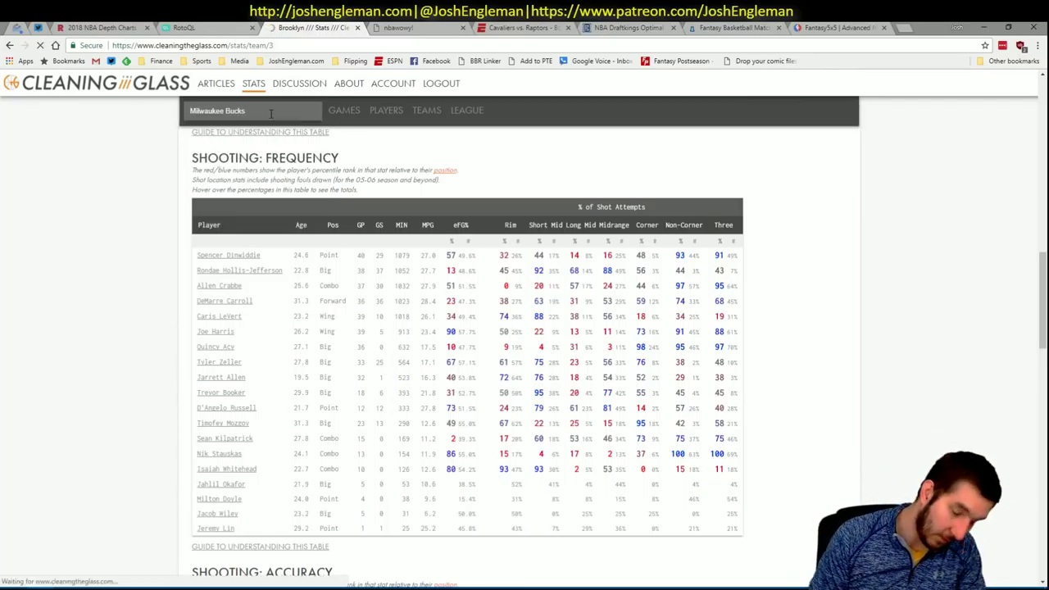
{"action": "key", "text": "alt+Tab"}
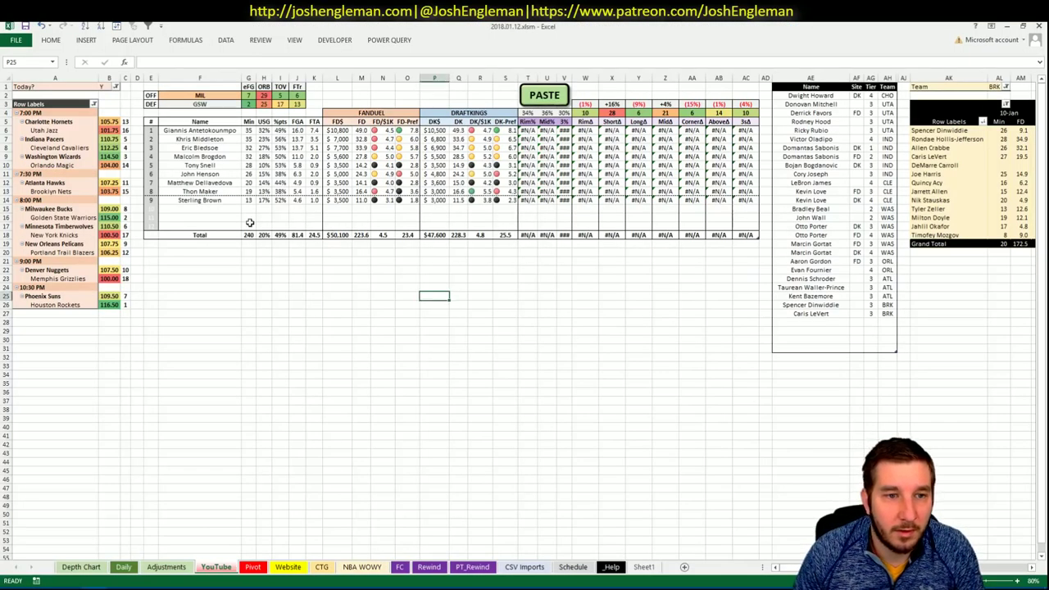
{"action": "key", "text": "alt+Tab"}
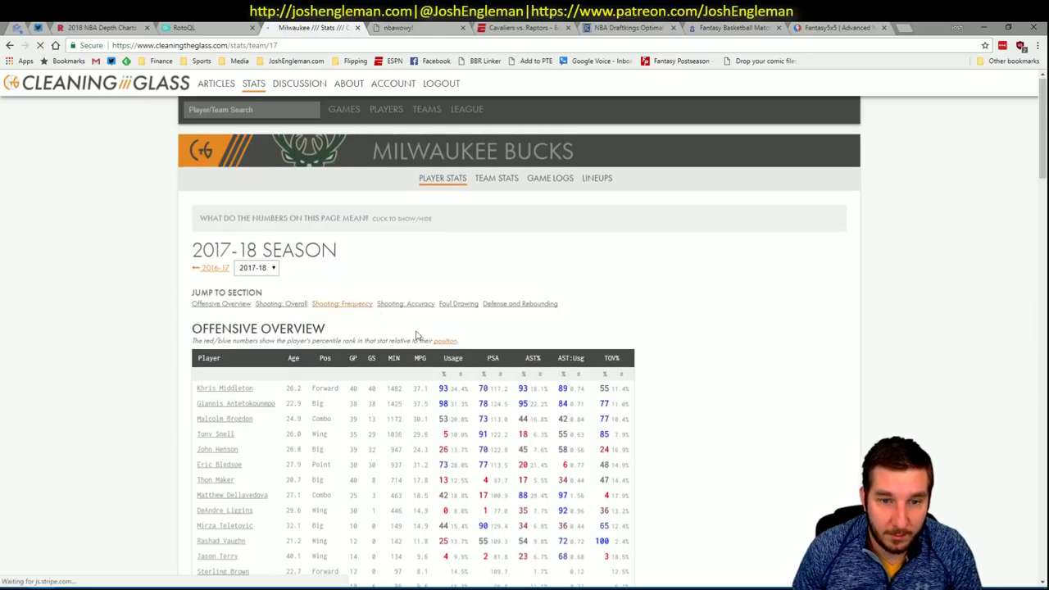
{"action": "left_click", "coordinate": [342, 304]}
{"action": "left_click_drag", "start_coordinate": [746, 513], "coordinate": [200, 256]}
{"action": "key", "text": "ctrl+c"}
Paste the copied Bucks stats into the matchup sheet
{"action": "key", "text": "alt+Tab"}
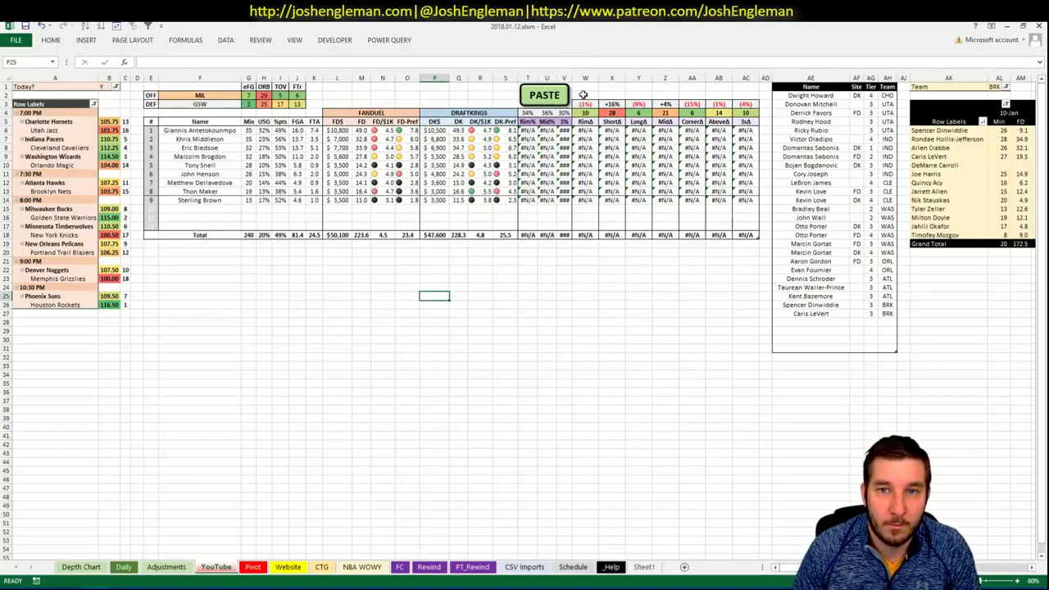
{"action": "left_click", "coordinate": [547, 96]}
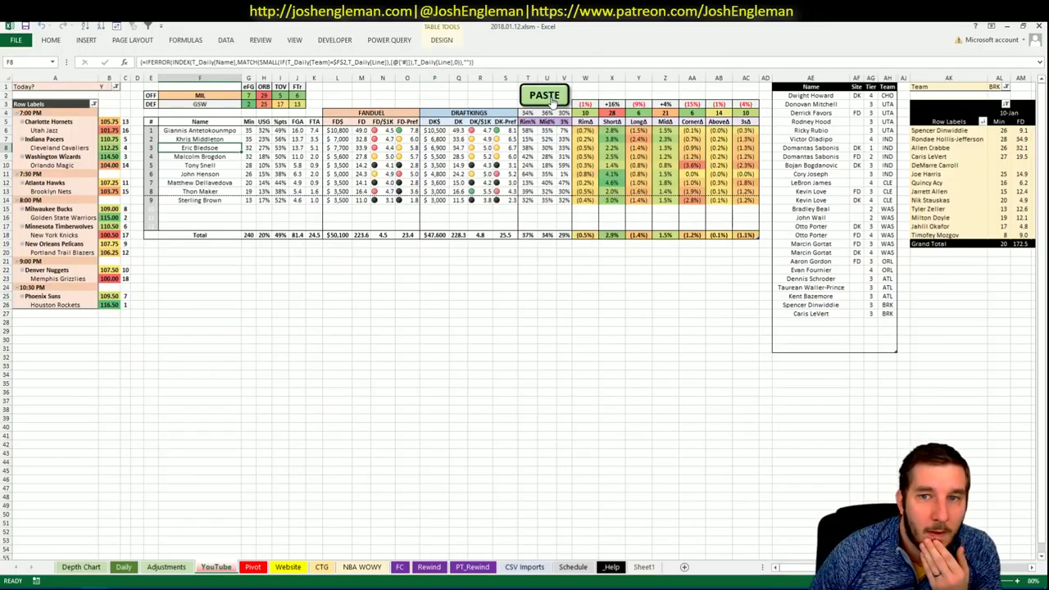
{"action": "left_click", "coordinate": [812, 320]}
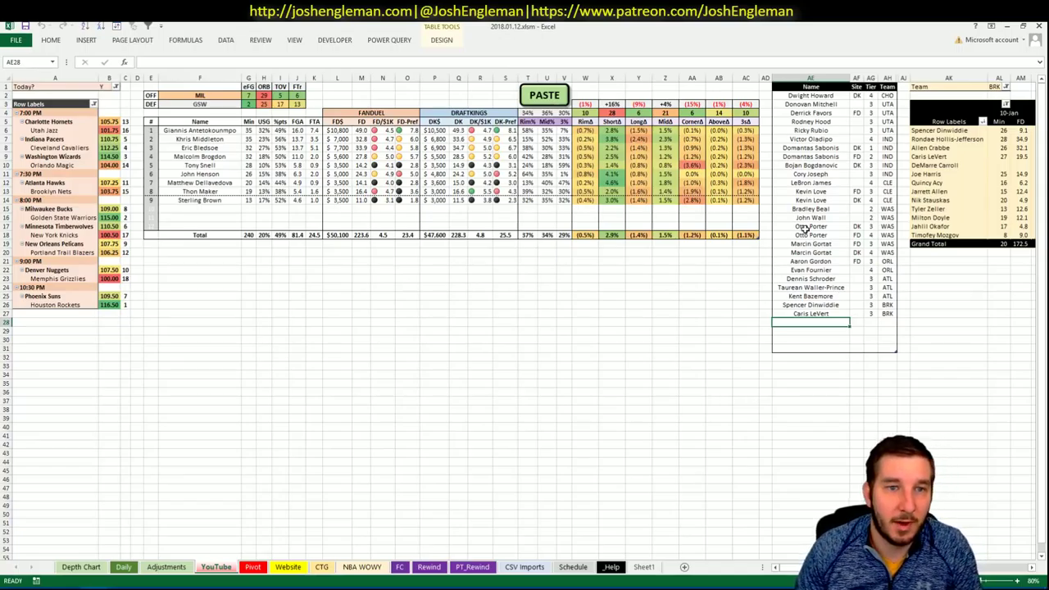
Change the minutes pivot's team filter in AL1 from BRK to MIL and review the date columns
{"action": "left_click", "coordinate": [998, 88]}
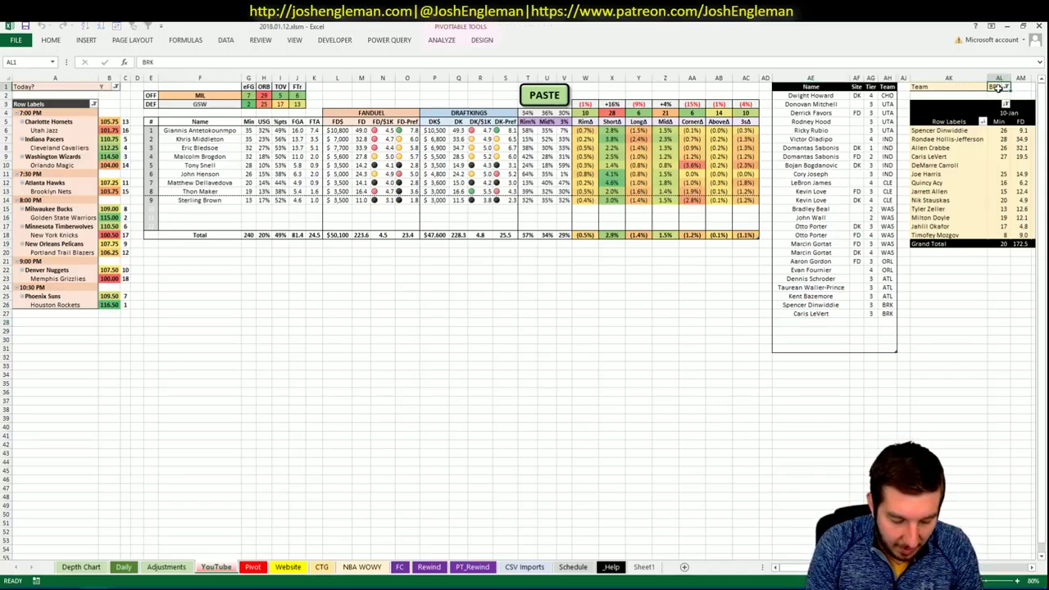
{"action": "type", "text": "MIL"}
{"action": "key", "text": "Return"}
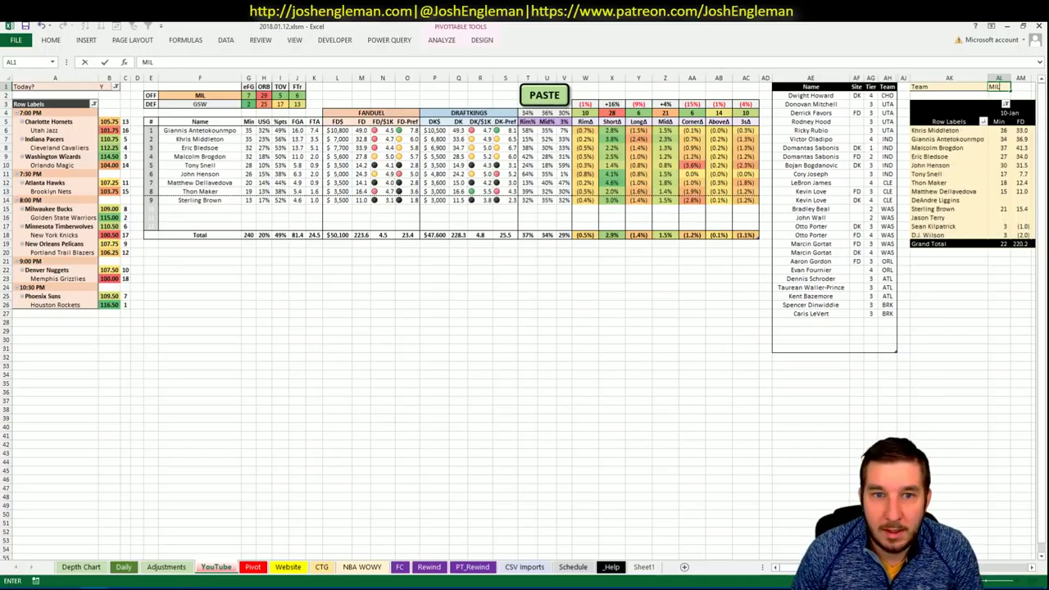
{"action": "key", "text": "Return"}
{"action": "scroll", "coordinate": [525, 320], "scroll_direction": "right", "scroll_amount": 6}
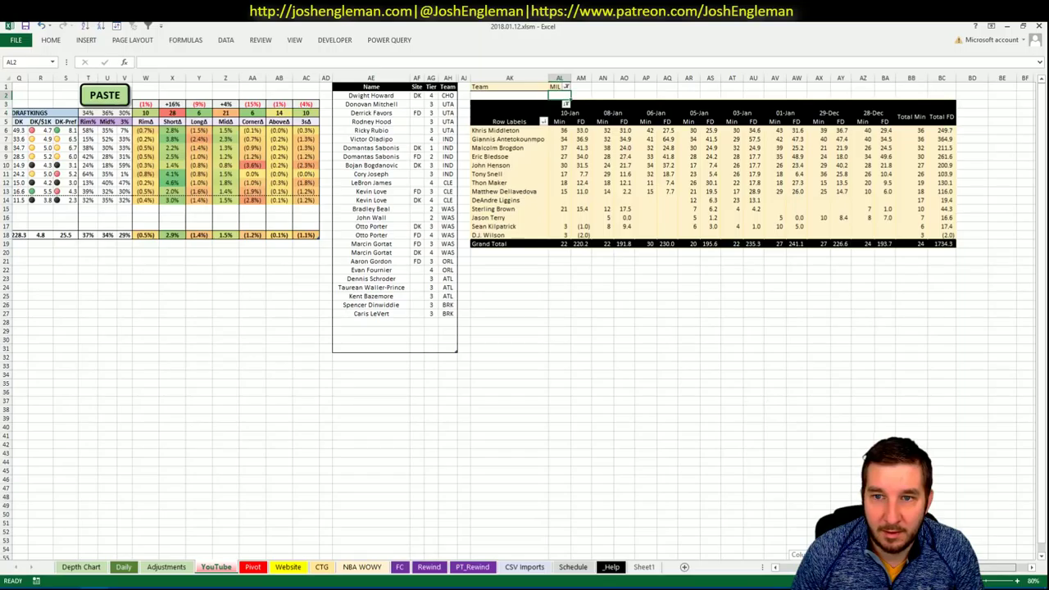
{"action": "scroll", "coordinate": [524, 319], "scroll_direction": "left", "scroll_amount": 1}
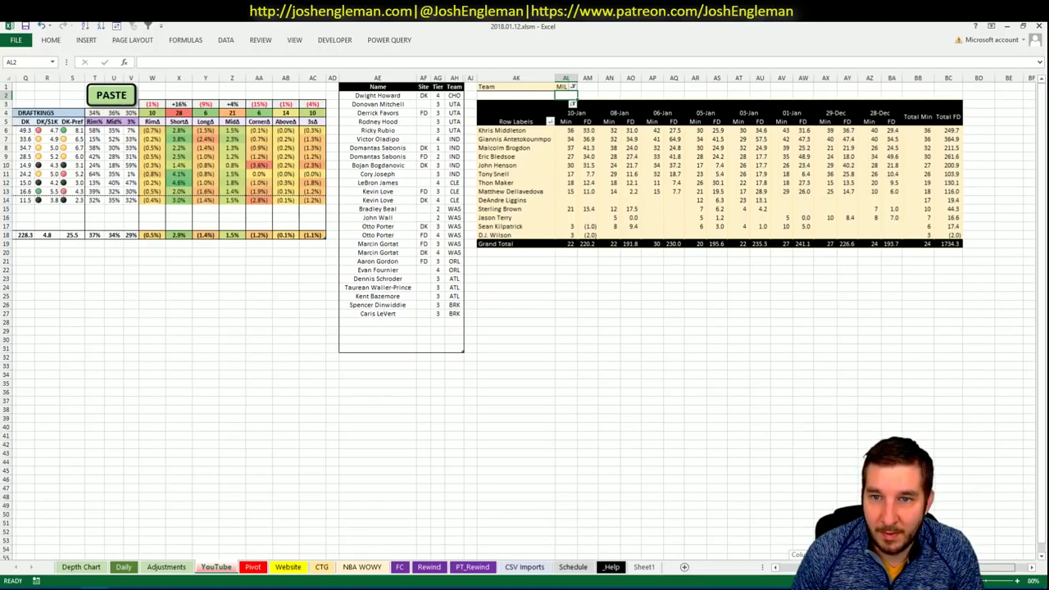
{"action": "scroll", "coordinate": [525, 319], "scroll_direction": "left", "scroll_amount": 7}
Enter Giannis Antetokounmpo in the row below Caris LeVert as the first tier 3 MIL pick
{"action": "left_click", "coordinate": [815, 320]}
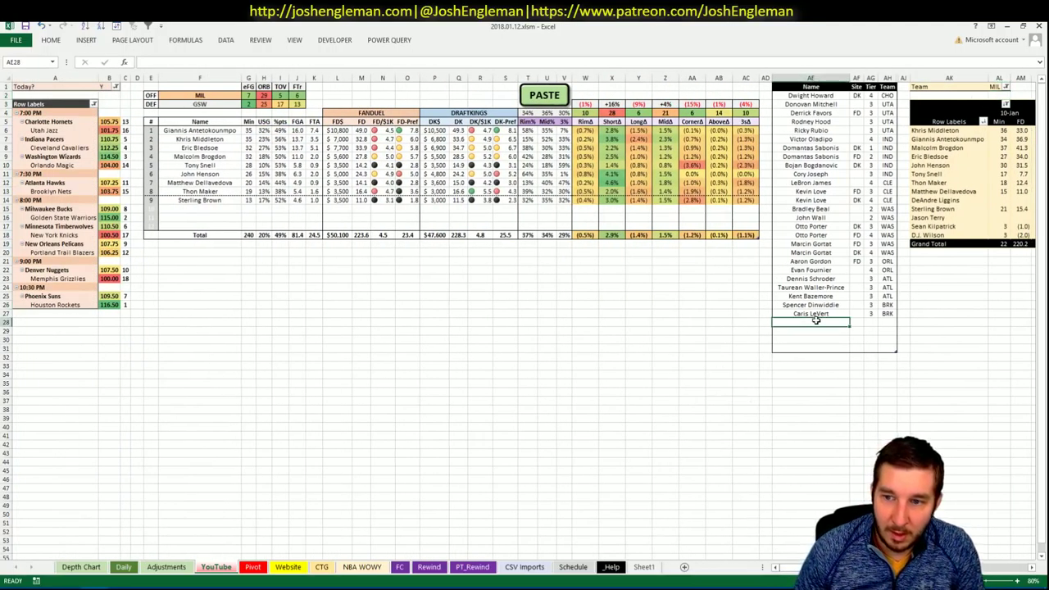
{"action": "type", "text": "Giannis An"}
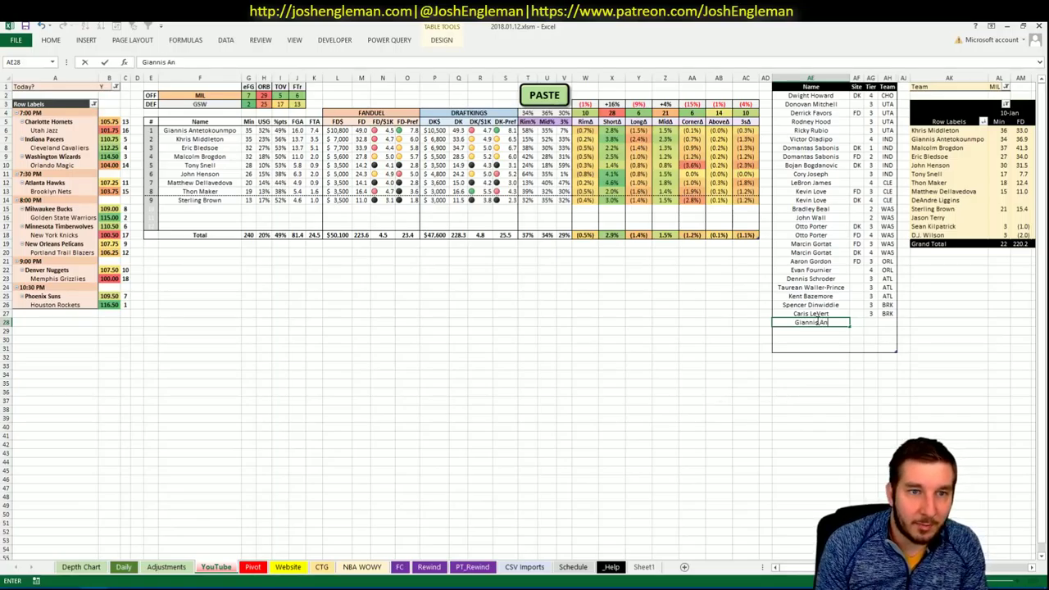
{"action": "type", "text": "teto"}
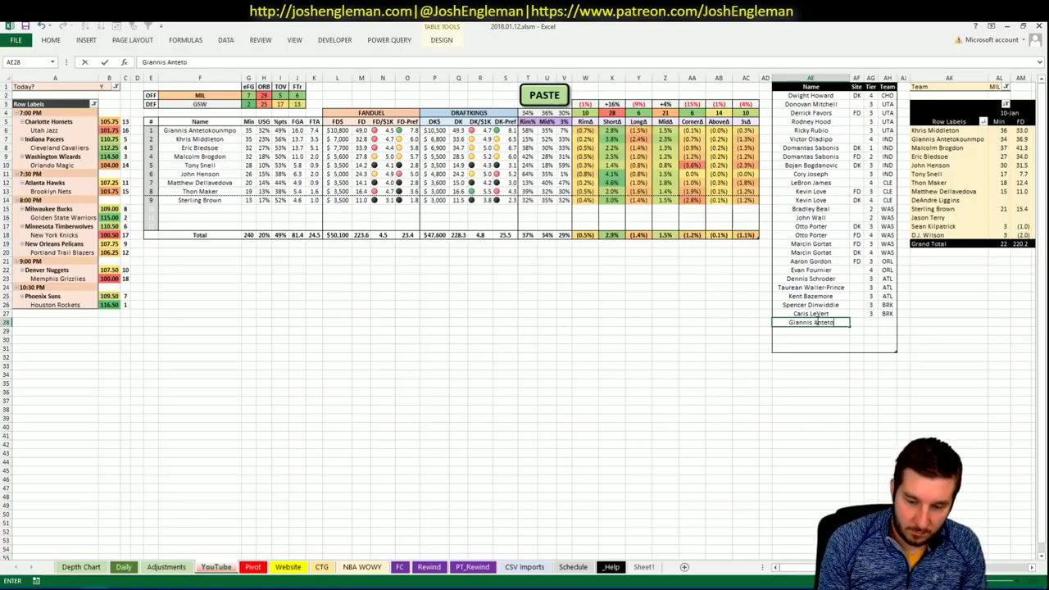
{"action": "type", "text": "kounmpo"}
{"action": "key", "text": "ctrl+Return"}
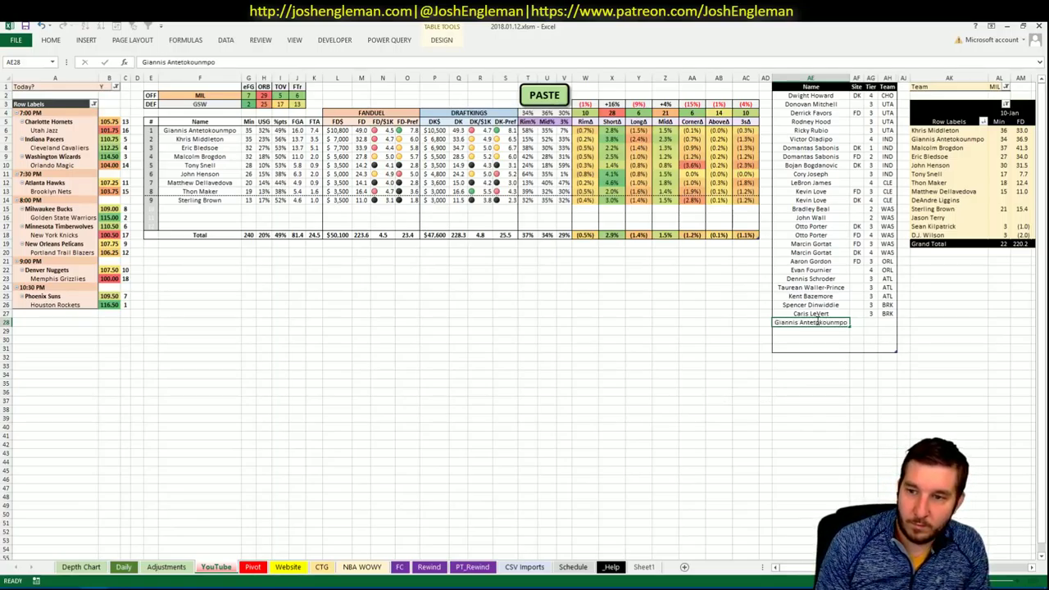
{"action": "key", "text": "Right"}
{"action": "key", "text": "Right"}
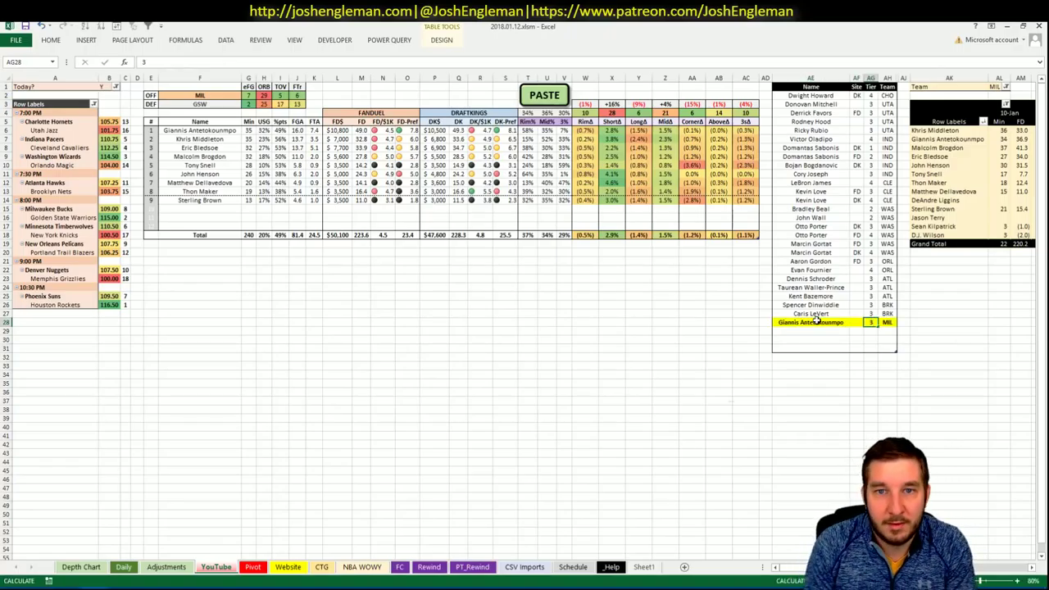
{"action": "key", "text": "Return"}
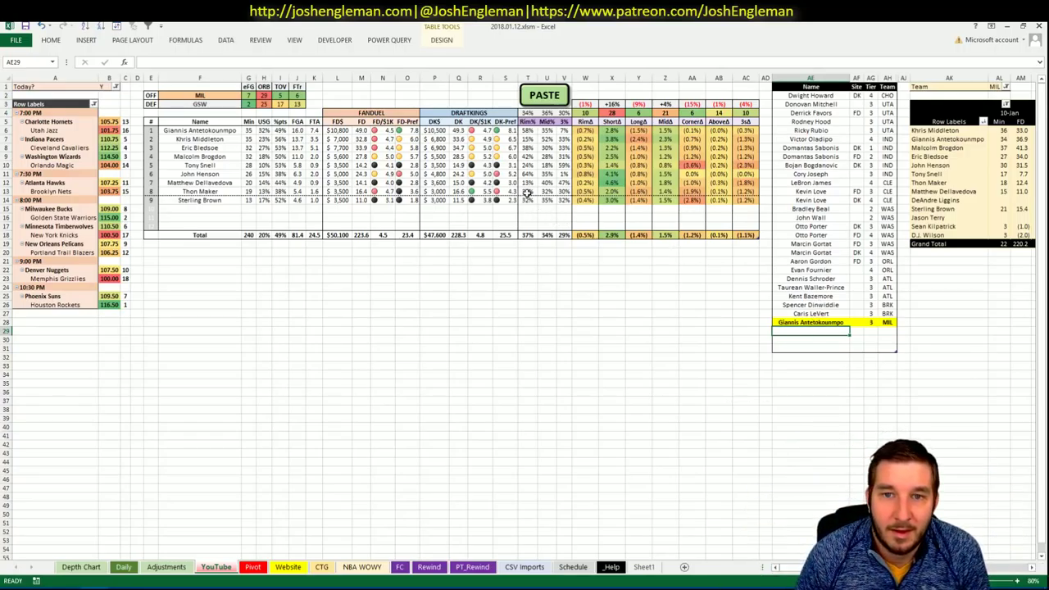
{"action": "left_click", "coordinate": [421, 323]}
{"action": "left_click", "coordinate": [231, 245]}
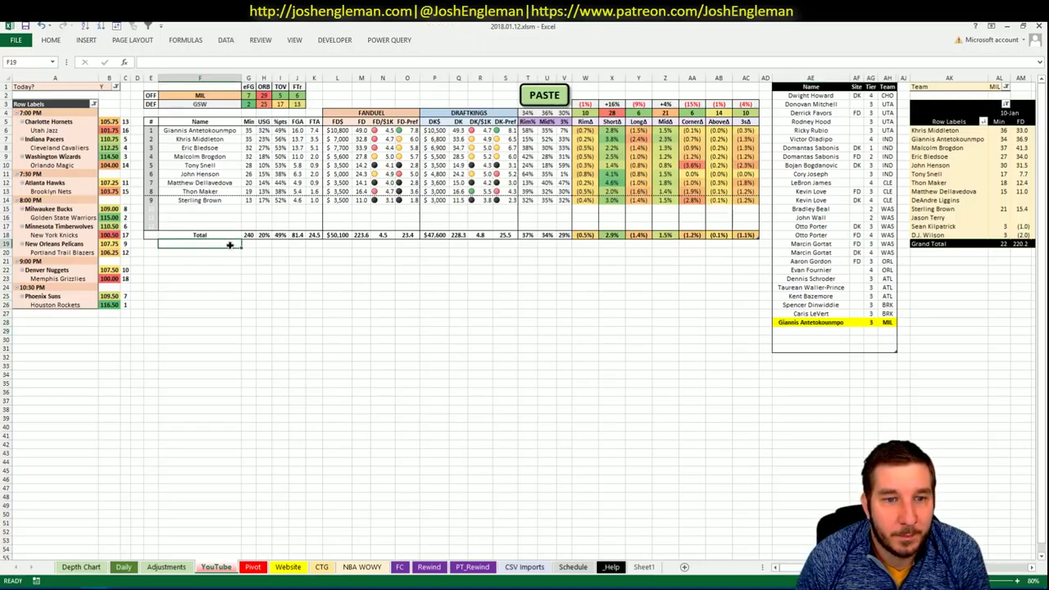
{"action": "left_click", "coordinate": [246, 251]}
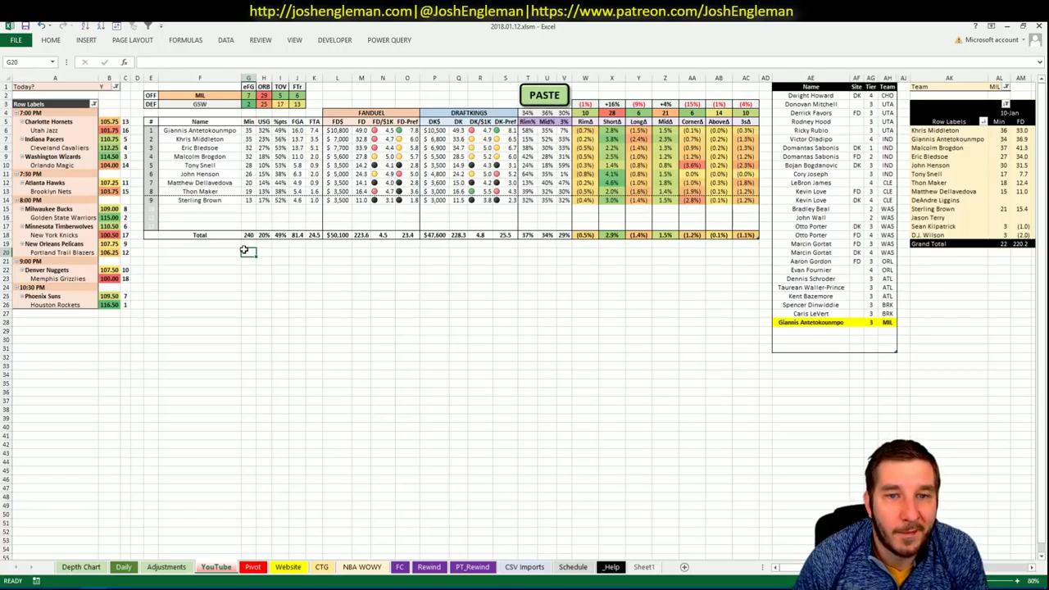
Add Malcolm Brogdon and Khris Middleton (tier 3) to the shortlist
{"action": "left_click", "coordinate": [803, 329]}
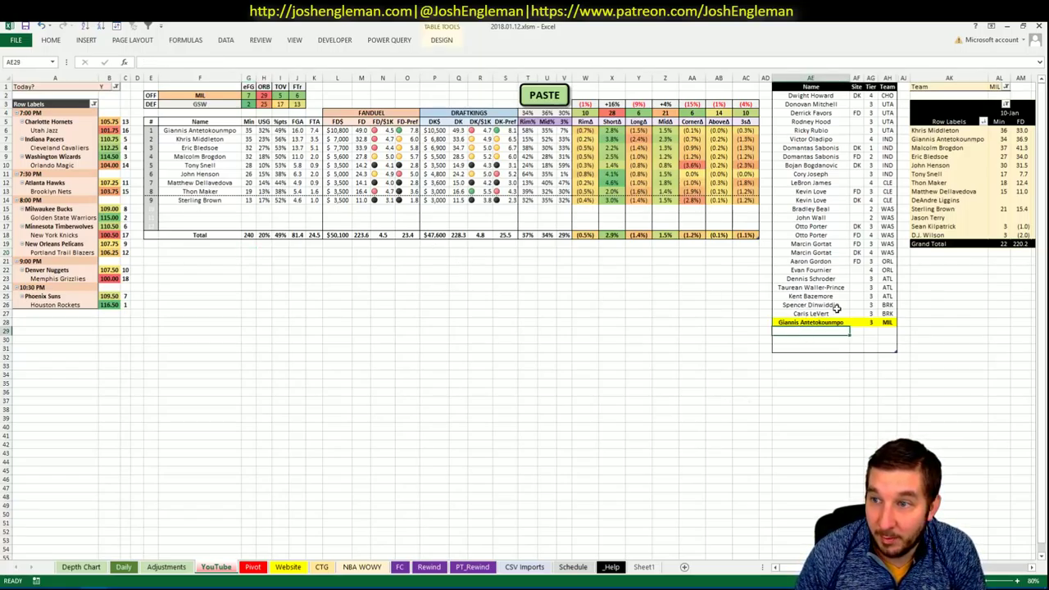
{"action": "type", "text": "Malcolm"}
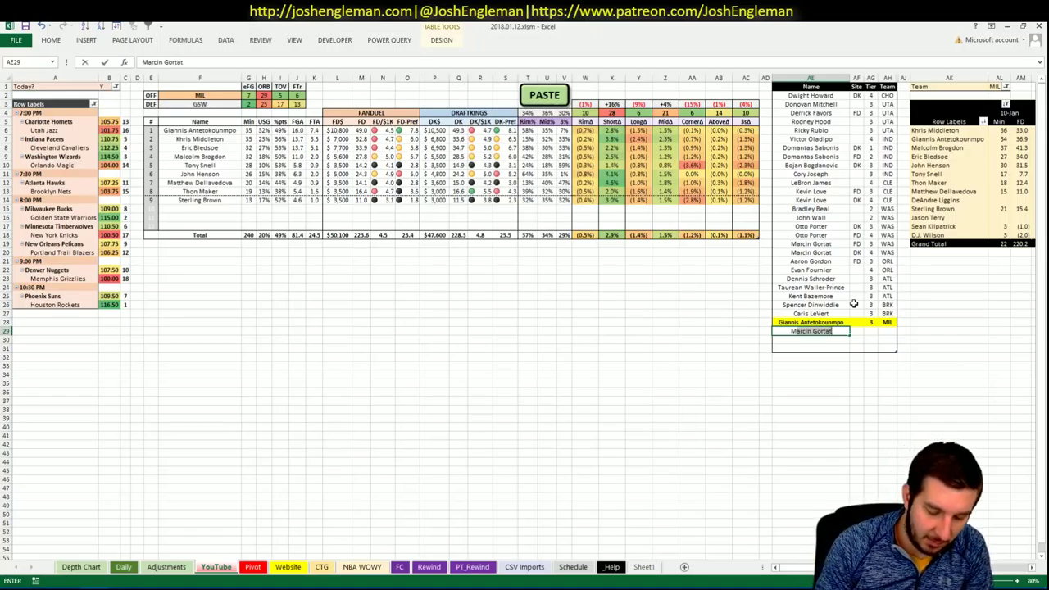
{"action": "type", "text": " Brogdon"}
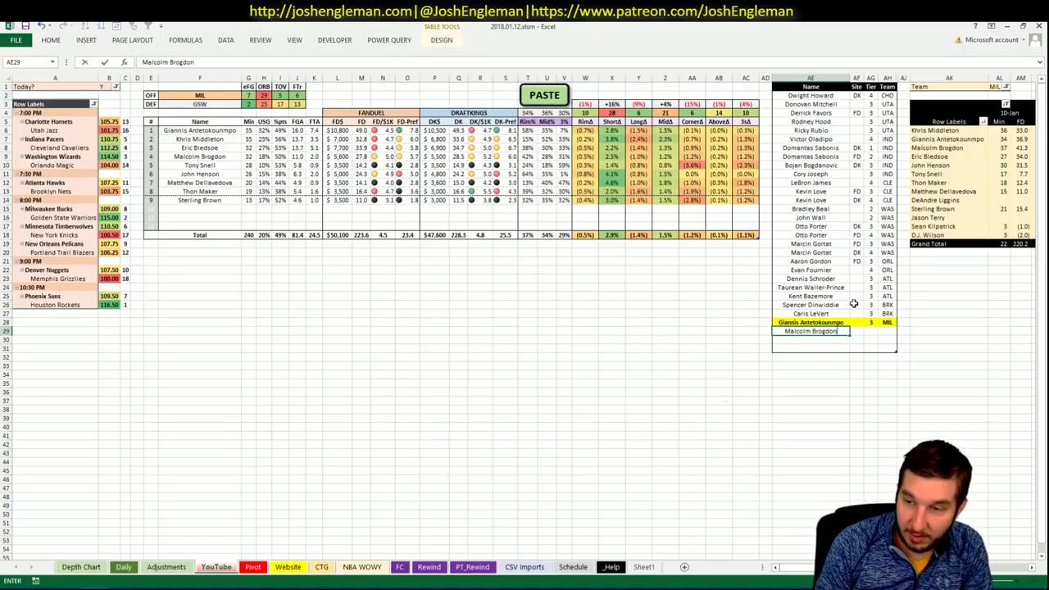
{"action": "key", "text": "ctrl+Return"}
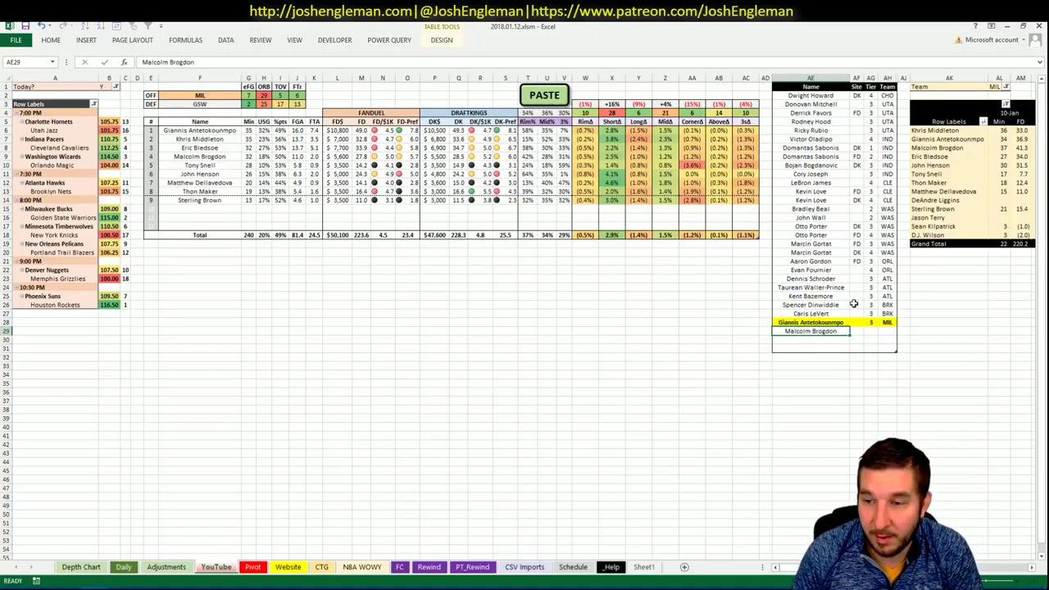
{"action": "key", "text": "Right"}
{"action": "key", "text": "Right"}
{"action": "key", "text": "Down"}
{"action": "key", "text": "Left"}
{"action": "key", "text": "Left"}
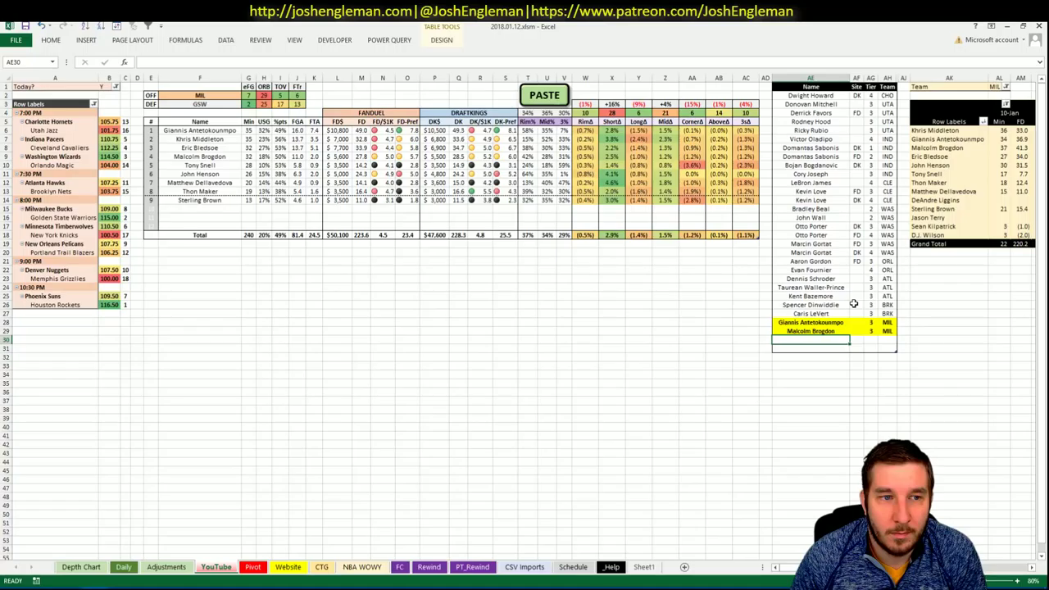
{"action": "type", "text": "Khris"}
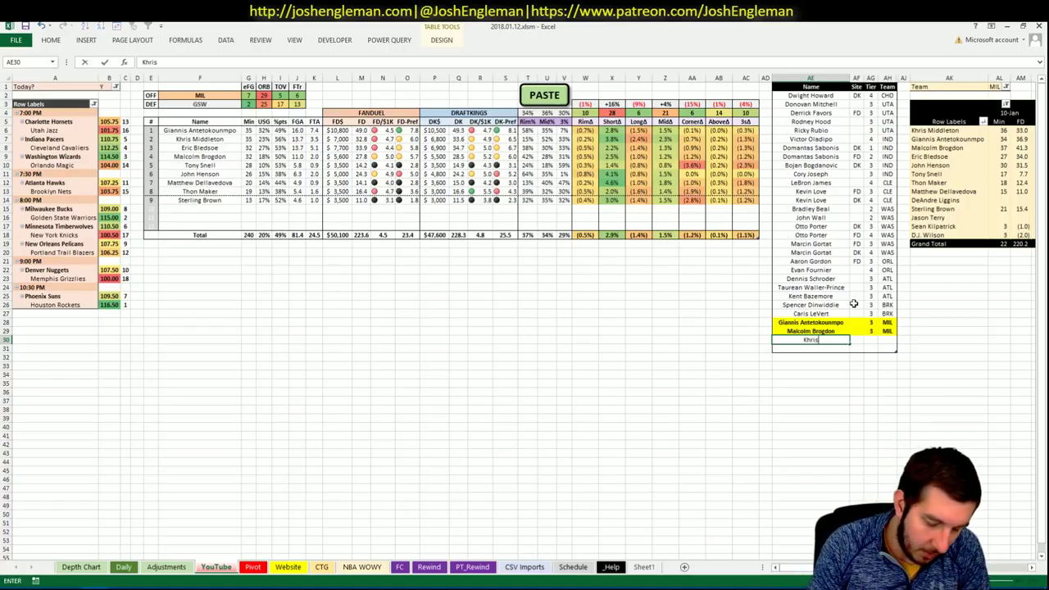
{"action": "type", "text": " Middleton"}
{"action": "key", "text": "Tab"}
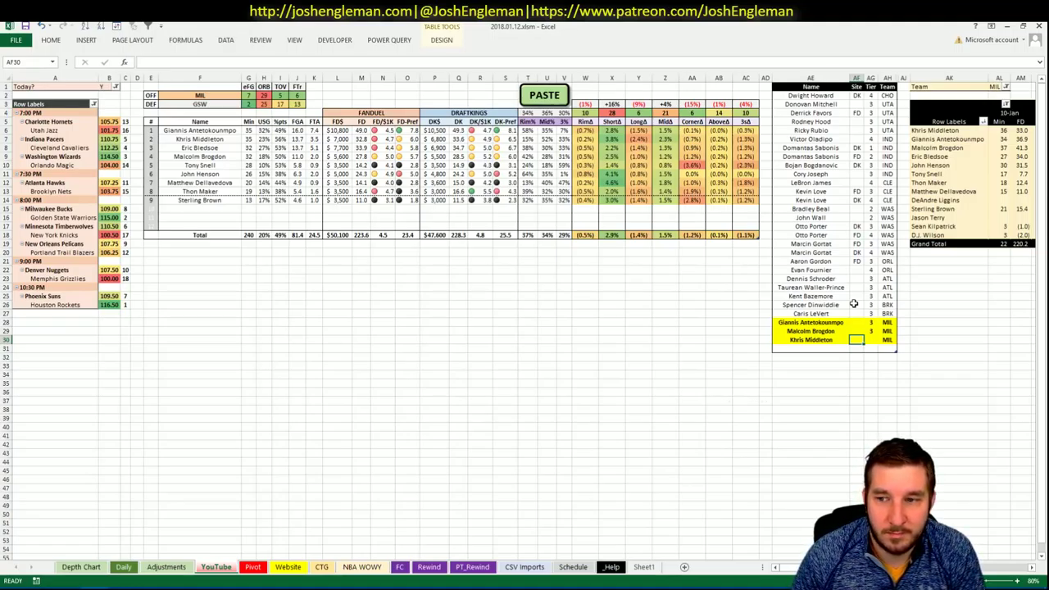
{"action": "key", "text": "Tab"}
{"action": "type", "text": "3"}
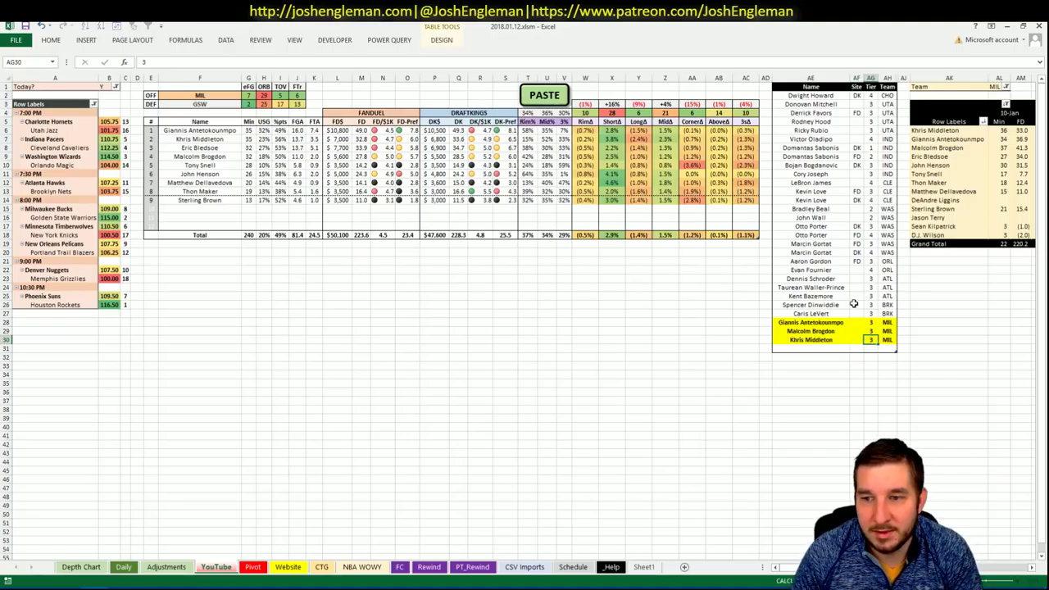
{"action": "key", "text": "Return"}
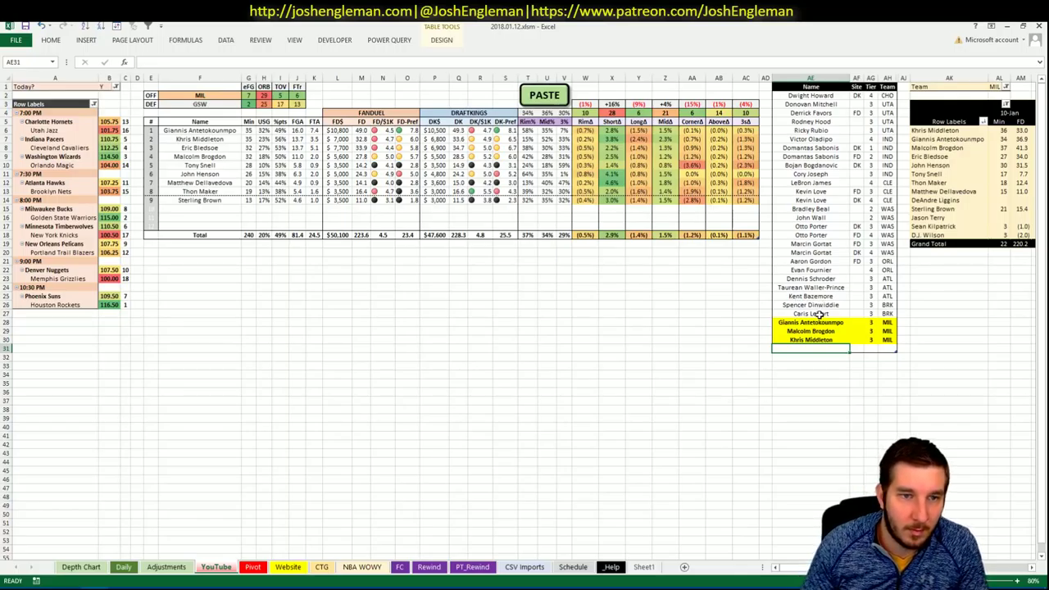
Add two Eric Bledsoe rows to the shortlist, one for FD and one for DK
{"action": "type", "text": "Eric Bl"}
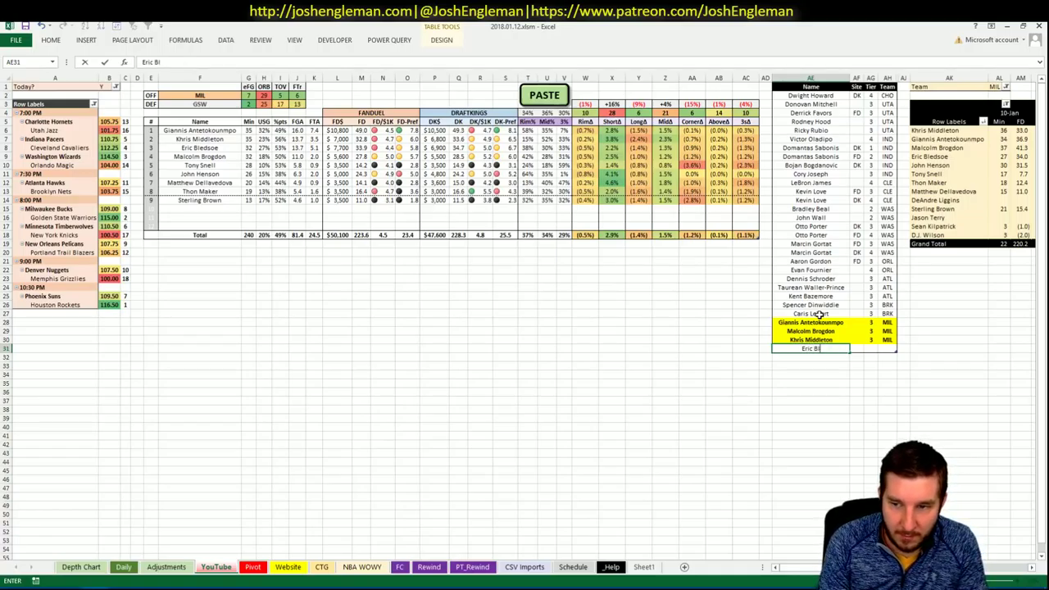
{"action": "type", "text": "edsoe"}
{"action": "key", "text": "Tab"}
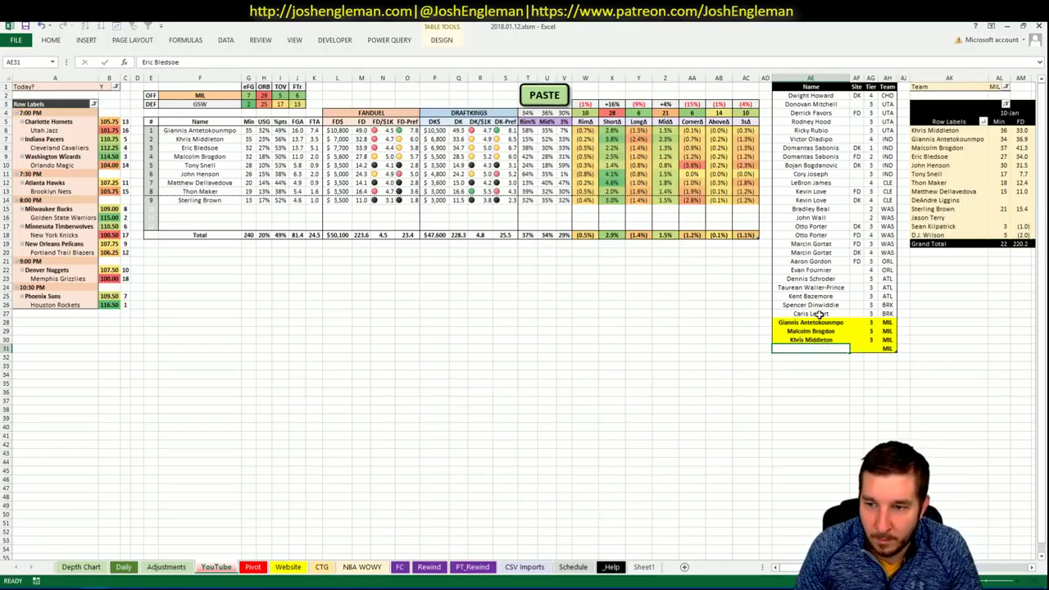
{"action": "type", "text": "FD"}
{"action": "key", "text": "Tab"}
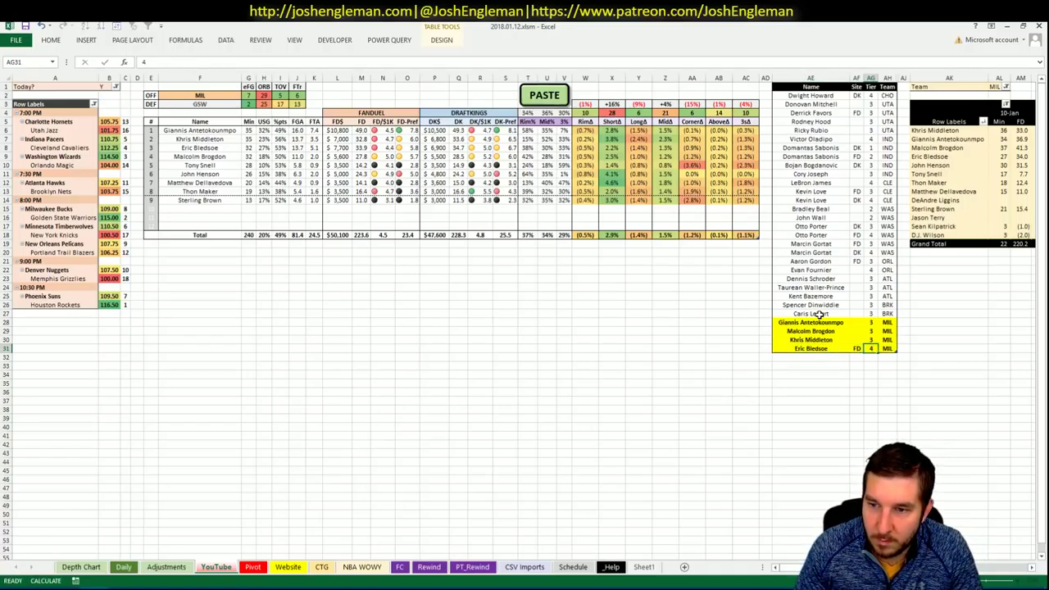
{"action": "key", "text": "Return"}
{"action": "type", "text": "Eric "}
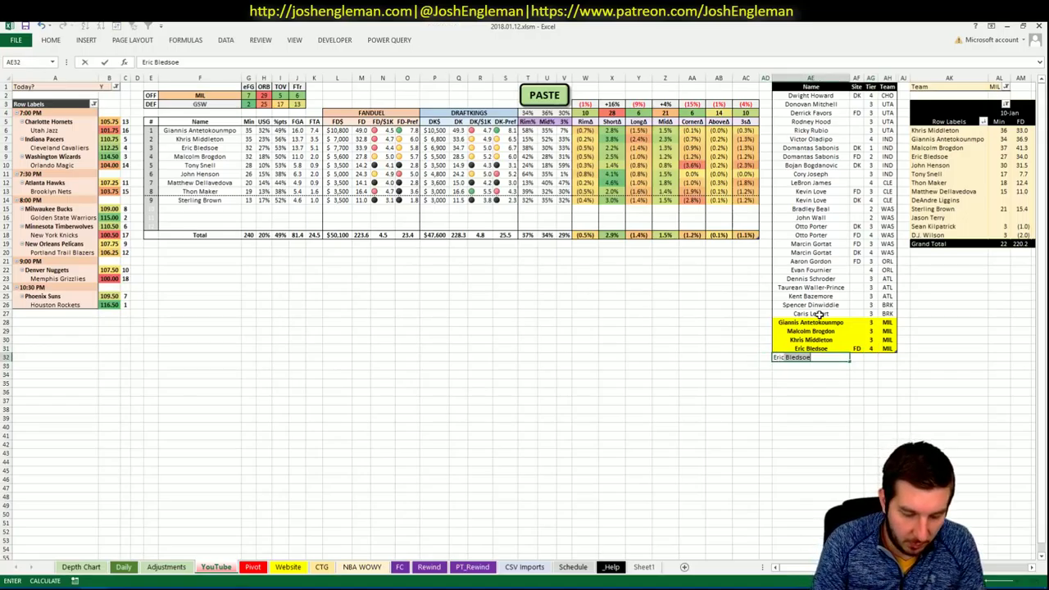
{"action": "type", "text": "Bledsoe"}
{"action": "key", "text": "Tab"}
{"action": "type", "text": "DK"}
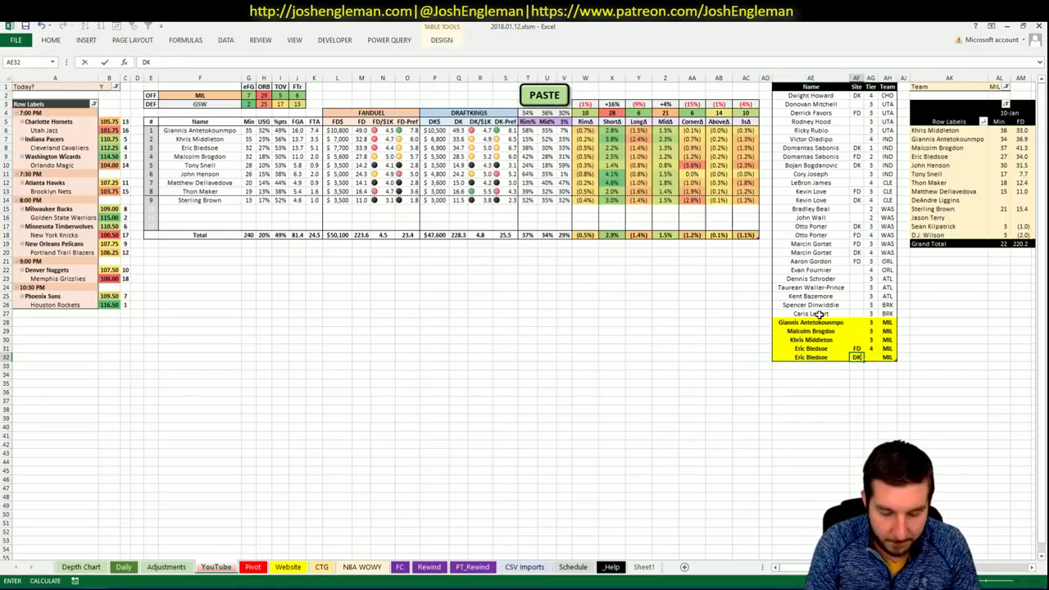
{"action": "key", "text": "Return"}
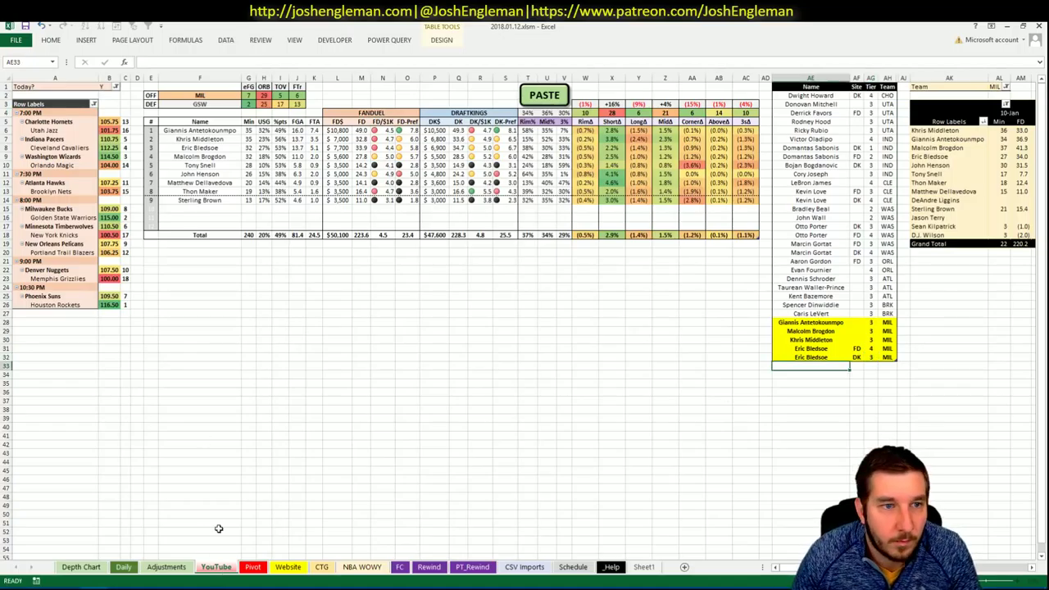
Change the offense team in F2 from MIL to GSW
{"action": "left_click", "coordinate": [346, 430]}
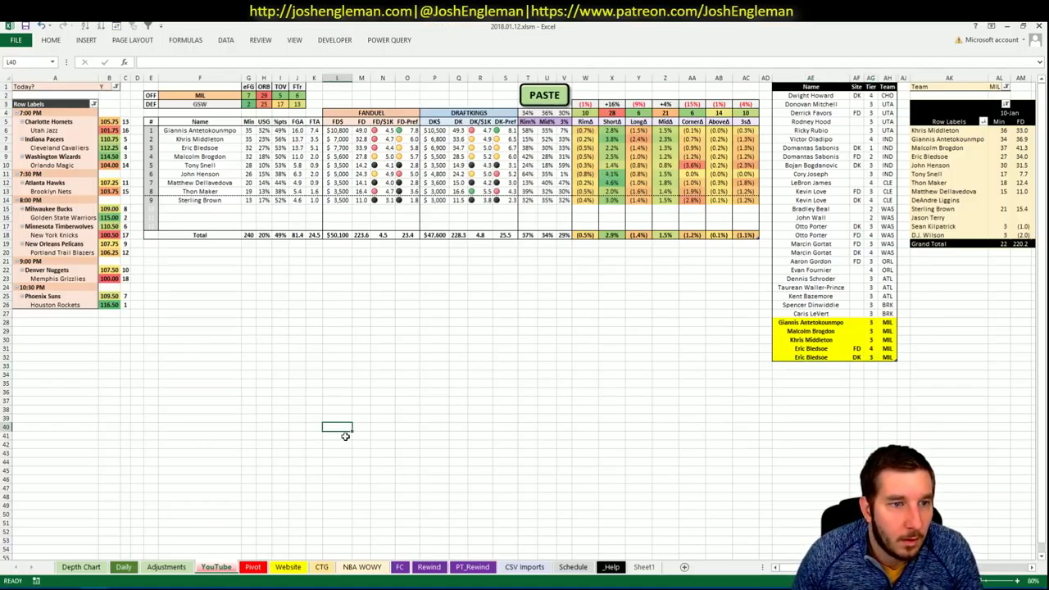
{"action": "left_click", "coordinate": [220, 95]}
{"action": "type", "text": "GSW"}
{"action": "key", "text": "ctrl+Return"}
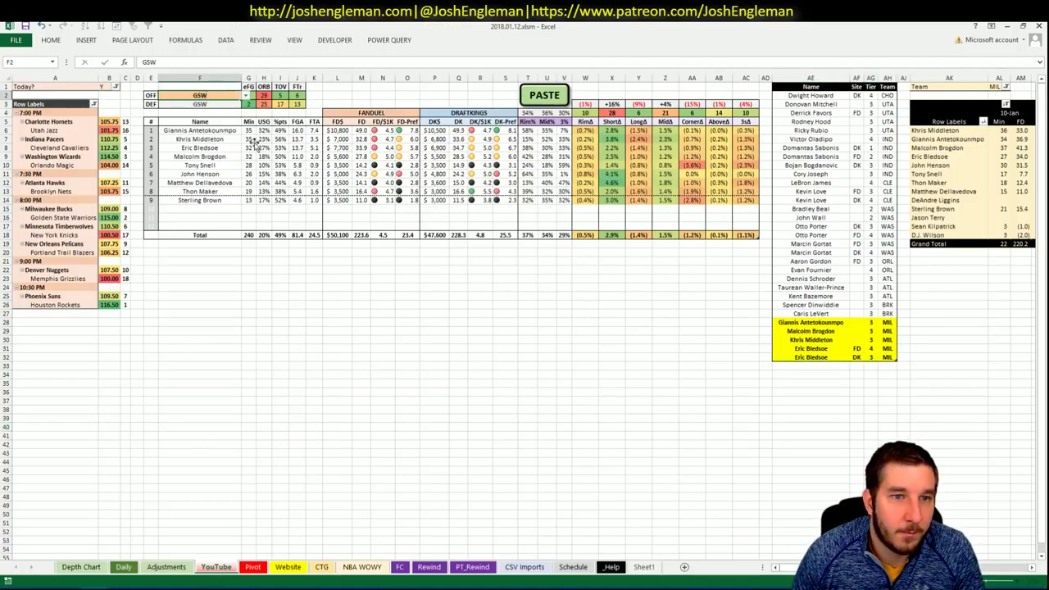
{"action": "key", "text": "Down"}
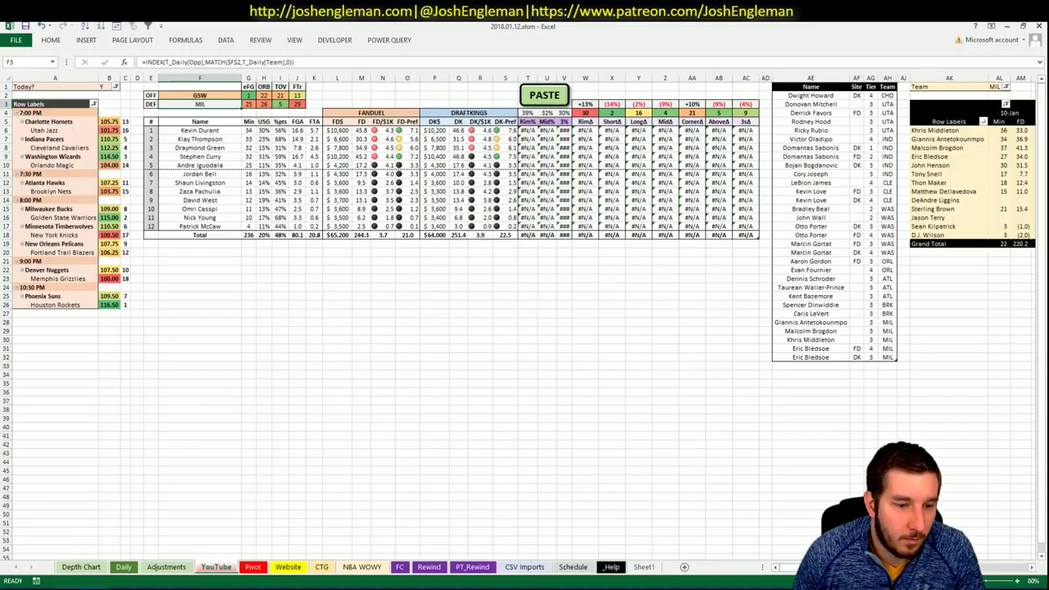
{"action": "key", "text": "alt+Tab"}
{"action": "left_click", "coordinate": [279, 108]}
Search Cleaning the Glass for the Golden State Warriors team page
{"action": "type", "text": "Go"}
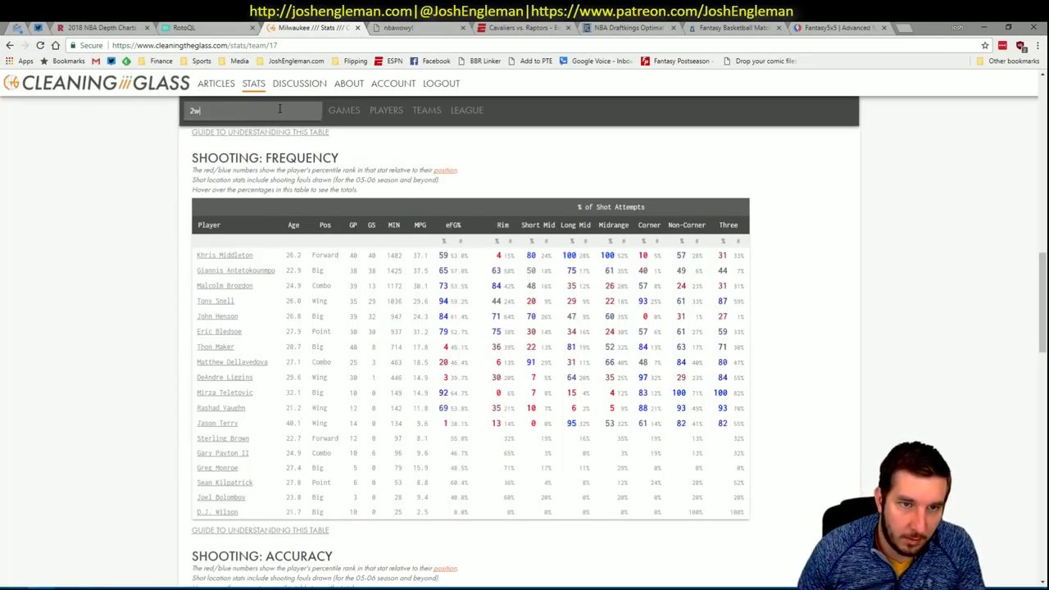
{"action": "key", "text": "BackSpace"}
{"action": "type", "text": "warr"}
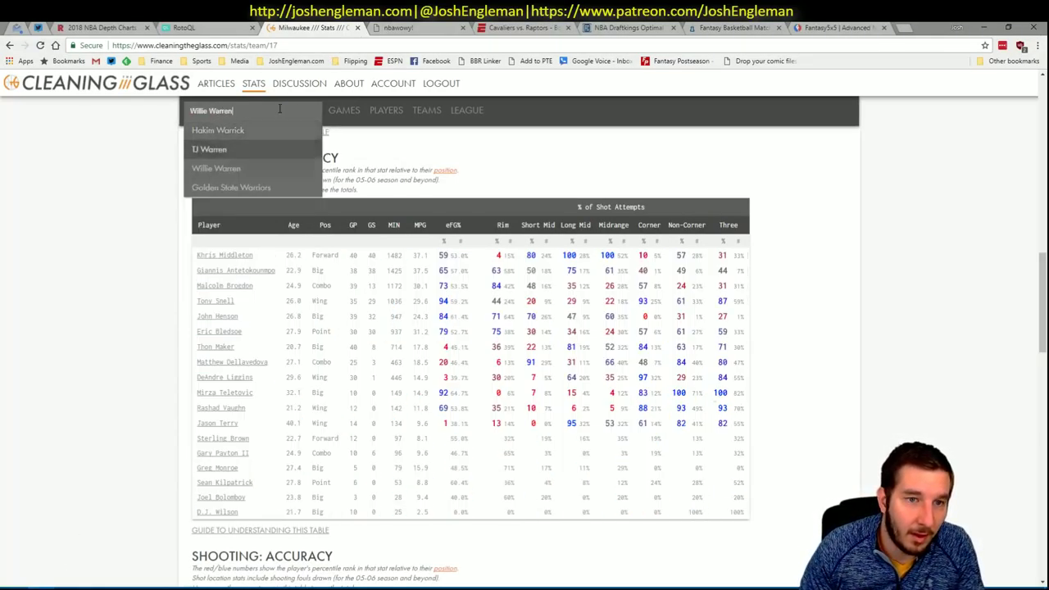
{"action": "key", "text": "Down"}
{"action": "key", "text": "Down"}
{"action": "key", "text": "Down"}
{"action": "key", "text": "Down"}
{"action": "key", "text": "alt+Tab"}
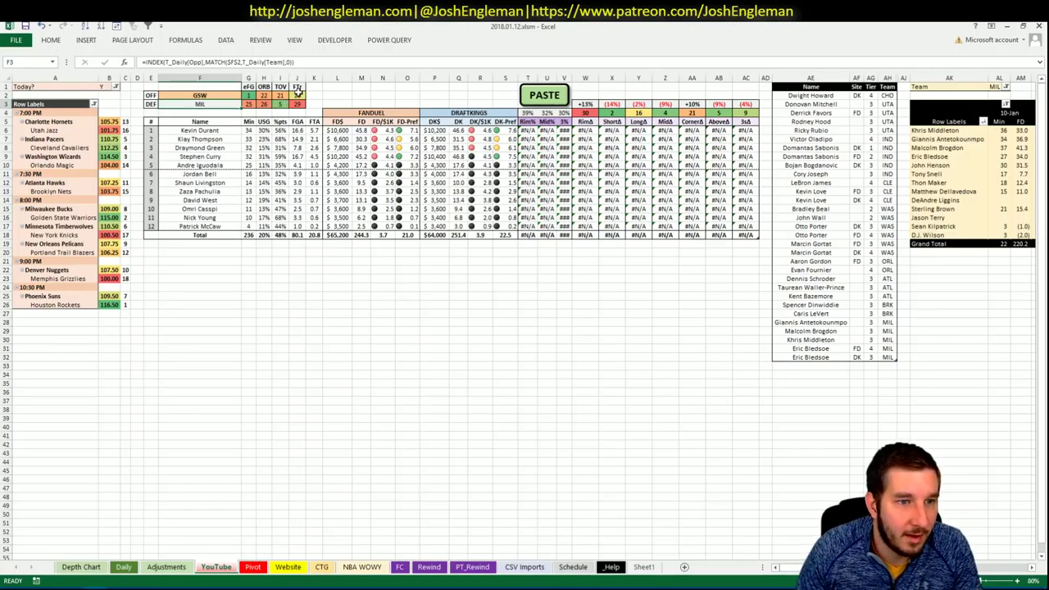
{"action": "key", "text": "alt+Tab"}
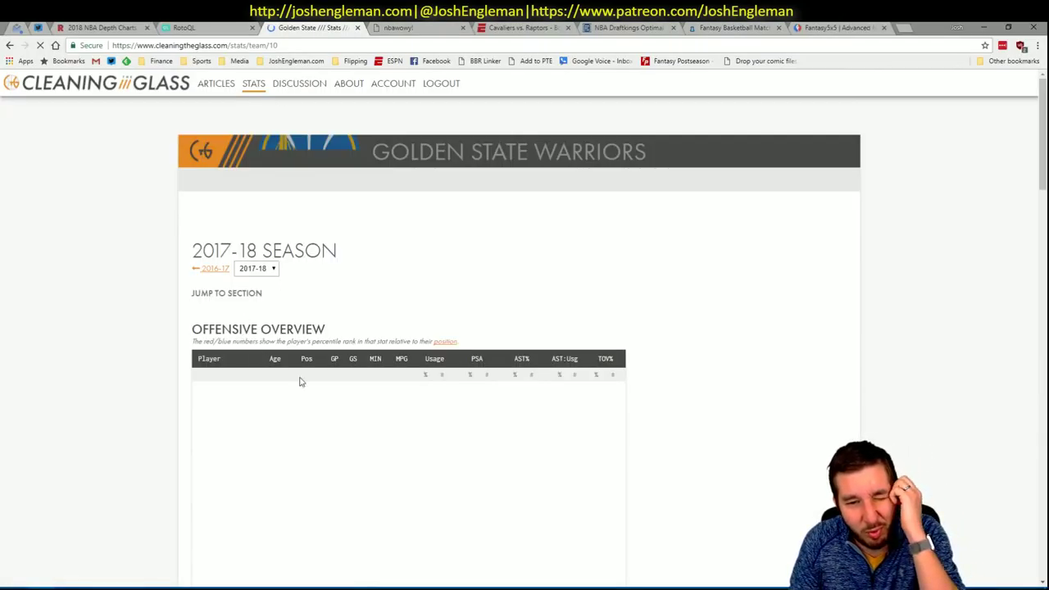
Select the entire Warriors Shooting: Frequency table
{"action": "left_click", "coordinate": [356, 305]}
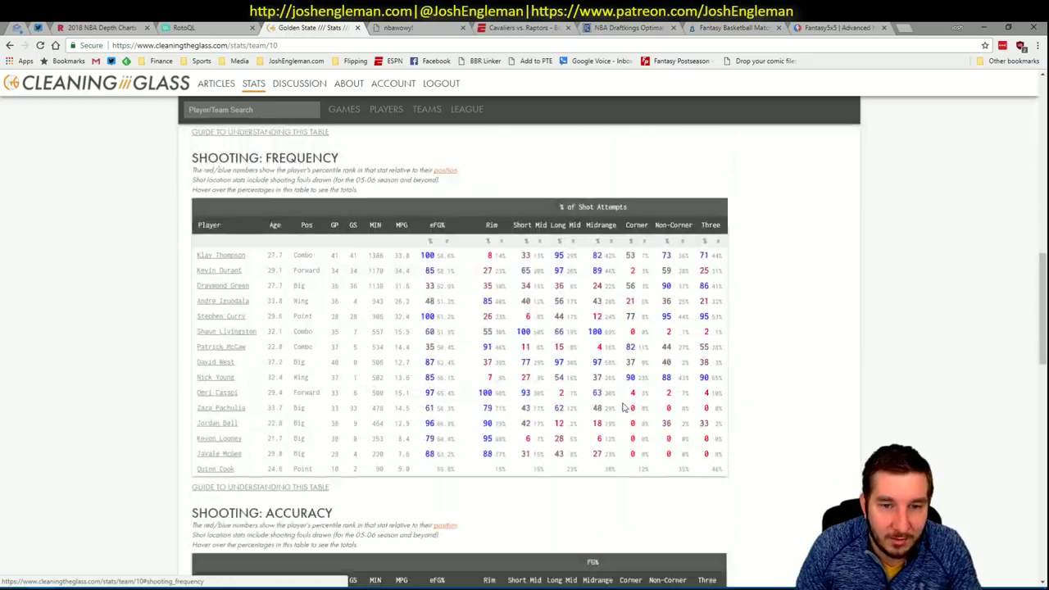
{"action": "left_click_drag", "start_coordinate": [720, 477], "coordinate": [200, 257]}
{"action": "left_click", "coordinate": [779, 503]}
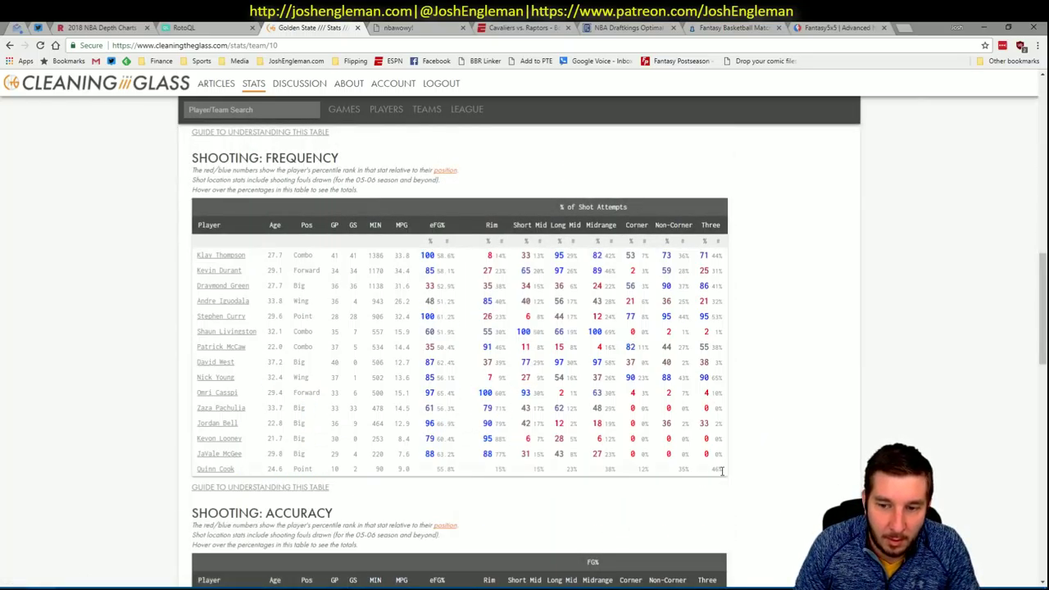
{"action": "left_click_drag", "start_coordinate": [737, 479], "coordinate": [200, 255]}
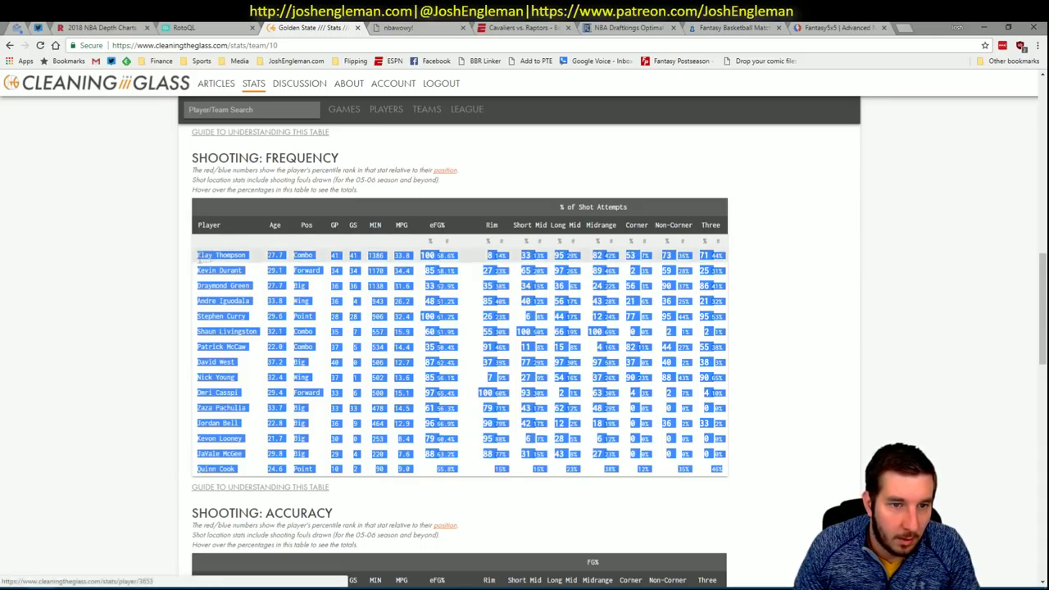
{"action": "key", "text": "alt+Tab"}
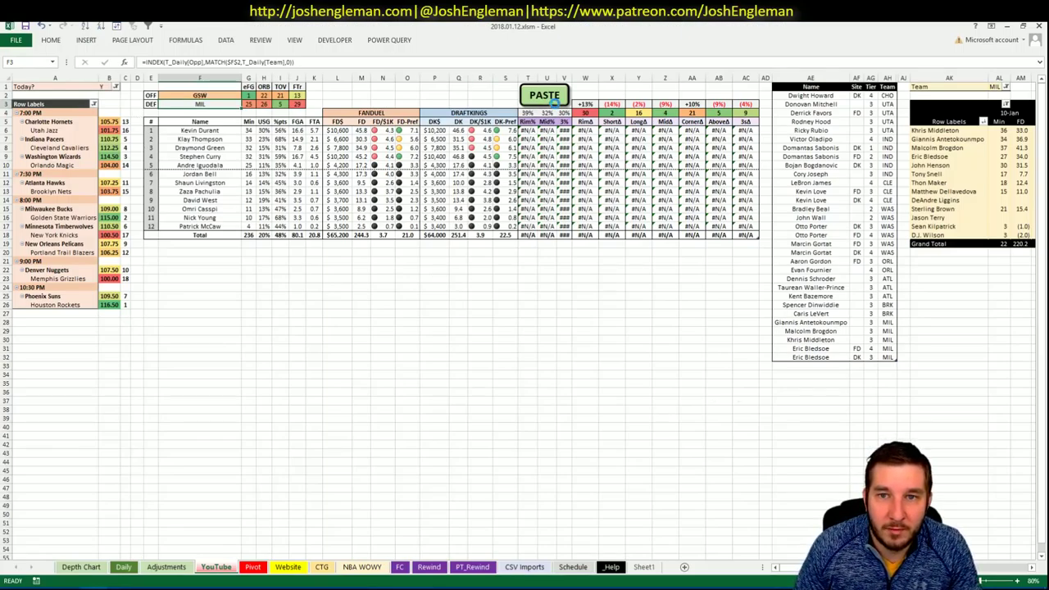
Paste the Warriors shooting data with the PASTE macro, replacing the #N/A shot-profile values
{"action": "left_click", "coordinate": [554, 101]}
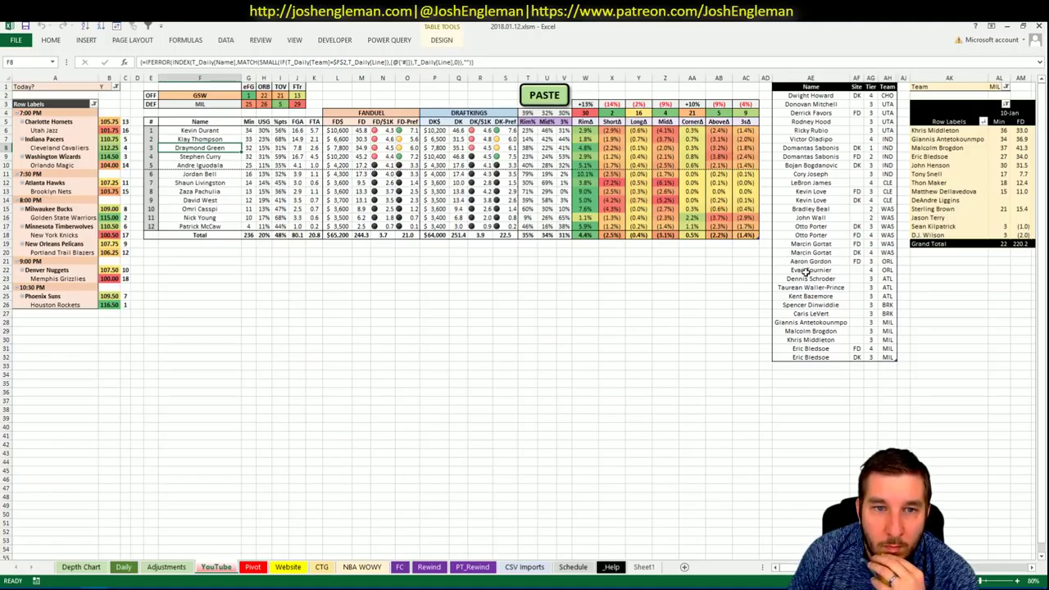
{"action": "left_click", "coordinate": [816, 366]}
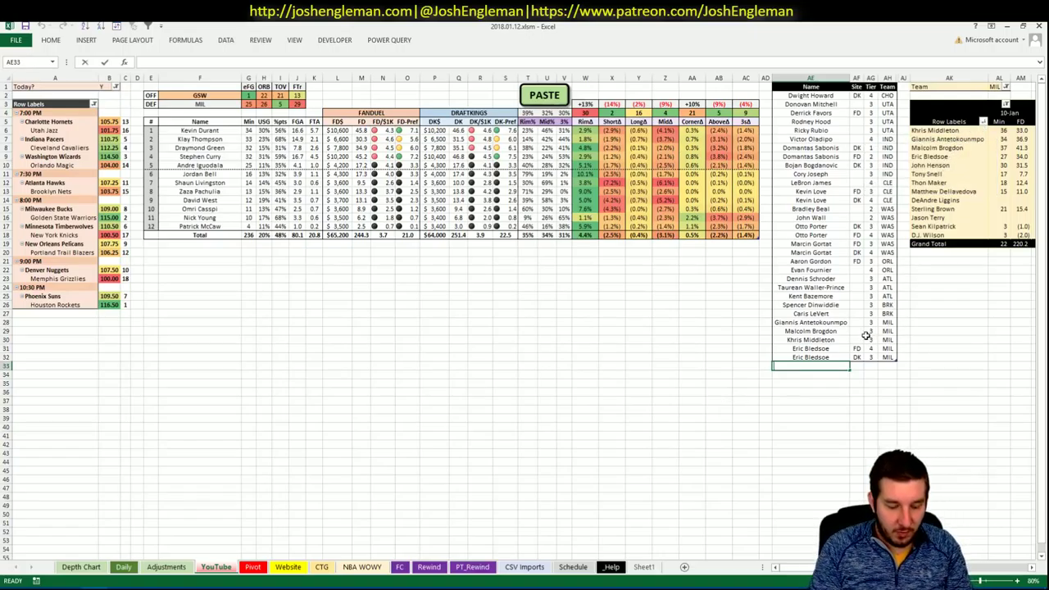
Enter Draymond Green in shortlist row AE33 as a tier 3 GSW pick
{"action": "type", "text": "Draymond"}
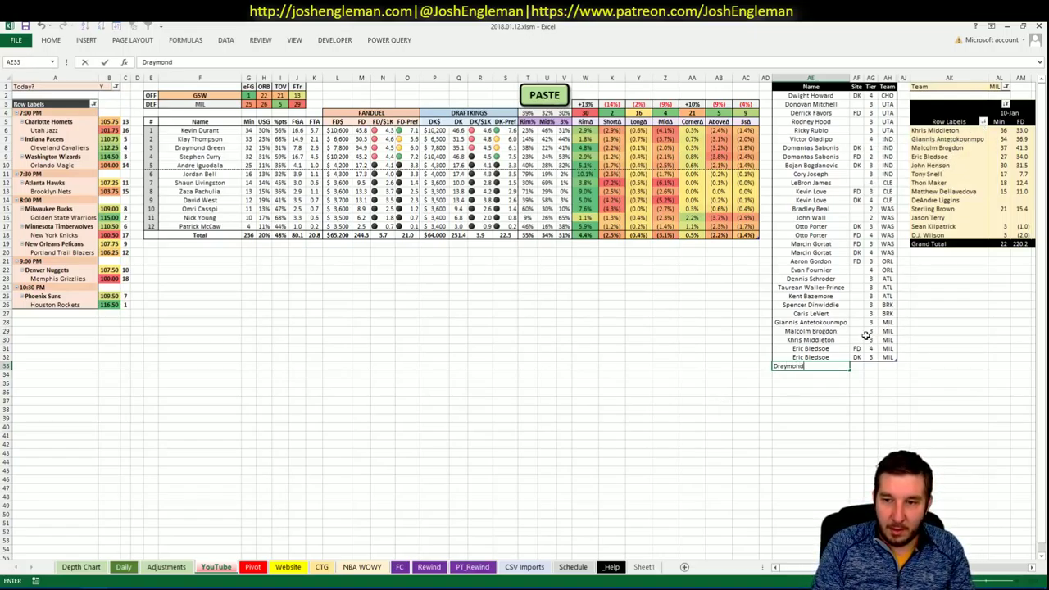
{"action": "key", "text": "ctrl+Return"}
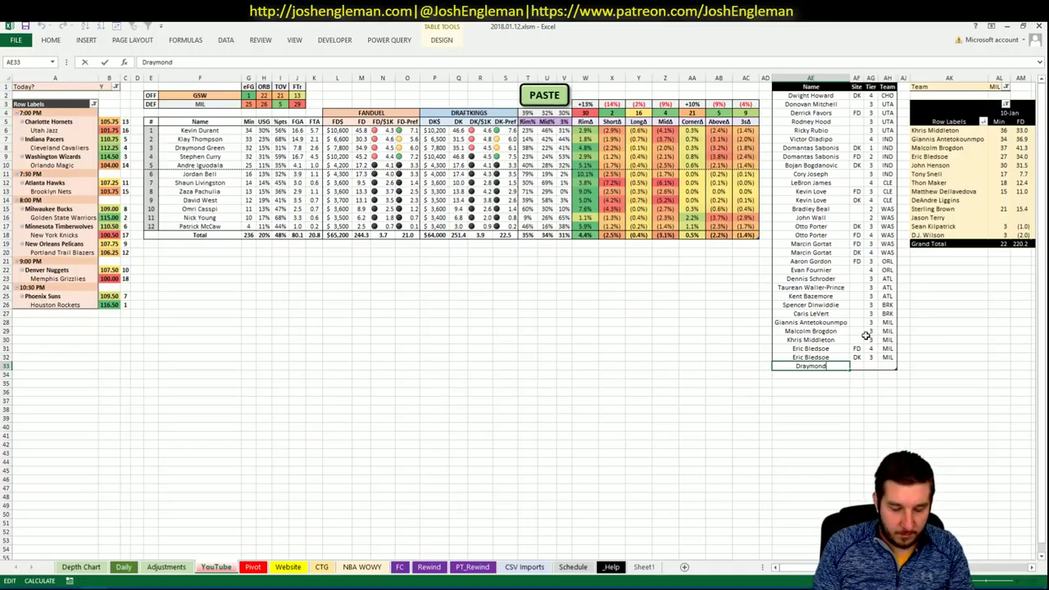
{"action": "type", "text": "Green"}
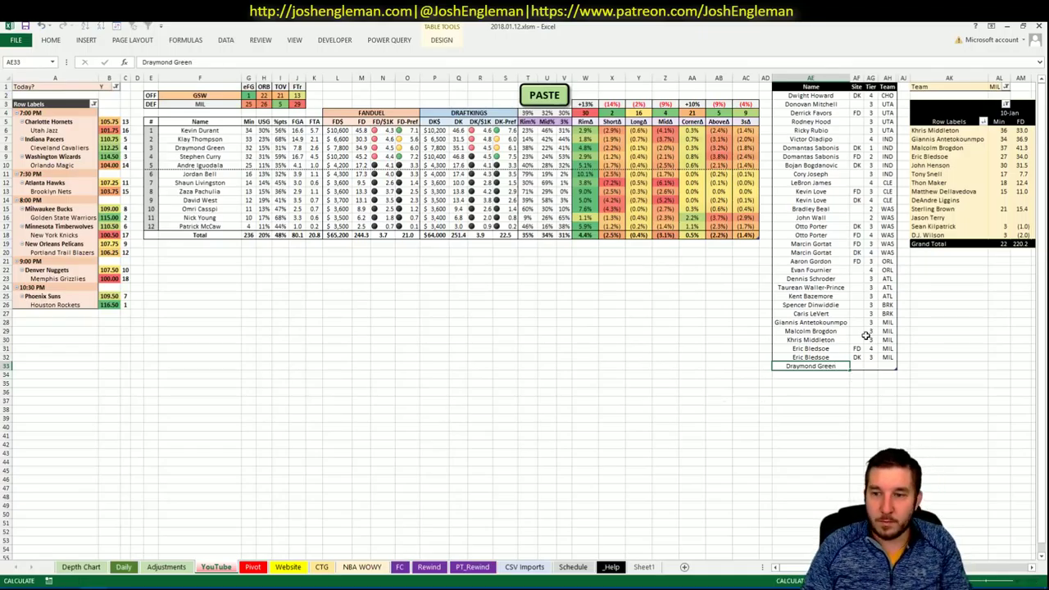
{"action": "key", "text": "Tab"}
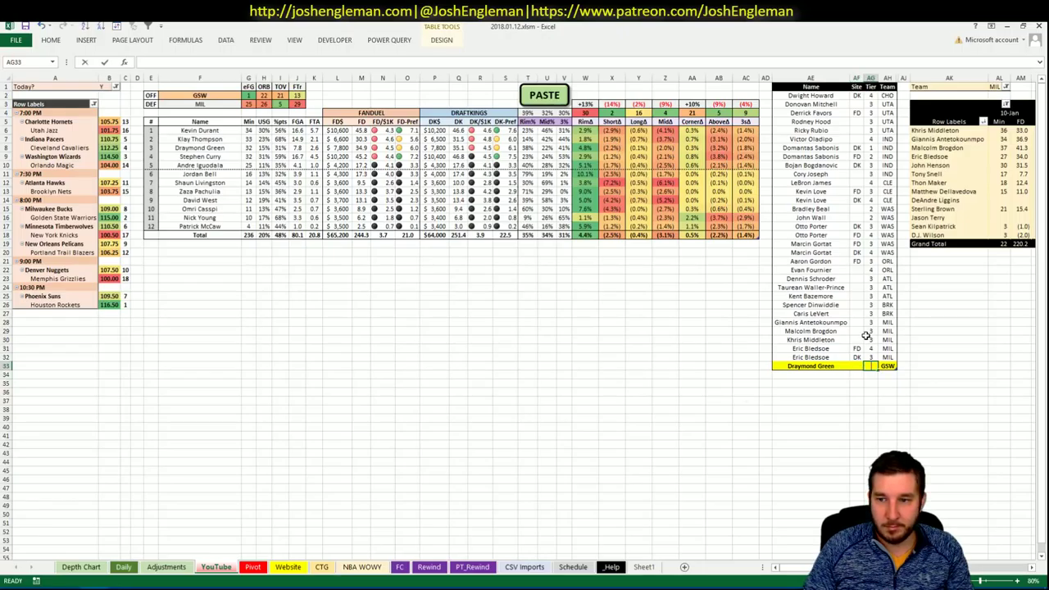
{"action": "key", "text": "Return"}
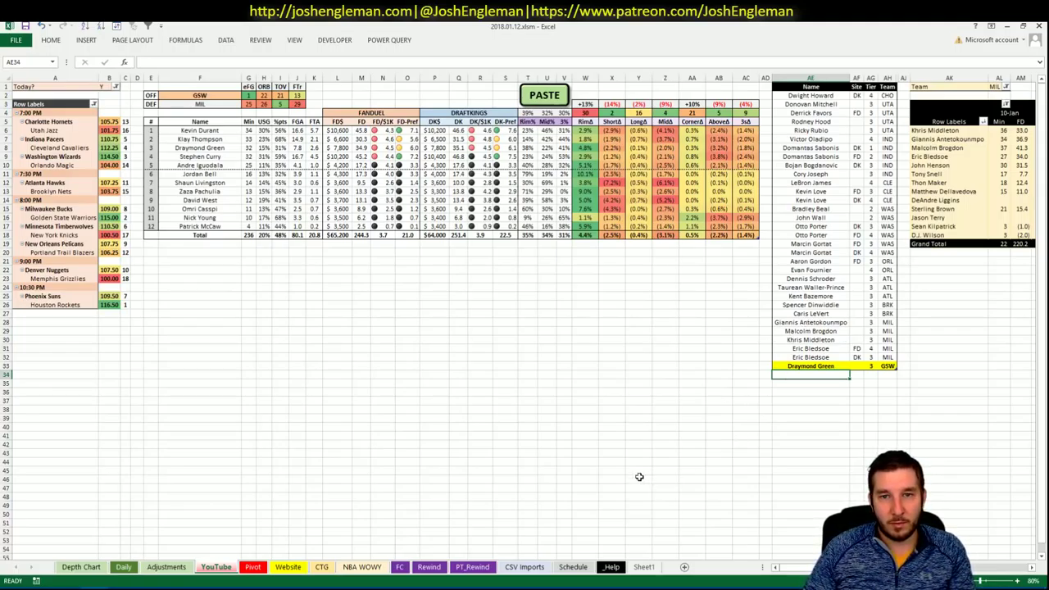
{"action": "scroll", "coordinate": [791, 492], "scroll_direction": "right", "scroll_amount": 5}
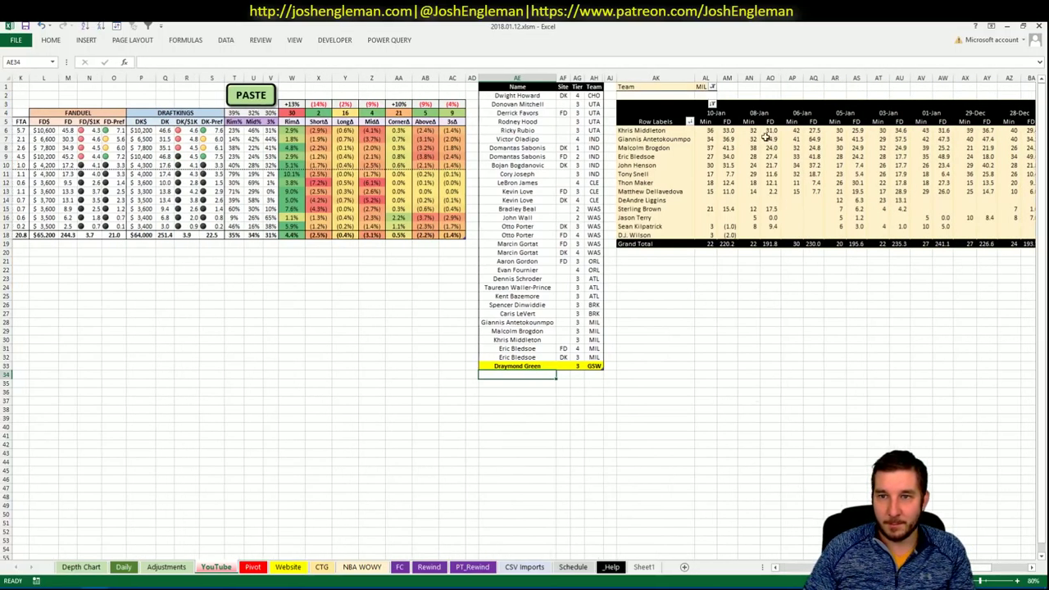
Set the minutes pivot's Team filter in AL1 to GSW
{"action": "left_click", "coordinate": [706, 87]}
{"action": "type", "text": "GSW"}
{"action": "key", "text": "Return"}
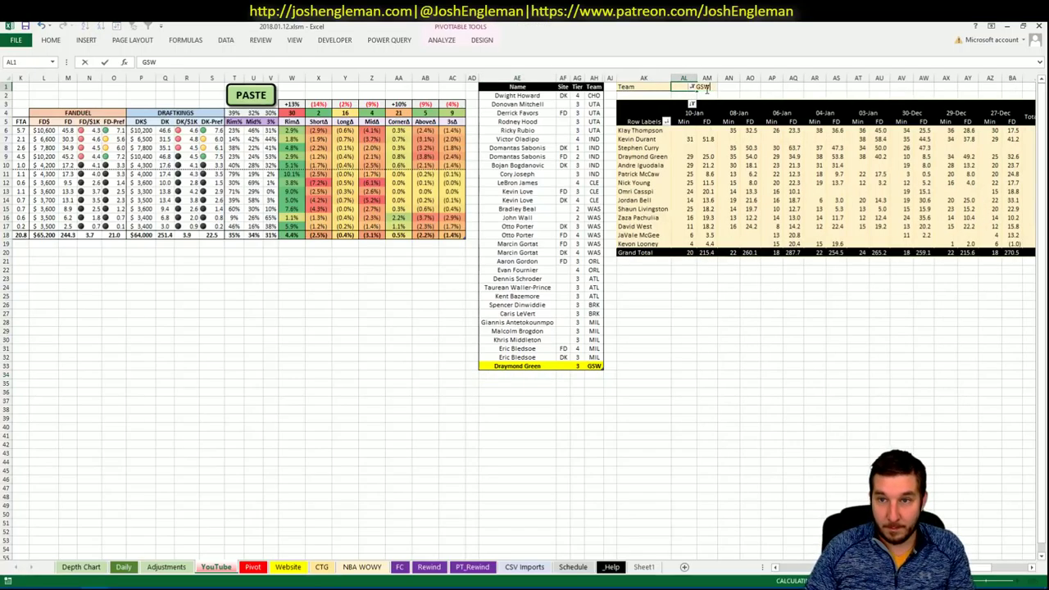
{"action": "key", "text": "Return"}
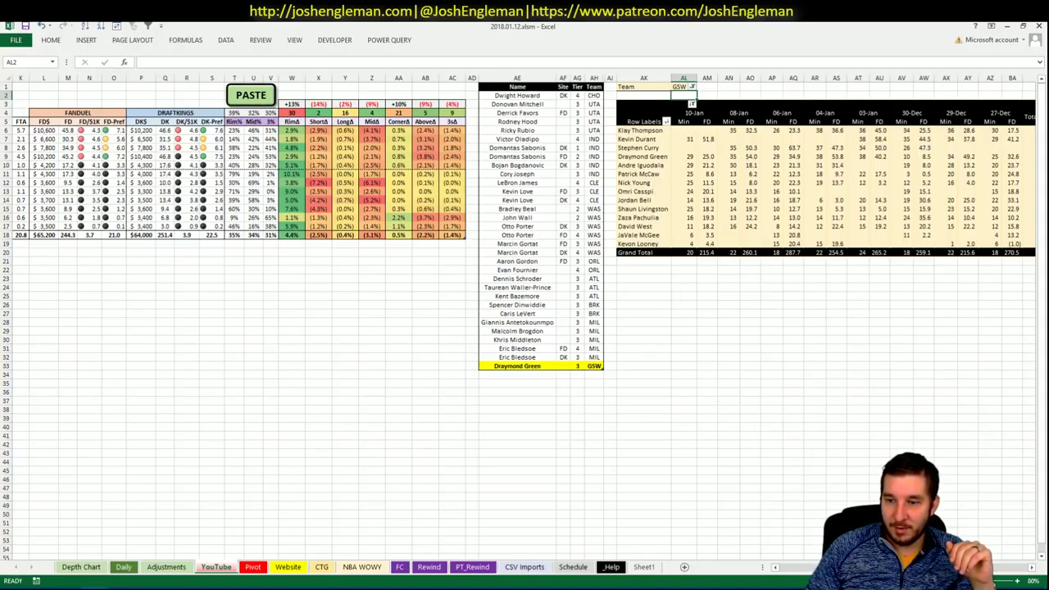
{"action": "left_click_drag", "start_coordinate": [819, 567], "coordinate": [811, 568]}
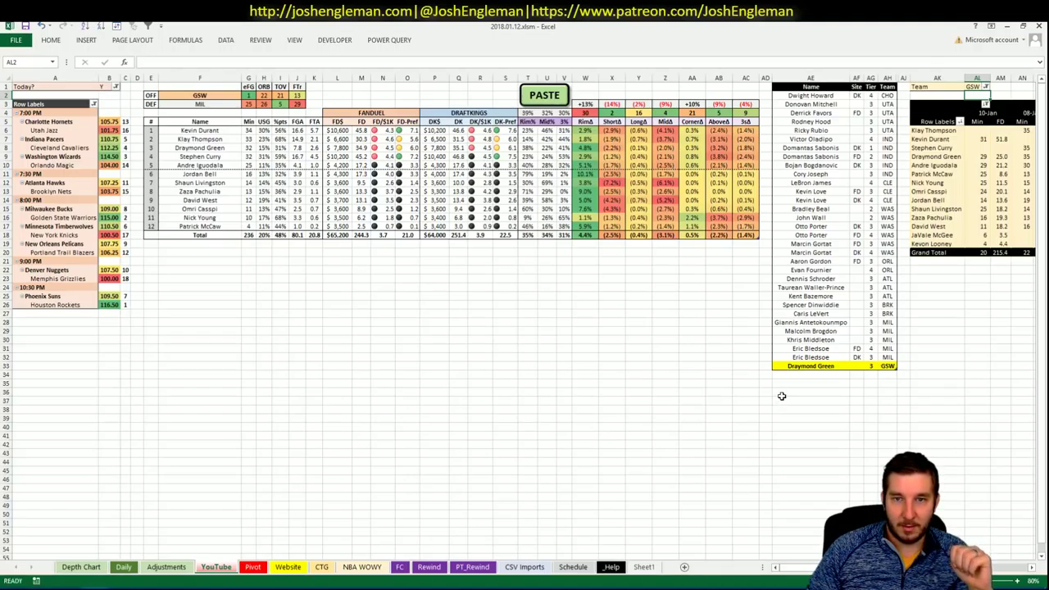
Lower Draymond Green's tier in AG33 from 3 to 2
{"action": "left_click", "coordinate": [871, 366]}
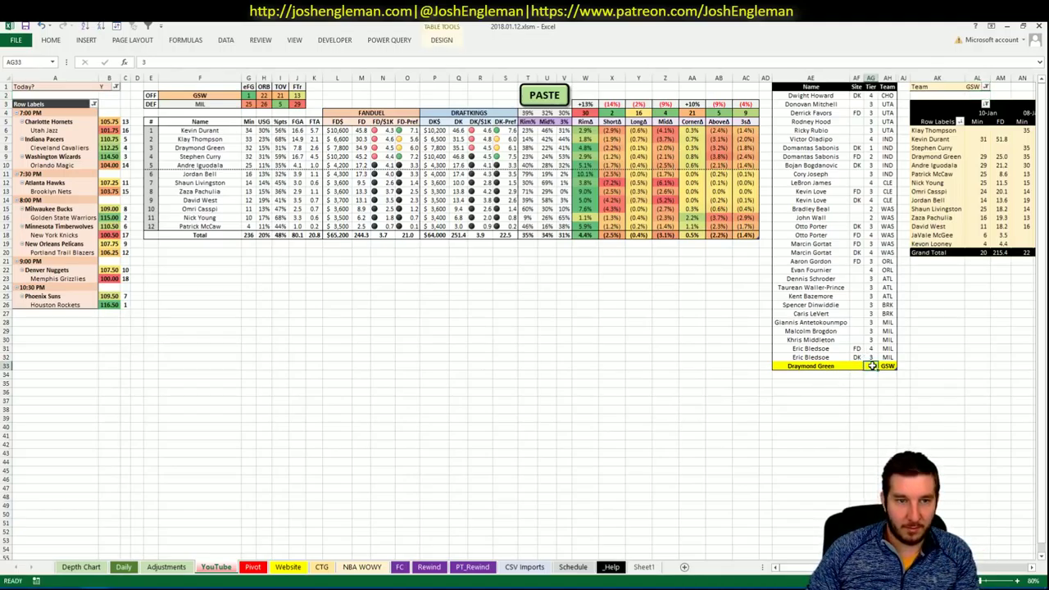
{"action": "type", "text": "2"}
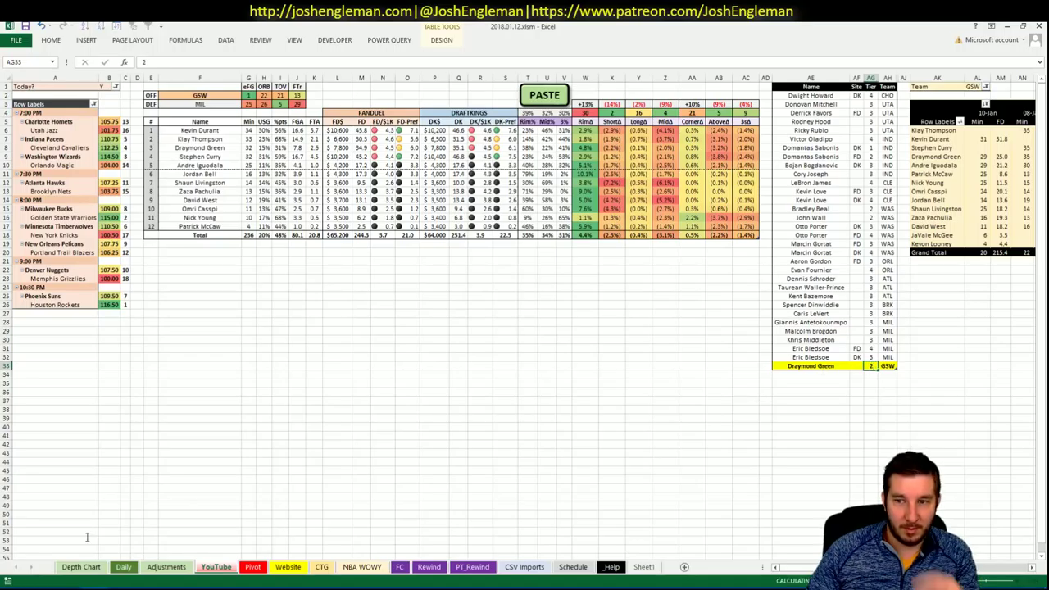
{"action": "key", "text": "Return"}
{"action": "key", "text": "alt+Tab"}
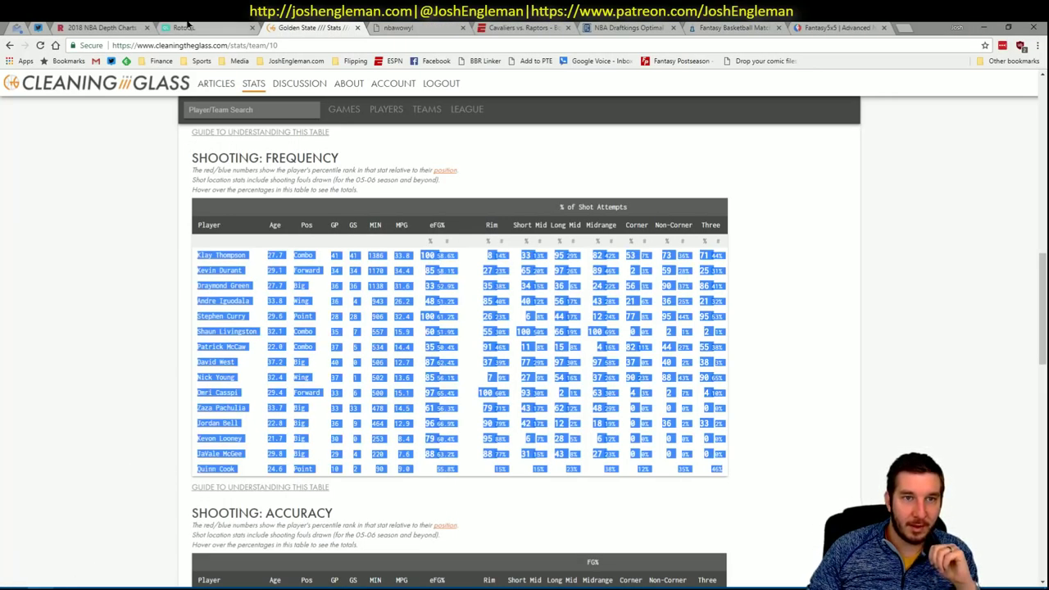
{"action": "left_click", "coordinate": [186, 27]}
Review Draymond Green's DraftKings game log filtered to opponent MIL
{"action": "left_click", "coordinate": [611, 27]}
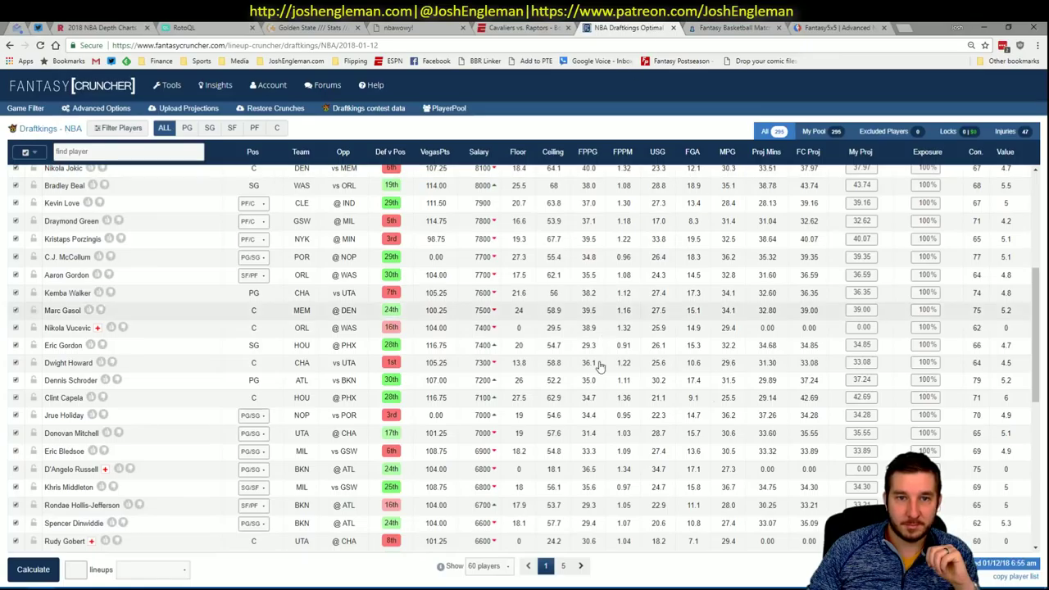
{"action": "left_click", "coordinate": [72, 220]}
{"action": "left_click", "coordinate": [374, 247]}
{"action": "left_click", "coordinate": [383, 264]}
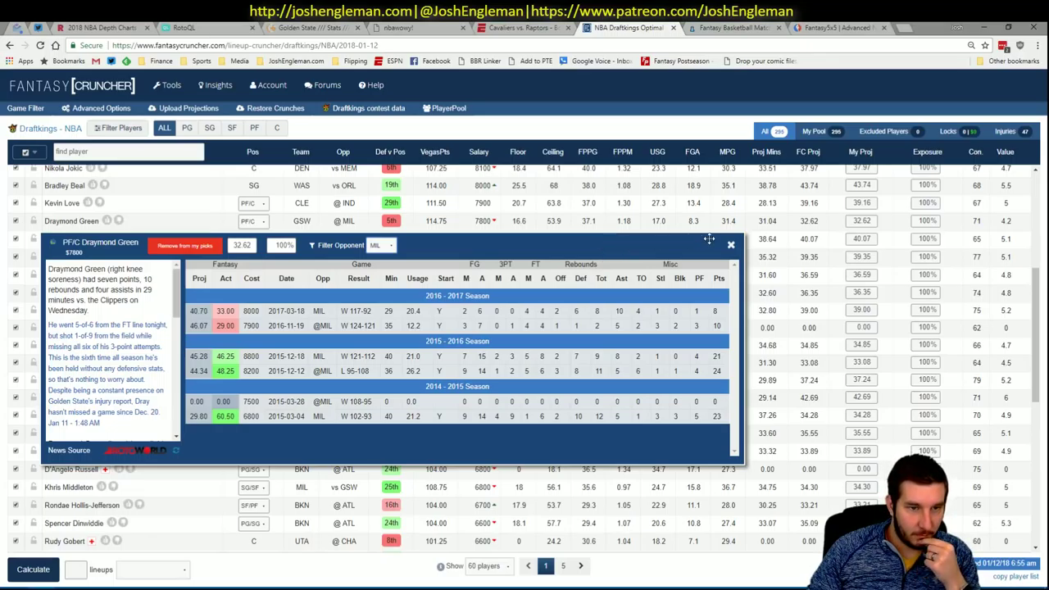
{"action": "left_click", "coordinate": [730, 245]}
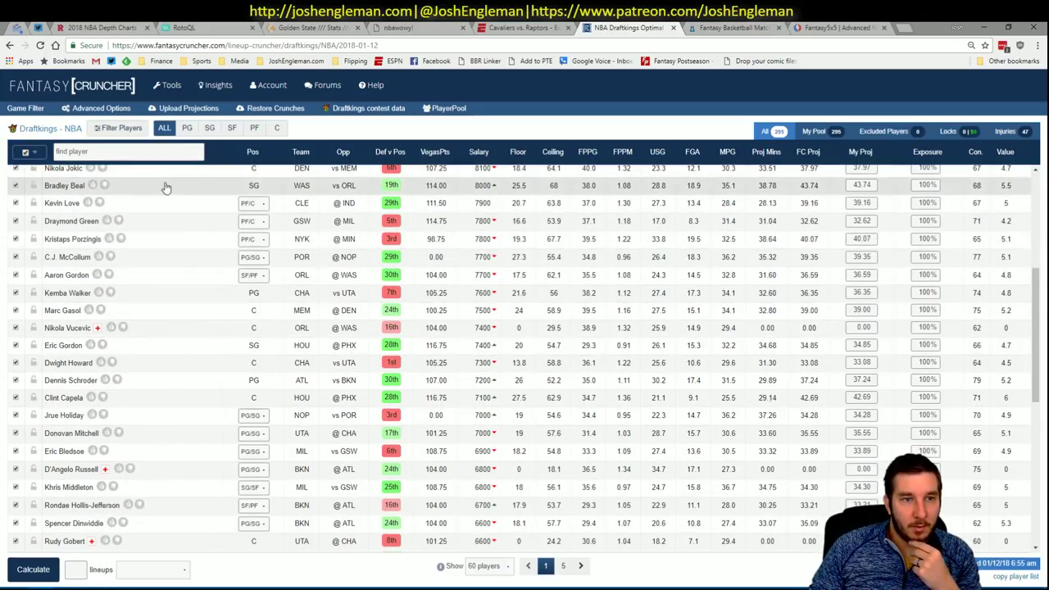
Among small forwards, review Kevin Durant's game log filtered to opponent MIL
{"action": "left_click", "coordinate": [232, 127]}
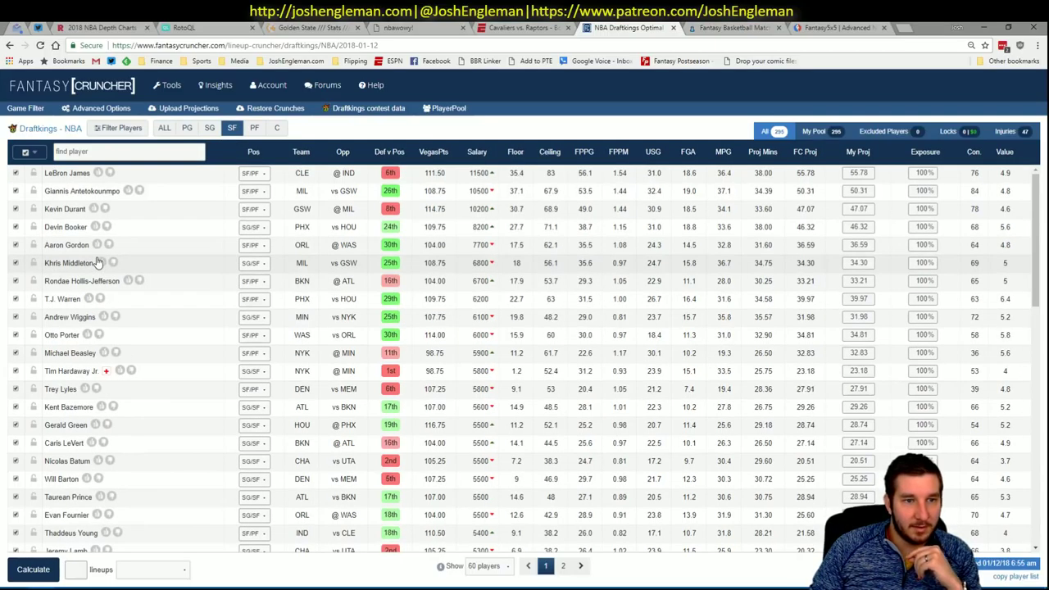
{"action": "left_click", "coordinate": [68, 209]}
{"action": "left_click", "coordinate": [375, 234]}
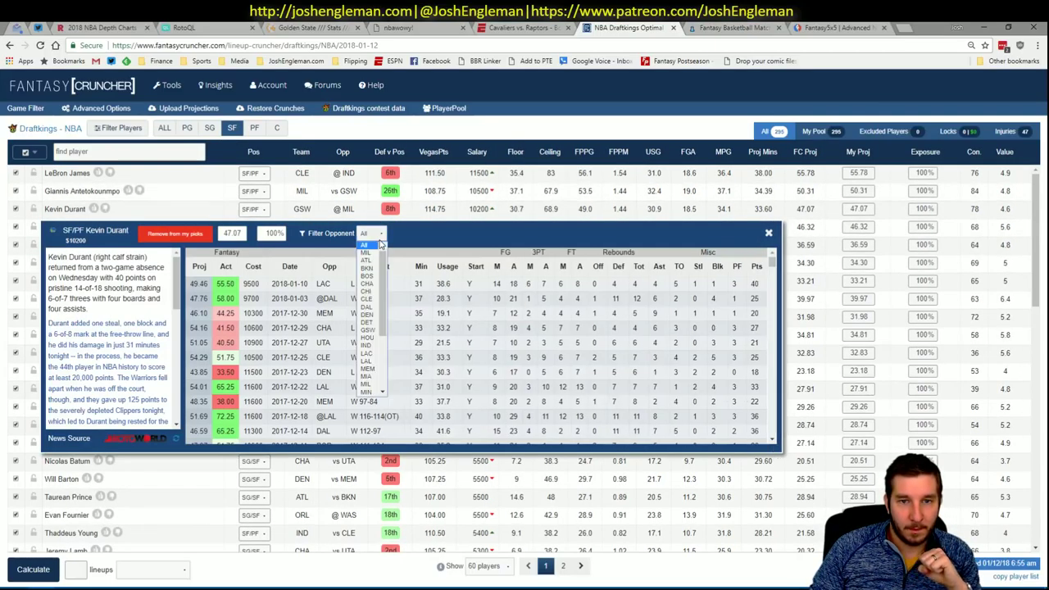
{"action": "left_click", "coordinate": [366, 252]}
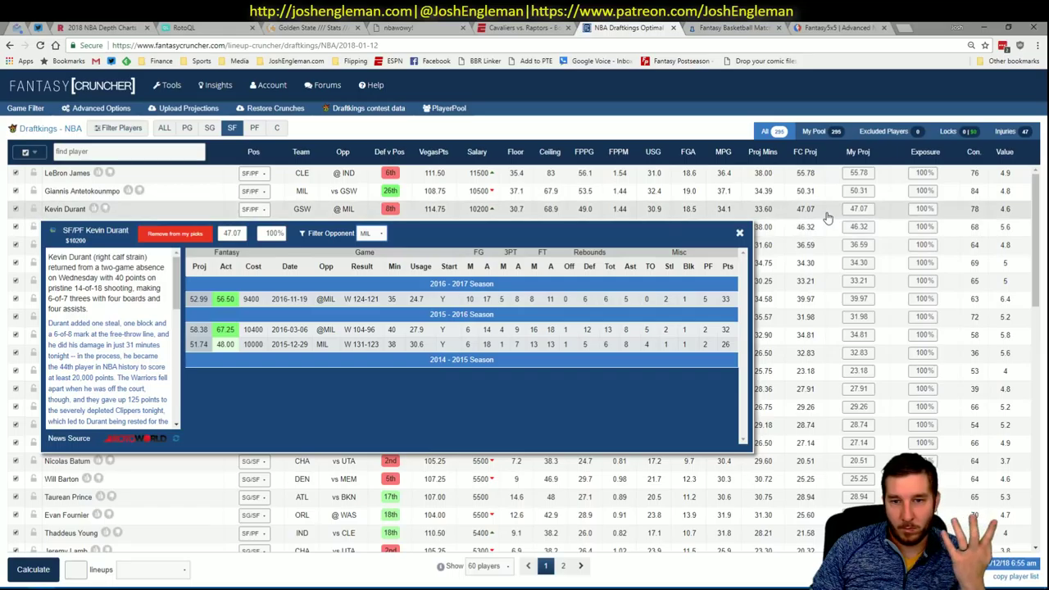
{"action": "left_click", "coordinate": [739, 233]}
{"action": "key", "text": "alt+Tab"}
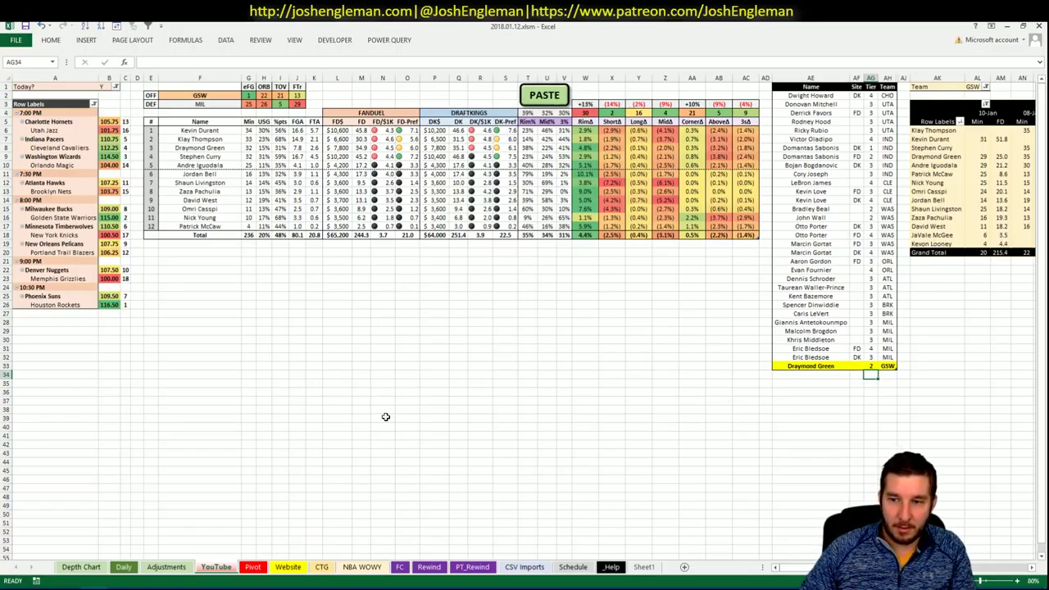
Add Kevin Durant to the shortlist's next row as a GSW tier 3 pick
{"action": "key", "text": "Left"}
{"action": "key", "text": "Left"}
{"action": "type", "text": "Ke"}
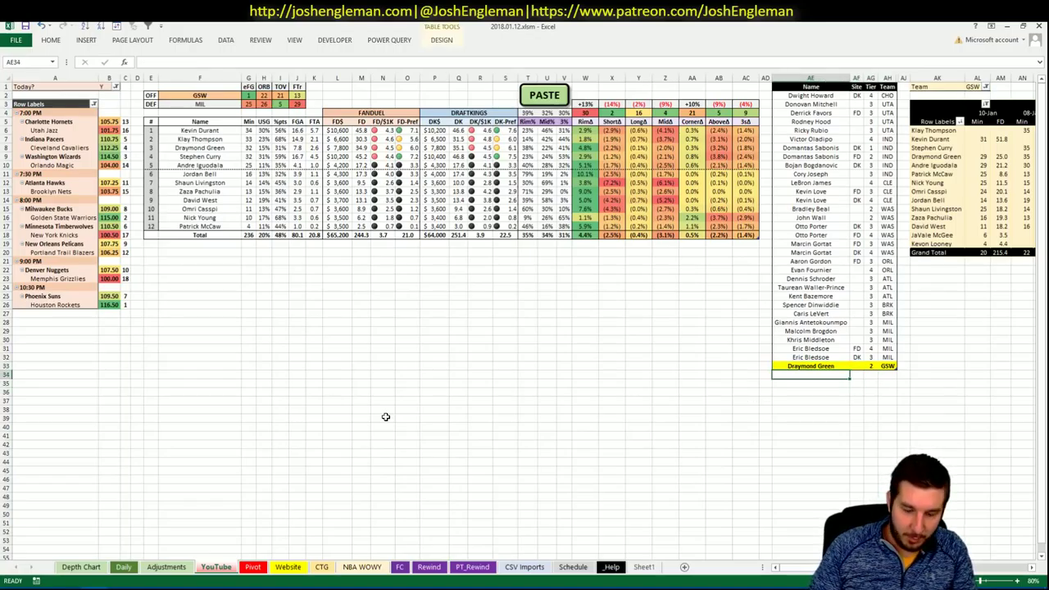
{"action": "type", "text": "vin Du"}
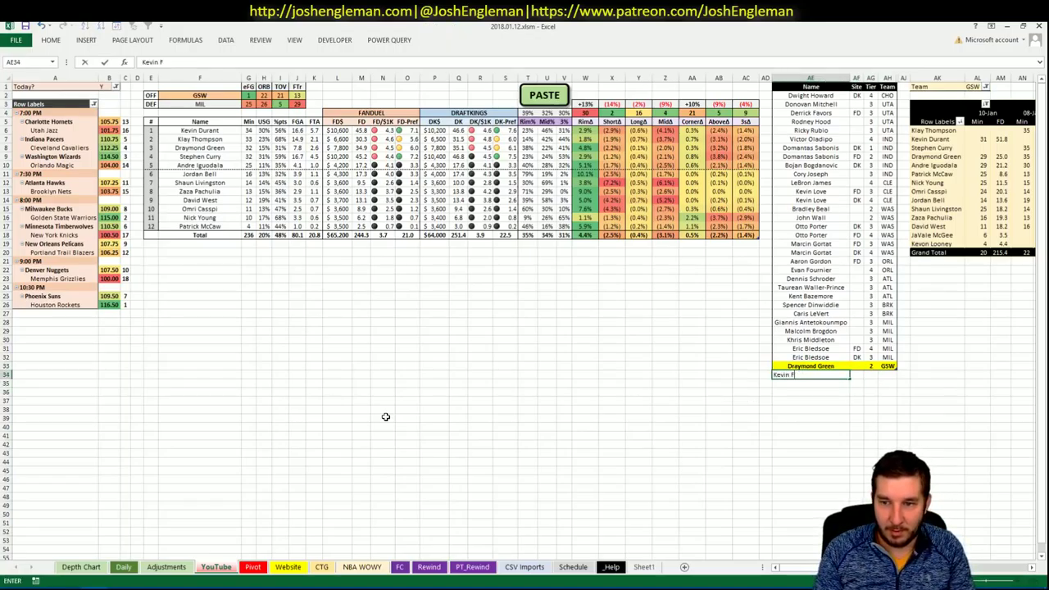
{"action": "type", "text": "rat"}
{"action": "type", "text": "nt"}
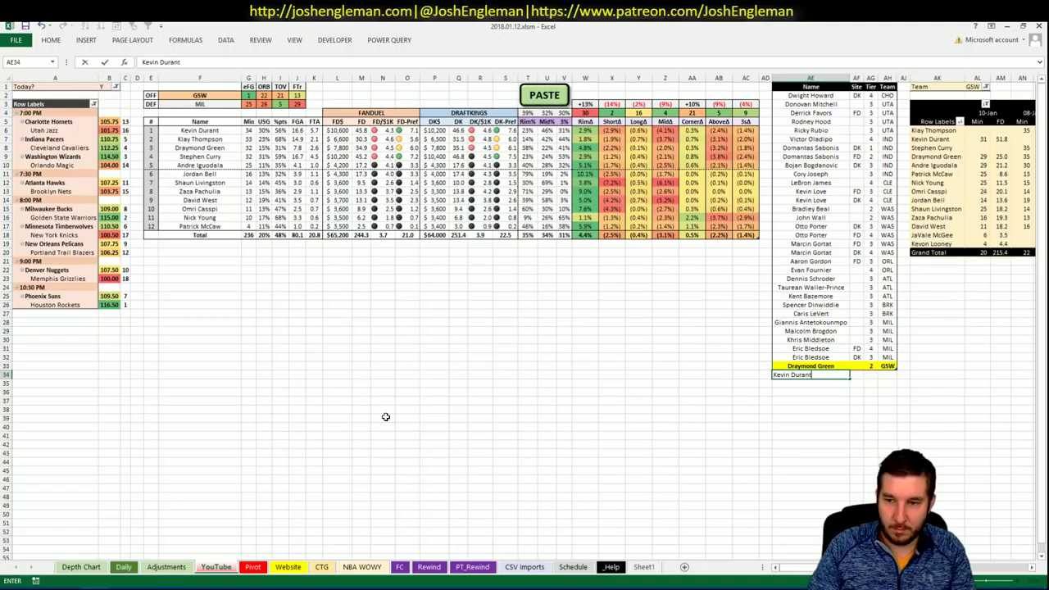
{"action": "key", "text": "Right"}
{"action": "key", "text": "Right"}
{"action": "key", "text": "Return"}
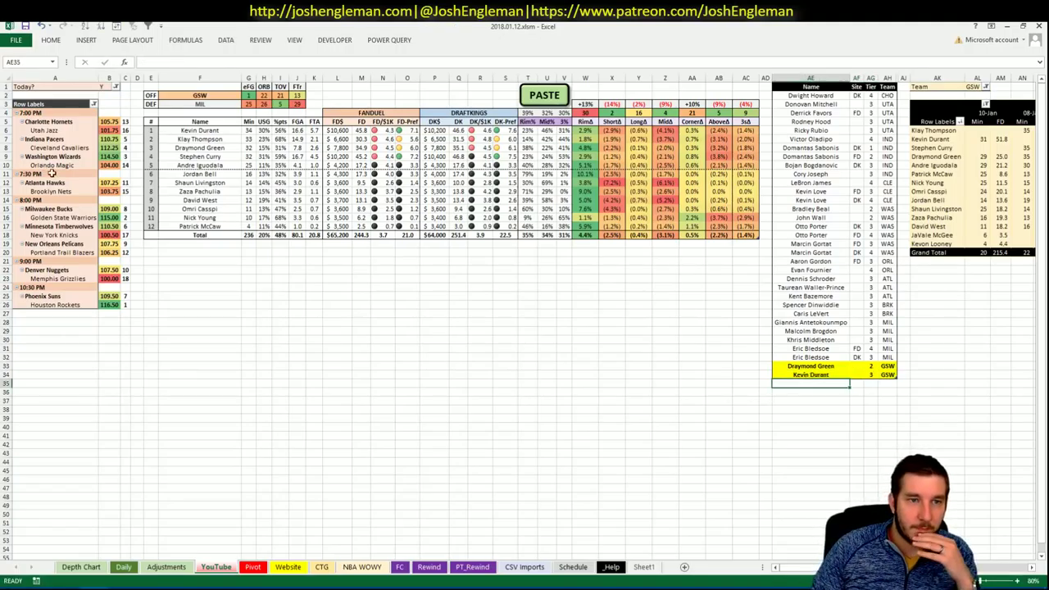
Set the offense team in F2 to MIN, bringing up Minnesota versus NYK
{"action": "left_click", "coordinate": [205, 95]}
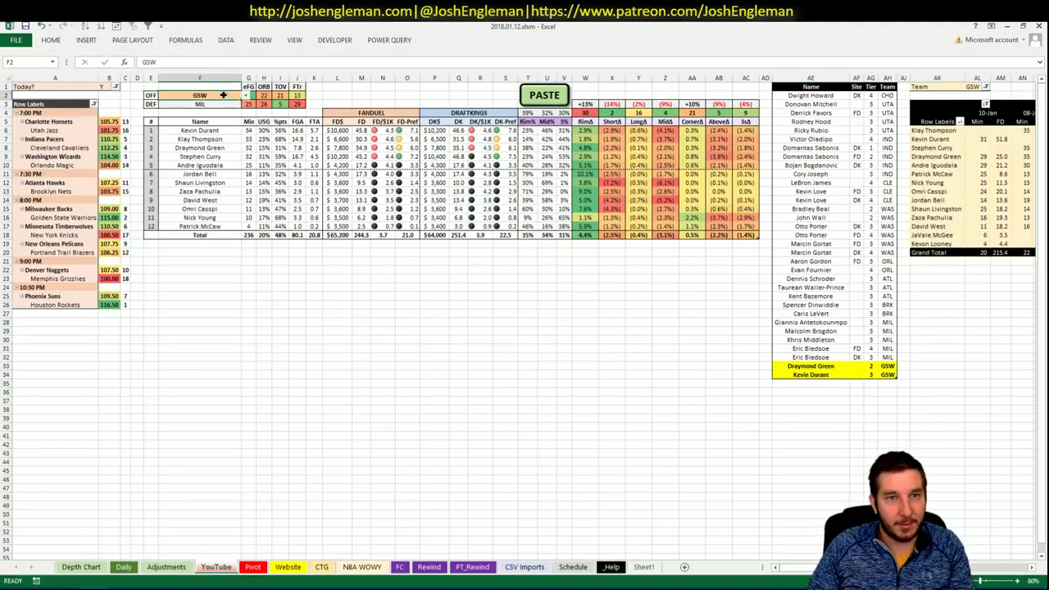
{"action": "type", "text": "MIN"}
{"action": "key", "text": "ctrl+Return"}
{"action": "left_click", "coordinate": [205, 103]}
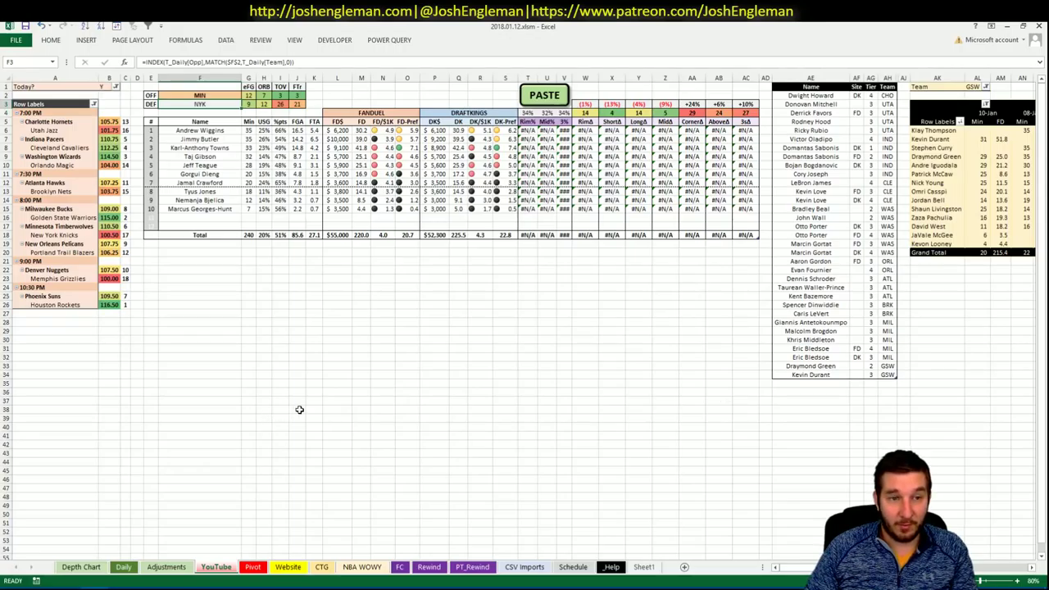
{"action": "key", "text": "alt+Tab"}
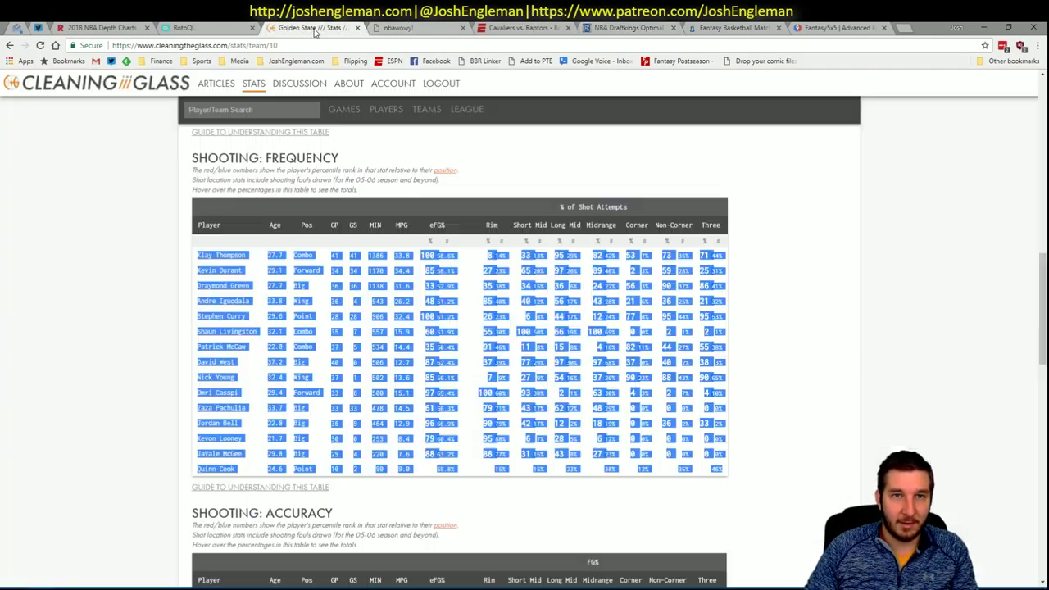
Search 'min' for the Minnesota Timberwolves page and select all Shooting: Frequency player rows
{"action": "left_click", "coordinate": [344, 29]}
{"action": "left_click", "coordinate": [253, 110]}
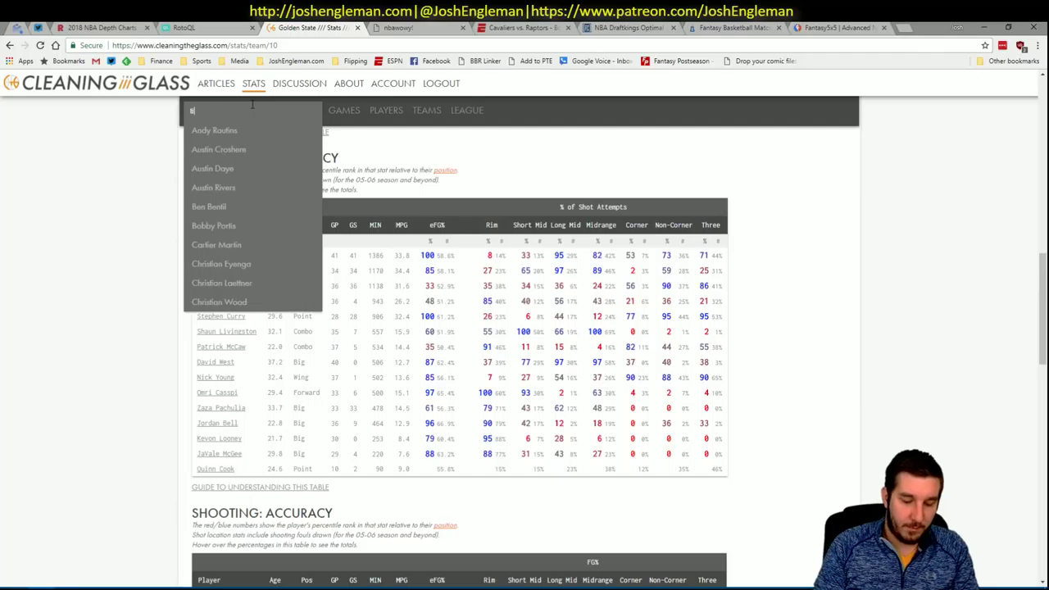
{"action": "type", "text": "min"}
{"action": "key", "text": "Return"}
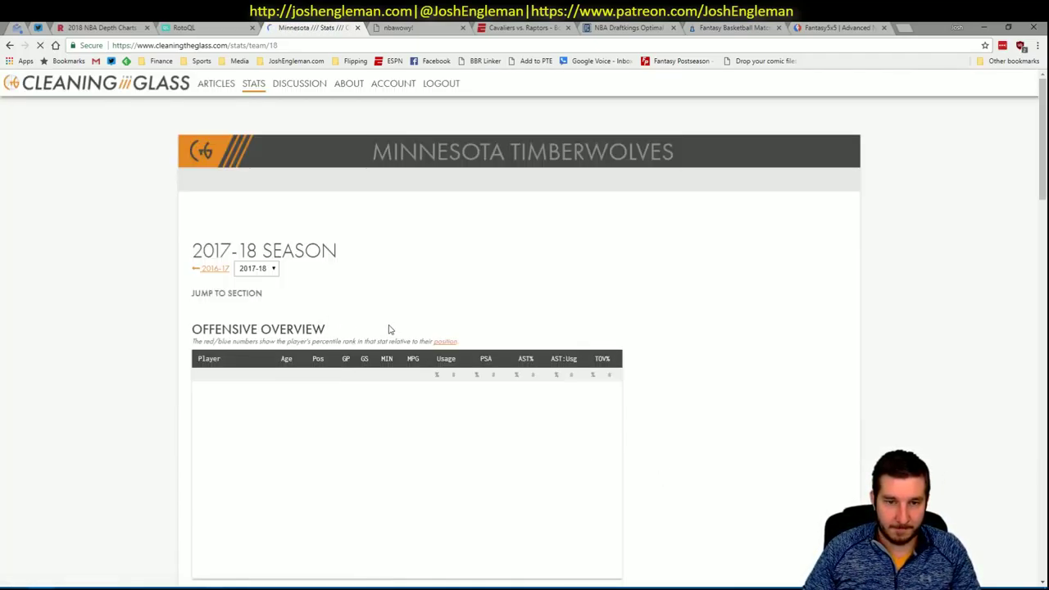
{"action": "left_click", "coordinate": [358, 305]}
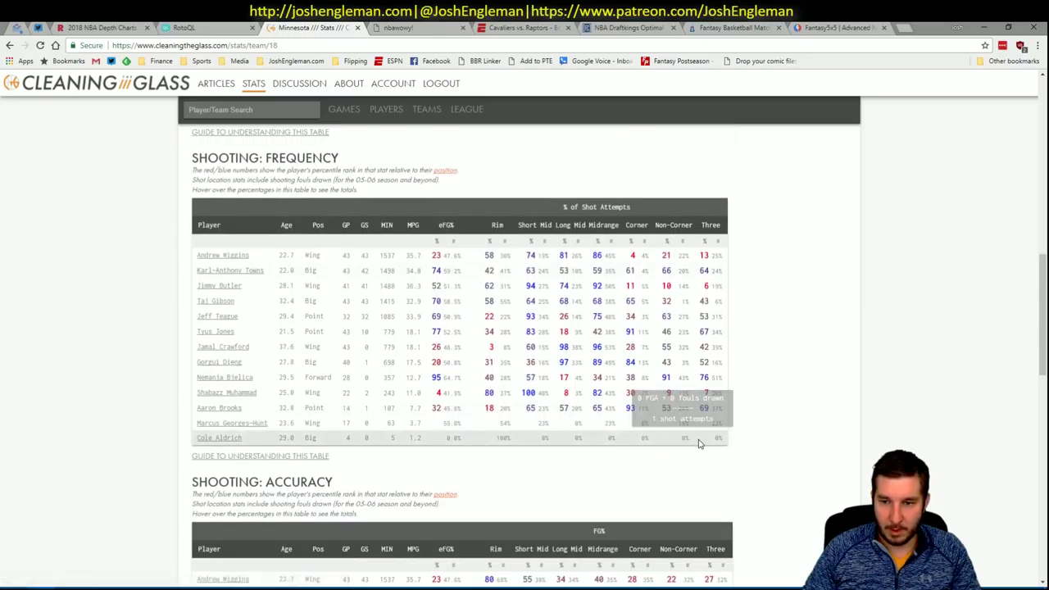
{"action": "left_click_drag", "start_coordinate": [718, 440], "coordinate": [204, 258]}
Paste the Timberwolves shooting stats and filter the minutes pivot to MIN
{"action": "key", "text": "alt+Tab"}
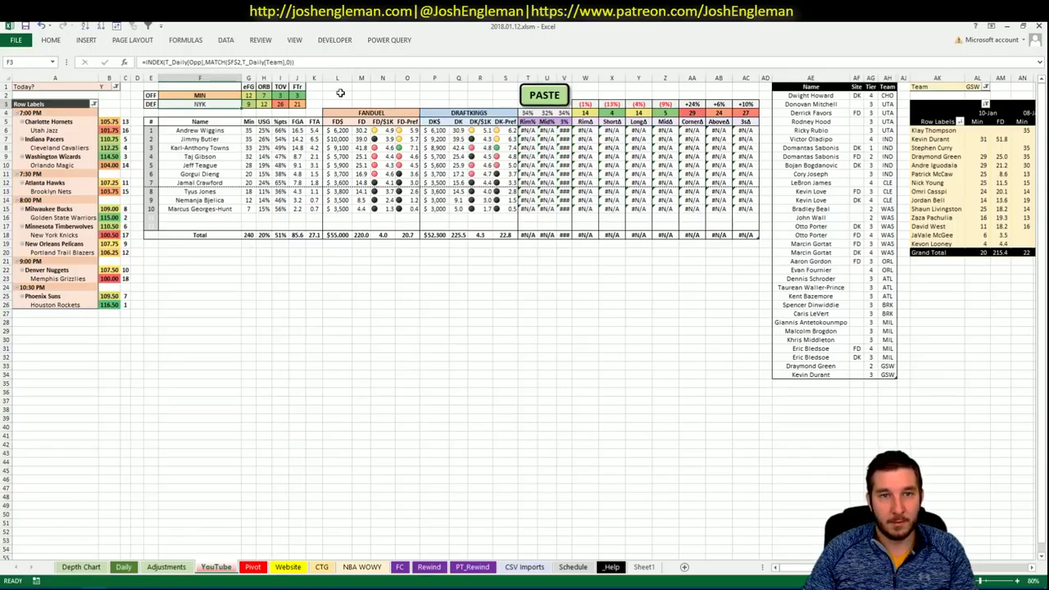
{"action": "left_click", "coordinate": [556, 96]}
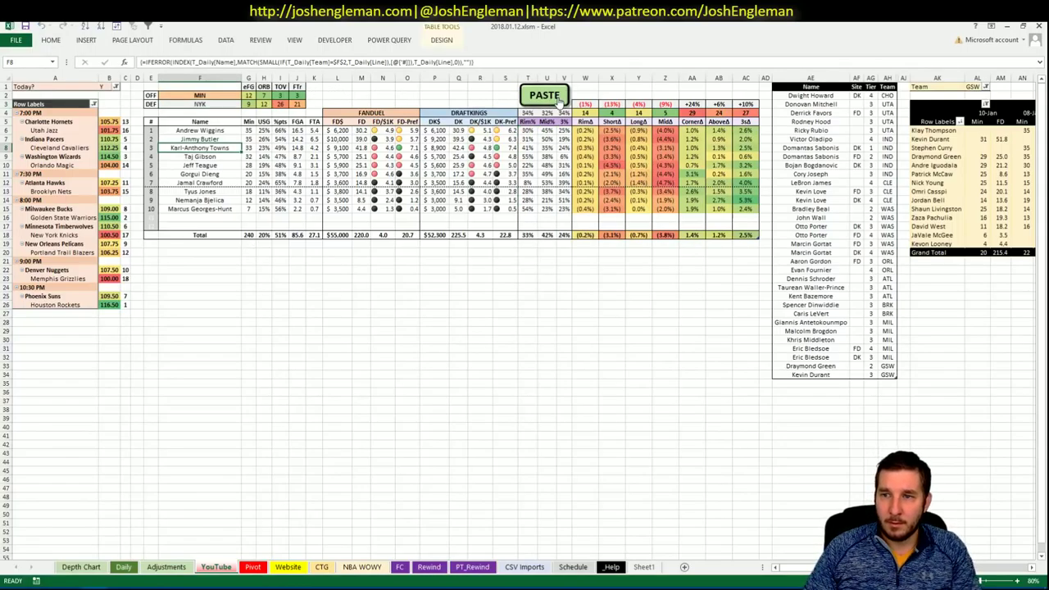
{"action": "left_click", "coordinate": [973, 87]}
{"action": "type", "text": "MIN"}
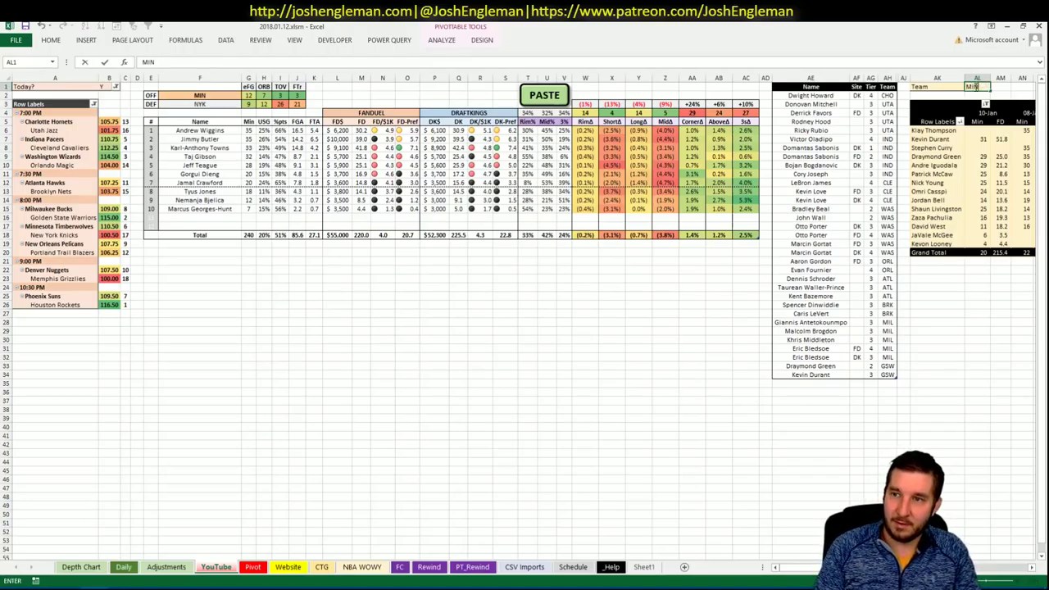
{"action": "key", "text": "Return"}
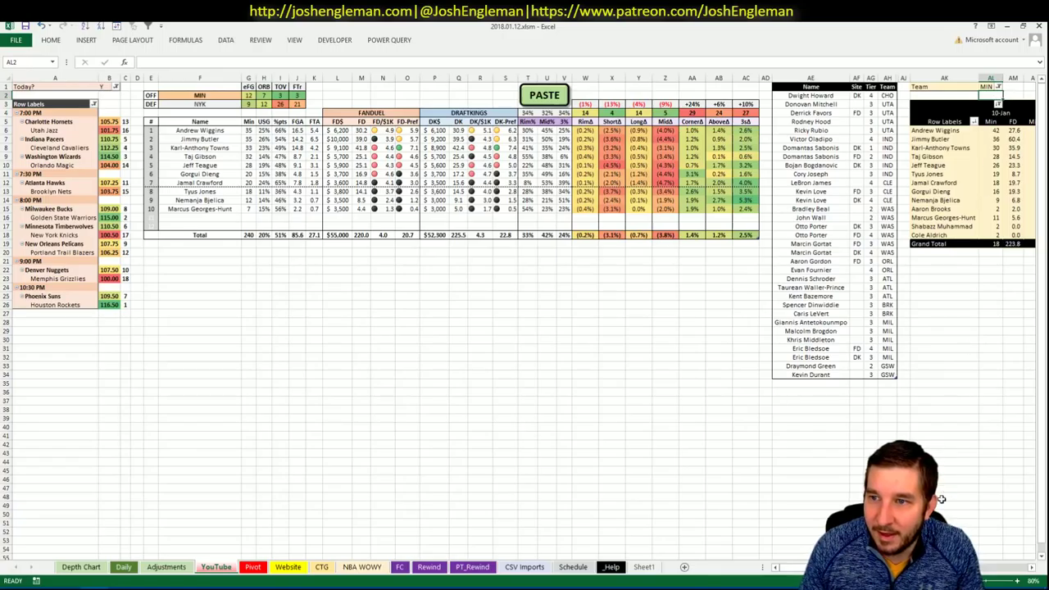
{"action": "left_click_drag", "start_coordinate": [782, 567], "coordinate": [696, 508]}
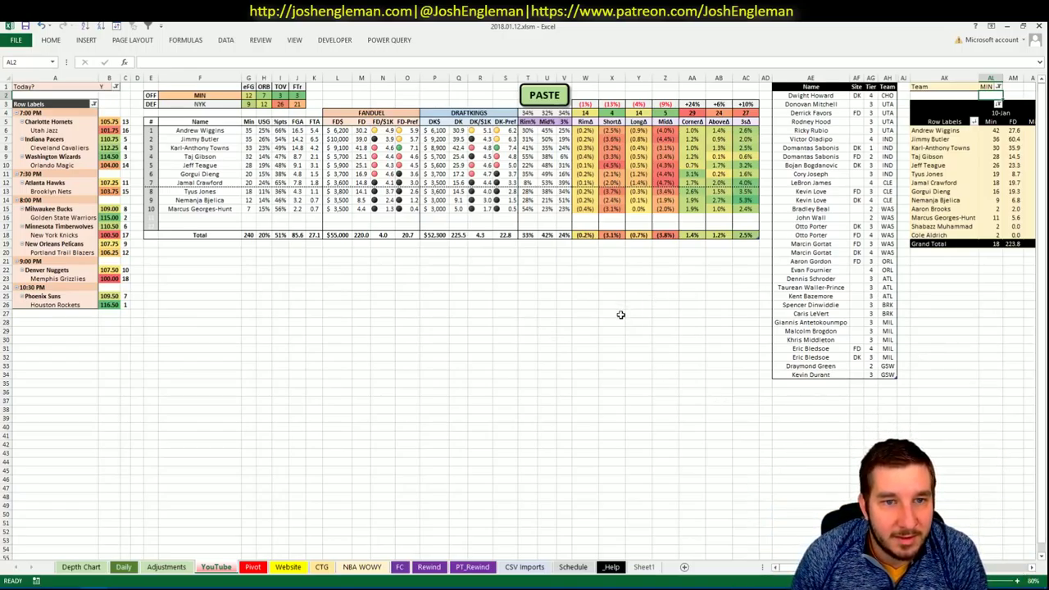
{"action": "left_click", "coordinate": [788, 365]}
Add Andrew Wiggins to the shortlist with 3 in the Tier column
{"action": "left_click", "coordinate": [799, 384]}
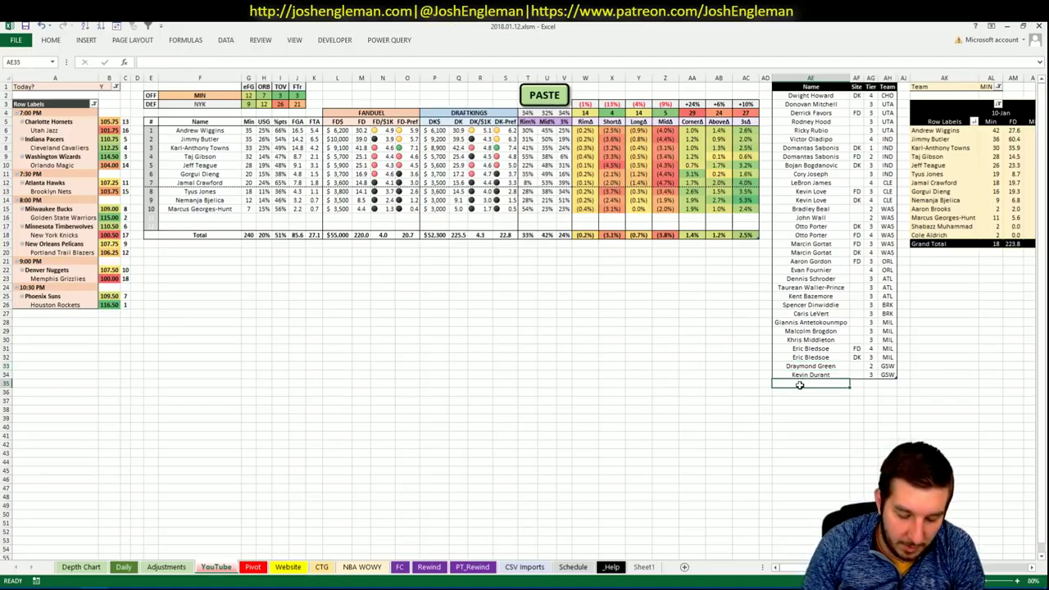
{"action": "type", "text": "Andrew"}
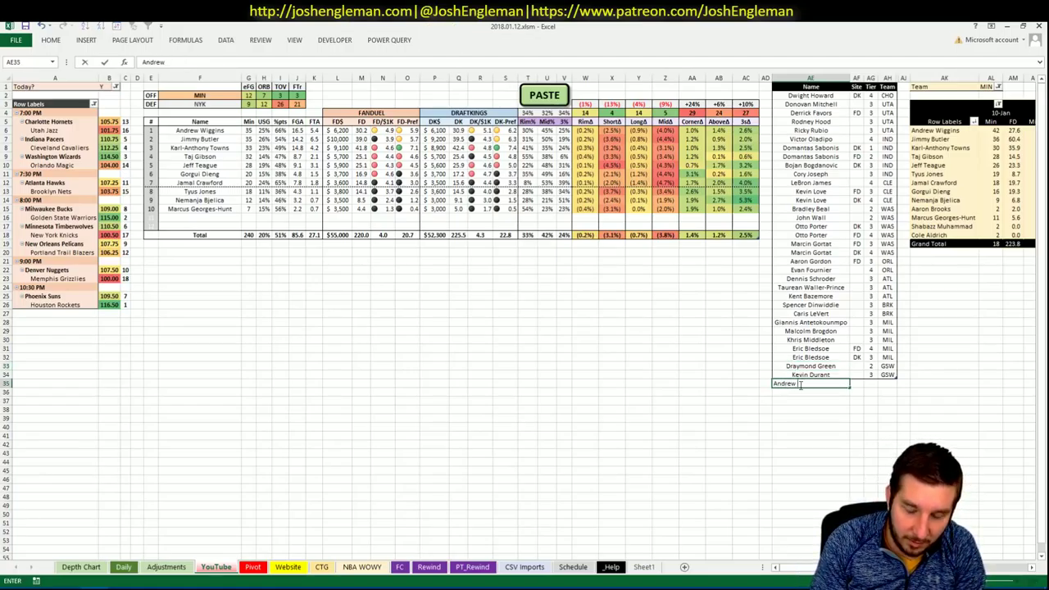
{"action": "type", "text": " Wiggins"}
{"action": "key", "text": "Tab"}
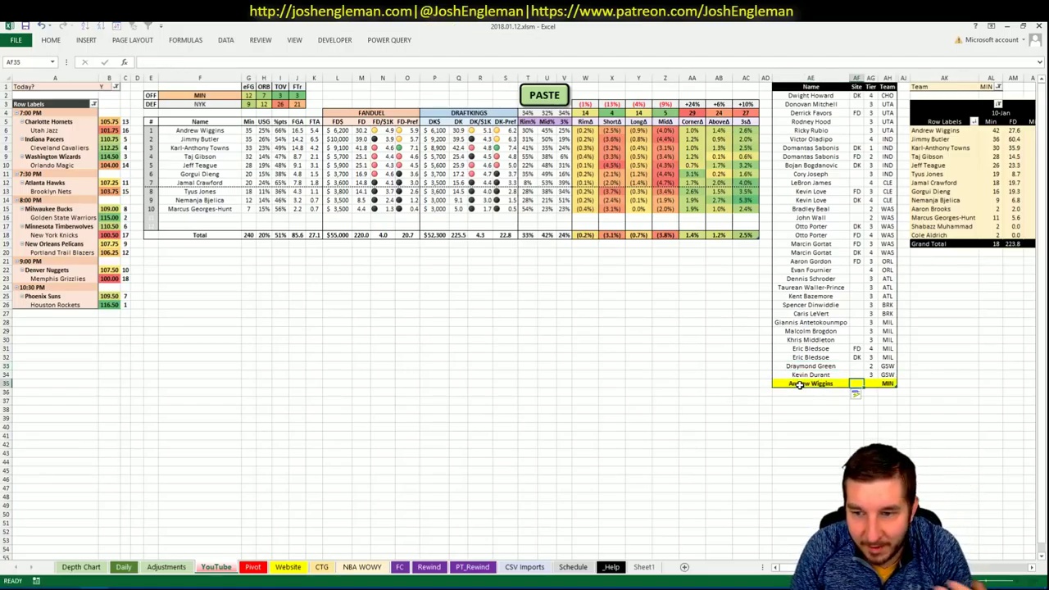
{"action": "type", "text": "3"}
{"action": "left_click", "coordinate": [799, 384]}
{"action": "key", "text": "Right"}
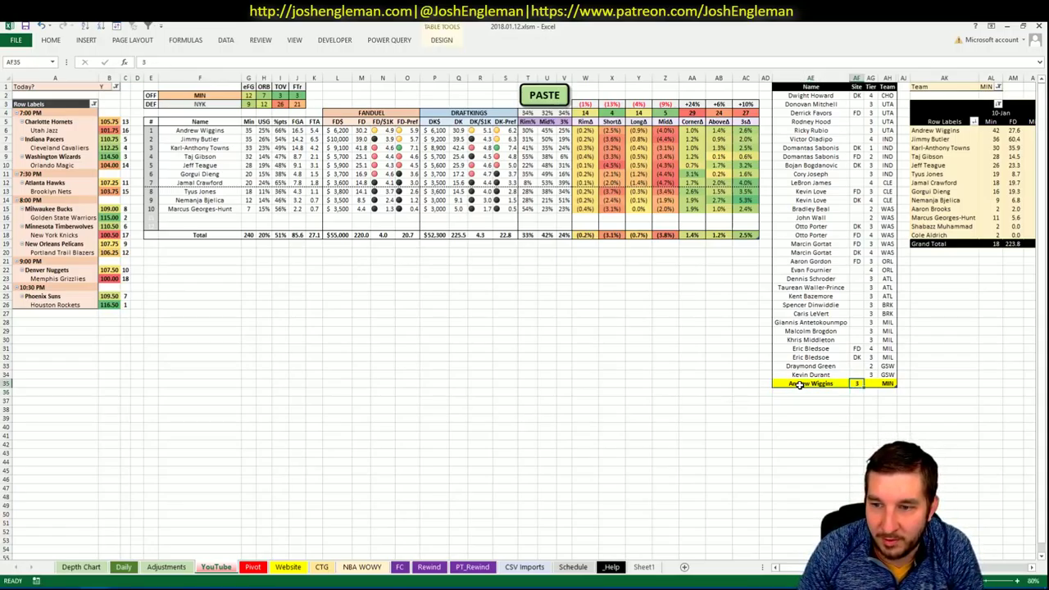
{"action": "key", "text": "ctrl+x"}
{"action": "key", "text": "Right"}
{"action": "key", "text": "ctrl+v"}
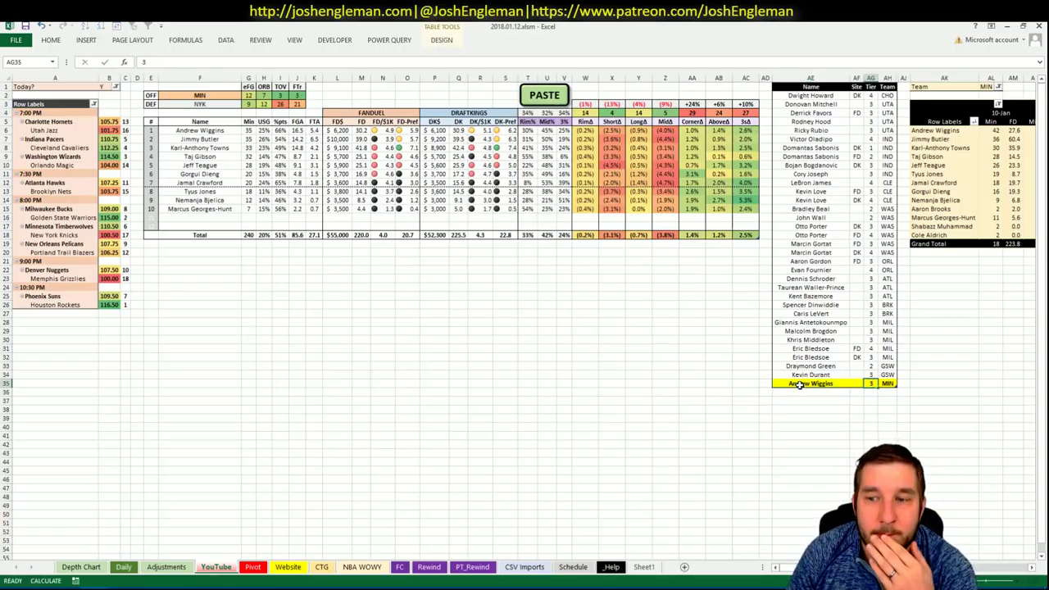
{"action": "key", "text": "Left"}
{"action": "key", "text": "Up"}
{"action": "key", "text": "Up"}
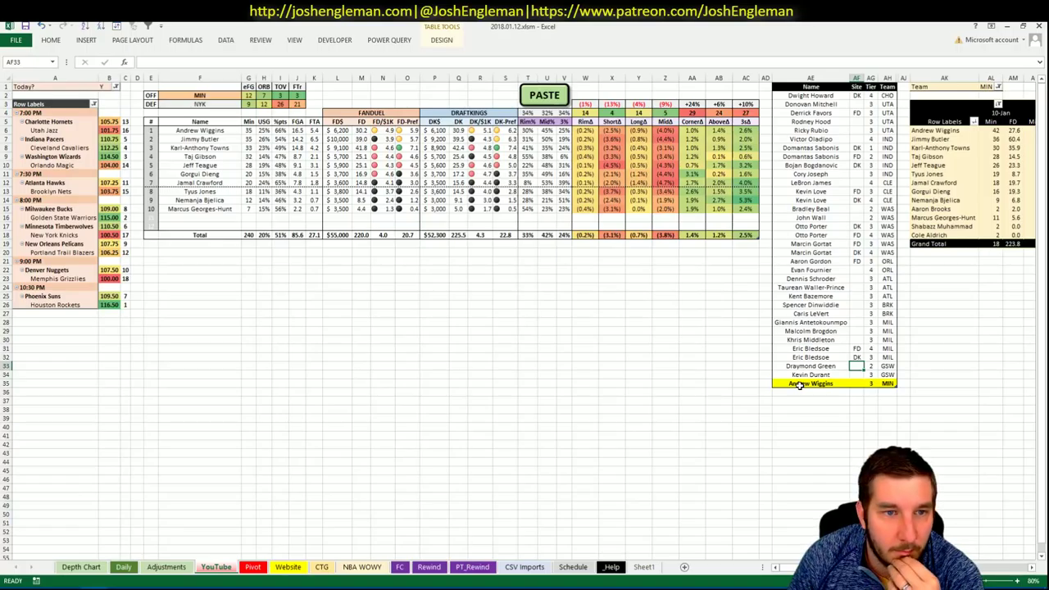
{"action": "key", "text": "Down"}
{"action": "key", "text": "Down"}
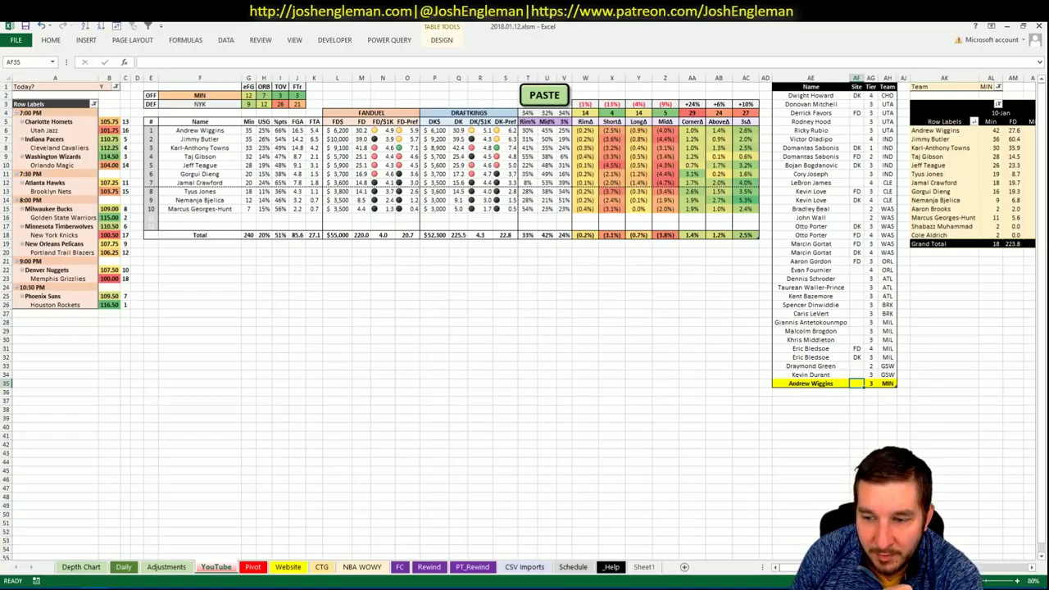
Review the shortlist row across its columns, then return to the browser
{"action": "scroll", "coordinate": [525, 317], "scroll_direction": "right", "scroll_amount": 5}
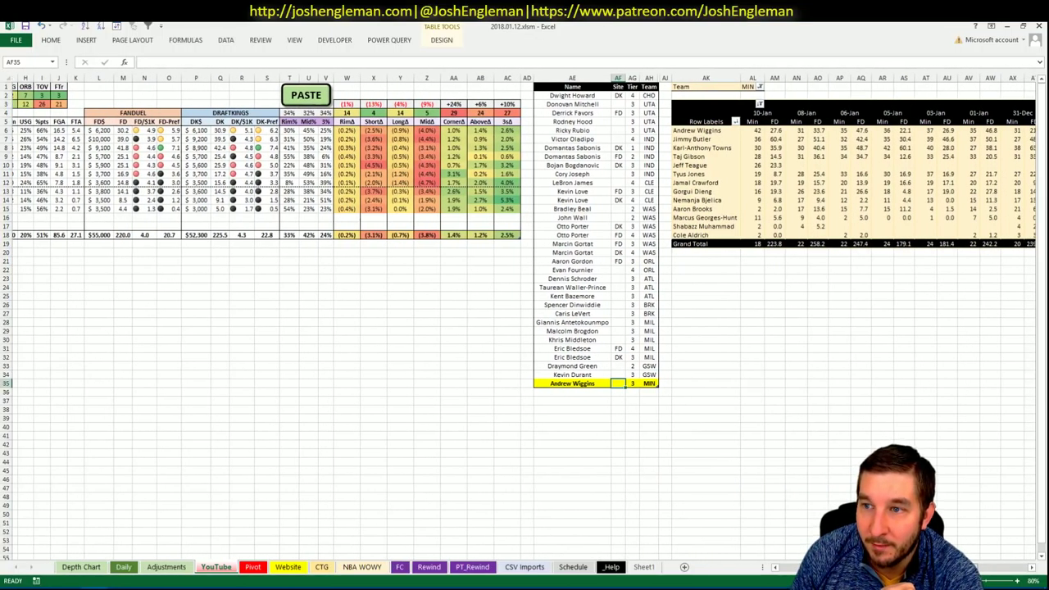
{"action": "scroll", "coordinate": [525, 316], "scroll_direction": "left", "scroll_amount": 5}
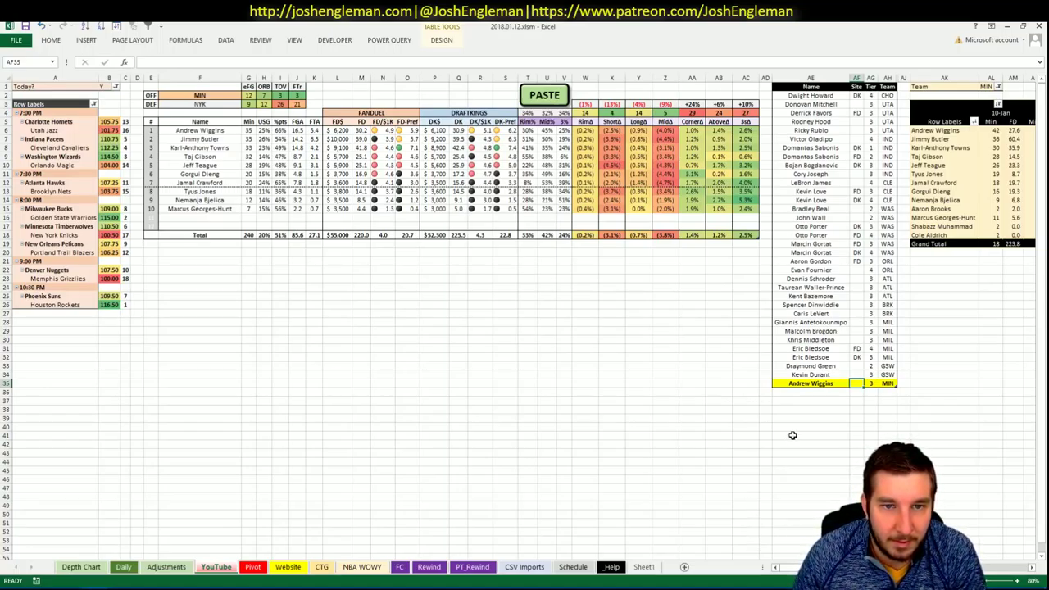
{"action": "scroll", "coordinate": [525, 320], "scroll_direction": "right", "scroll_amount": 4}
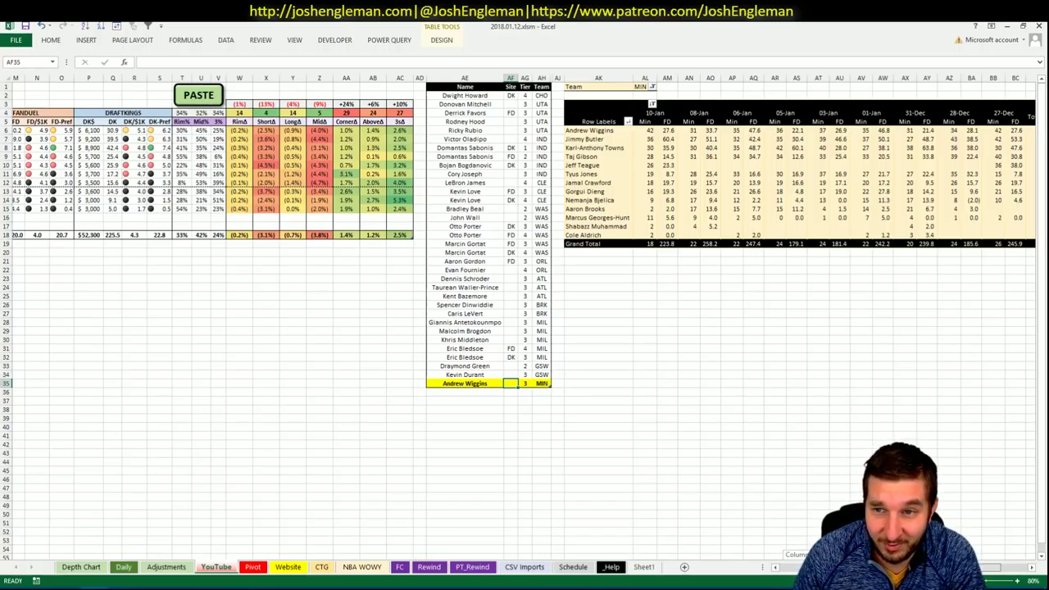
{"action": "scroll", "coordinate": [746, 566], "scroll_direction": "left", "scroll_amount": 4}
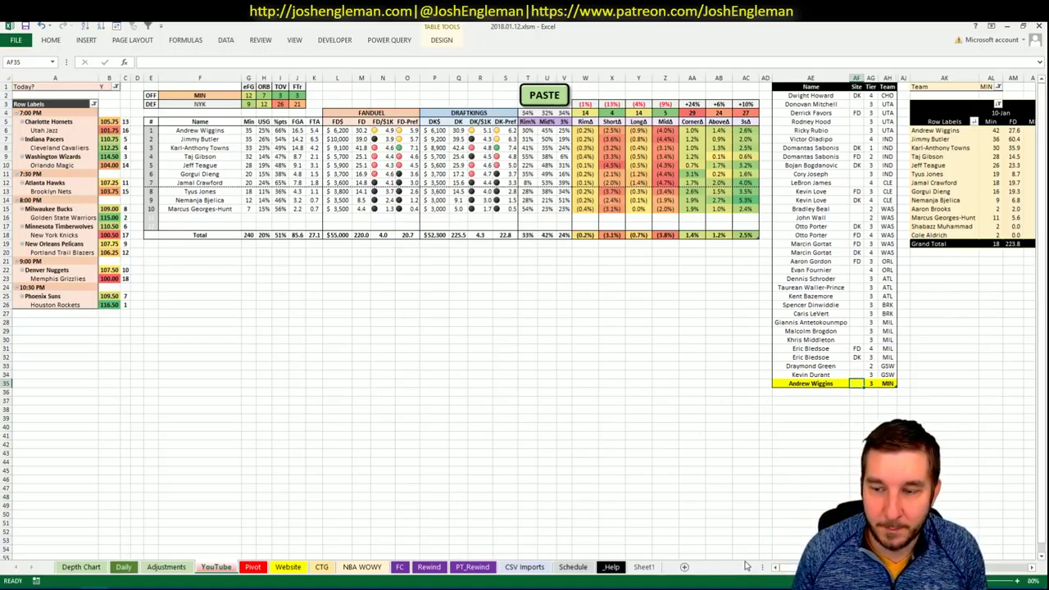
{"action": "key", "text": "alt+Tab"}
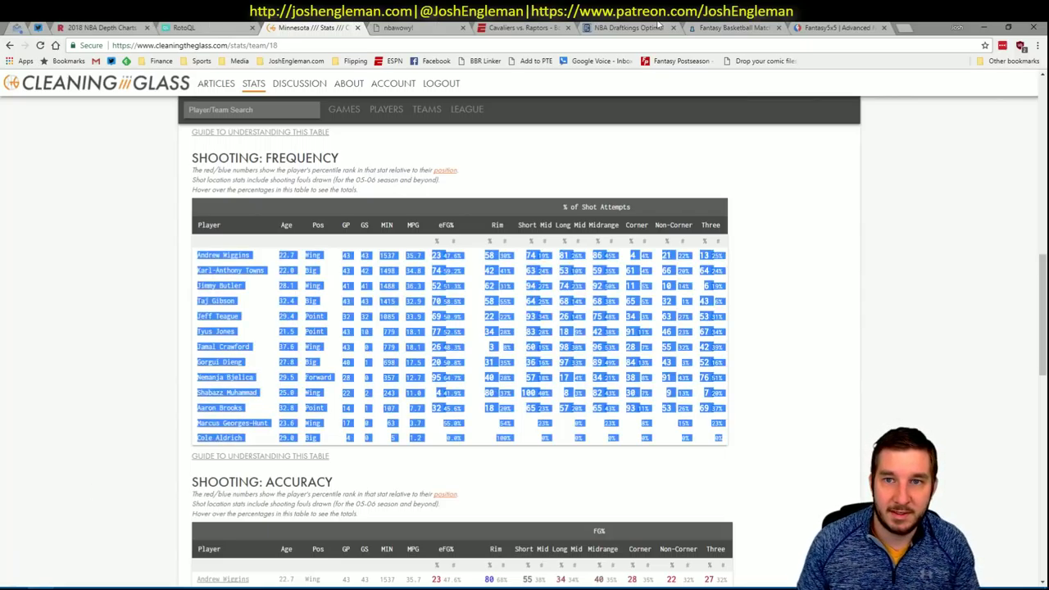
Filter DraftKings players to centers and view Karl-Anthony Towns' games against NYK
{"action": "left_click", "coordinate": [602, 29]}
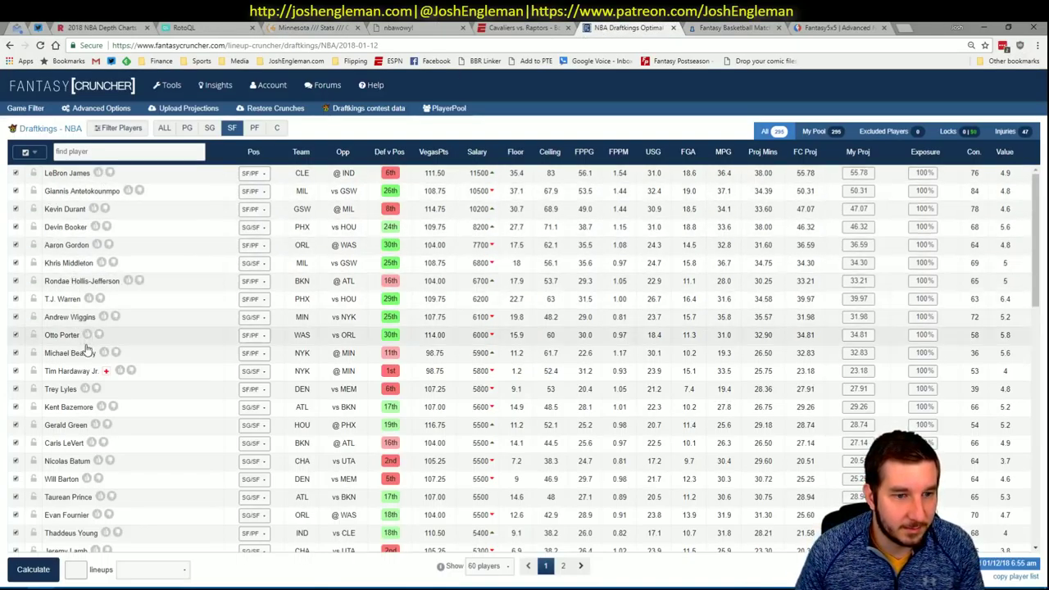
{"action": "left_click", "coordinate": [277, 129]}
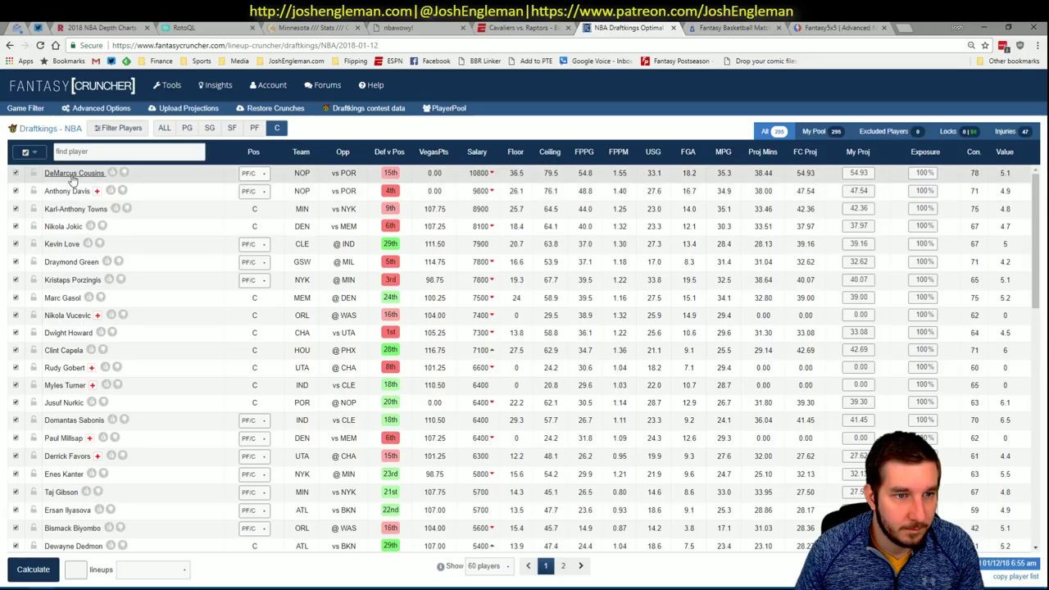
{"action": "left_click", "coordinate": [73, 211]}
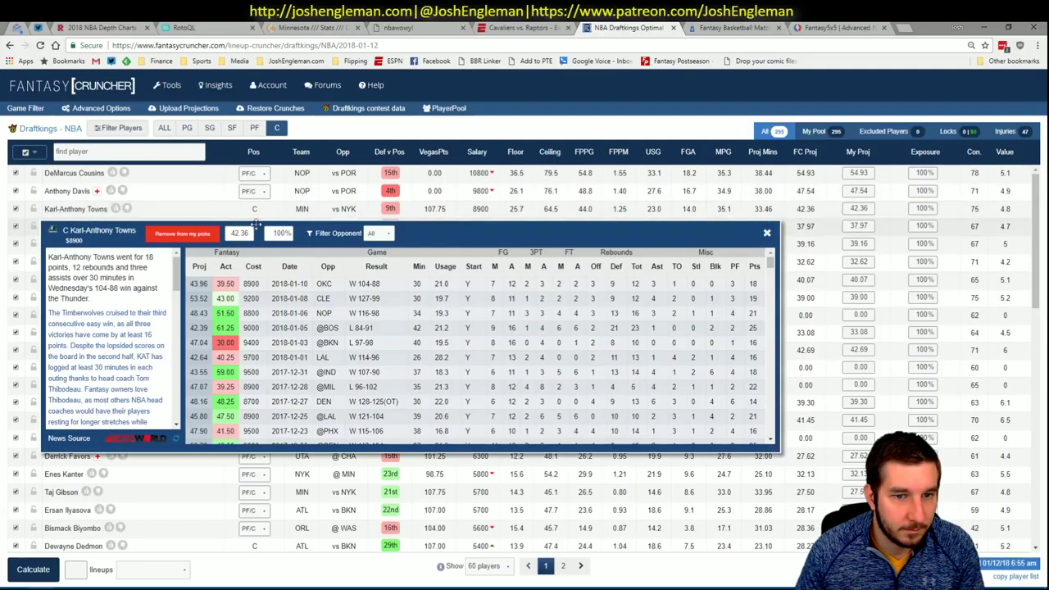
{"action": "left_click", "coordinate": [378, 233]}
{"action": "left_click", "coordinate": [383, 256]}
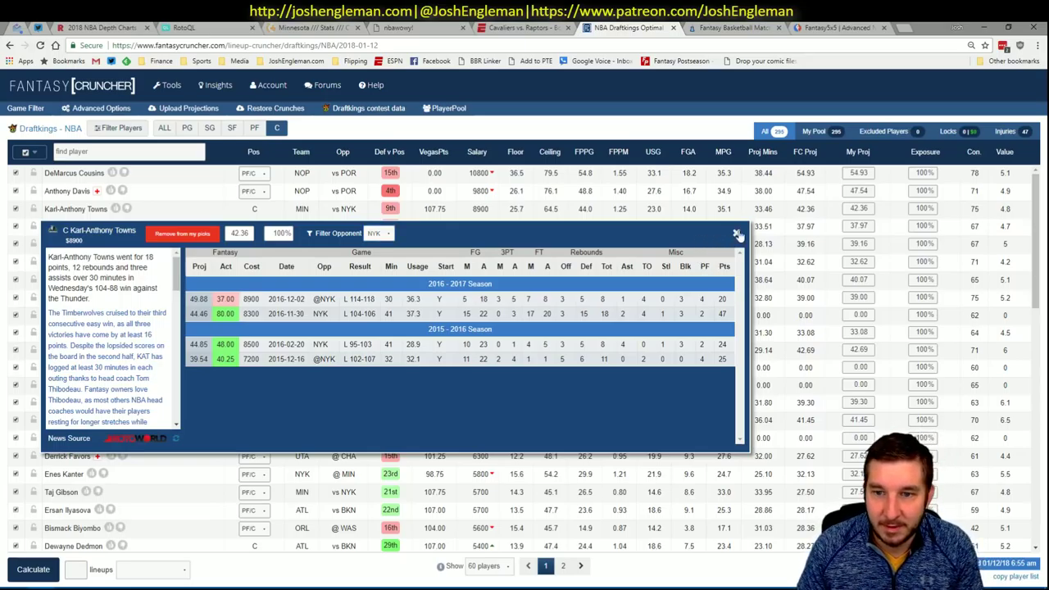
Add Karl-Anthony Towns as a new row in the shortlist
{"action": "key", "text": "alt+Tab"}
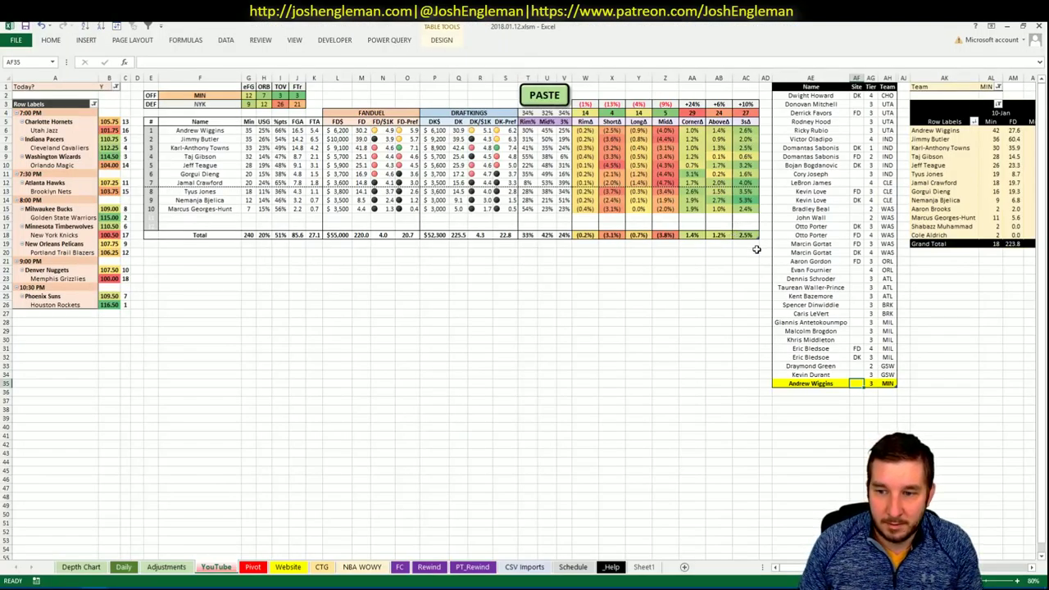
{"action": "key", "text": "Return"}
{"action": "type", "text": "Lk"}
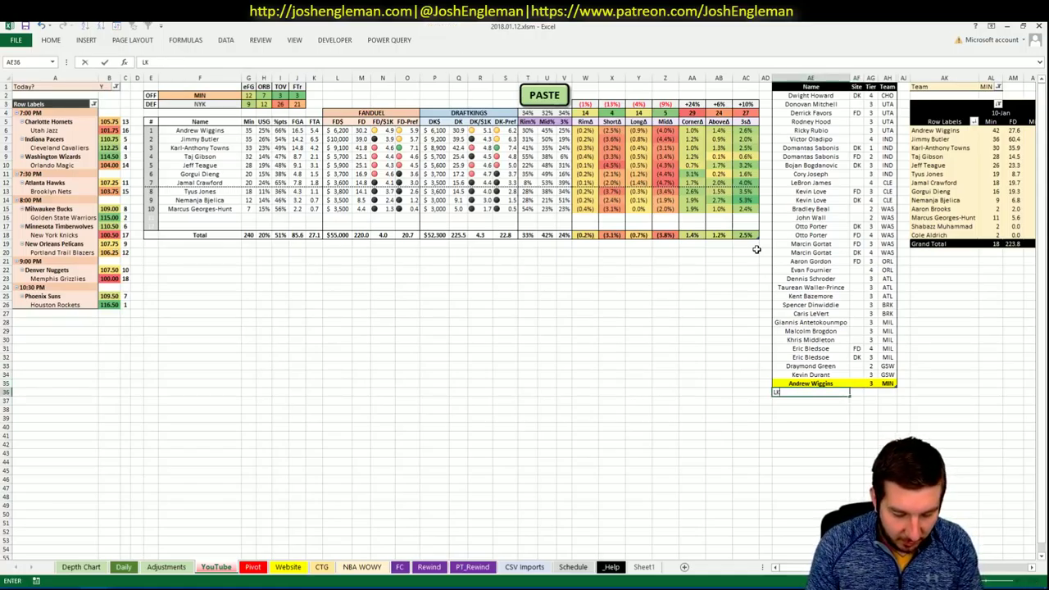
{"action": "type", "text": "arl-Anthony"}
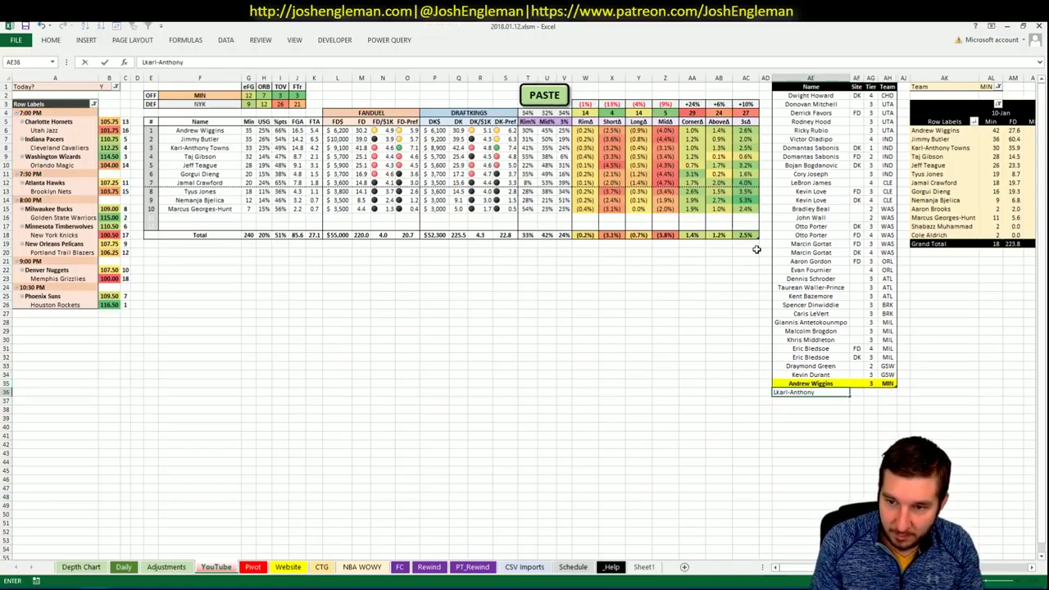
{"action": "key", "text": "Escape"}
{"action": "type", "text": "Karl-Anthony Towns"}
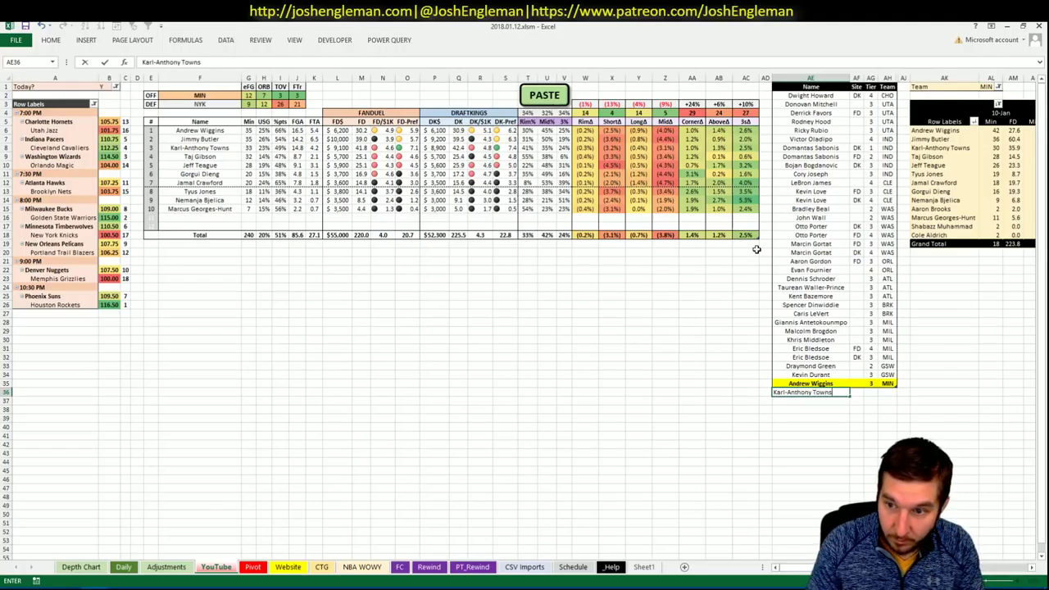
{"action": "key", "text": "ctrl+Return"}
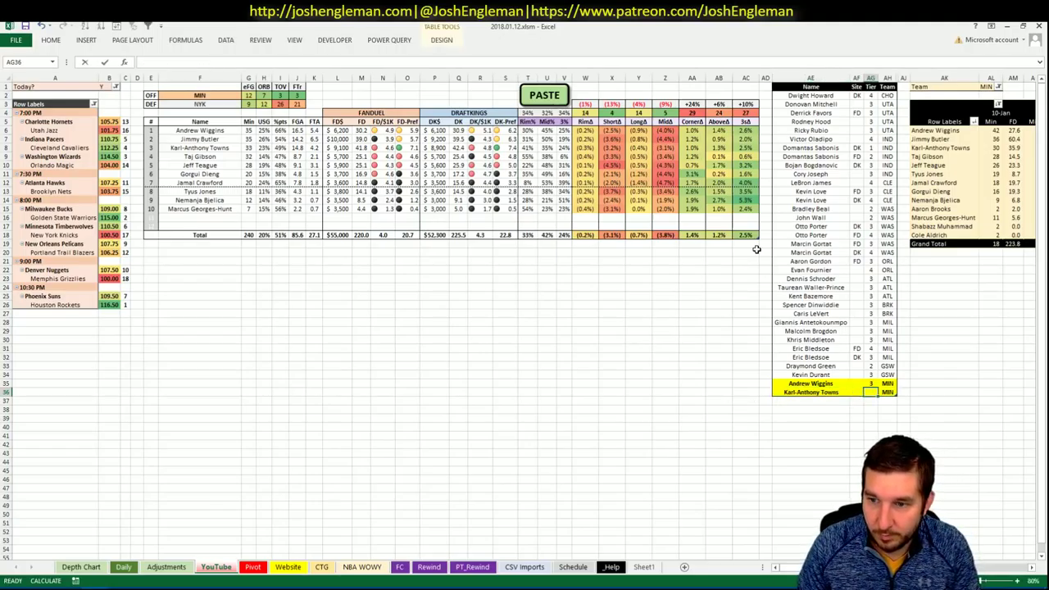
Change the matchup's offensive team from MIN to NYK
{"action": "left_click", "coordinate": [735, 287]}
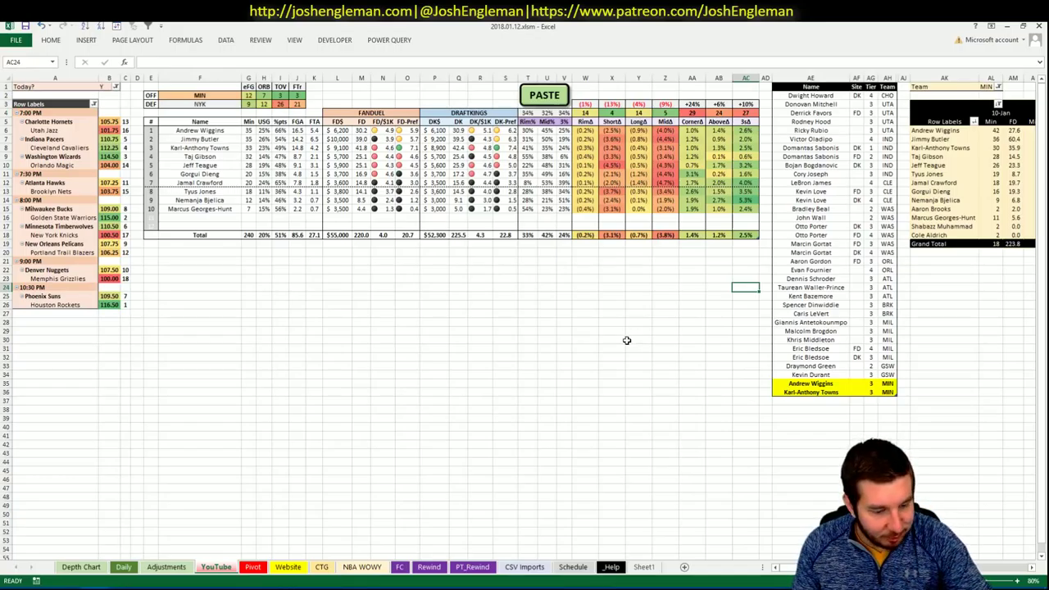
{"action": "left_click", "coordinate": [222, 95]}
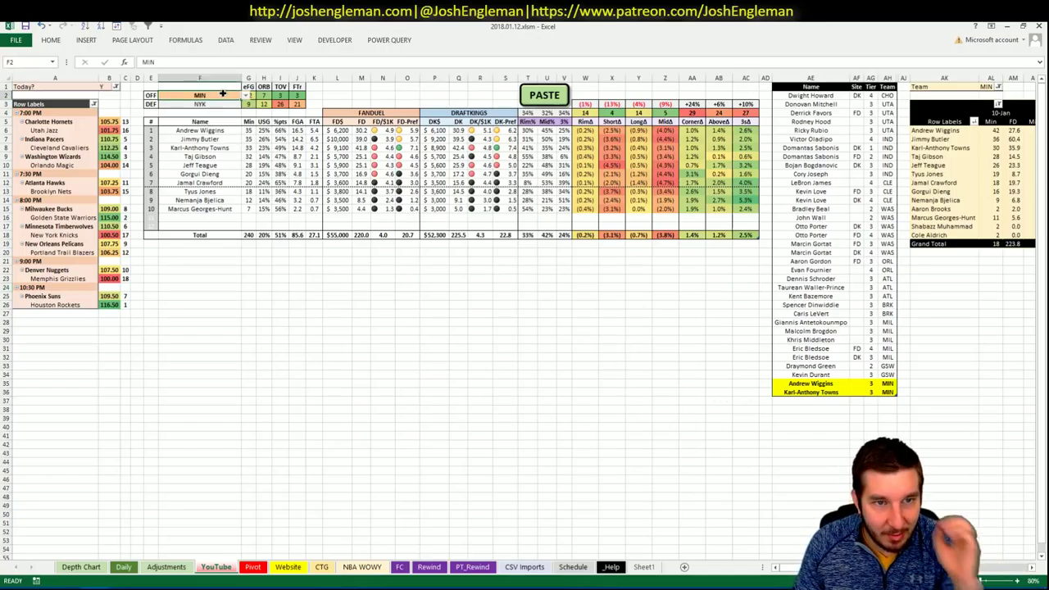
{"action": "type", "text": "NYK"}
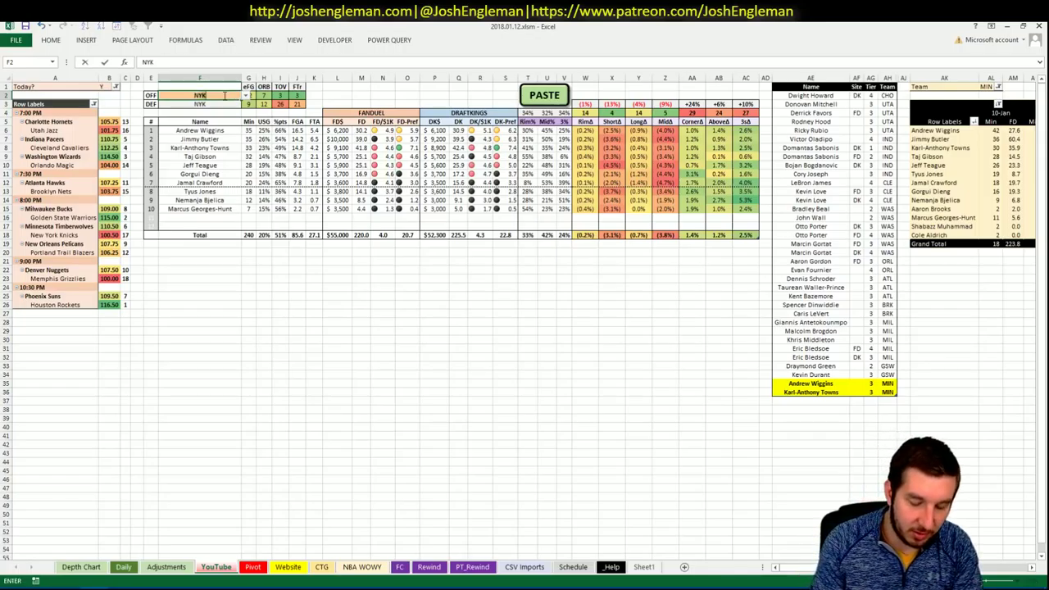
{"action": "key", "text": "Return"}
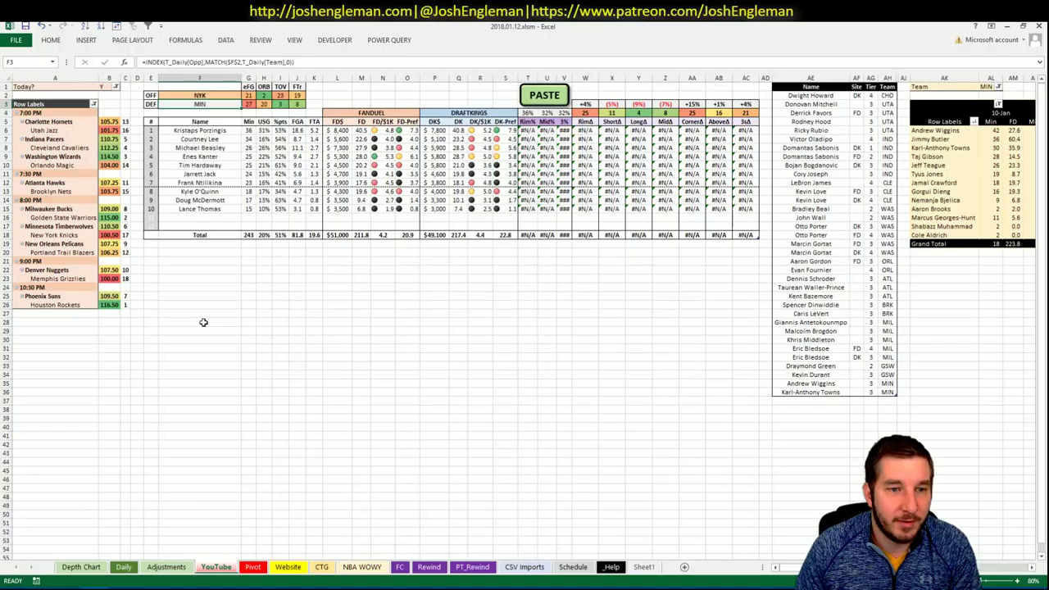
Search 'knick' on Cleaning the Glass to open the New York Knicks stats page
{"action": "key", "text": "alt+Tab"}
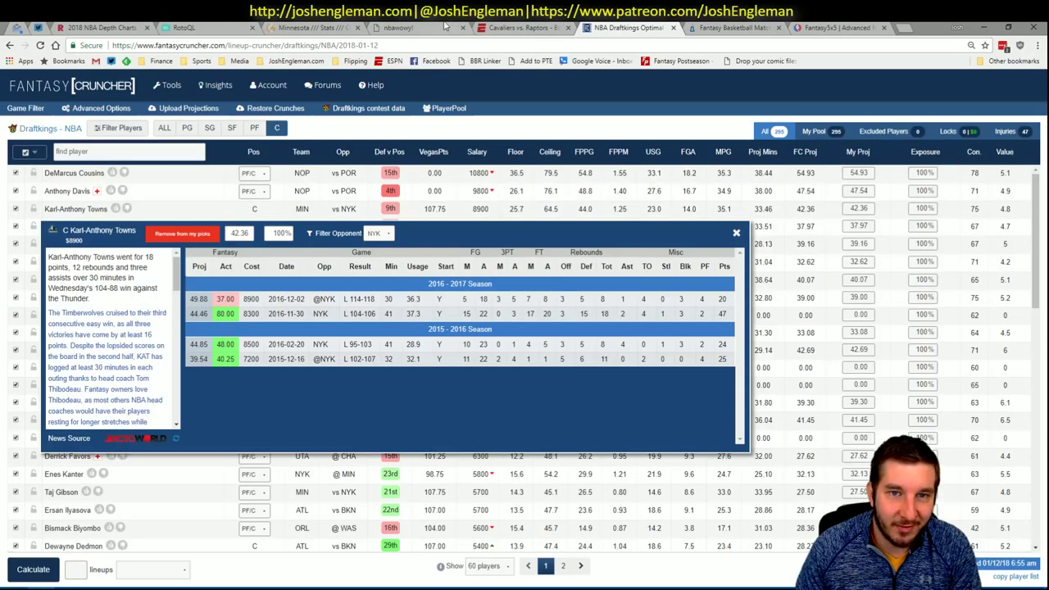
{"action": "left_click", "coordinate": [311, 28]}
{"action": "left_click", "coordinate": [278, 106]}
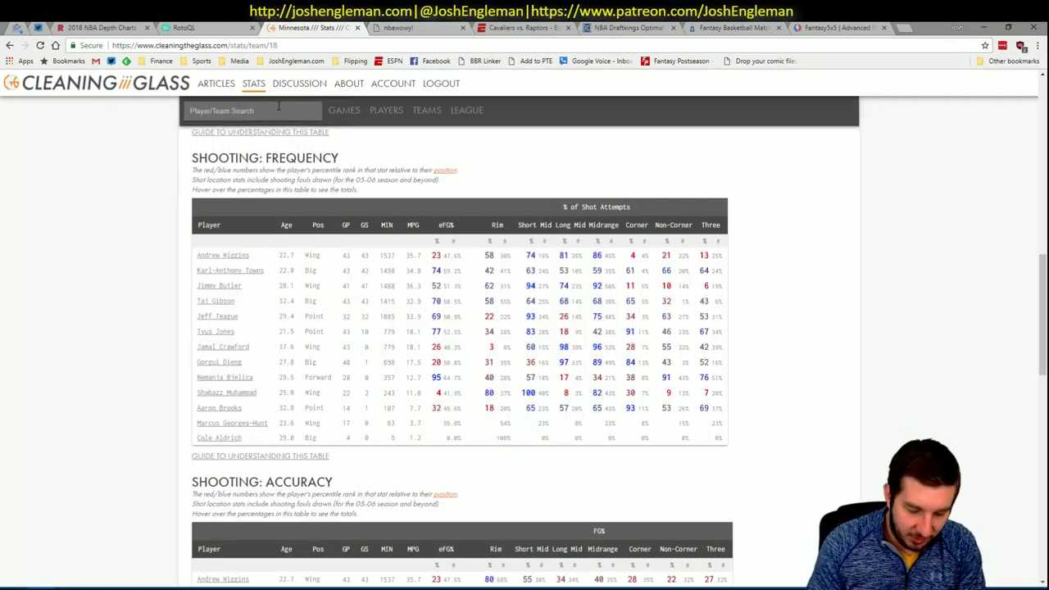
{"action": "type", "text": "knicks"}
{"action": "key", "text": "Return"}
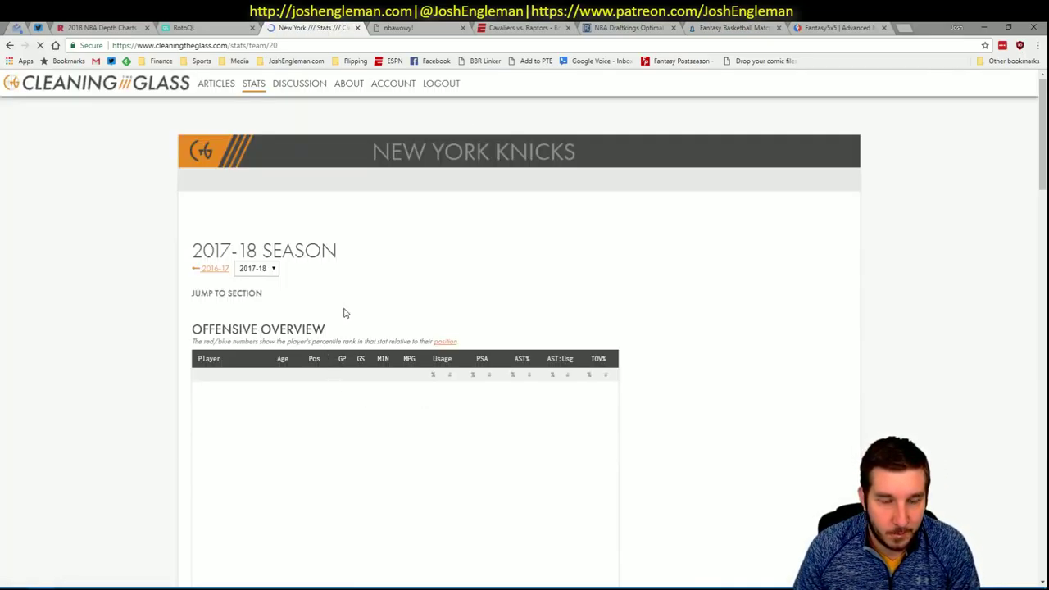
Select the Knicks' Shooting: Frequency table and return to Excel
{"action": "scroll", "coordinate": [368, 320], "scroll_direction": "down", "scroll_amount": 5}
{"action": "scroll", "coordinate": [370, 317], "scroll_direction": "down", "scroll_amount": 5}
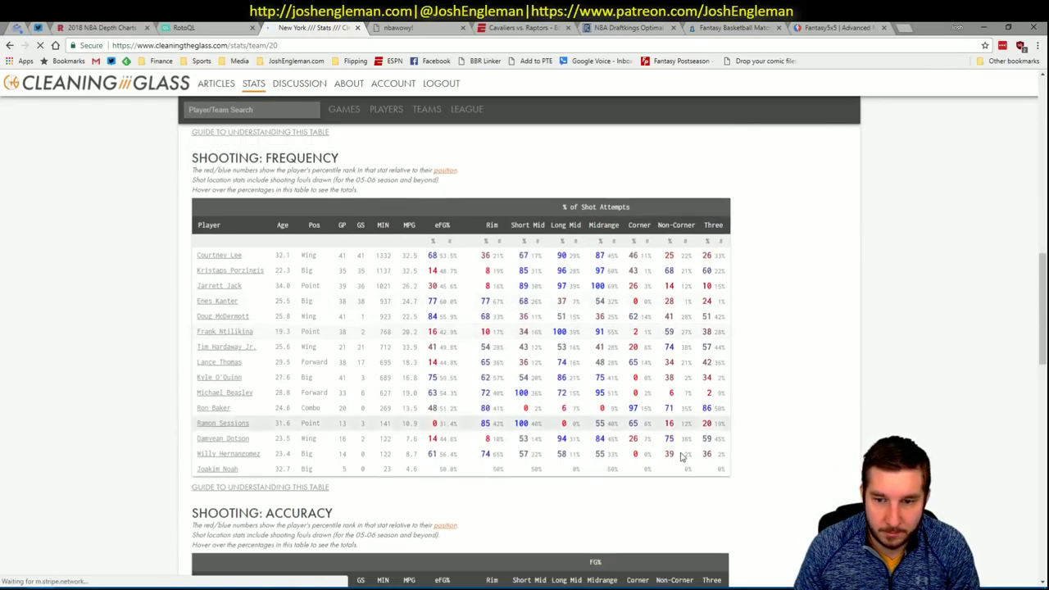
{"action": "left_click_drag", "start_coordinate": [721, 471], "coordinate": [197, 258]}
{"action": "key", "text": "alt+Tab"}
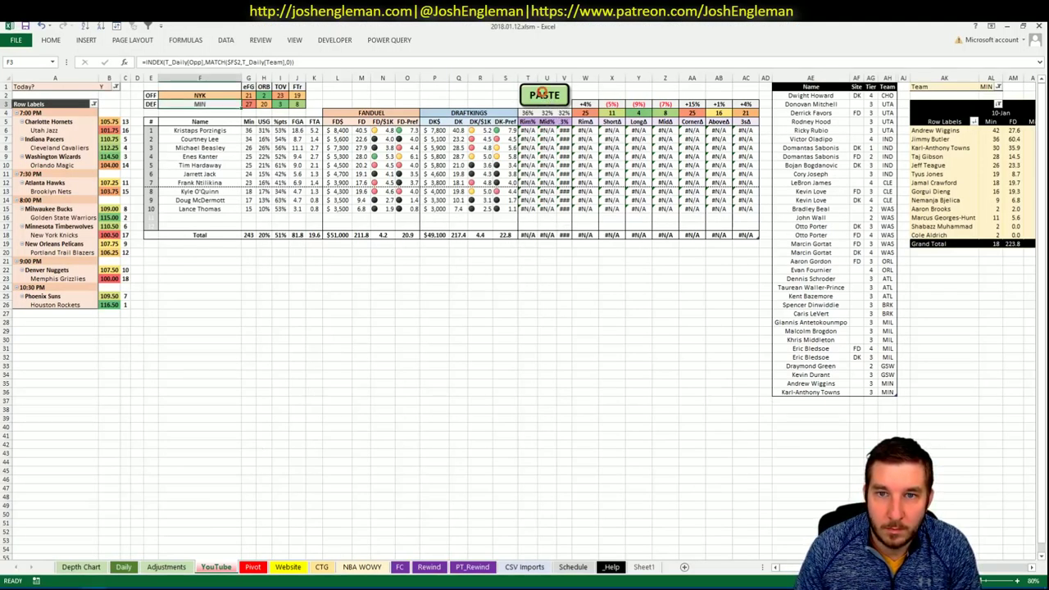
Paste the Knicks shooting data and set the minutes pivot filter to NYK
{"action": "left_click", "coordinate": [543, 96]}
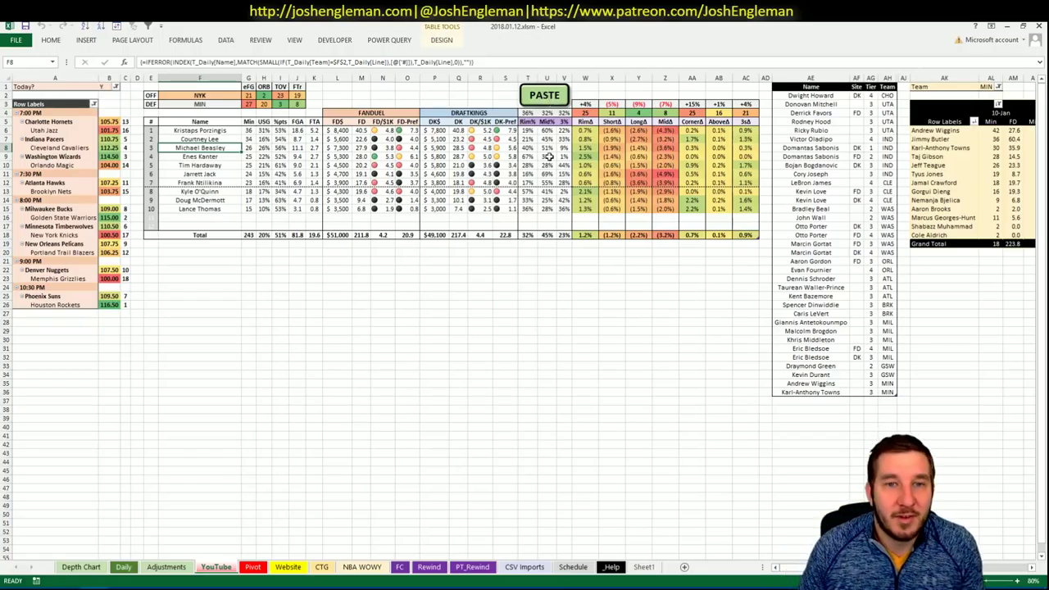
{"action": "left_click", "coordinate": [988, 87]}
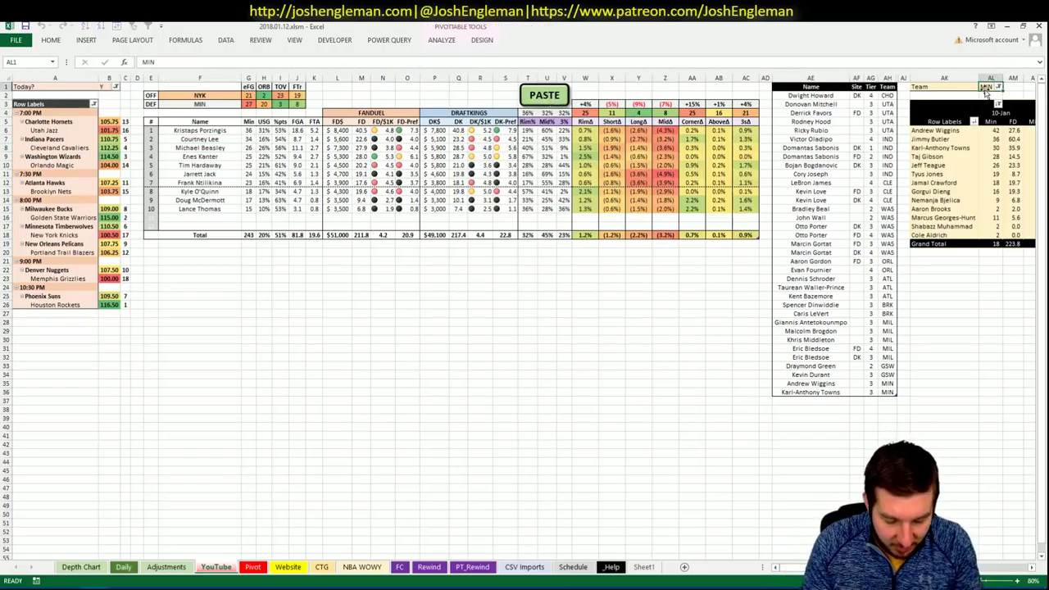
{"action": "type", "text": "NYK"}
{"action": "key", "text": "Return"}
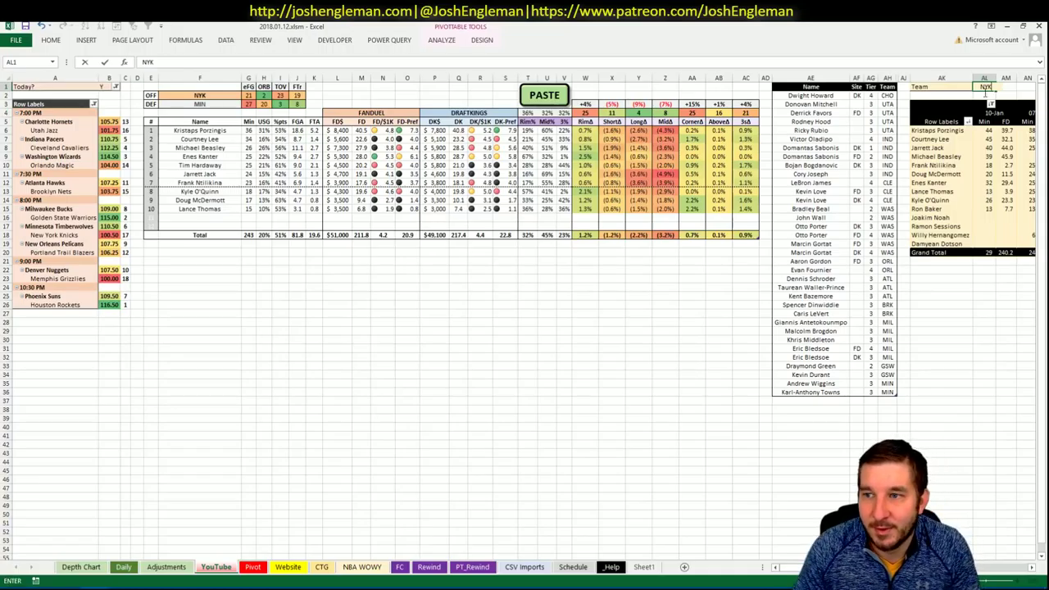
{"action": "key", "text": "Return"}
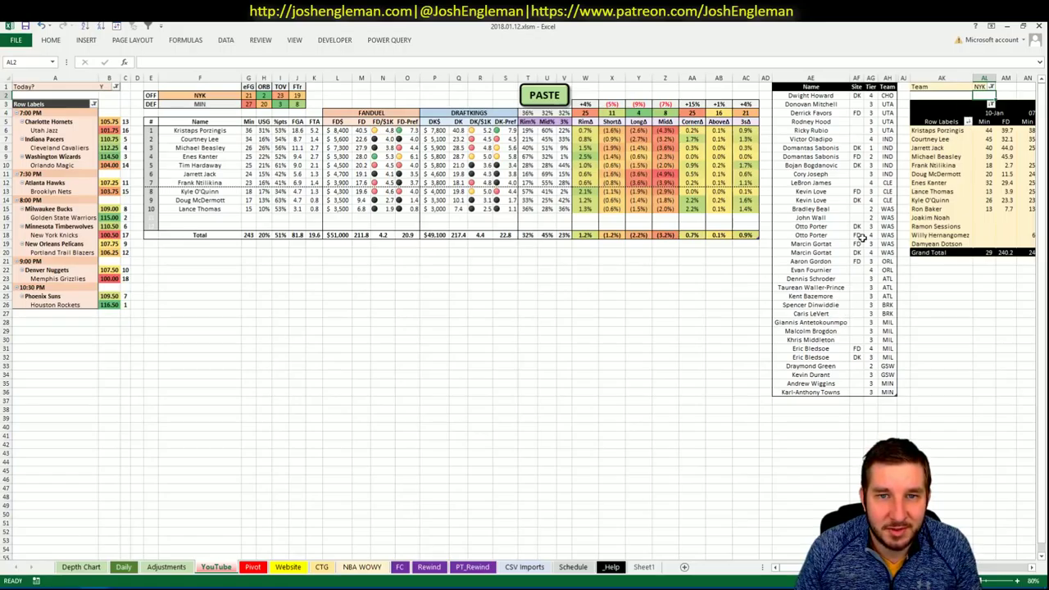
Enter Kristaps Porzingis in the shortlist row below Karl-Anthony Towns
{"action": "left_click", "coordinate": [818, 399]}
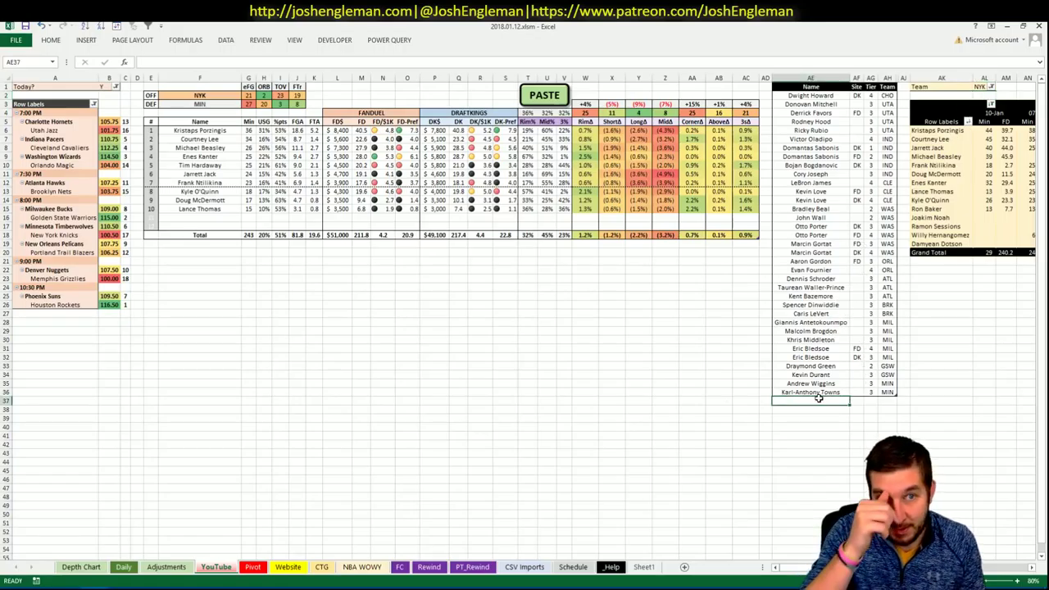
{"action": "type", "text": "Krisp"}
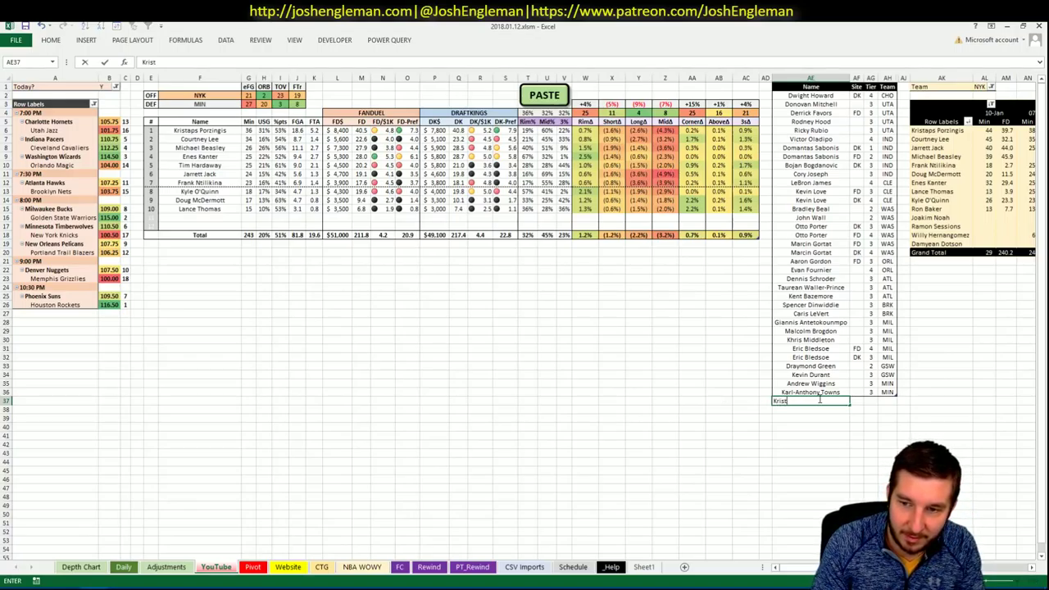
{"action": "key", "text": "BackSpace"}
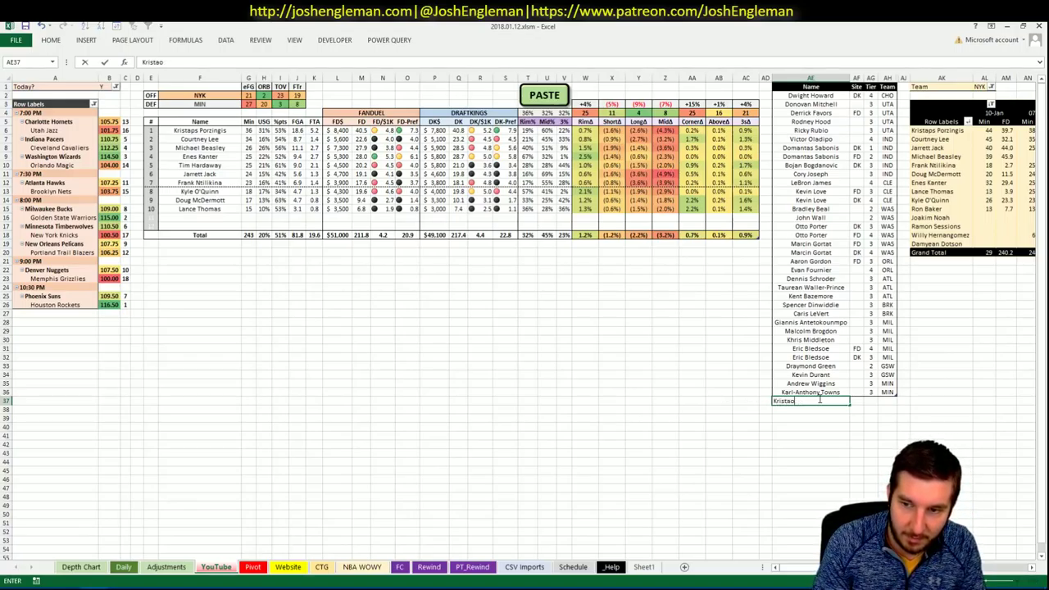
{"action": "type", "text": "Porz"}
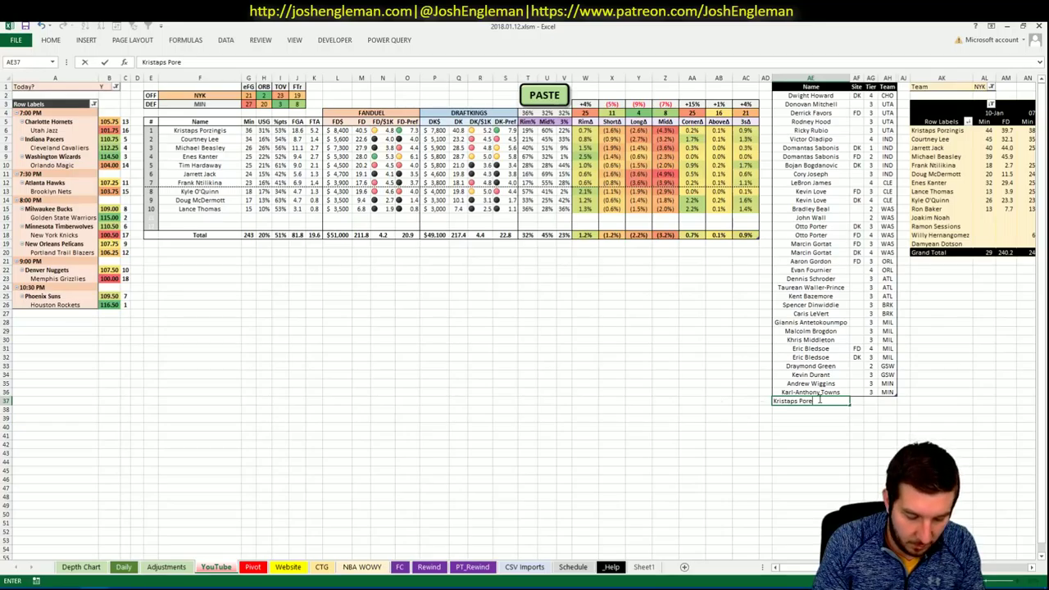
{"action": "type", "text": "ingis"}
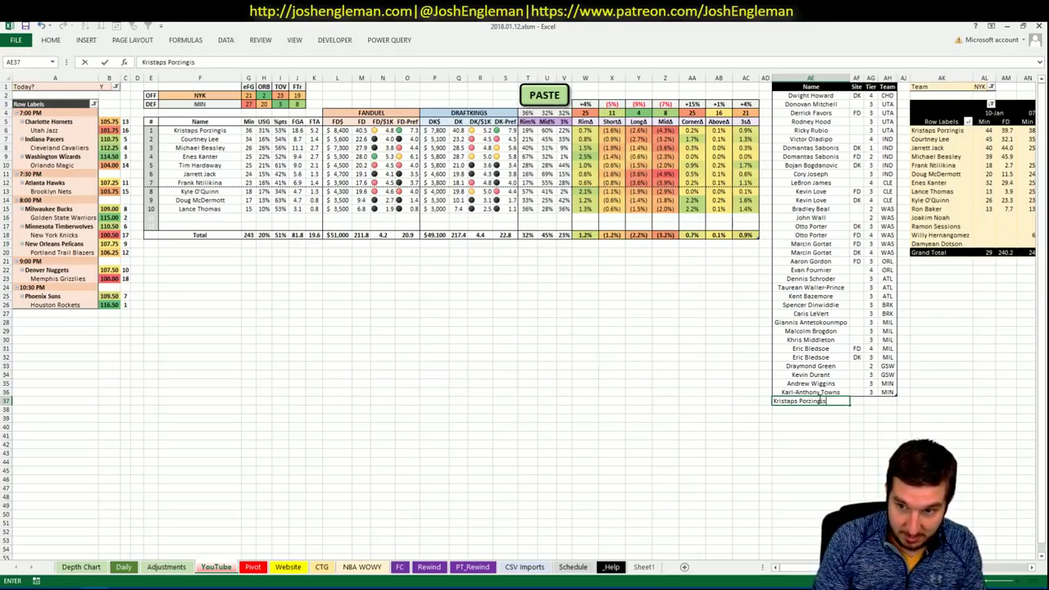
{"action": "key", "text": "Return"}
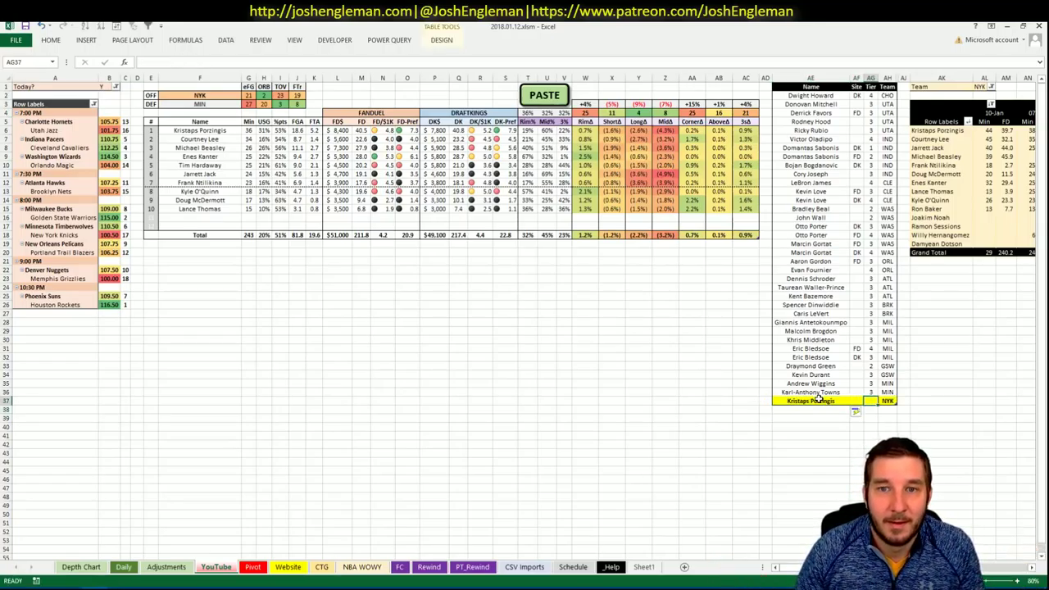
View the Knicks players' projections on the Pivot sheet
{"action": "left_click", "coordinate": [252, 566]}
{"action": "left_click", "coordinate": [325, 428]}
{"action": "scroll", "coordinate": [361, 377], "scroll_direction": "up", "scroll_amount": 15}
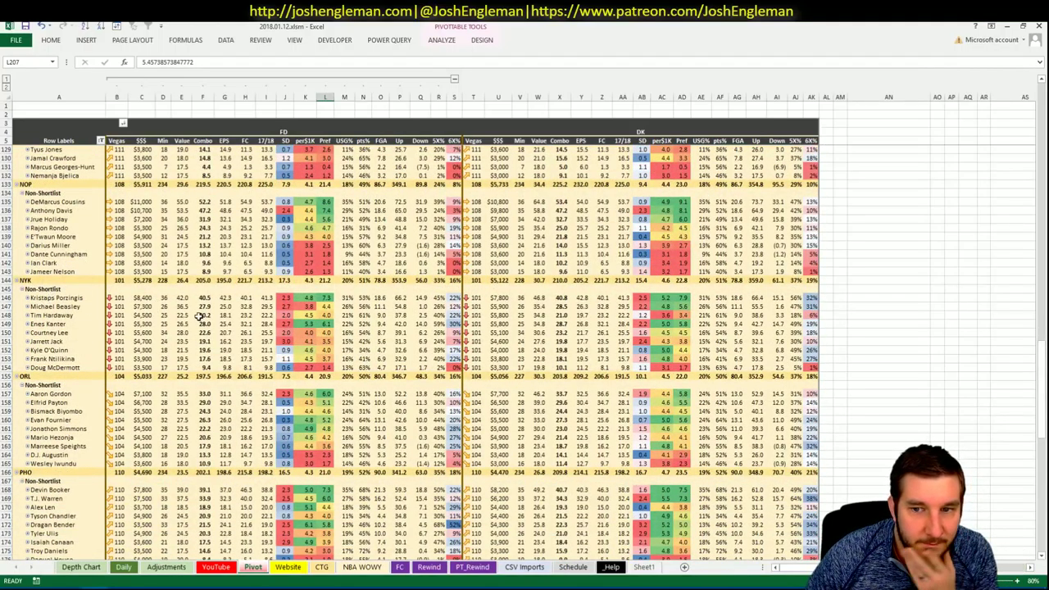
Back on the YouTube sheet, enter tier 2 for Kristaps Porzingis
{"action": "left_click", "coordinate": [159, 567]}
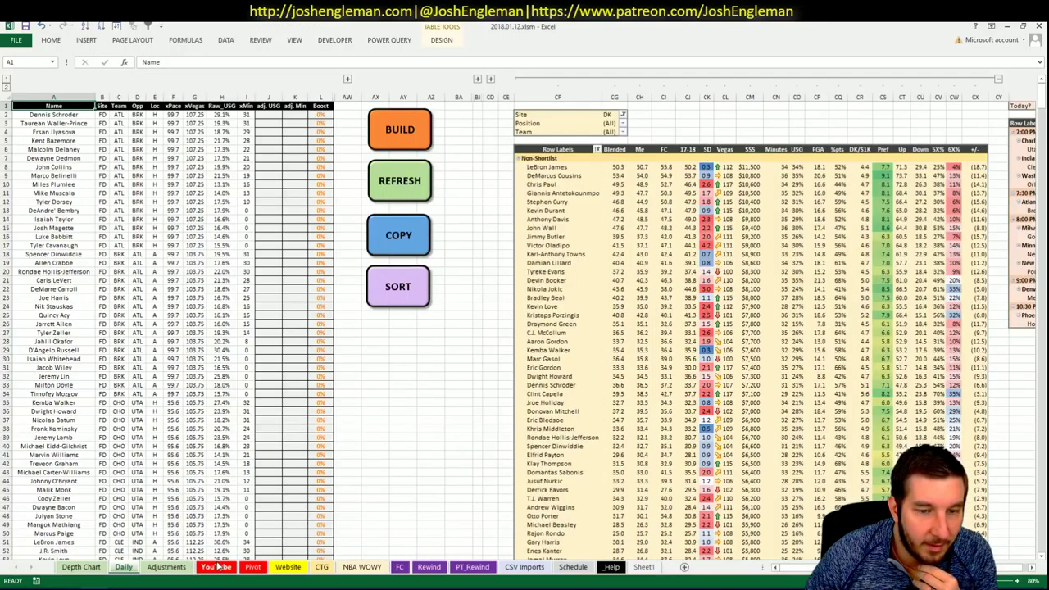
{"action": "left_click", "coordinate": [217, 567]}
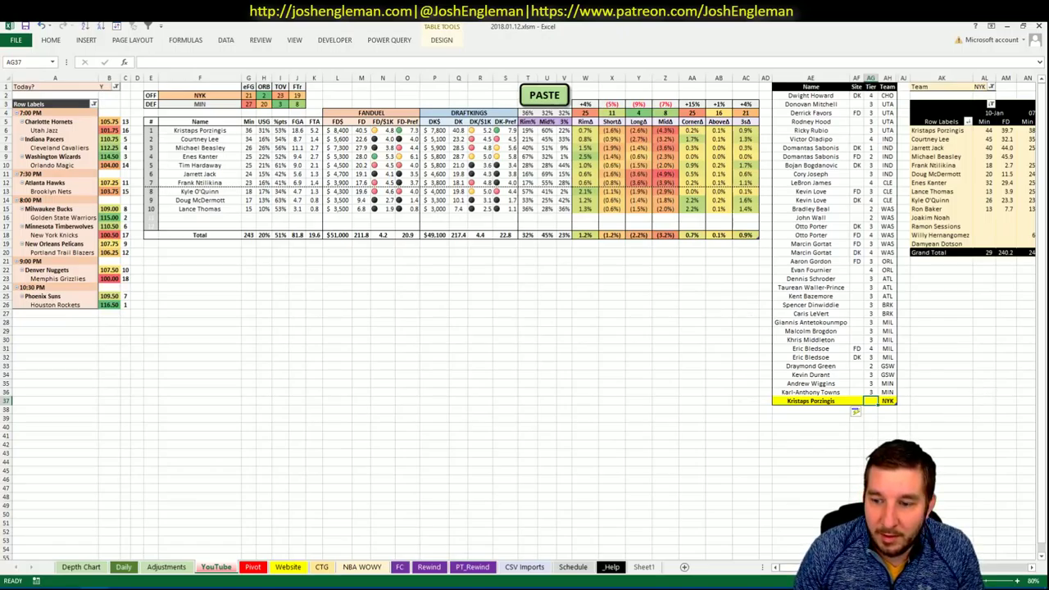
{"action": "scroll", "coordinate": [524, 316], "scroll_direction": "right", "scroll_amount": 3}
{"action": "scroll", "coordinate": [524, 316], "scroll_direction": "left", "scroll_amount": 3}
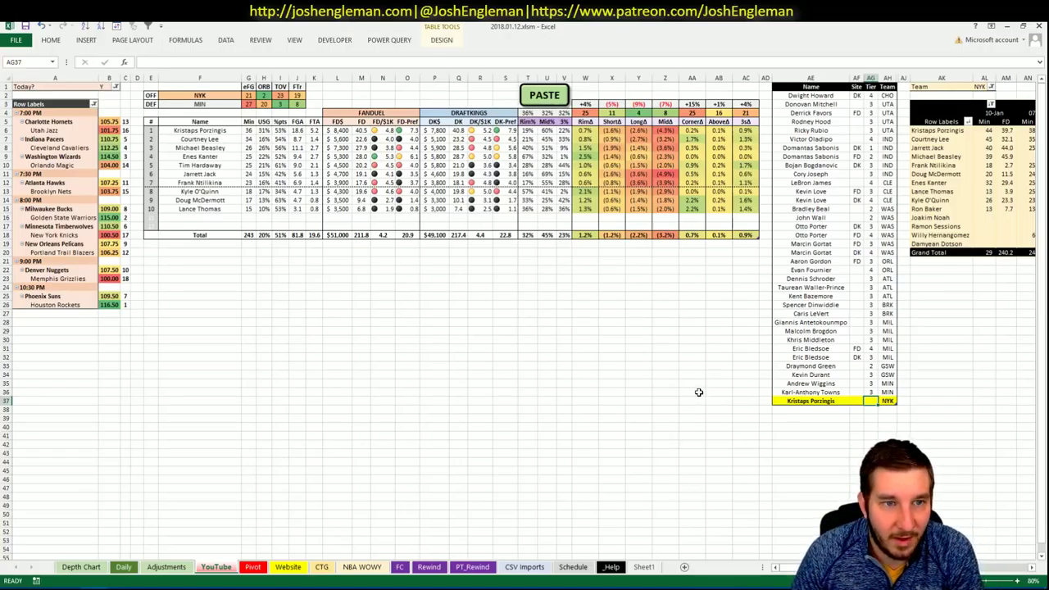
{"action": "type", "text": "2"}
{"action": "left_click", "coordinate": [887, 418]}
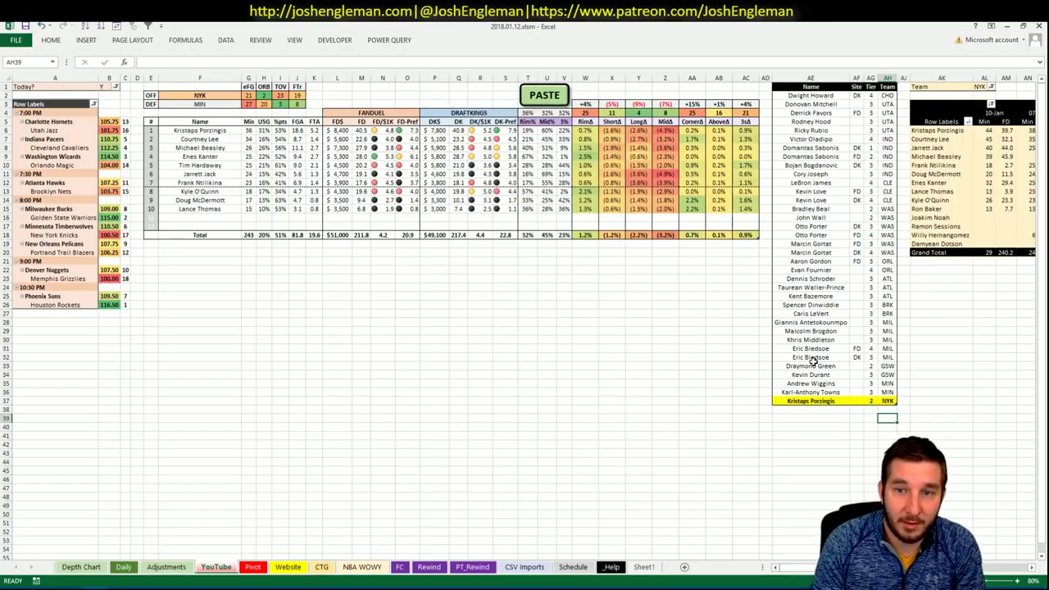
Add Michael Beasley to the shortlist with tier 3
{"action": "key", "text": "Up"}
{"action": "key", "text": "Left"}
{"action": "key", "text": "Left"}
{"action": "key", "text": "Left"}
{"action": "type", "text": "Michae"}
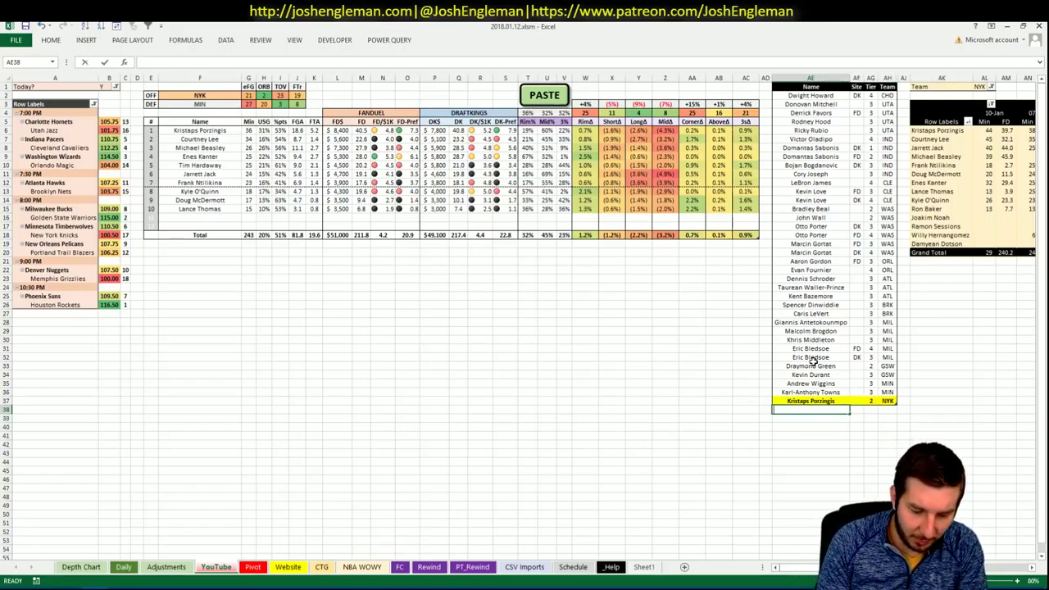
{"action": "type", "text": "l Beasley"}
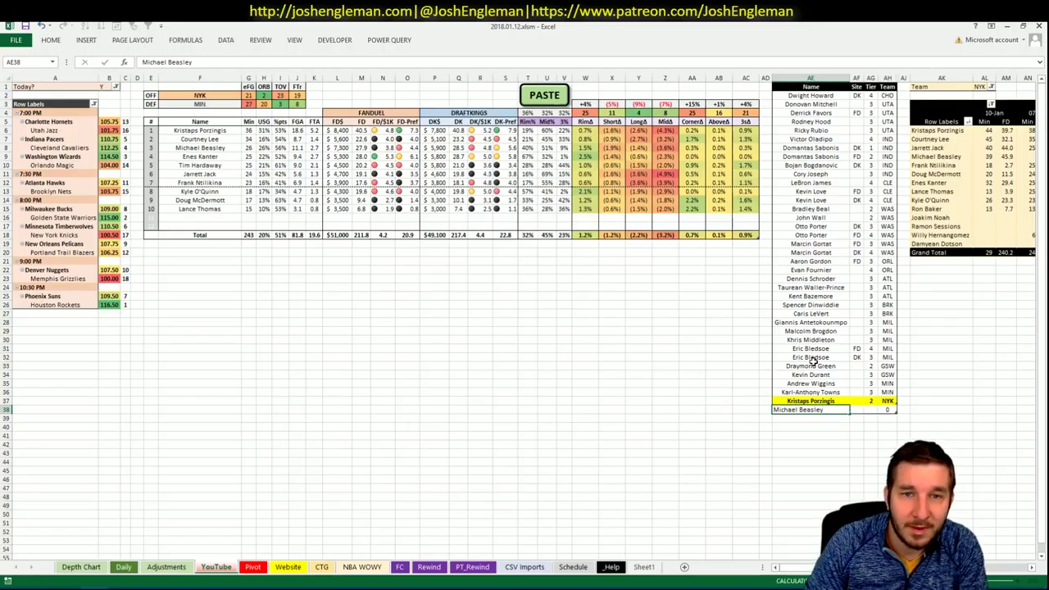
{"action": "key", "text": "Tab"}
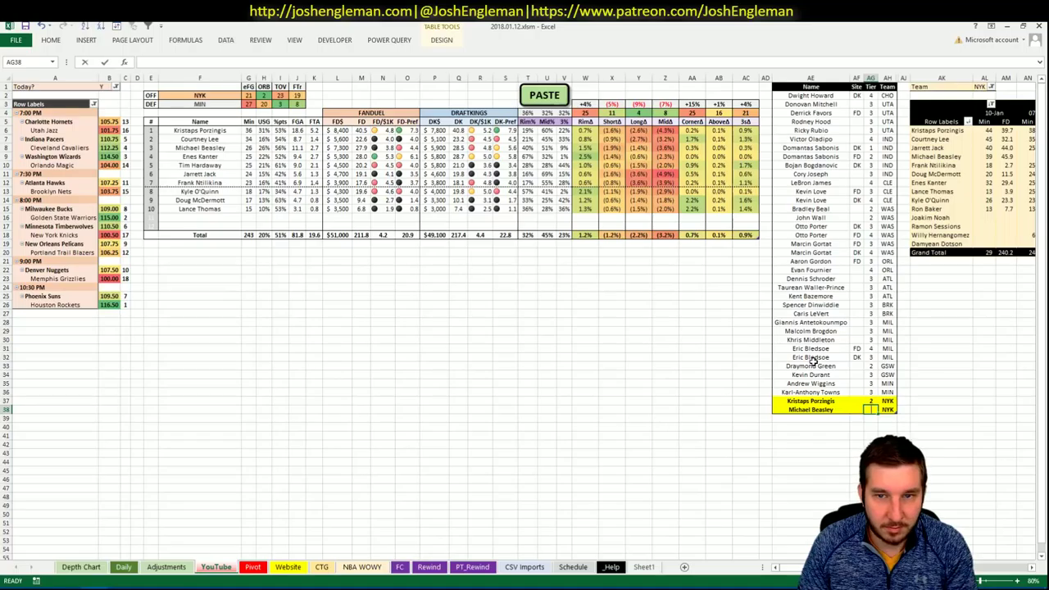
{"action": "type", "text": "3"}
{"action": "key", "text": "Return"}
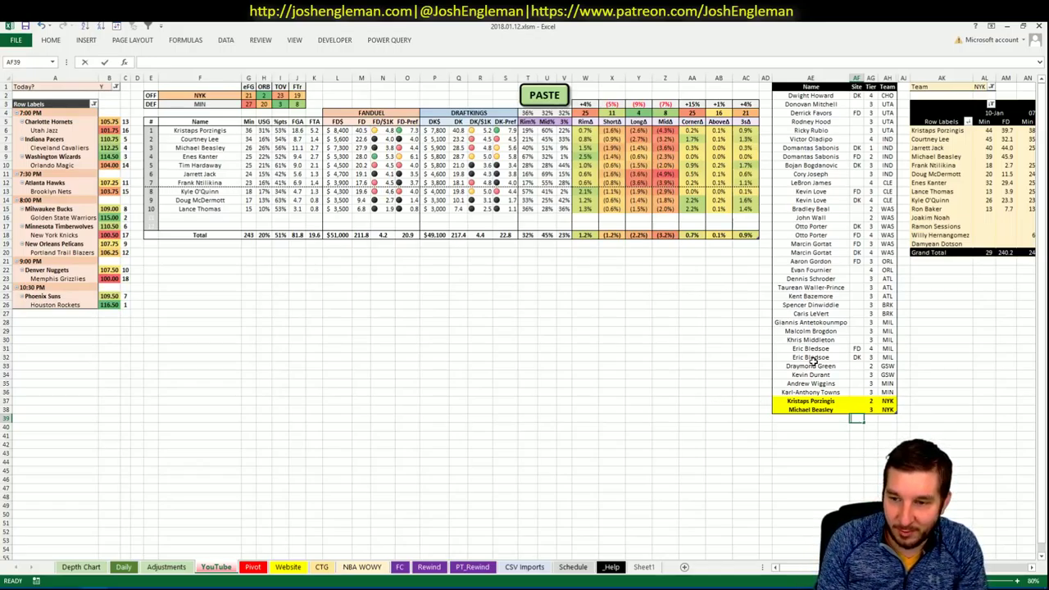
Add Enes Kanter to the shortlist with tier 2
{"action": "key", "text": "Left"}
{"action": "type", "text": "Enes Kanter"}
{"action": "key", "text": "Return"}
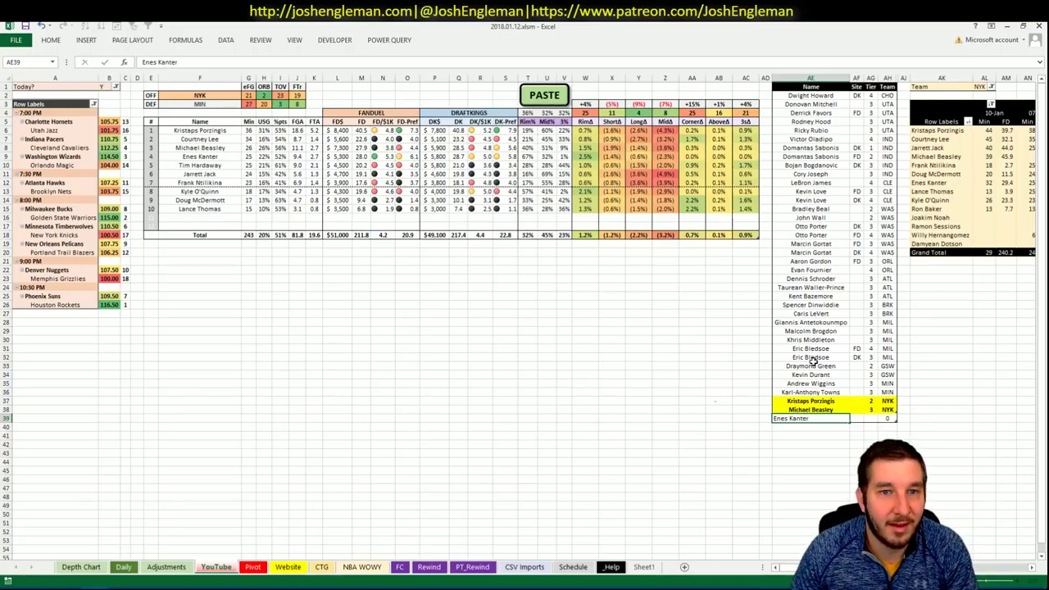
{"action": "key", "text": "Tab"}
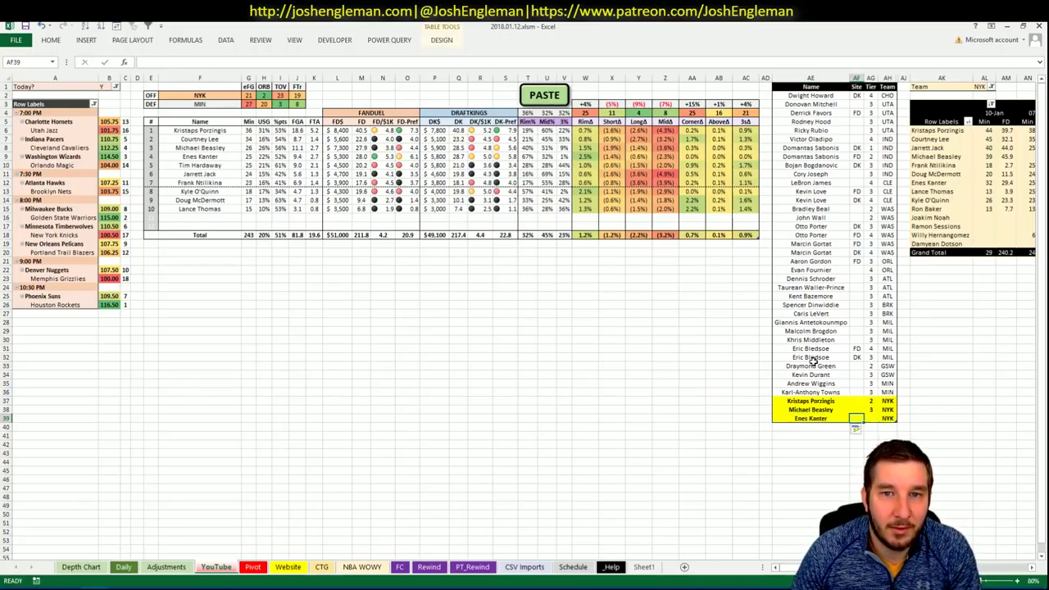
{"action": "key", "text": "Tab"}
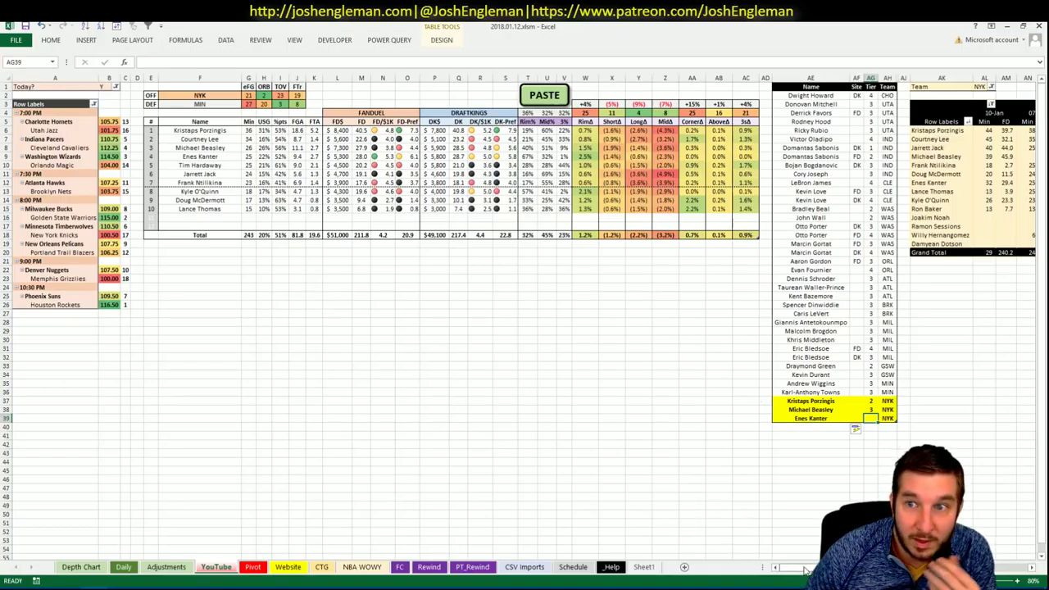
{"action": "left_click_drag", "start_coordinate": [806, 569], "coordinate": [816, 569]}
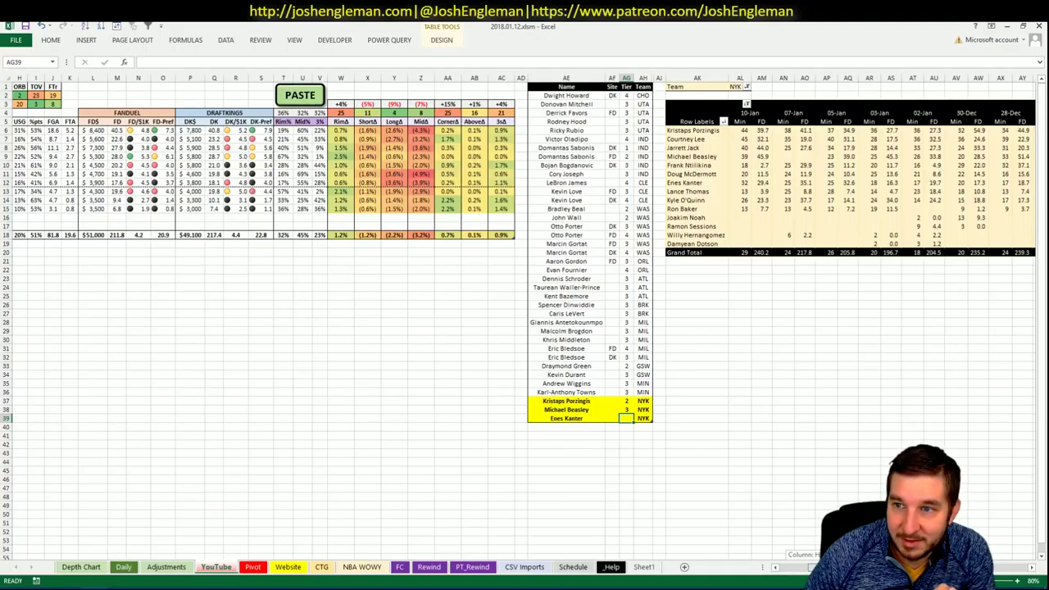
{"action": "left_click_drag", "start_coordinate": [815, 569], "coordinate": [712, 419]}
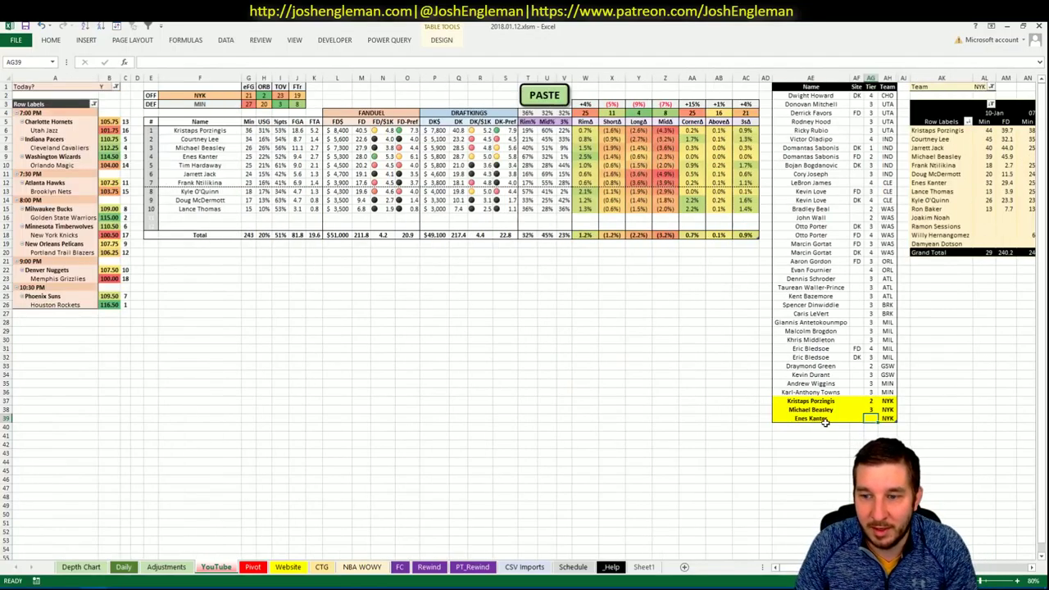
{"action": "type", "text": "2"}
{"action": "key", "text": "Return"}
Add a second Enes Kanter row with DK as its site
{"action": "type", "text": "Enes Kanter"}
{"action": "key", "text": "ctrl+Return"}
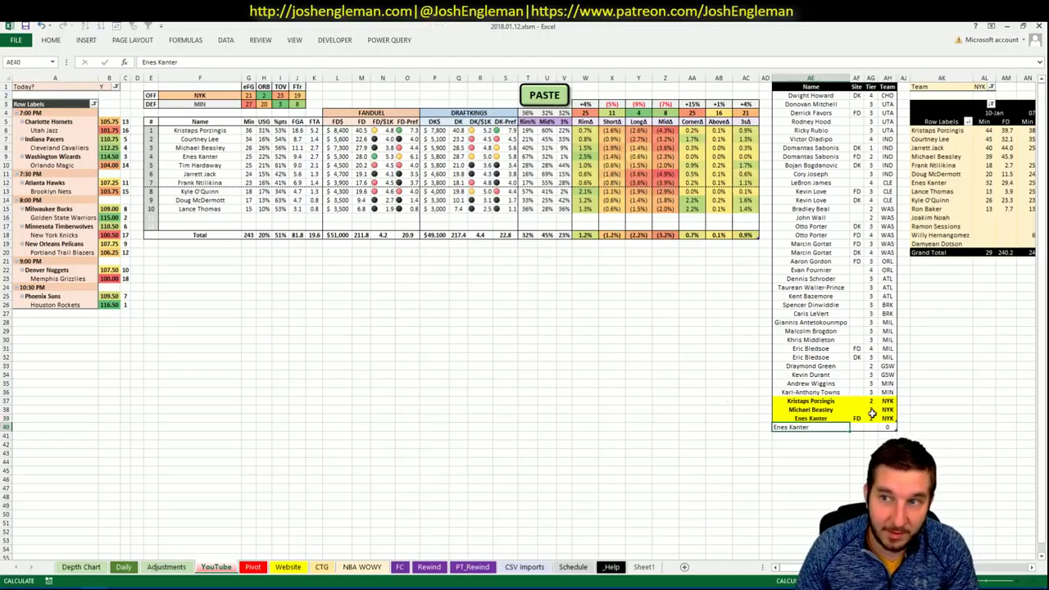
{"action": "key", "text": "Tab"}
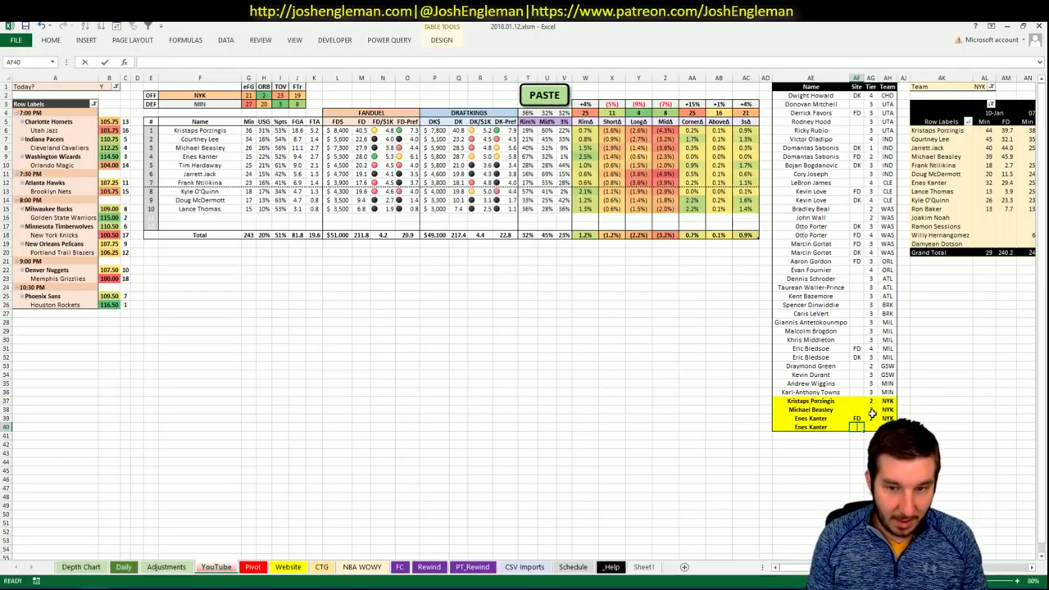
{"action": "type", "text": "DK"}
{"action": "key", "text": "Tab"}
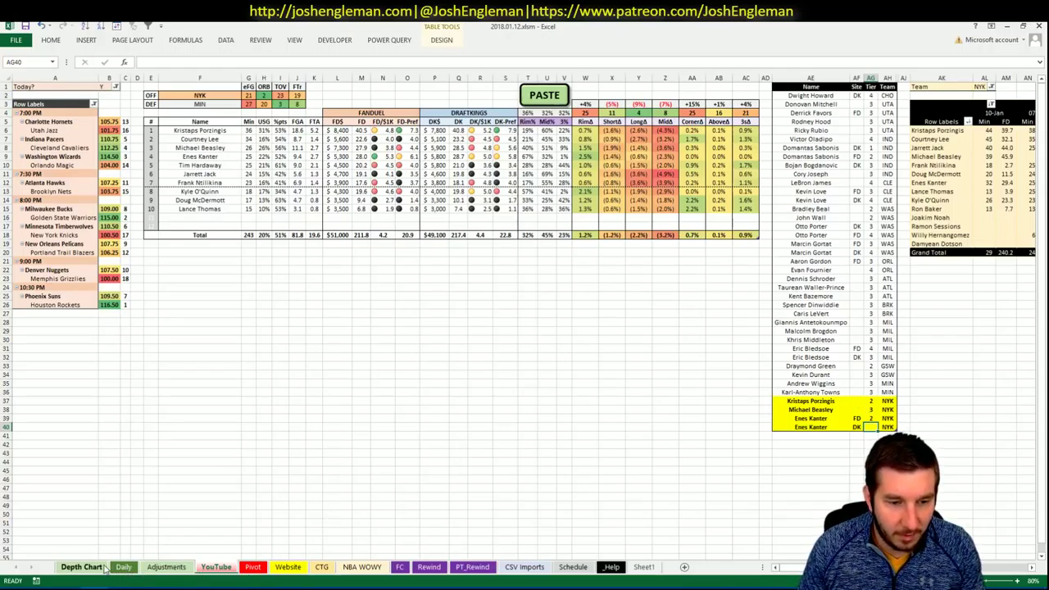
{"action": "left_click", "coordinate": [556, 570]}
Browse the CSV Imports, Daily and FC sheets, ending on CSV Imports
{"action": "left_click", "coordinate": [541, 567]}
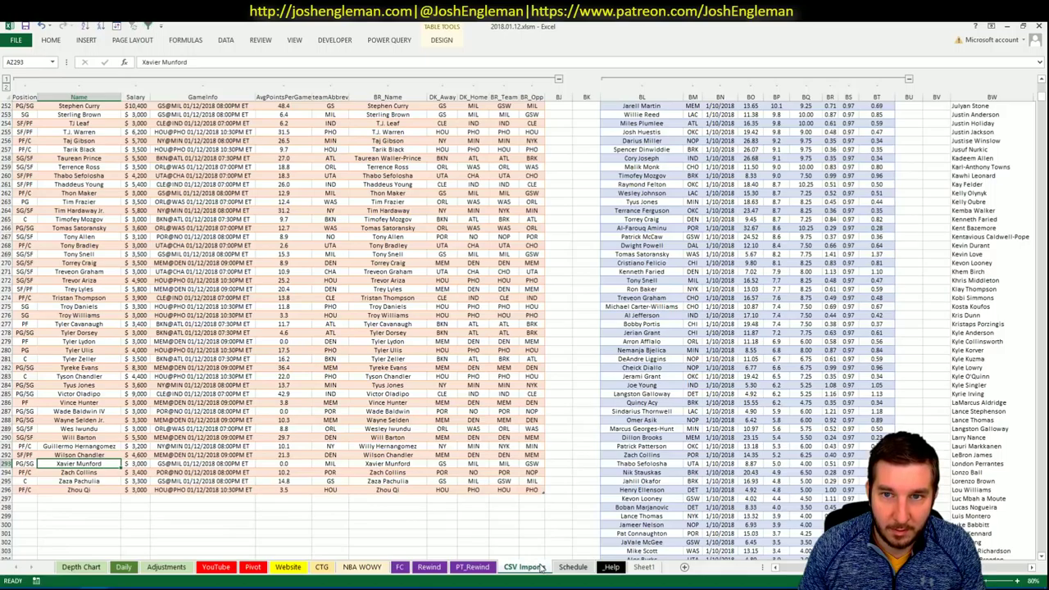
{"action": "left_click", "coordinate": [373, 159]}
{"action": "key", "text": "ctrl+Page_Up"}
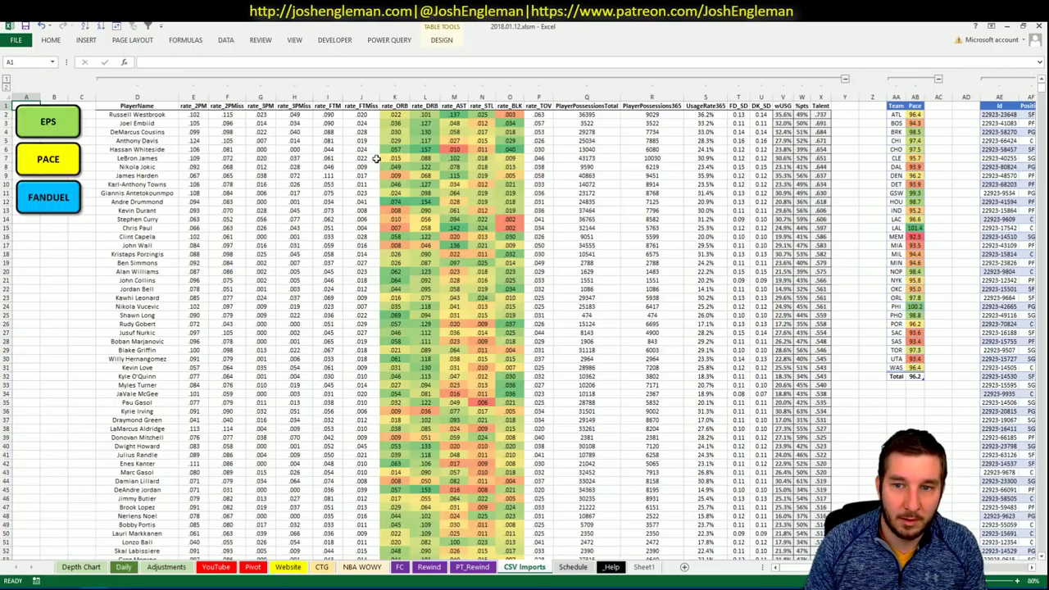
{"action": "left_click", "coordinate": [122, 567]}
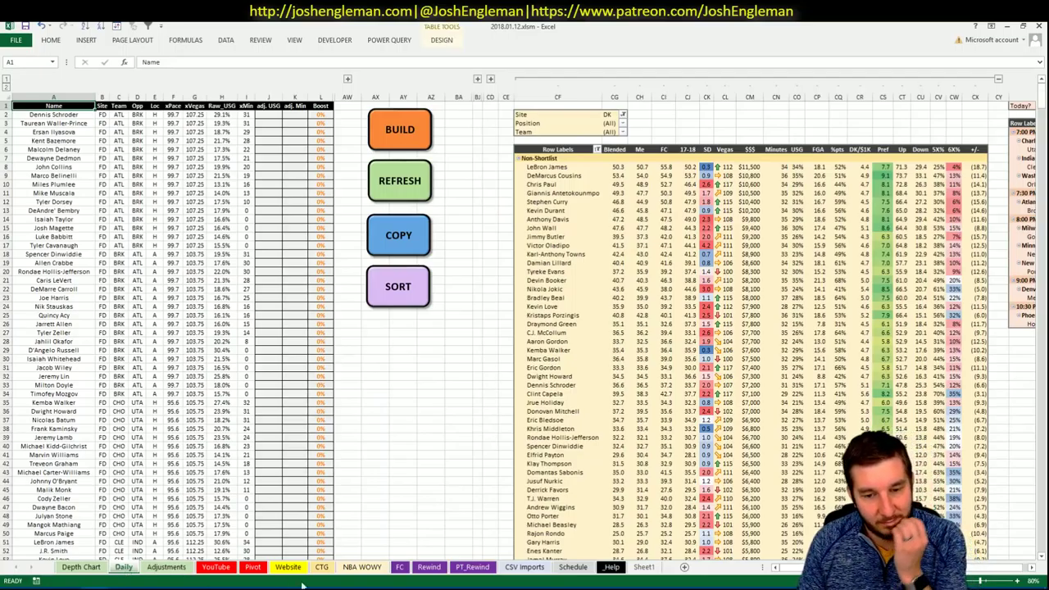
{"action": "left_click", "coordinate": [402, 569]}
{"action": "left_click", "coordinate": [516, 567]}
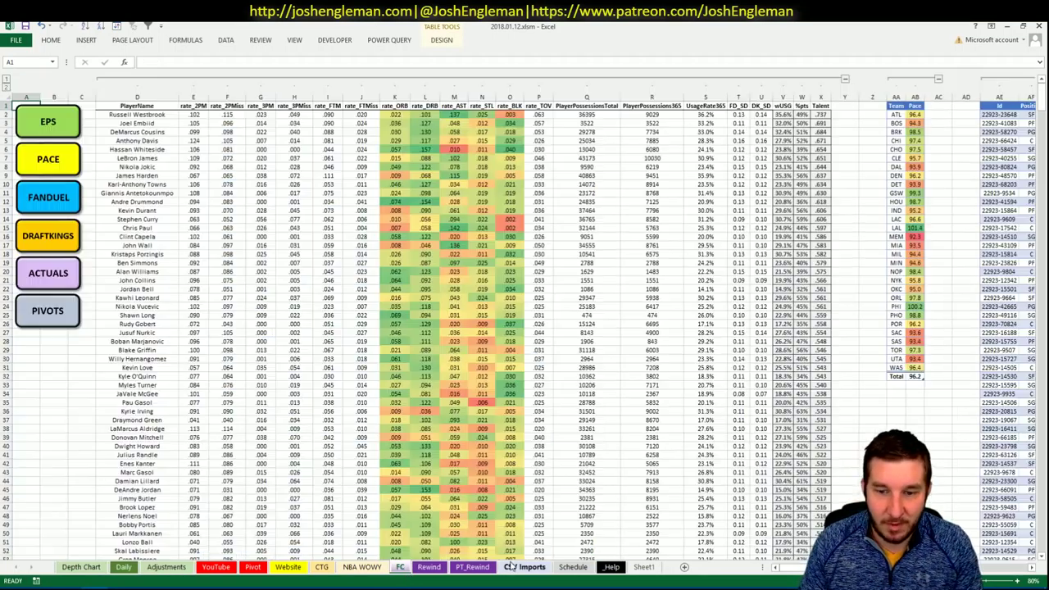
{"action": "left_click_drag", "start_coordinate": [783, 567], "coordinate": [818, 567]}
Search the Nickname column for 'sabon' to locate Domantas Sabonis
{"action": "left_click", "coordinate": [324, 96]}
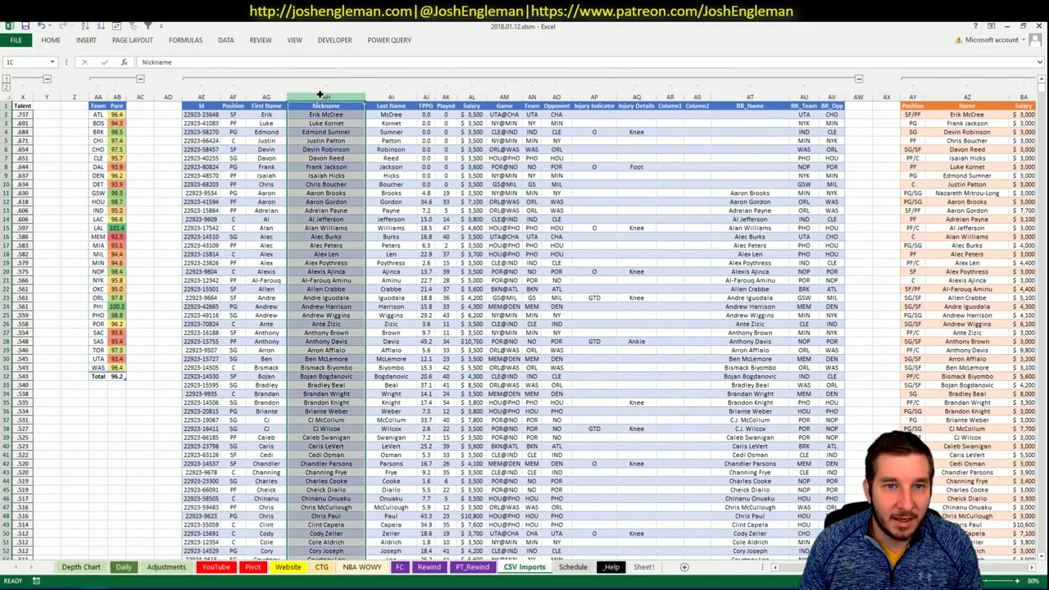
{"action": "key", "text": "ctrl+f"}
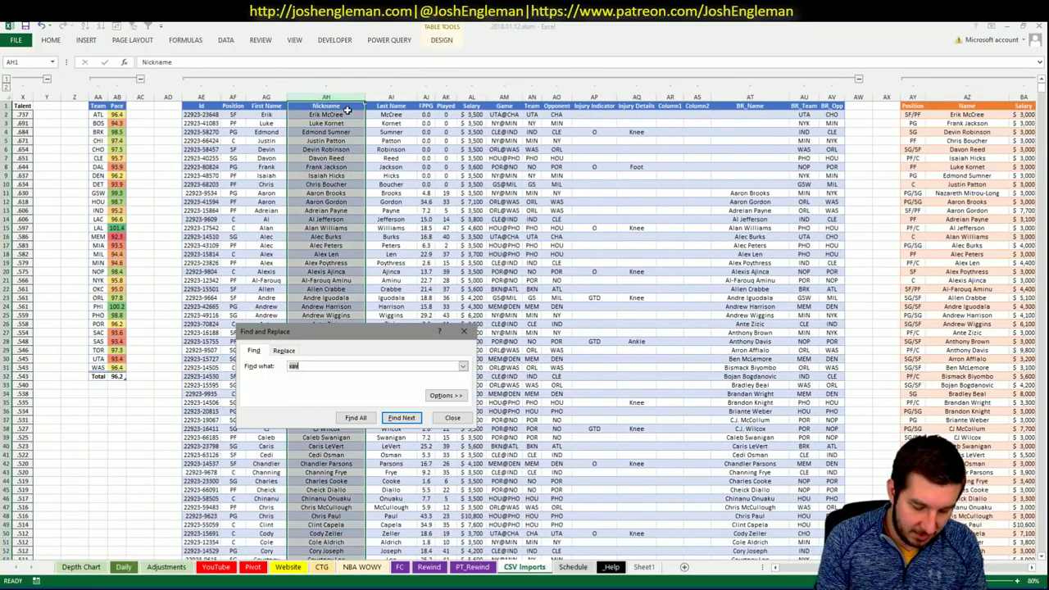
{"action": "type", "text": "sabon"}
{"action": "key", "text": "Return"}
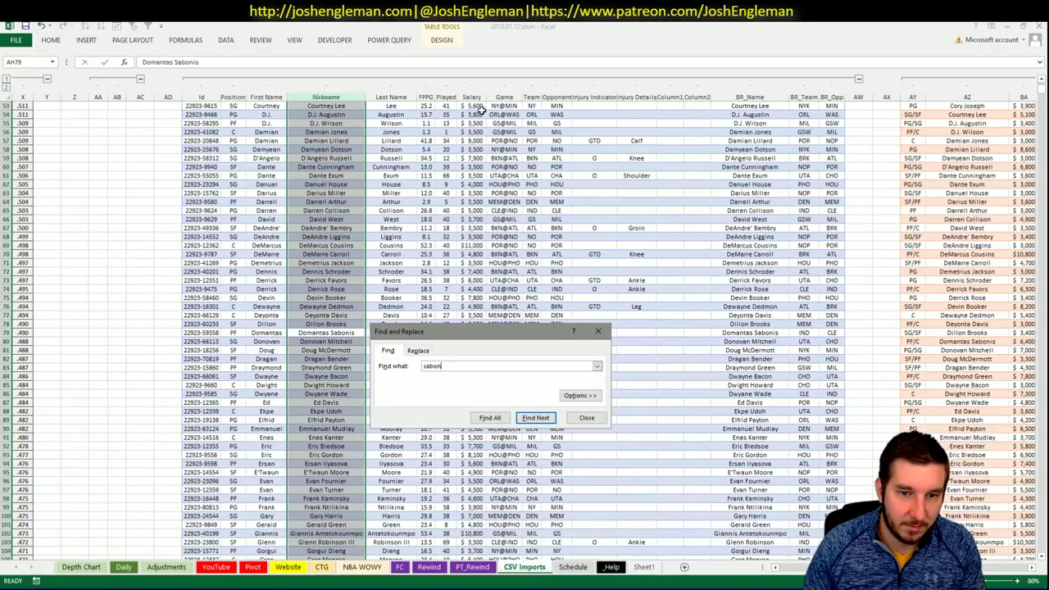
{"action": "key", "text": "Escape"}
Move through the Daily and Depth Chart sheets back to the YouTube dashboard
{"action": "left_click", "coordinate": [123, 567]}
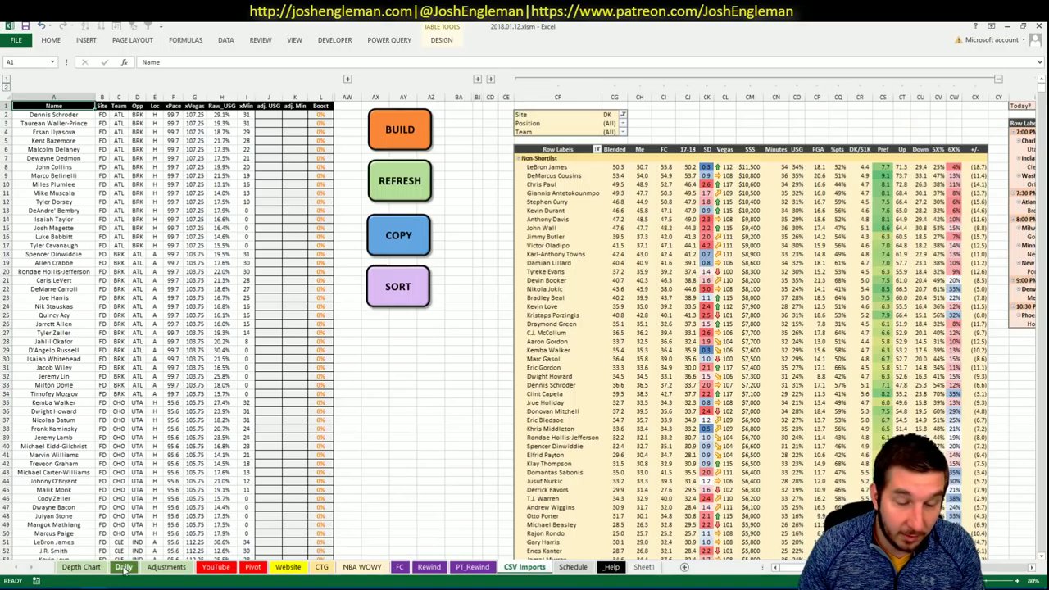
{"action": "left_click", "coordinate": [97, 568]}
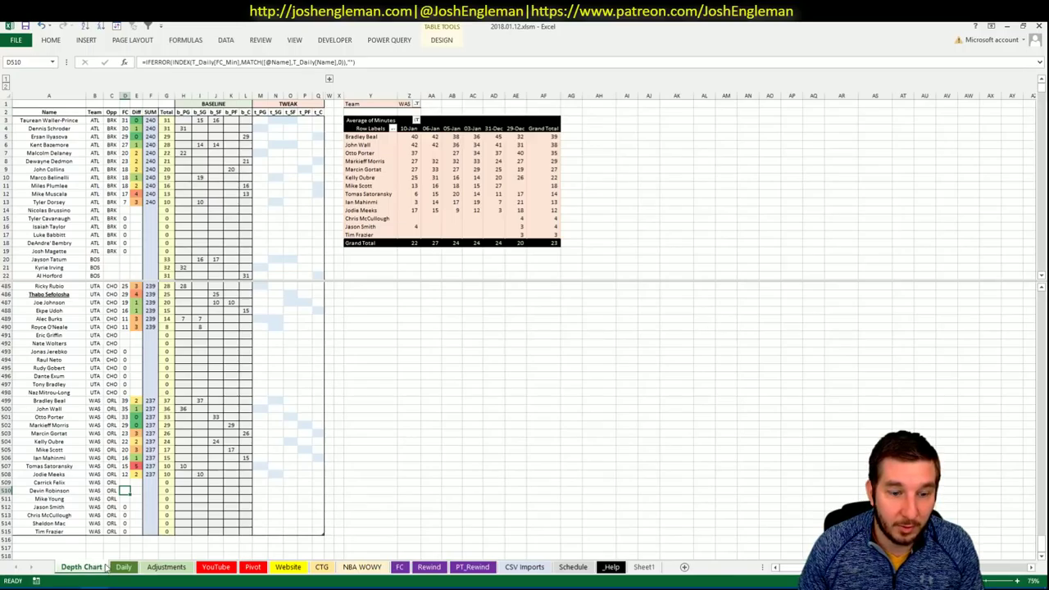
{"action": "left_click", "coordinate": [123, 567]}
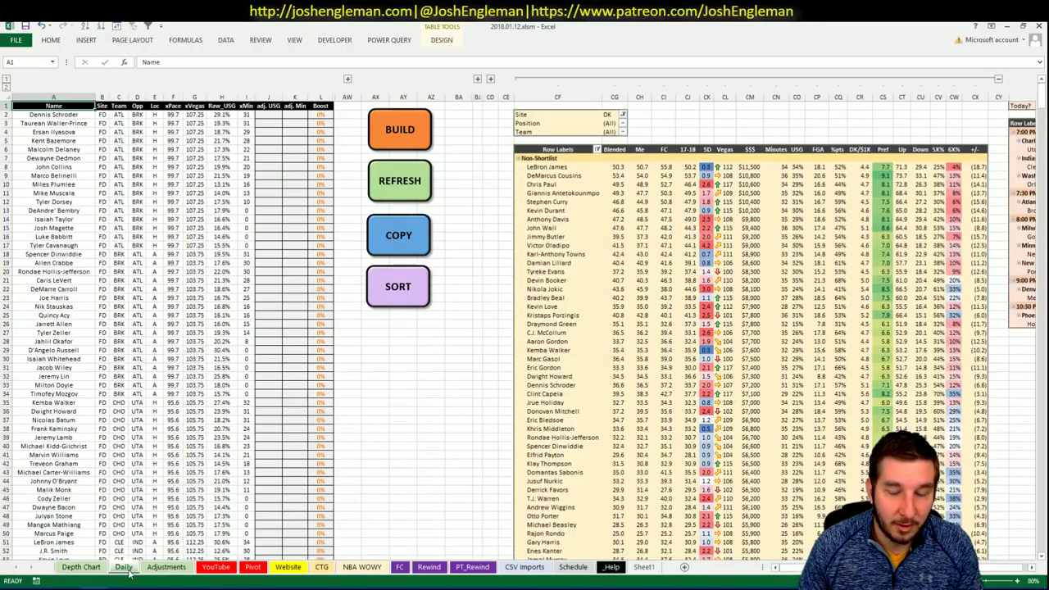
{"action": "left_click", "coordinate": [220, 567]}
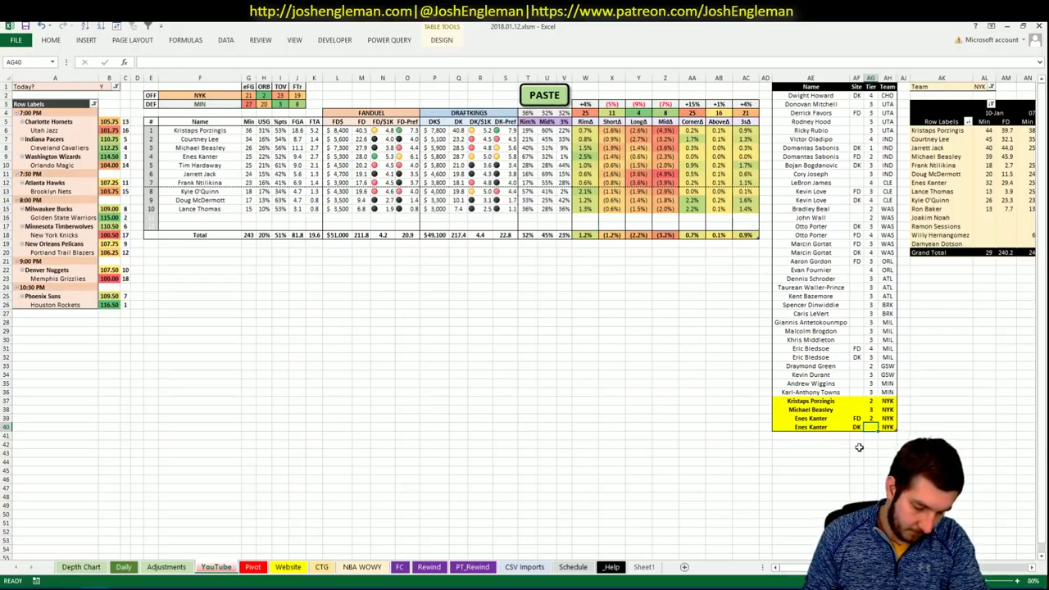
Enter tier 3 in AG40 for Enes Kanter and change the offensive team in F2 to NOP
{"action": "type", "text": "3"}
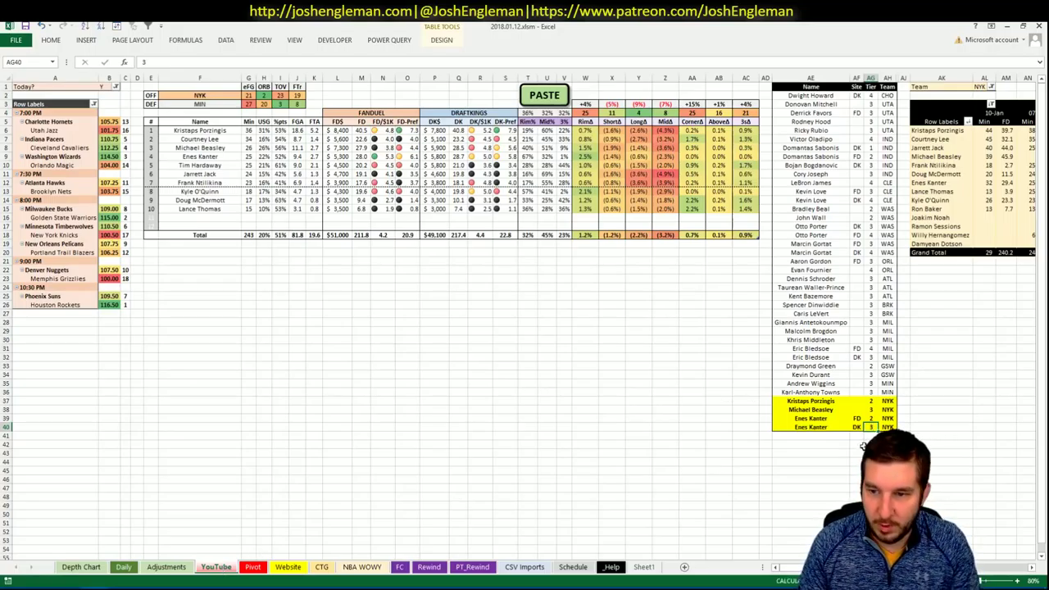
{"action": "key", "text": "Return"}
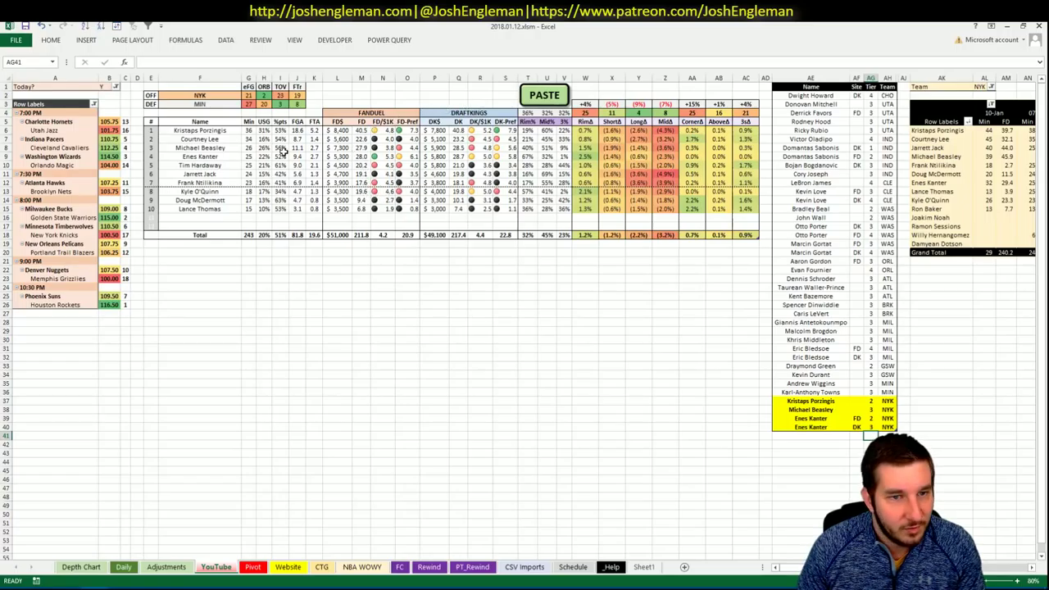
{"action": "left_click", "coordinate": [221, 95]}
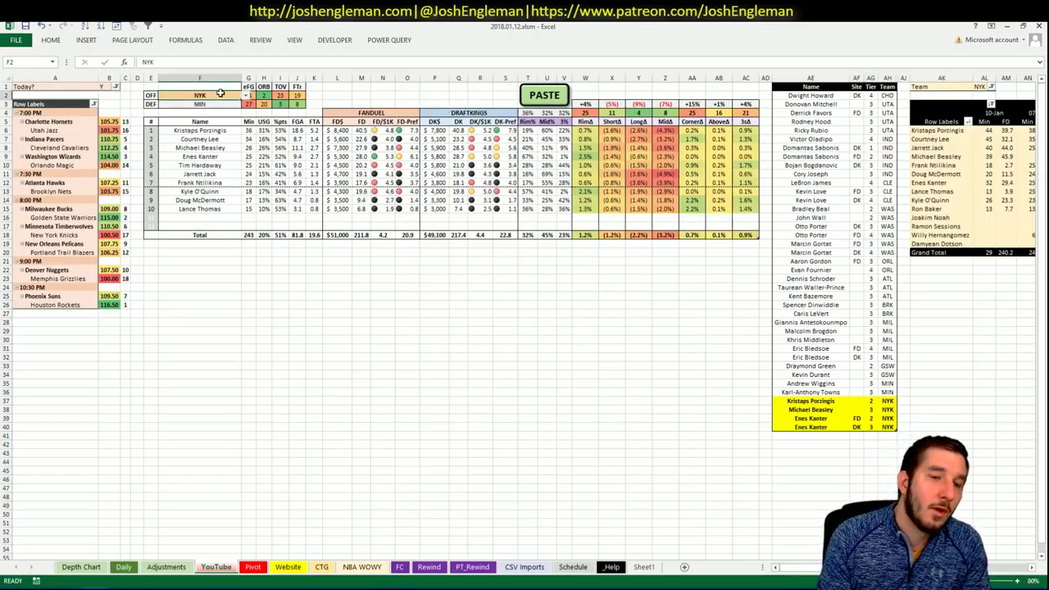
{"action": "type", "text": "NOP"}
{"action": "key", "text": "Return"}
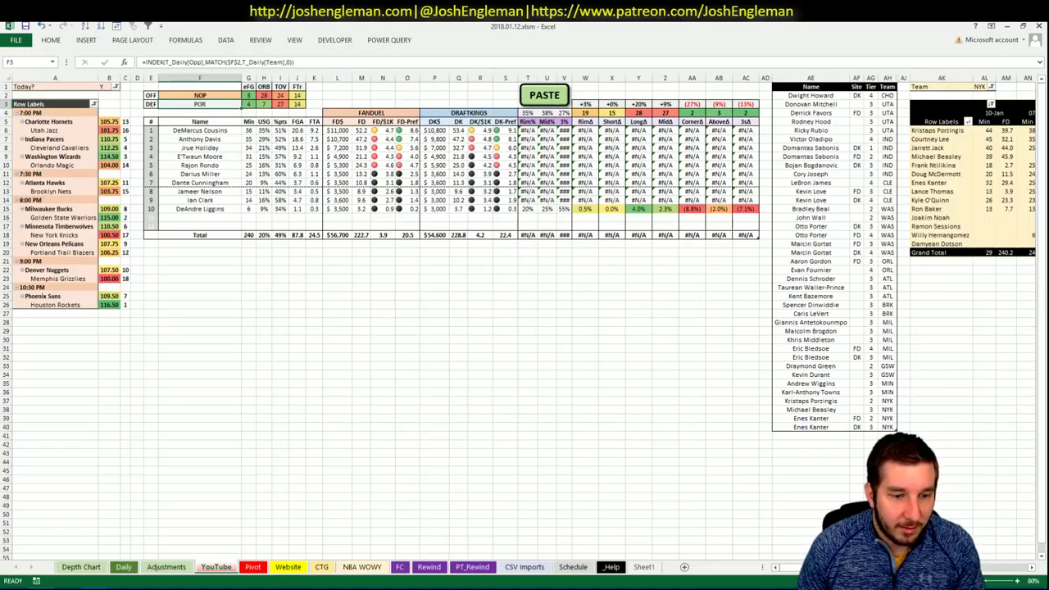
Copy the New Orleans Pelicans Shooting: Frequency rows, down to DeMarcus Cousins, from Cleaning the Glass
{"action": "mouse_move", "coordinate": [33, 587]}
{"action": "left_click", "coordinate": [58, 545]}
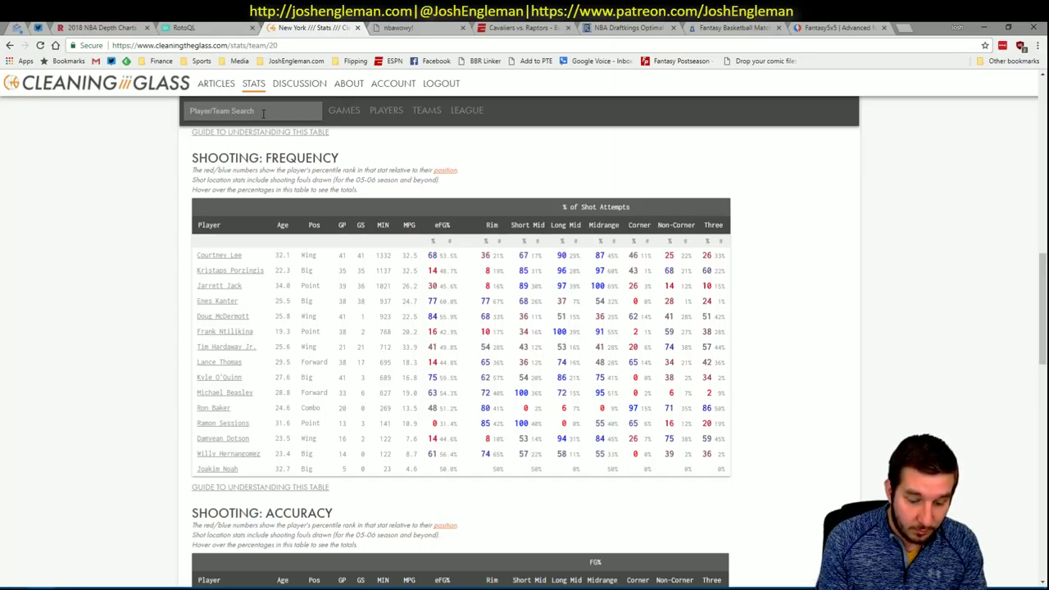
{"action": "left_click", "coordinate": [263, 114]}
{"action": "type", "text": "Ne"}
{"action": "key", "text": "Return"}
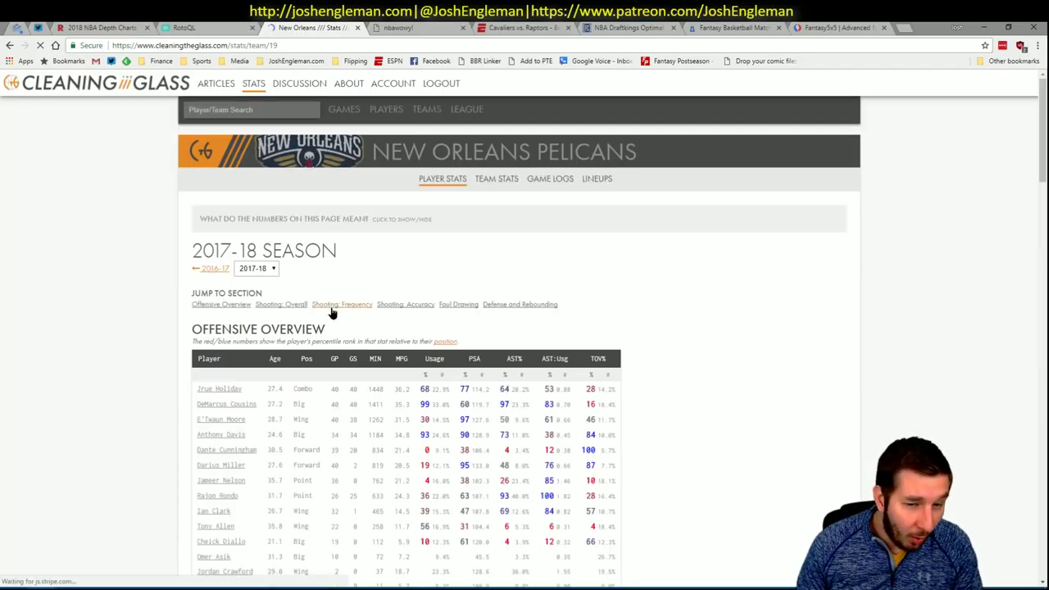
{"action": "left_click", "coordinate": [332, 313]}
{"action": "left_click_drag", "start_coordinate": [737, 500], "coordinate": [200, 262]}
{"action": "key", "text": "alt+Tab"}
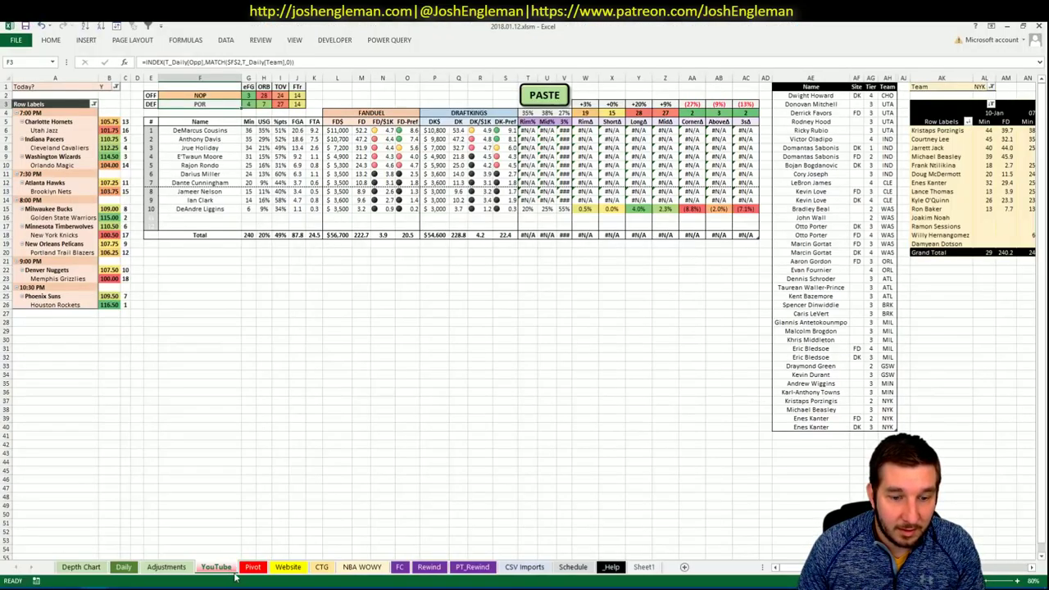
Paste the Pelicans shooting data and add DeMarcus Cousins to the shortlist at tier 2
{"action": "left_click", "coordinate": [544, 97]}
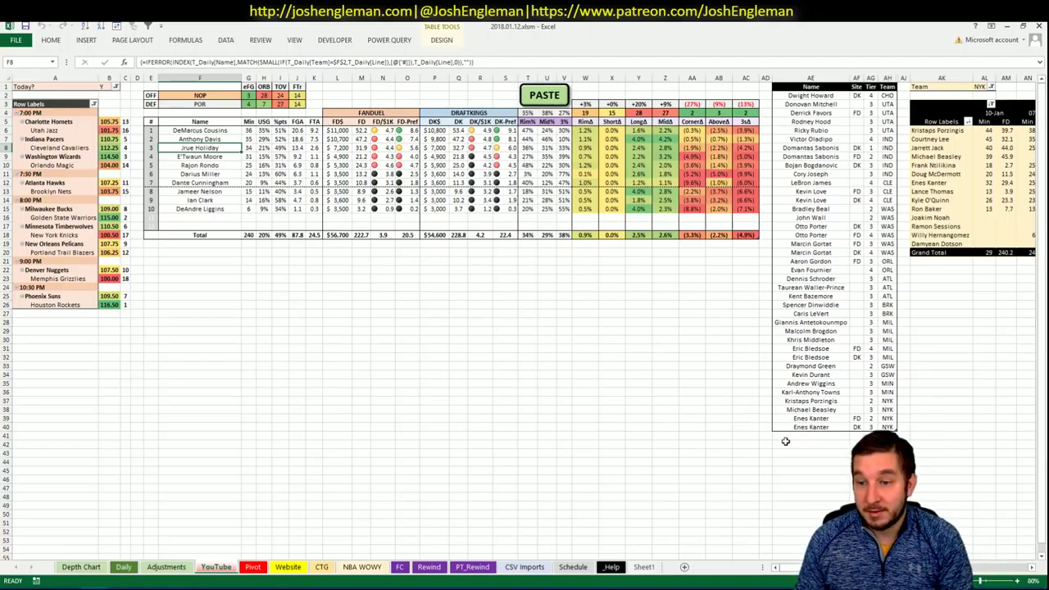
{"action": "left_click", "coordinate": [792, 437]}
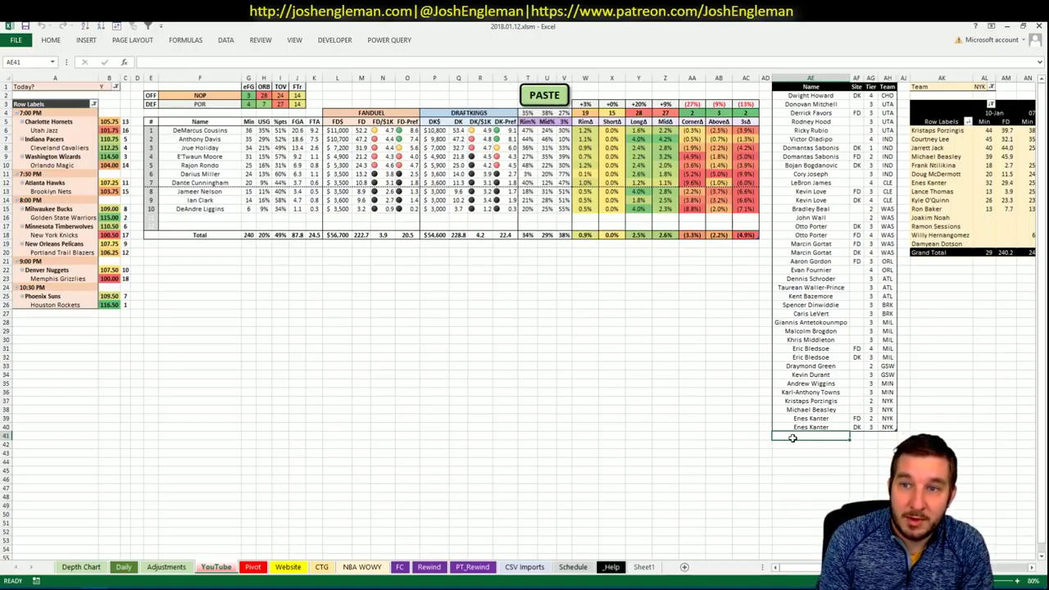
{"action": "type", "text": "DeMarcus Cousins"}
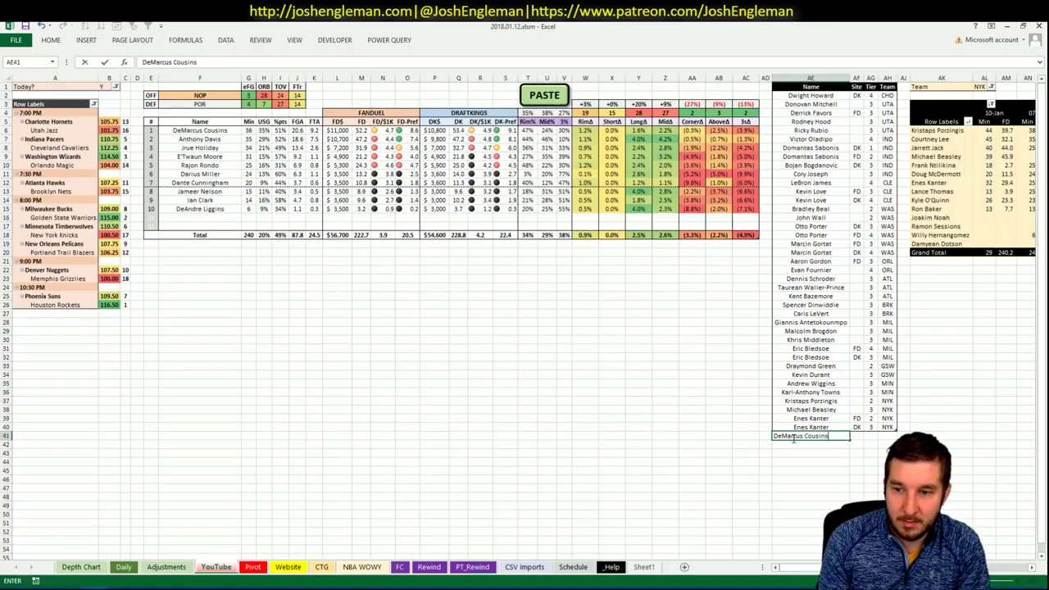
{"action": "key", "text": "Return"}
{"action": "key", "text": "Tab"}
{"action": "key", "text": "Tab"}
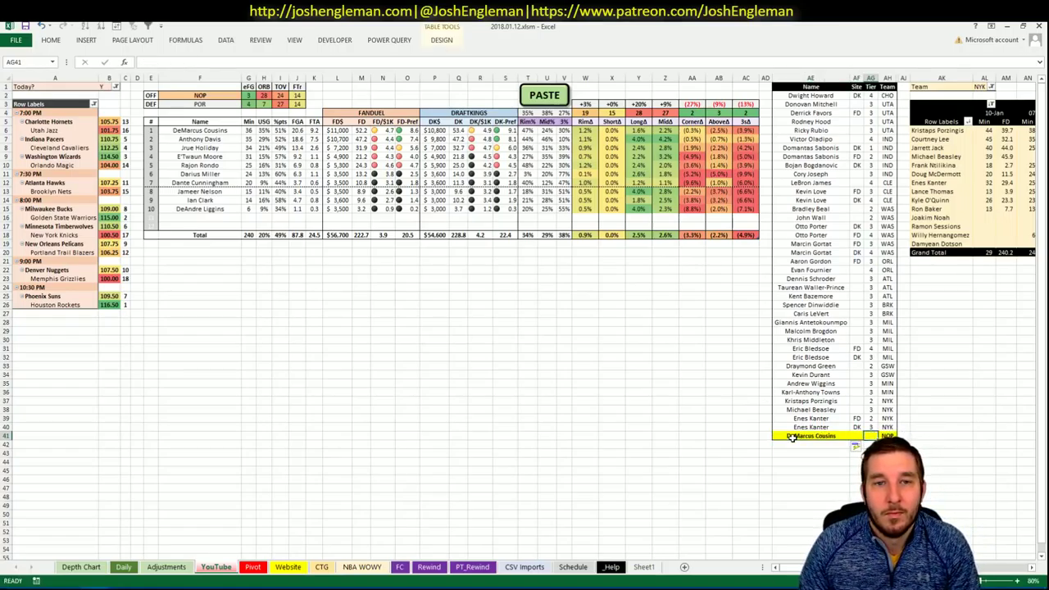
{"action": "type", "text": "2"}
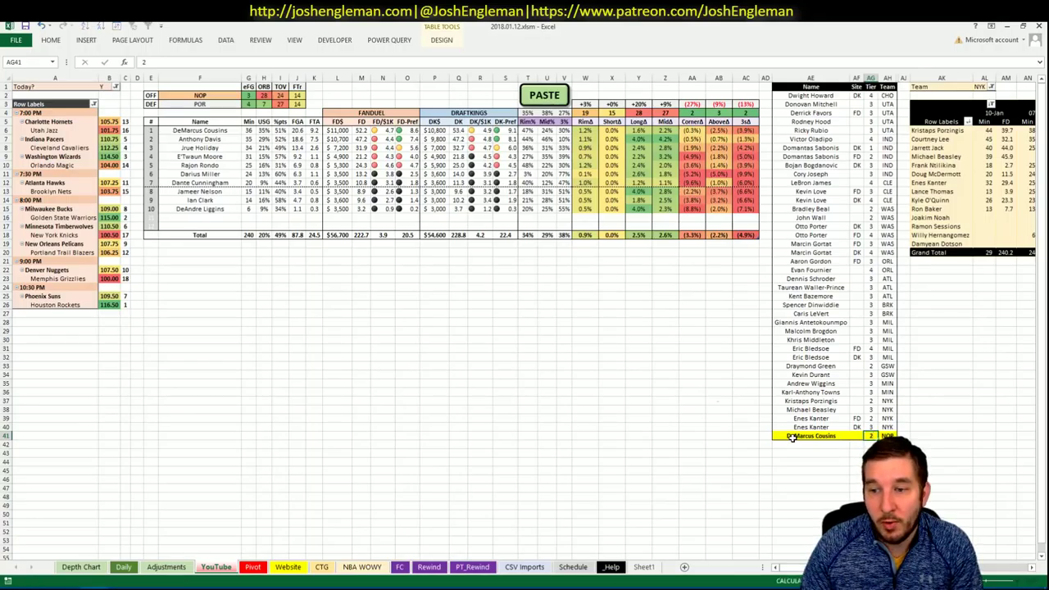
{"action": "key", "text": "Return"}
Add two Anthony Davis rows: FD at tier 4 and DK at tier 2
{"action": "type", "text": "Anthony Davis"}
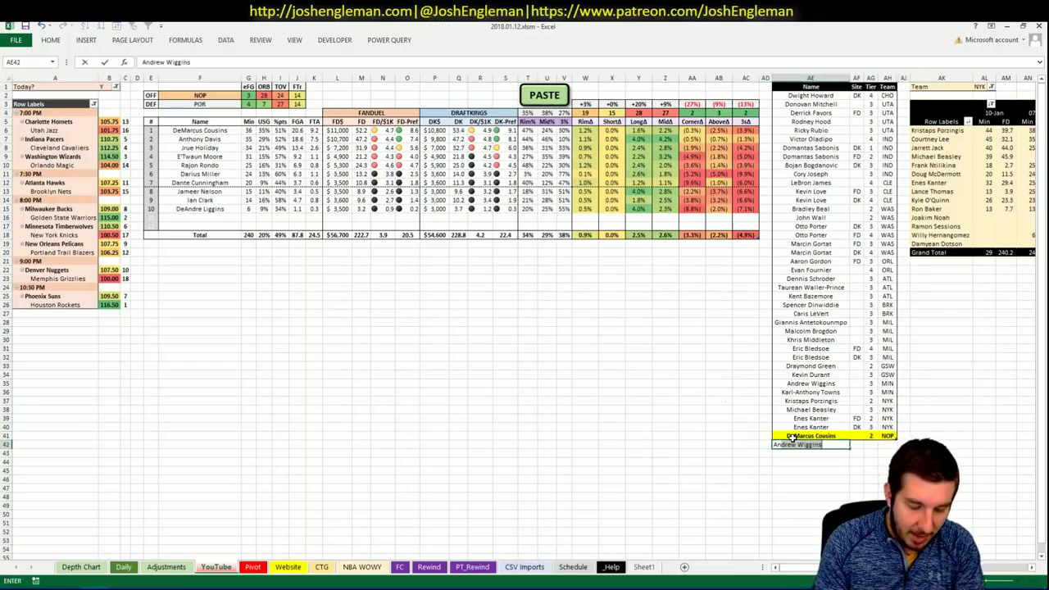
{"action": "key", "text": "Tab"}
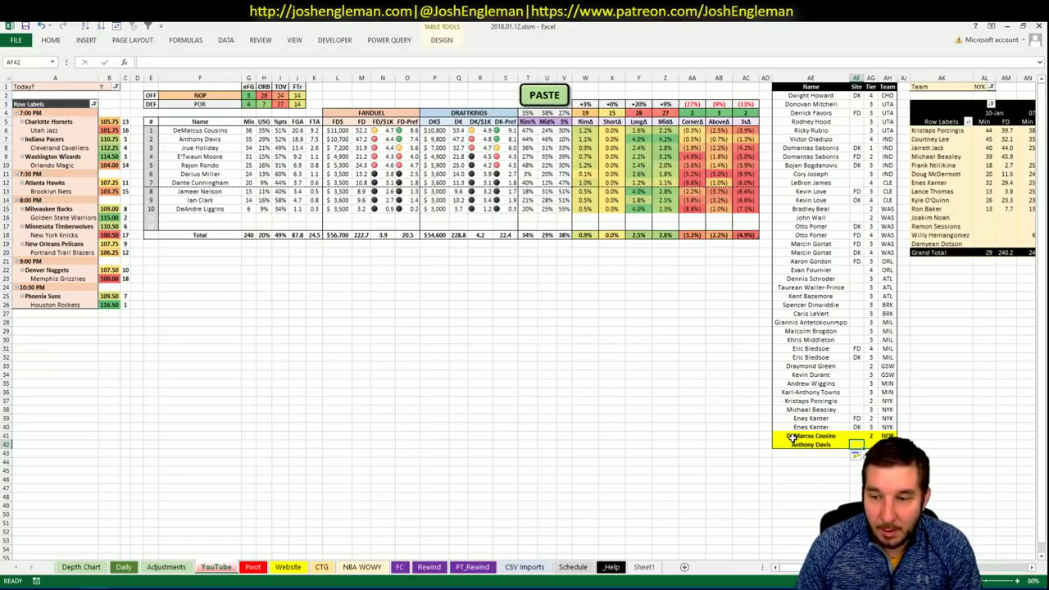
{"action": "type", "text": "FD"}
{"action": "key", "text": "Tab"}
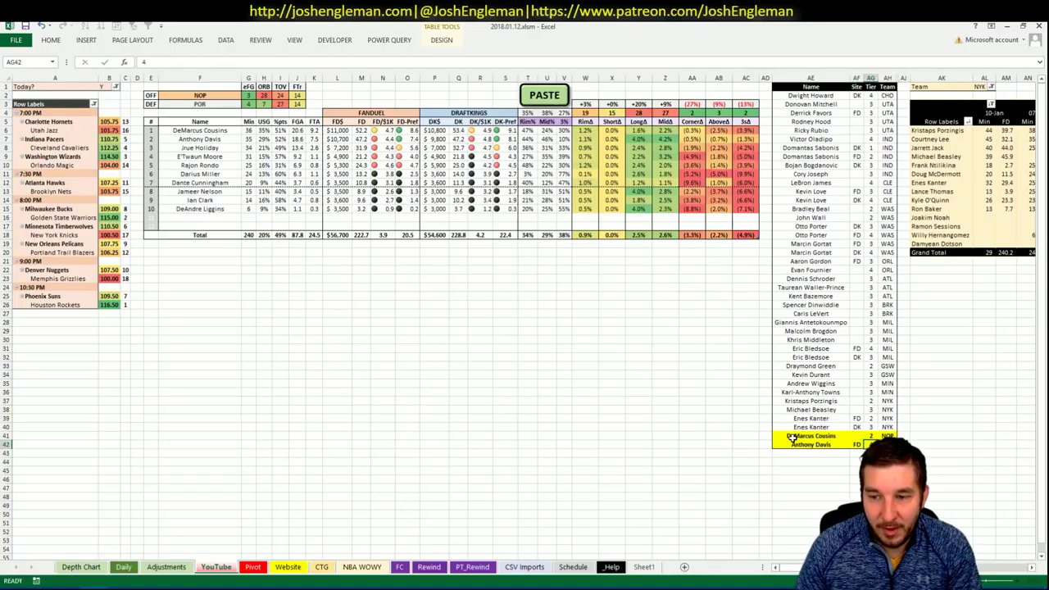
{"action": "type", "text": "4"}
{"action": "key", "text": "Return"}
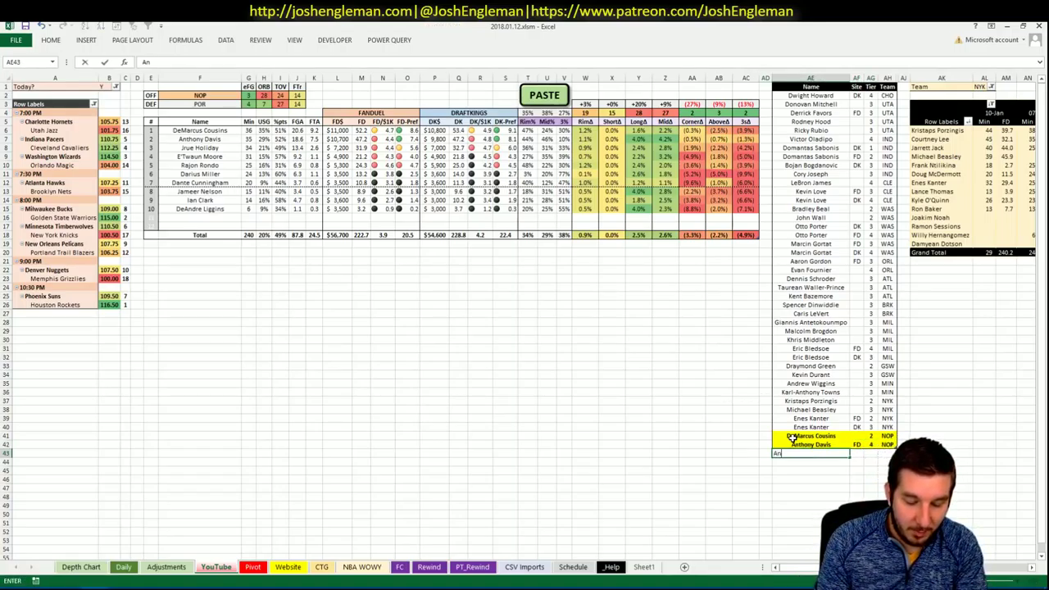
{"action": "type", "text": "Anthony Davis"}
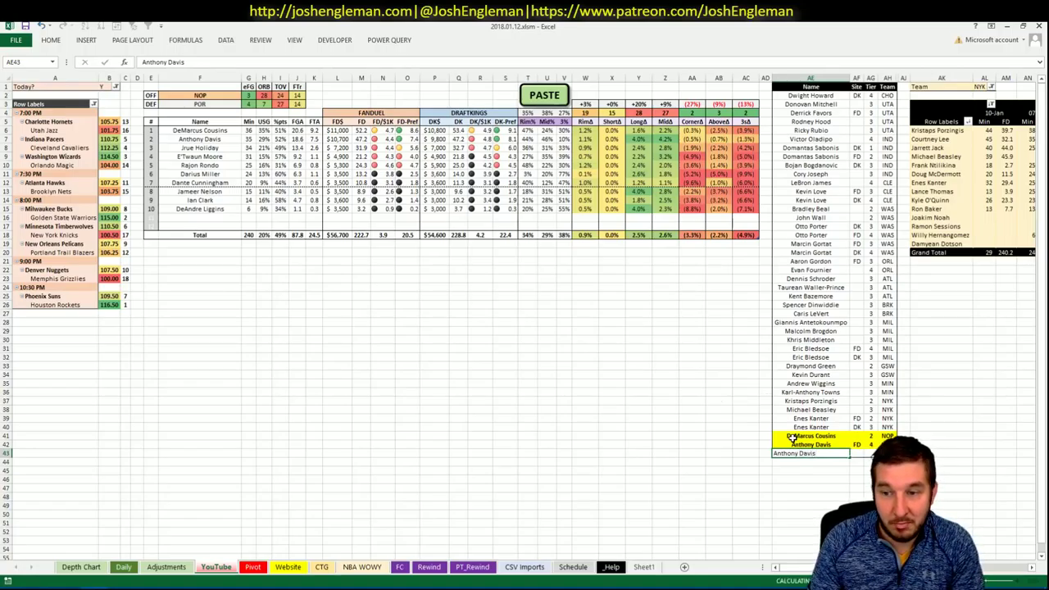
{"action": "key", "text": "Tab"}
{"action": "type", "text": "DK"}
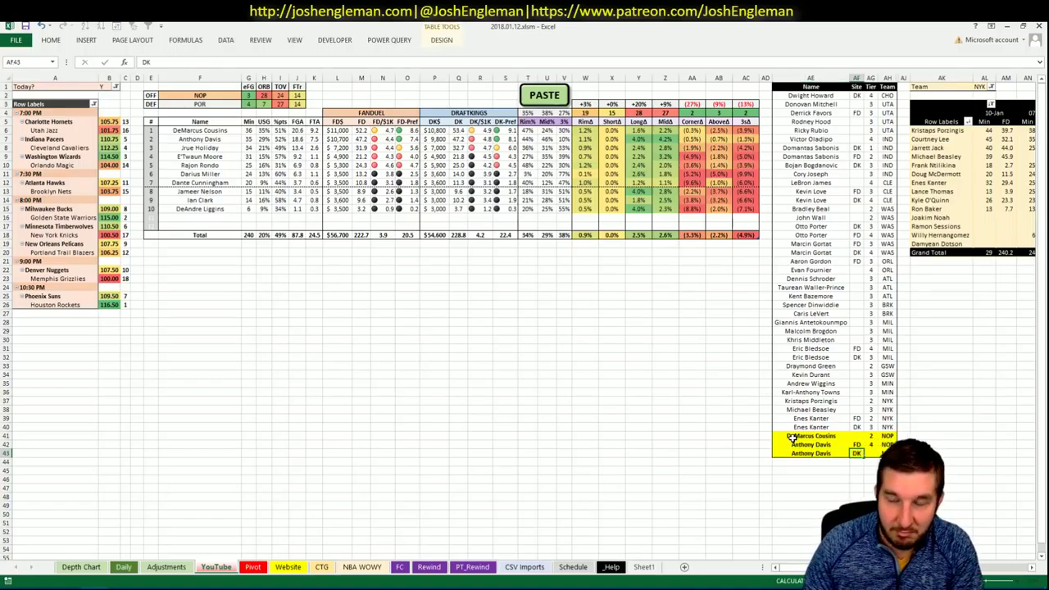
{"action": "key", "text": "Tab"}
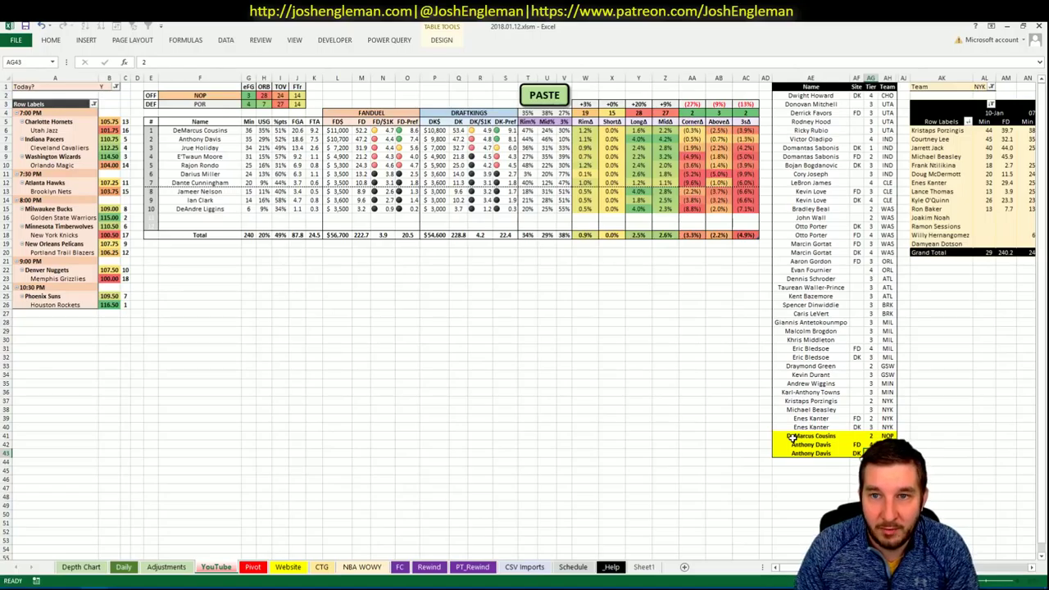
{"action": "key", "text": "Return"}
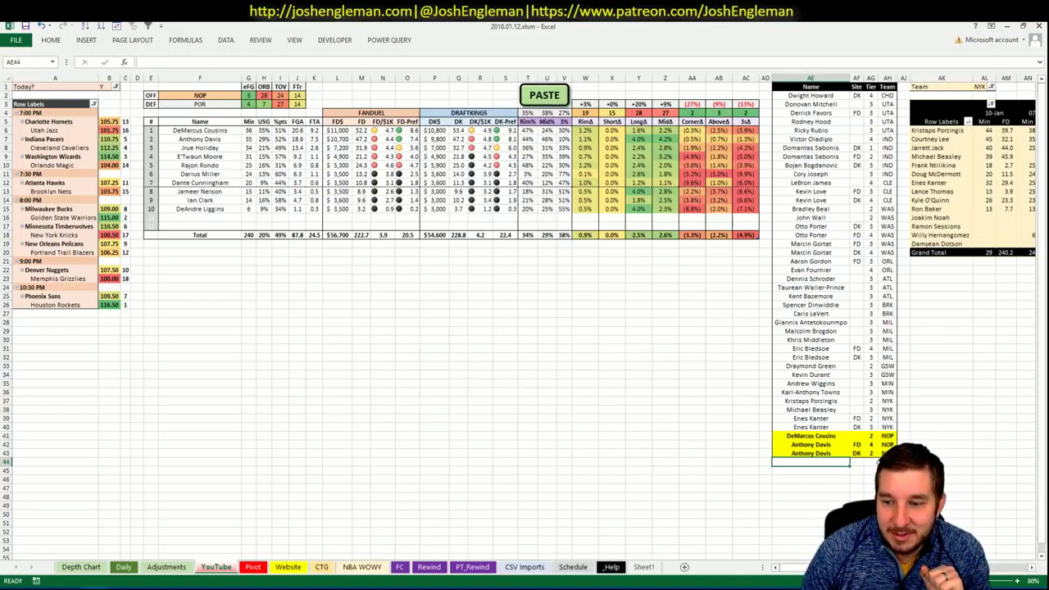
Set the minutes pivot's Team filter in AL1 to NOP, then select offensive team cell F2
{"action": "scroll", "coordinate": [524, 328], "scroll_direction": "right", "scroll_amount": 5}
{"action": "scroll", "coordinate": [666, 90], "scroll_direction": "right", "scroll_amount": 1}
{"action": "left_click", "coordinate": [601, 86]}
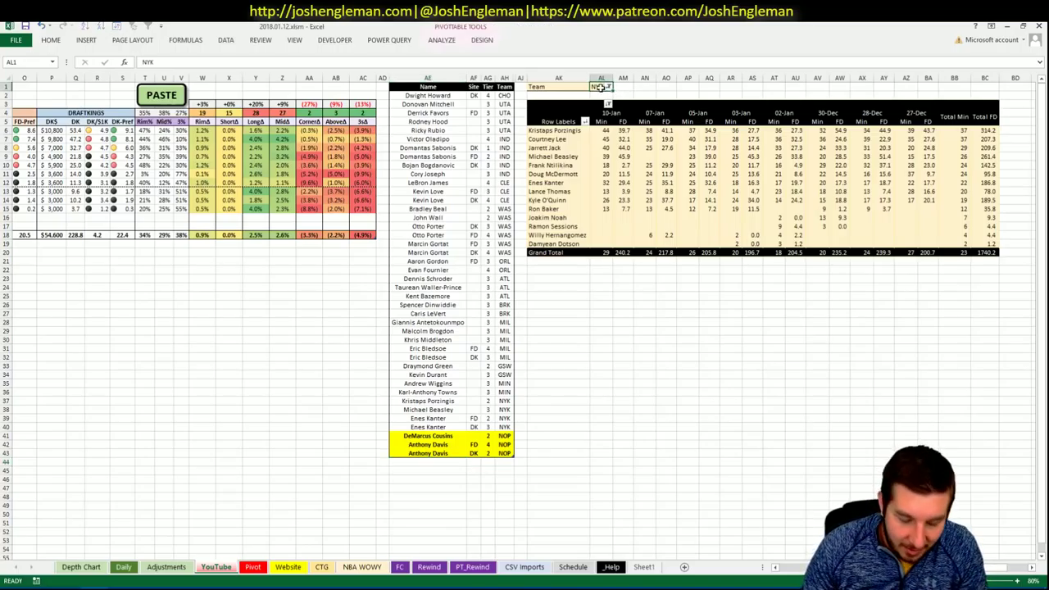
{"action": "type", "text": "NOP"}
{"action": "key", "text": "Return"}
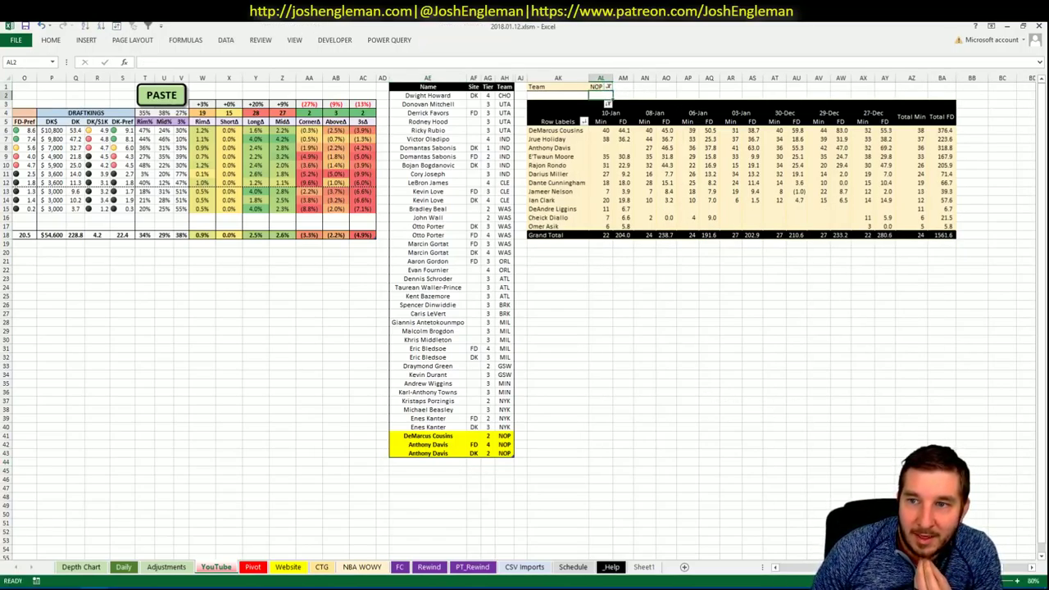
{"action": "scroll", "coordinate": [822, 554], "scroll_direction": "left", "scroll_amount": 6}
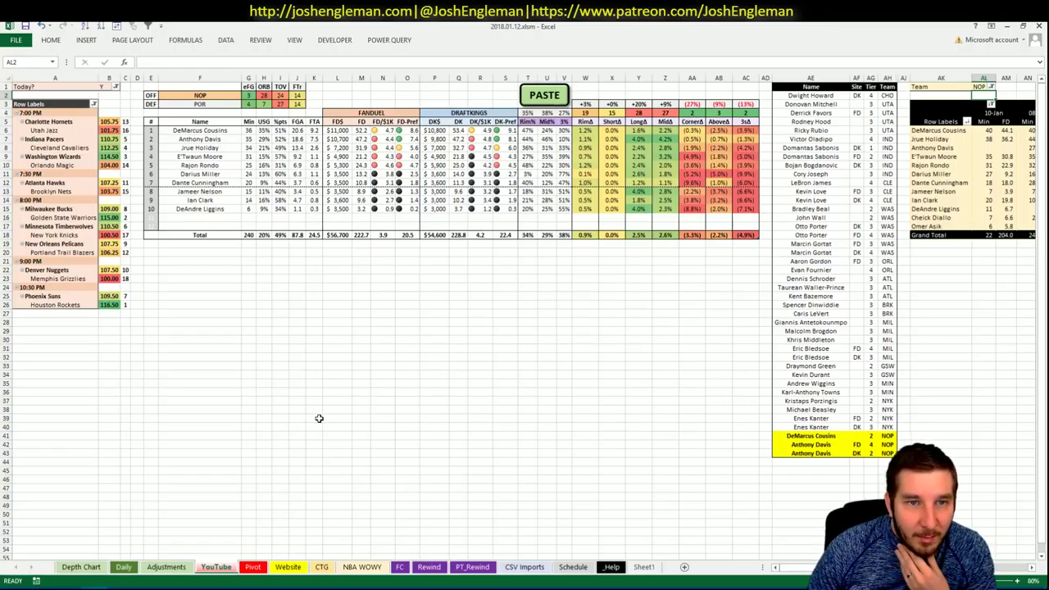
{"action": "left_click", "coordinate": [235, 95]}
Make POR the offensive team in F2, then open a team page on Cleaning the Glass (Minnesota by mistake)
{"action": "type", "text": "POR"}
{"action": "key", "text": "Return"}
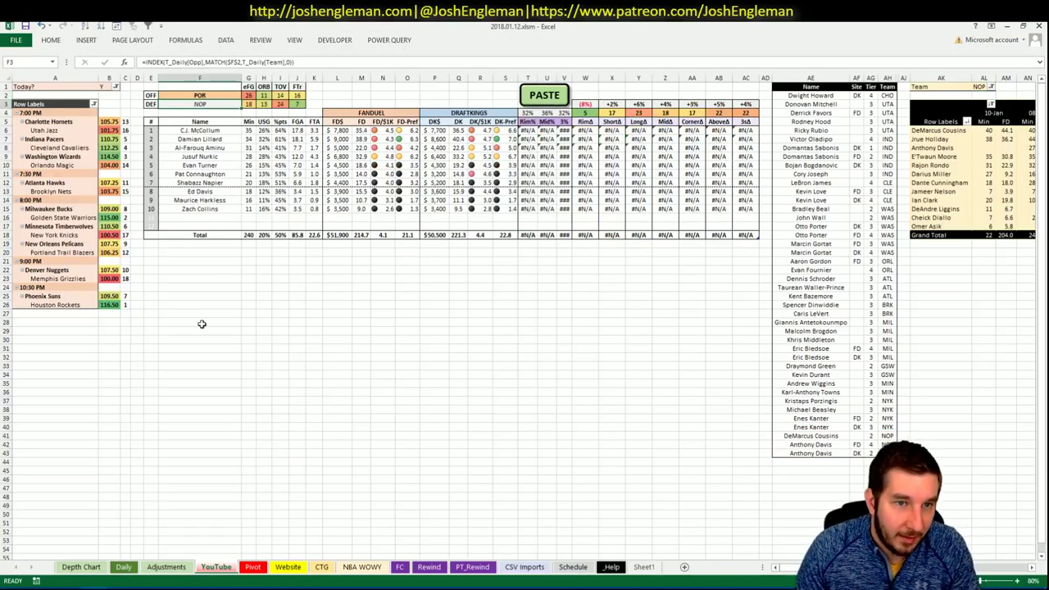
{"action": "key", "text": "alt+Tab"}
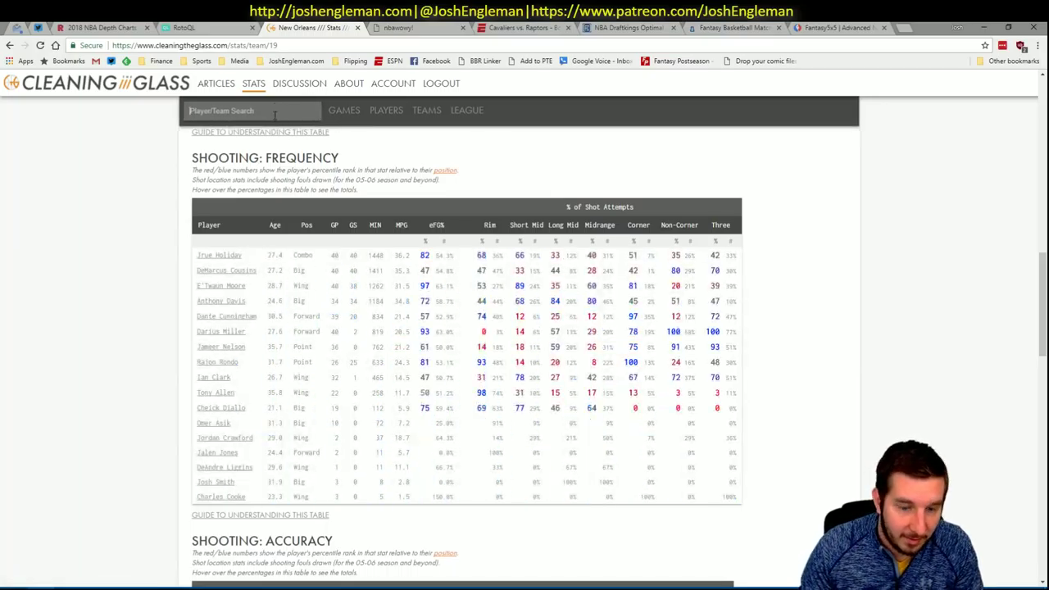
{"action": "left_click", "coordinate": [275, 115]}
{"action": "type", "text": "min"}
{"action": "key", "text": "Return"}
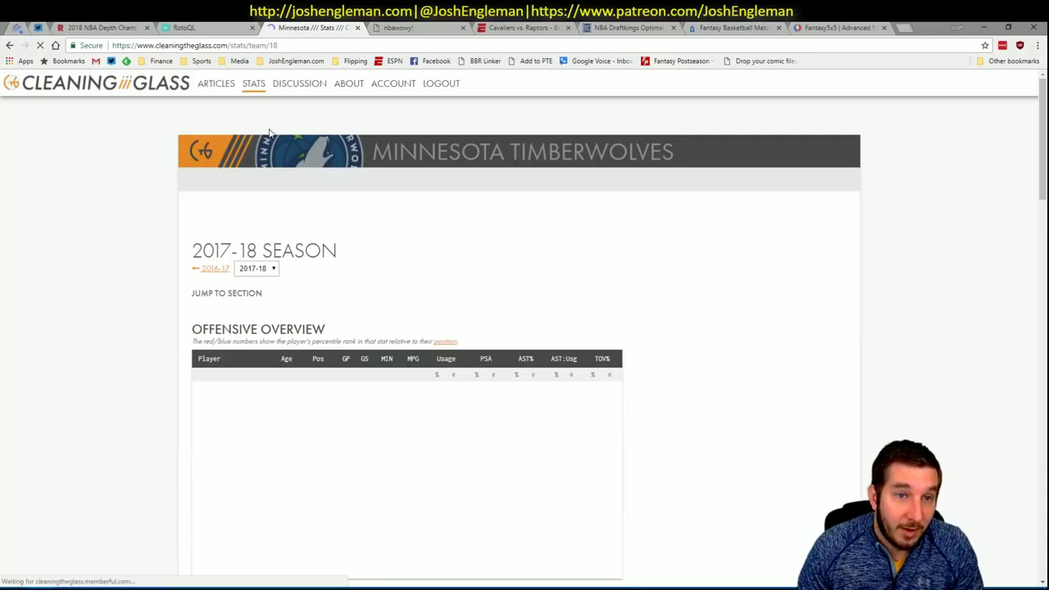
Open the Portland Trail Blazers stats page and copy its Shooting: Frequency table
{"action": "left_click", "coordinate": [261, 113]}
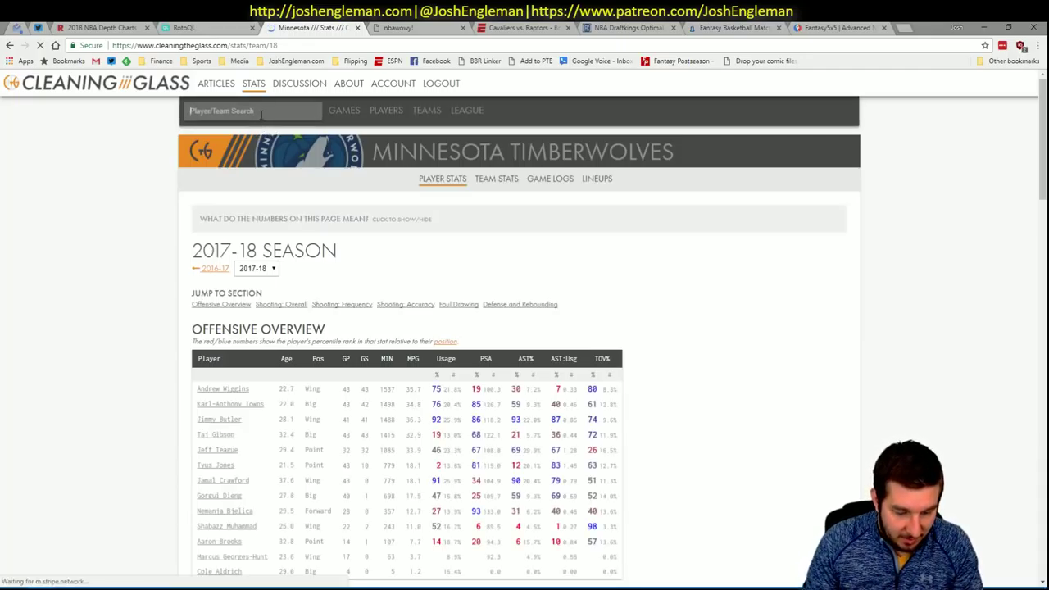
{"action": "type", "text": "trail"}
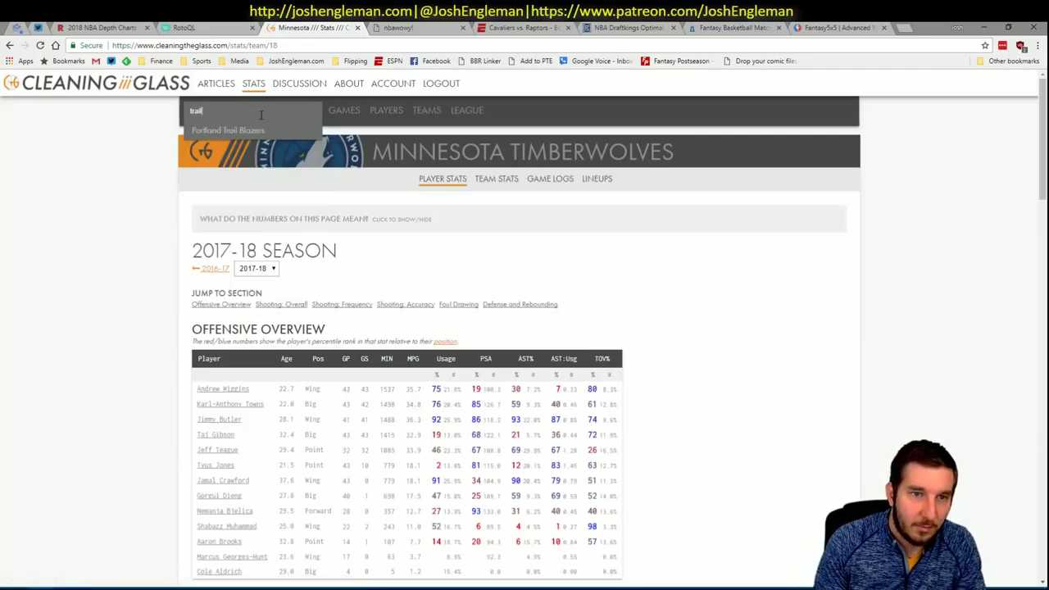
{"action": "key", "text": "Return"}
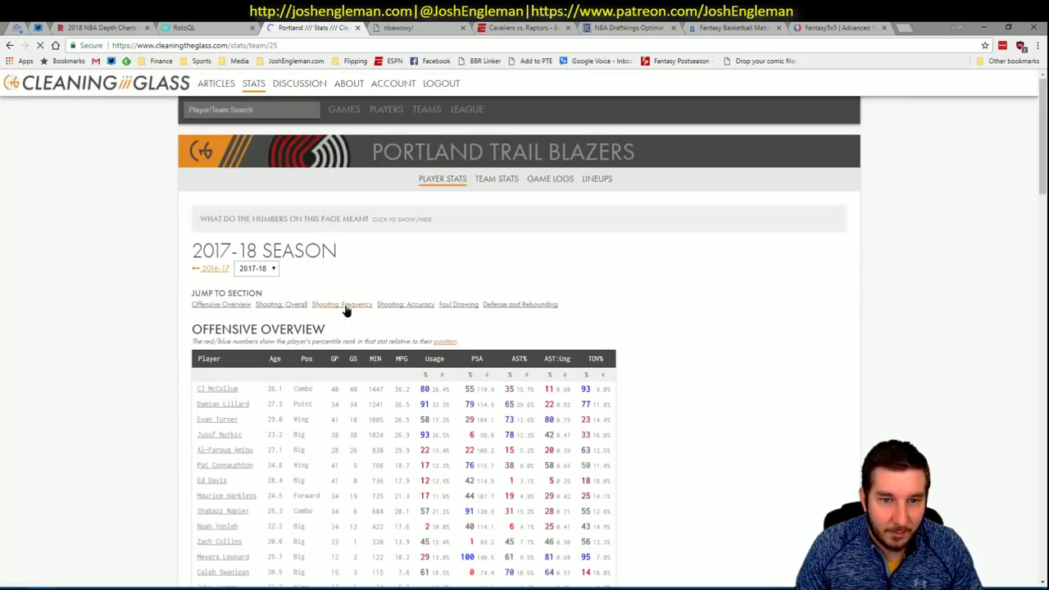
{"action": "left_click", "coordinate": [344, 305]}
{"action": "left_click_drag", "start_coordinate": [669, 440], "coordinate": [199, 250]}
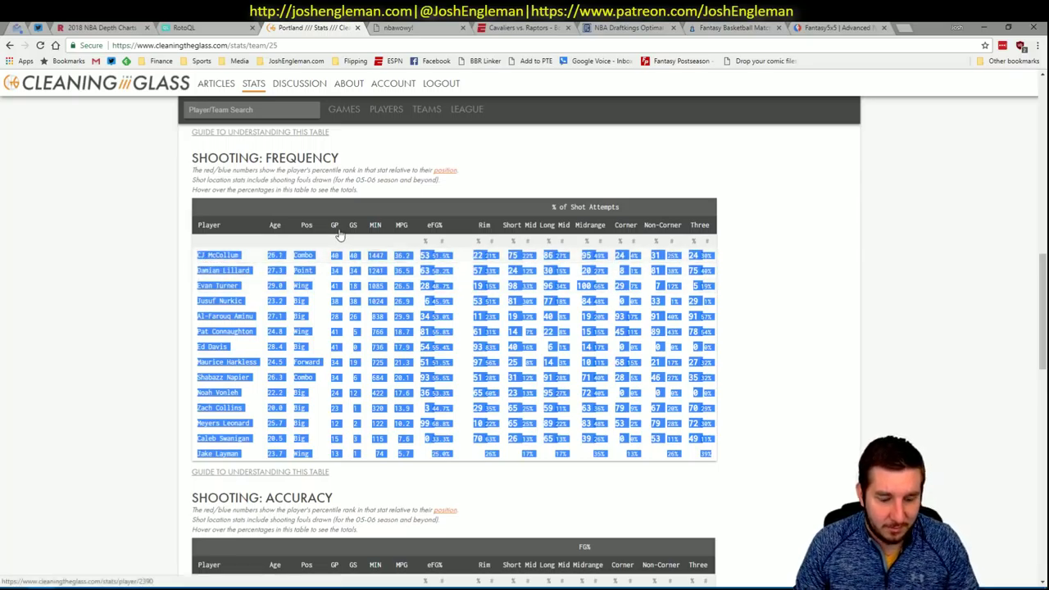
{"action": "key", "text": "ctrl+c"}
{"action": "key", "text": "alt+Tab"}
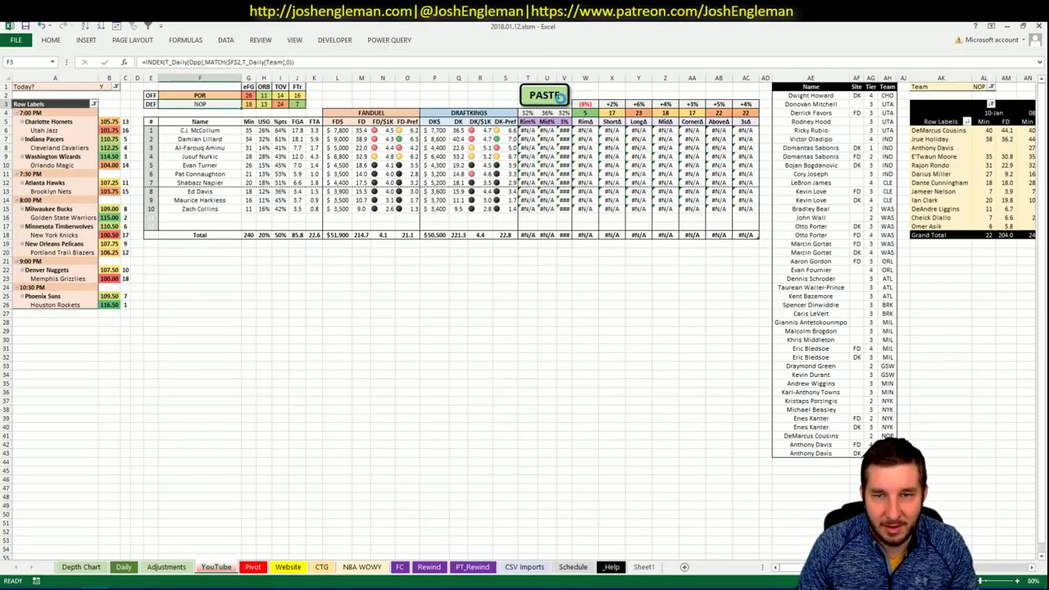
Paste Portland's shooting table into the lineup sheet, replacing the #N/A shot-zone values
{"action": "left_click", "coordinate": [560, 97]}
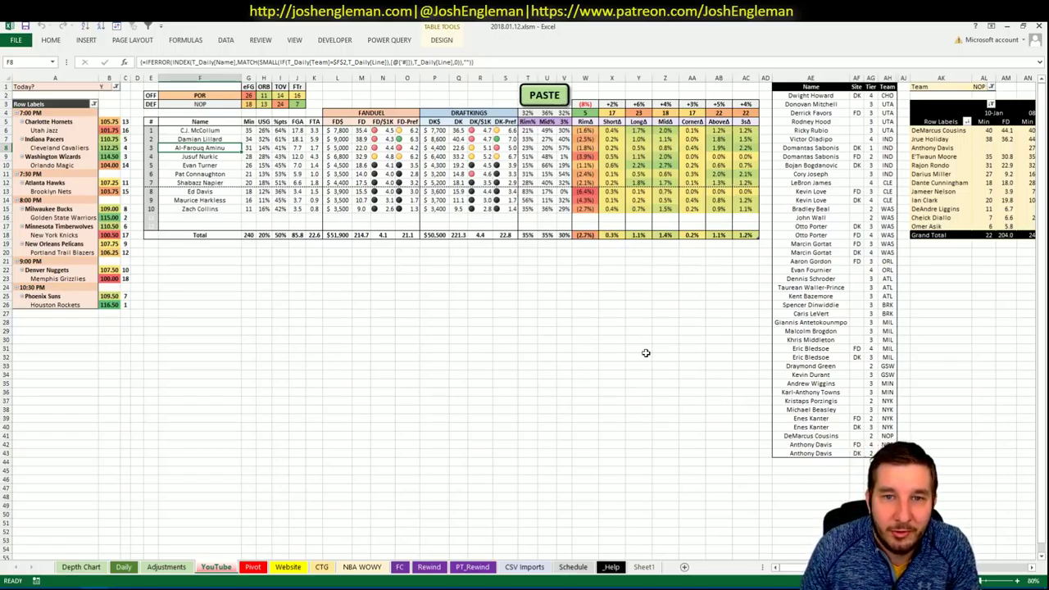
{"action": "scroll", "coordinate": [817, 490], "scroll_direction": "right", "scroll_amount": 3}
{"action": "scroll", "coordinate": [621, 91], "scroll_direction": "right", "scroll_amount": 3}
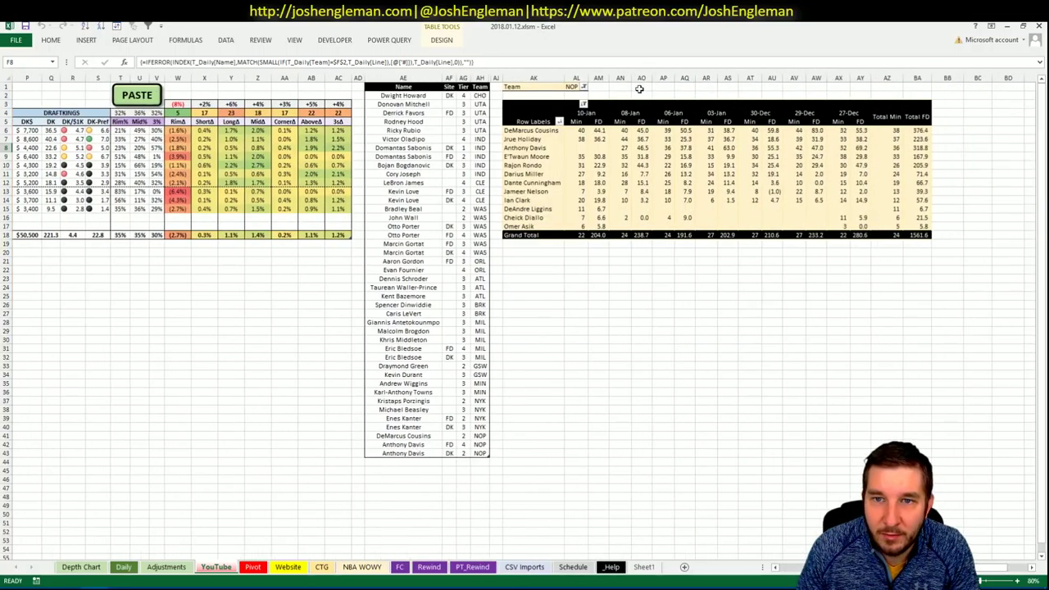
Set the minutes pivot's Team filter in AL1 to POR, listing Lillard, McCollum and other Blazers
{"action": "left_click", "coordinate": [576, 86]}
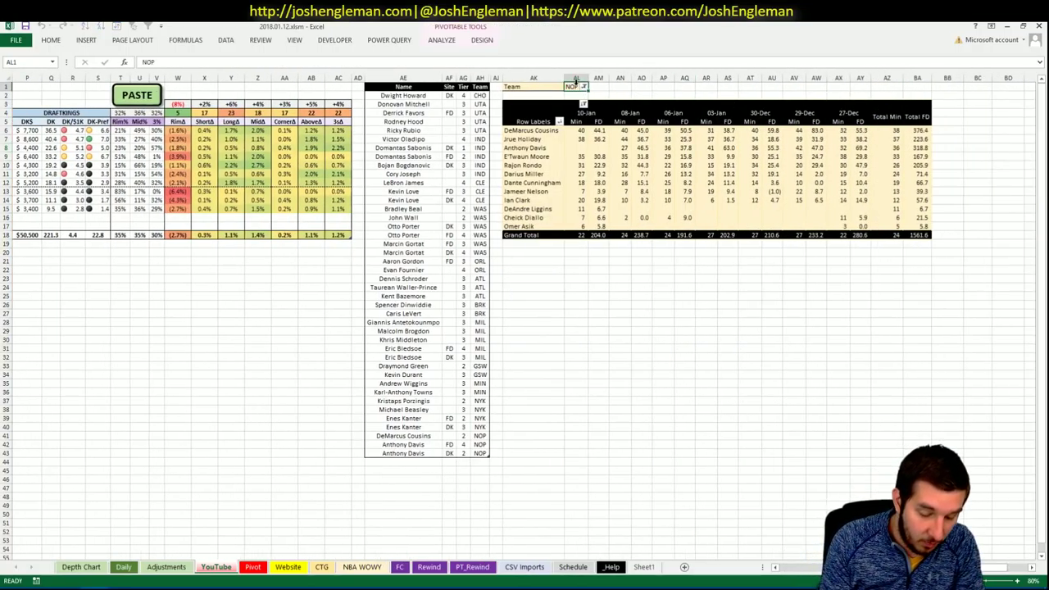
{"action": "type", "text": "POR"}
{"action": "key", "text": "Return"}
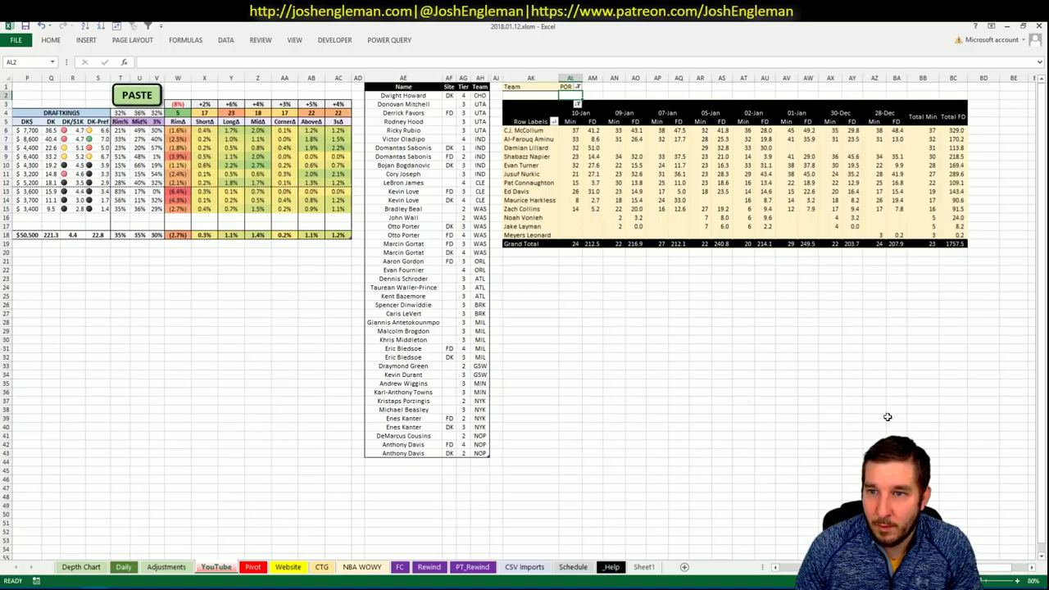
{"action": "scroll", "coordinate": [758, 571], "scroll_direction": "left", "scroll_amount": 10}
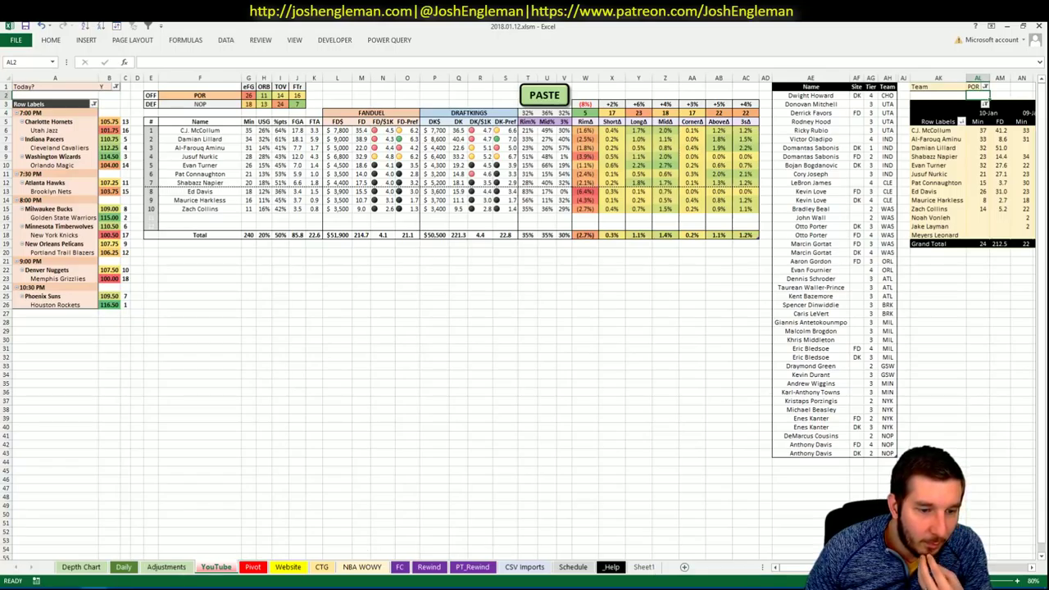
Glance at the Portland stats page in Chrome, then return to the Excel workbook
{"action": "mouse_move", "coordinate": [41, 589]}
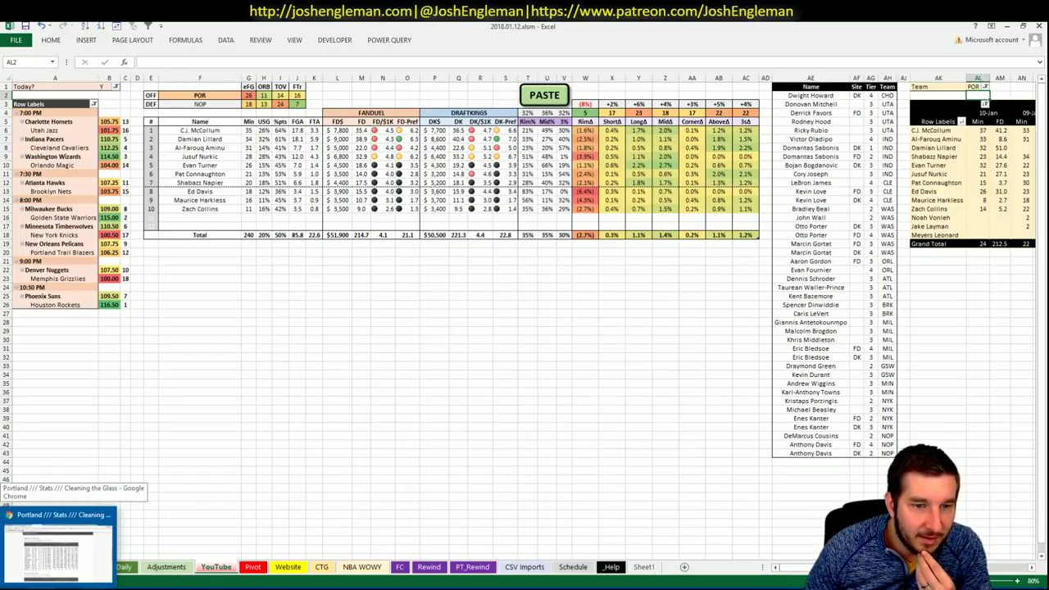
{"action": "left_click", "coordinate": [57, 547]}
{"action": "scroll", "coordinate": [478, 97], "scroll_direction": "up", "scroll_amount": 5}
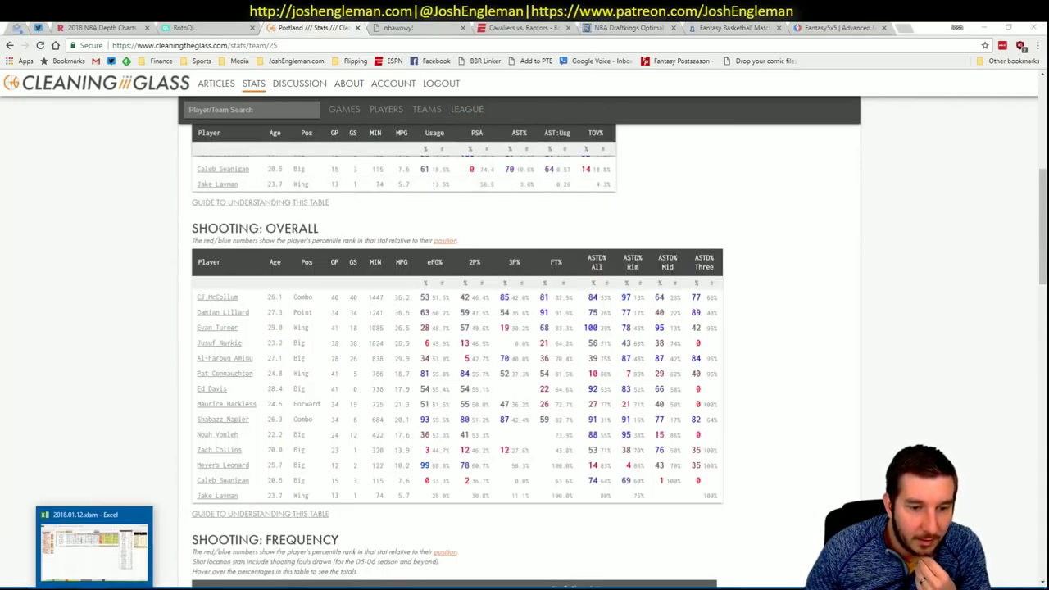
{"action": "left_click", "coordinate": [93, 587]}
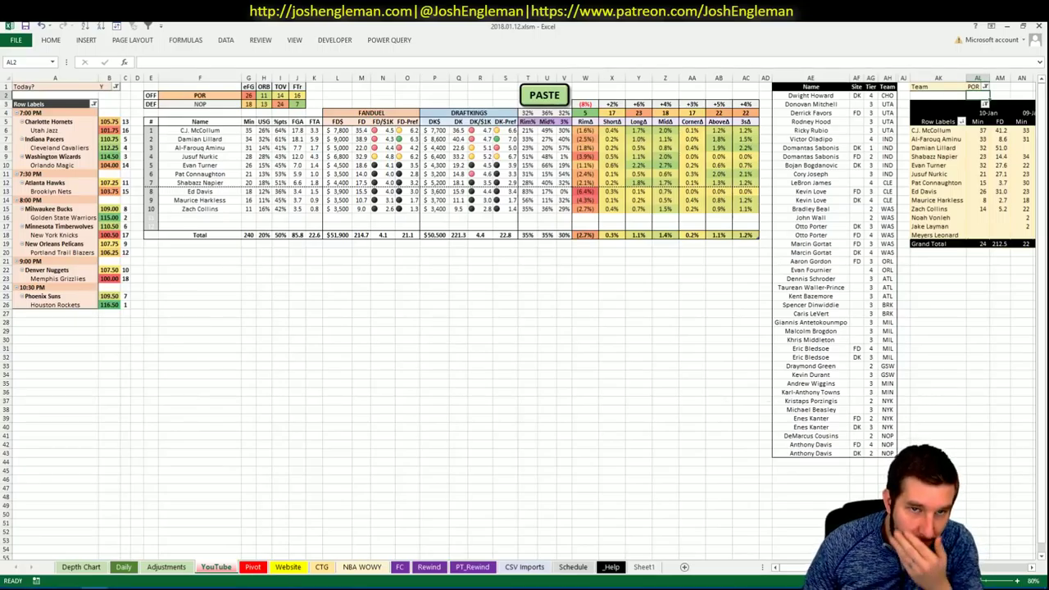
{"action": "mouse_move", "coordinate": [120, 586]}
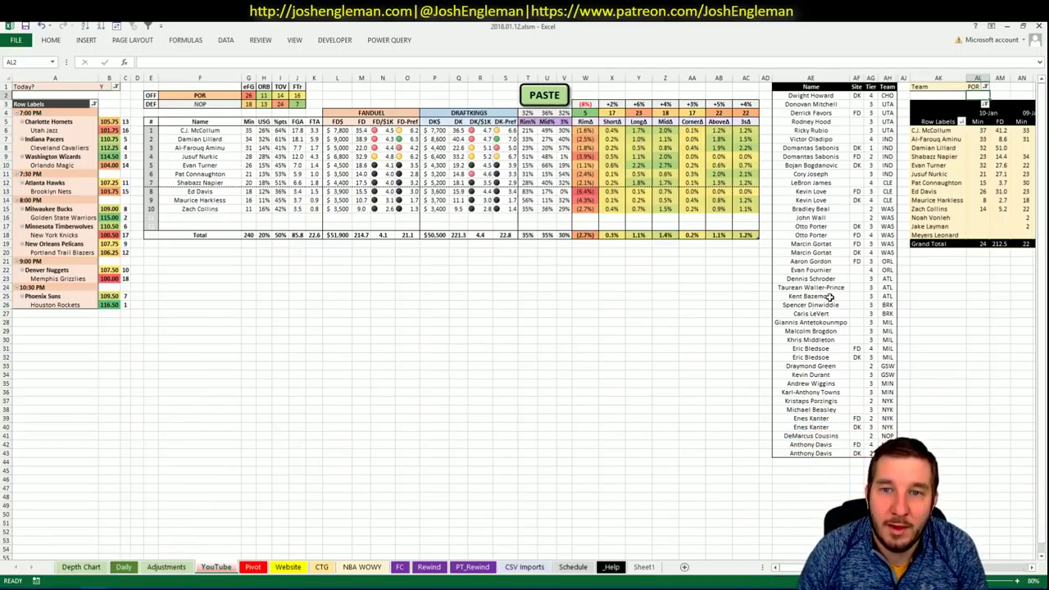
Enter C.J. McCollum in AE44, where he appears as a tier 3 POR pick
{"action": "left_click", "coordinate": [796, 461]}
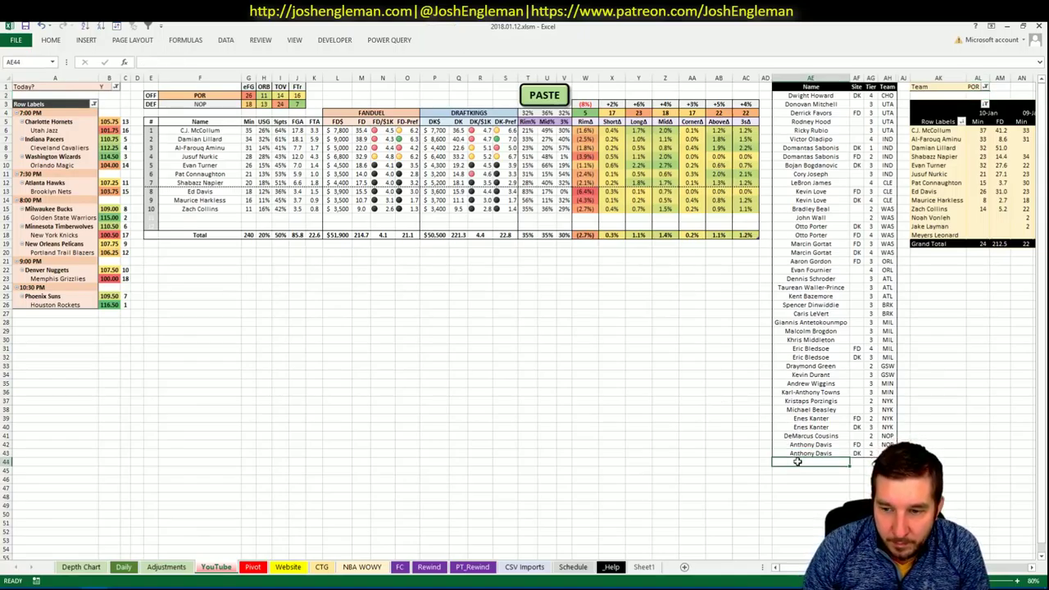
{"action": "type", "text": "C.J. McC"}
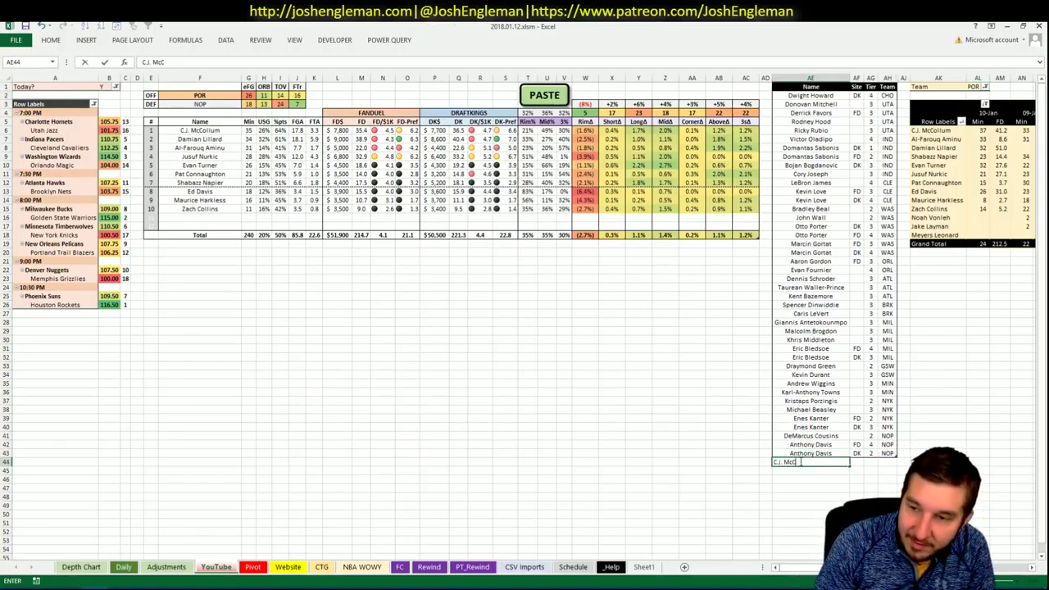
{"action": "type", "text": "ollum"}
{"action": "key", "text": "Tab"}
{"action": "key", "text": "Tab"}
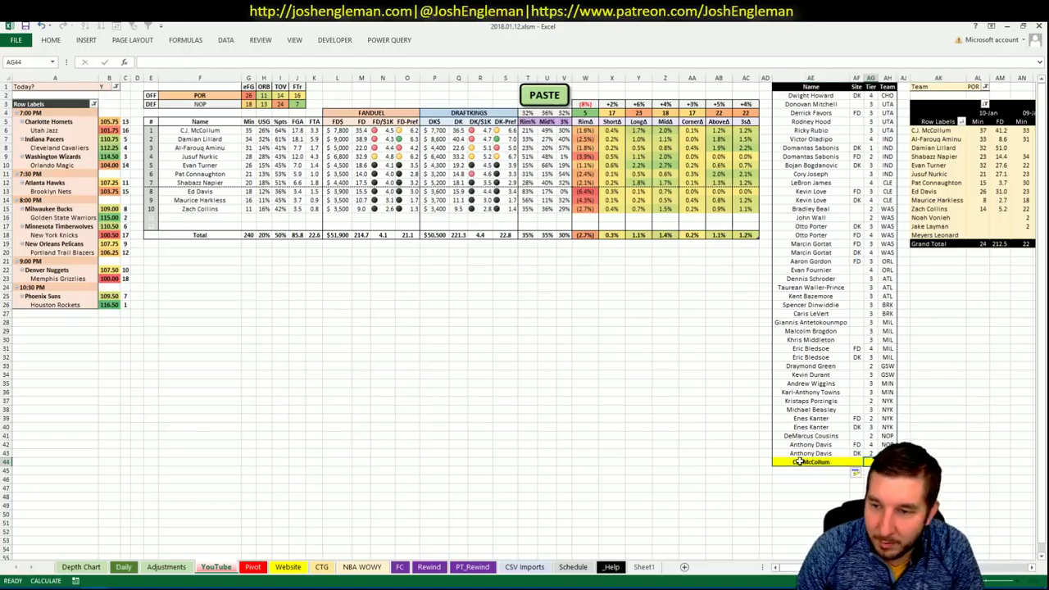
{"action": "key", "text": "Return"}
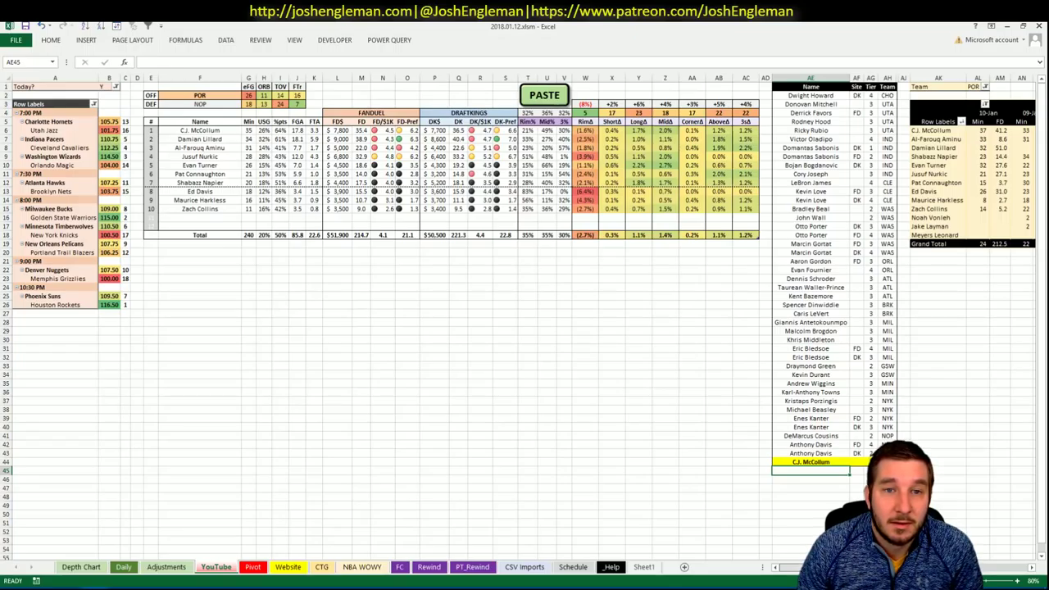
{"action": "scroll", "coordinate": [525, 317], "scroll_direction": "right", "scroll_amount": 6}
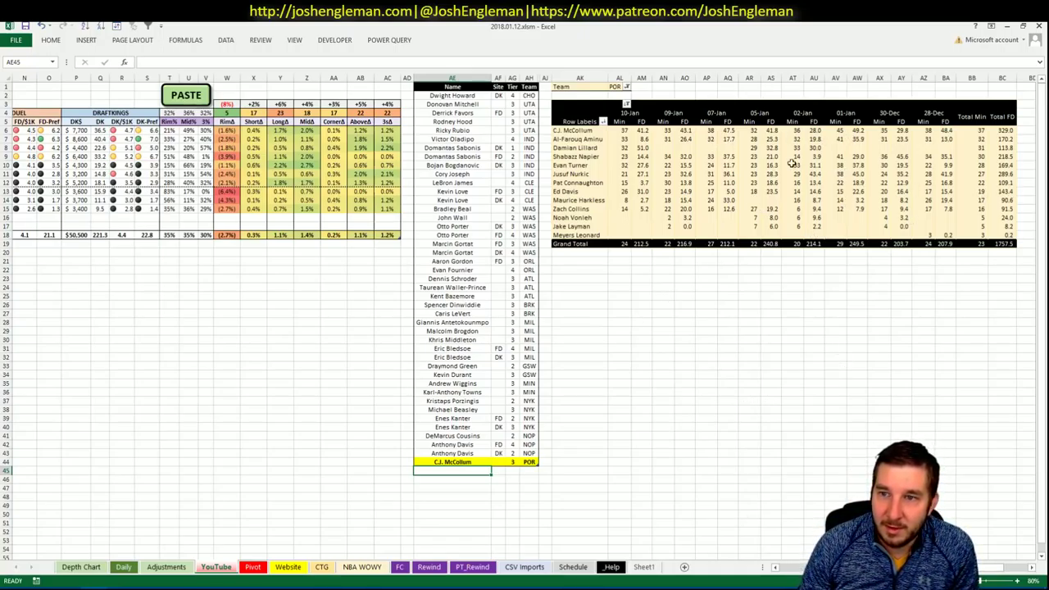
{"action": "scroll", "coordinate": [524, 317], "scroll_direction": "left", "scroll_amount": 6}
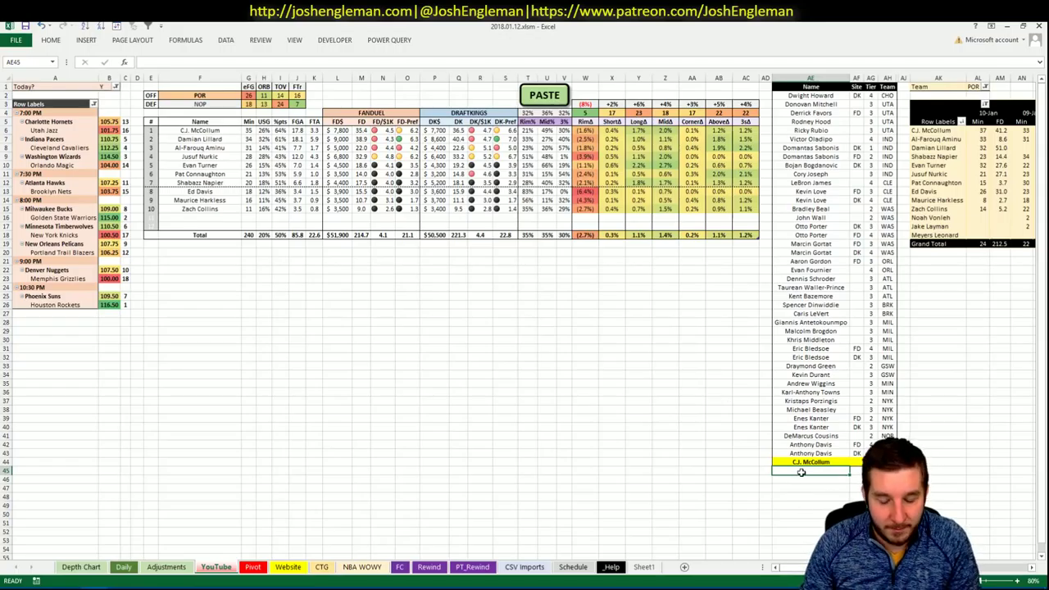
Add Damian Lillard to the shortlist as a DK pick with tier 4
{"action": "type", "text": "Damian Lil"}
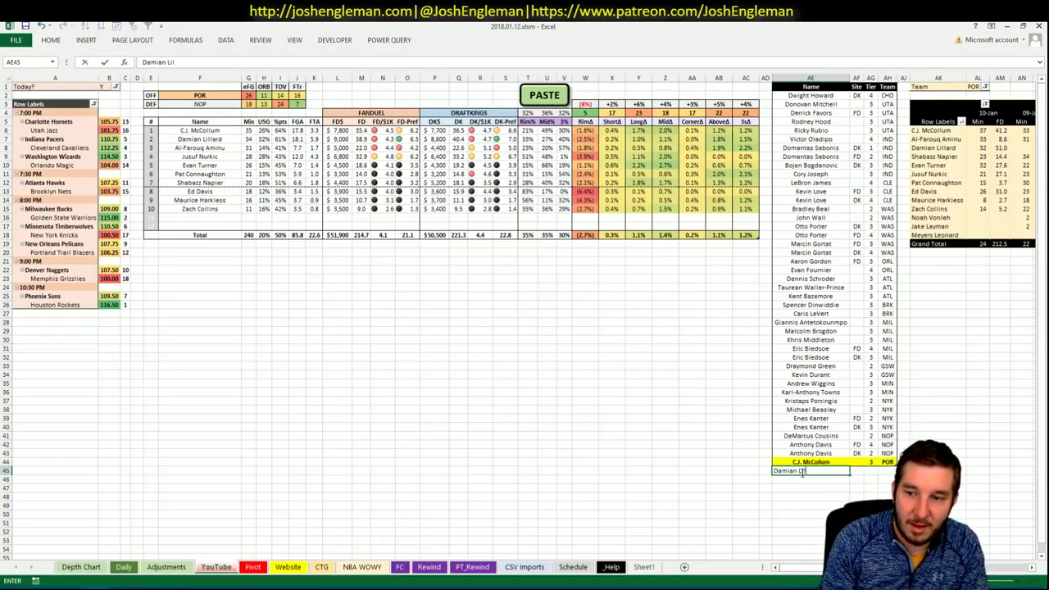
{"action": "type", "text": "lard"}
{"action": "key", "text": "Tab"}
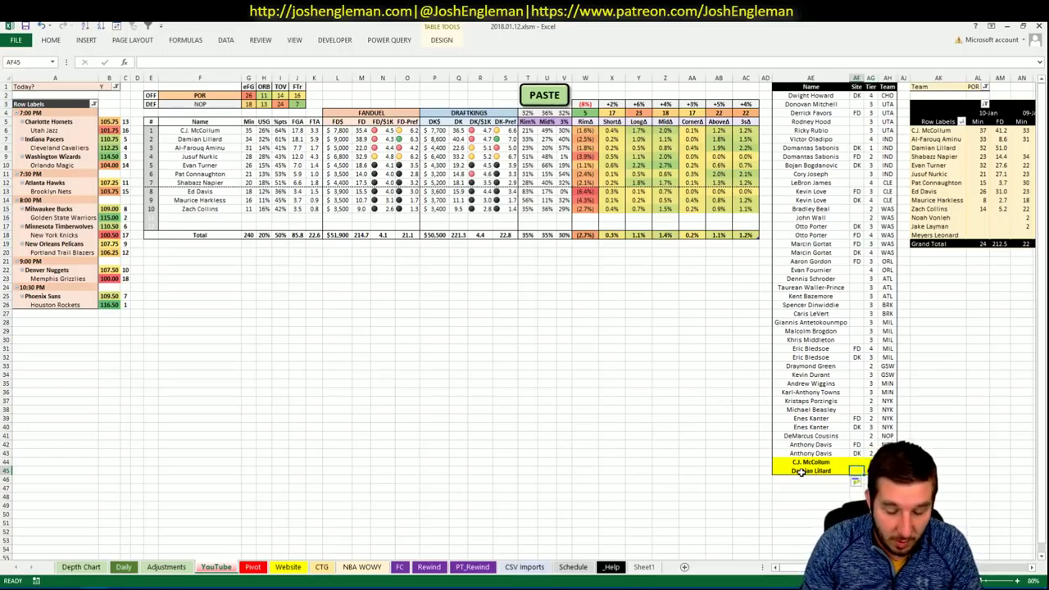
{"action": "type", "text": "DK"}
{"action": "key", "text": "Tab"}
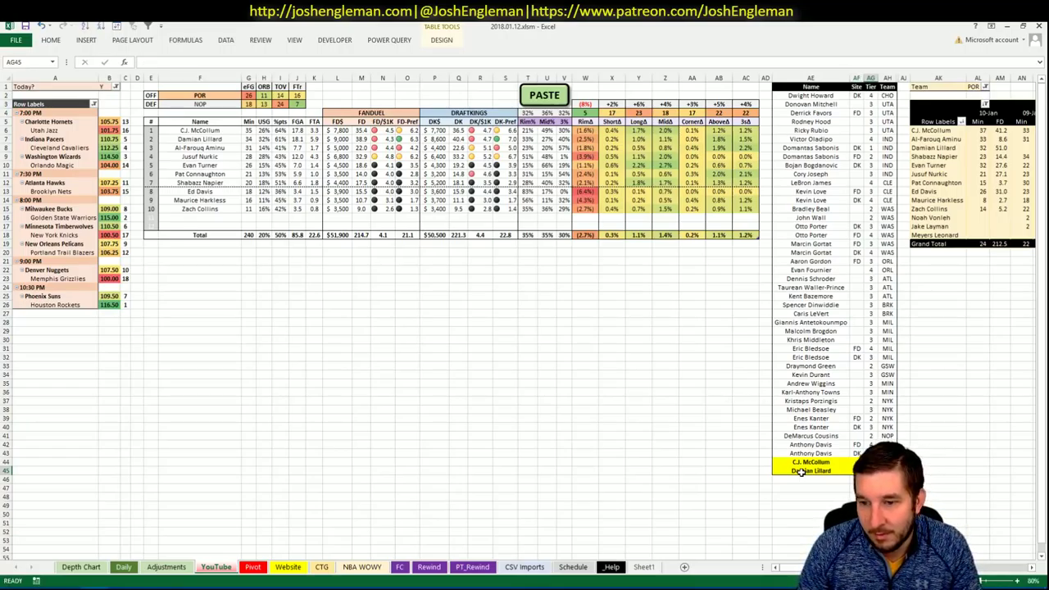
{"action": "type", "text": "4"}
{"action": "left_click", "coordinate": [315, 347]}
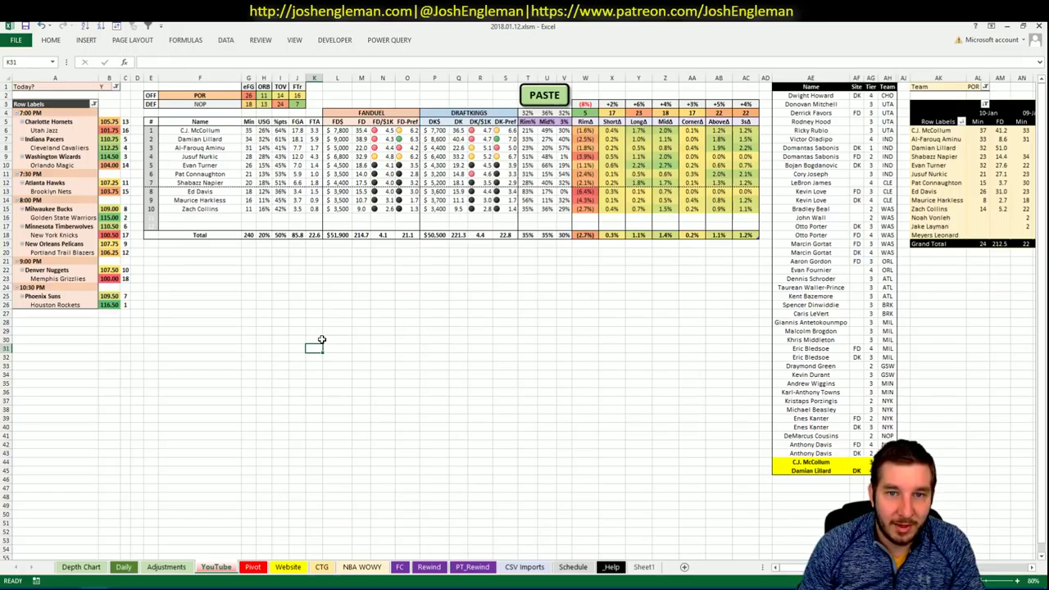
Add Al-Farouq Aminu below Lillard as a DK tier-3 pick and check the pivot table
{"action": "left_click", "coordinate": [817, 480]}
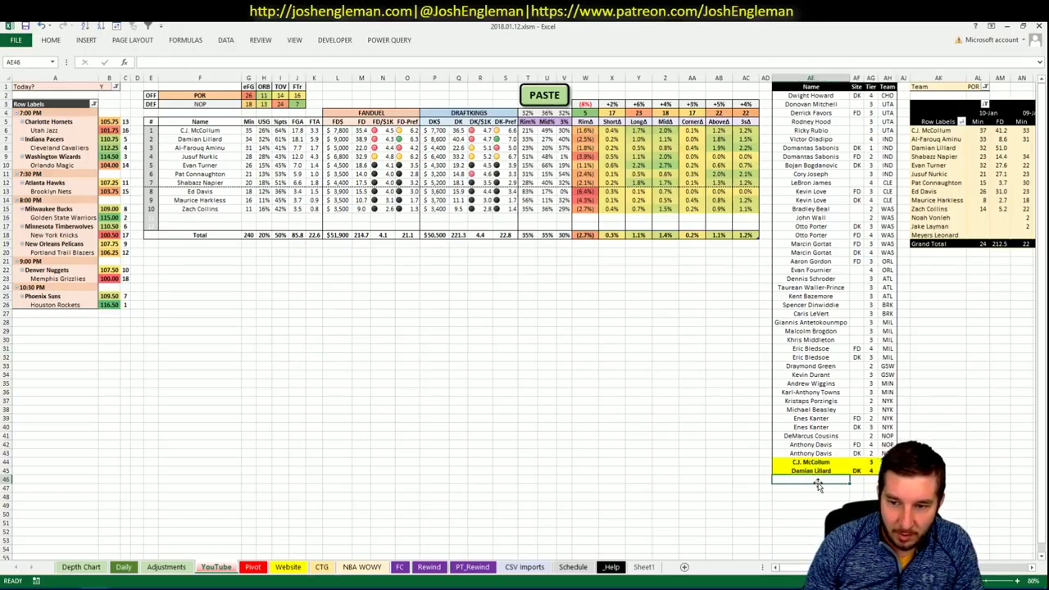
{"action": "type", "text": "Al-Far"}
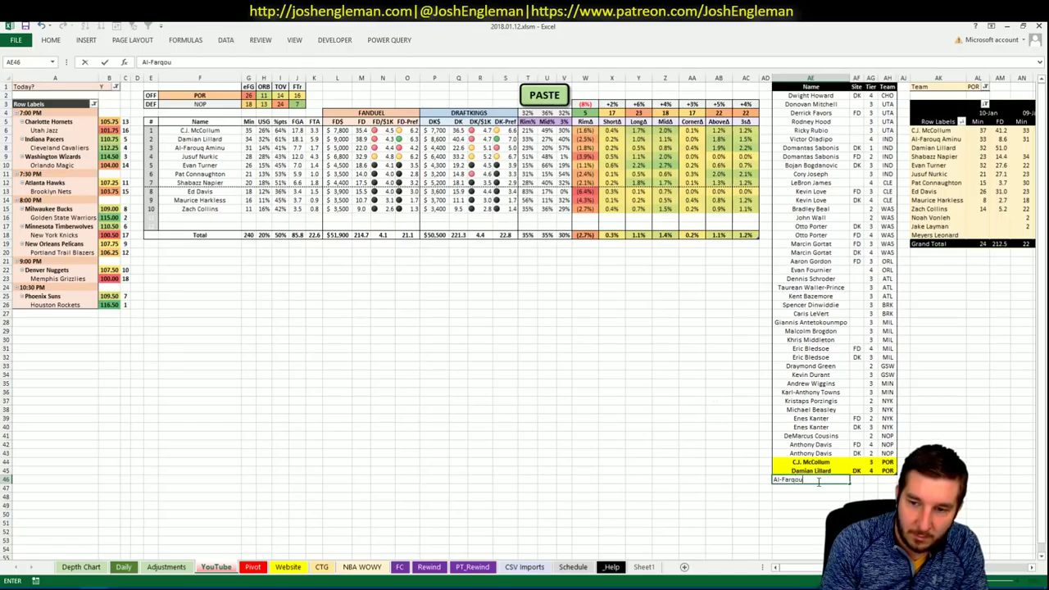
{"action": "type", "text": "ouq Aminu"}
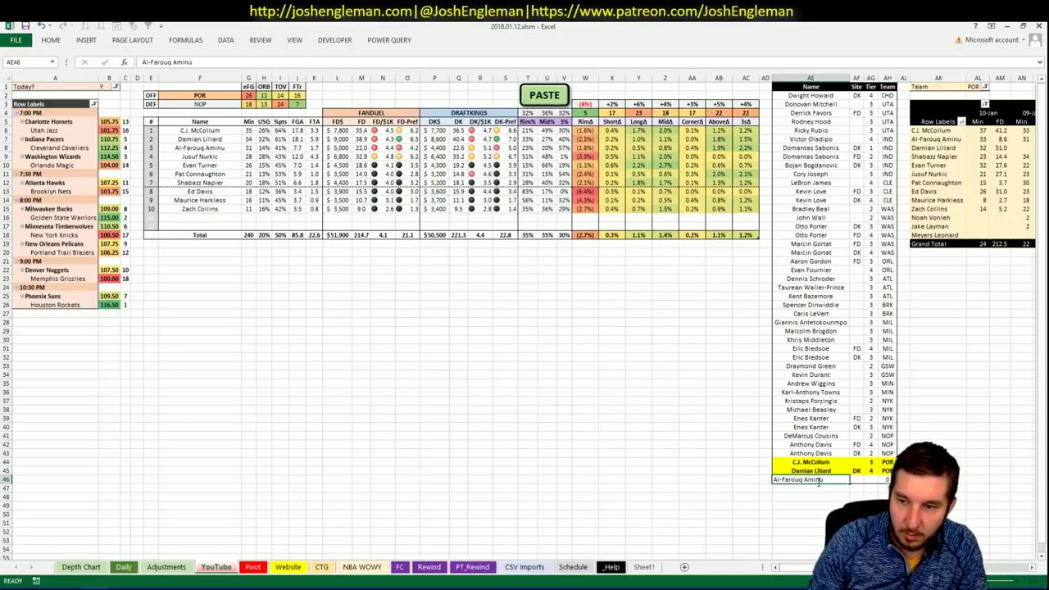
{"action": "key", "text": "Tab"}
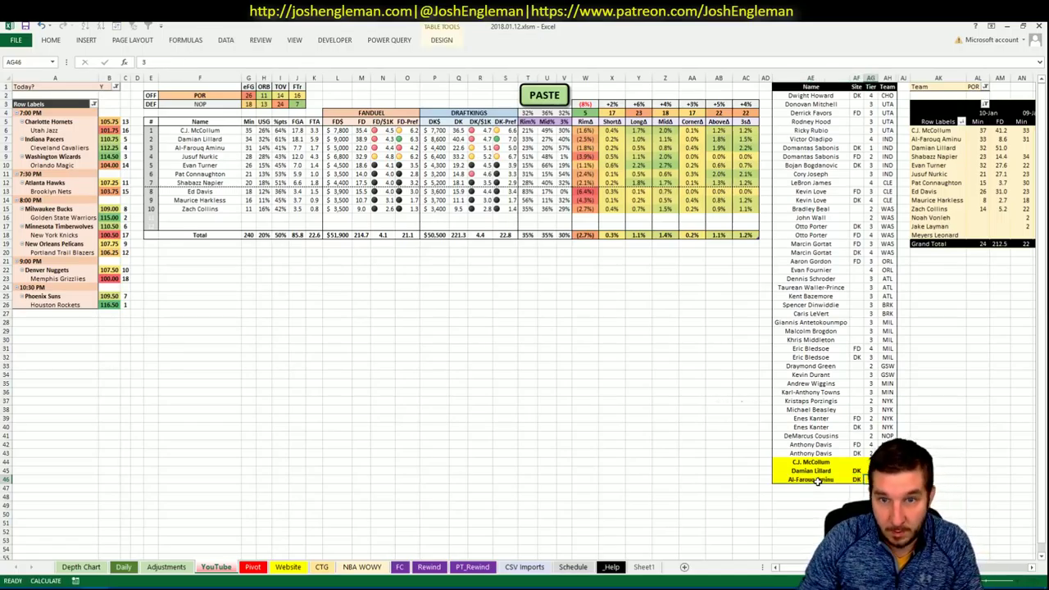
{"action": "key", "text": "Down"}
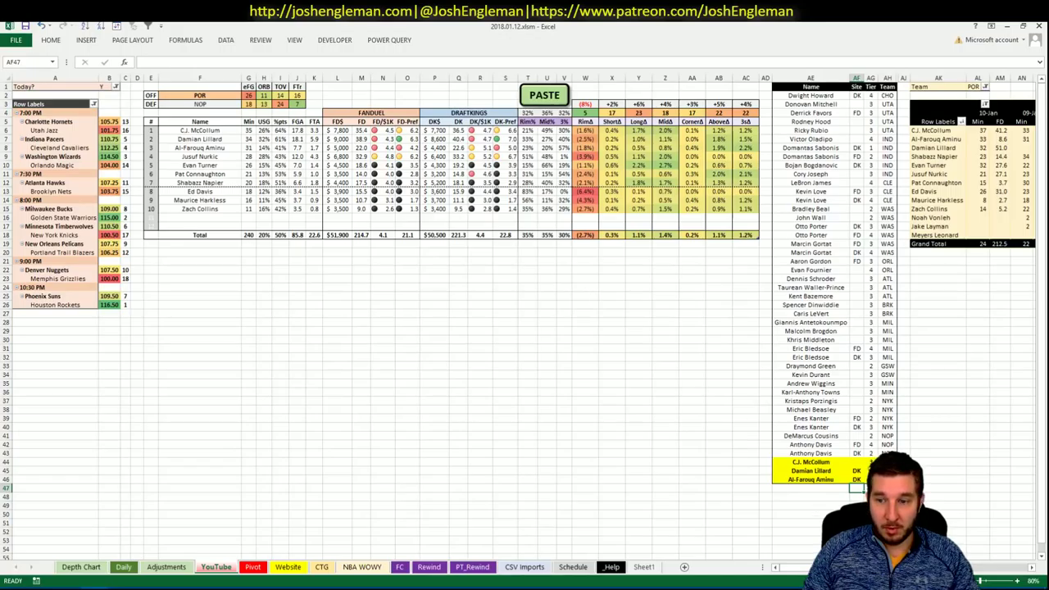
{"action": "scroll", "coordinate": [522, 89], "scroll_direction": "right", "scroll_amount": 5}
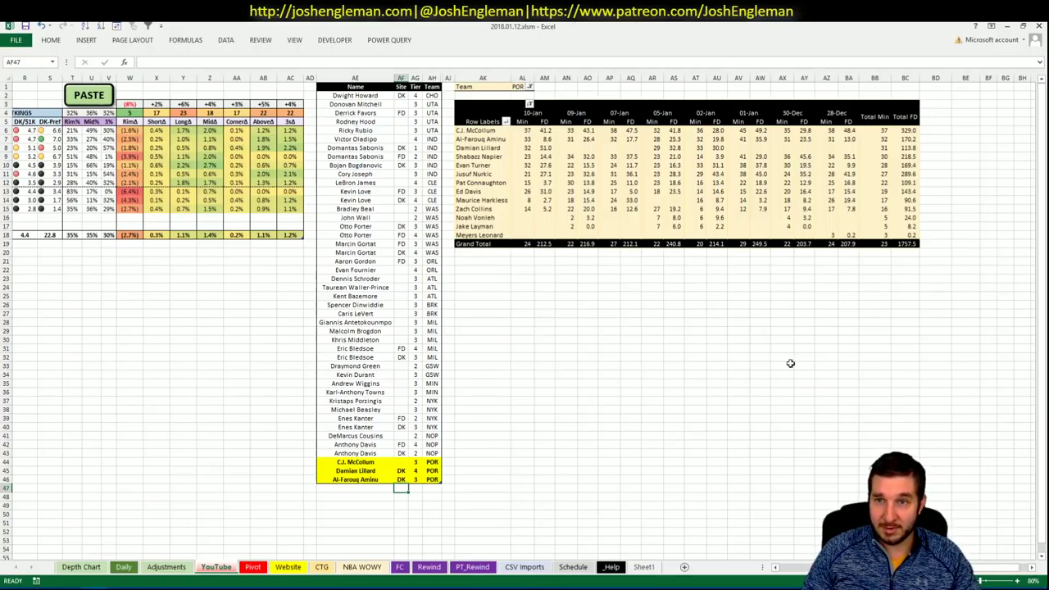
{"action": "scroll", "coordinate": [792, 375], "scroll_direction": "left", "scroll_amount": 5}
{"action": "left_click", "coordinate": [809, 489]}
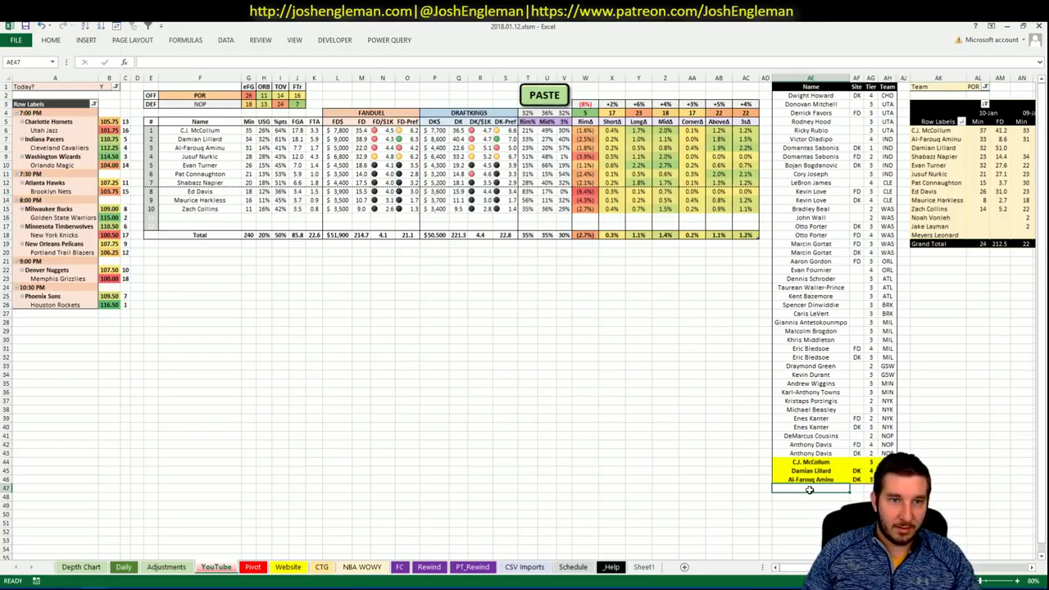
Enter Jusuf Nurkic in AE47 and review his Fantasy Cruncher game log against NOP
{"action": "type", "text": "Jusuf"}
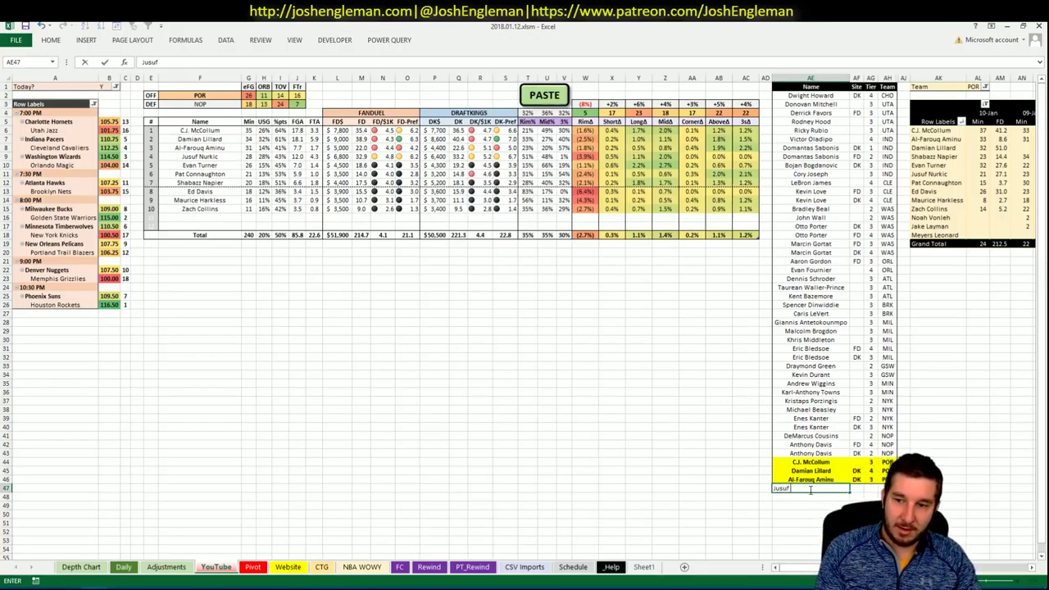
{"action": "type", "text": " Nurkic"}
{"action": "key", "text": "Return"}
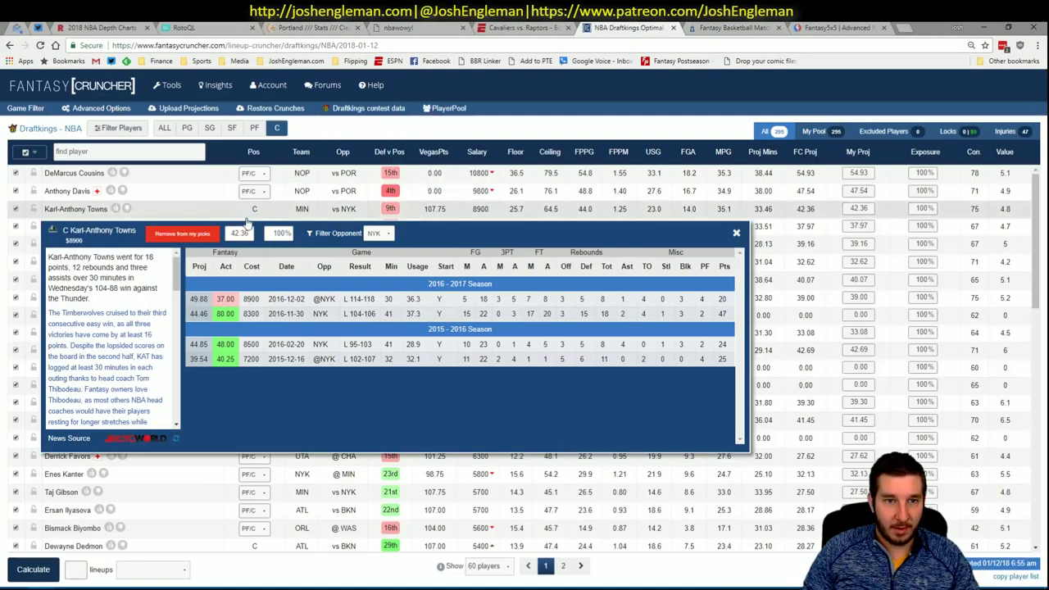
{"action": "left_click", "coordinate": [246, 222]}
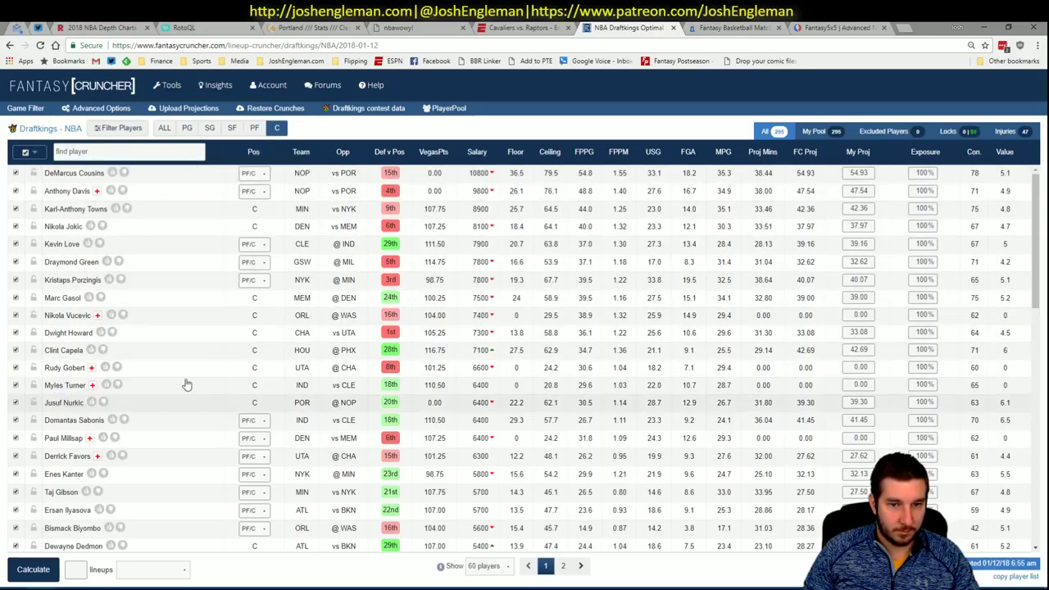
{"action": "left_click", "coordinate": [64, 402]}
{"action": "left_click", "coordinate": [345, 344]}
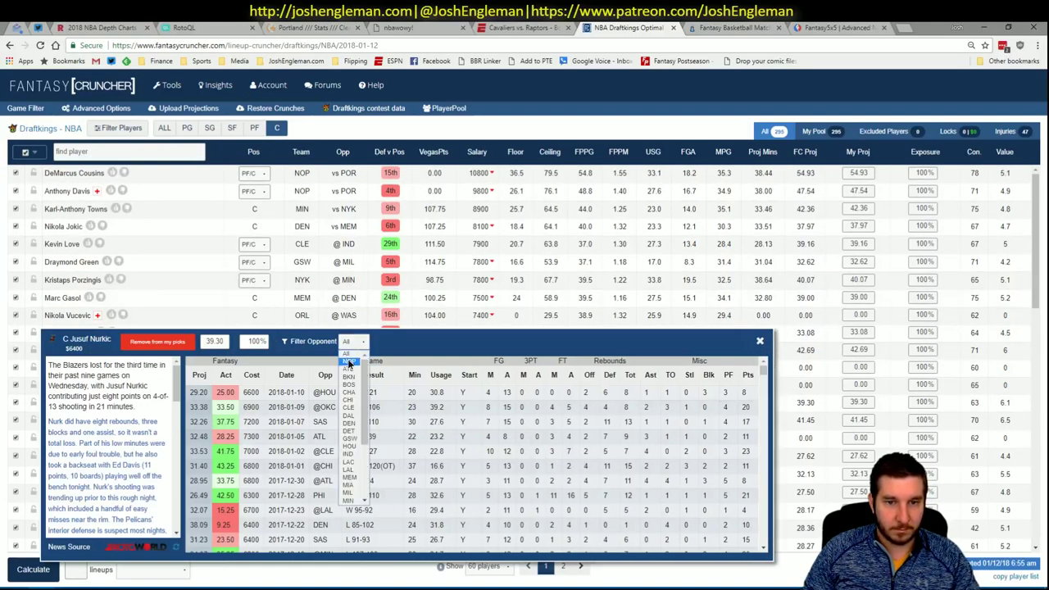
{"action": "left_click", "coordinate": [348, 362]}
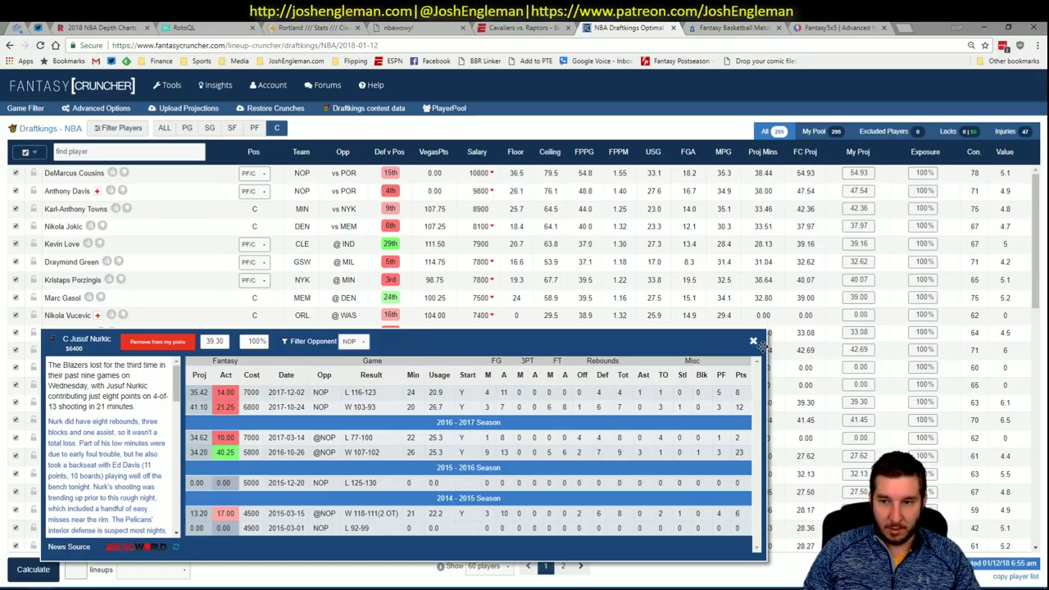
Back in Excel, give Jusuf Nurkic tier 4 in AG47
{"action": "key", "text": "alt+Tab"}
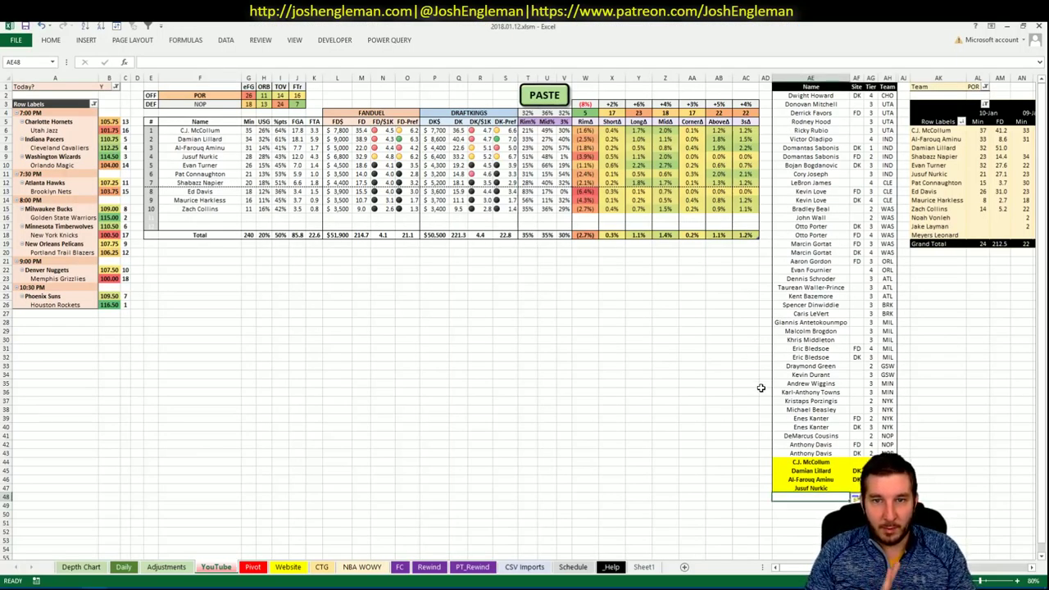
{"action": "key", "text": "Up"}
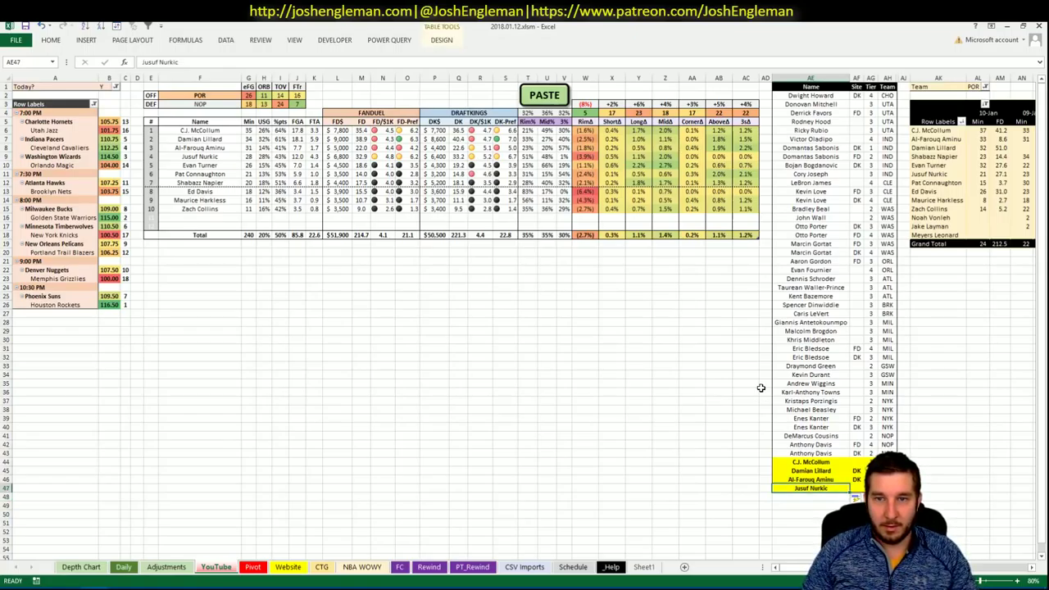
{"action": "key", "text": "Right"}
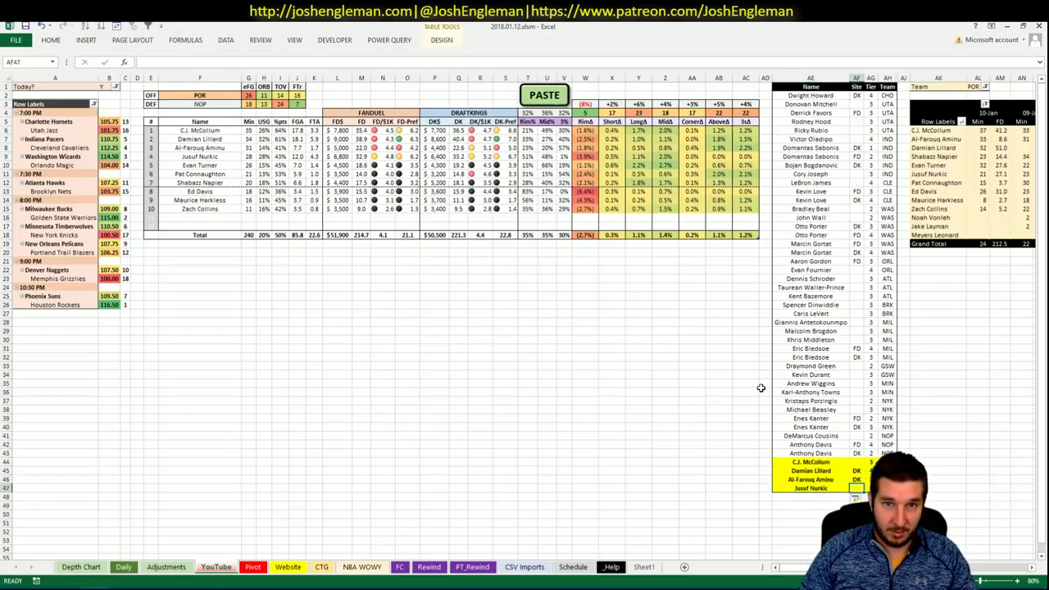
{"action": "key", "text": "Right"}
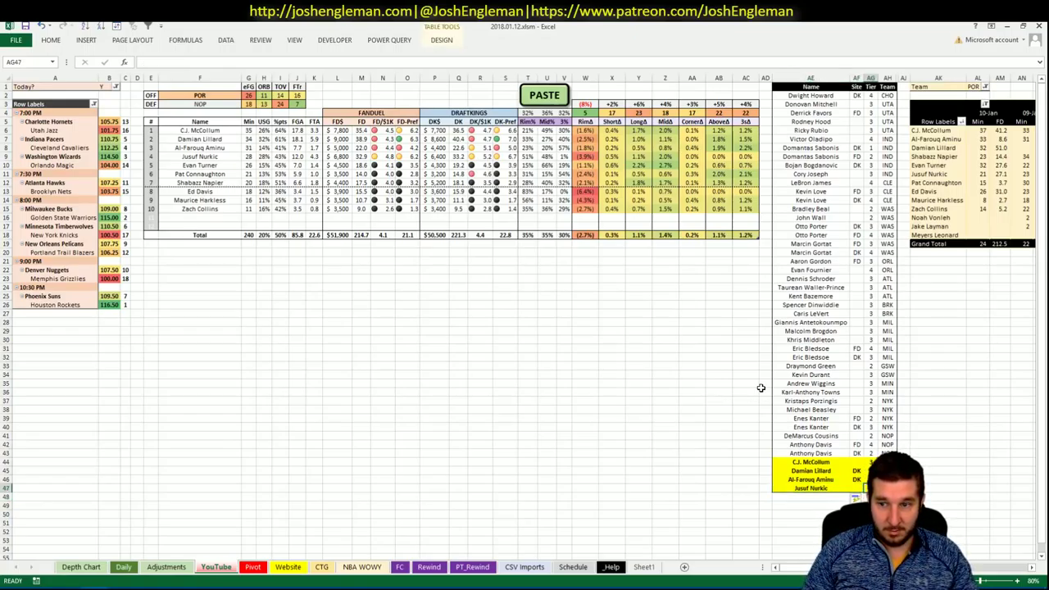
{"action": "key", "text": "Down"}
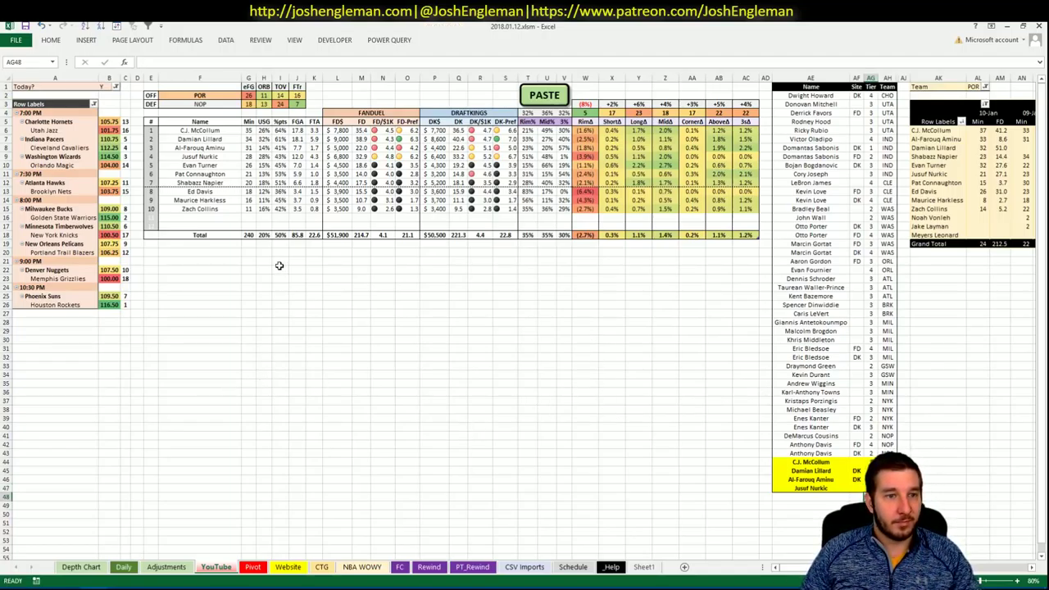
Set the analysed team in F2 to DEN and open the Denver Nuggets page on Cleaning the Glass
{"action": "left_click", "coordinate": [233, 95]}
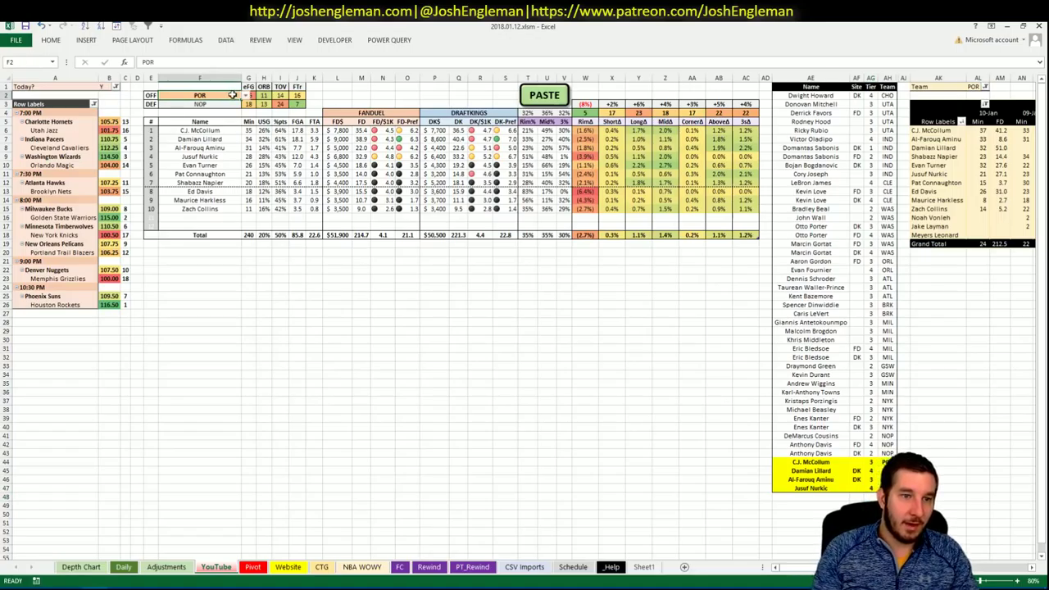
{"action": "type", "text": "DEN"}
{"action": "key", "text": "Return"}
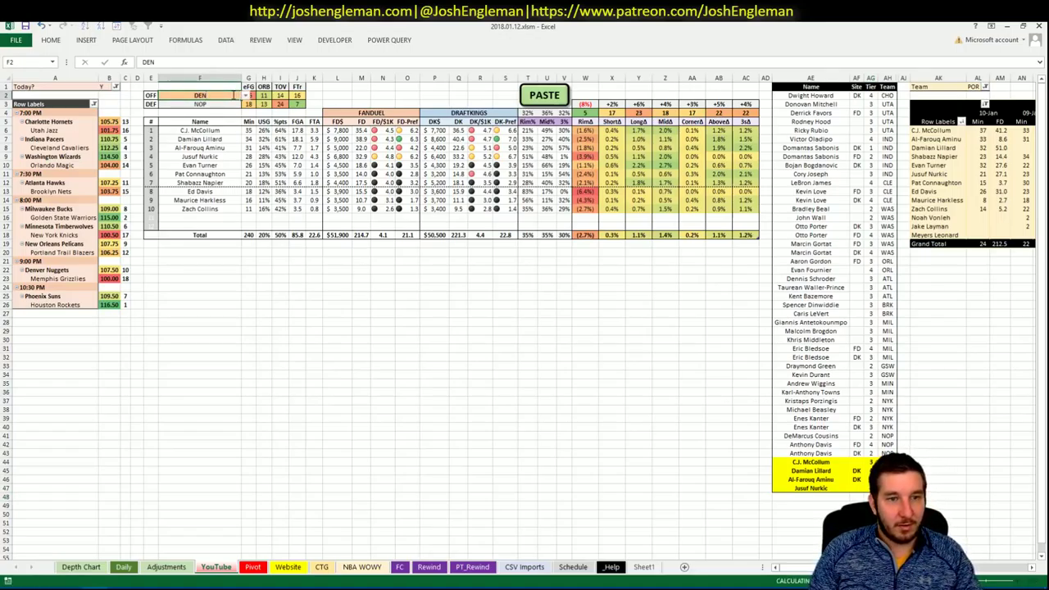
{"action": "left_click", "coordinate": [90, 574]}
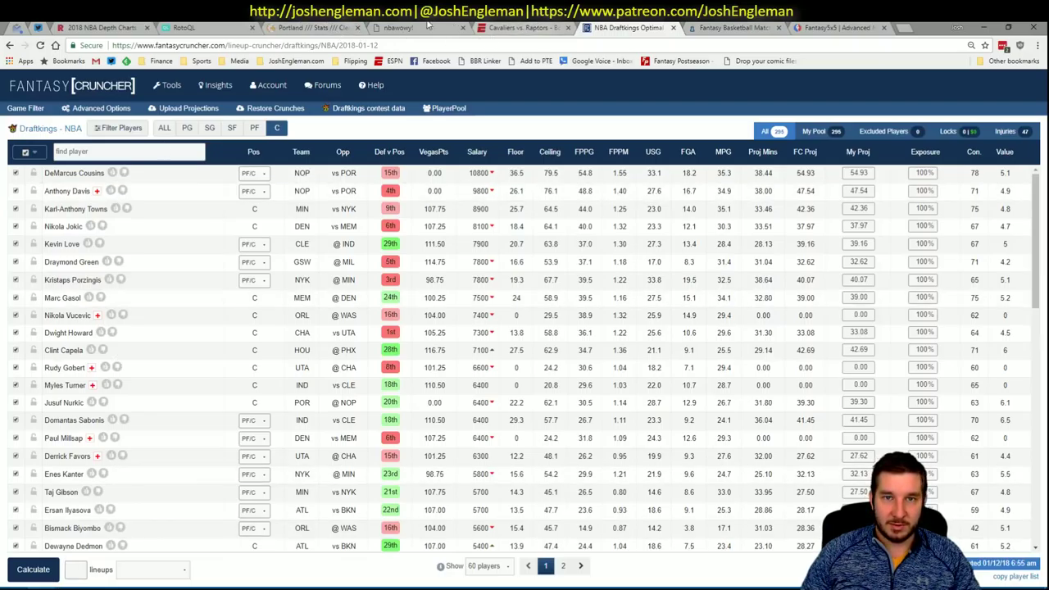
{"action": "left_click", "coordinate": [323, 27]}
{"action": "left_click", "coordinate": [279, 118]}
{"action": "type", "text": "den"}
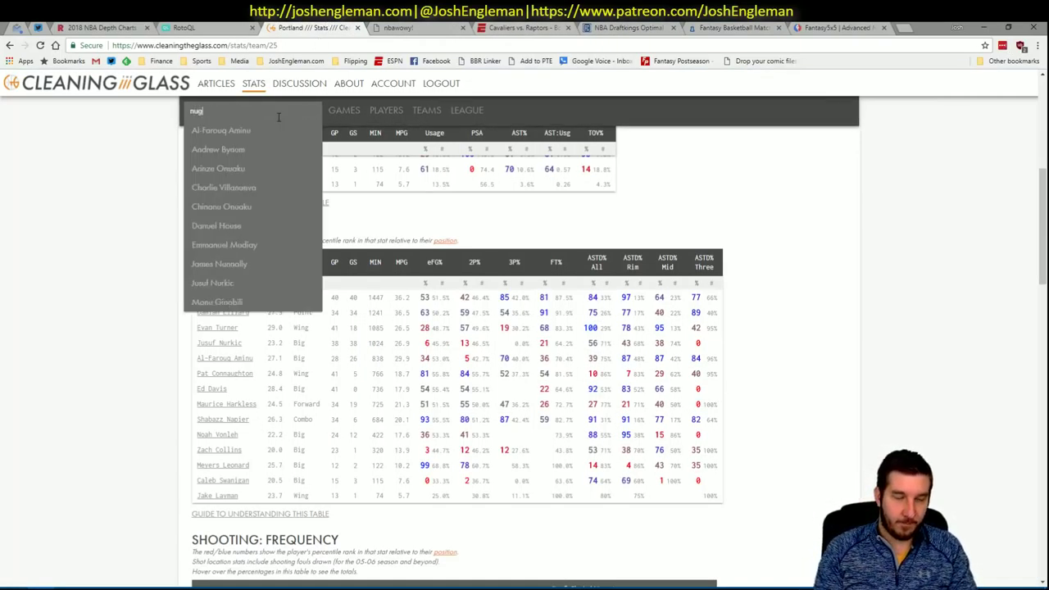
{"action": "left_click", "coordinate": [282, 123]}
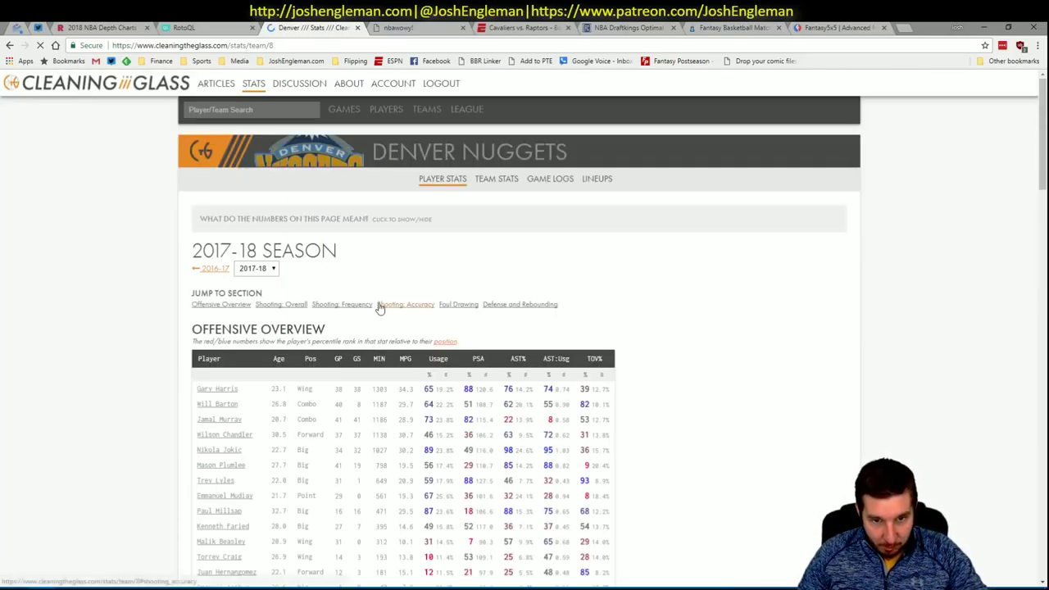
Copy Denver's Shooting: Frequency table and paste it into the workbook
{"action": "left_click", "coordinate": [367, 304]}
{"action": "left_click_drag", "start_coordinate": [710, 469], "coordinate": [198, 260]}
{"action": "key", "text": "alt+Tab"}
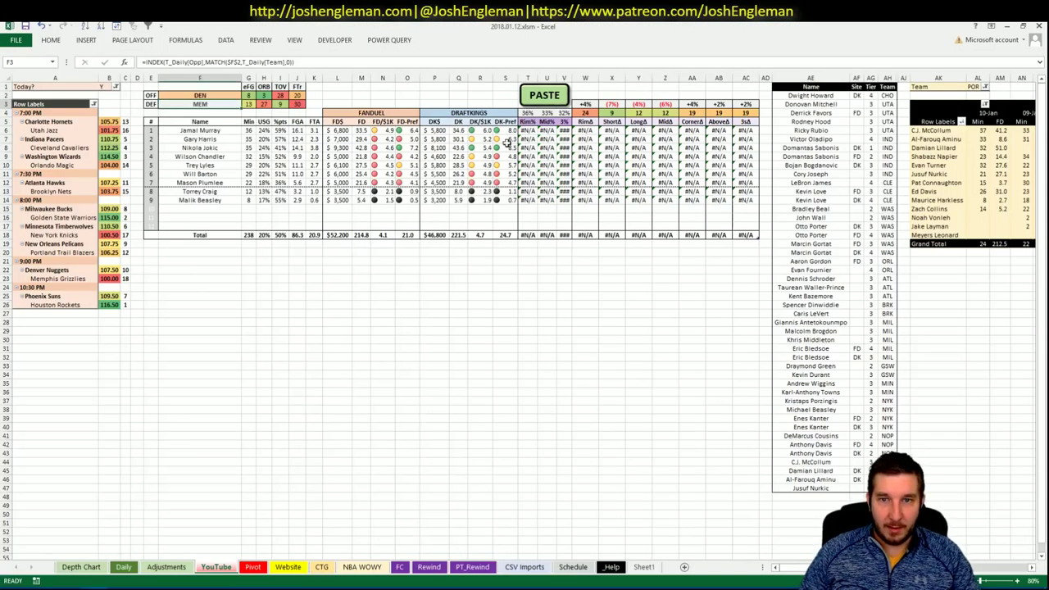
{"action": "left_click", "coordinate": [545, 95]}
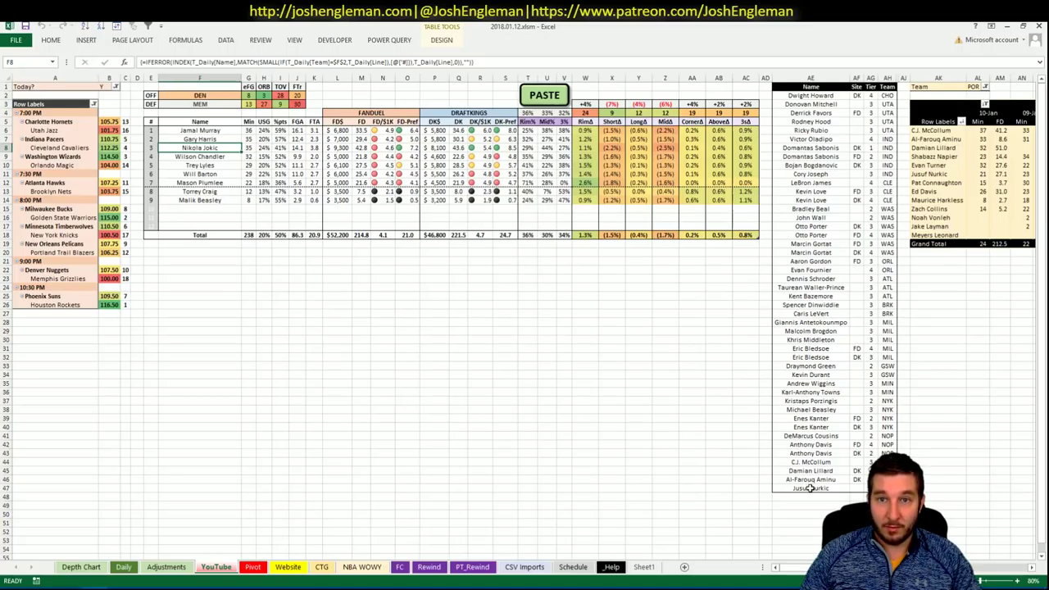
{"action": "key", "text": "alt+Tab"}
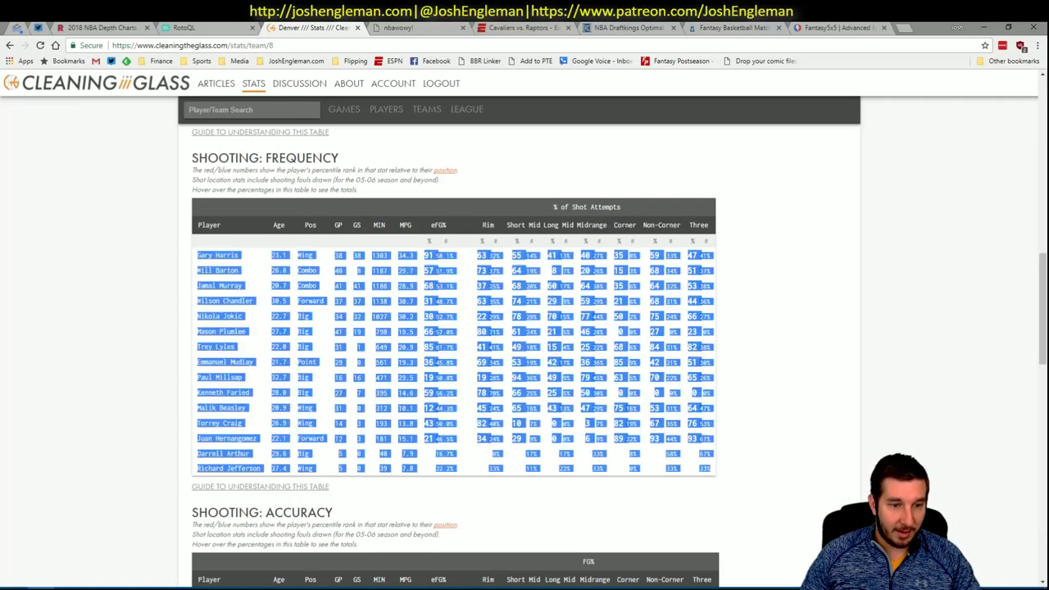
{"action": "left_click", "coordinate": [212, 283]}
{"action": "key", "text": "alt+Tab"}
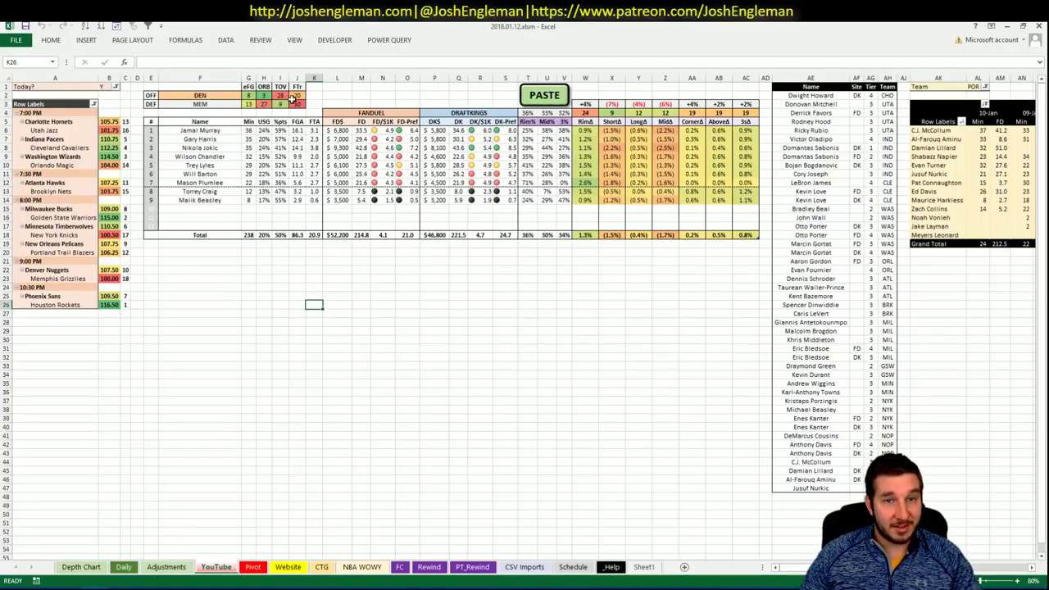
{"action": "key", "text": "alt+Tab"}
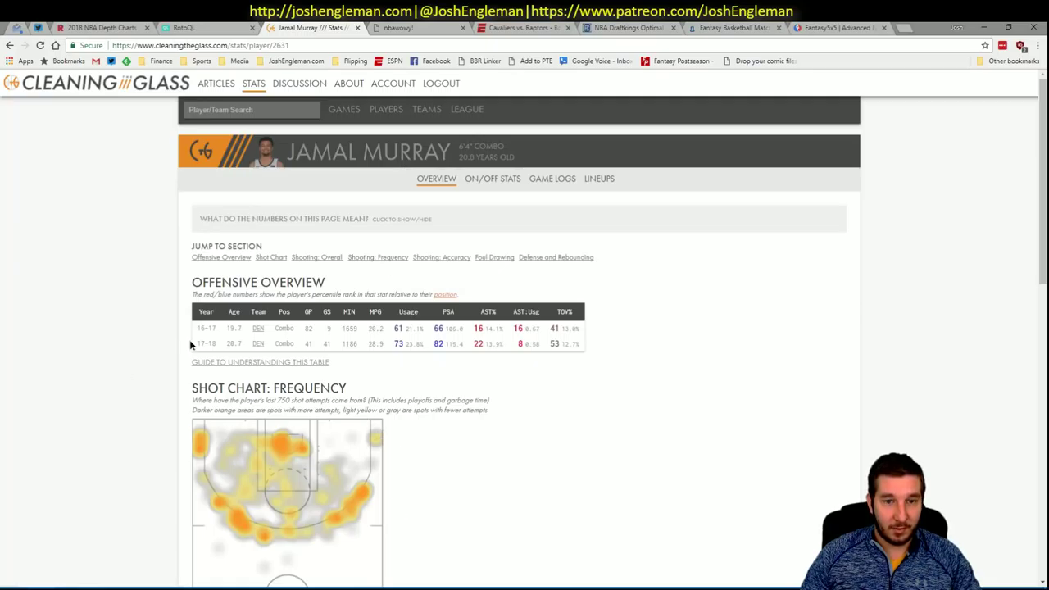
{"action": "left_click", "coordinate": [258, 327]}
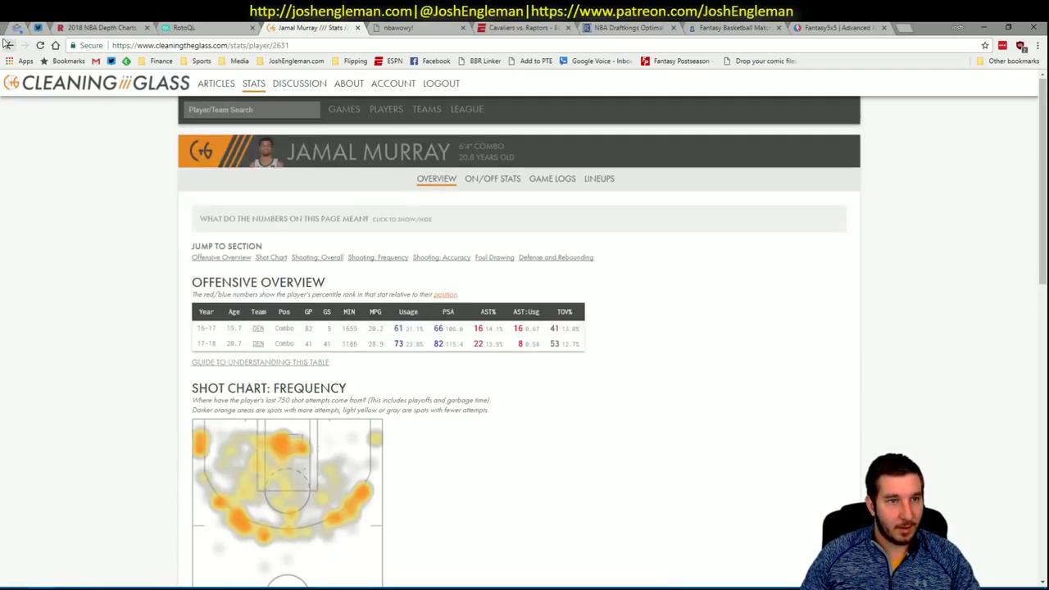
{"action": "scroll", "coordinate": [491, 318], "scroll_direction": "down", "scroll_amount": 20}
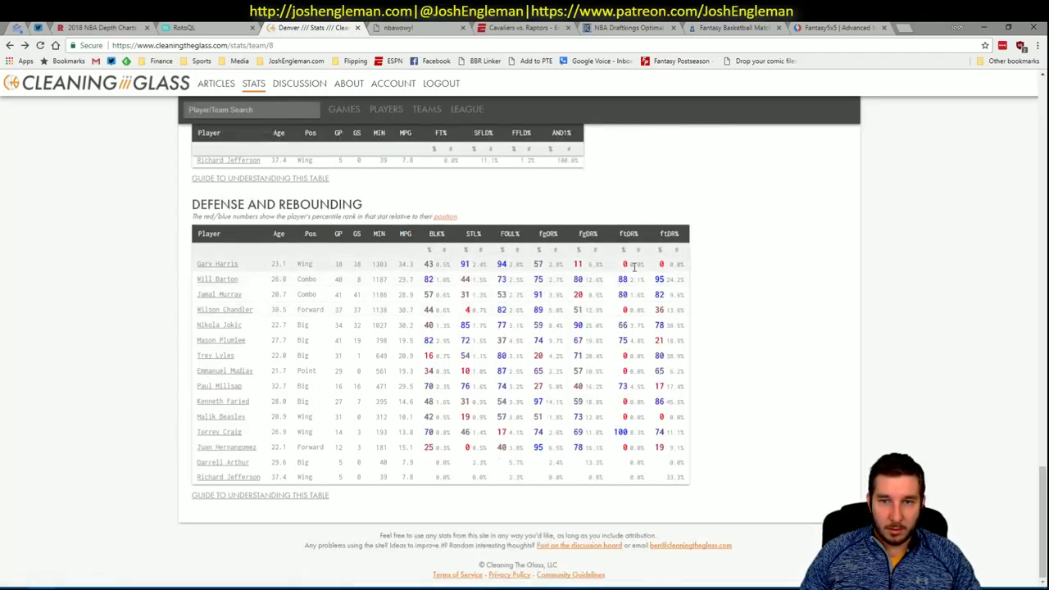
{"action": "scroll", "coordinate": [634, 272], "scroll_direction": "up", "scroll_amount": 3}
{"action": "scroll", "coordinate": [634, 271], "scroll_direction": "up", "scroll_amount": 3}
{"action": "scroll", "coordinate": [555, 302], "scroll_direction": "up", "scroll_amount": 3}
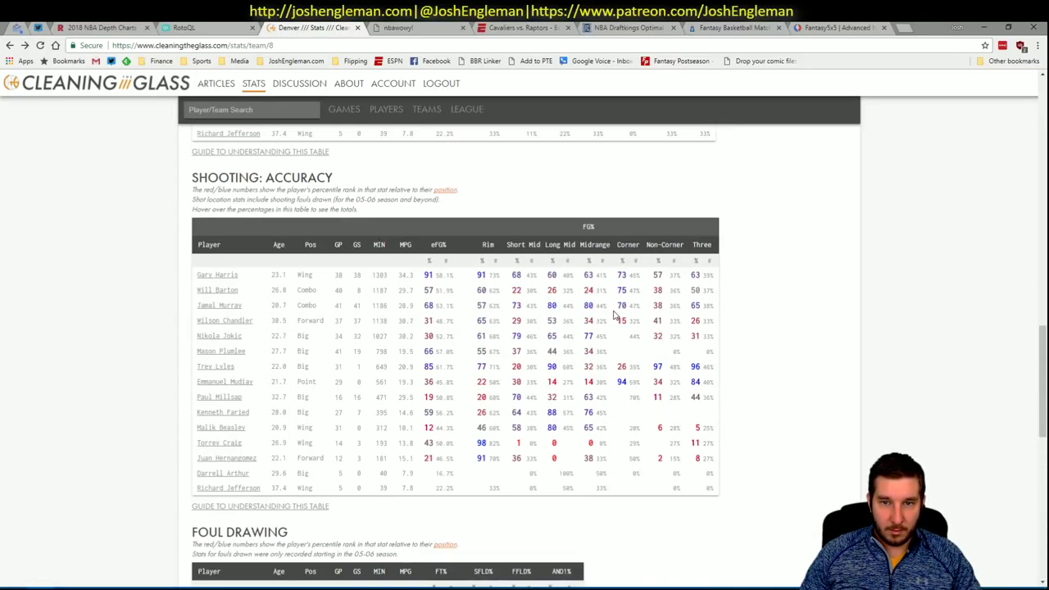
{"action": "scroll", "coordinate": [614, 316], "scroll_direction": "up", "scroll_amount": 12}
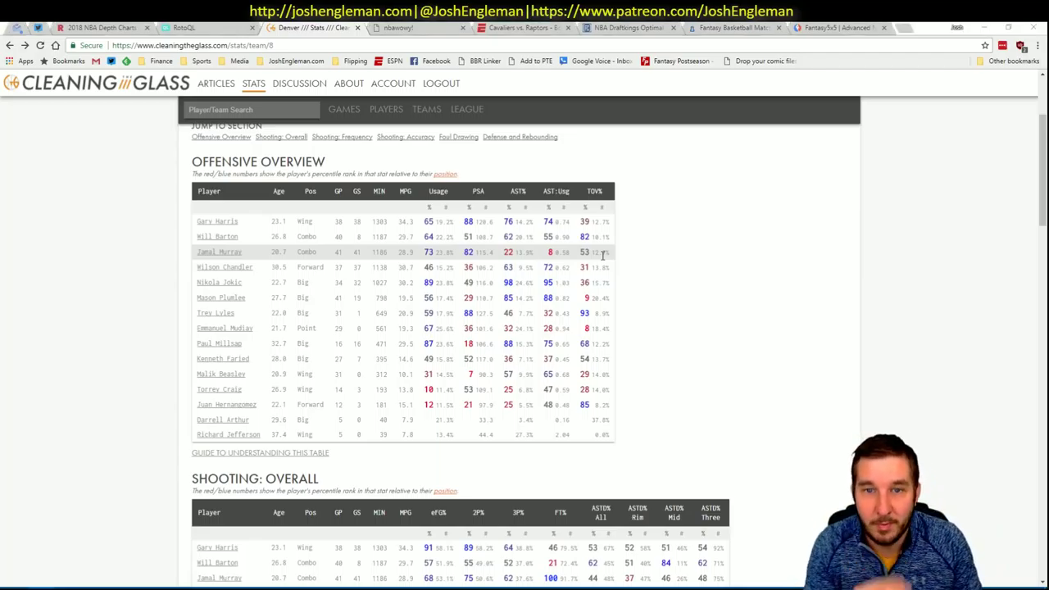
{"action": "key", "text": "alt+Tab"}
Add a Jamal Murray row to the shortlist and fill in his site
{"action": "left_click", "coordinate": [806, 496]}
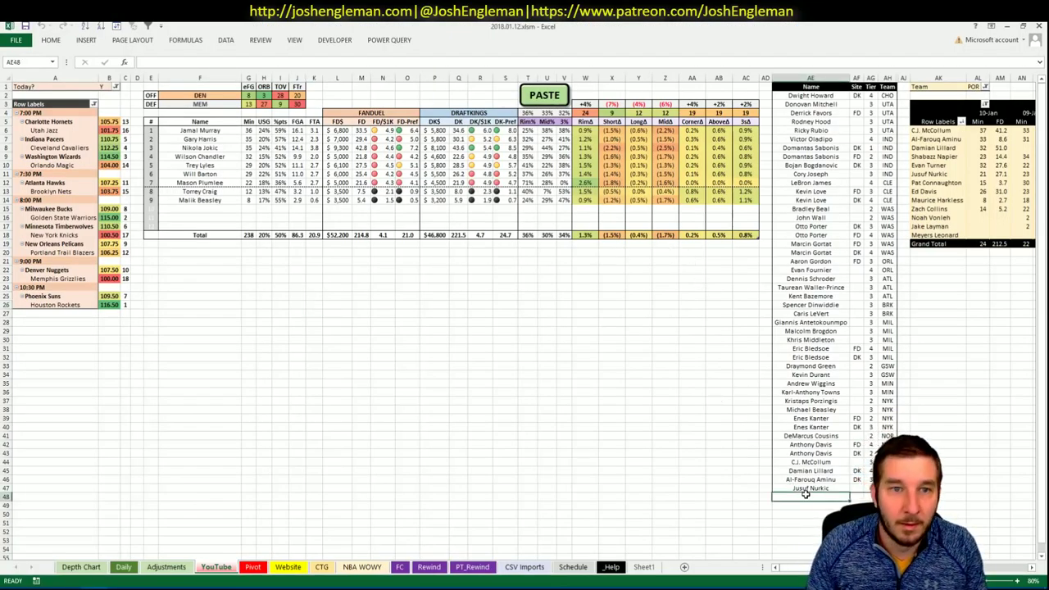
{"action": "type", "text": "Jamal Murray"}
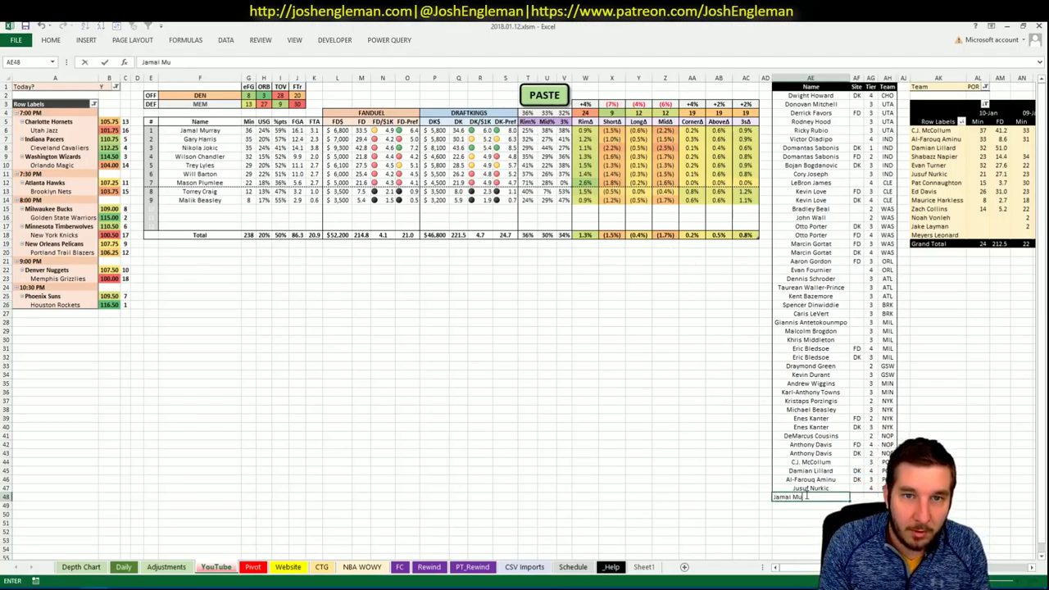
{"action": "key", "text": "Tab"}
{"action": "key", "text": "Tab"}
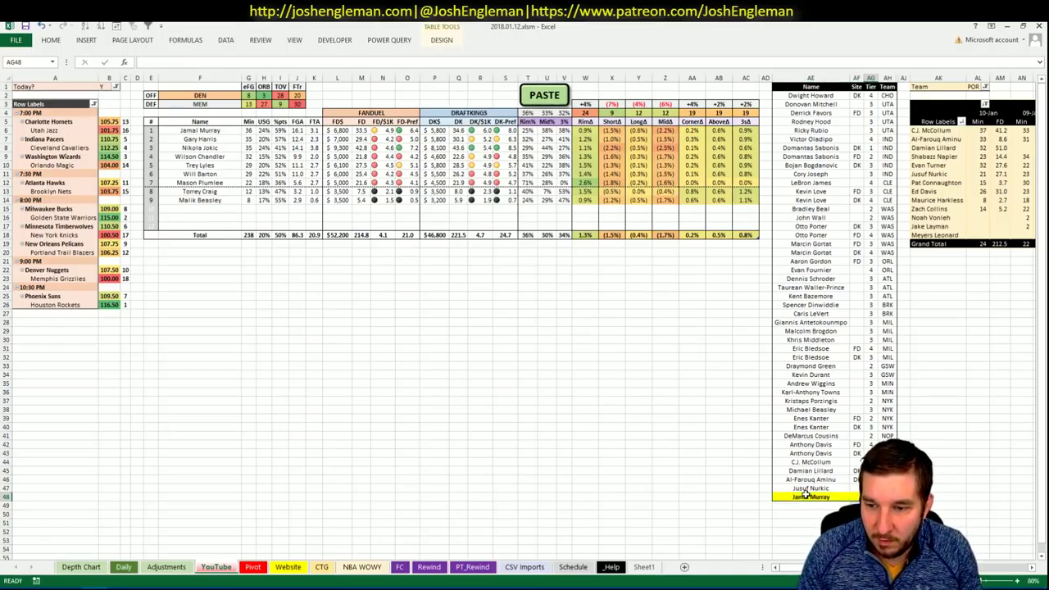
{"action": "key", "text": "shift+Tab"}
{"action": "type", "text": "DK"}
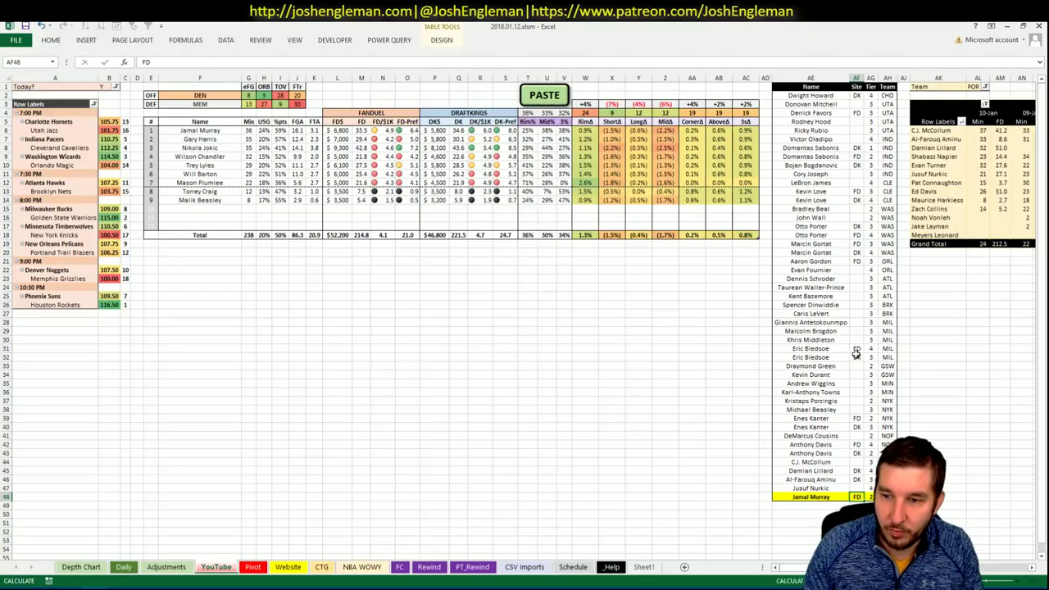
{"action": "key", "text": "Tab"}
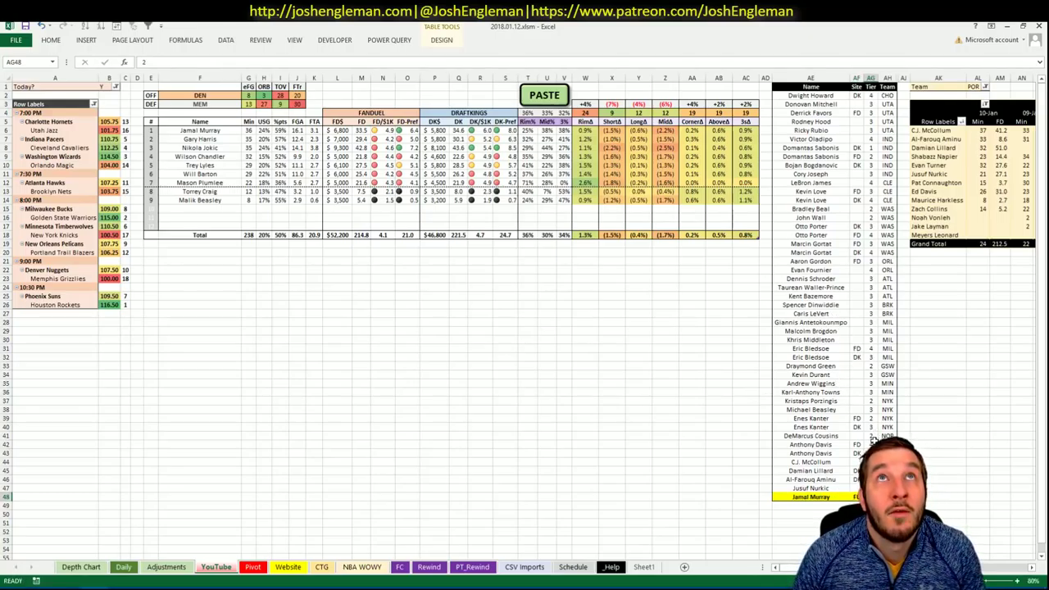
Change the minutes pivot's team filter in AL1 from POR to DEN
{"action": "scroll", "coordinate": [524, 317], "scroll_direction": "right", "scroll_amount": 5}
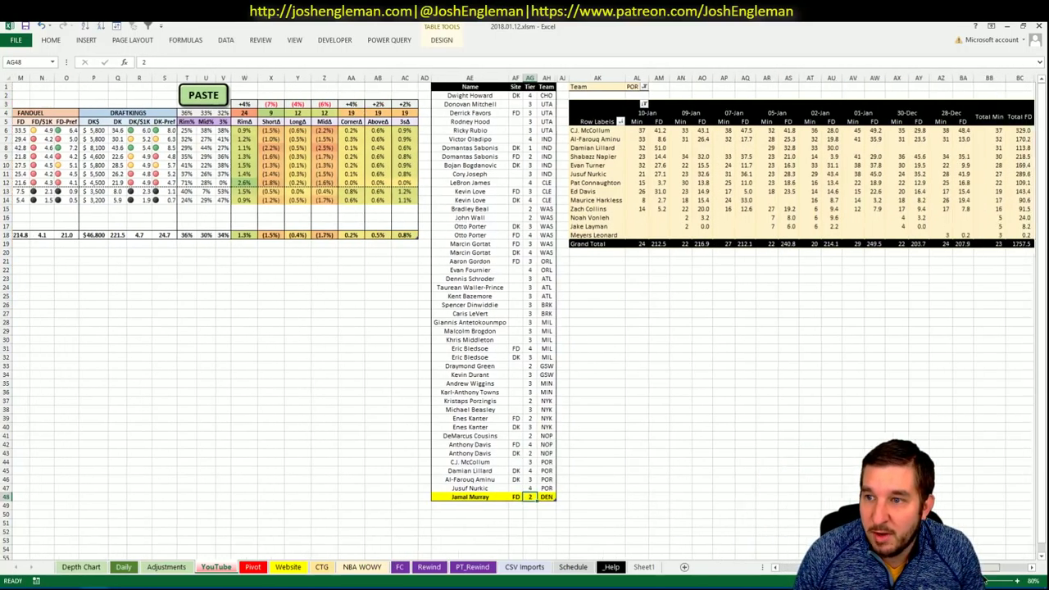
{"action": "left_click", "coordinate": [592, 87]}
{"action": "type", "text": "DE"}
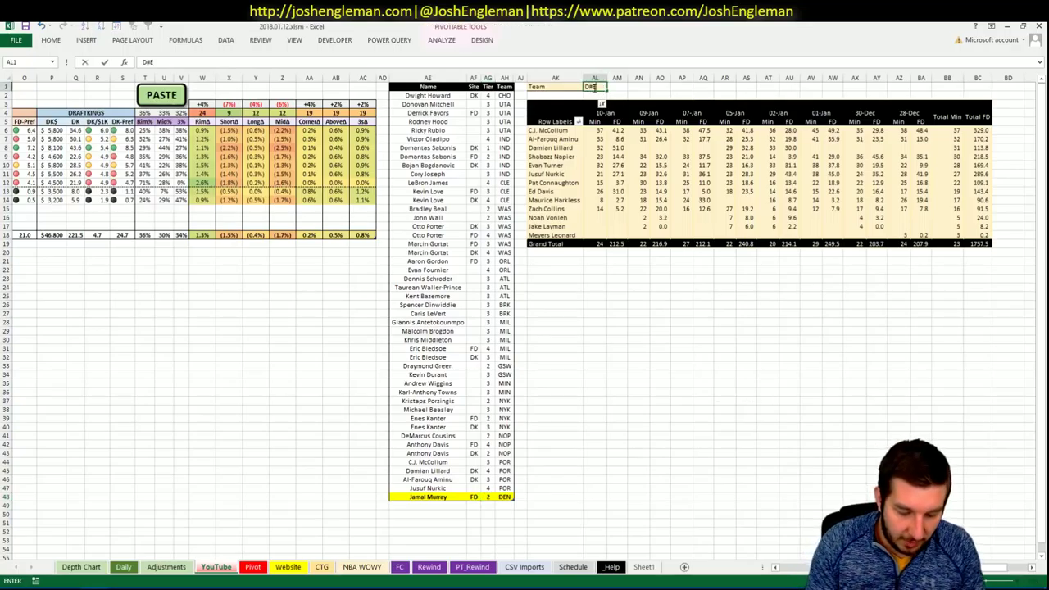
{"action": "type", "text": "N"}
{"action": "key", "text": "Return"}
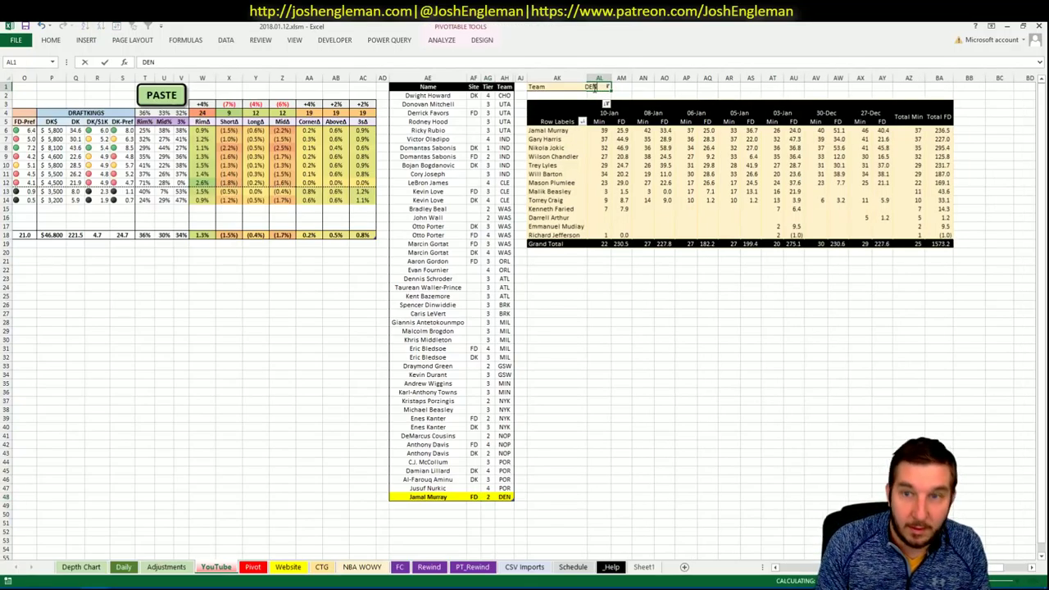
{"action": "key", "text": "Return"}
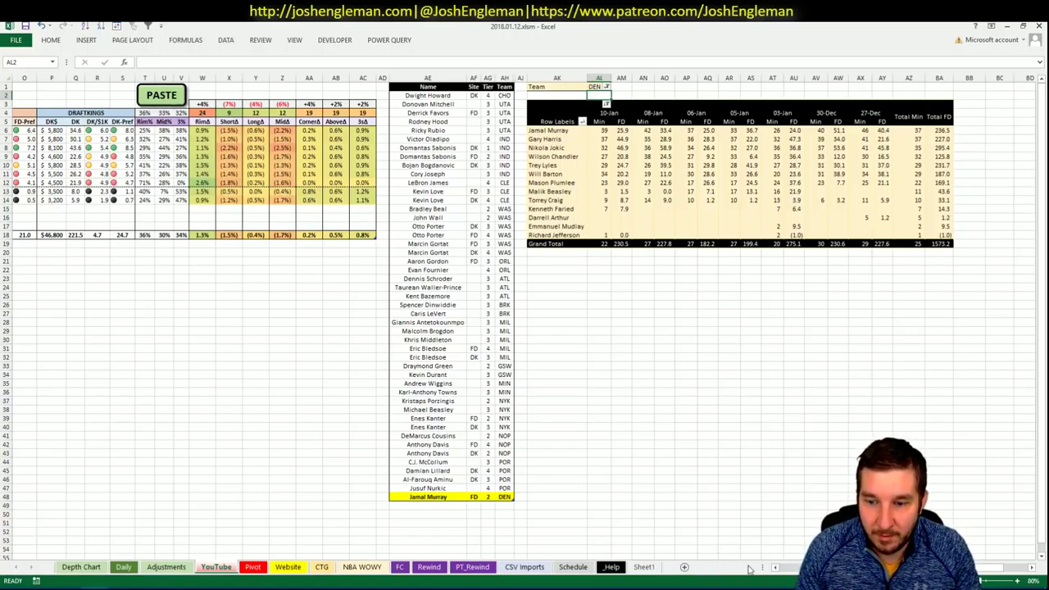
{"action": "scroll", "coordinate": [226, 378], "scroll_direction": "left", "scroll_amount": 5}
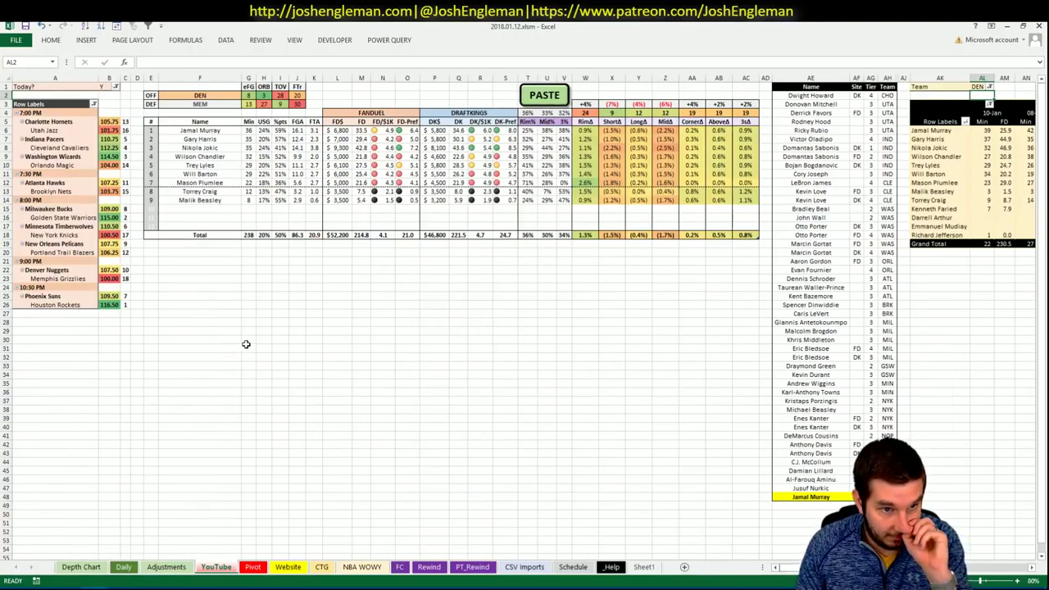
Add a second Jamal Murray row in AE49 as a DraftKings tier 1 pick
{"action": "left_click", "coordinate": [829, 505]}
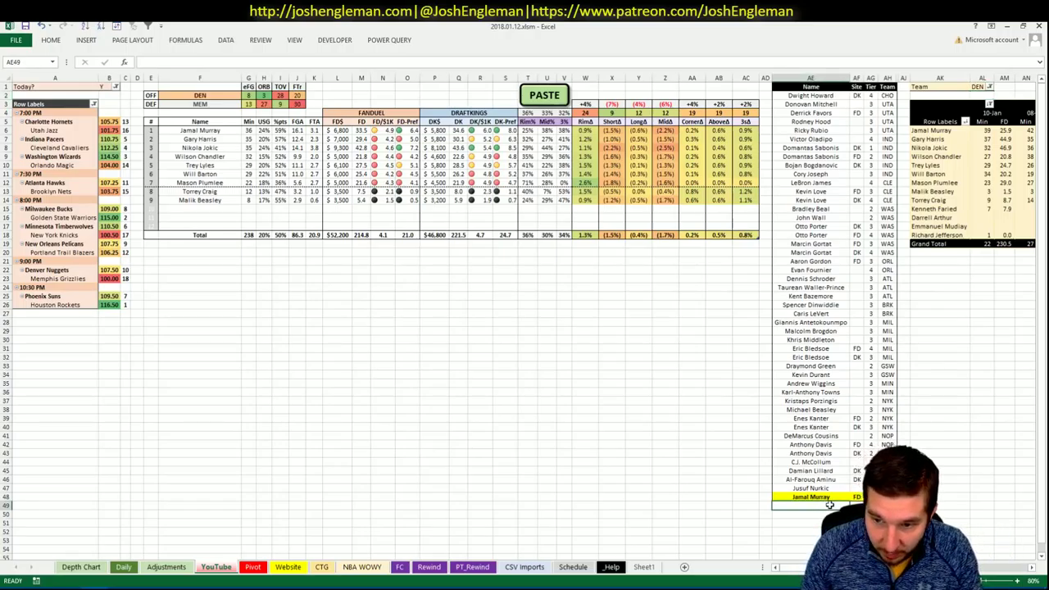
{"action": "type", "text": "Jamal Murray"}
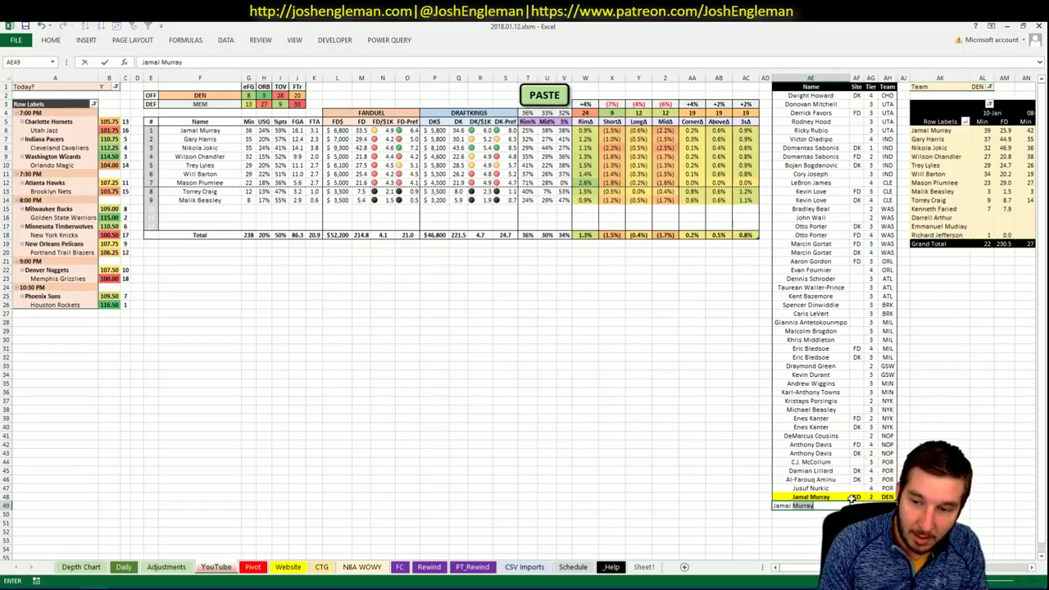
{"action": "key", "text": "Tab"}
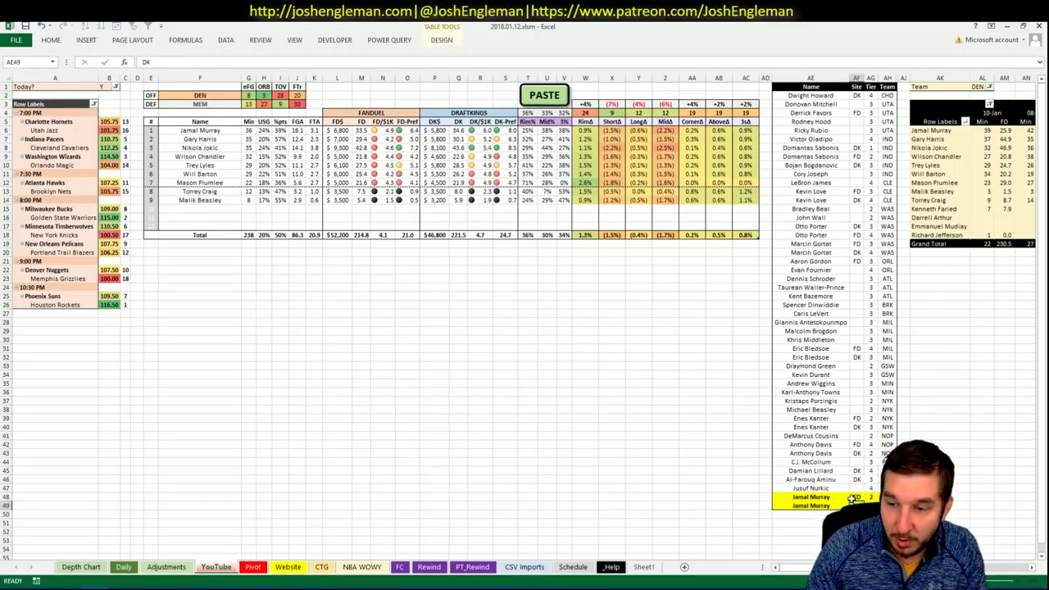
{"action": "key", "text": "Tab"}
{"action": "key", "text": "Return"}
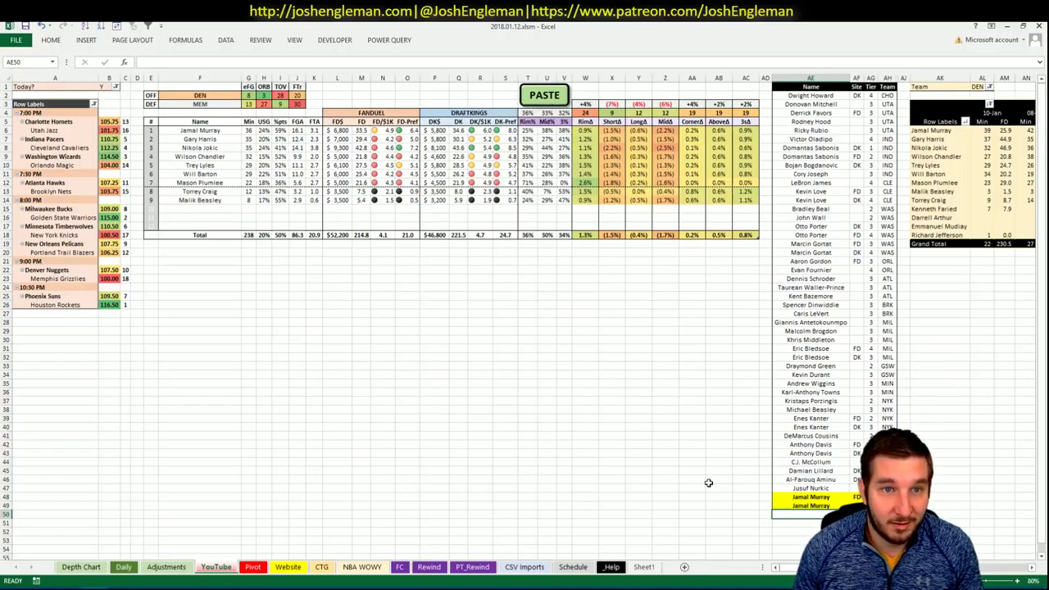
{"action": "key", "text": "alt"}
{"action": "left_click", "coordinate": [477, 385]}
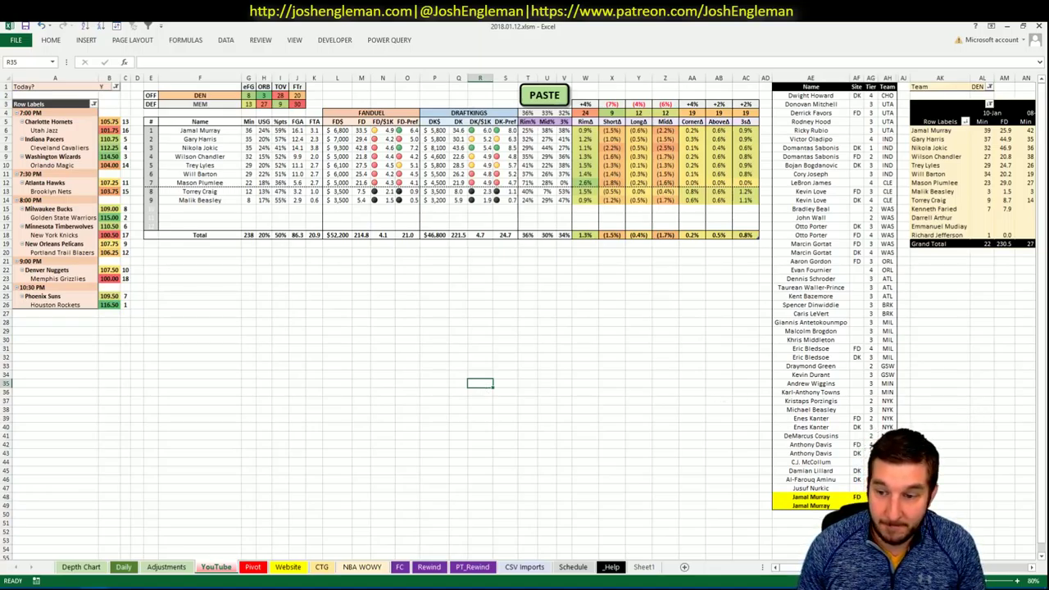
{"action": "scroll", "coordinate": [524, 320], "scroll_direction": "right", "scroll_amount": 4}
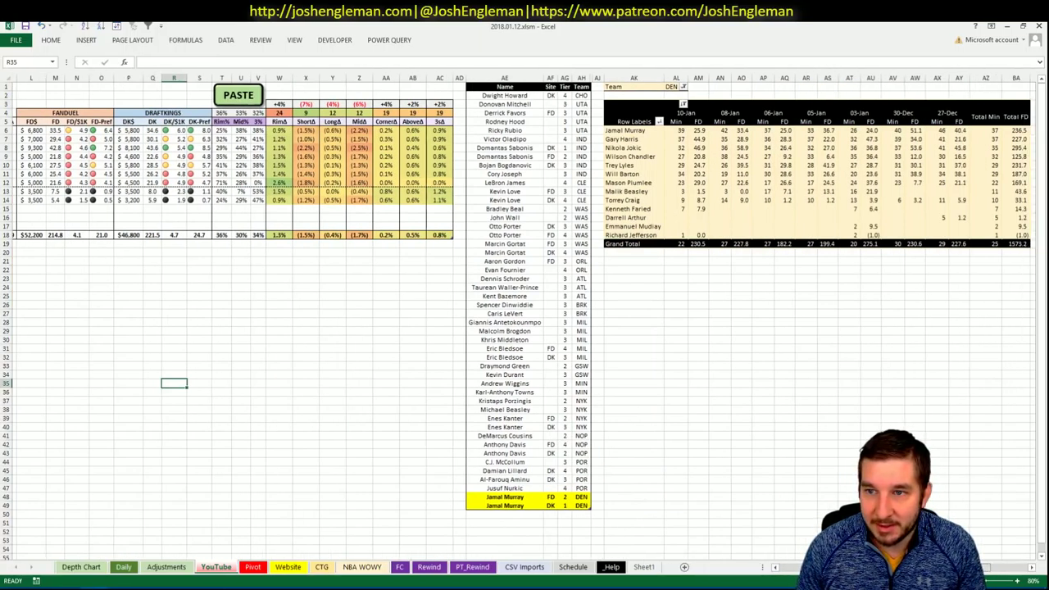
{"action": "scroll", "coordinate": [819, 508], "scroll_direction": "left", "scroll_amount": 4}
{"action": "left_click", "coordinate": [811, 514]}
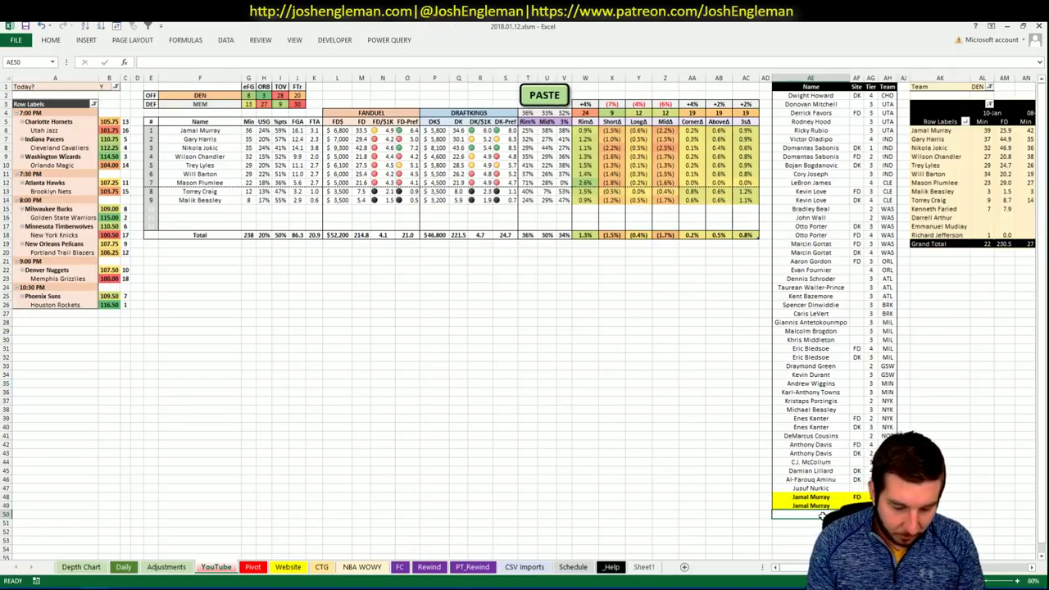
{"action": "type", "text": "Gary Harris"}
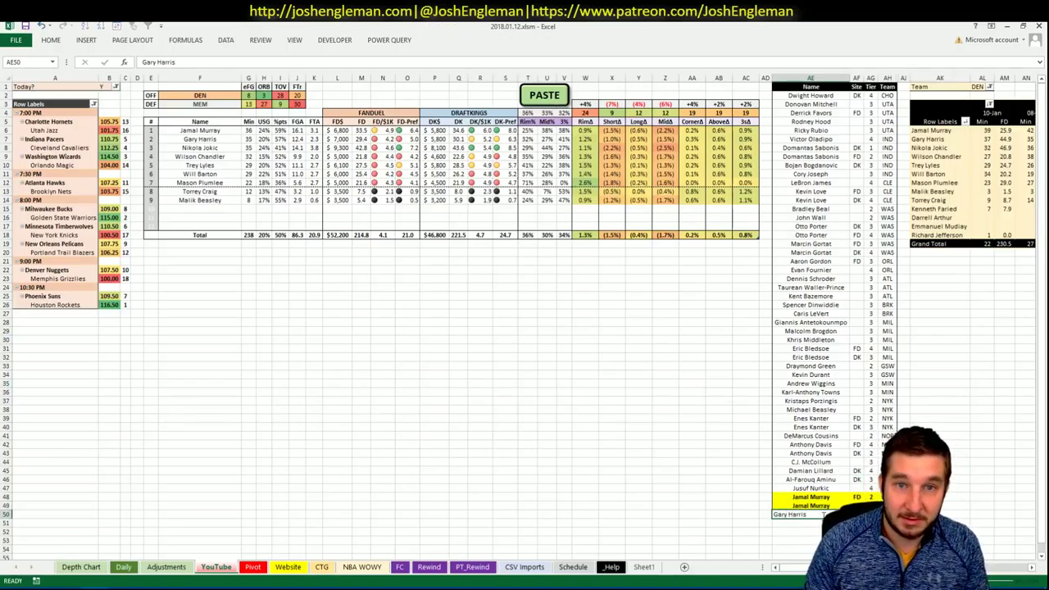
{"action": "key", "text": "Tab"}
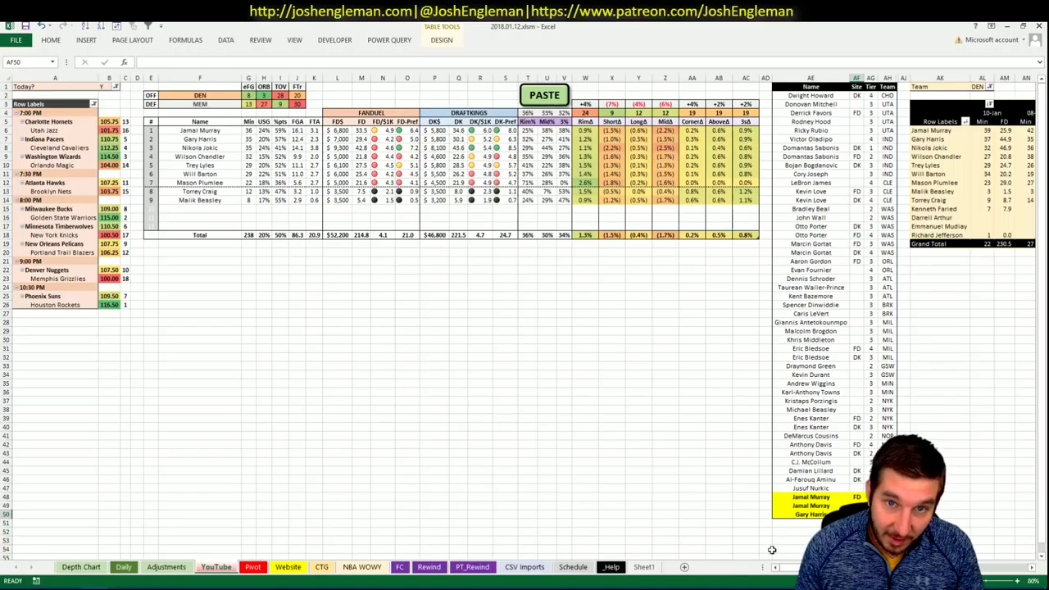
{"action": "scroll", "coordinate": [525, 318], "scroll_direction": "right", "scroll_amount": 7}
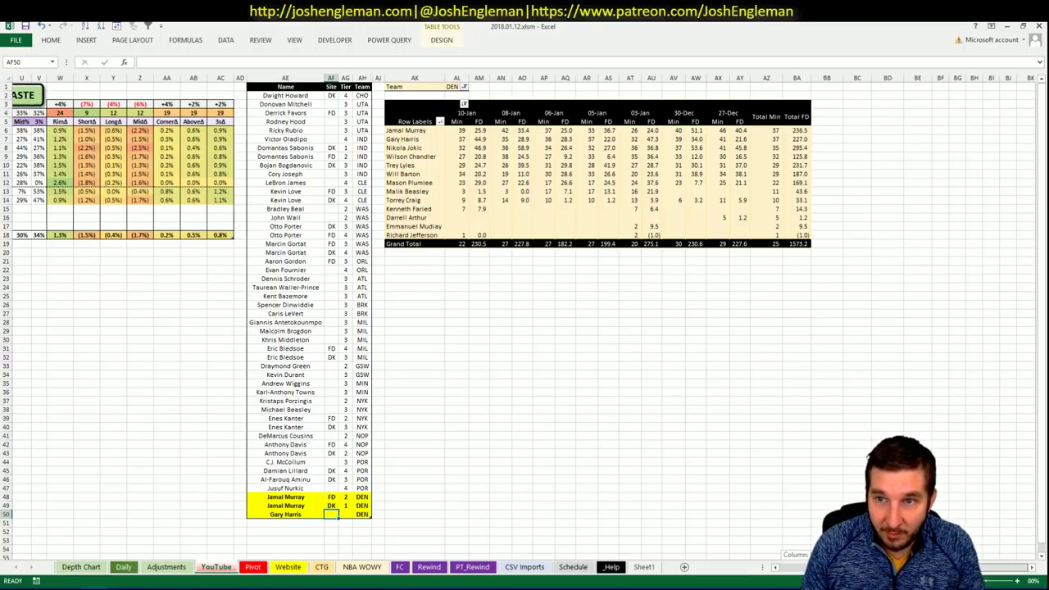
{"action": "scroll", "coordinate": [714, 546], "scroll_direction": "left", "scroll_amount": 5}
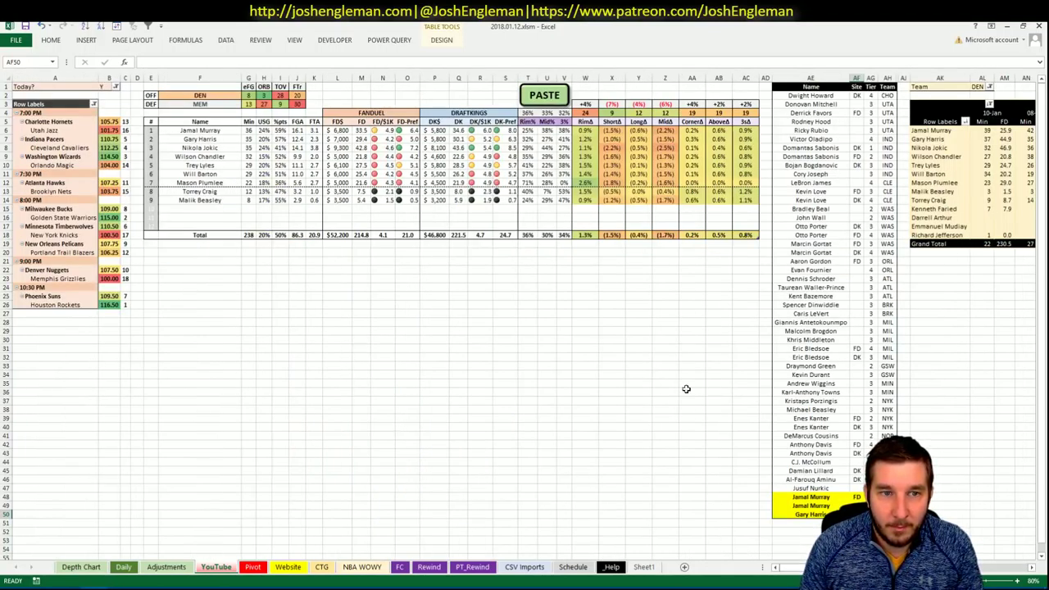
{"action": "key", "text": "Right"}
{"action": "key", "text": "Right"}
{"action": "key", "text": "Right"}
{"action": "key", "text": "Right"}
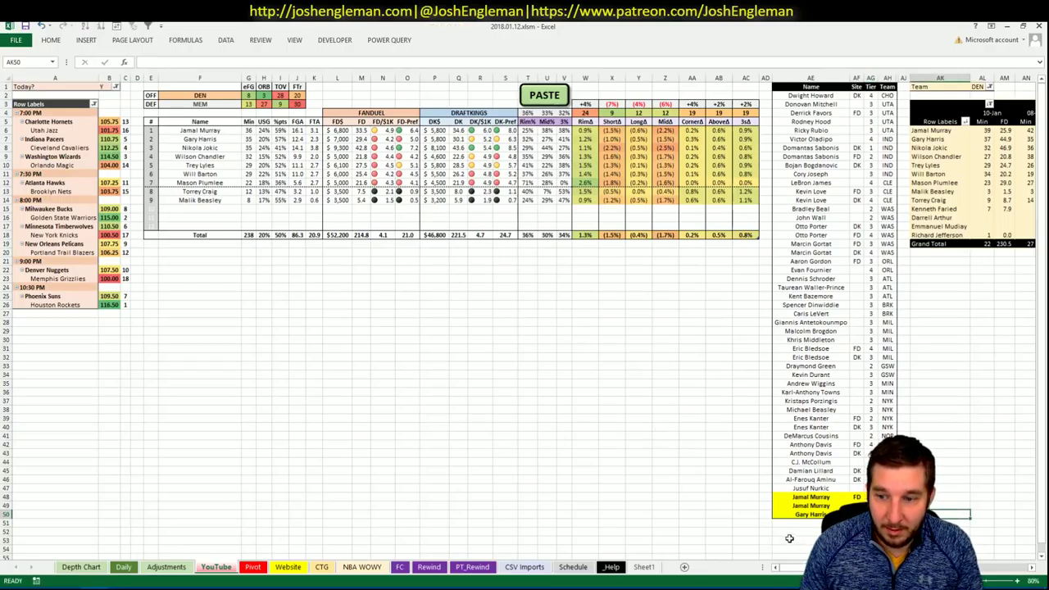
Add Nikola Jokic in AE51 as a FanDuel tier 3 pick
{"action": "left_click", "coordinate": [814, 522]}
{"action": "type", "text": "Nikola Jokic"}
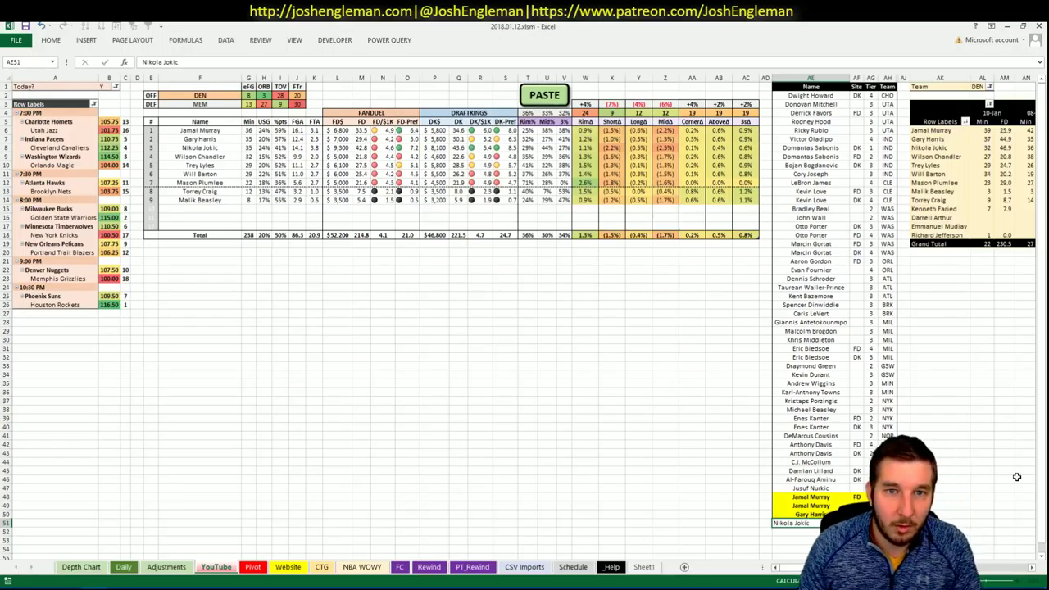
{"action": "key", "text": "Tab"}
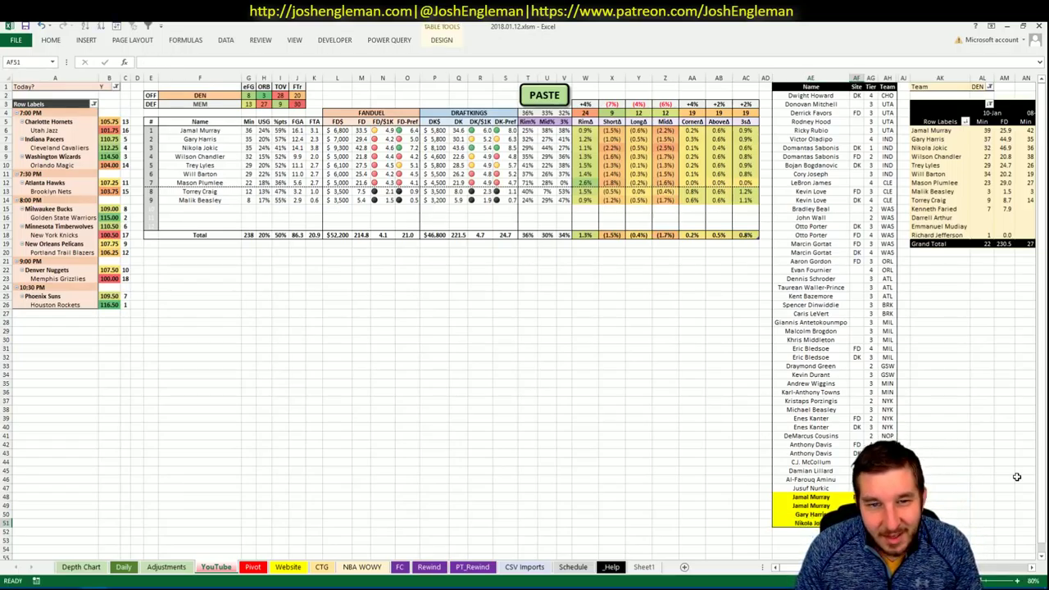
{"action": "type", "text": "FD"}
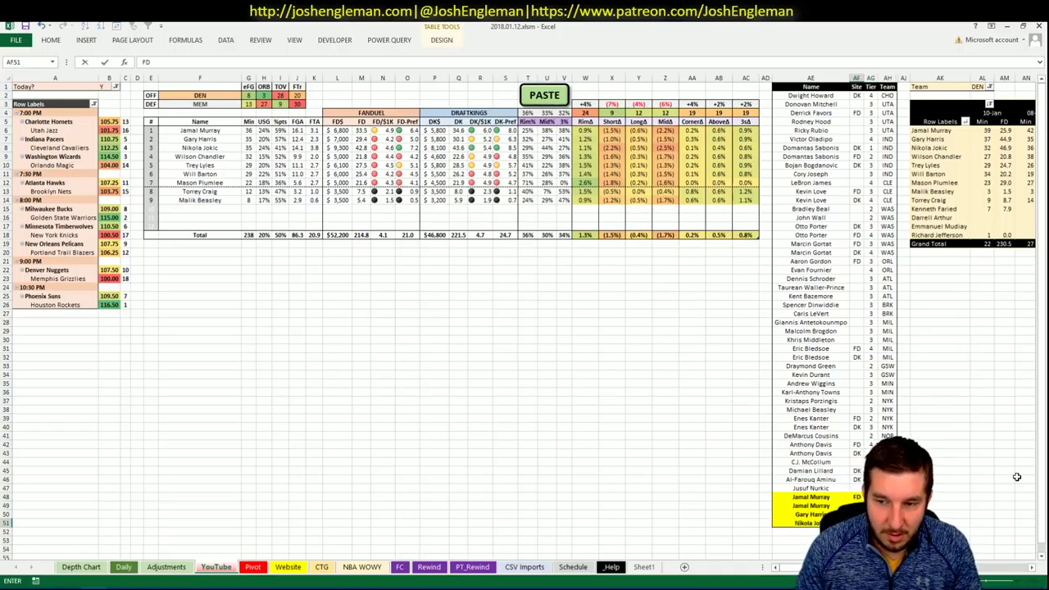
{"action": "key", "text": "ctrl+Return"}
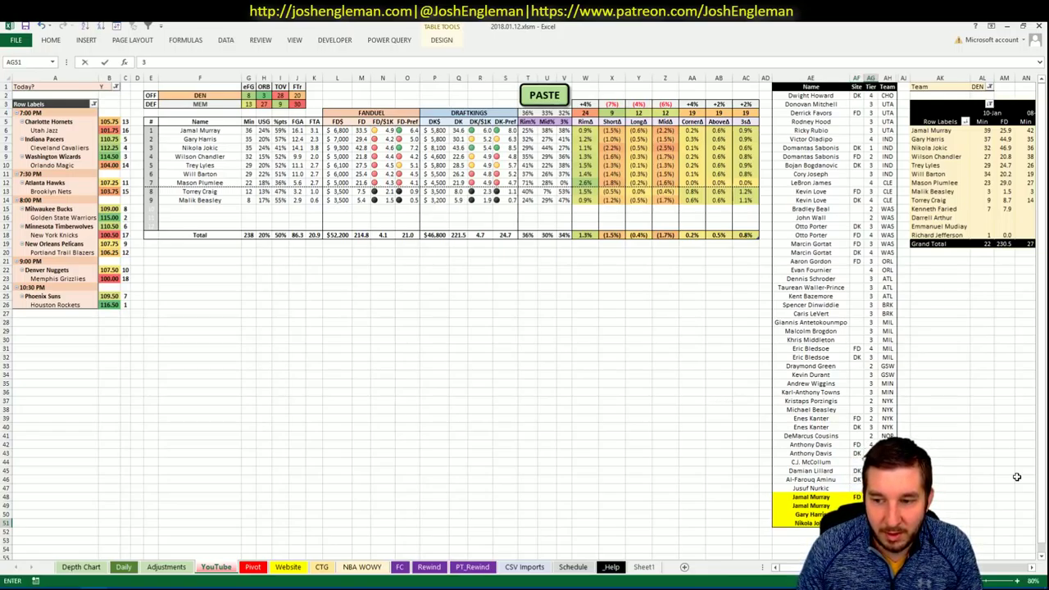
{"action": "key", "text": "Return"}
{"action": "key", "text": "Left"}
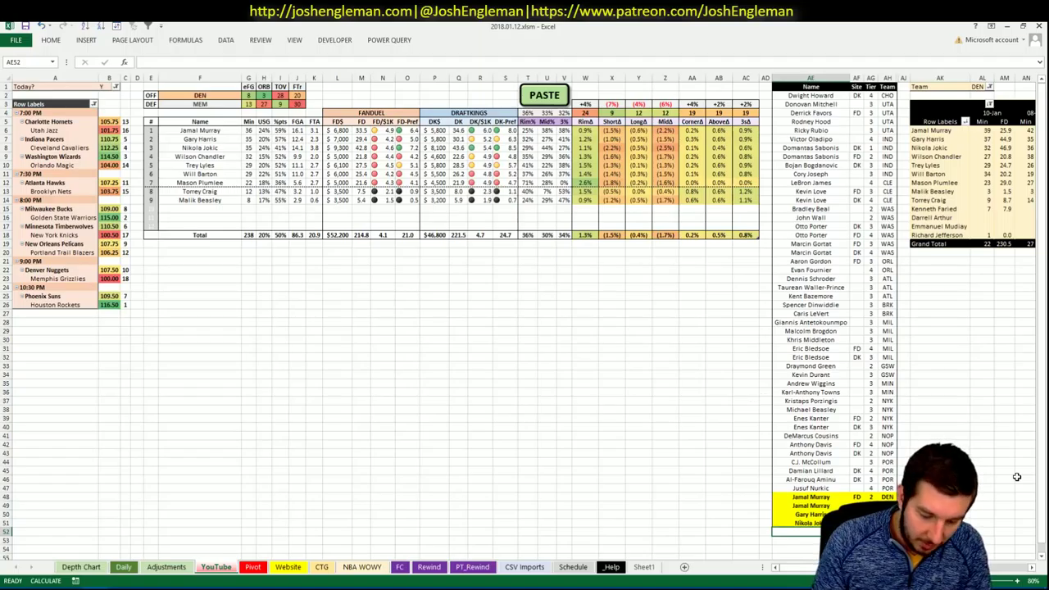
Add a second Nikola Jokic row in AE52 with tier 1
{"action": "type", "text": "Nikola Jokic"}
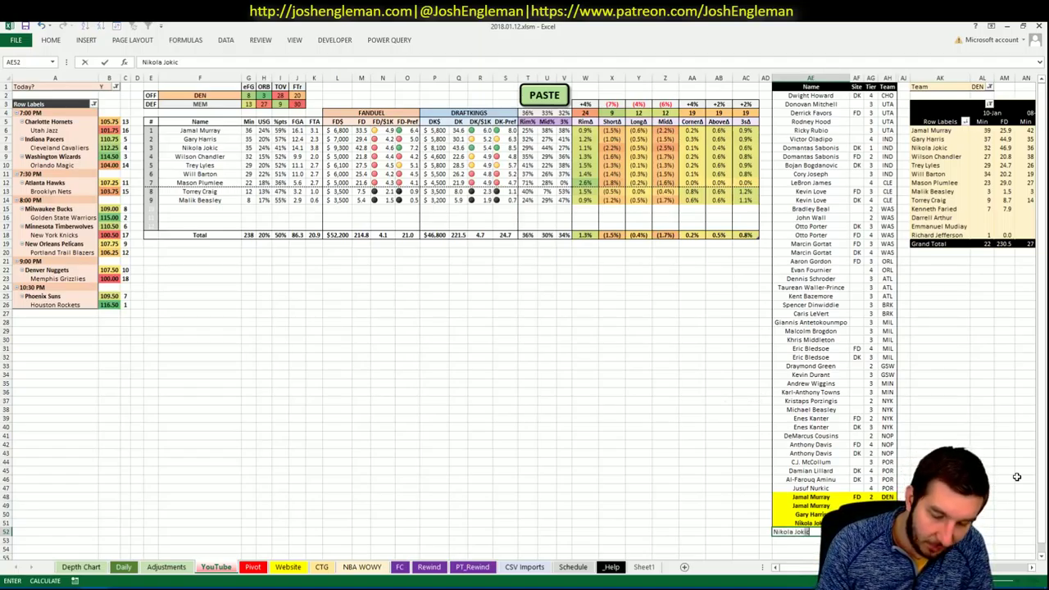
{"action": "key", "text": "ctrl+Return"}
{"action": "key", "text": "Return"}
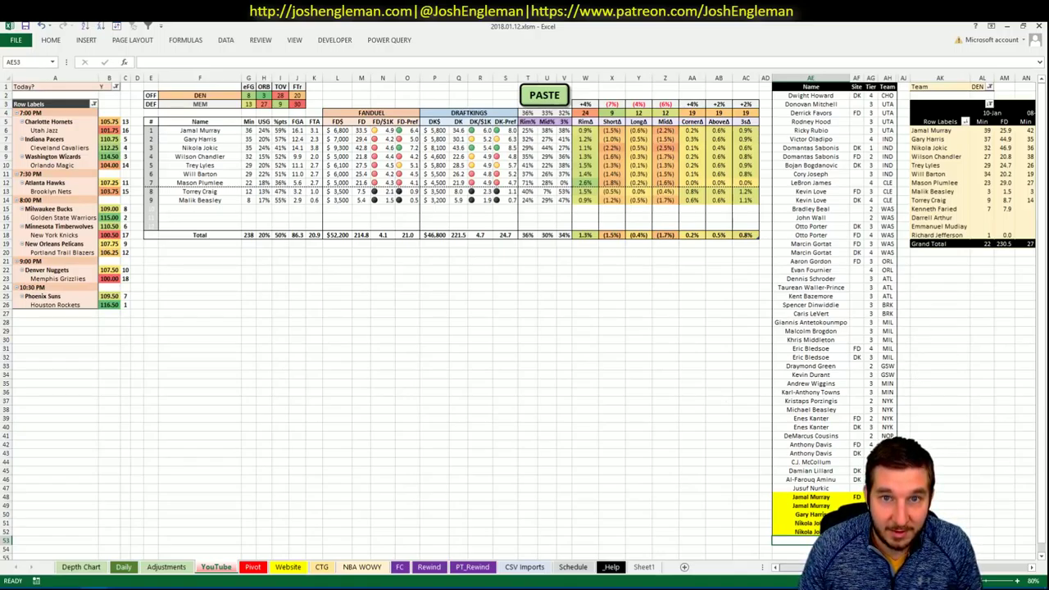
{"action": "scroll", "coordinate": [524, 320], "scroll_direction": "right", "scroll_amount": 6}
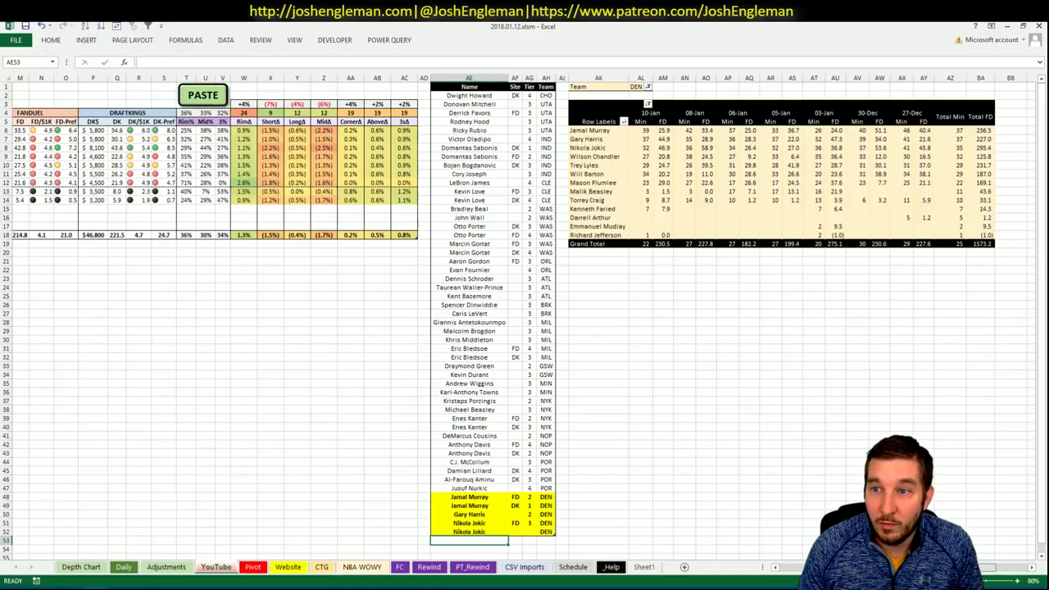
{"action": "scroll", "coordinate": [735, 544], "scroll_direction": "left", "scroll_amount": 6}
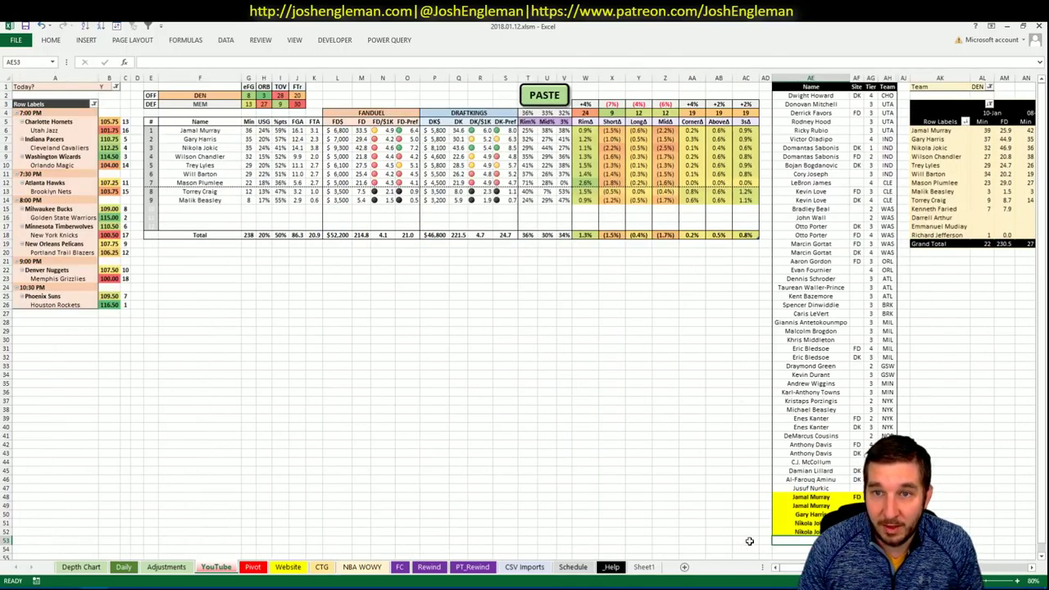
{"action": "left_click", "coordinate": [856, 532]}
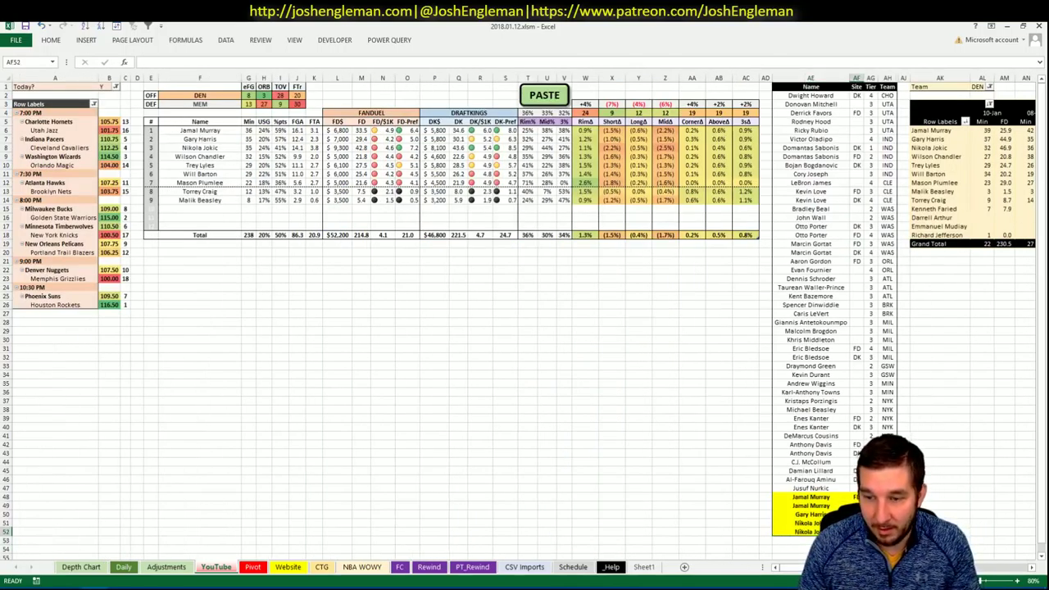
{"action": "type", "text": "1"}
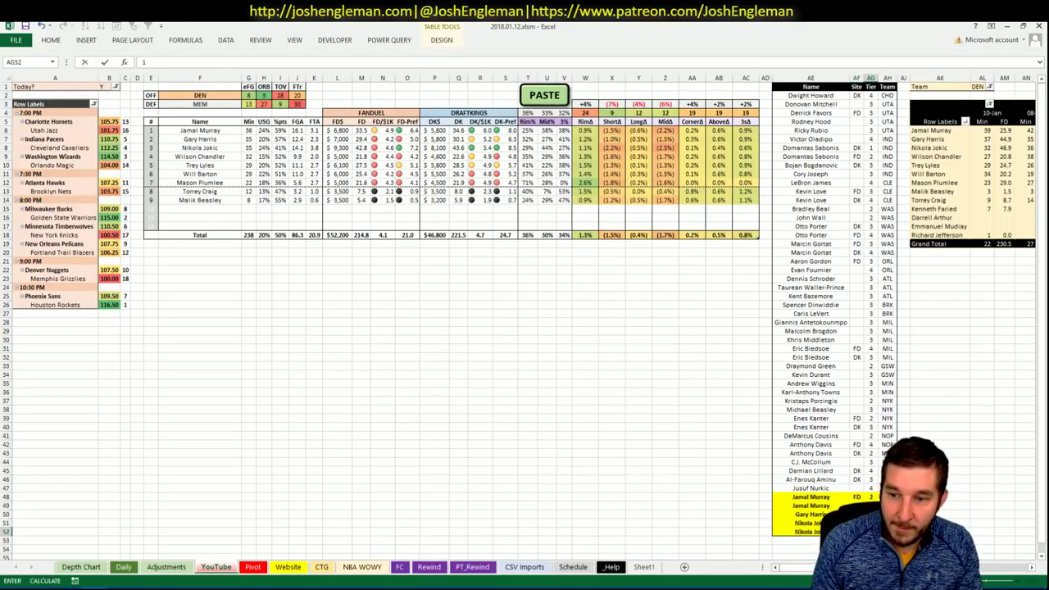
{"action": "key", "text": "Return"}
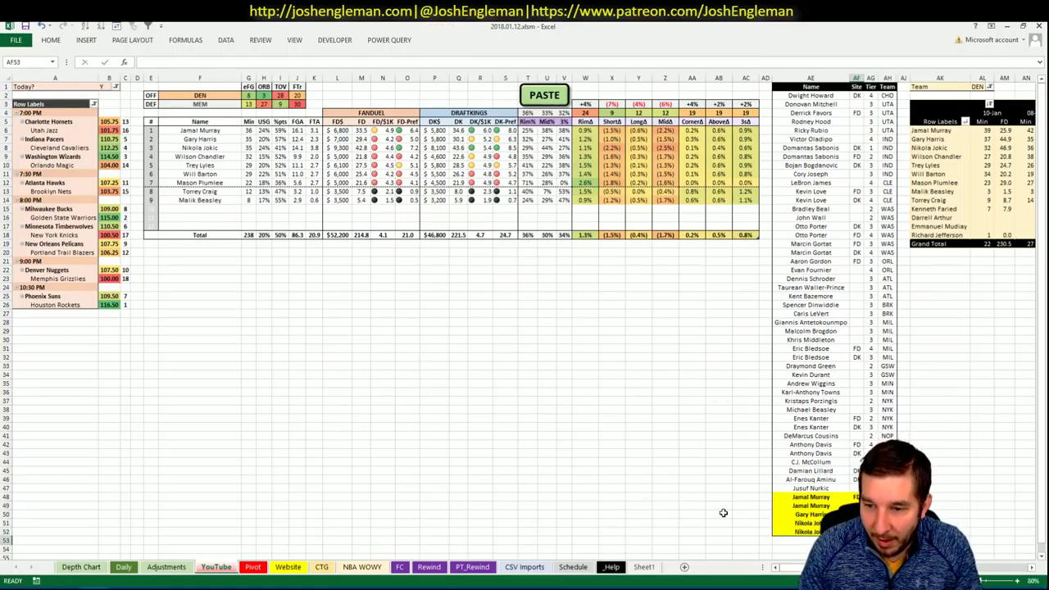
{"action": "key", "text": "alt+Tab"}
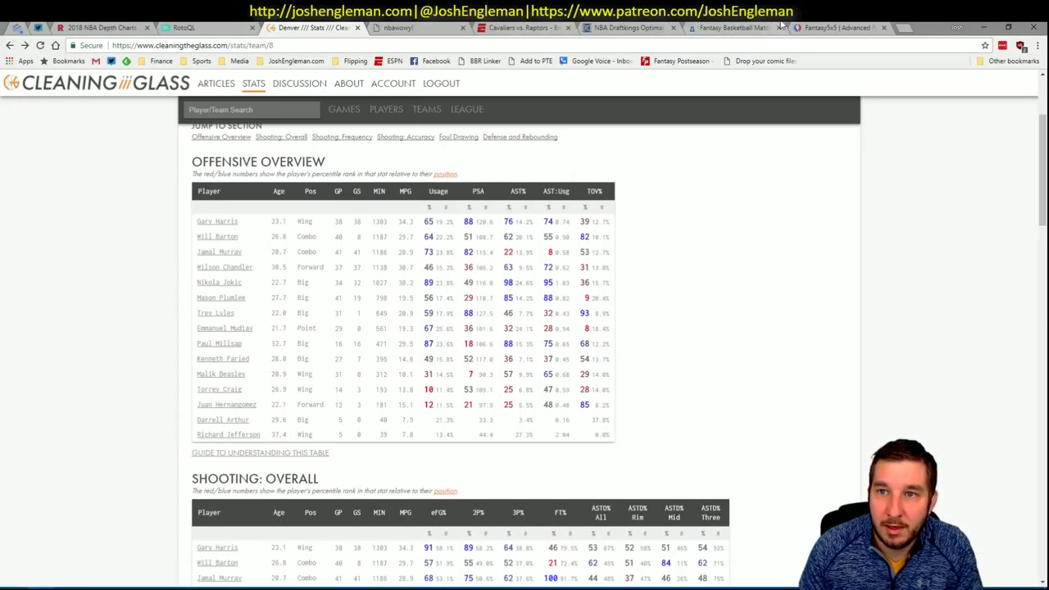
Check Fantasy5x5's correlation boosts, then Jamal Murray's teammate correlations in FantasyLabs' Grizzlies @ Nuggets matchup
{"action": "left_click", "coordinate": [836, 27]}
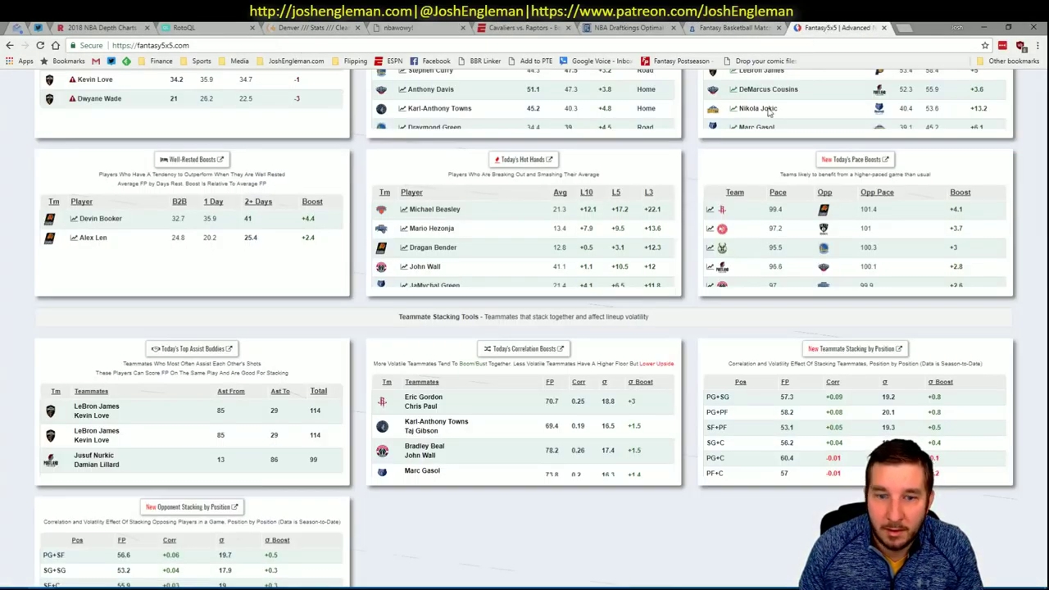
{"action": "left_click", "coordinate": [496, 351]}
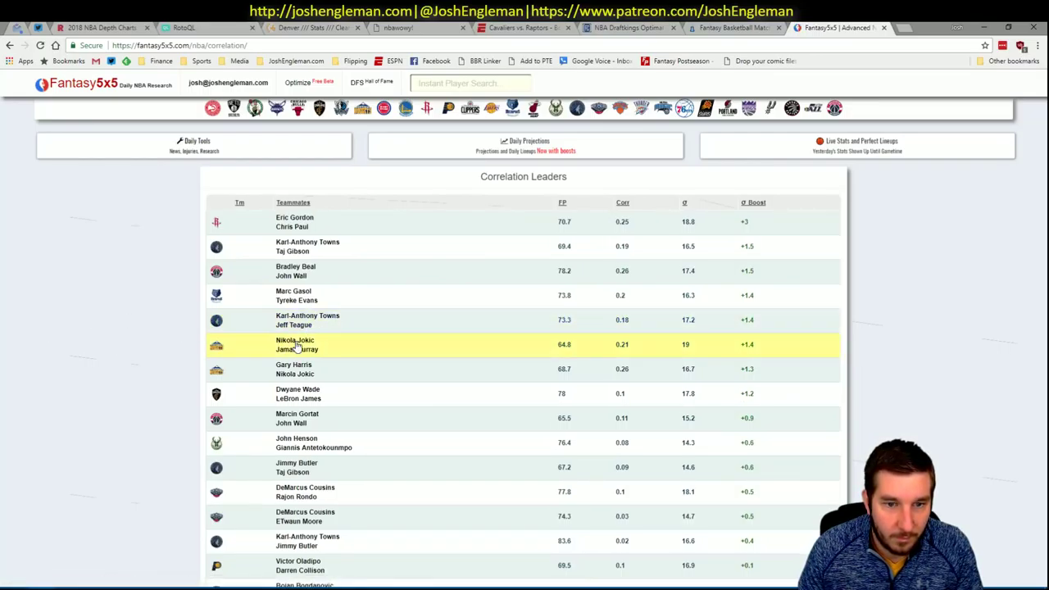
{"action": "left_click", "coordinate": [729, 27]}
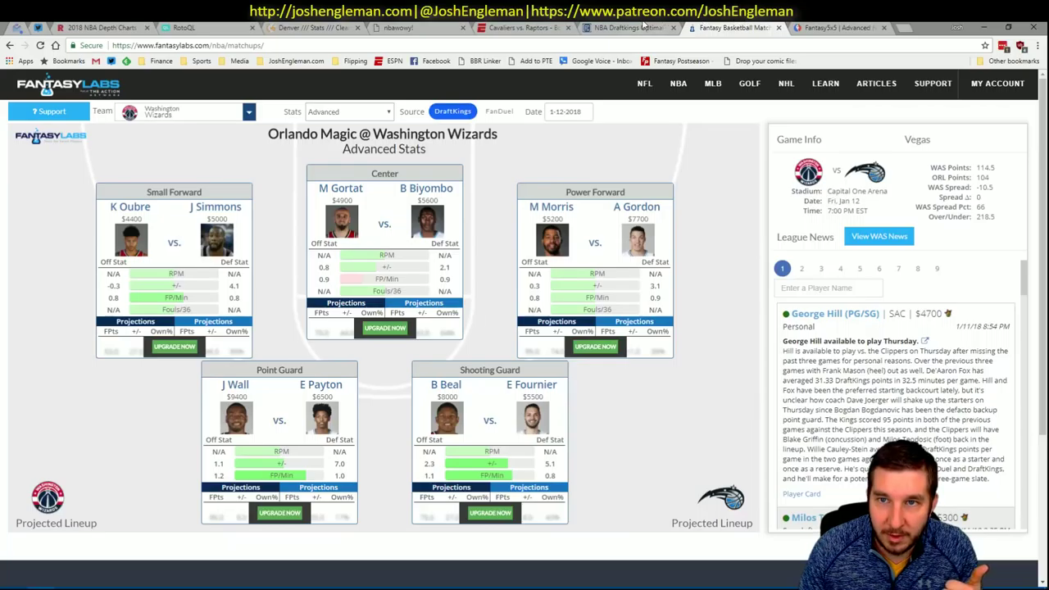
{"action": "left_click", "coordinate": [234, 117]}
{"action": "scroll", "coordinate": [197, 164], "scroll_direction": "up", "scroll_amount": 3}
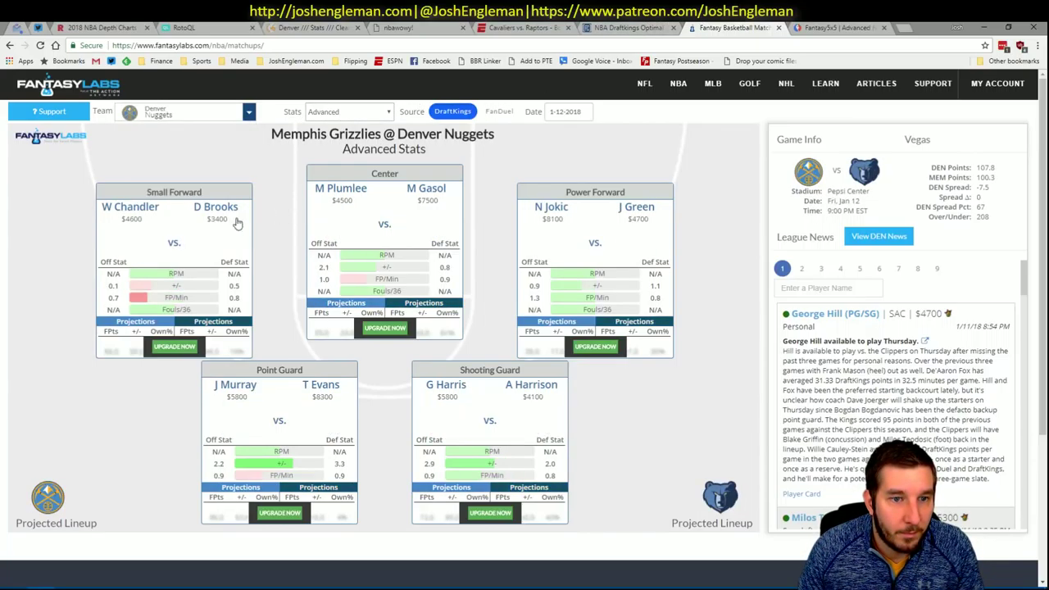
{"action": "left_click", "coordinate": [250, 393]}
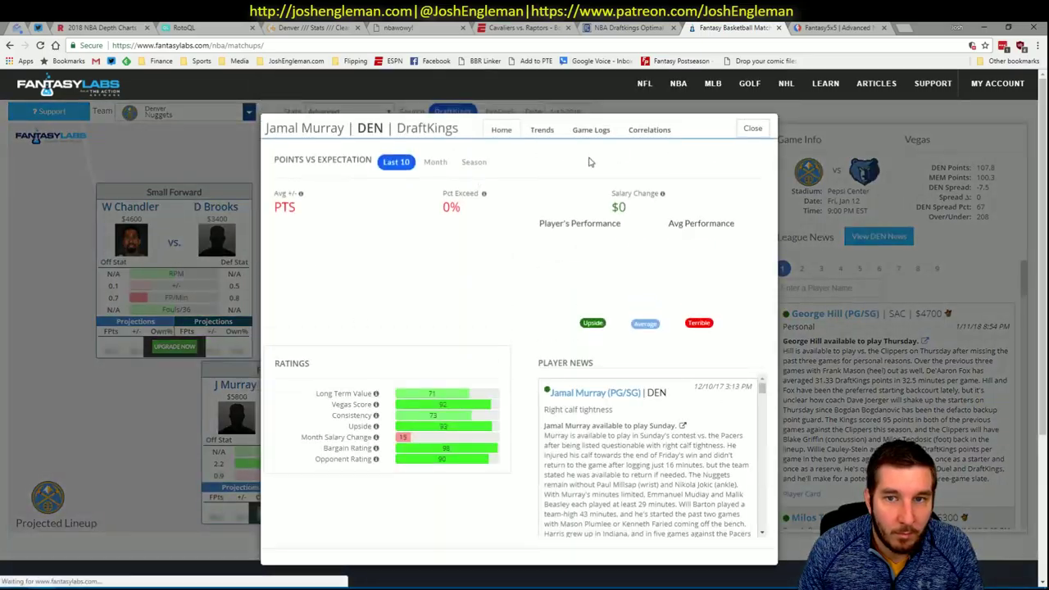
{"action": "left_click", "coordinate": [662, 129]}
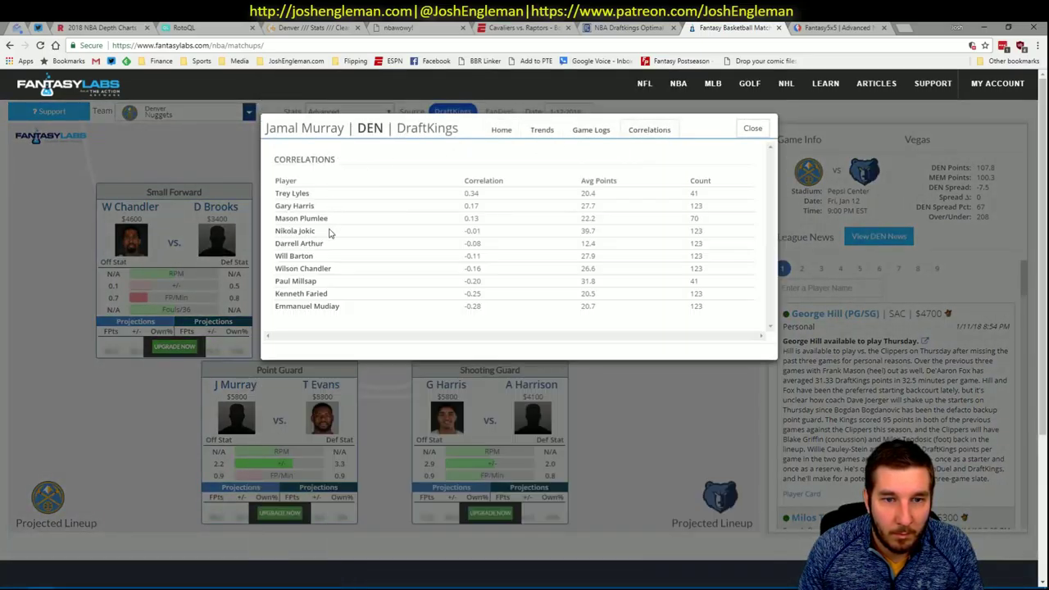
{"action": "left_click", "coordinate": [757, 128]}
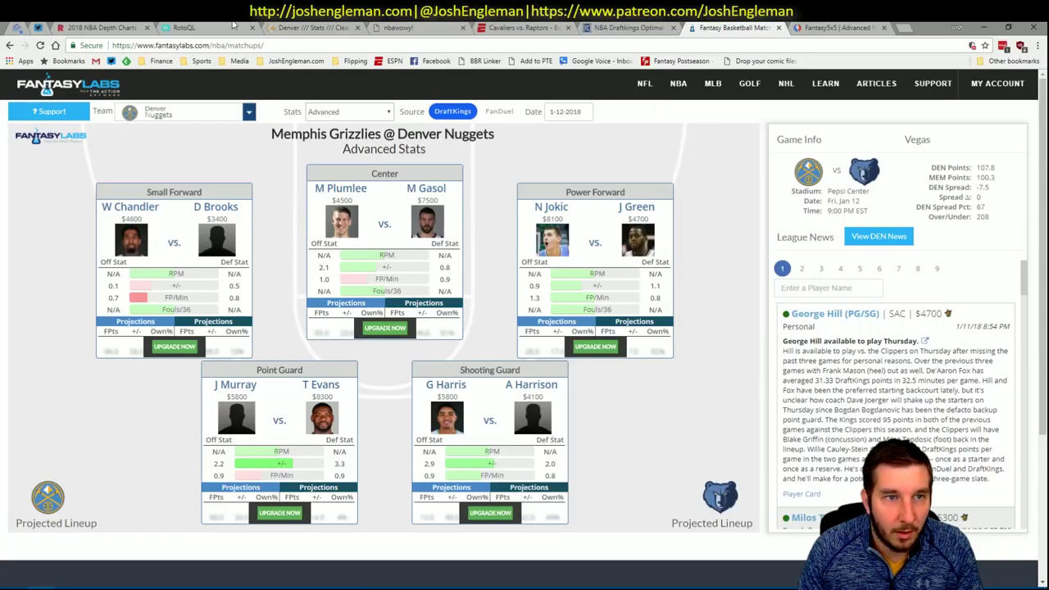
{"action": "left_click", "coordinate": [129, 27]}
{"action": "key", "text": "alt+Tab"}
{"action": "left_click", "coordinate": [406, 304]}
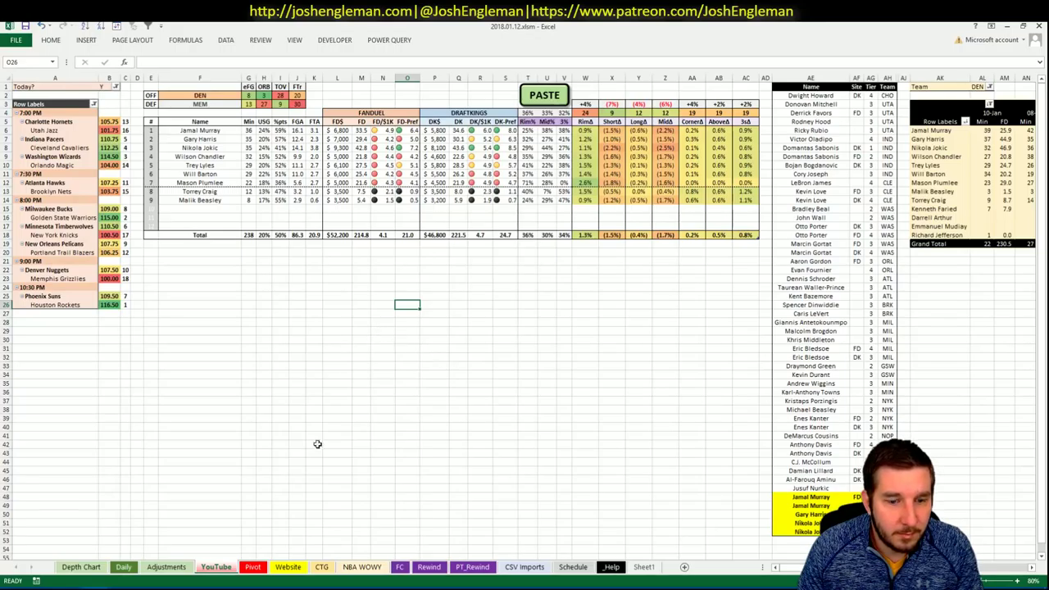
{"action": "key", "text": "alt+Tab"}
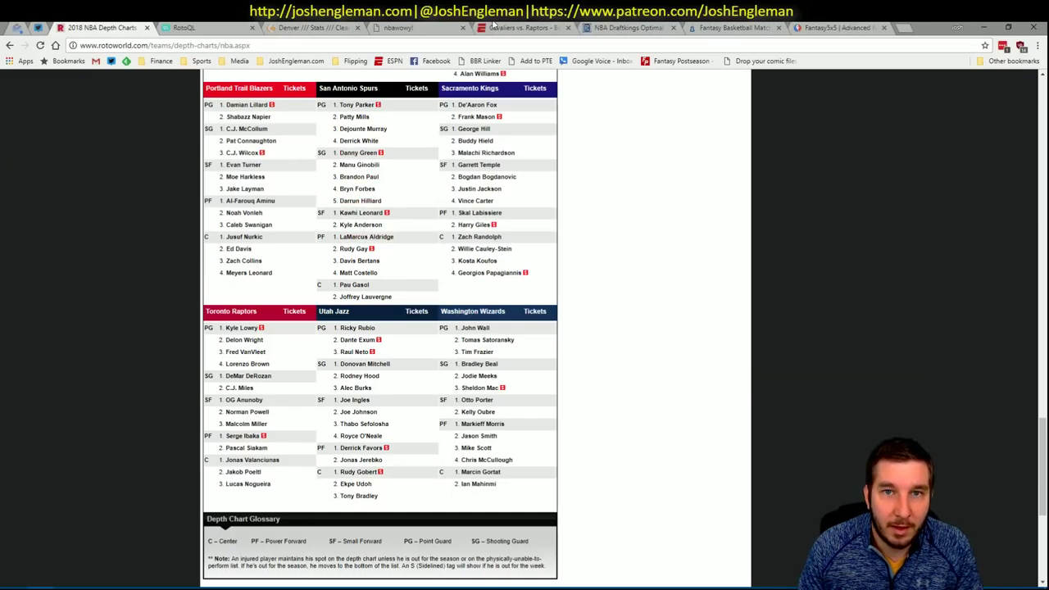
{"action": "key", "text": "alt+Tab"}
{"action": "key", "text": "alt+Tab"}
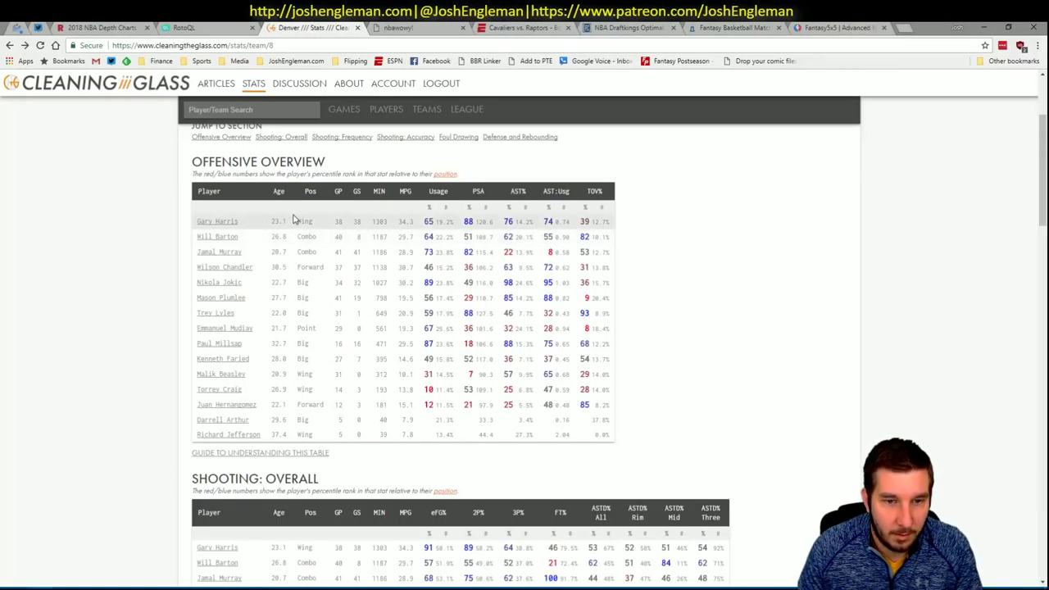
{"action": "scroll", "coordinate": [678, 225], "scroll_direction": "down", "scroll_amount": 20}
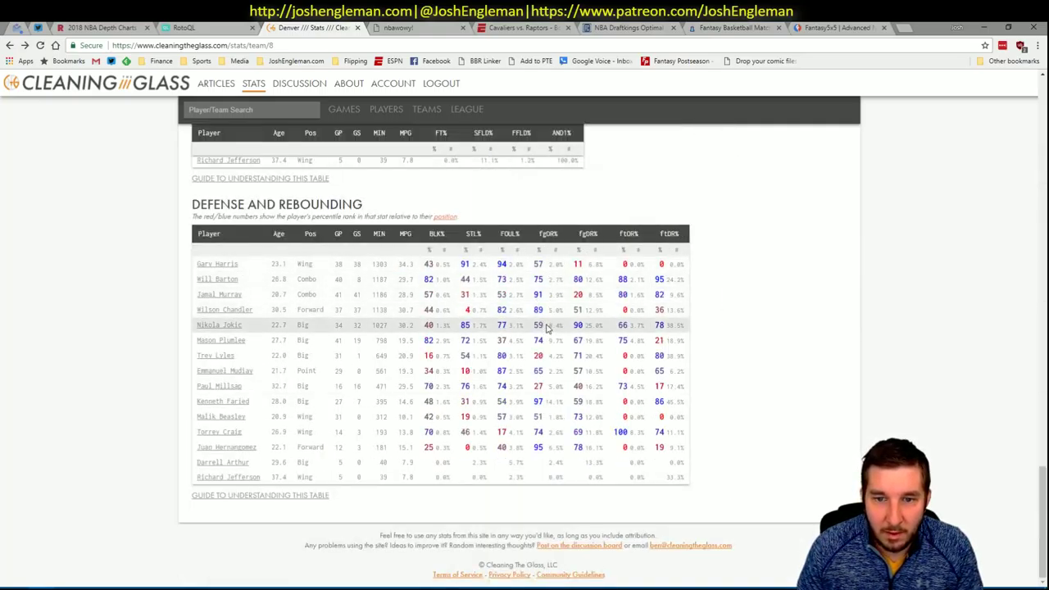
{"action": "key", "text": "alt+Tab"}
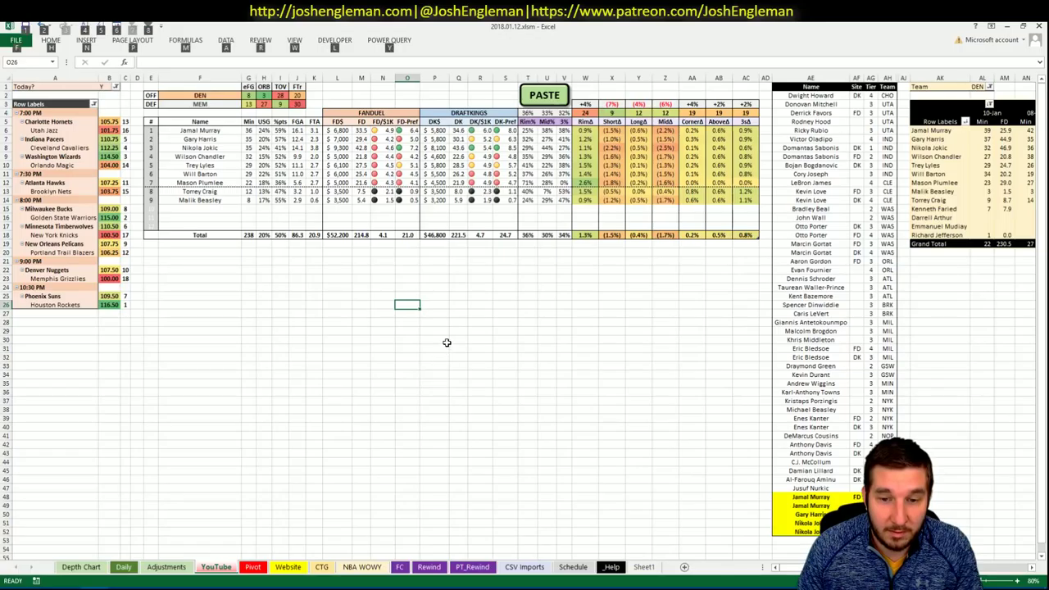
{"action": "key", "text": "alt+Tab"}
{"action": "scroll", "coordinate": [499, 336], "scroll_direction": "up", "scroll_amount": 8}
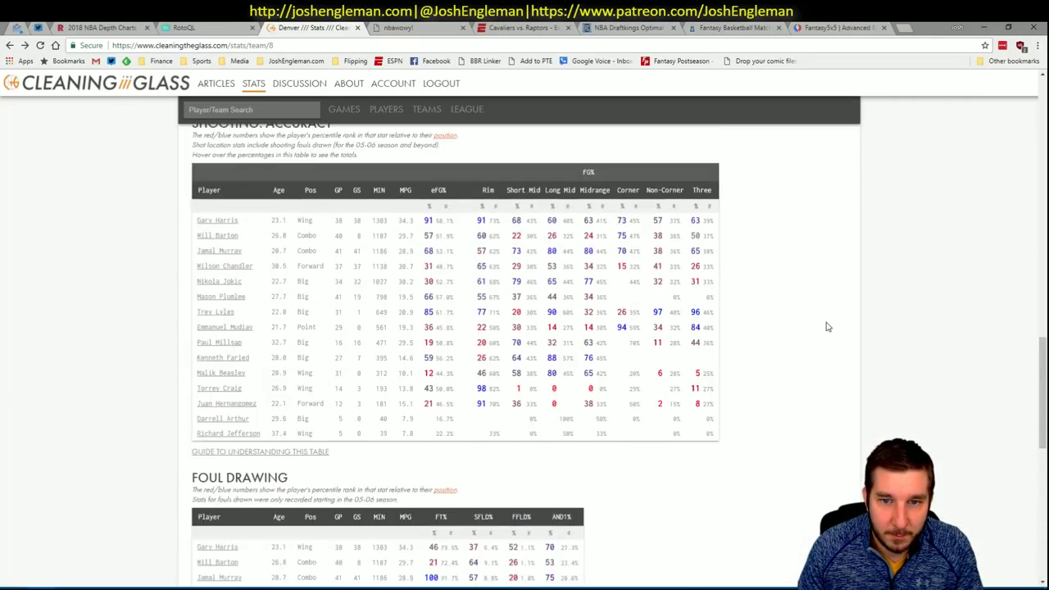
{"action": "scroll", "coordinate": [824, 328], "scroll_direction": "down", "scroll_amount": 8}
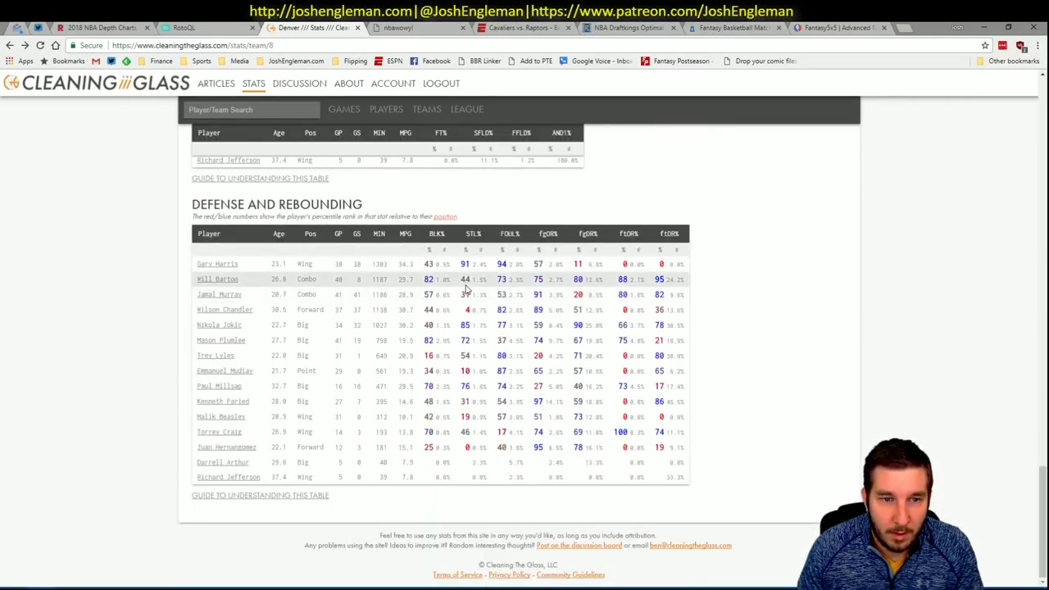
{"action": "key", "text": "alt+Tab"}
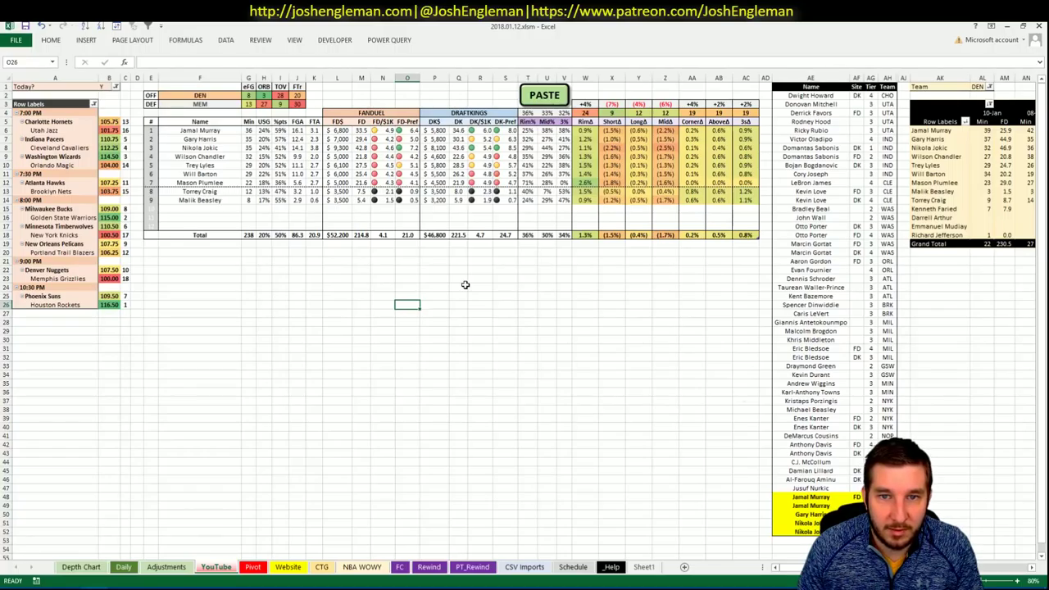
Add Wilson Chandler in AE53 as an FD tier 3 entry
{"action": "left_click", "coordinate": [948, 417]}
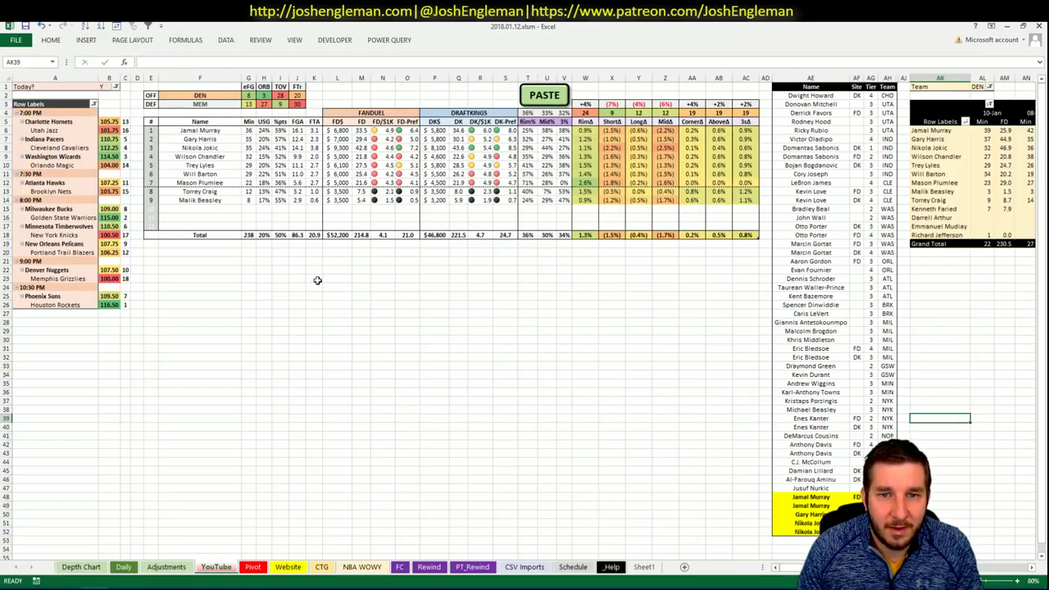
{"action": "left_click", "coordinate": [792, 543]}
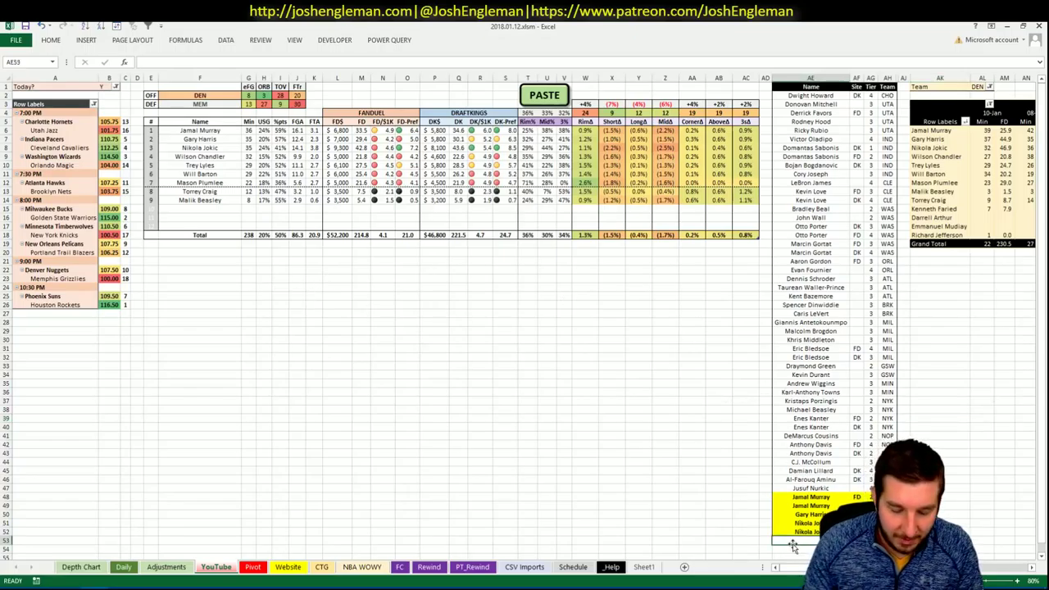
{"action": "type", "text": "Wilson Chandler"}
{"action": "key", "text": "Tab"}
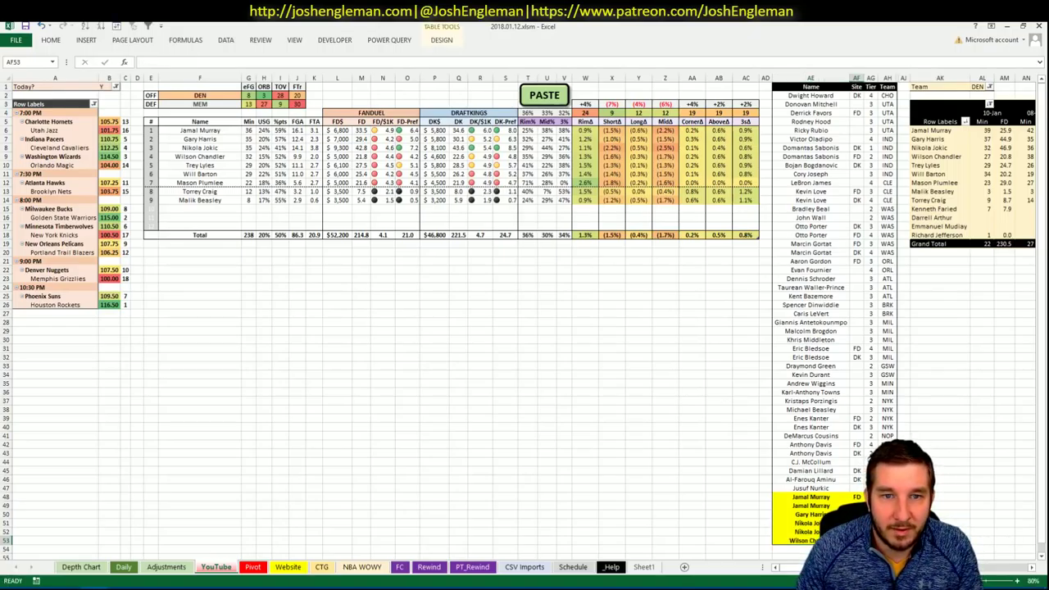
{"action": "type", "text": "FD"}
{"action": "key", "text": "Tab"}
{"action": "type", "text": "3"}
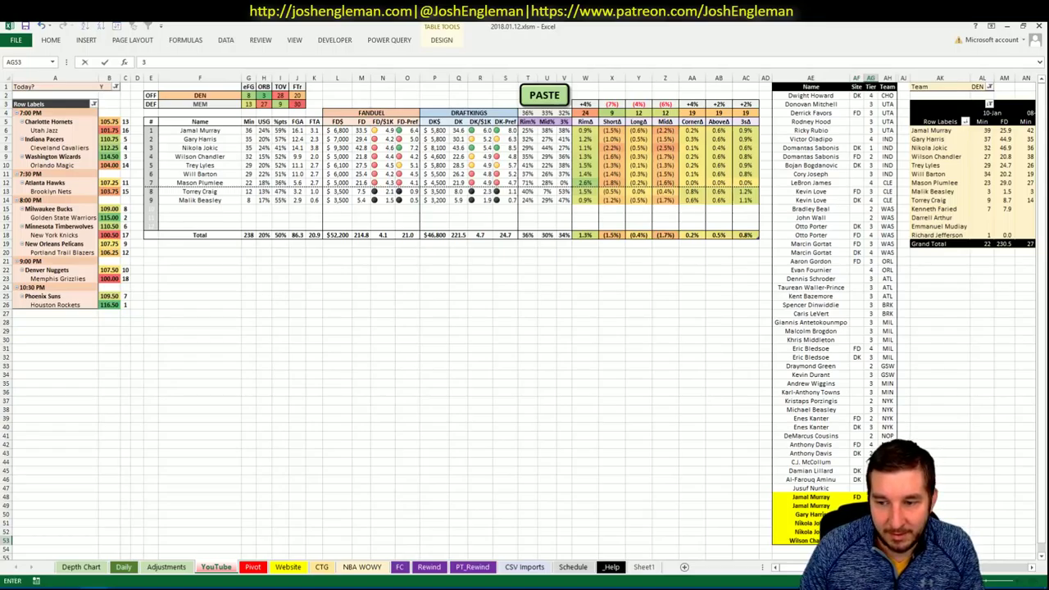
{"action": "key", "text": "Return"}
Add Trey Lyles in AE54 as a DK tier 3 entry
{"action": "left_click", "coordinate": [765, 548]}
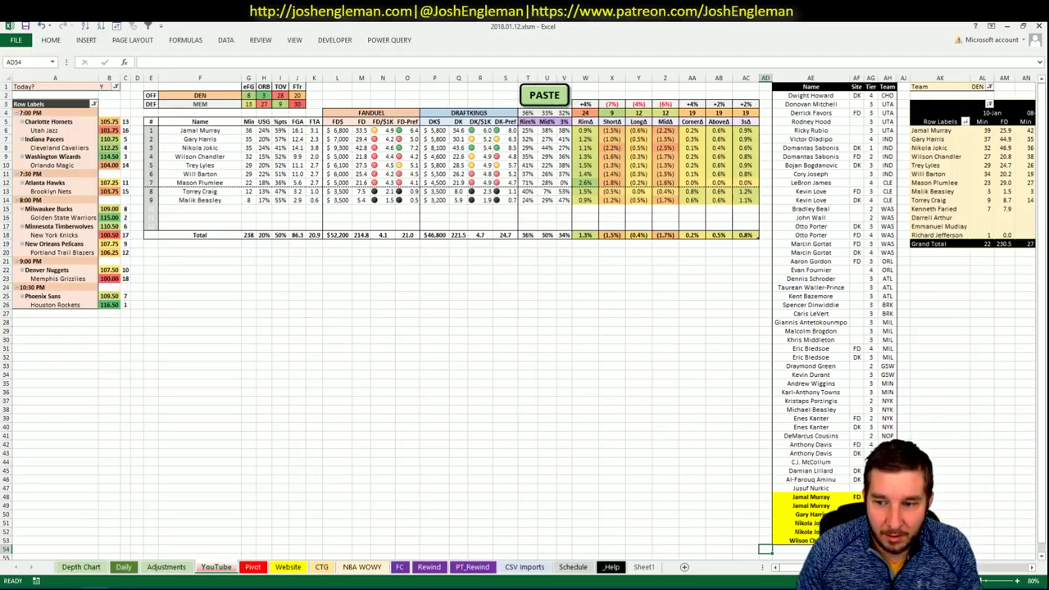
{"action": "scroll", "coordinate": [525, 328], "scroll_direction": "right", "scroll_amount": 5}
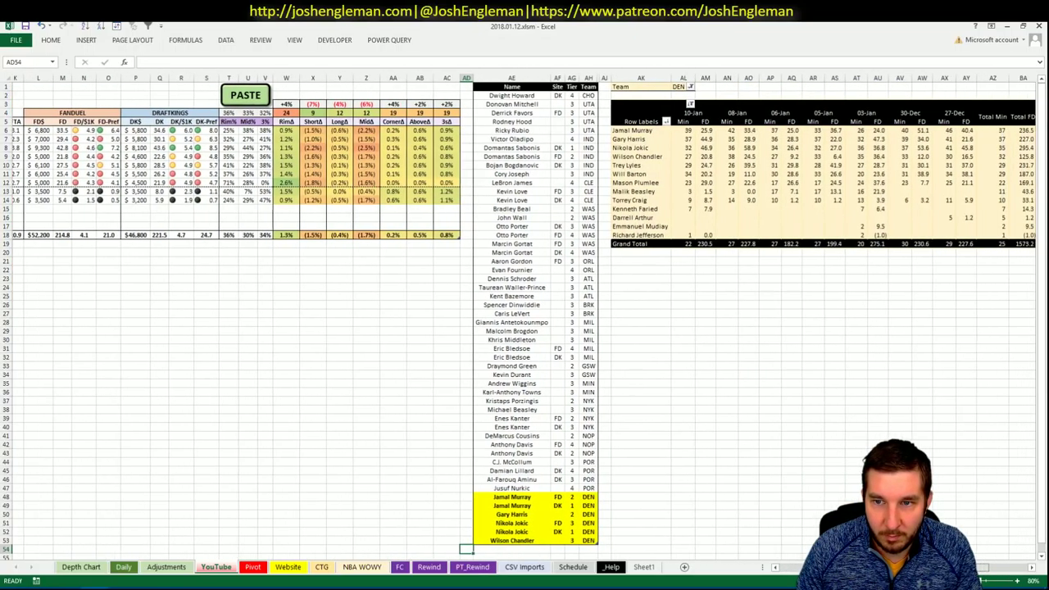
{"action": "scroll", "coordinate": [978, 564], "scroll_direction": "right", "scroll_amount": 2}
{"action": "scroll", "coordinate": [978, 563], "scroll_direction": "left", "scroll_amount": 6}
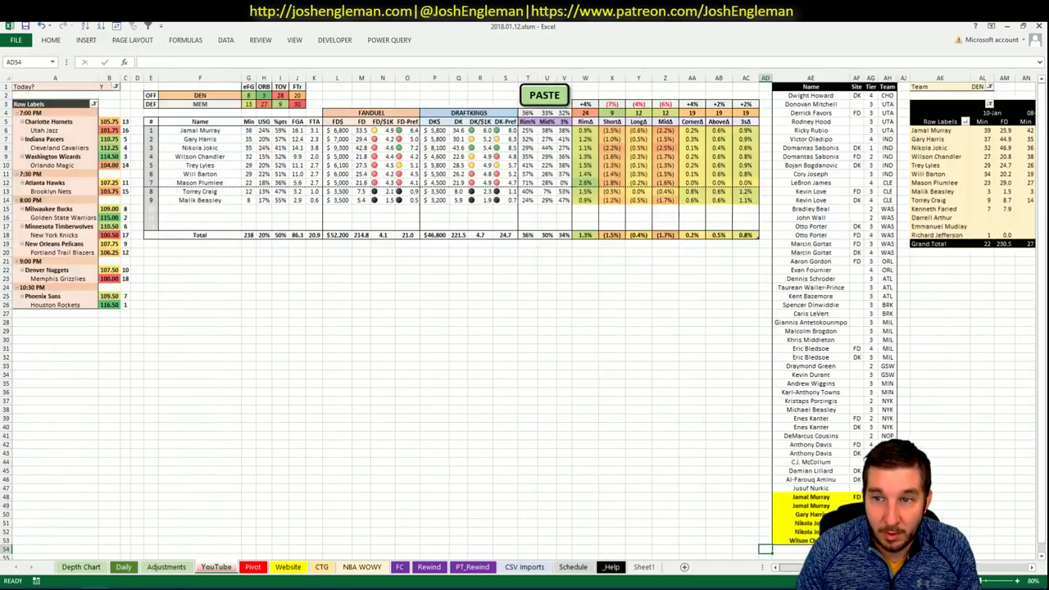
{"action": "left_click", "coordinate": [807, 549]}
{"action": "type", "text": "Trey Lyles"}
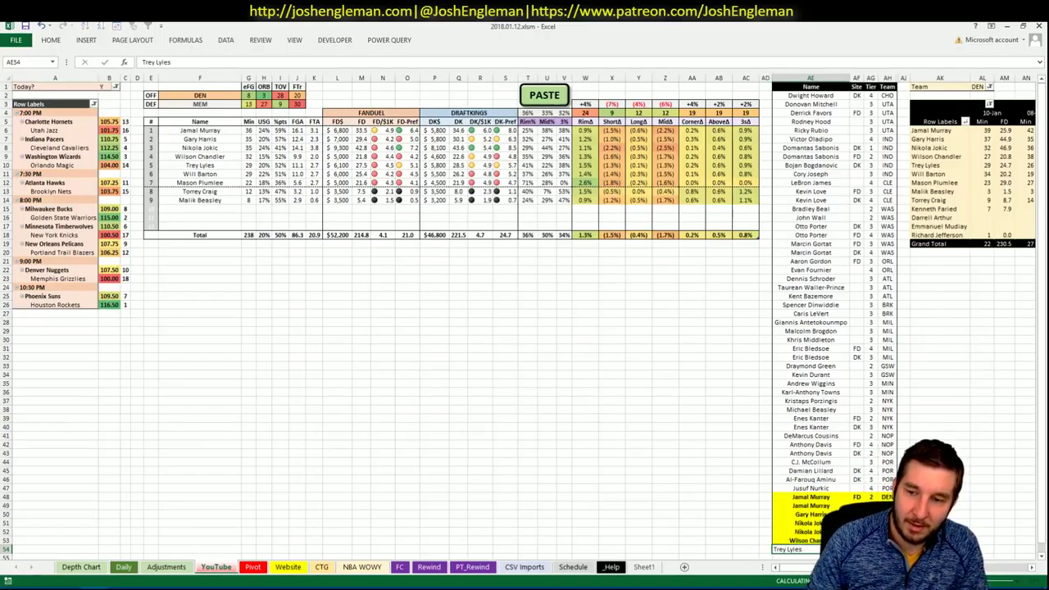
{"action": "key", "text": "Tab"}
{"action": "left_click", "coordinate": [856, 540]}
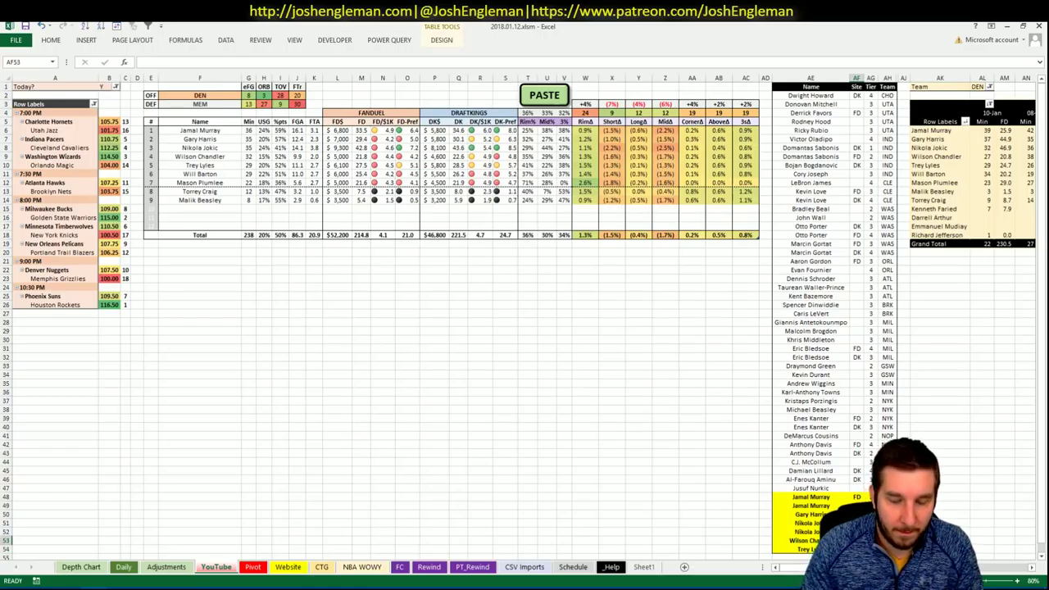
{"action": "type", "text": "DK"}
{"action": "key", "text": "Return"}
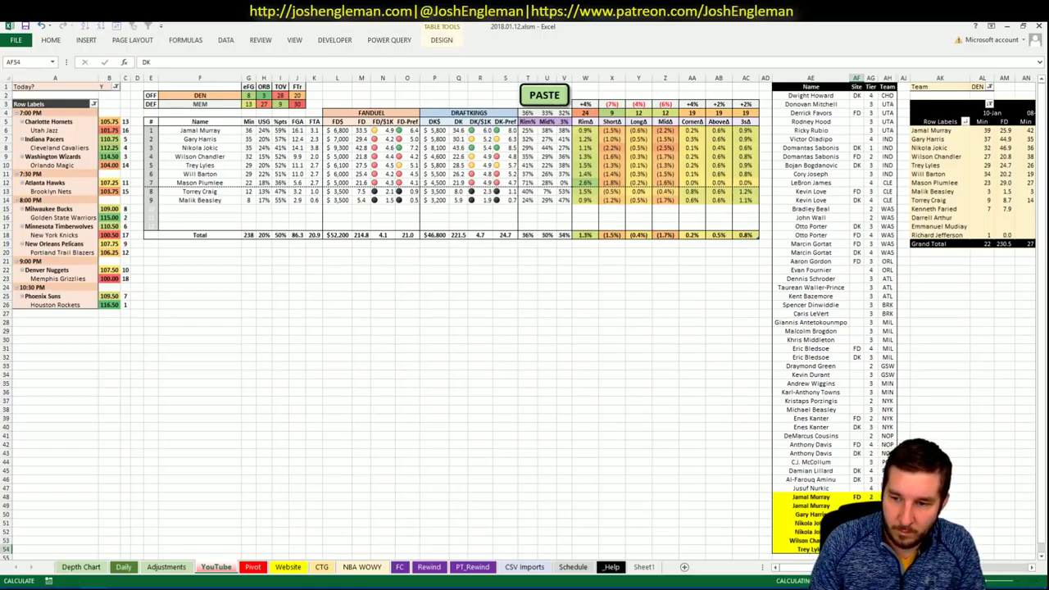
{"action": "key", "text": "Tab"}
{"action": "type", "text": "3"}
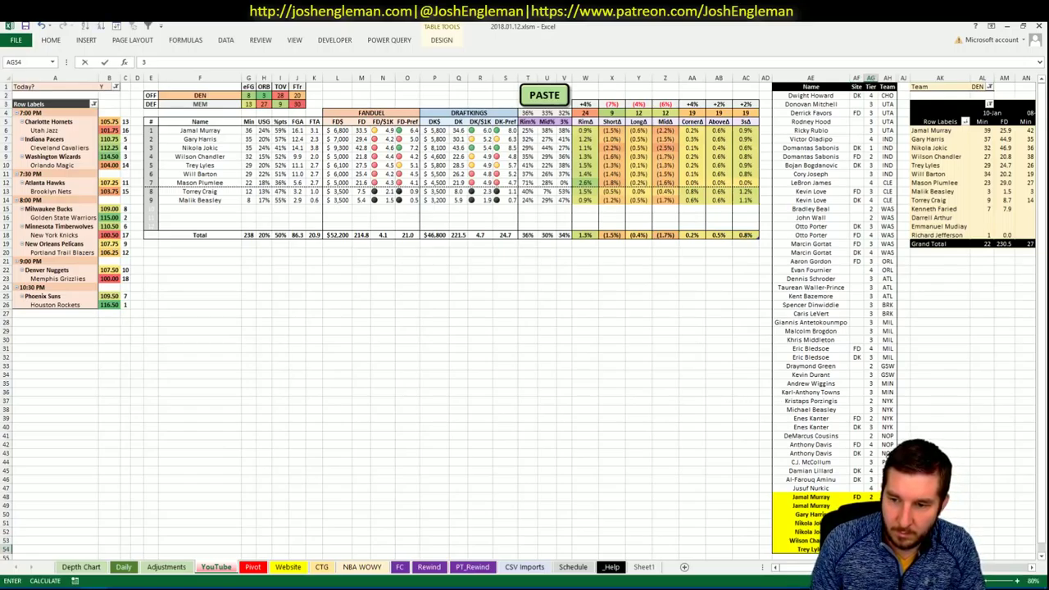
{"action": "key", "text": "Return"}
{"action": "key", "text": "alt+Tab"}
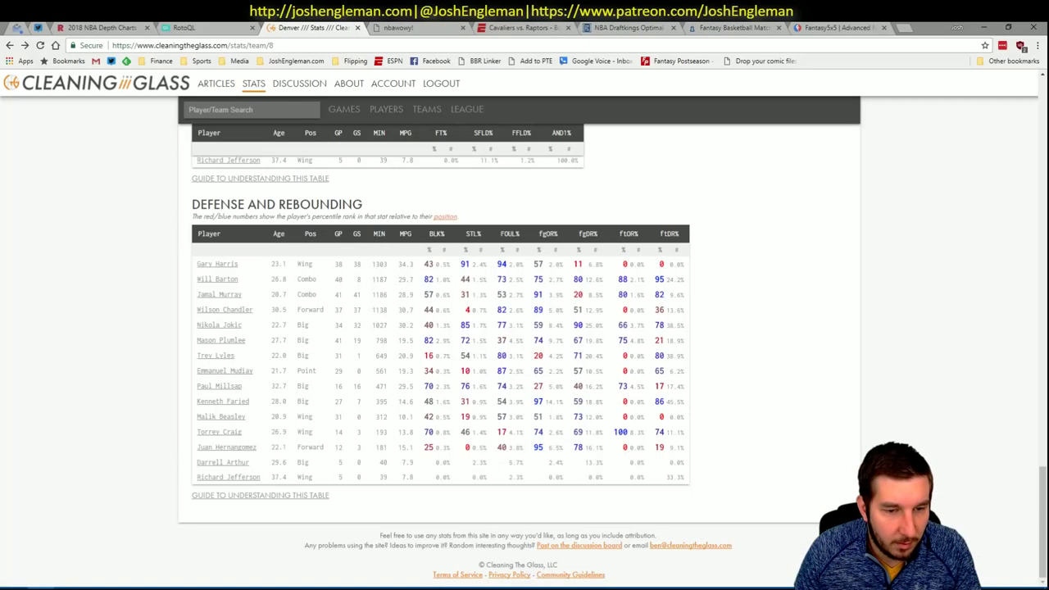
Search for ESPN RPM and open the NBA Real Plus-Minus 2017-18 page
{"action": "left_click", "coordinate": [906, 30]}
{"action": "type", "text": "e"}
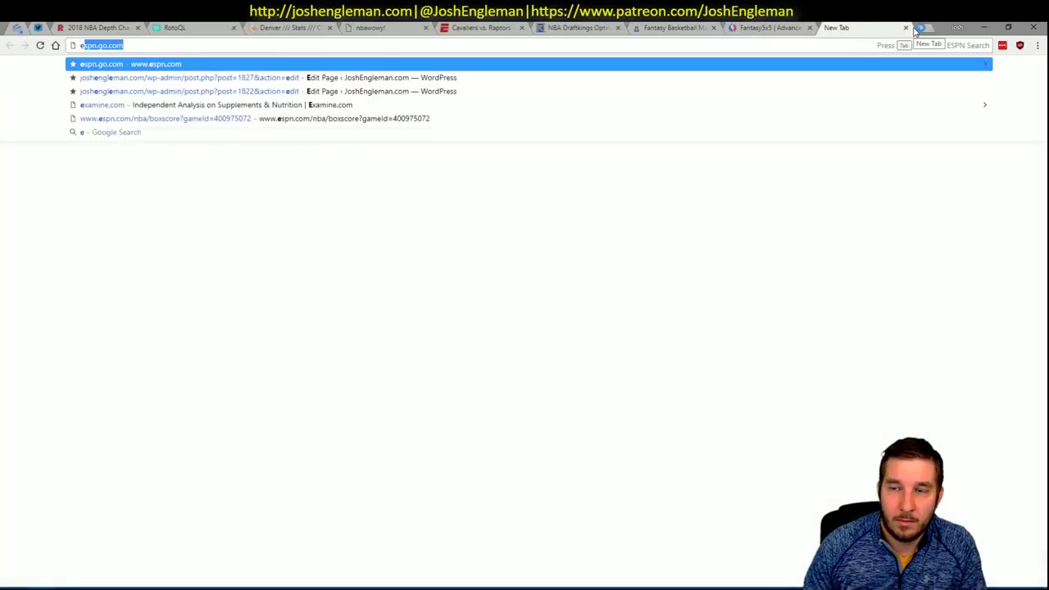
{"action": "type", "text": "spnm"}
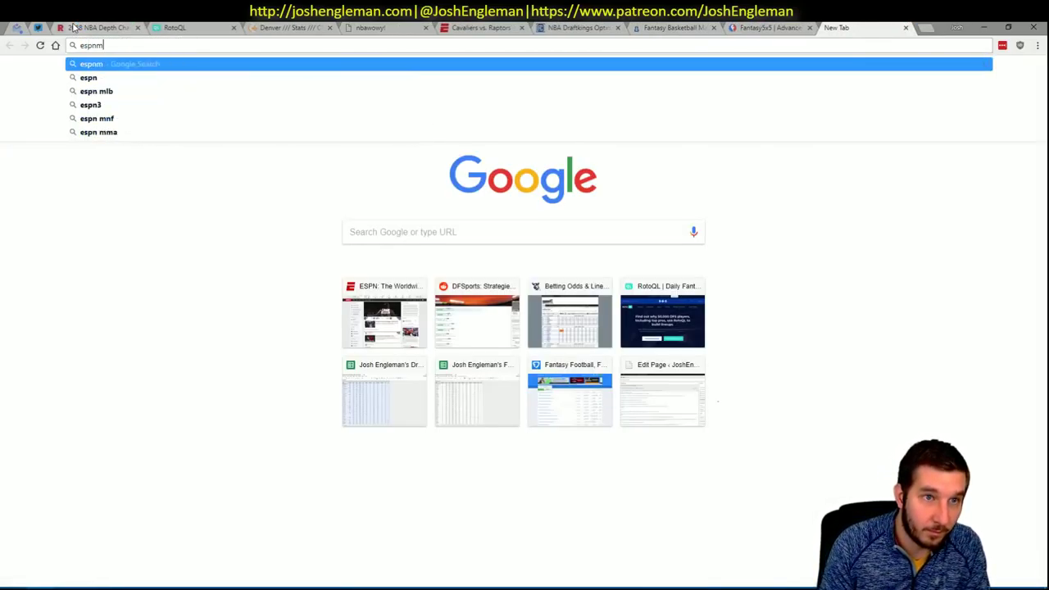
{"action": "key", "text": "BackSpace"}
{"action": "type", "text": "rpm"}
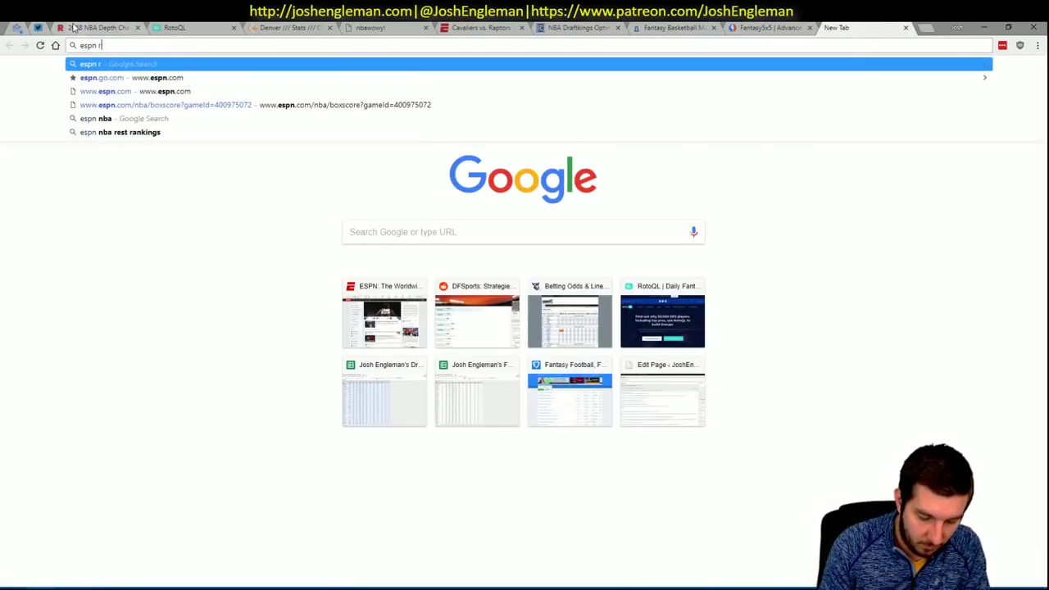
{"action": "key", "text": "Return"}
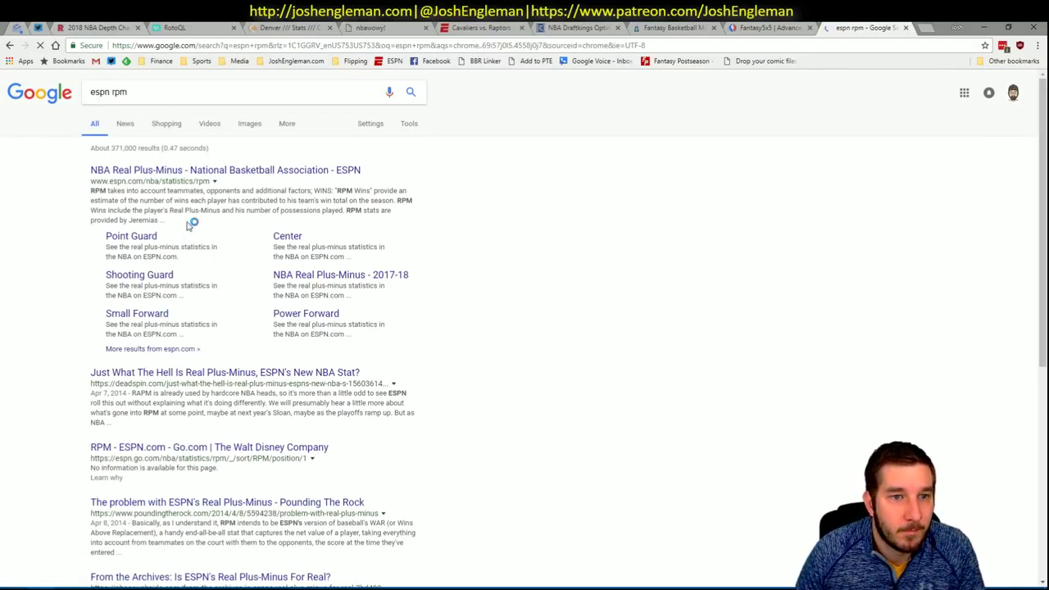
{"action": "left_click", "coordinate": [328, 277]}
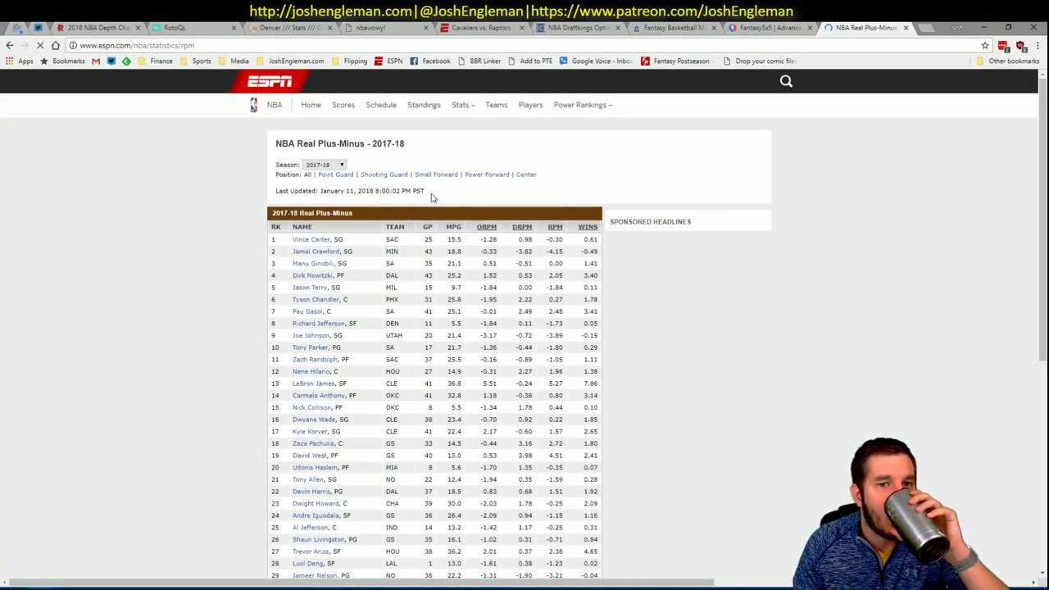
Show only power forwards ranked by RPM and check Trey Lyles's row
{"action": "left_click", "coordinate": [487, 175]}
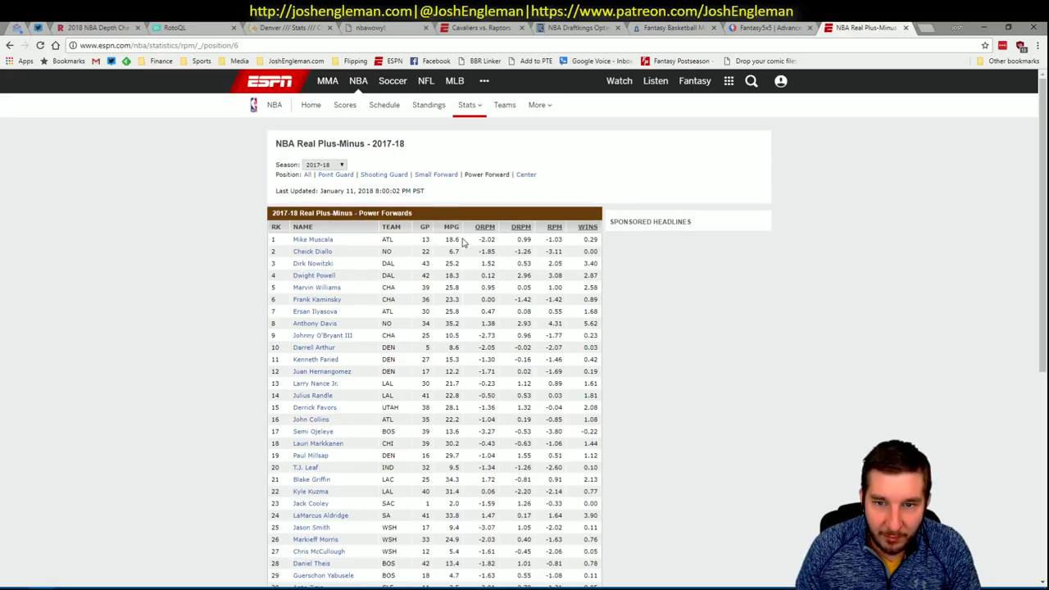
{"action": "scroll", "coordinate": [468, 240], "scroll_direction": "down", "scroll_amount": 5}
{"action": "scroll", "coordinate": [520, 234], "scroll_direction": "up", "scroll_amount": 5}
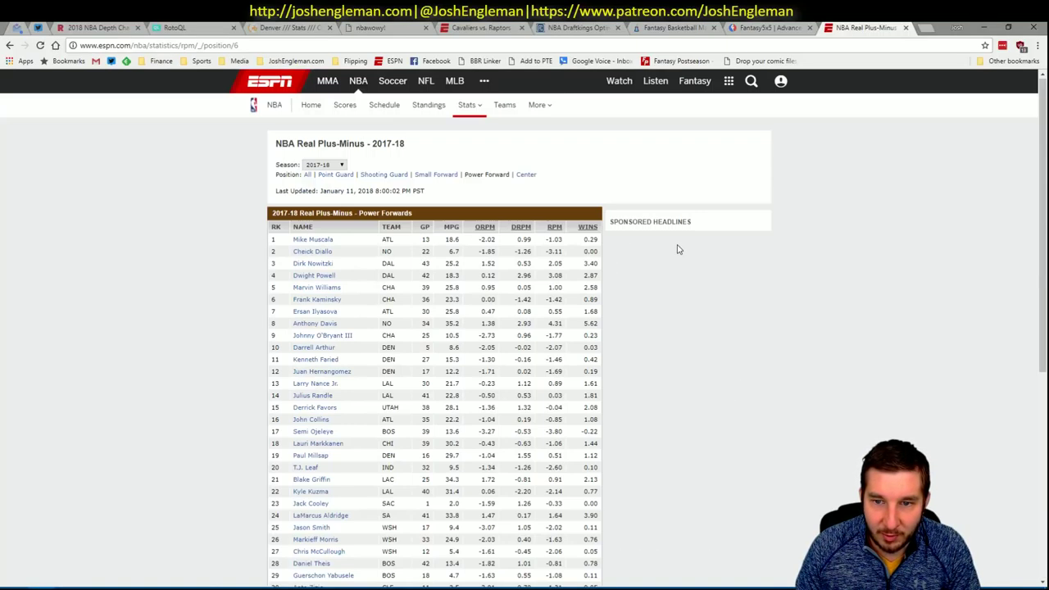
{"action": "left_click", "coordinate": [555, 228]}
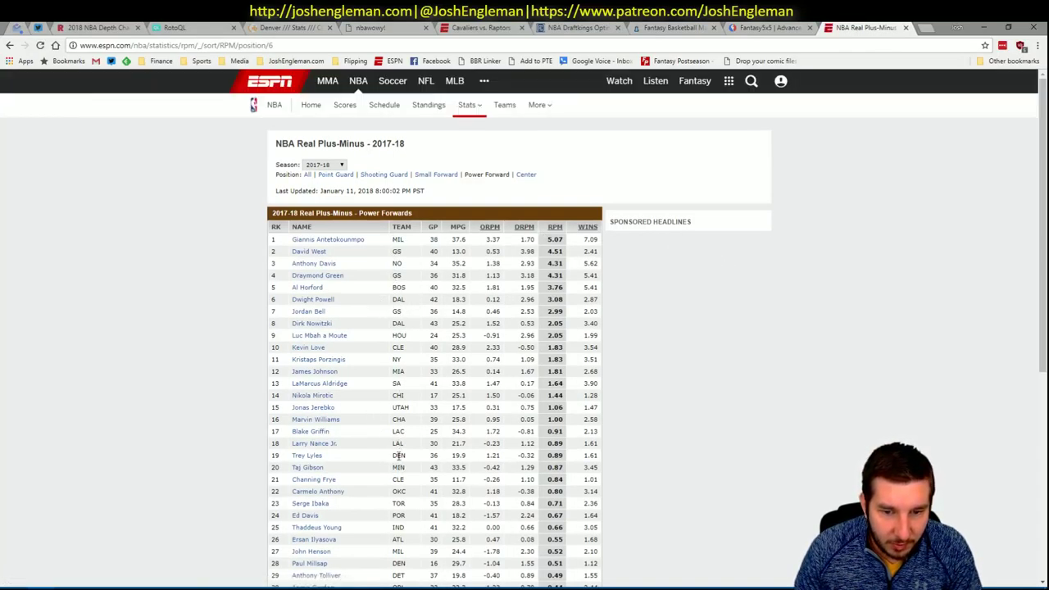
{"action": "left_click_drag", "start_coordinate": [404, 455], "coordinate": [595, 458]}
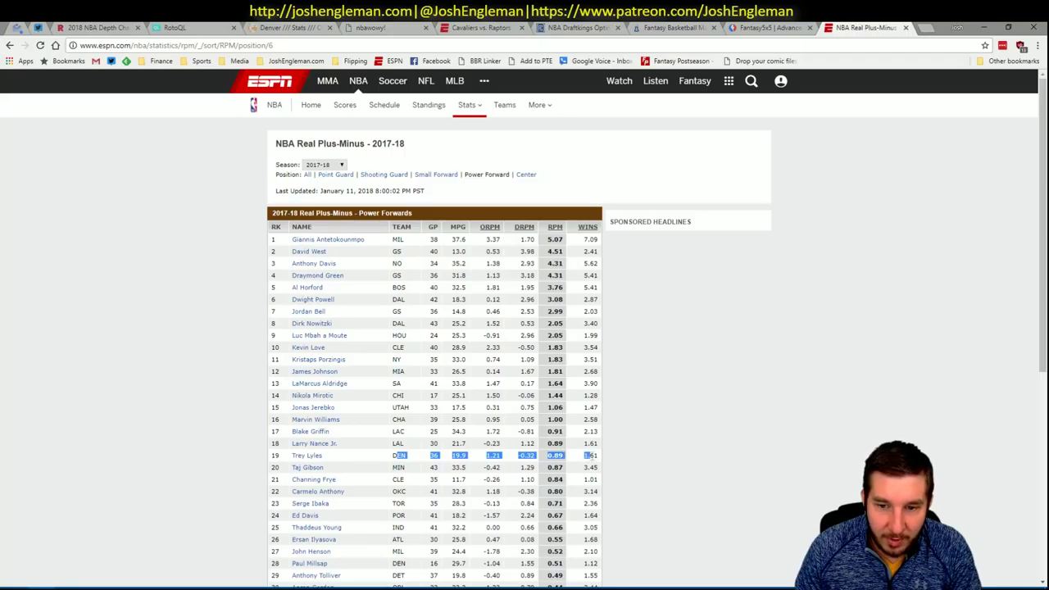
{"action": "left_click", "coordinate": [592, 459]}
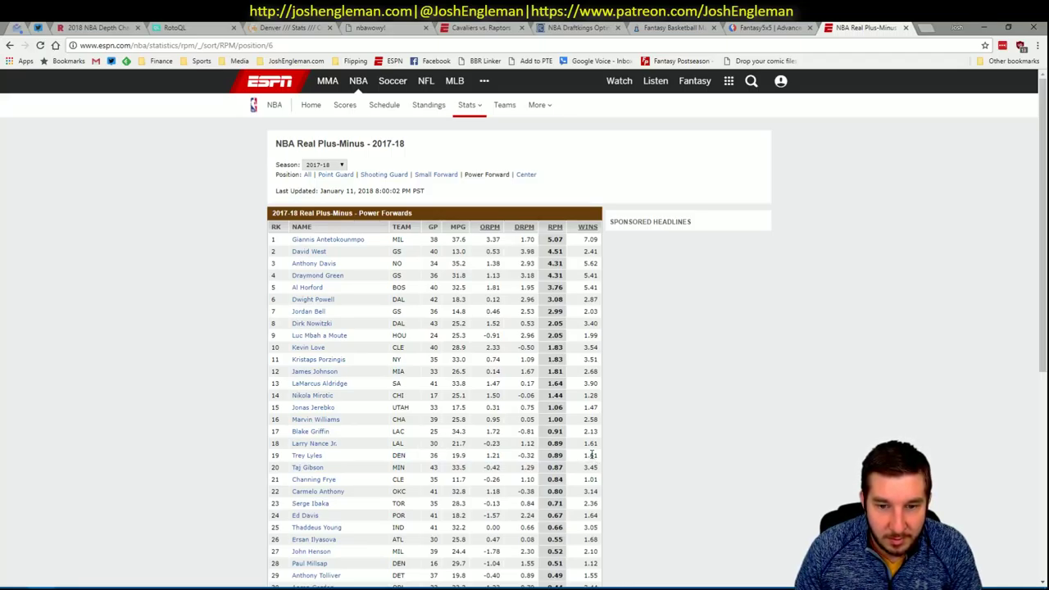
{"action": "key", "text": "alt+Tab"}
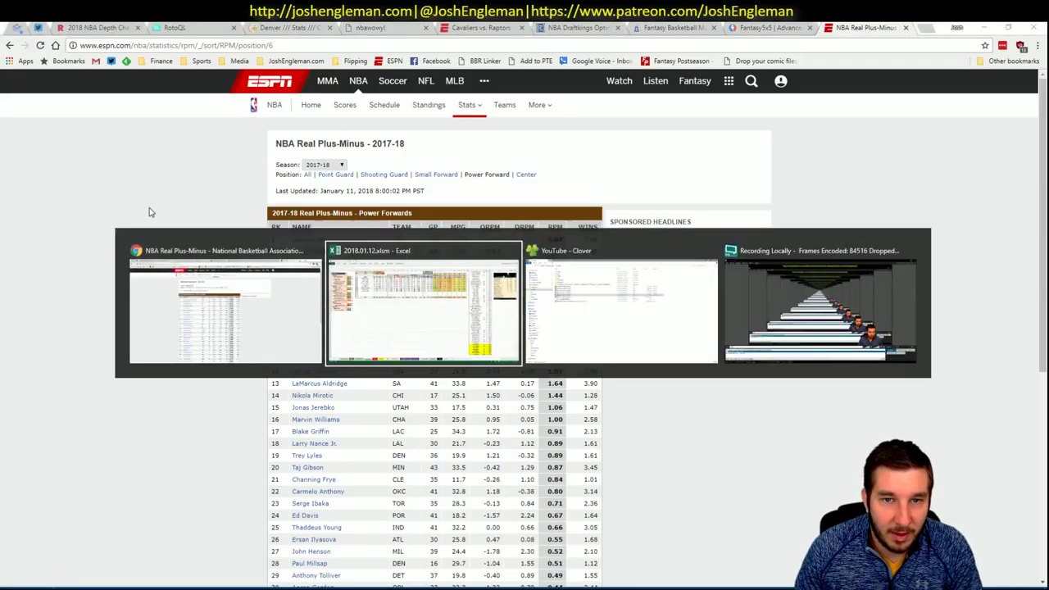
{"action": "scroll", "coordinate": [361, 249], "scroll_direction": "up", "scroll_amount": 1}
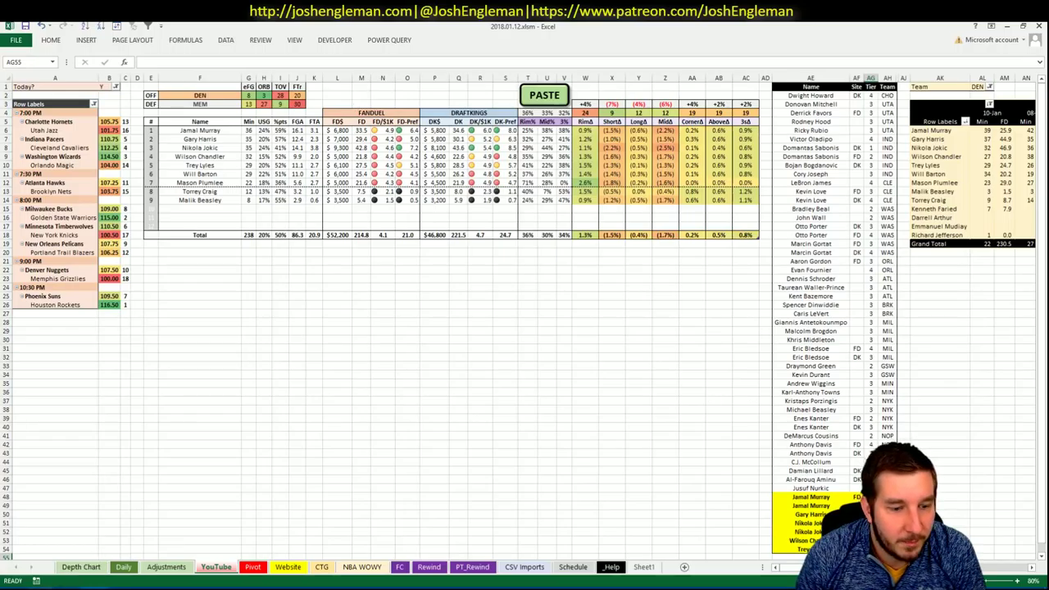
{"action": "key", "text": "alt+Tab"}
Go to the Denver stats tab and open the Nuggets' 2017-18 LINEUPS page
{"action": "left_click", "coordinate": [382, 27]}
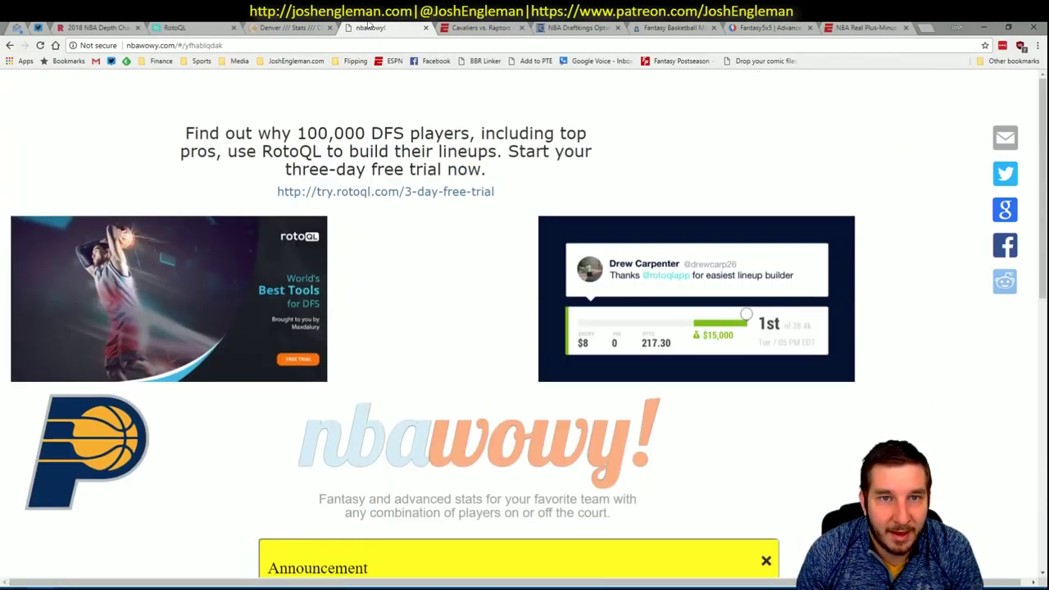
{"action": "left_click", "coordinate": [274, 27]}
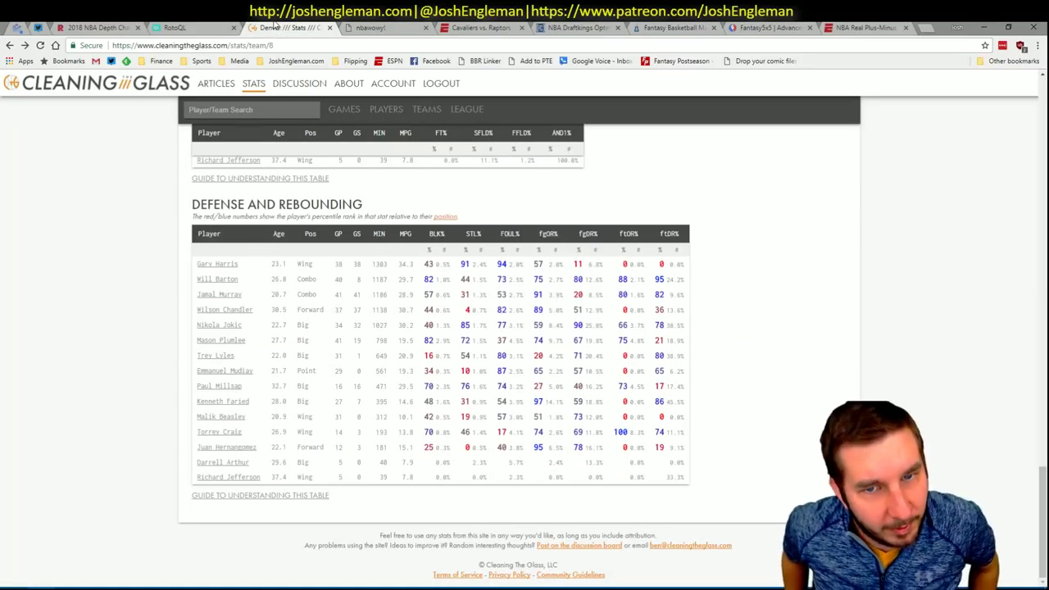
{"action": "scroll", "coordinate": [508, 235], "scroll_direction": "up", "scroll_amount": 15}
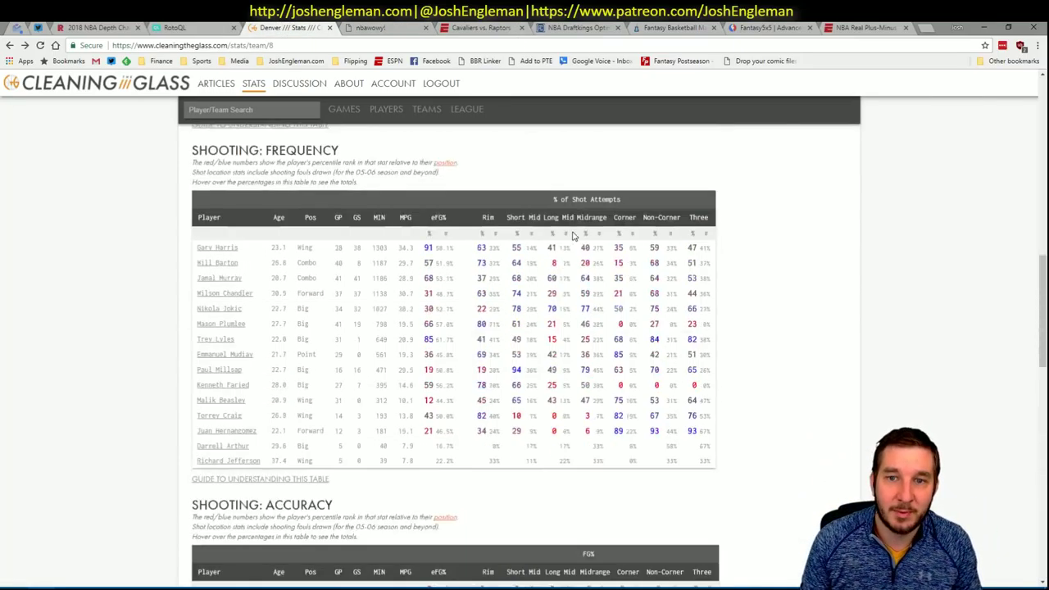
{"action": "left_click", "coordinate": [596, 179]}
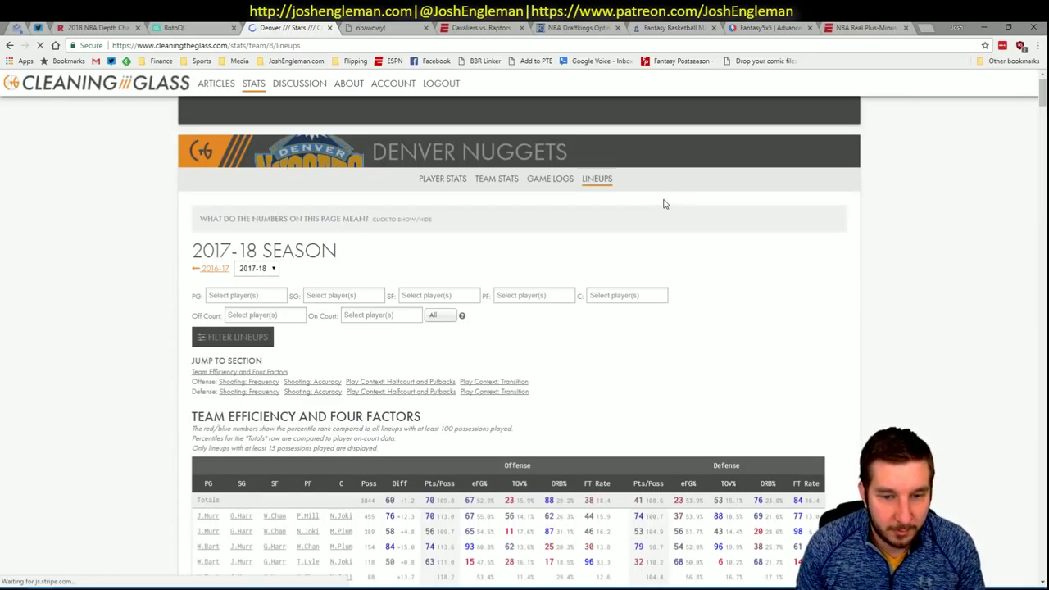
{"action": "scroll", "coordinate": [665, 207], "scroll_direction": "down", "scroll_amount": 1}
{"action": "scroll", "coordinate": [664, 207], "scroll_direction": "down", "scroll_amount": 1}
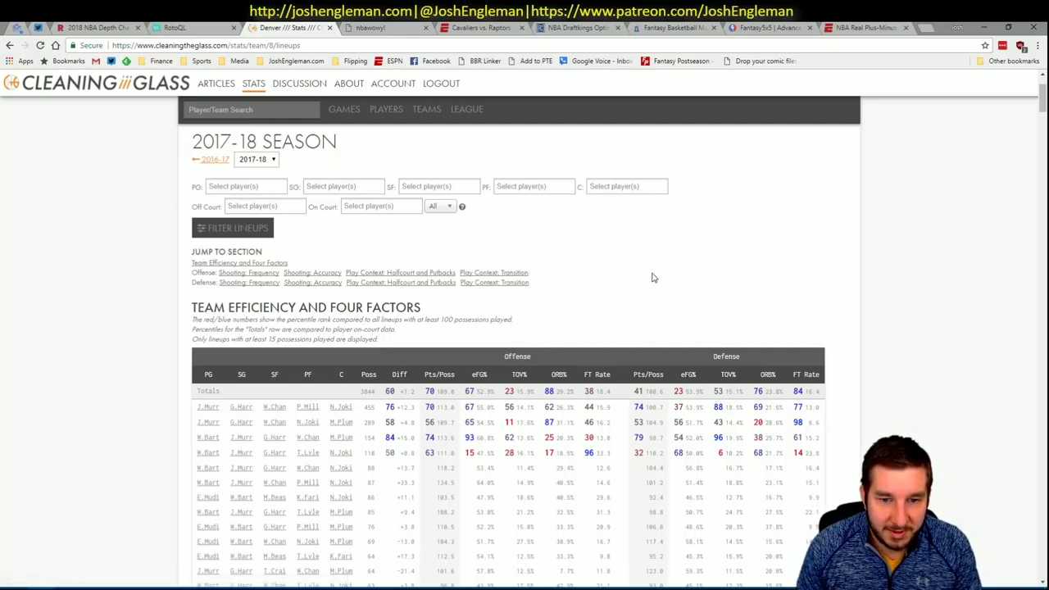
{"action": "scroll", "coordinate": [587, 248], "scroll_direction": "up", "scroll_amount": 2}
Filter Denver lineups to Nikola Jokic and Trey Lyles on court together, totalling 460 possessions
{"action": "left_click", "coordinate": [272, 315]}
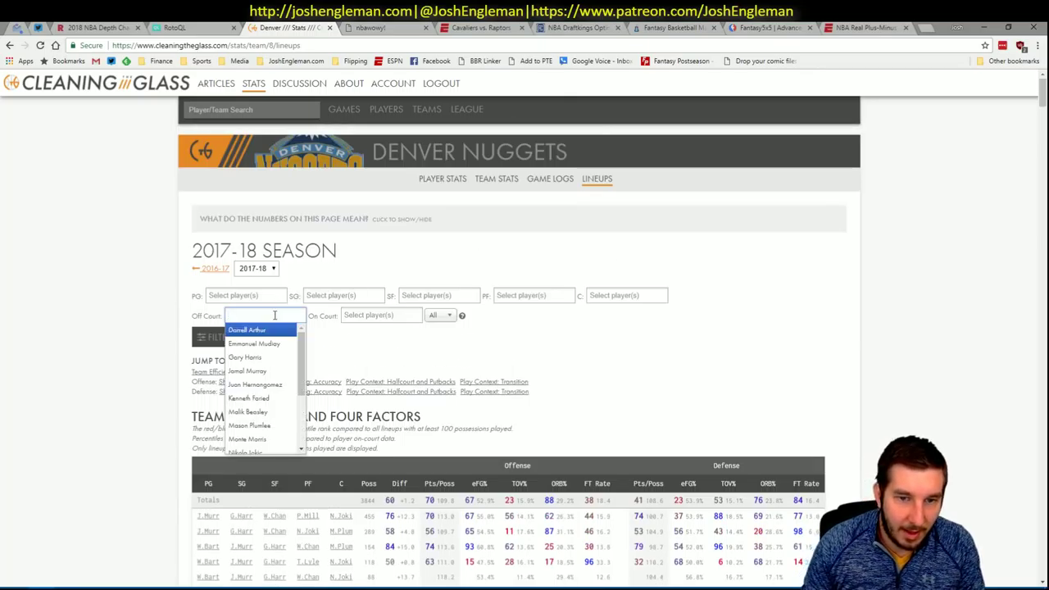
{"action": "left_click", "coordinate": [406, 314]}
{"action": "type", "text": "jok"}
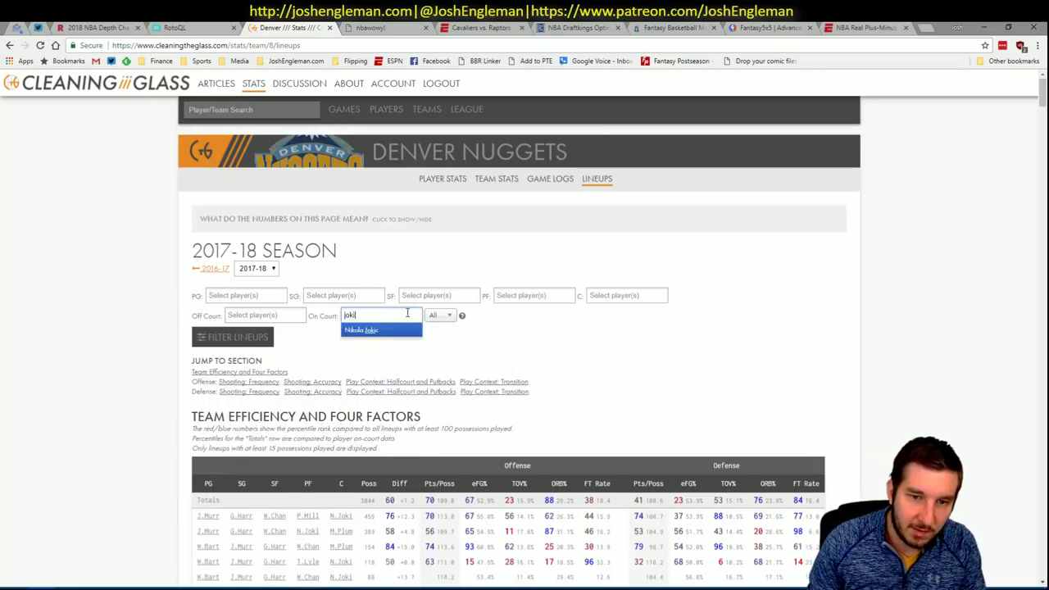
{"action": "type", "text": "i"}
{"action": "left_click", "coordinate": [414, 330]}
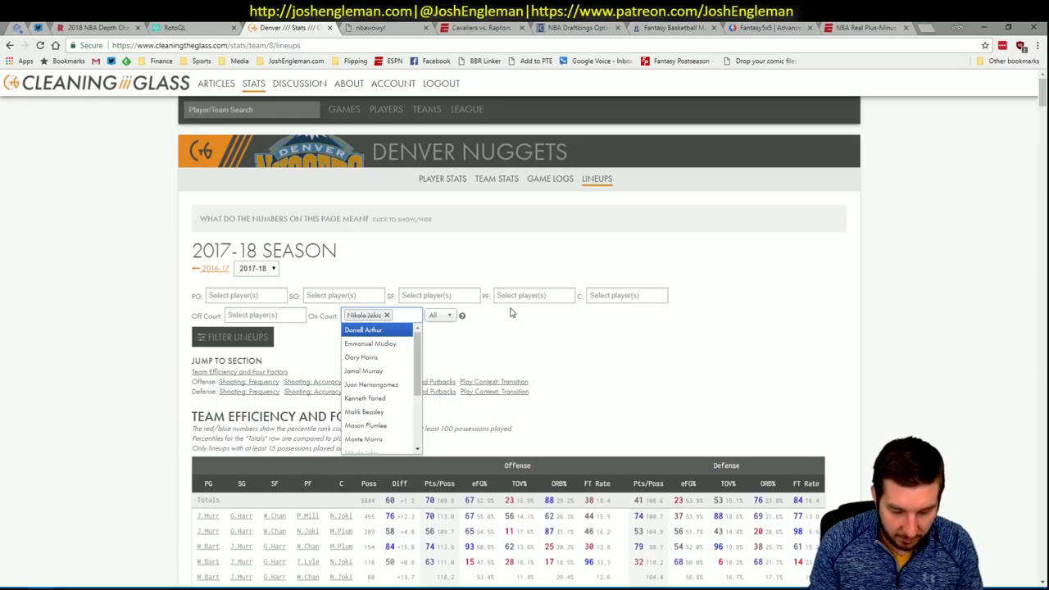
{"action": "type", "text": "lyl"}
{"action": "left_click", "coordinate": [379, 331]}
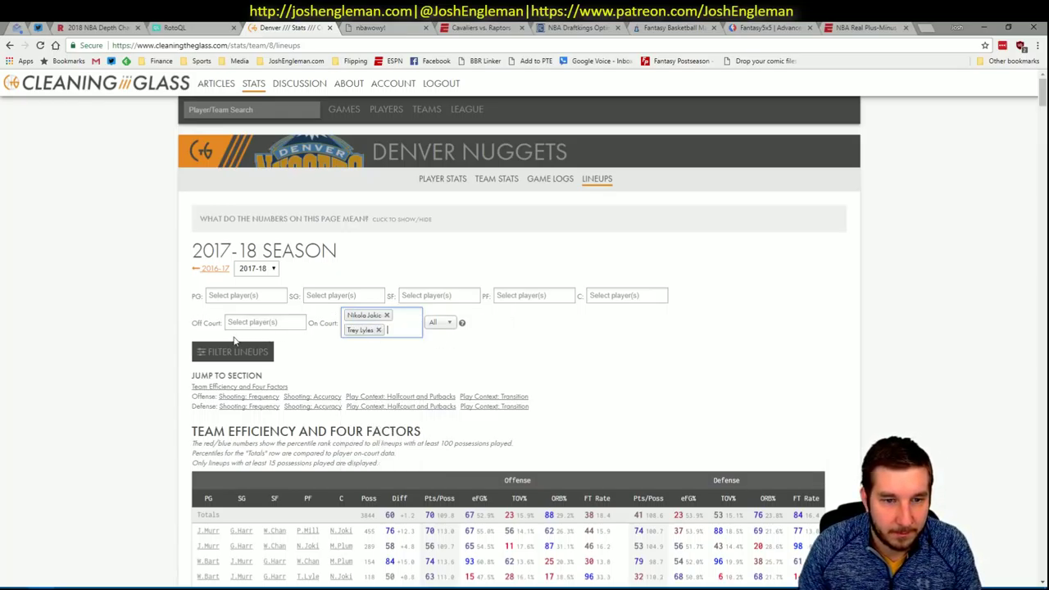
{"action": "left_click", "coordinate": [233, 352]}
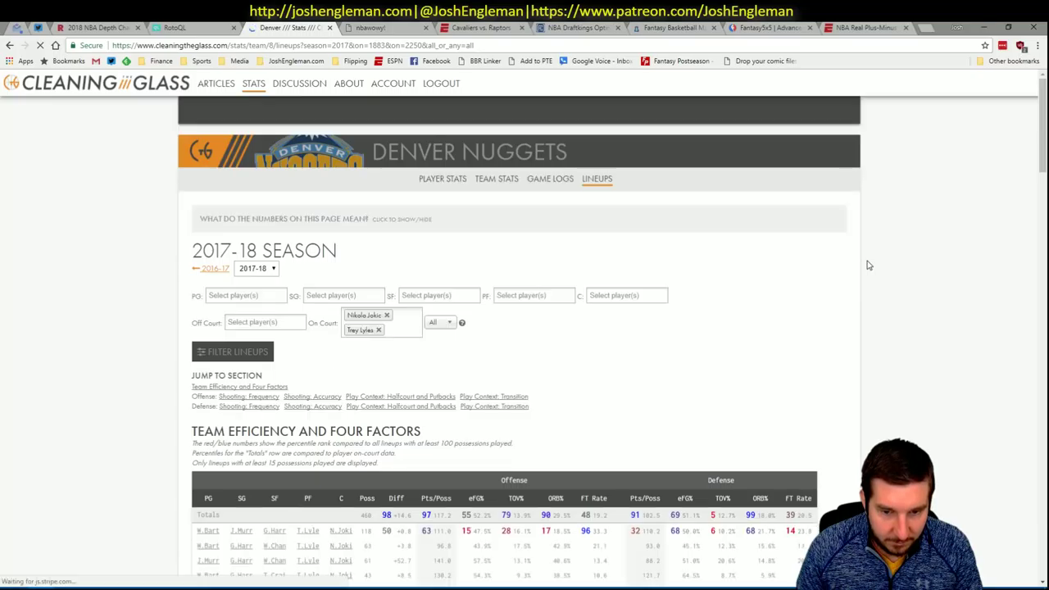
{"action": "scroll", "coordinate": [869, 264], "scroll_direction": "down", "scroll_amount": 2}
{"action": "scroll", "coordinate": [868, 265], "scroll_direction": "down", "scroll_amount": 1}
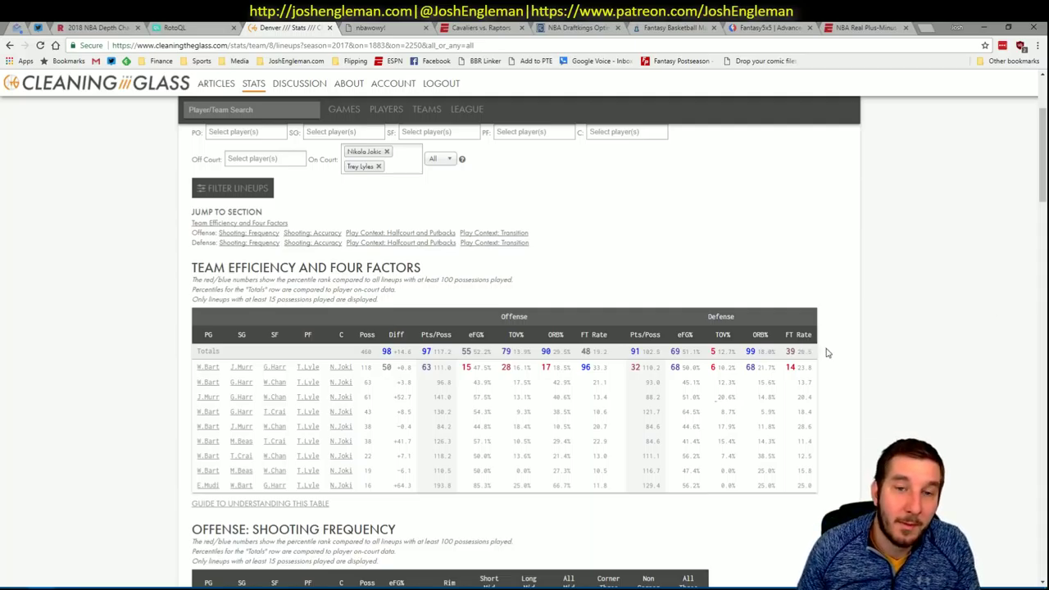
{"action": "key", "text": "alt+Tab"}
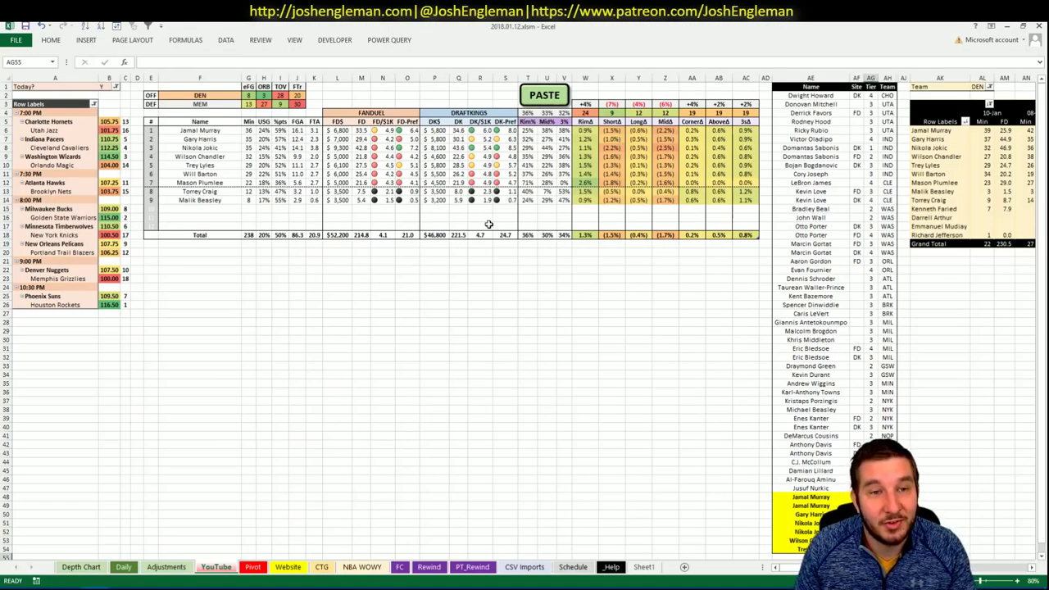
{"action": "key", "text": "alt+Tab"}
{"action": "key", "text": "alt+Tab"}
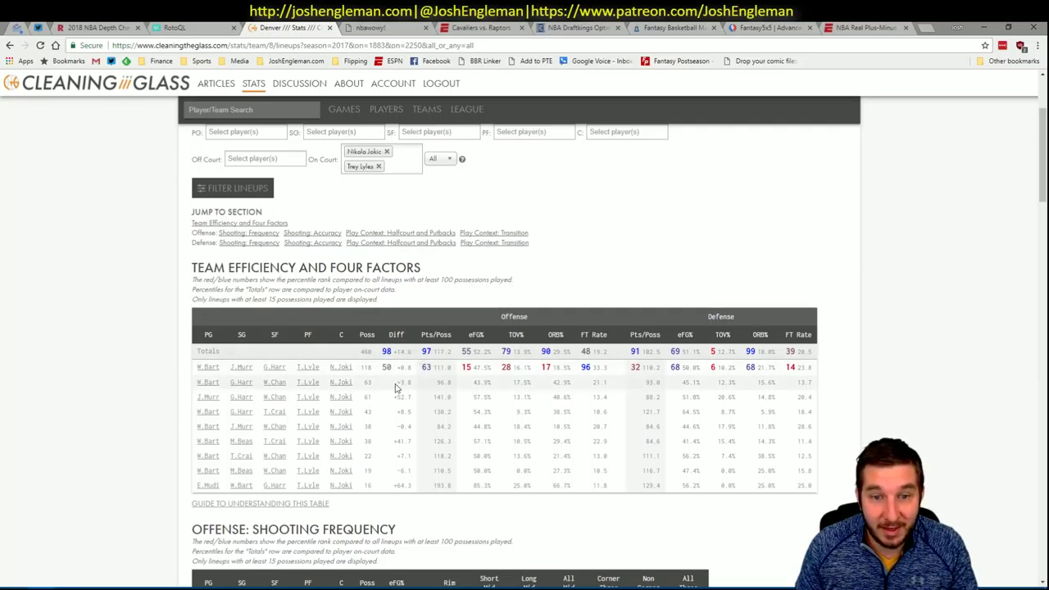
Replace Trey Lyles with Paul Millsap and filter Denver lineups for Jokic and Millsap
{"action": "left_click", "coordinate": [378, 167]}
{"action": "left_click", "coordinate": [406, 152]}
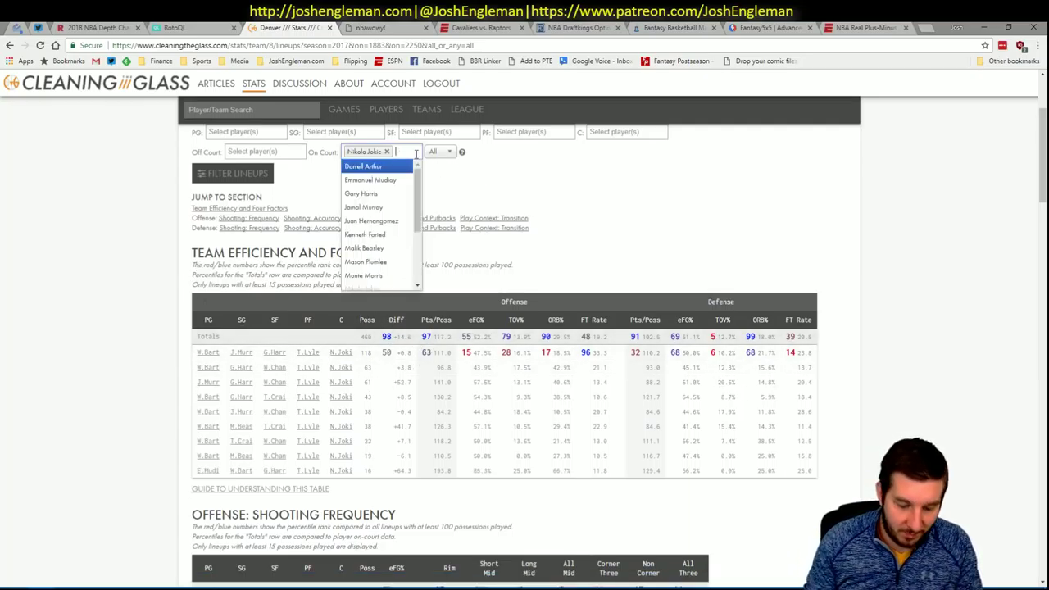
{"action": "type", "text": "mills"}
{"action": "left_click", "coordinate": [401, 181]}
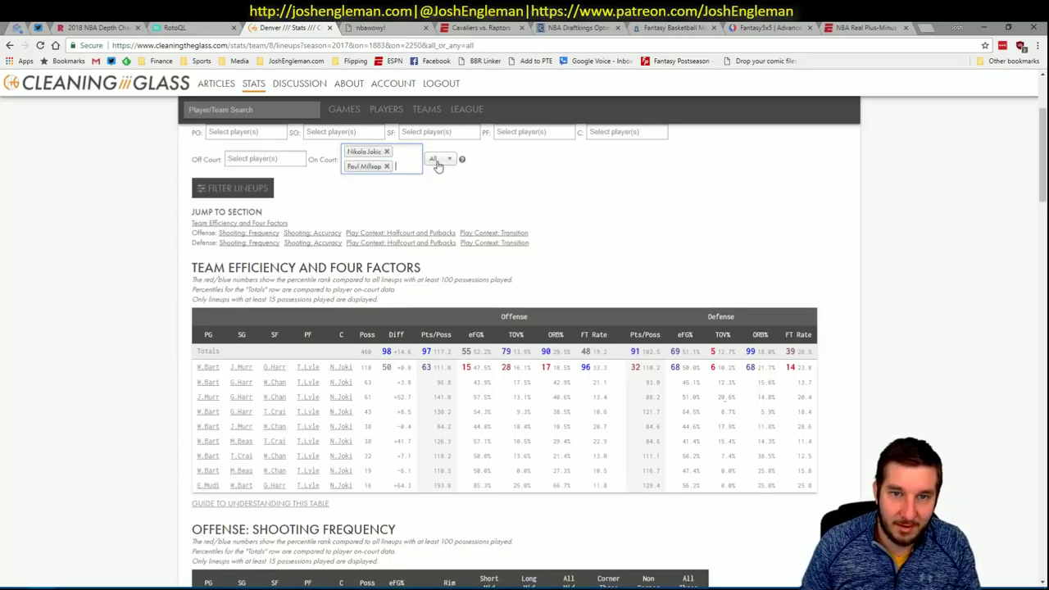
{"action": "left_click", "coordinate": [203, 189]}
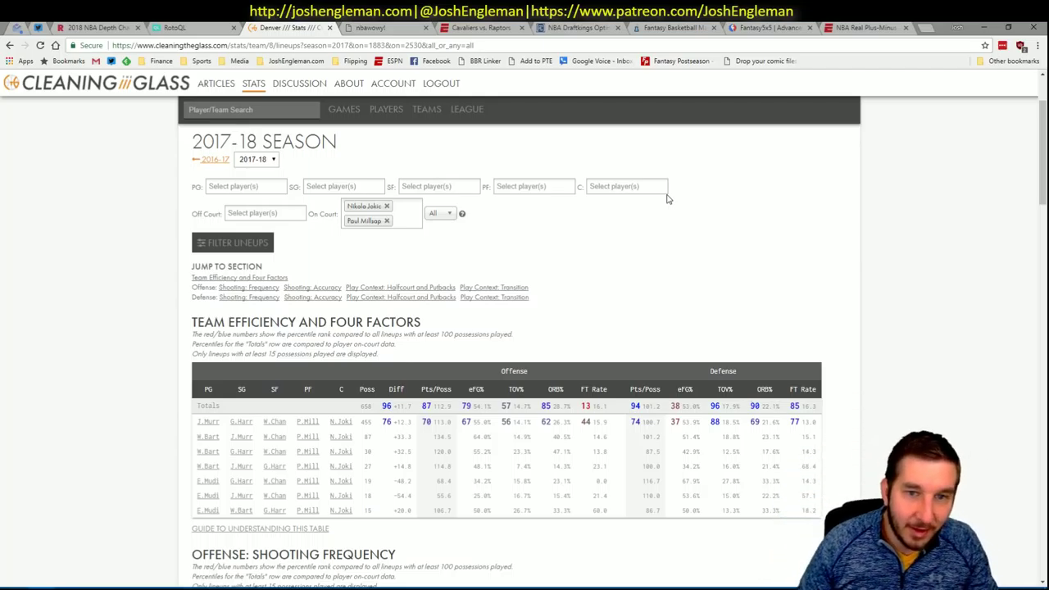
Swap Jokic for Trey Lyles and filter, finding no Millsap–Lyles lineups
{"action": "left_click", "coordinate": [385, 206]}
{"action": "left_click", "coordinate": [402, 207]}
{"action": "type", "text": "ly"}
{"action": "key", "text": "Return"}
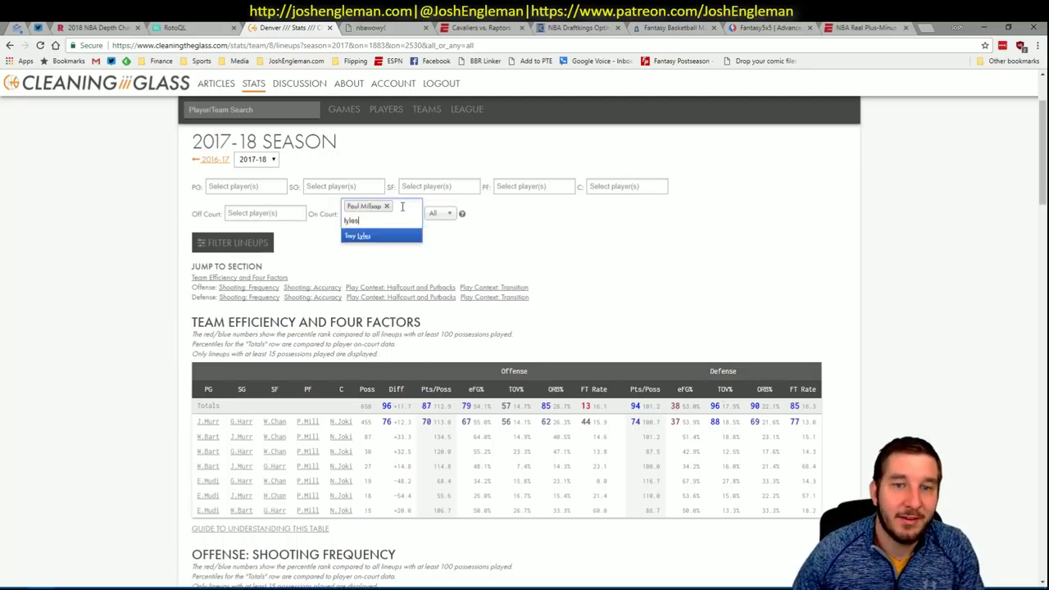
{"action": "key", "text": "Escape"}
{"action": "left_click", "coordinate": [432, 215]}
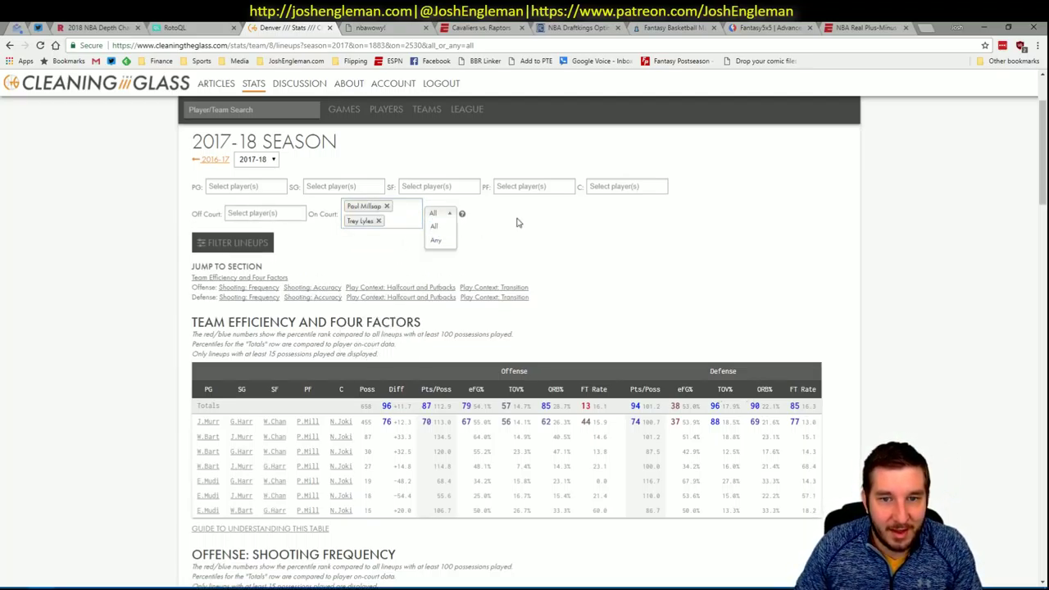
{"action": "left_click", "coordinate": [236, 246]}
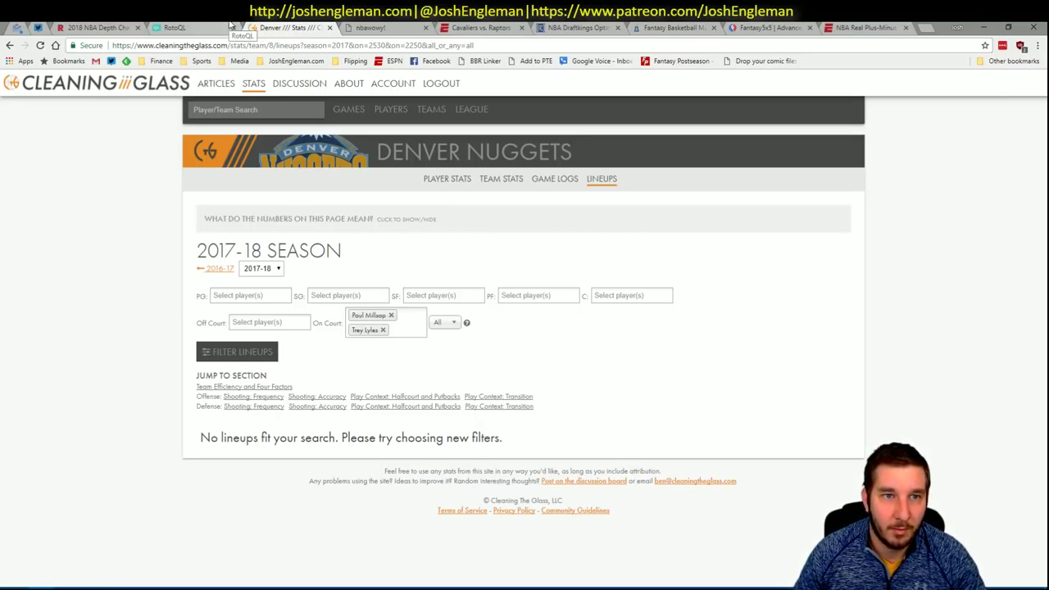
{"action": "left_click", "coordinate": [407, 28]}
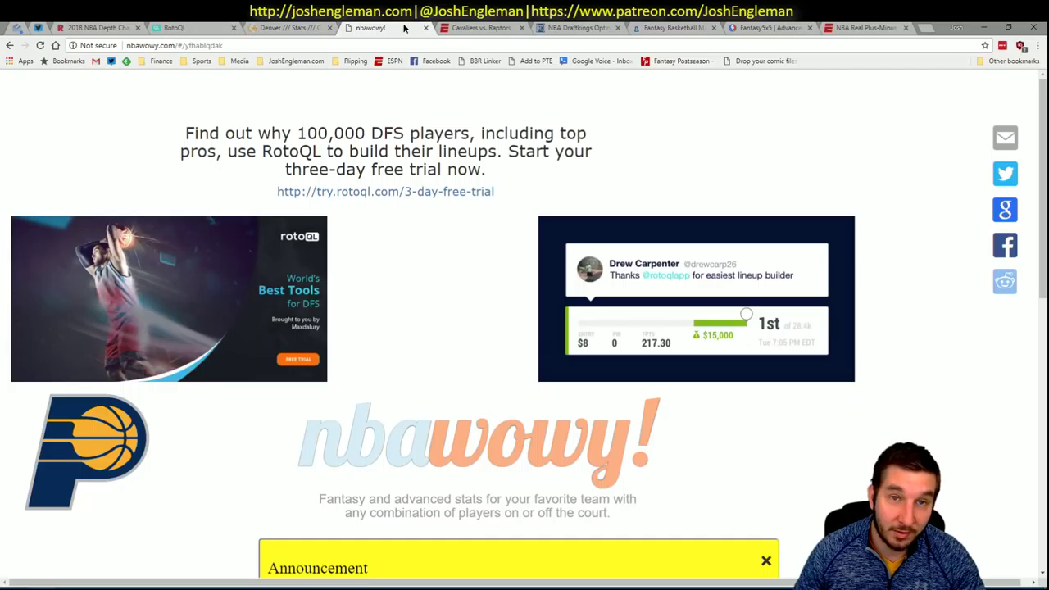
{"action": "left_click", "coordinate": [336, 28]}
{"action": "key", "text": "alt+Tab"}
{"action": "left_click", "coordinate": [220, 401]}
{"action": "left_click", "coordinate": [348, 260]}
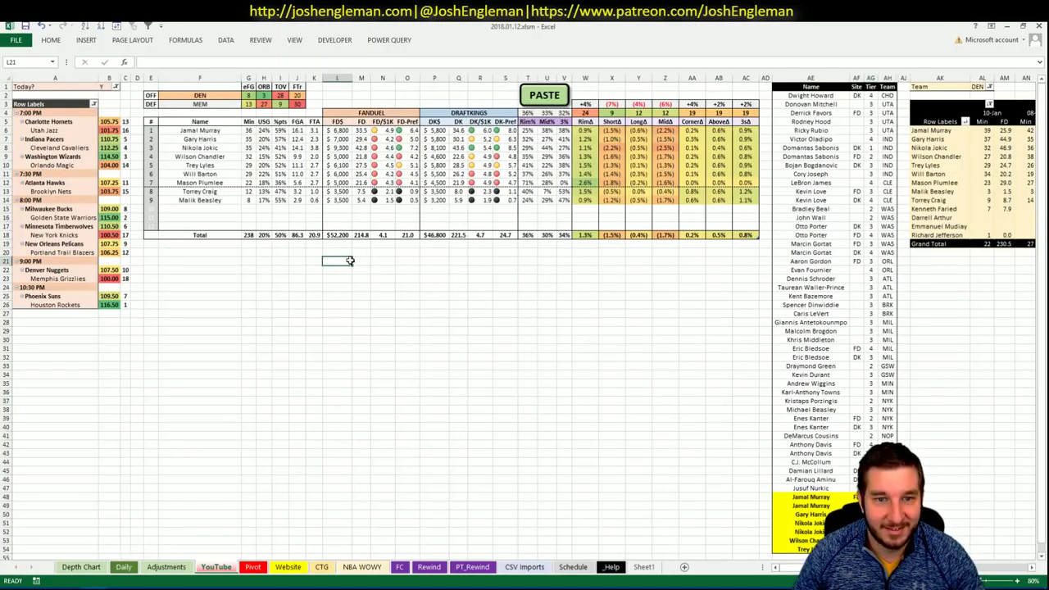
Change the matchup team in cell F2 from DEN to MEM
{"action": "left_click", "coordinate": [223, 96]}
{"action": "type", "text": "MEM"}
{"action": "key", "text": "Return"}
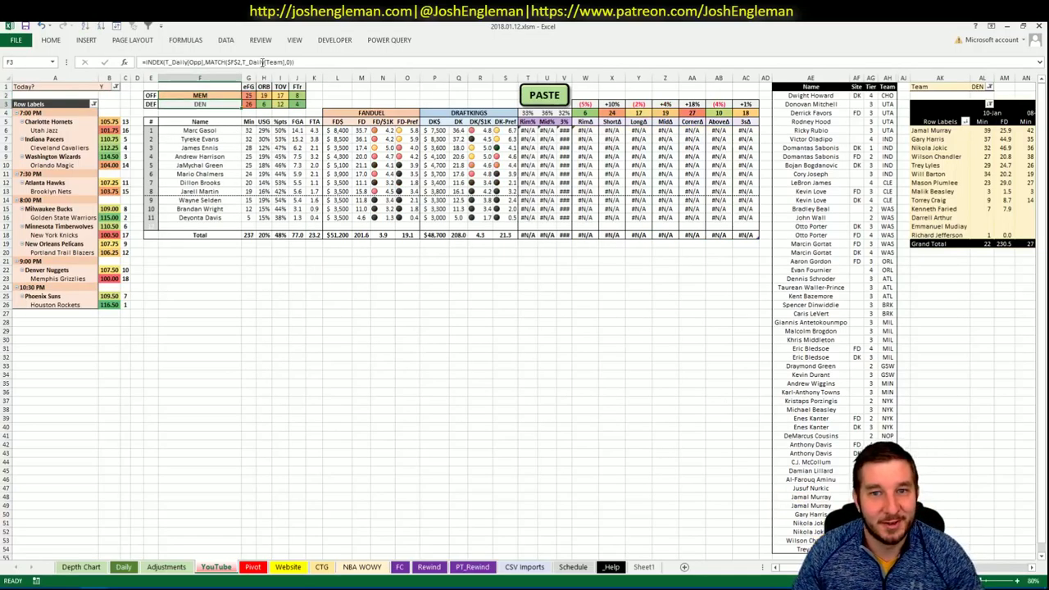
Open the Memphis Grizzlies page on Cleaning the Glass and select its Shooting: Frequency table
{"action": "key", "text": "alt+Tab"}
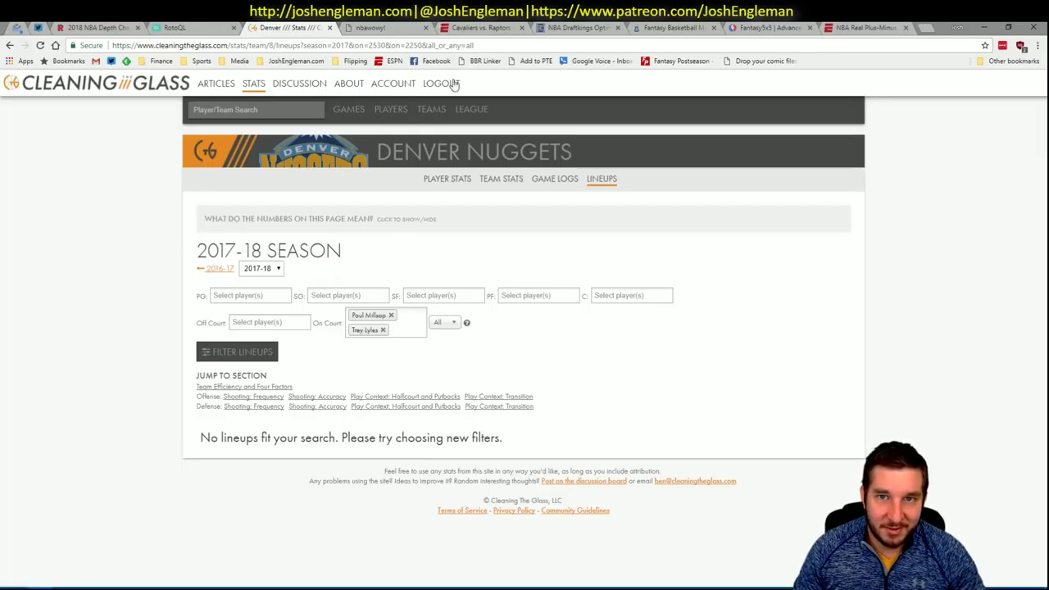
{"action": "left_click", "coordinate": [308, 109]}
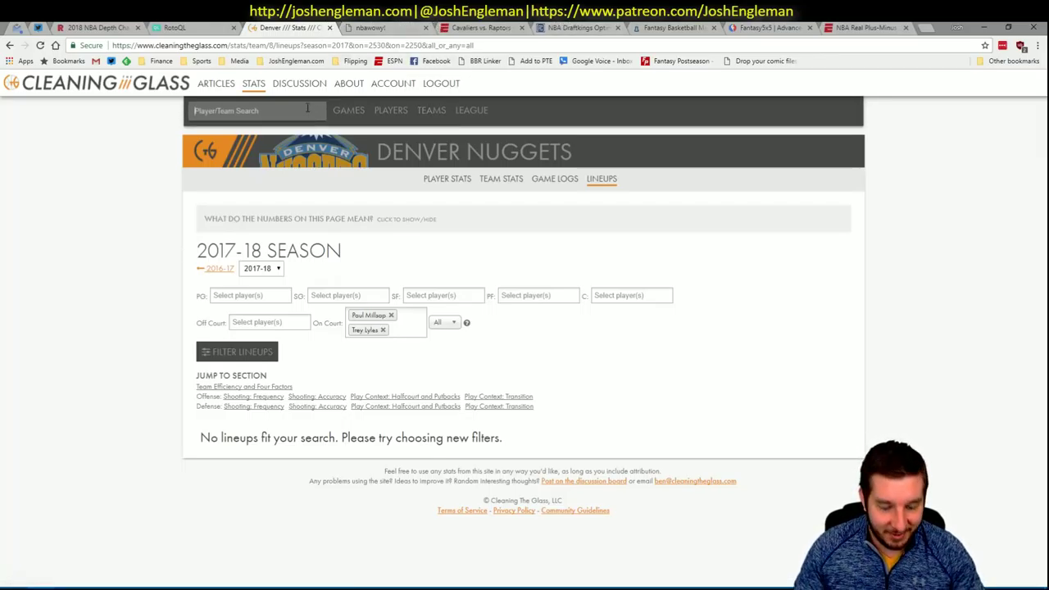
{"action": "type", "text": "grizz"}
{"action": "key", "text": "Return"}
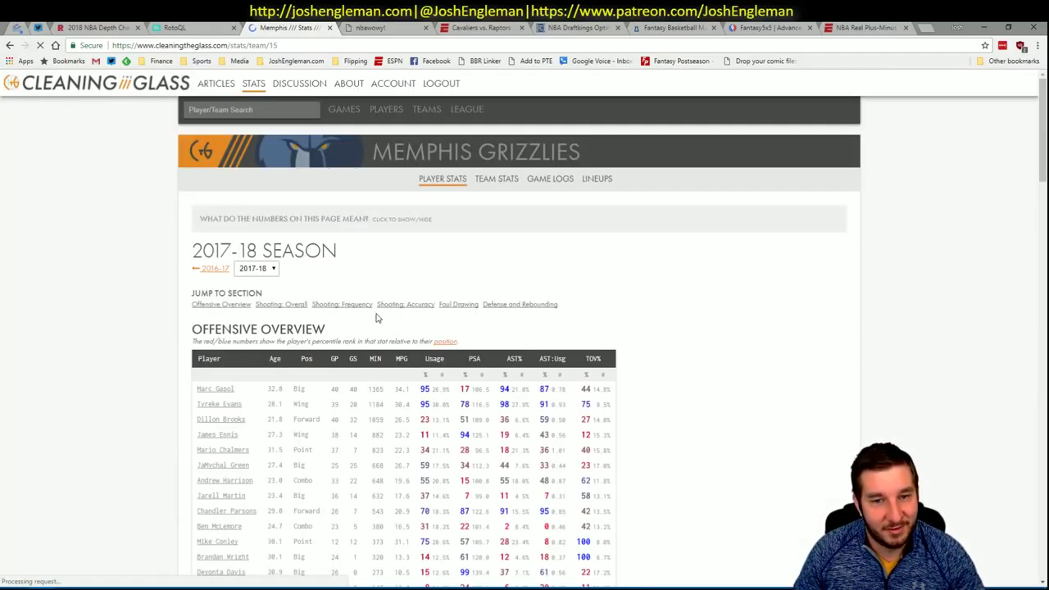
{"action": "left_click", "coordinate": [341, 289]}
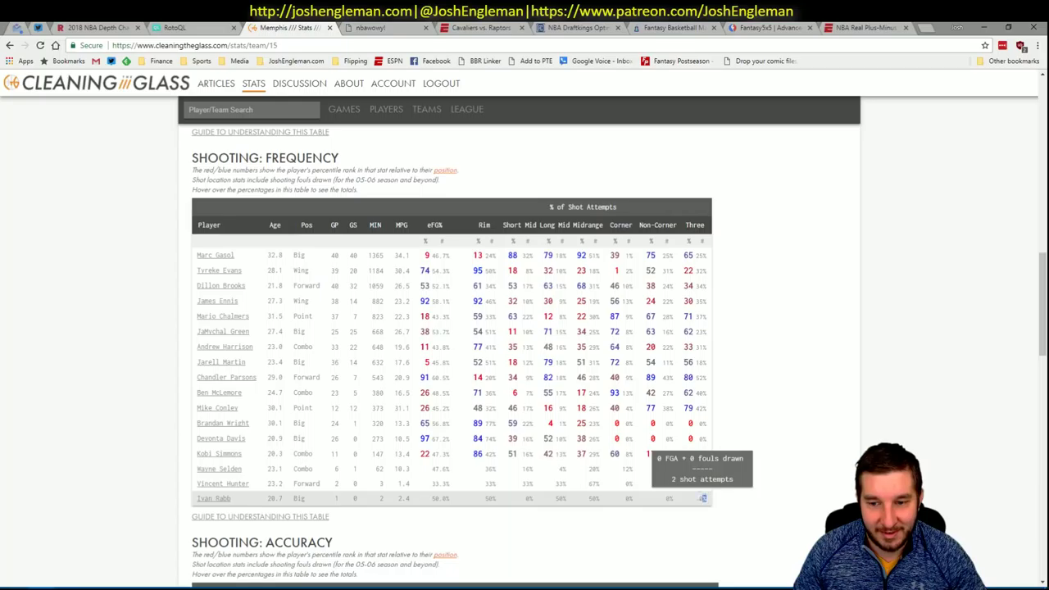
{"action": "left_click_drag", "start_coordinate": [705, 498], "coordinate": [211, 260]}
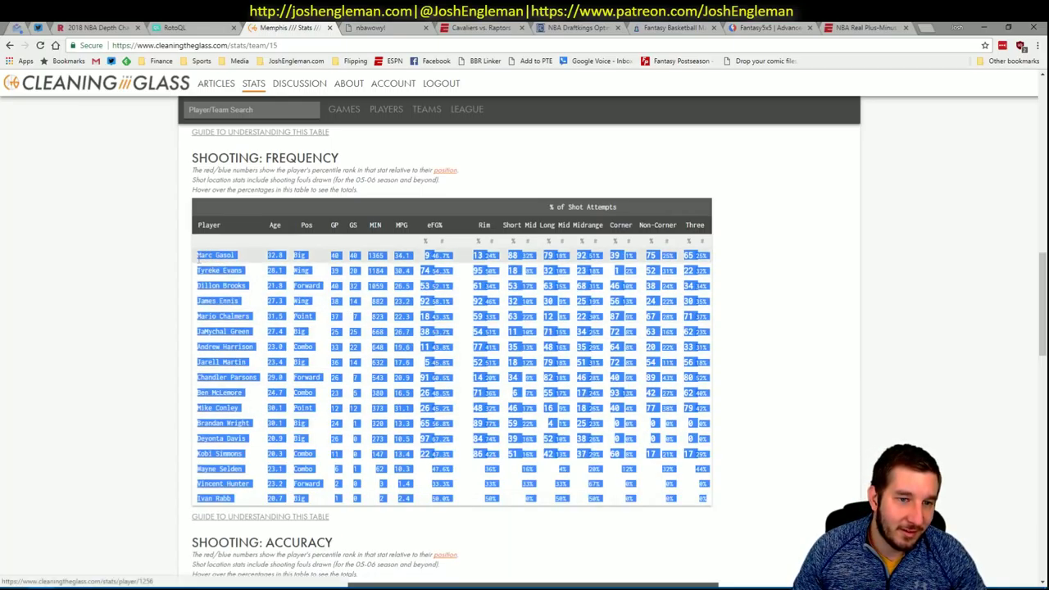
{"action": "key", "text": "alt+Tab"}
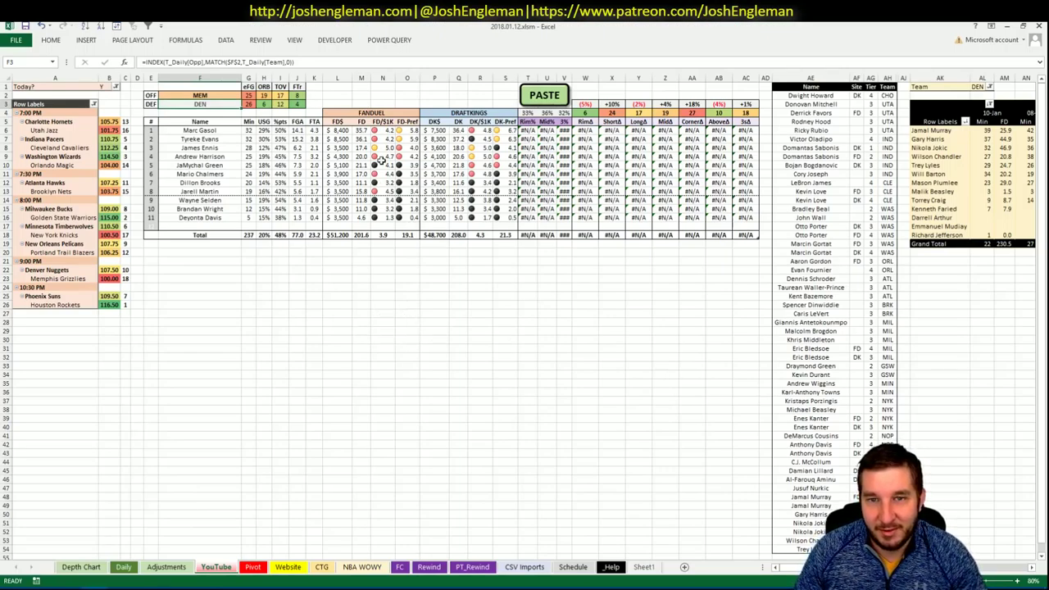
Paste the Memphis shooting data with the PASTE macro and filter the minutes pivot to MEM
{"action": "left_click", "coordinate": [546, 95]}
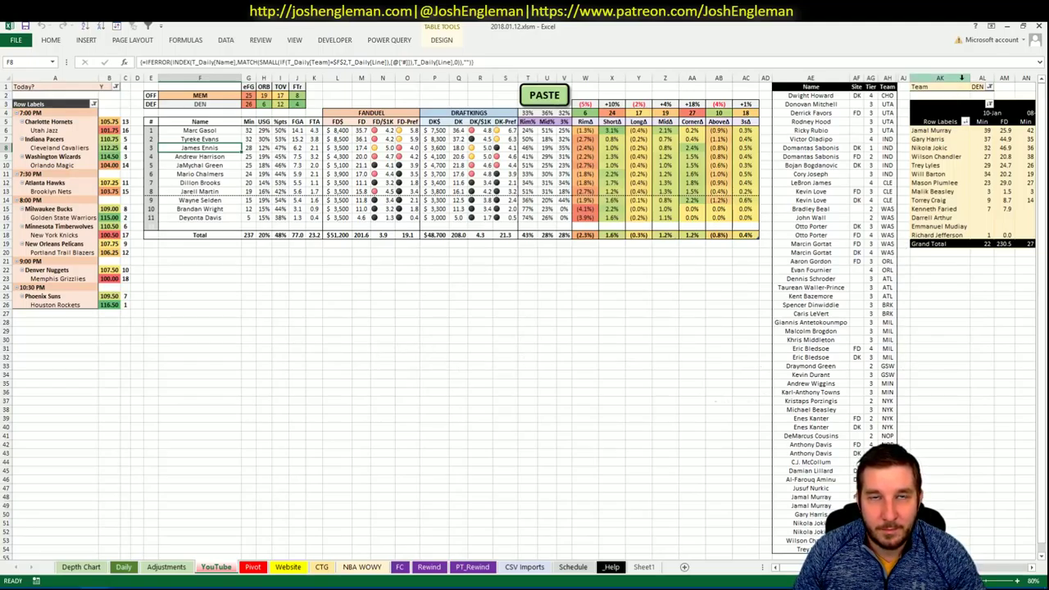
{"action": "left_click", "coordinate": [978, 87]}
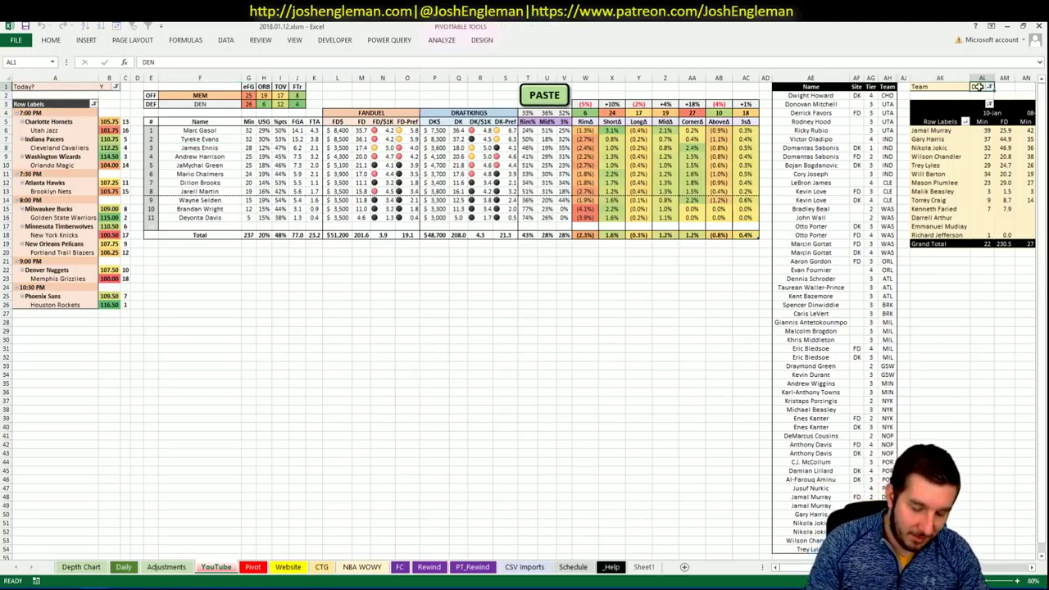
{"action": "type", "text": "MEM"}
{"action": "key", "text": "Return"}
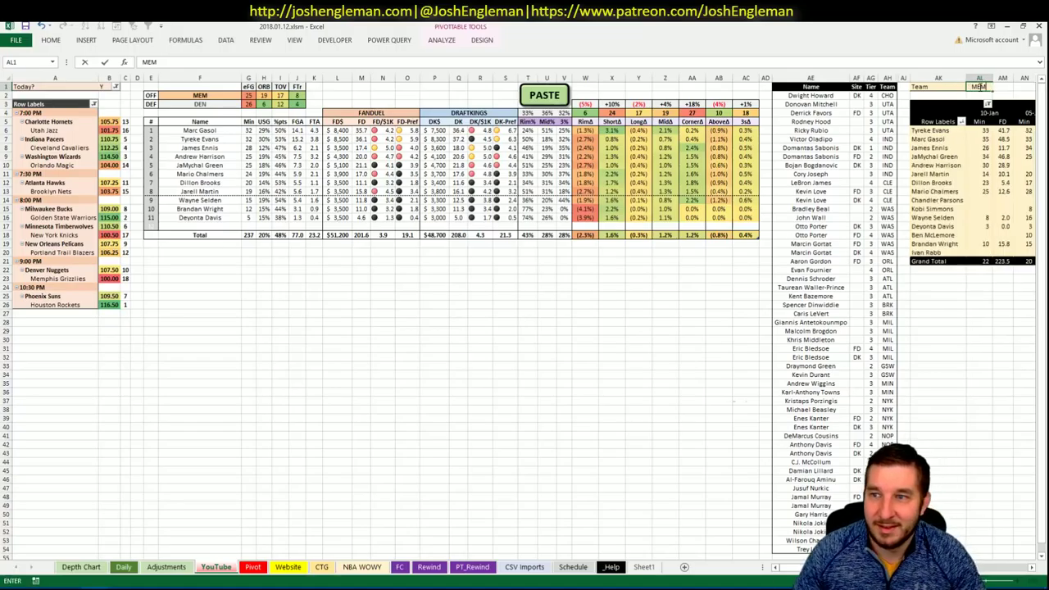
{"action": "key", "text": "Return"}
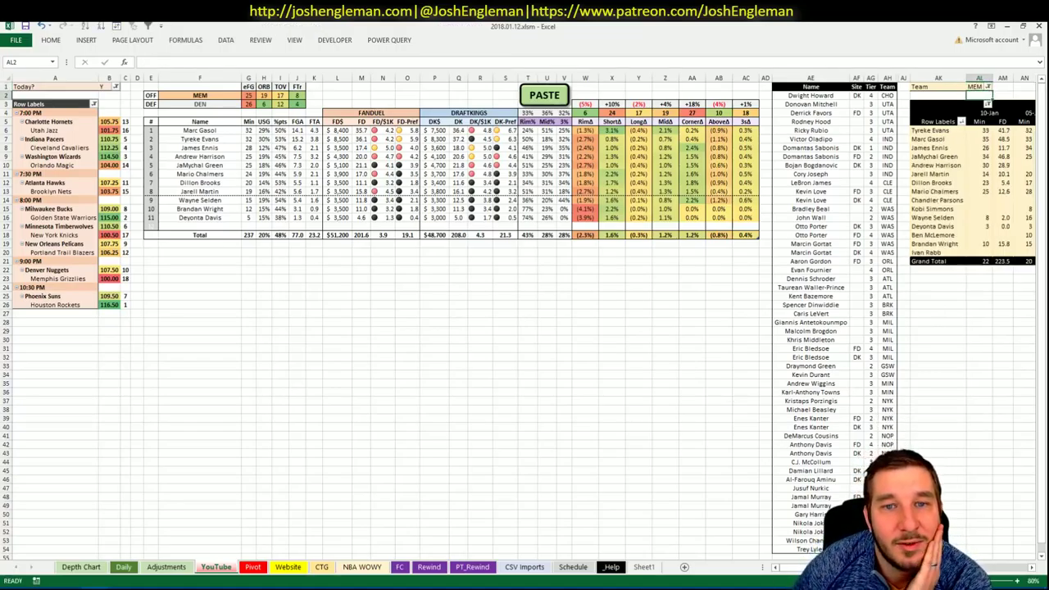
{"action": "scroll", "coordinate": [524, 316], "scroll_direction": "right", "scroll_amount": 5}
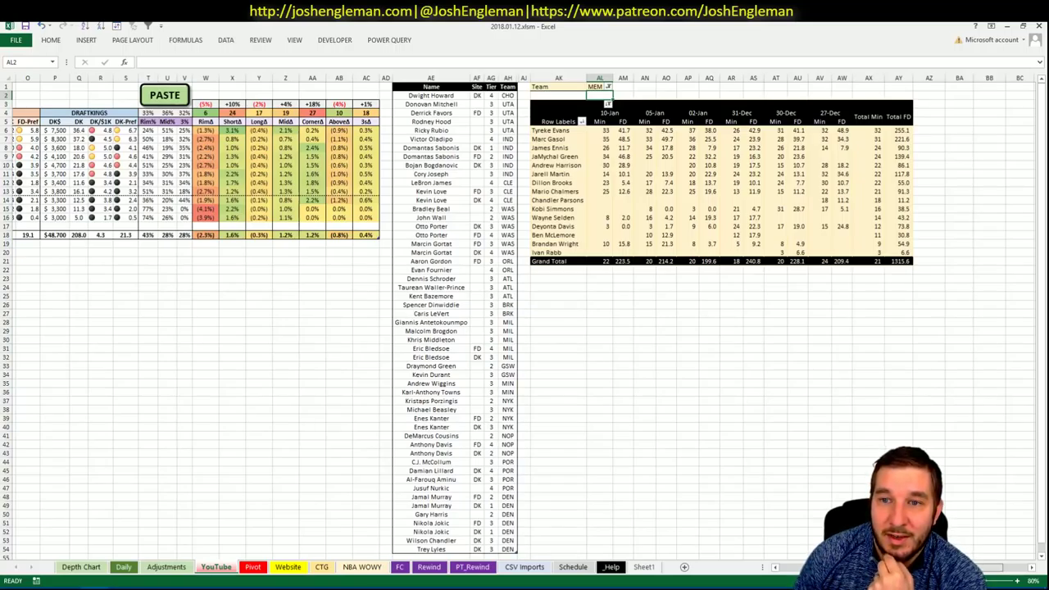
{"action": "scroll", "coordinate": [525, 316], "scroll_direction": "left", "scroll_amount": 5}
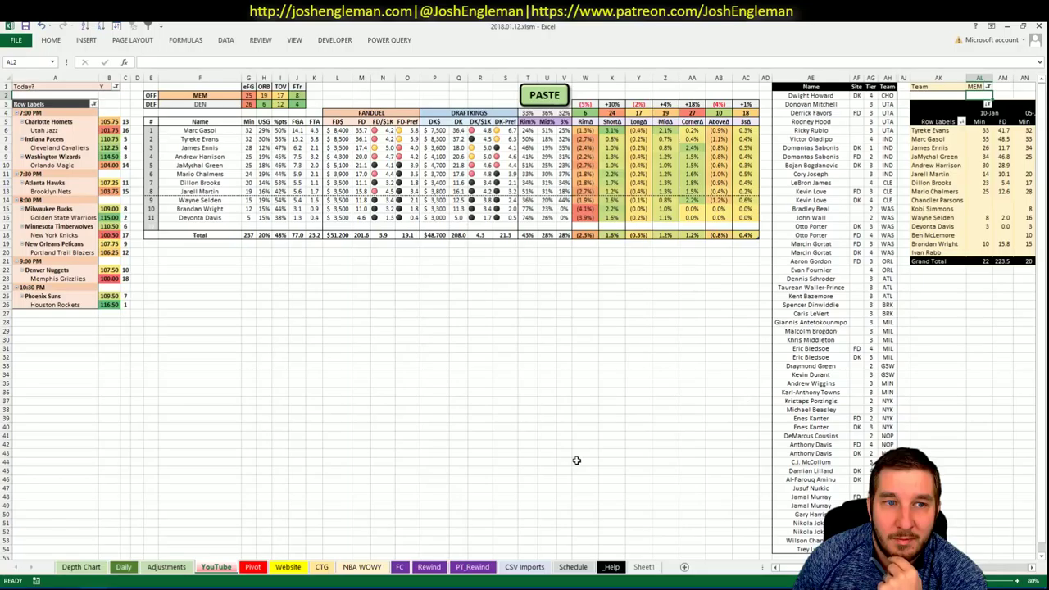
Add Marc Gasol below Trey Lyles in the shortlist as a DK, tier 3, MEM entry
{"action": "scroll", "coordinate": [793, 405], "scroll_direction": "down", "scroll_amount": 1}
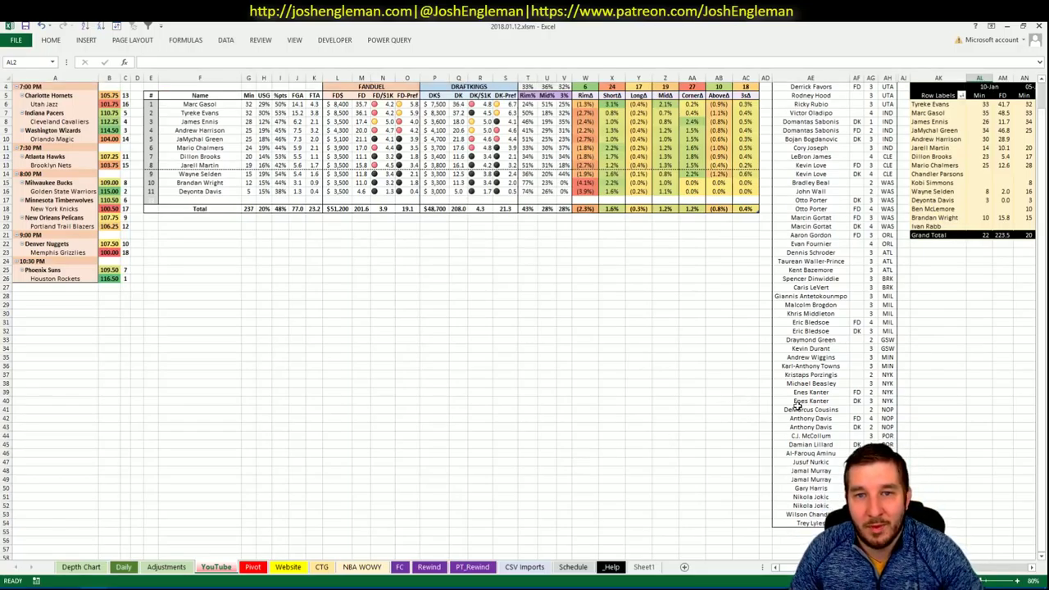
{"action": "left_click", "coordinate": [817, 532]}
{"action": "type", "text": "Marc Gasol"}
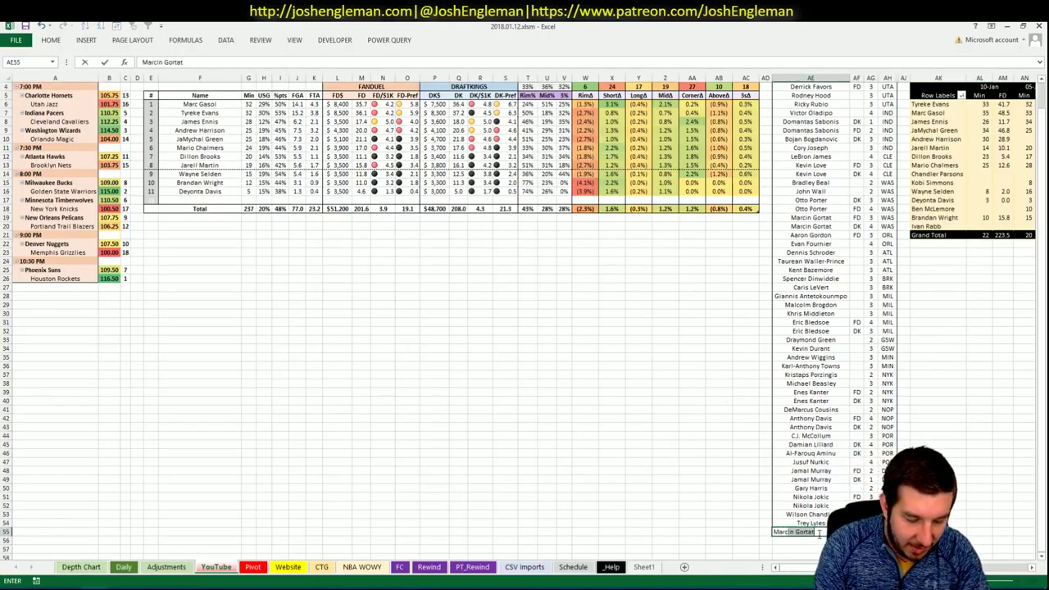
{"action": "key", "text": "Tab"}
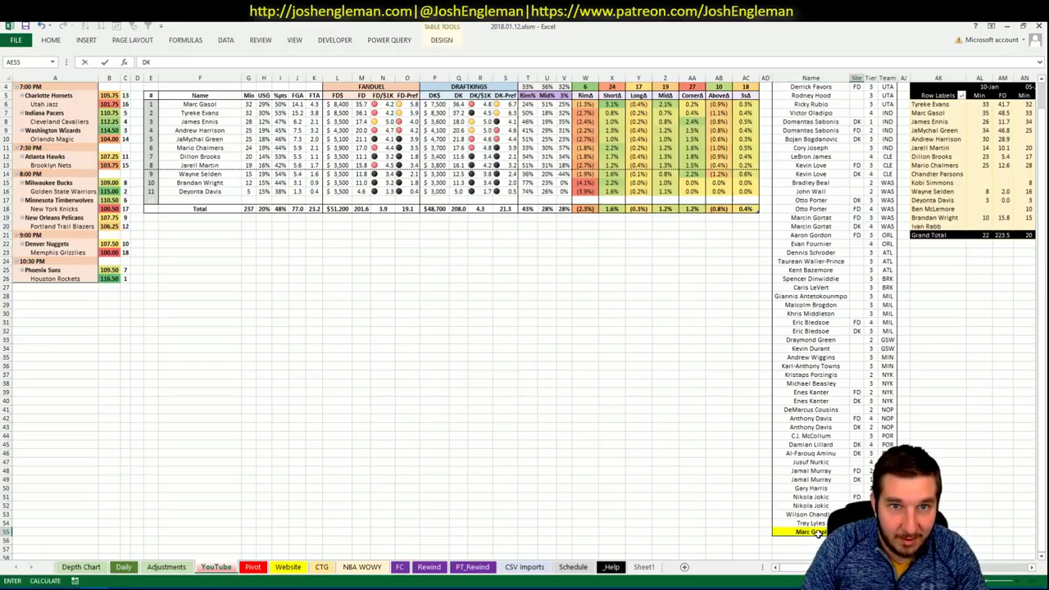
{"action": "key", "text": "Tab"}
{"action": "key", "text": "Return"}
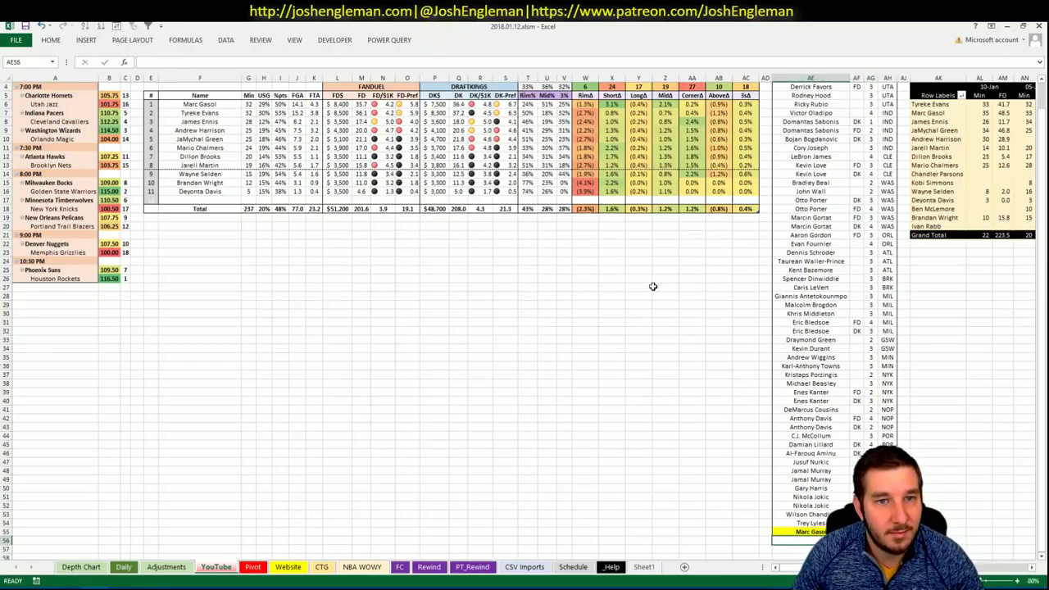
{"action": "scroll", "coordinate": [704, 298], "scroll_direction": "up", "scroll_amount": 1}
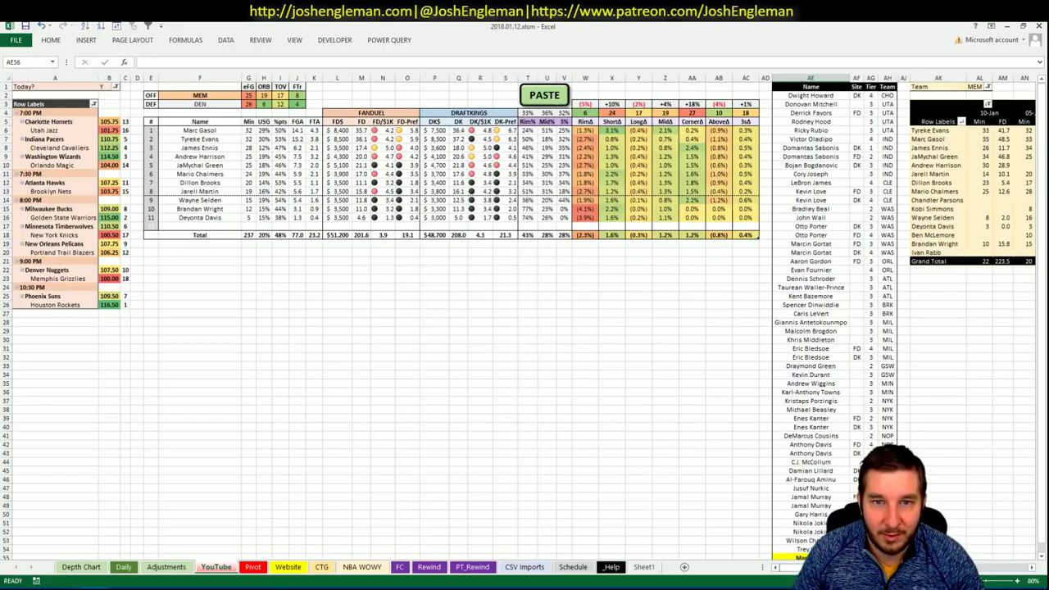
{"action": "scroll", "coordinate": [525, 320], "scroll_direction": "right", "scroll_amount": 3}
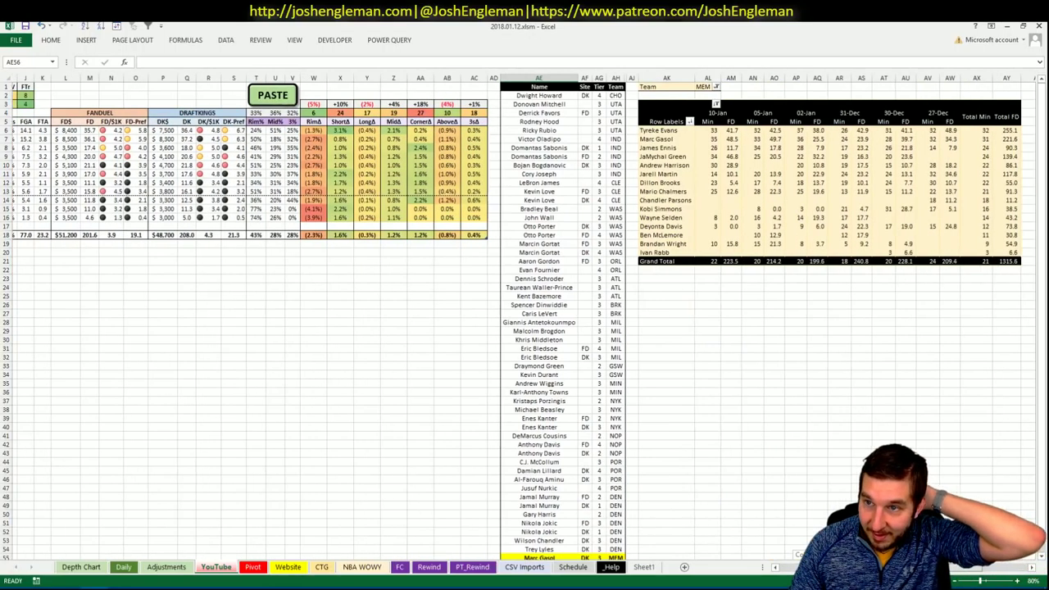
{"action": "scroll", "coordinate": [525, 320], "scroll_direction": "left", "scroll_amount": 3}
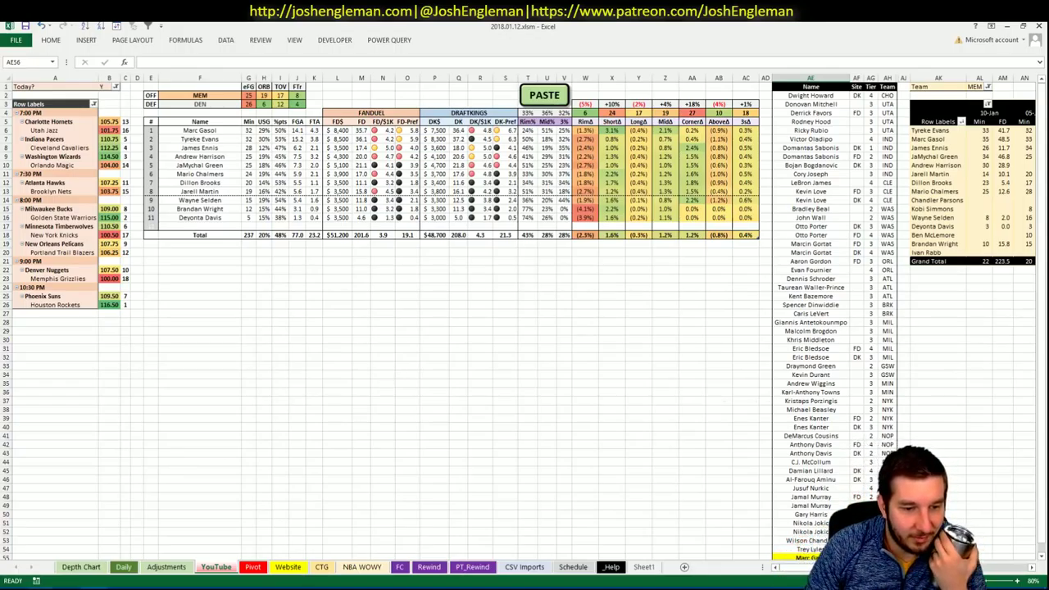
{"action": "left_click", "coordinate": [42, 587]}
{"action": "left_click", "coordinate": [574, 27]}
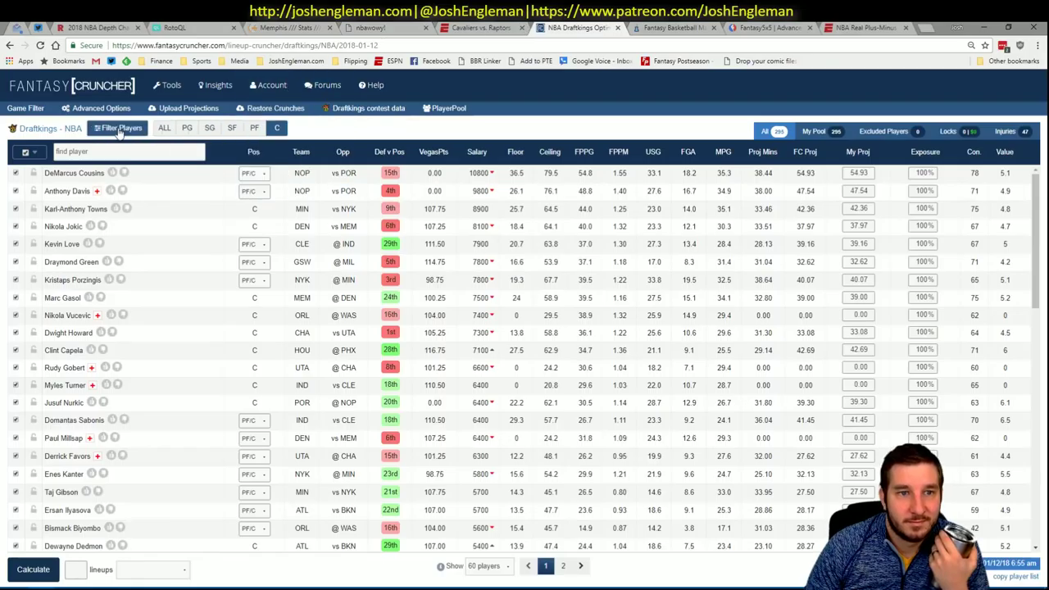
{"action": "left_click", "coordinate": [211, 131]}
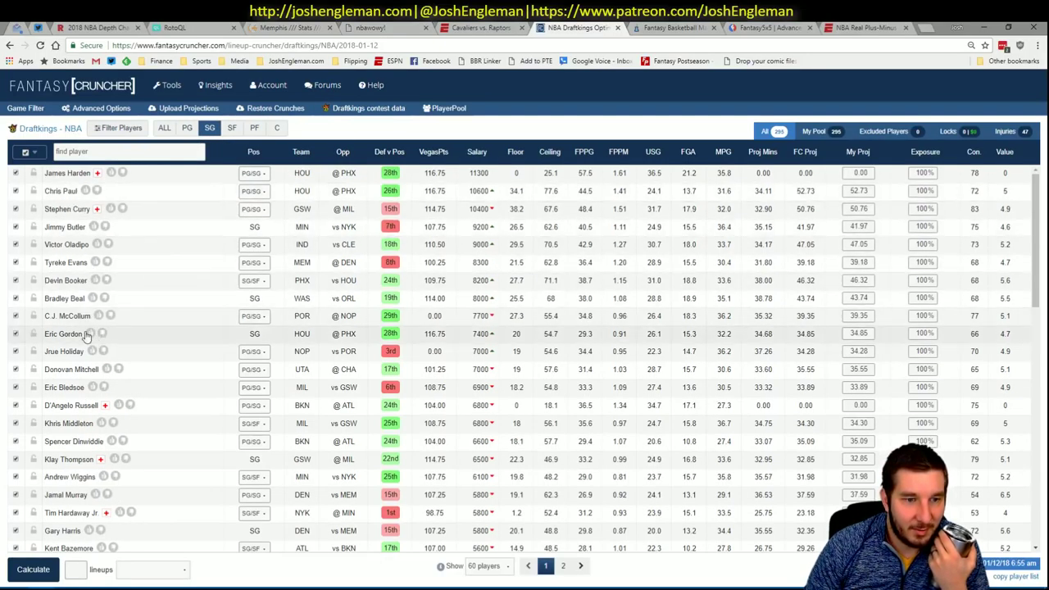
{"action": "left_click", "coordinate": [105, 263]}
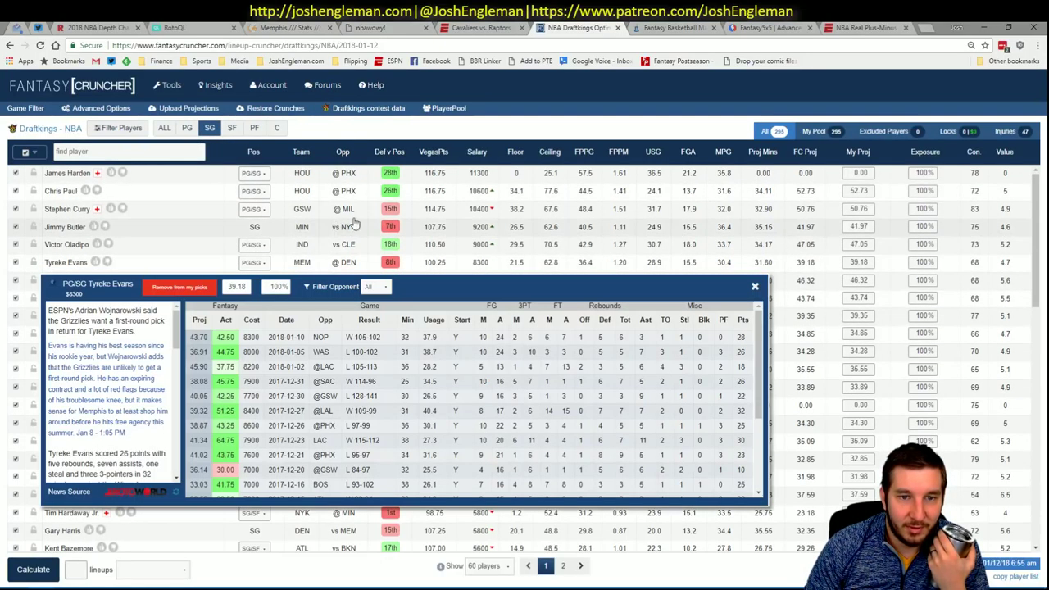
{"action": "left_click", "coordinate": [375, 287]}
{"action": "left_click", "coordinate": [371, 368]}
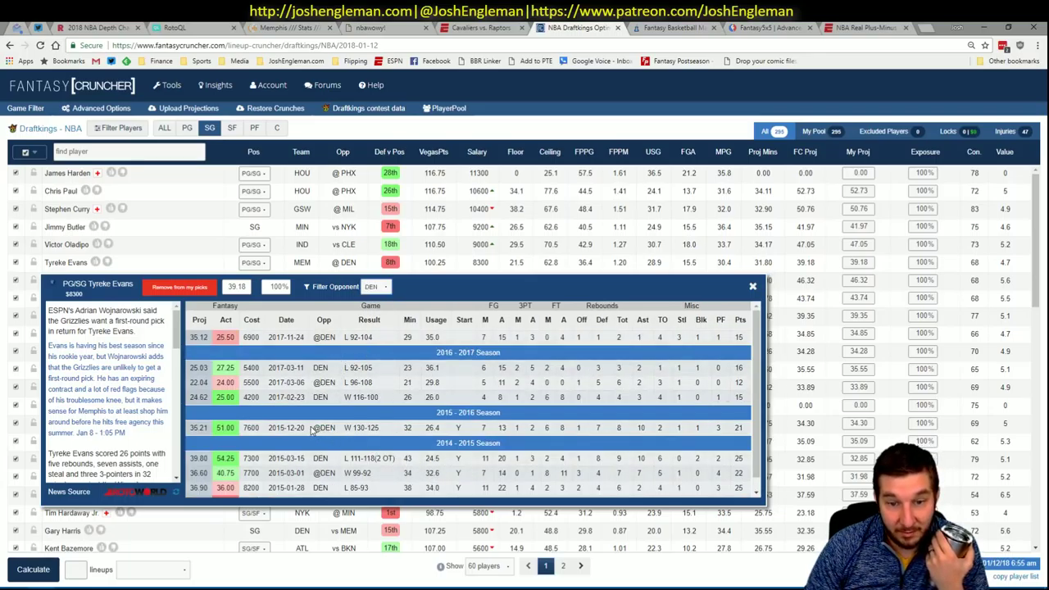
{"action": "scroll", "coordinate": [317, 429], "scroll_direction": "down", "scroll_amount": 1}
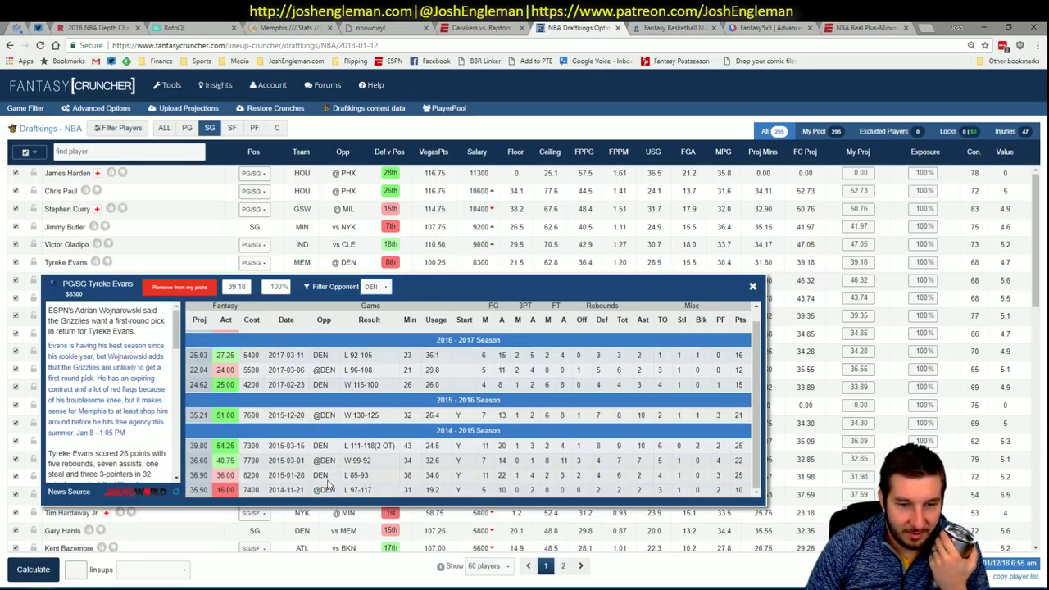
{"action": "left_click", "coordinate": [752, 286]}
{"action": "key", "text": "alt+Tab"}
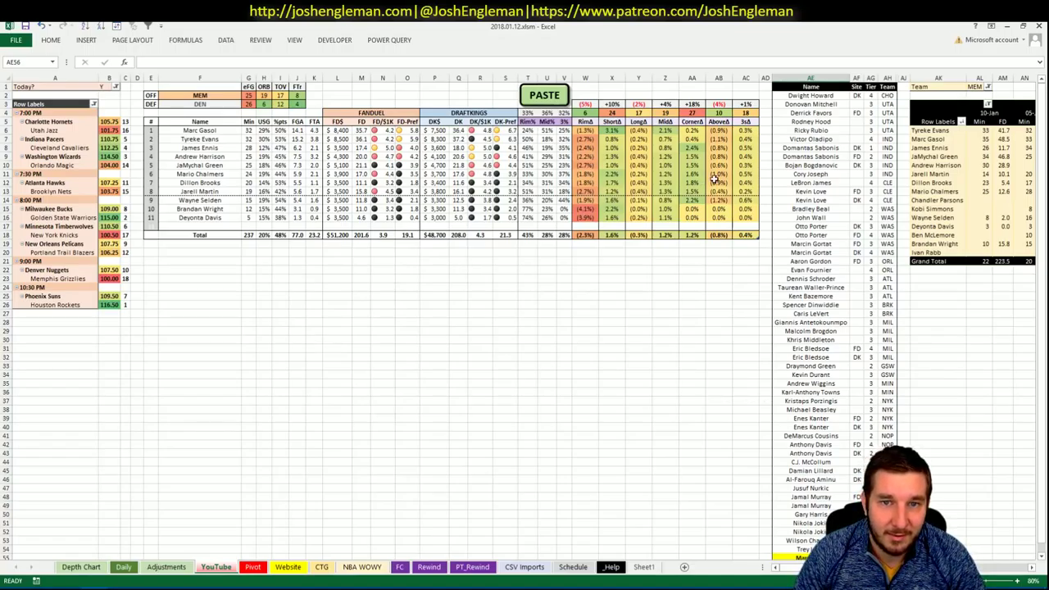
Enter Andrew Harrison in two new shortlist rows below Marc Gasol, the first at tier 4
{"action": "left_click", "coordinate": [636, 416]}
{"action": "scroll", "coordinate": [631, 438], "scroll_direction": "down", "scroll_amount": 2}
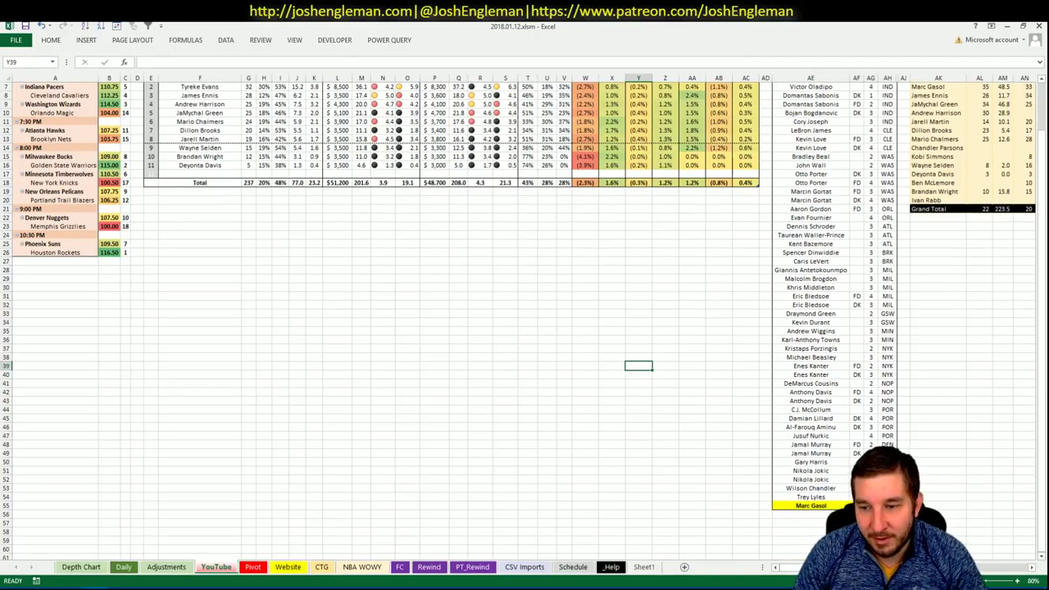
{"action": "left_click", "coordinate": [799, 513]}
{"action": "type", "text": "Andrew WigginsHarrison"}
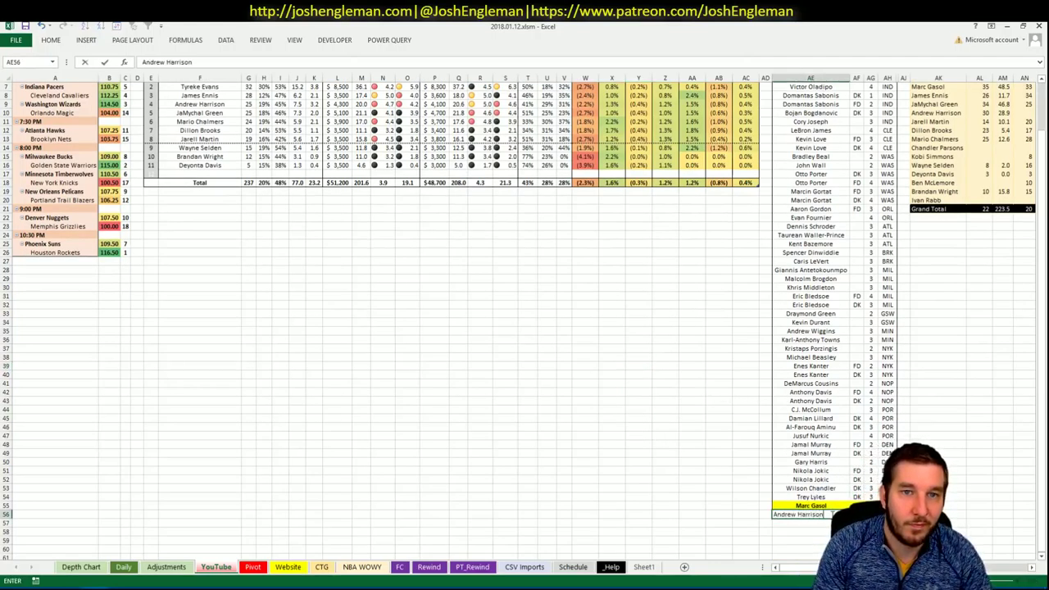
{"action": "key", "text": "Return"}
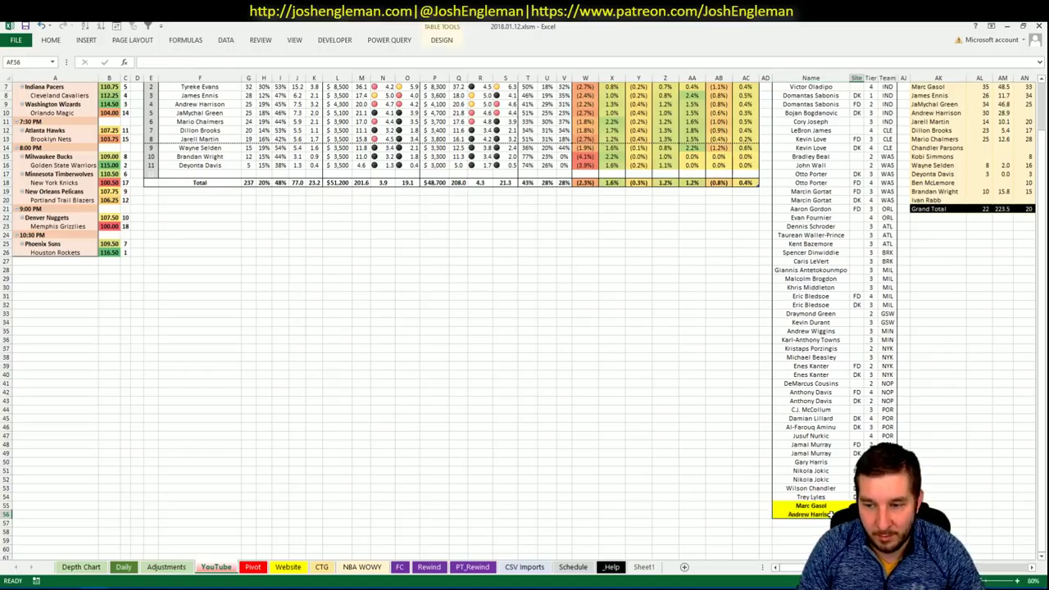
{"action": "key", "text": "Down"}
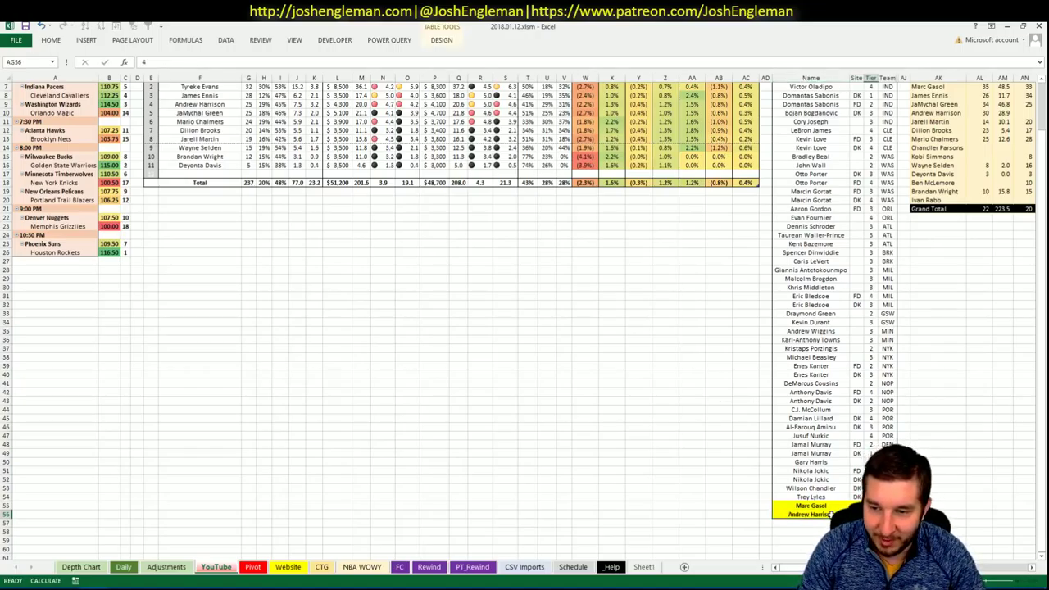
{"action": "key", "text": "Left"}
{"action": "key", "text": "Right"}
{"action": "type", "text": "And"}
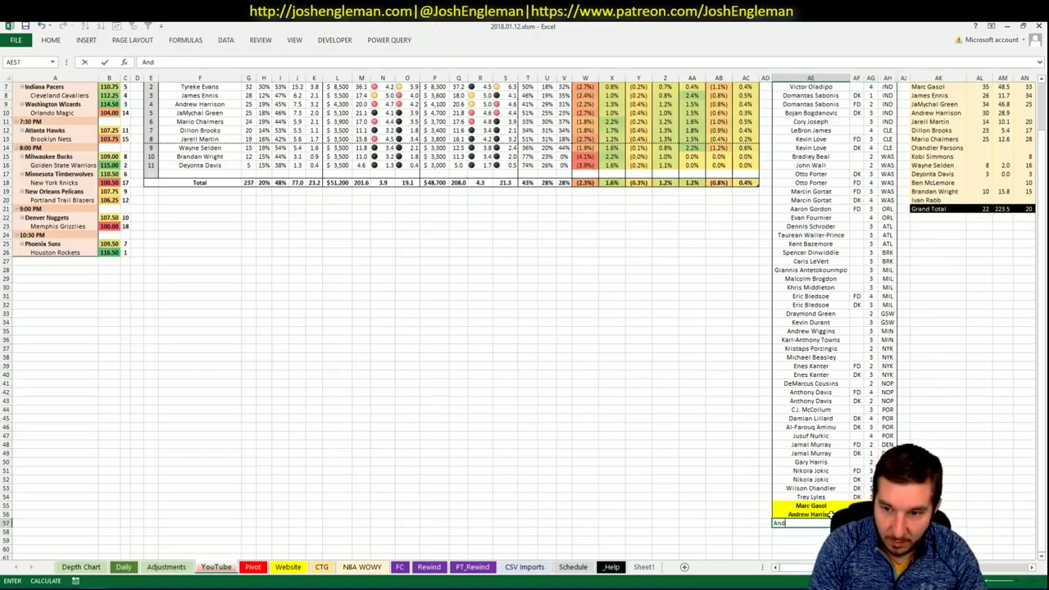
{"action": "type", "text": "rew Harrison"}
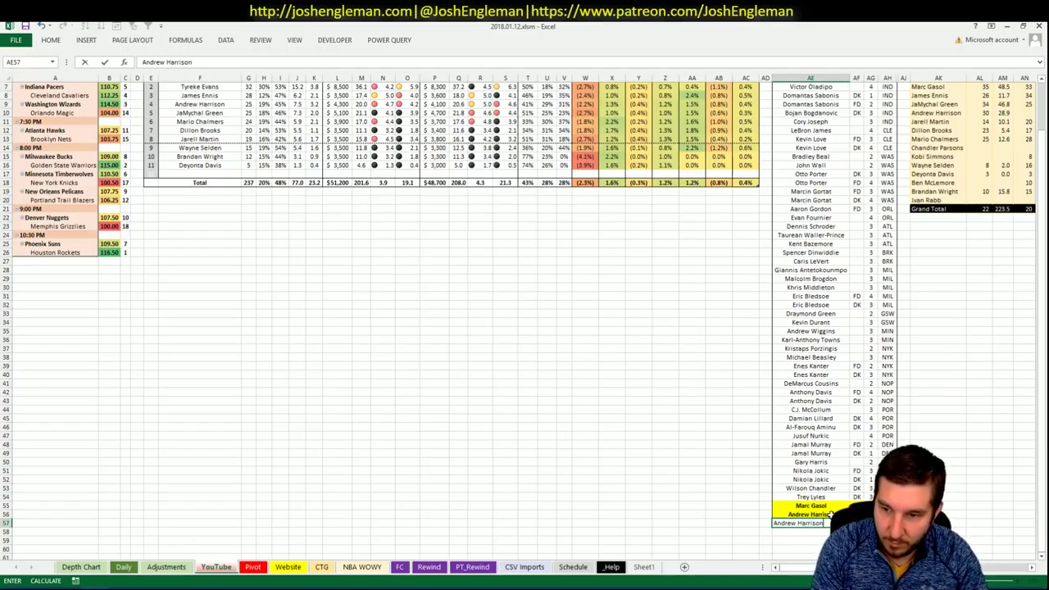
{"action": "key", "text": "Tab"}
{"action": "key", "text": "Tab"}
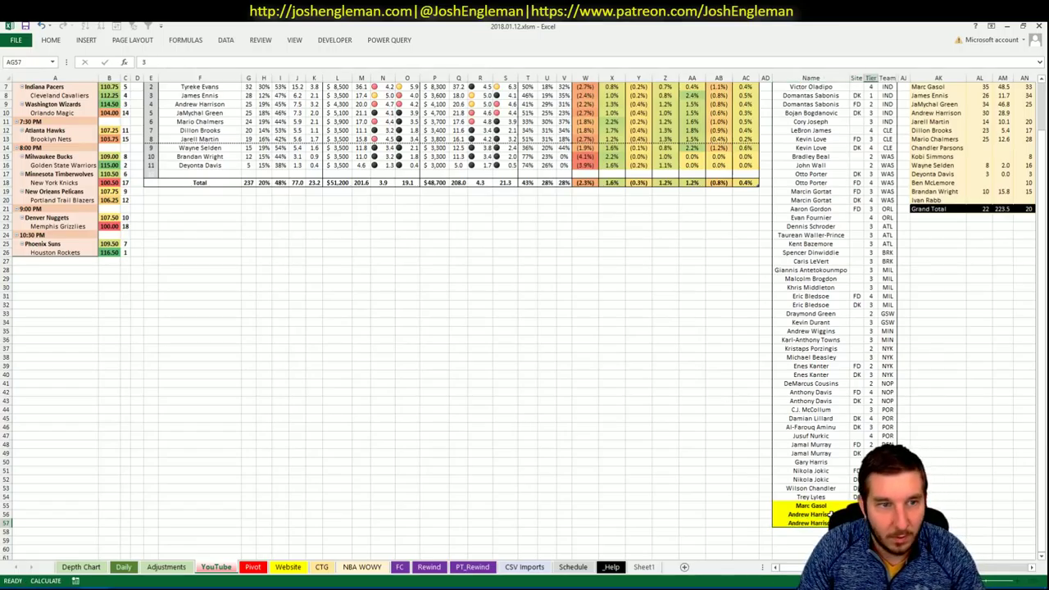
Replace MEM with PHO in the offense team cell so the table recalculates for Phoenix versus Houston
{"action": "left_click", "coordinate": [337, 324]}
{"action": "scroll", "coordinate": [323, 335], "scroll_direction": "up", "scroll_amount": 2}
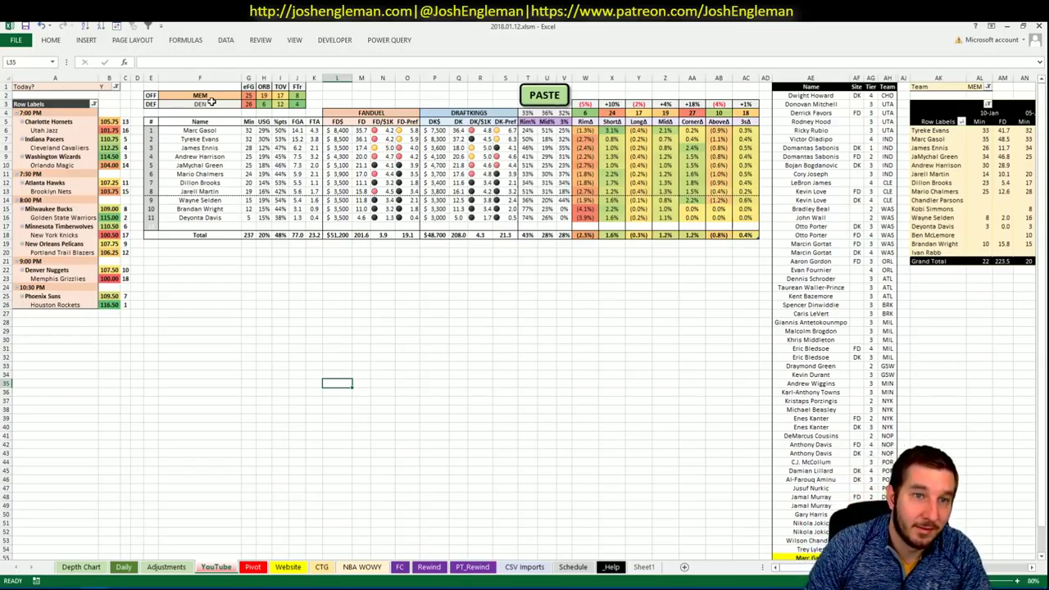
{"action": "left_click", "coordinate": [213, 95]}
{"action": "type", "text": "PHO"}
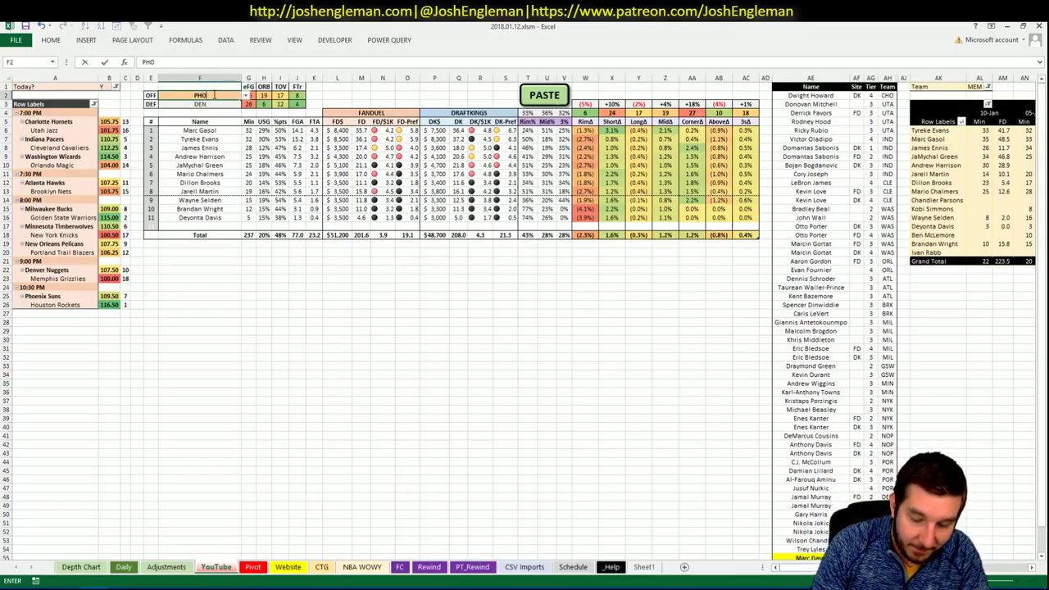
{"action": "key", "text": "Return"}
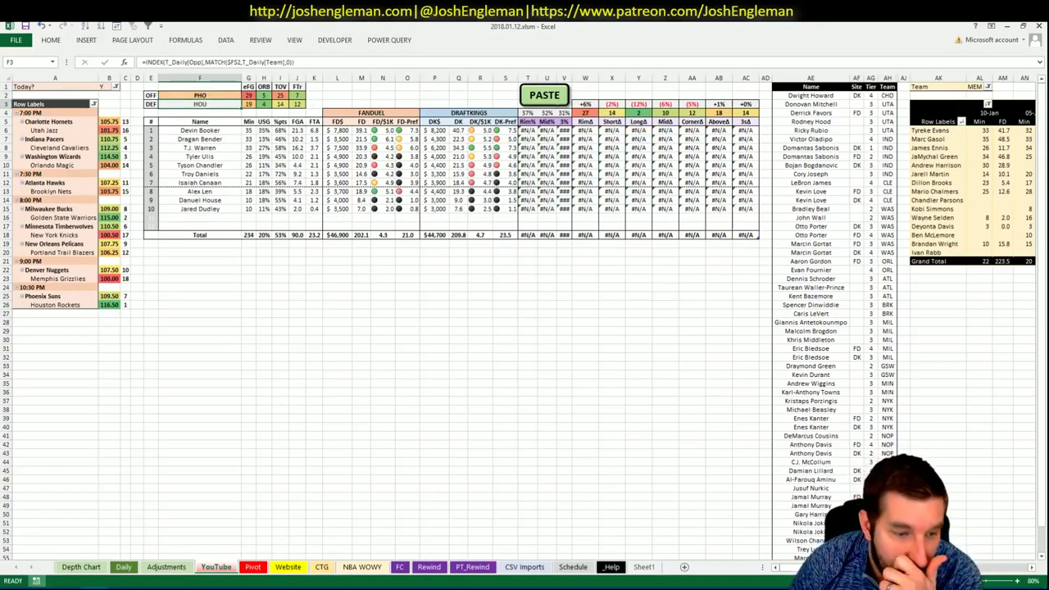
{"action": "key", "text": "alt+Tab"}
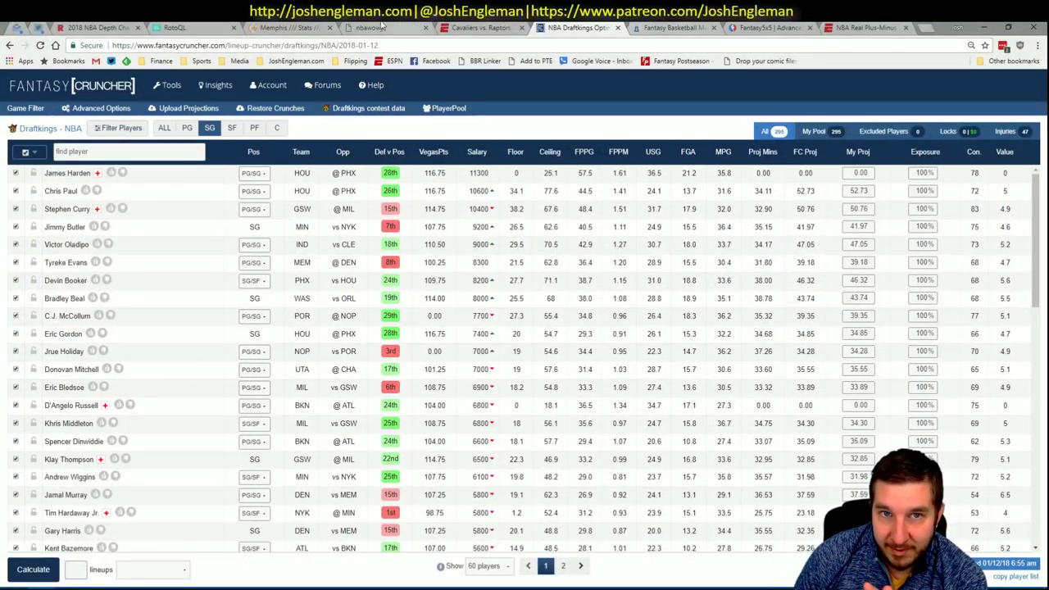
Search Phoenix Suns on Cleaning the Glass and copy its Shooting: Frequency player table
{"action": "left_click", "coordinate": [295, 27]}
{"action": "left_click", "coordinate": [256, 109]}
{"action": "type", "text": "Phoenix Suns"}
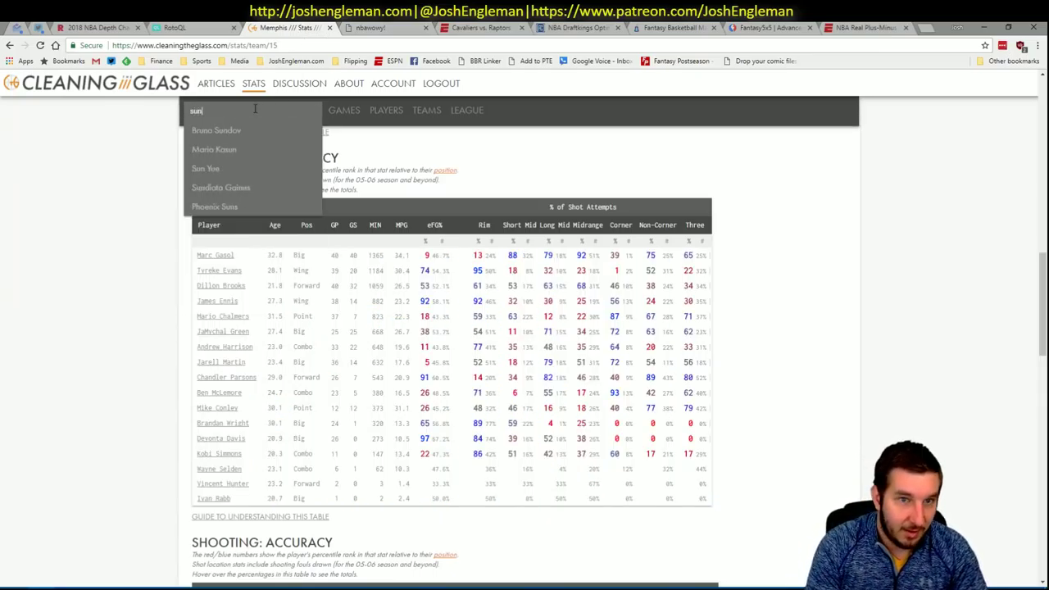
{"action": "key", "text": "Return"}
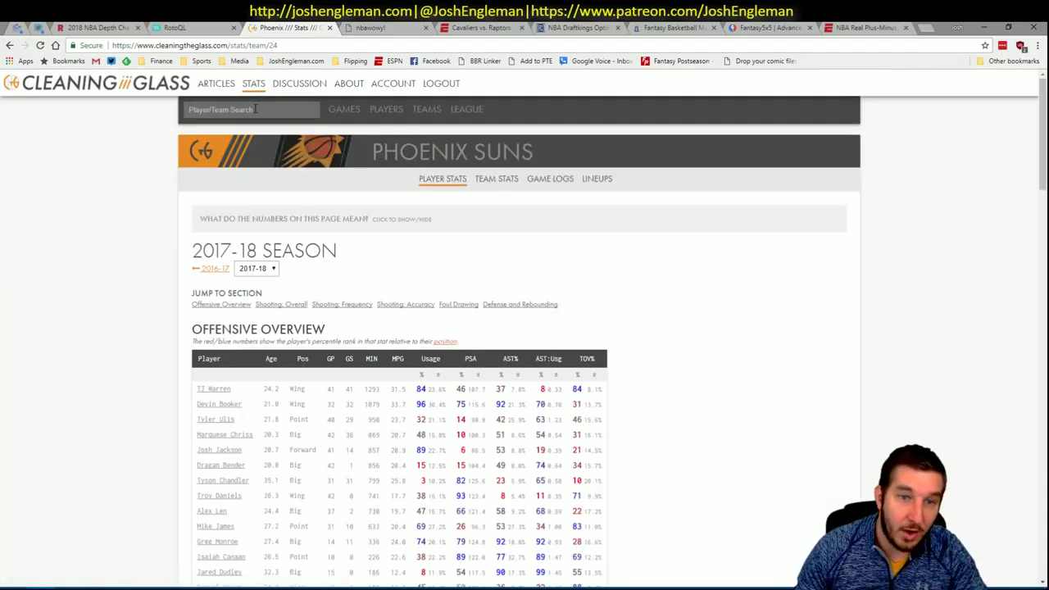
{"action": "left_click", "coordinate": [348, 305]}
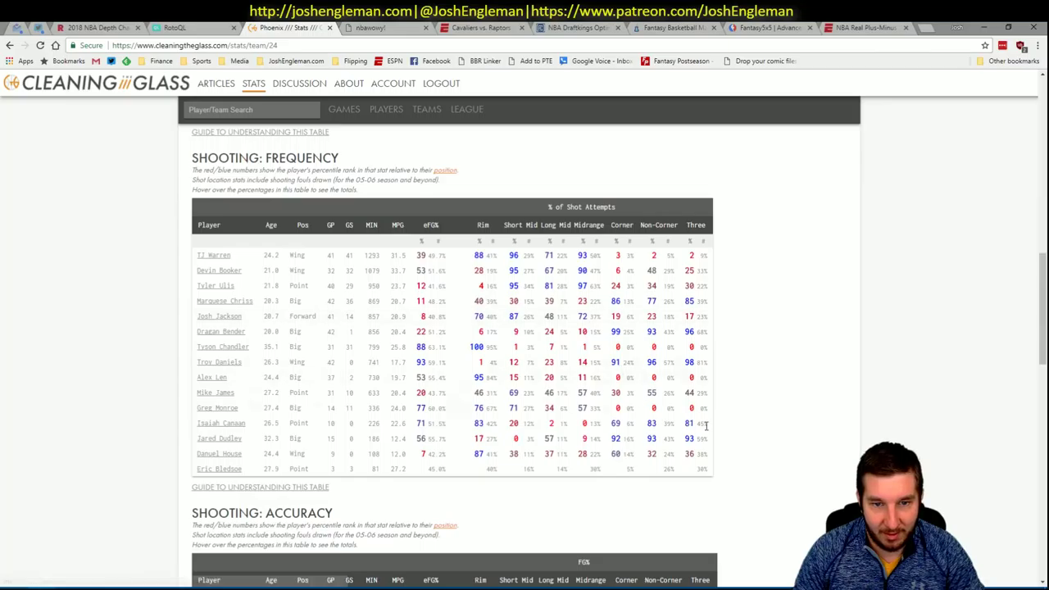
{"action": "left_click_drag", "start_coordinate": [721, 474], "coordinate": [196, 255]}
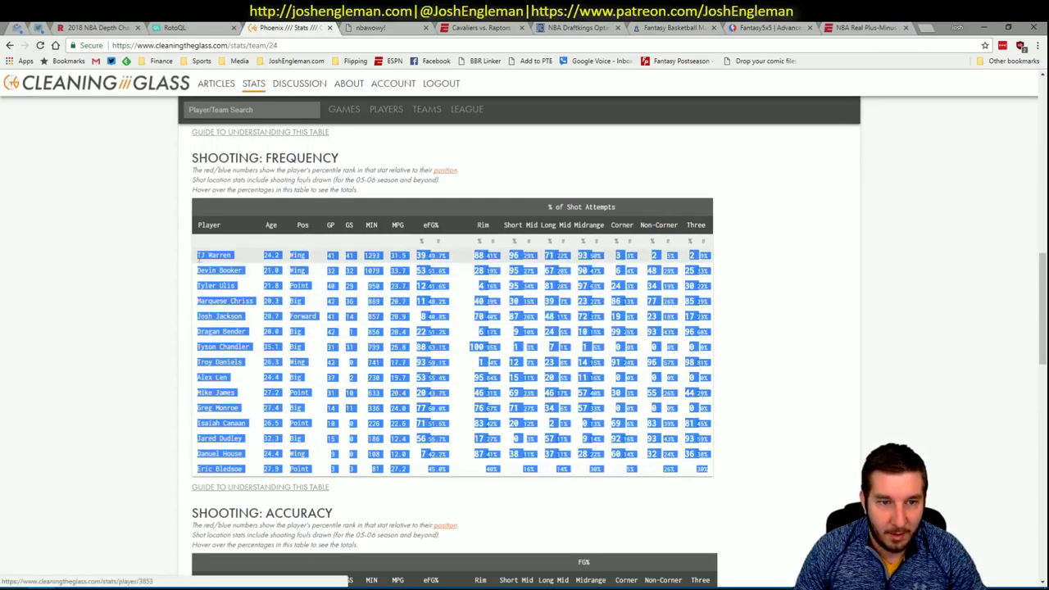
{"action": "key", "text": "ctrl+c"}
{"action": "key", "text": "alt+Tab"}
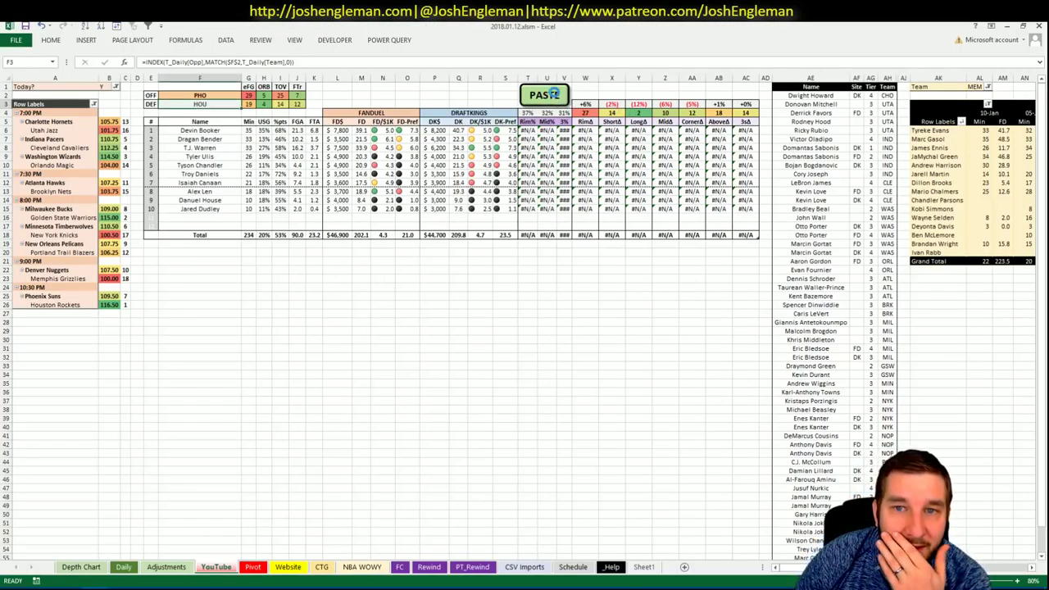
Paste the Phoenix shooting stats via the PASTE button and set the pivot's team filter to PHO
{"action": "left_click", "coordinate": [560, 100]}
{"action": "left_click", "coordinate": [621, 357]}
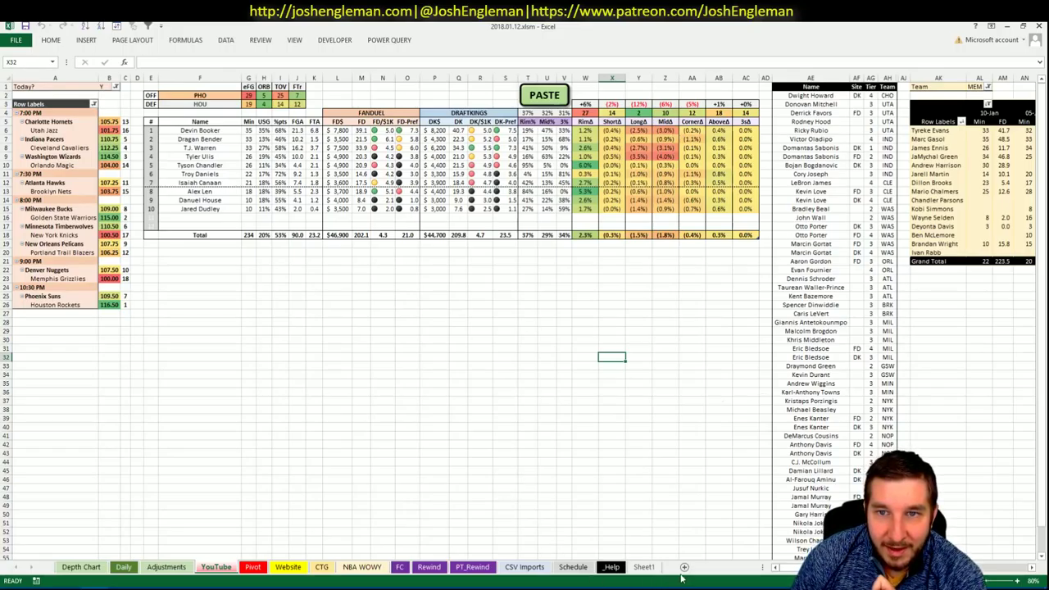
{"action": "left_click", "coordinate": [977, 86]}
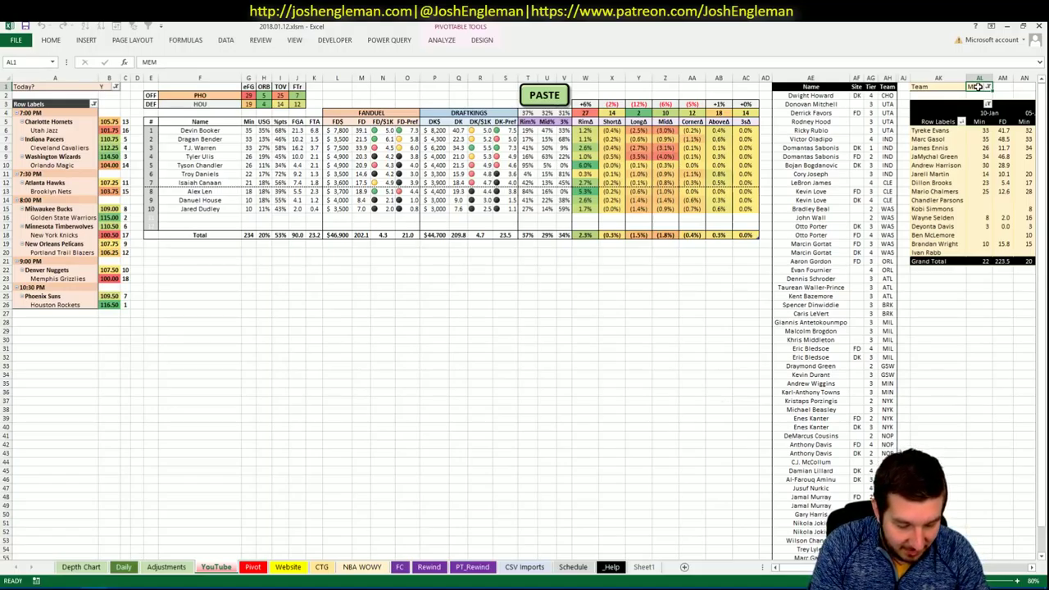
{"action": "type", "text": "PHO"}
{"action": "key", "text": "Return"}
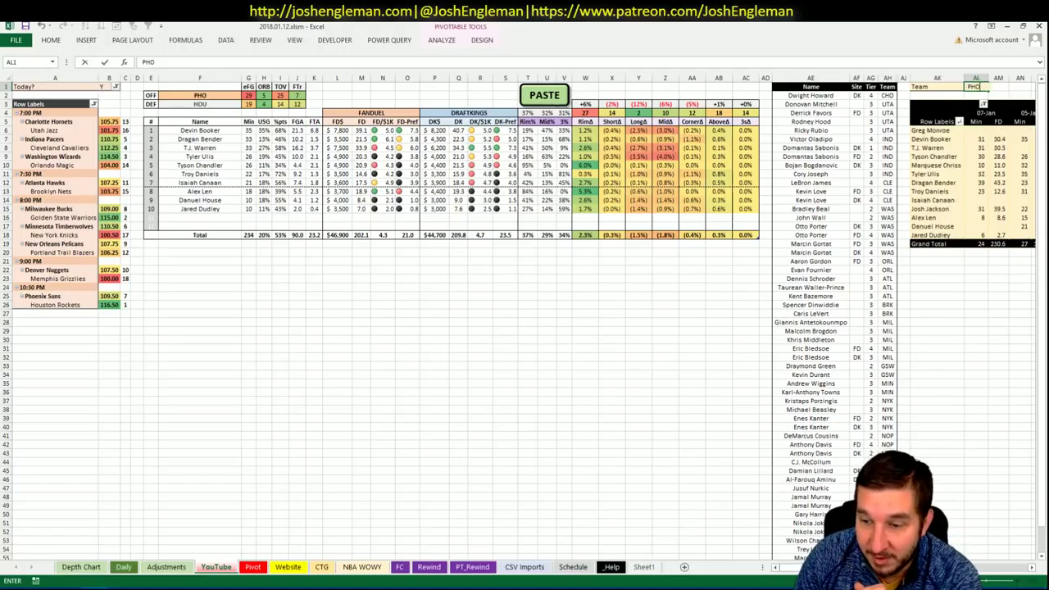
{"action": "scroll", "coordinate": [524, 327], "scroll_direction": "right", "scroll_amount": 3}
{"action": "scroll", "coordinate": [525, 317], "scroll_direction": "right", "scroll_amount": 1}
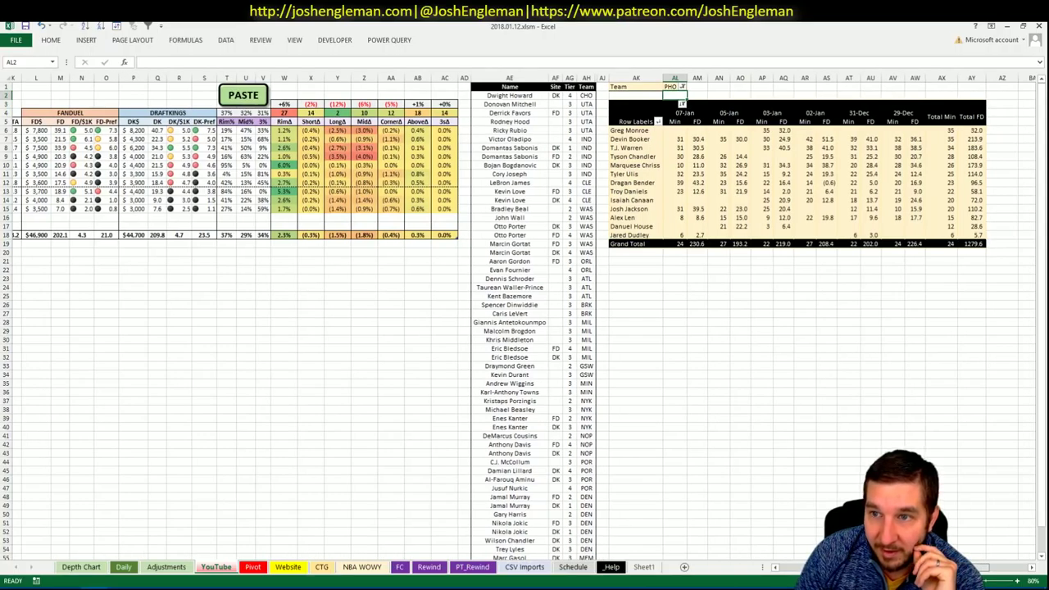
{"action": "scroll", "coordinate": [524, 317], "scroll_direction": "left", "scroll_amount": 4}
{"action": "left_click", "coordinate": [937, 479]}
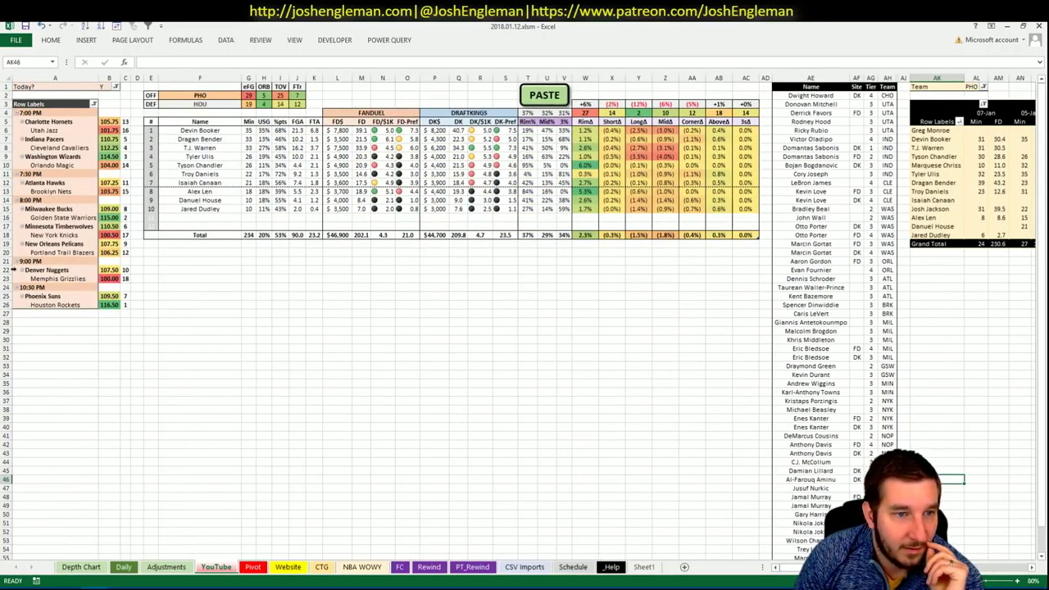
Freeze panes at row 19 so rows 1–18 stay fixed at the top
{"action": "left_click", "coordinate": [6, 244]}
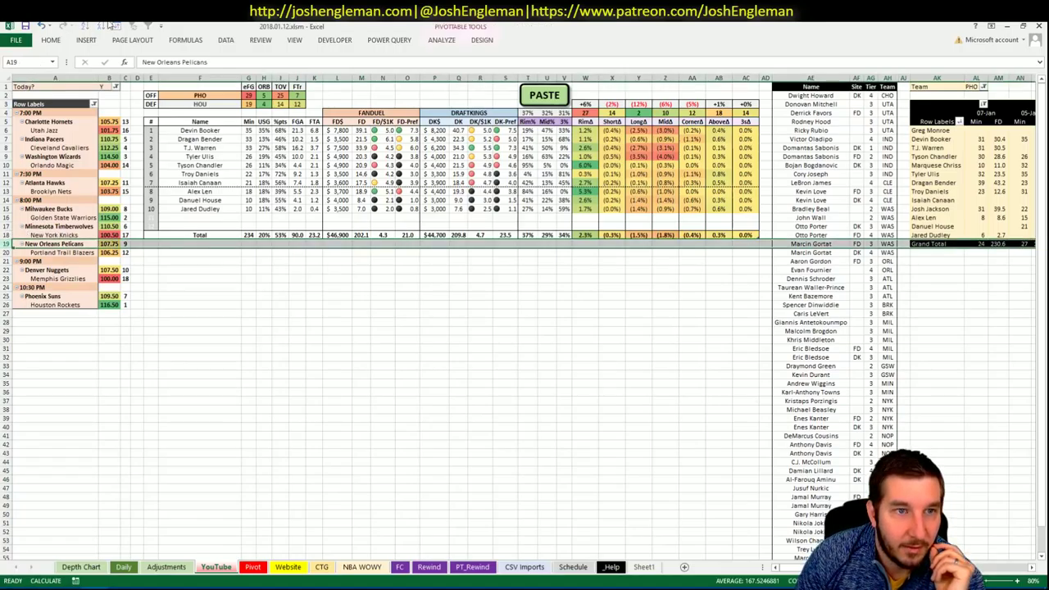
{"action": "left_click", "coordinate": [294, 40]}
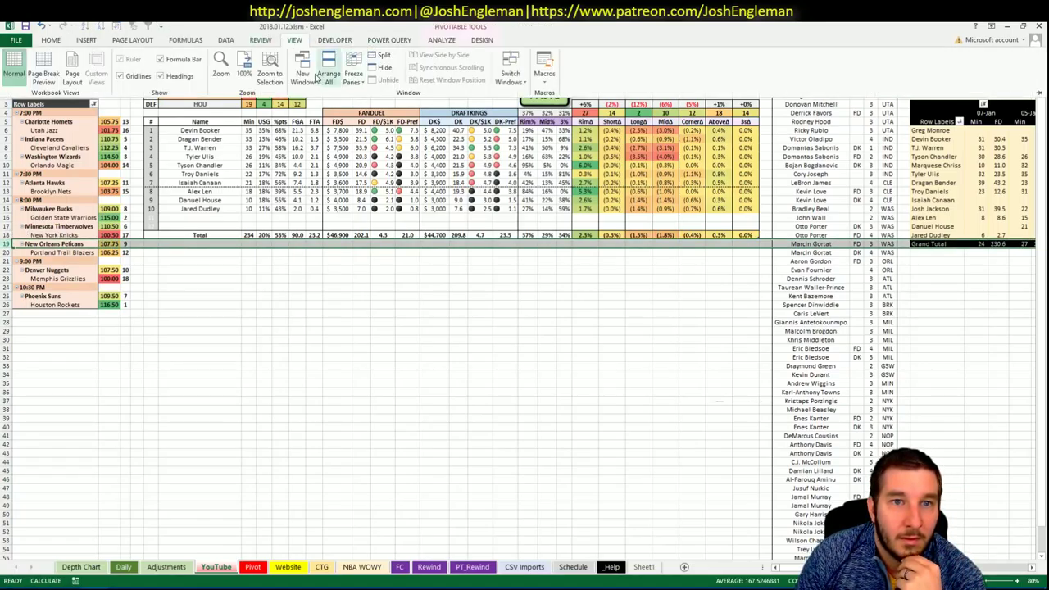
{"action": "left_click", "coordinate": [355, 69]}
{"action": "left_click", "coordinate": [389, 103]}
{"action": "scroll", "coordinate": [559, 324], "scroll_direction": "down", "scroll_amount": 6}
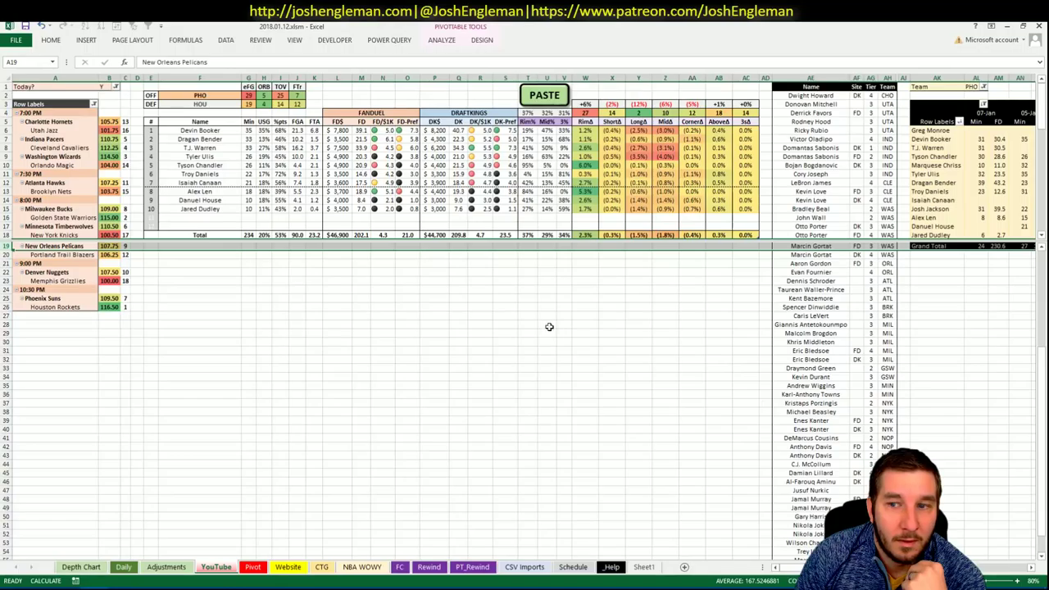
{"action": "scroll", "coordinate": [566, 325], "scroll_direction": "down", "scroll_amount": 3}
{"action": "left_click", "coordinate": [662, 325]}
Add Devin Booker to the shortlist twice: FD at tier 2 and DK at tier 3
{"action": "left_click", "coordinate": [809, 351]}
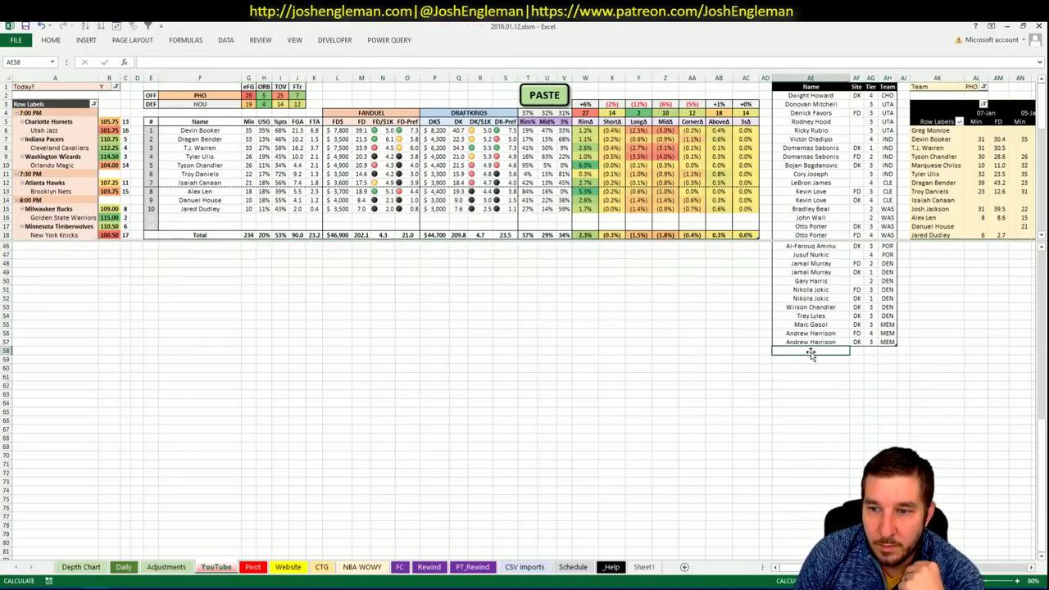
{"action": "type", "text": "Devin Booker"}
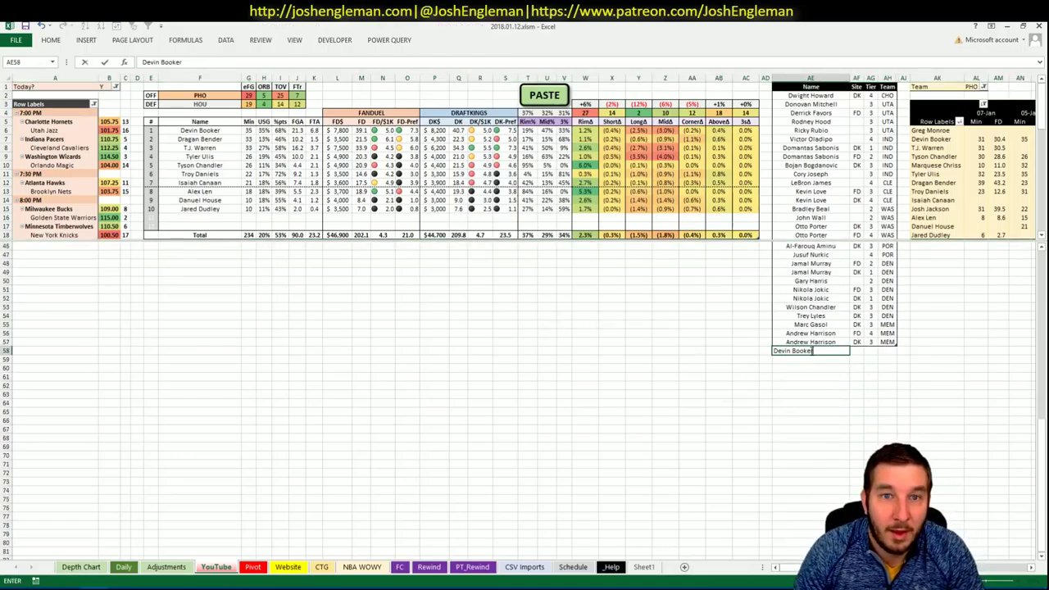
{"action": "key", "text": "Tab"}
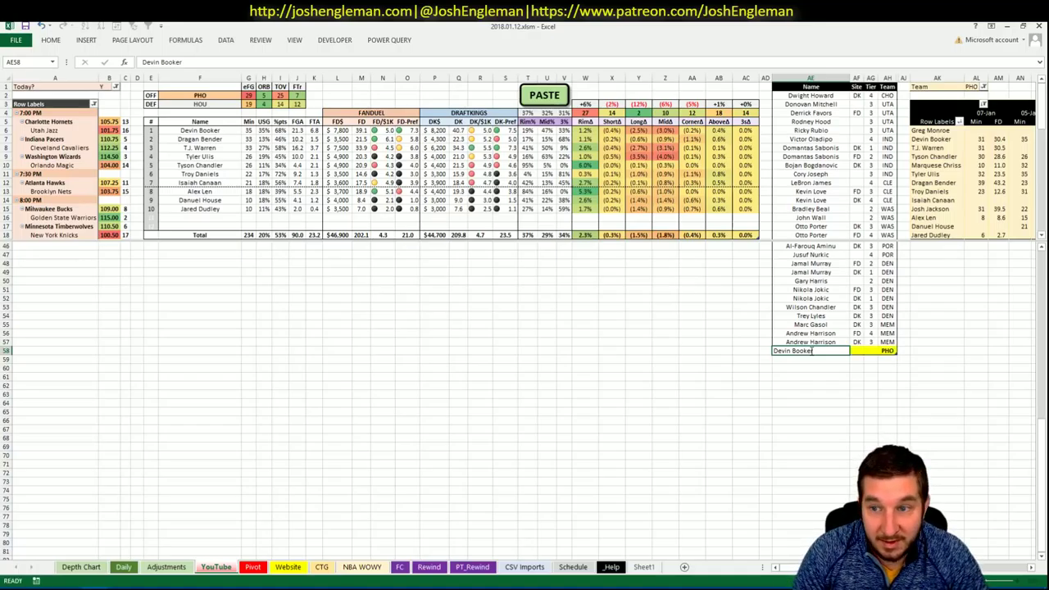
{"action": "key", "text": "Tab"}
{"action": "type", "text": "2"}
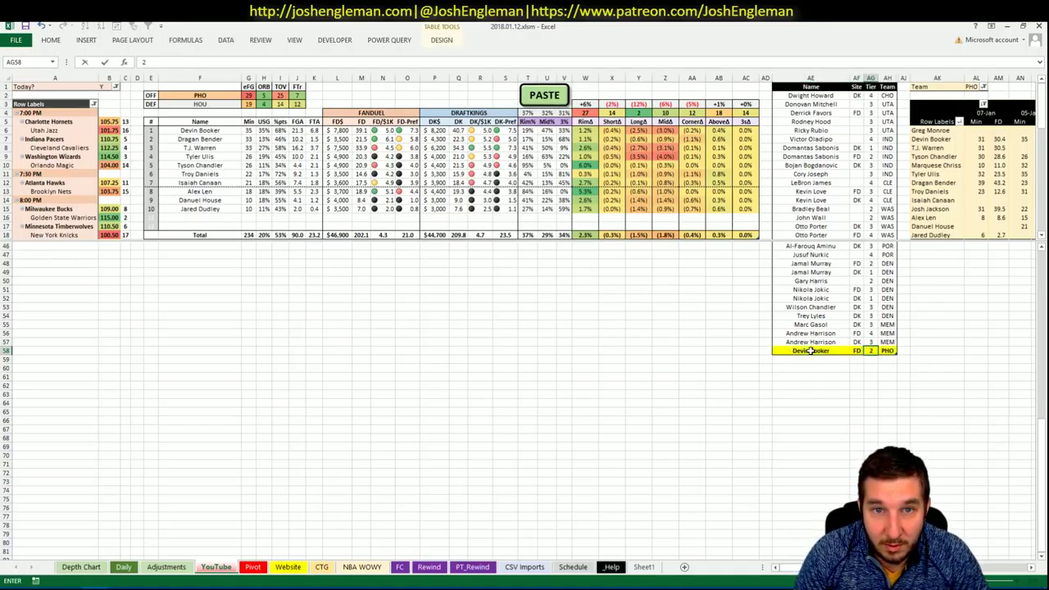
{"action": "key", "text": "Return"}
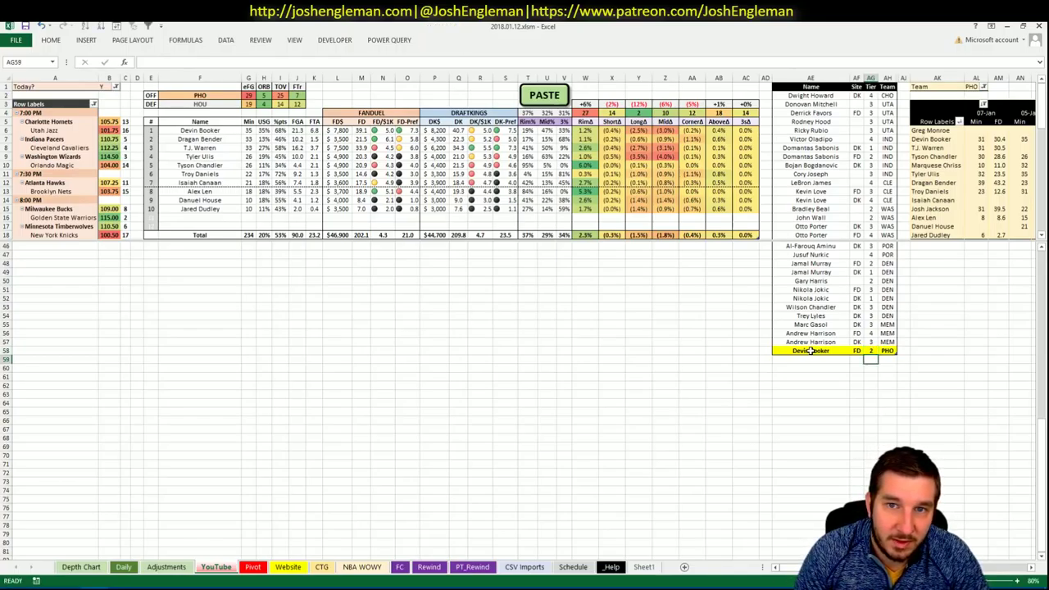
{"action": "key", "text": "Left"}
{"action": "key", "text": "Left"}
{"action": "type", "text": "Devin Booker"}
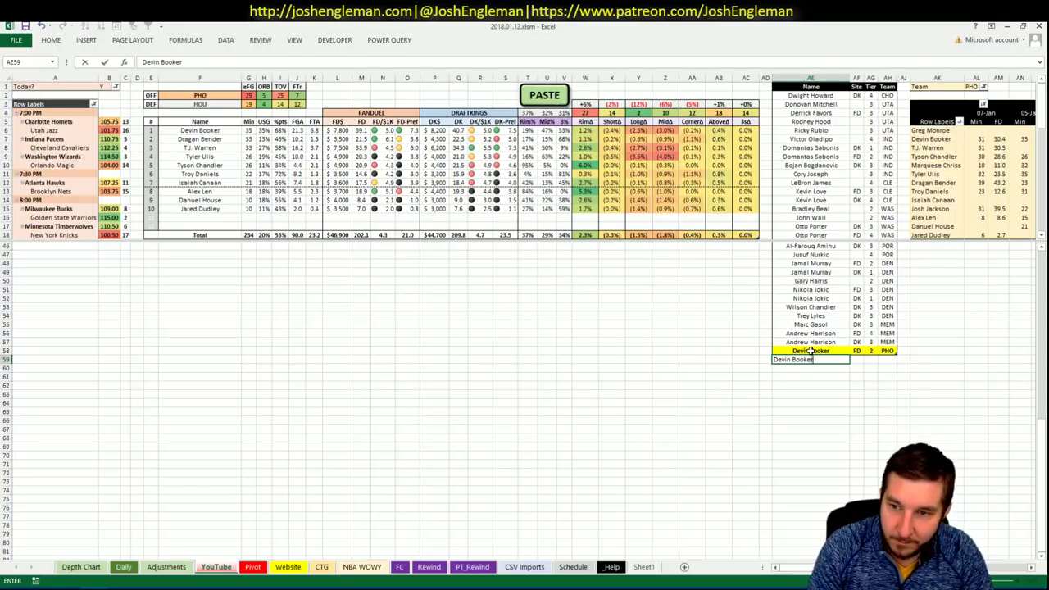
{"action": "key", "text": "ctrl+Return"}
{"action": "key", "text": "Right"}
{"action": "type", "text": "DK"}
{"action": "key", "text": "ctrl+Return"}
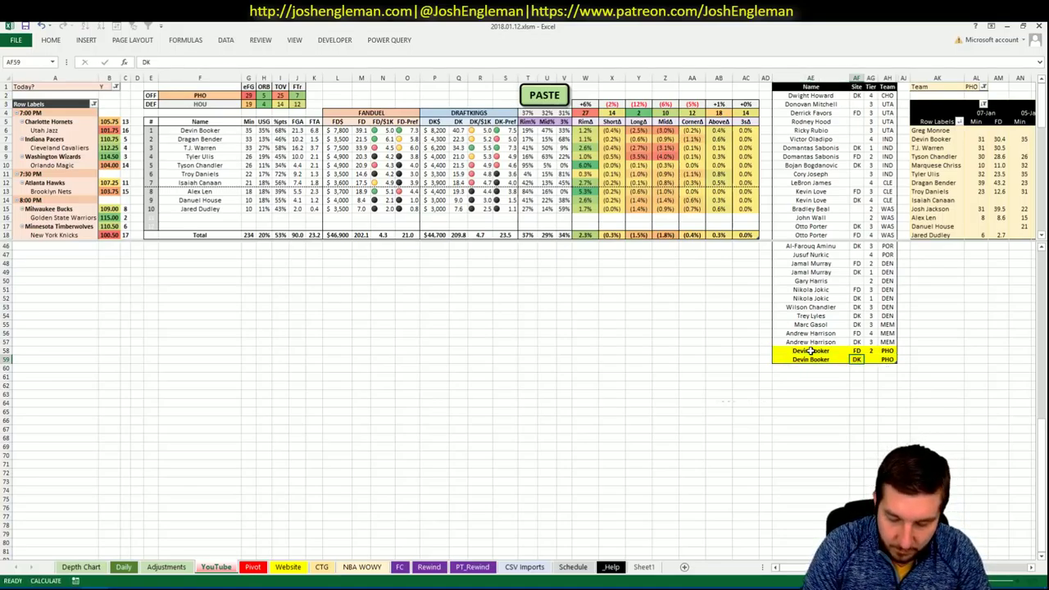
{"action": "key", "text": "Left"}
{"action": "key", "text": "Down"}
{"action": "key", "text": "Down"}
{"action": "key", "text": "Up"}
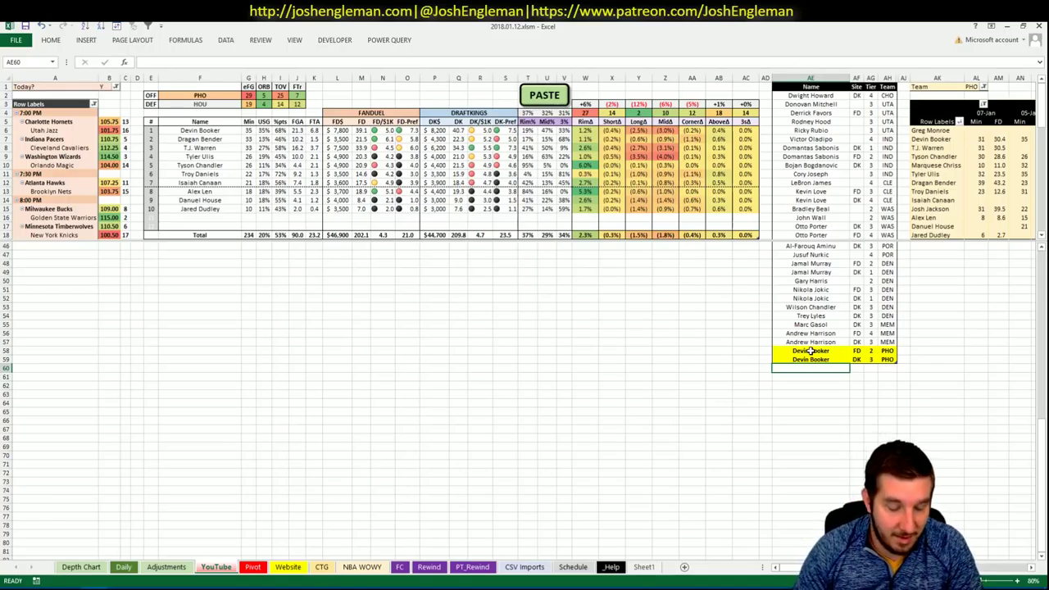
Add two Dragan Bender rows to the shortlist, the first at tier 1
{"action": "type", "text": "Drag"}
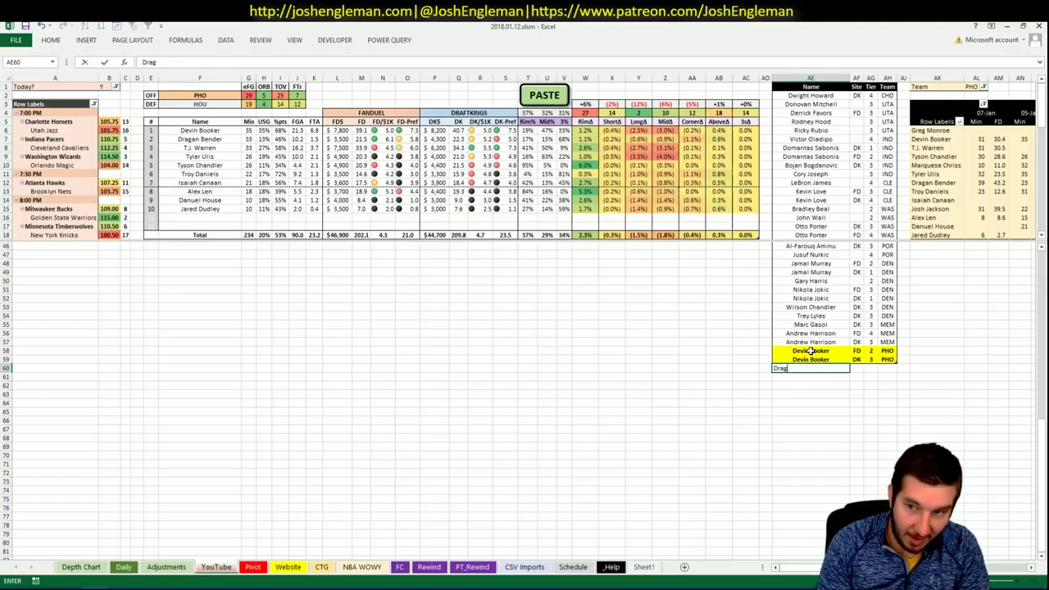
{"action": "type", "text": "an"}
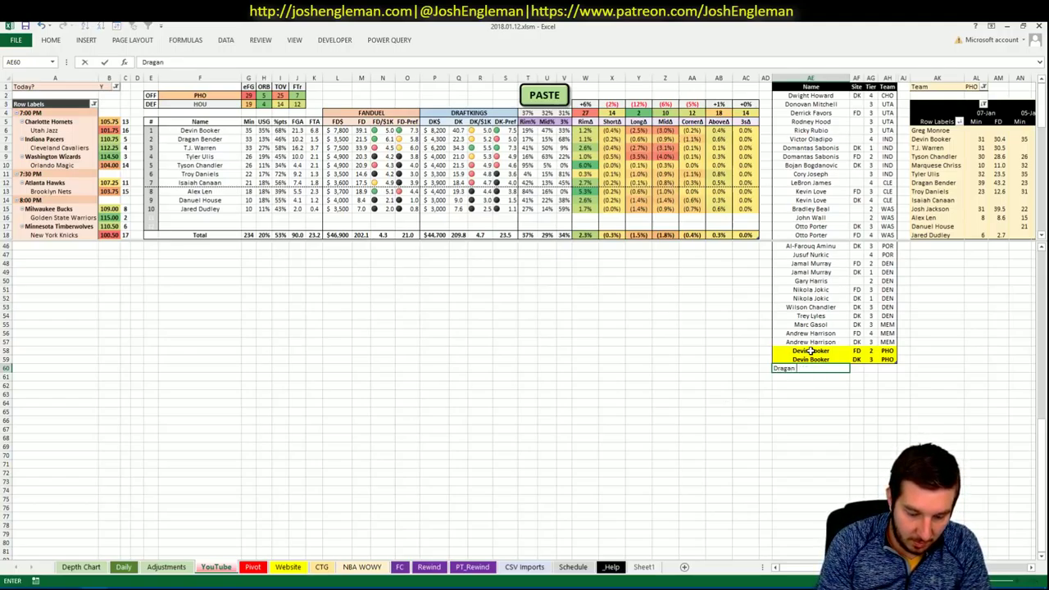
{"action": "type", "text": " Bender"}
{"action": "key", "text": "Tab"}
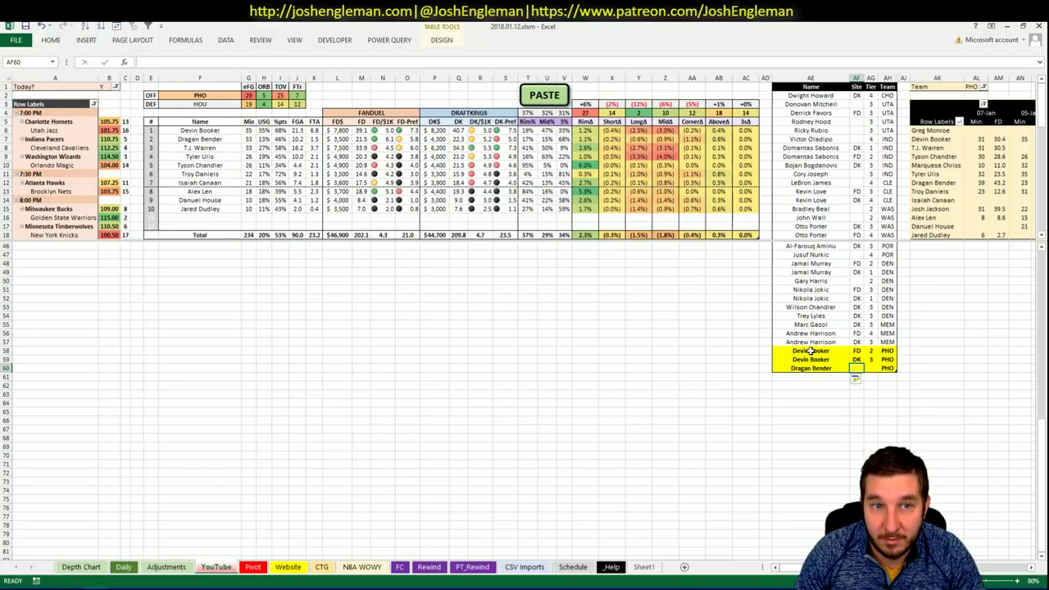
{"action": "key", "text": "Tab"}
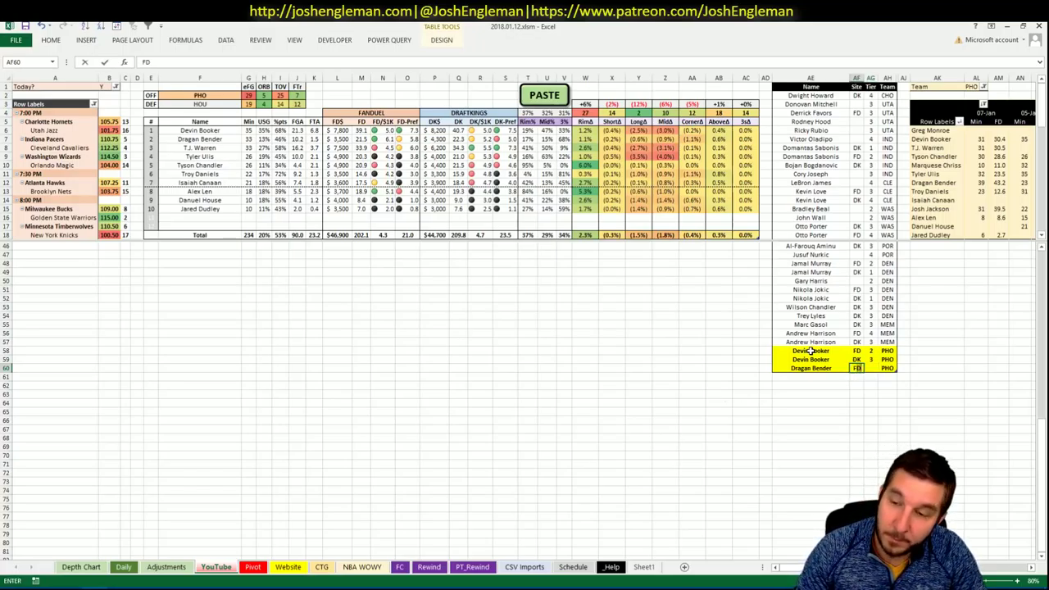
{"action": "key", "text": "Tab"}
{"action": "key", "text": "shift+Tab"}
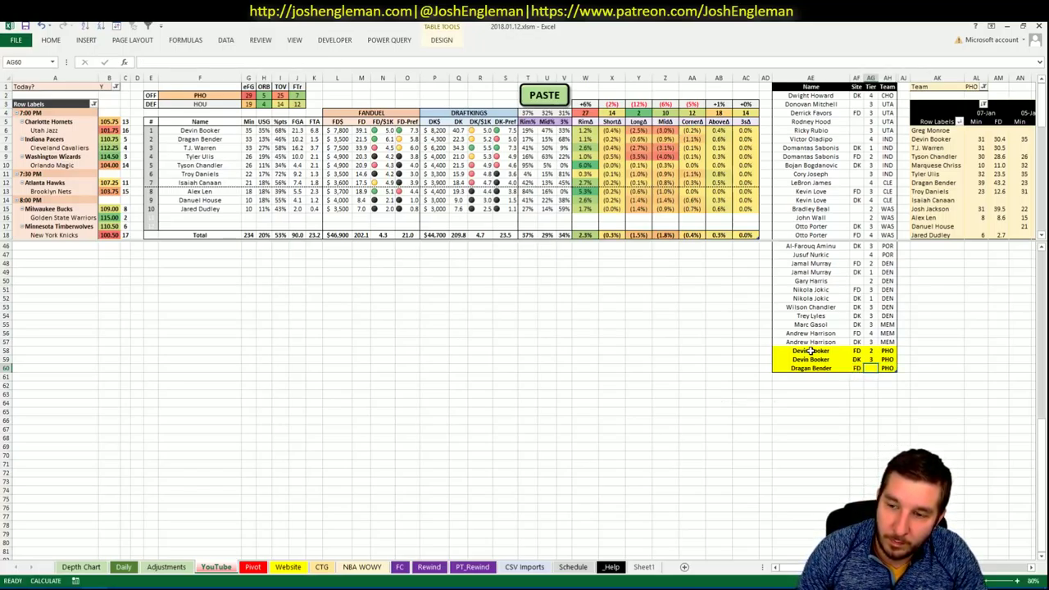
{"action": "type", "text": "1"}
{"action": "key", "text": "Return"}
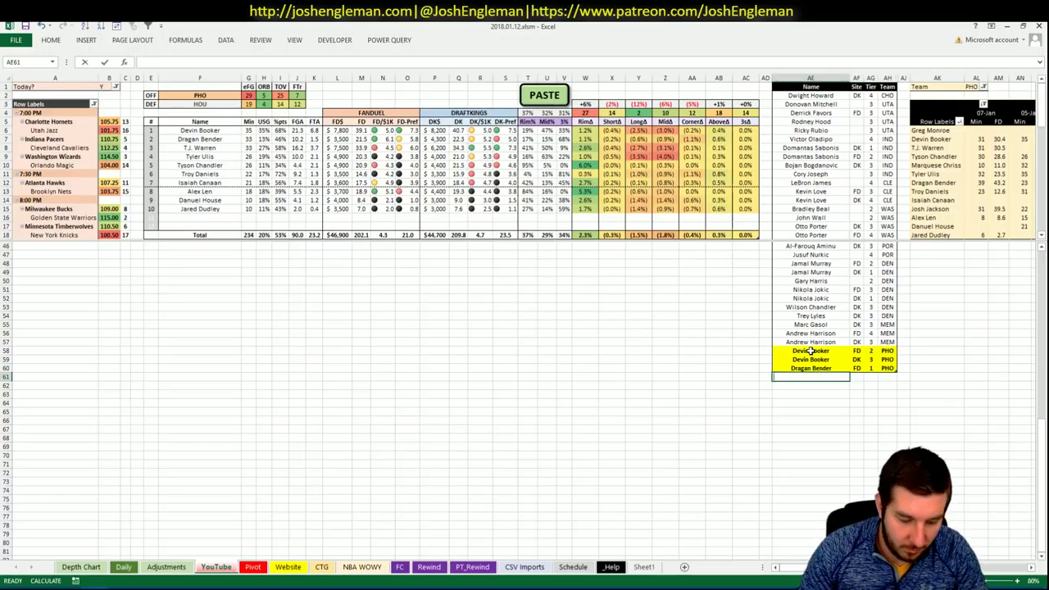
{"action": "type", "text": "Dragan Bender"}
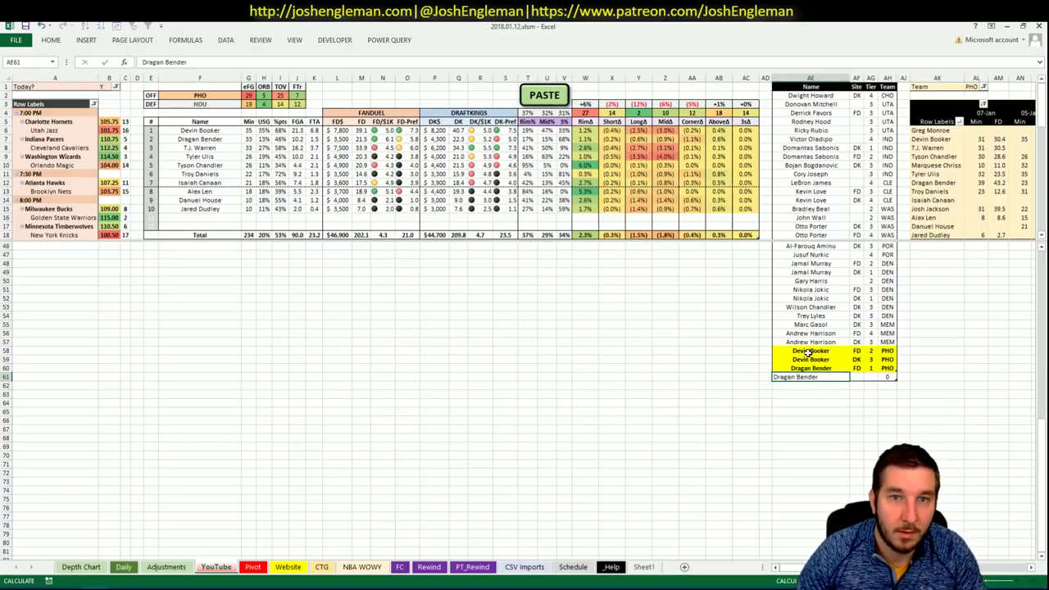
{"action": "key", "text": "Tab"}
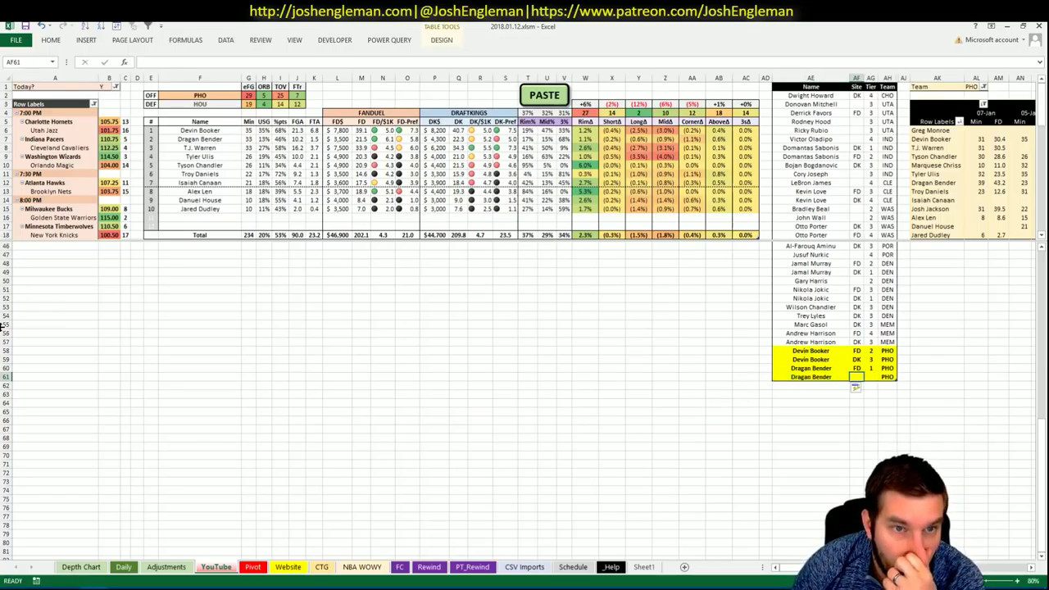
On the Pivot sheet, select Dragan Bender's row among the Suns projections
{"action": "left_click", "coordinate": [252, 566]}
{"action": "scroll", "coordinate": [250, 392], "scroll_direction": "up", "scroll_amount": 2}
{"action": "scroll", "coordinate": [250, 392], "scroll_direction": "down", "scroll_amount": 1}
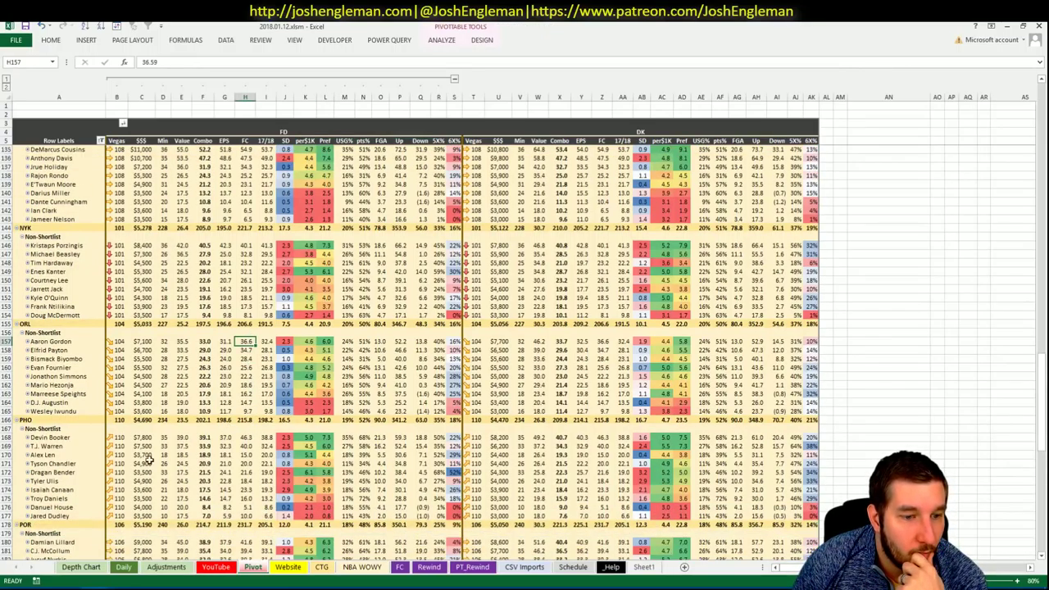
{"action": "left_click", "coordinate": [5, 473]}
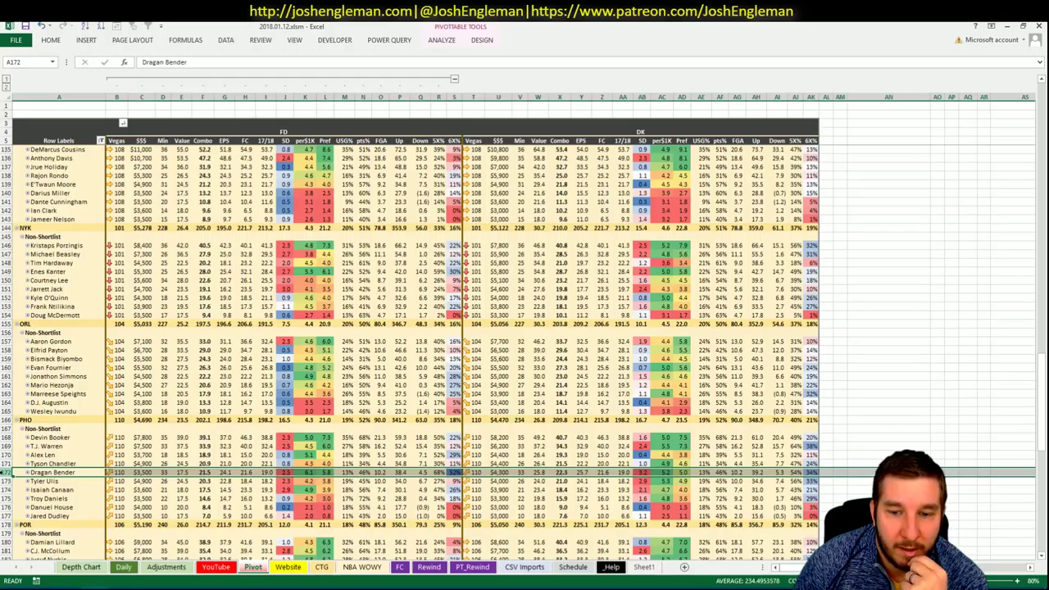
On the YouTube sheet, give the second Dragan Bender row site DK and tier 3
{"action": "left_click", "coordinate": [123, 566]}
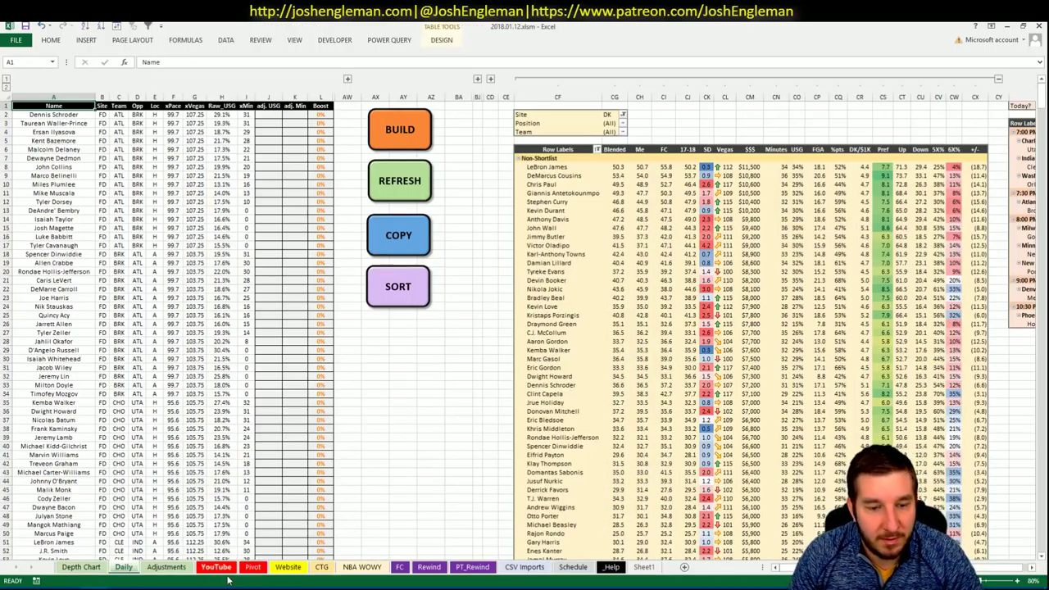
{"action": "left_click", "coordinate": [253, 566]}
{"action": "left_click", "coordinate": [216, 566]}
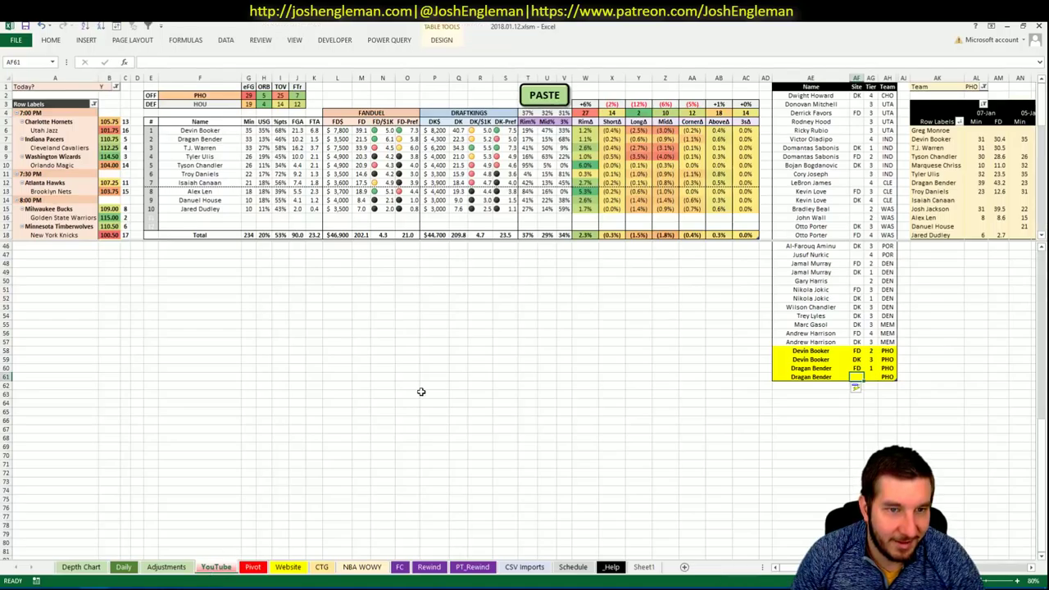
{"action": "left_click", "coordinate": [845, 418]}
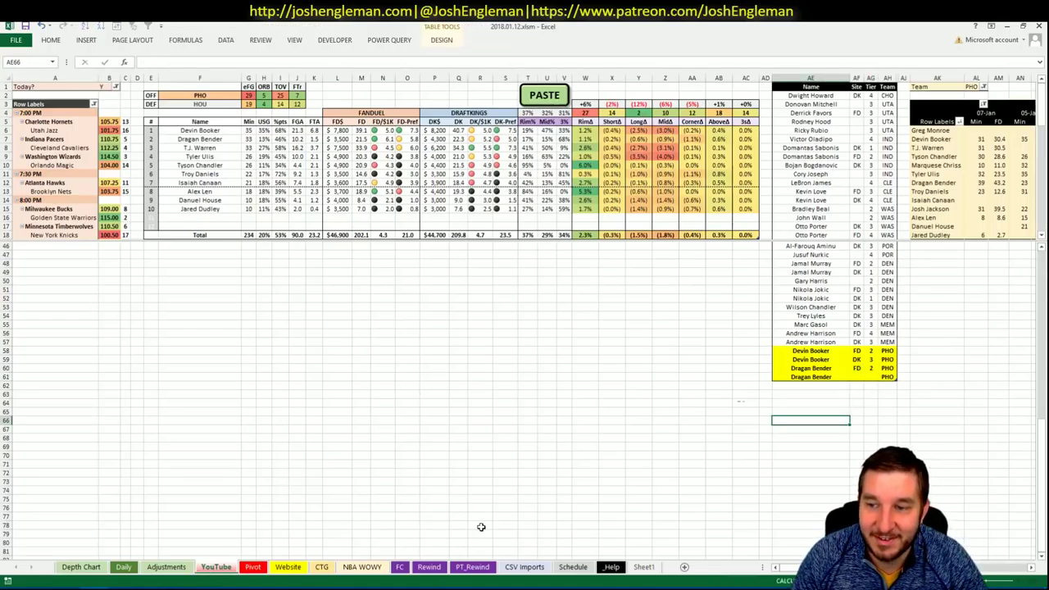
{"action": "left_click", "coordinate": [857, 377]}
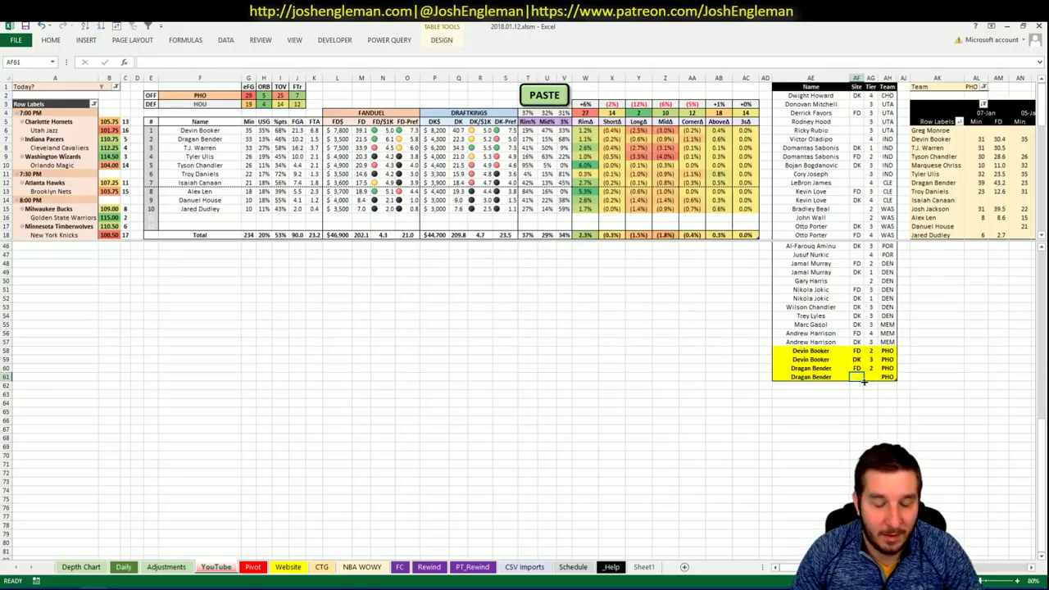
{"action": "type", "text": "Dragan"}
{"action": "key", "text": "Escape"}
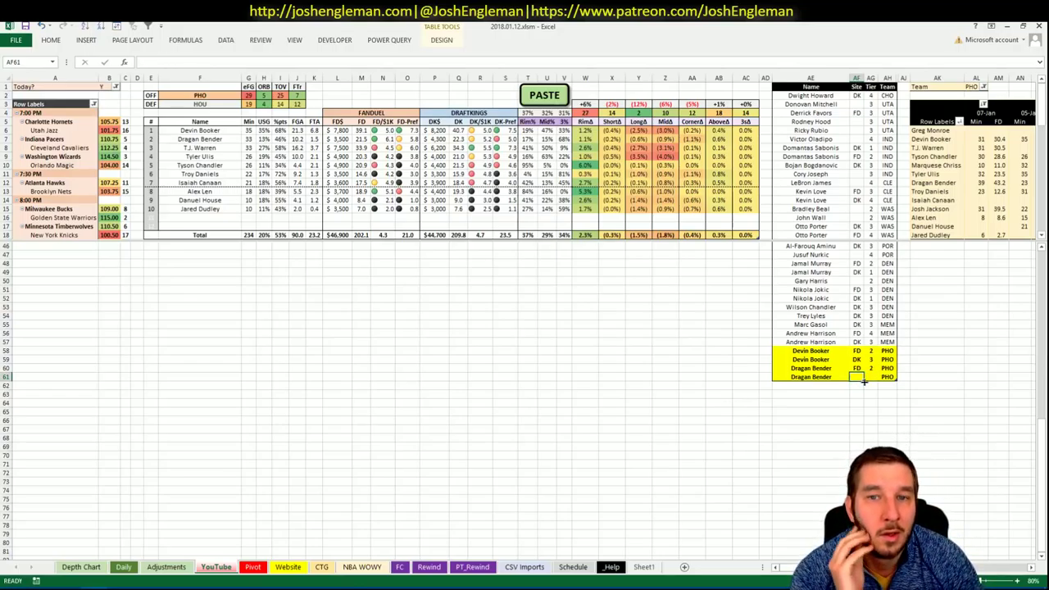
{"action": "type", "text": "DK"}
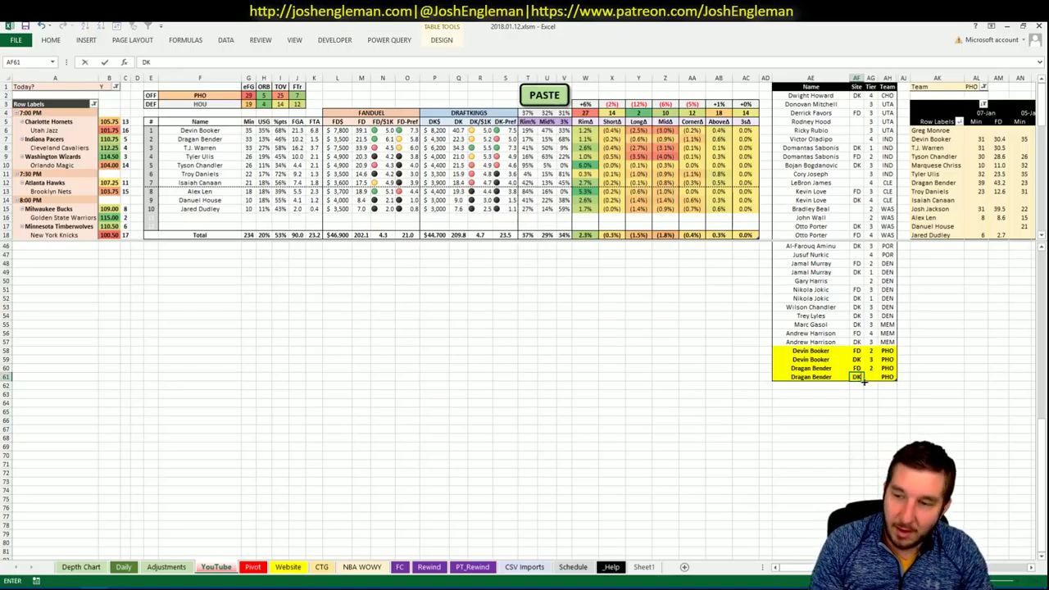
{"action": "key", "text": "Tab"}
{"action": "type", "text": "3"}
{"action": "key", "text": "Return"}
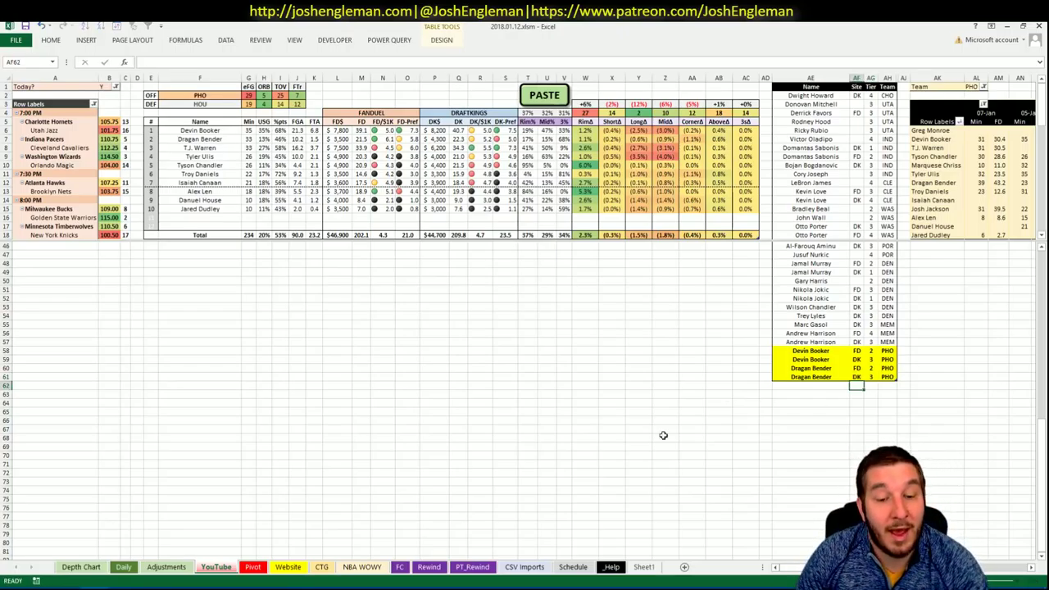
{"action": "left_click", "coordinate": [525, 566]}
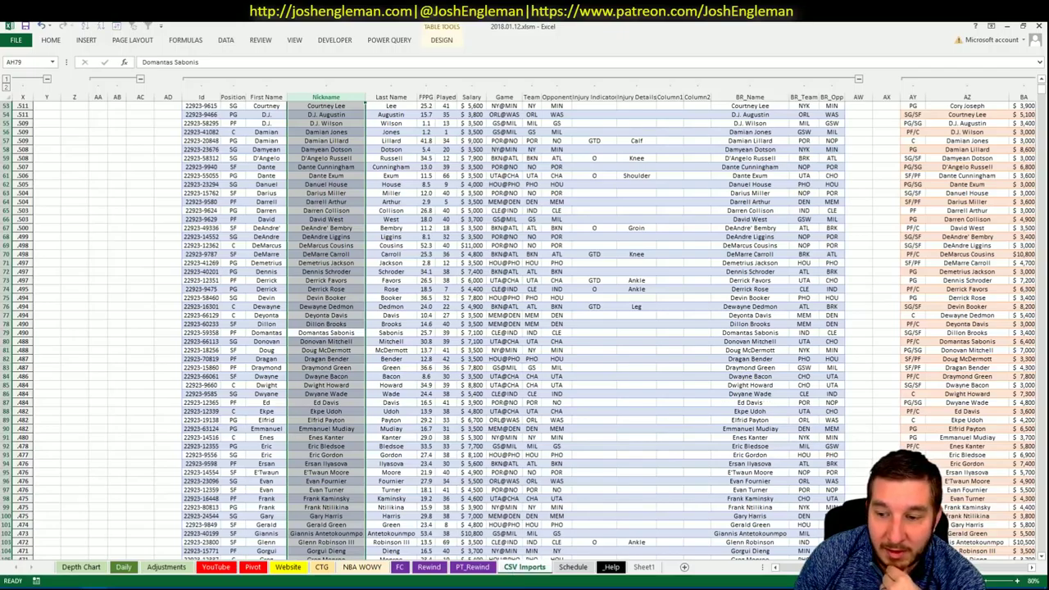
{"action": "left_click", "coordinate": [167, 147]}
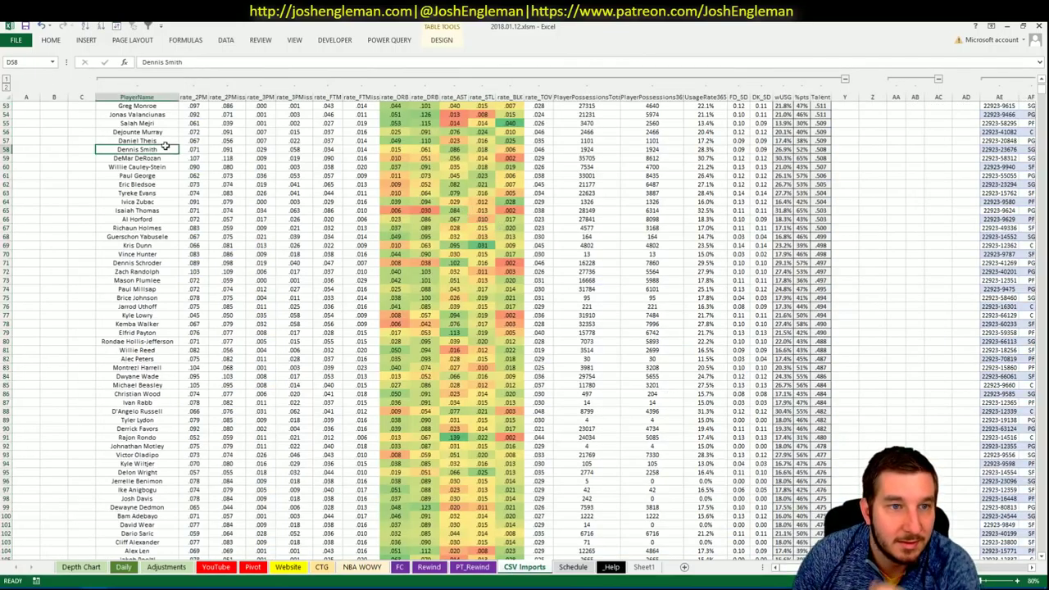
{"action": "left_click", "coordinate": [164, 95]}
{"action": "key", "text": "ctrl+f"}
{"action": "type", "text": "bend"}
{"action": "key", "text": "Return"}
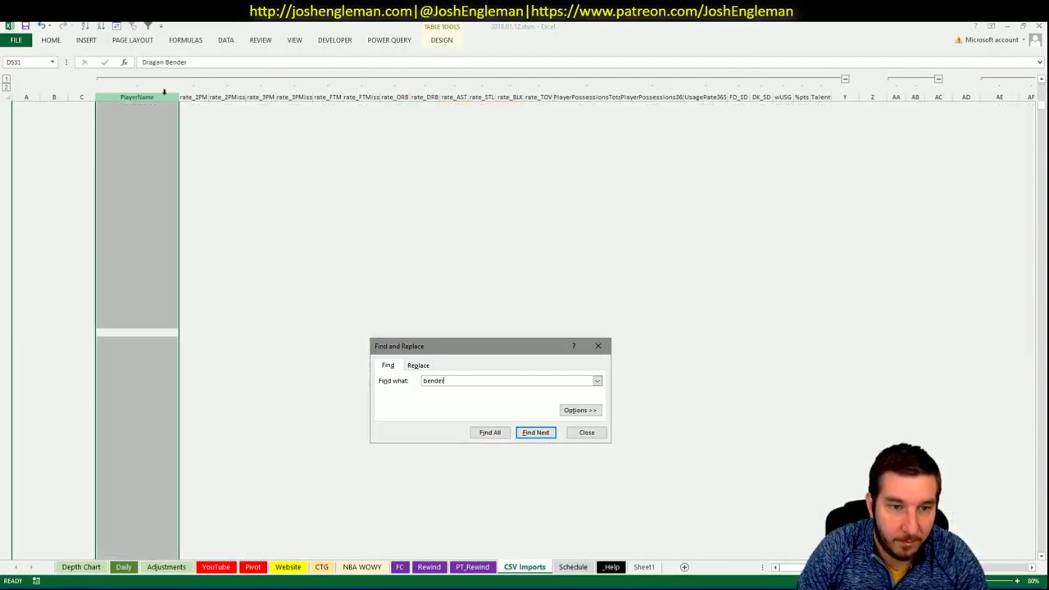
{"action": "key", "text": "Escape"}
{"action": "left_click", "coordinate": [279, 359]}
{"action": "left_click_drag", "start_coordinate": [160, 332], "coordinate": [824, 332]}
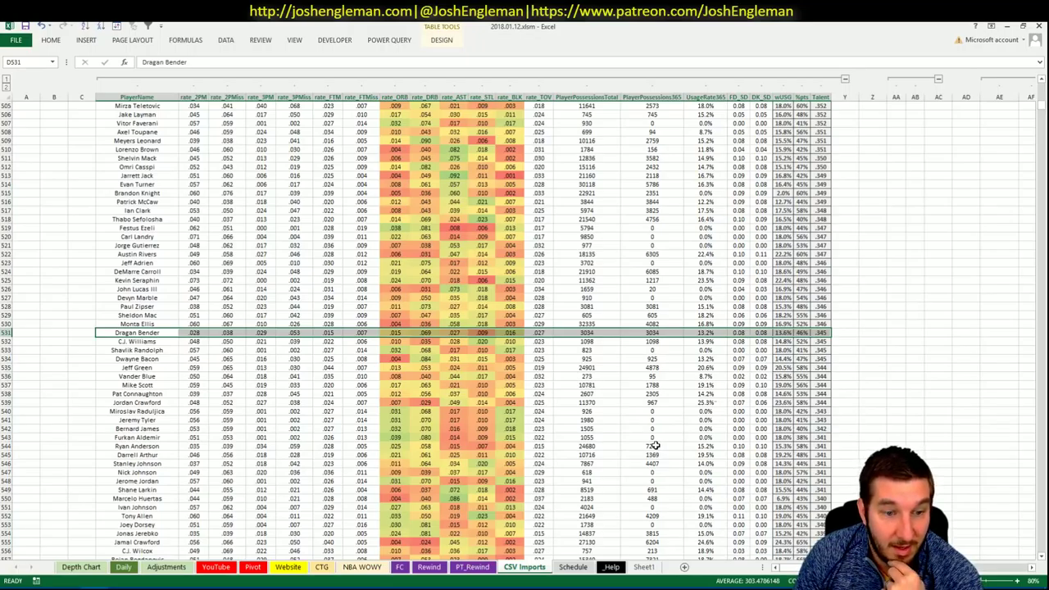
{"action": "scroll", "coordinate": [781, 399], "scroll_direction": "down", "scroll_amount": 17}
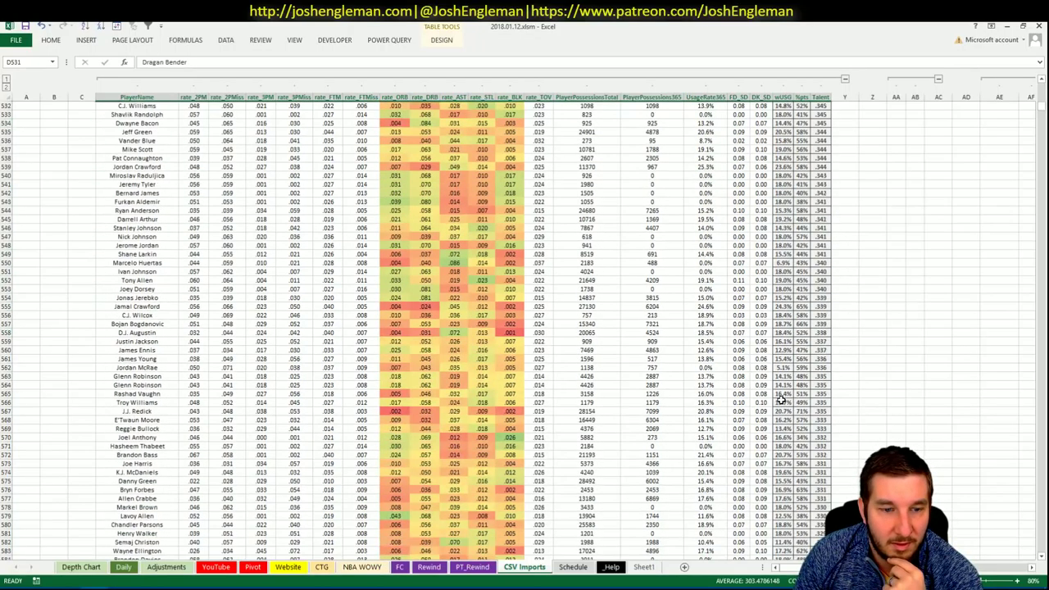
{"action": "scroll", "coordinate": [781, 399], "scroll_direction": "down", "scroll_amount": 1}
{"action": "scroll", "coordinate": [280, 410], "scroll_direction": "down", "scroll_amount": 2}
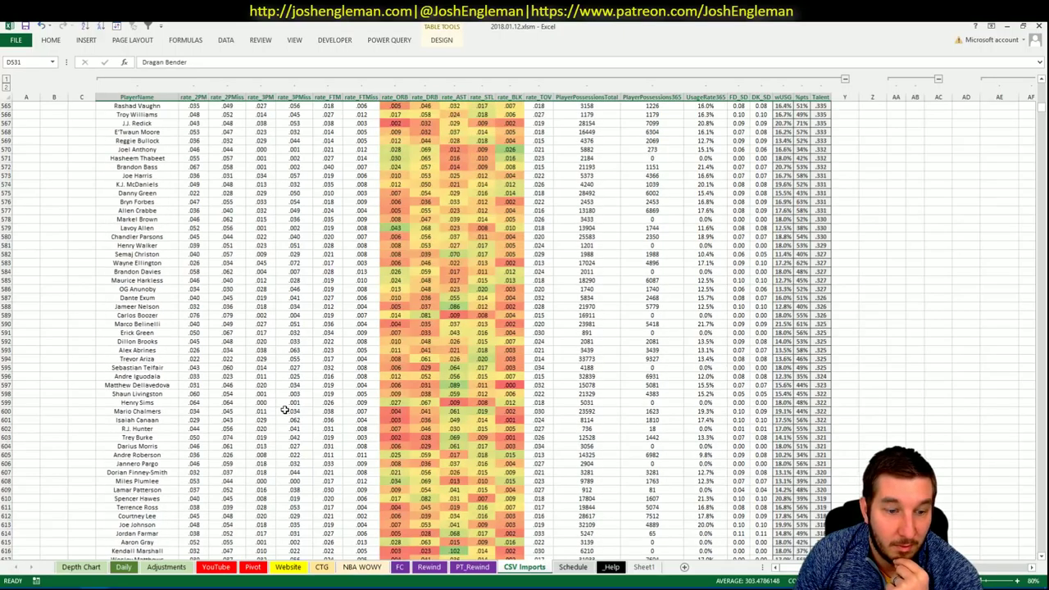
{"action": "left_click", "coordinate": [133, 570]}
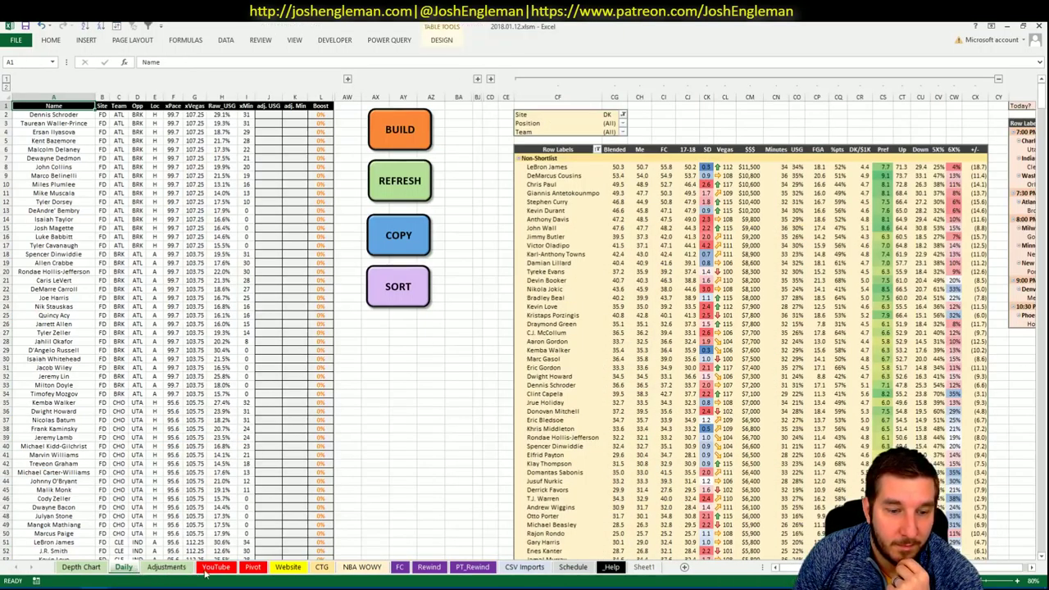
{"action": "left_click", "coordinate": [215, 569]}
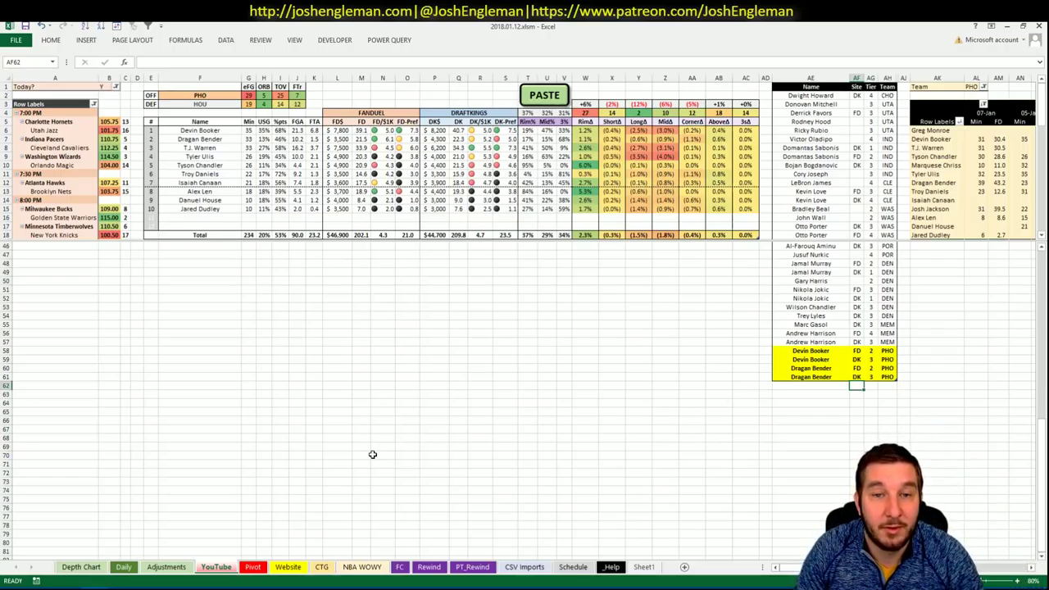
Enter T.J. Warren below the Dragan Bender rows with site DK and tier 1
{"action": "left_click", "coordinate": [807, 385]}
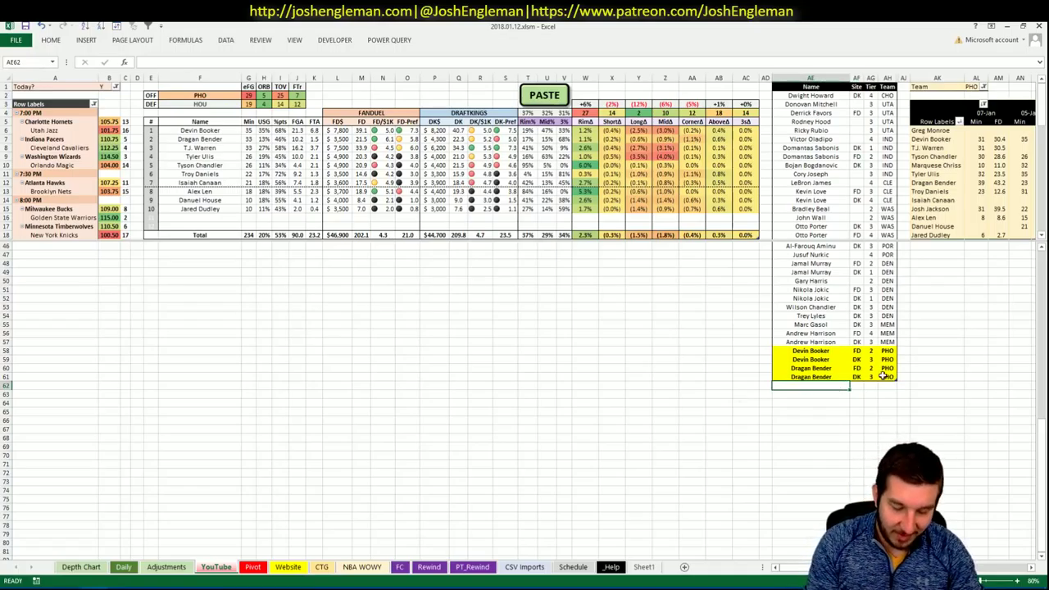
{"action": "type", "text": "T"}
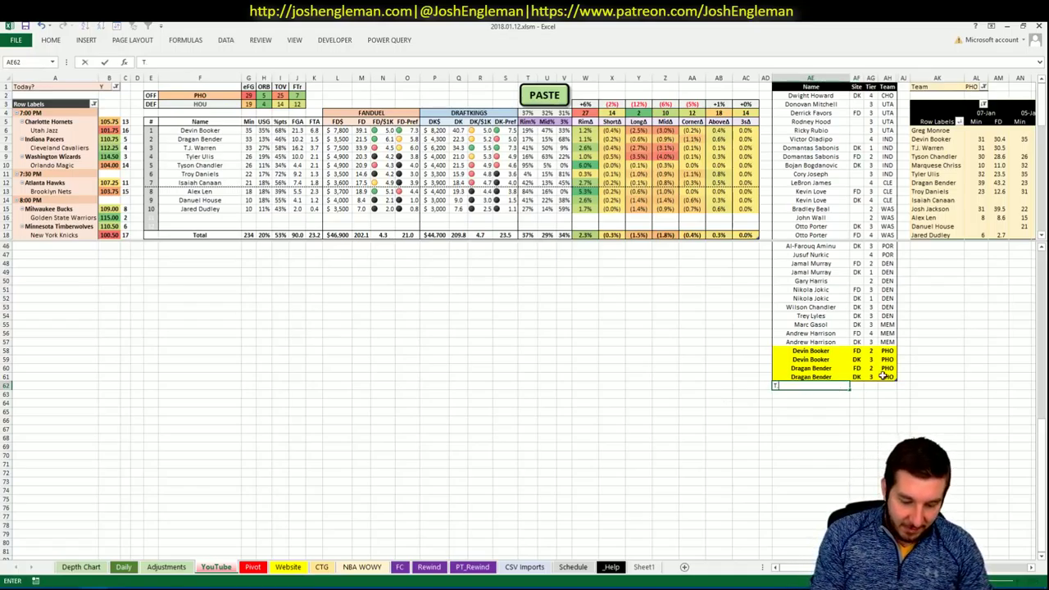
{"action": "type", "text": ".J. Warren"}
{"action": "key", "text": "ctrl+Return"}
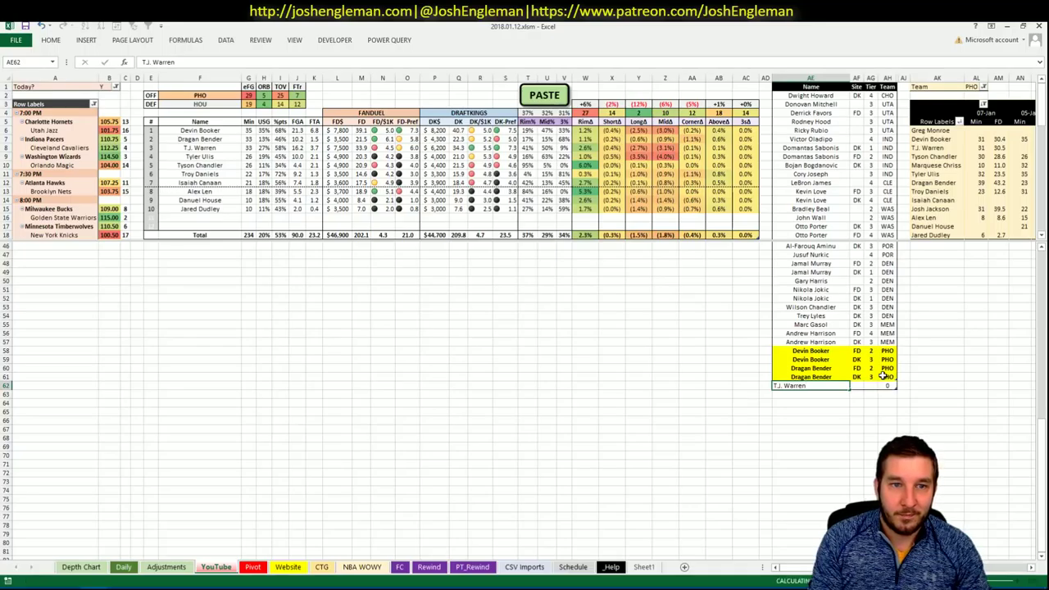
{"action": "key", "text": "Tab"}
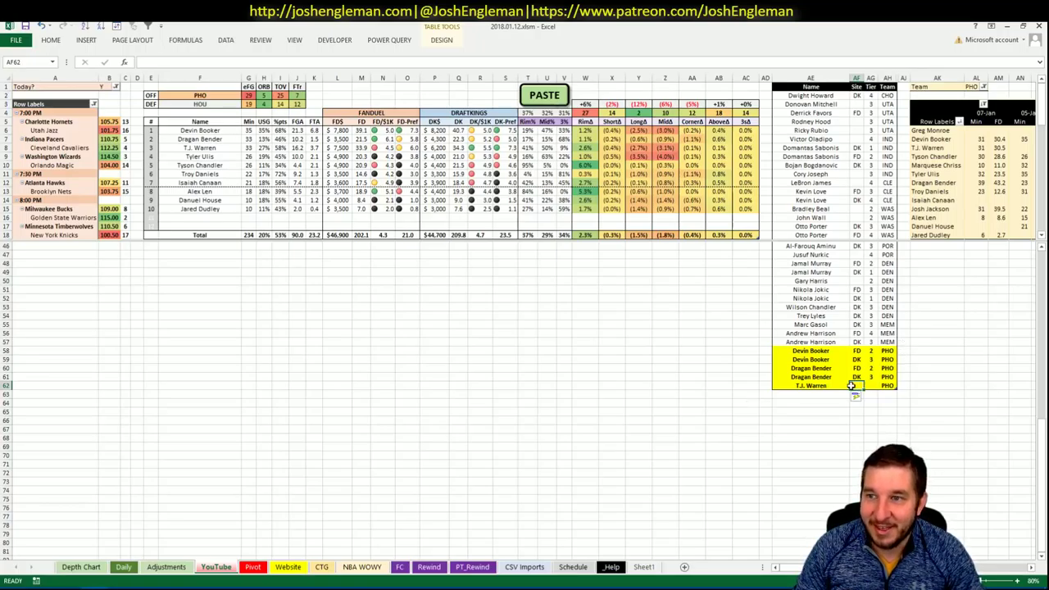
{"action": "scroll", "coordinate": [525, 320], "scroll_direction": "right", "scroll_amount": 6}
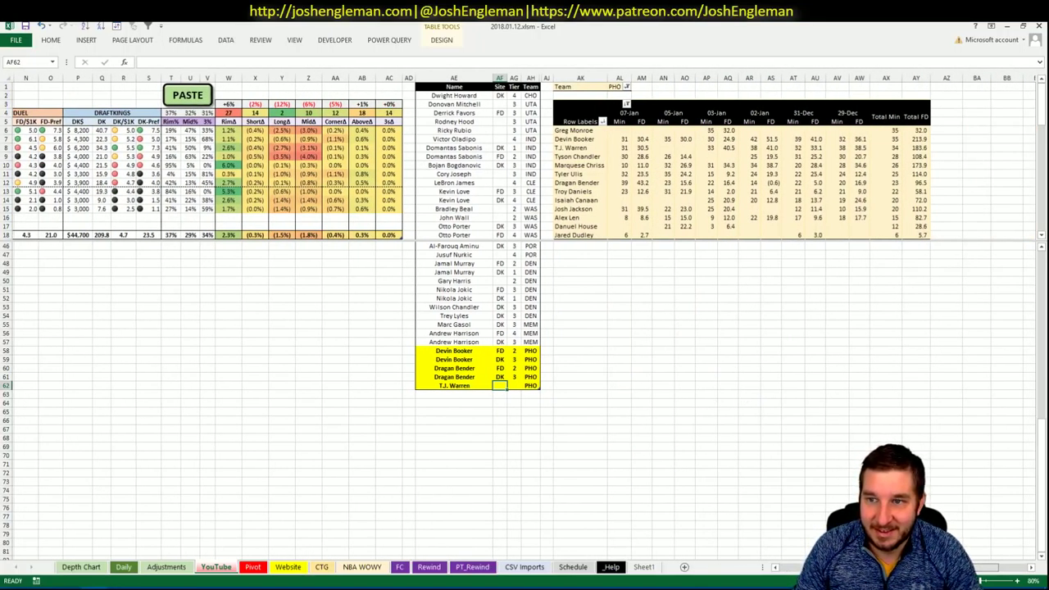
{"action": "scroll", "coordinate": [525, 319], "scroll_direction": "left", "scroll_amount": 6}
{"action": "type", "text": "DK"}
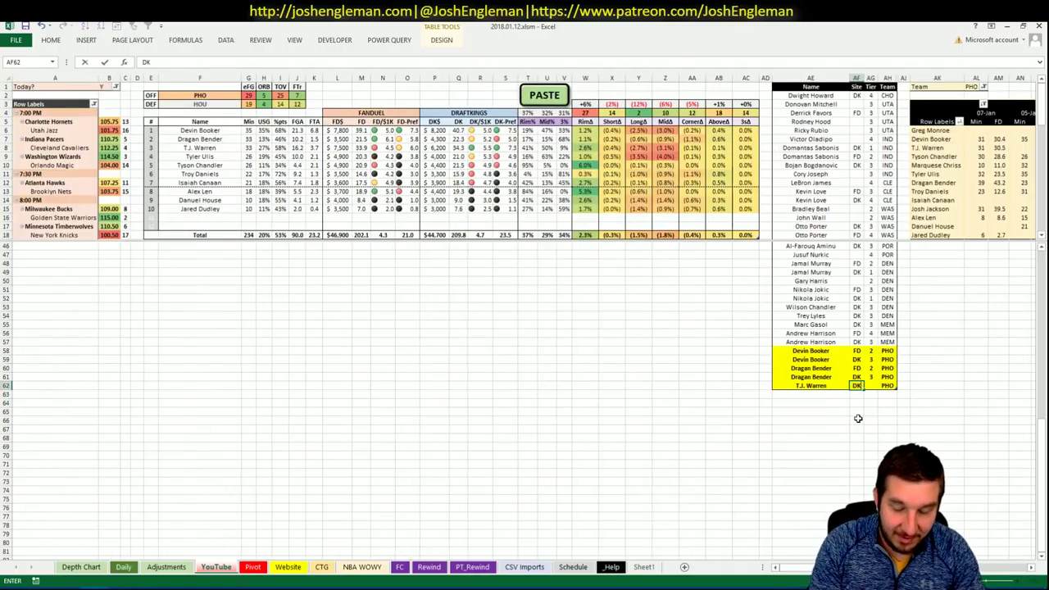
{"action": "key", "text": "Tab"}
{"action": "type", "text": "1"}
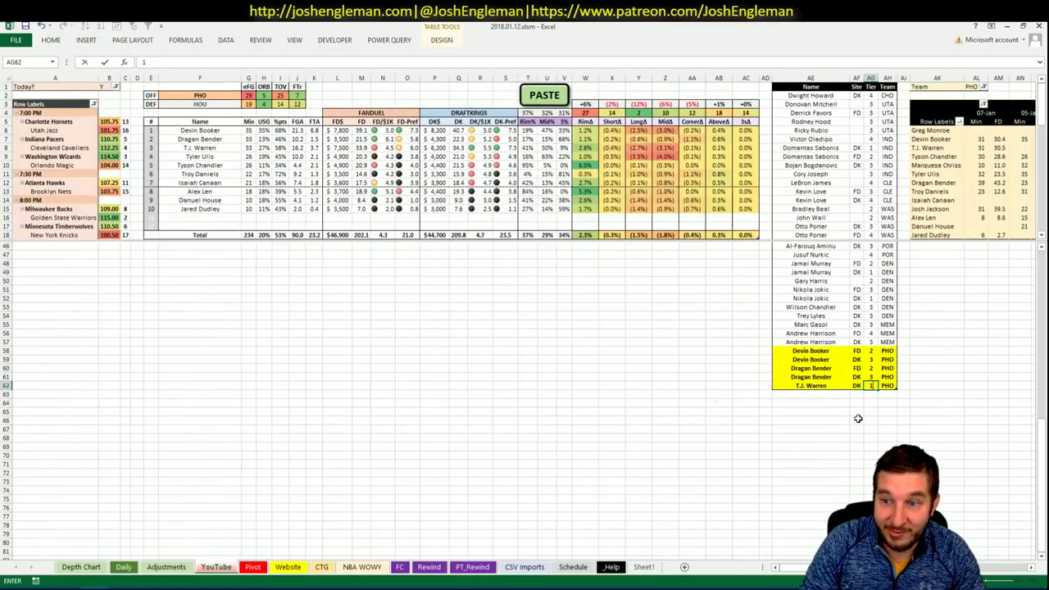
{"action": "key", "text": "Return"}
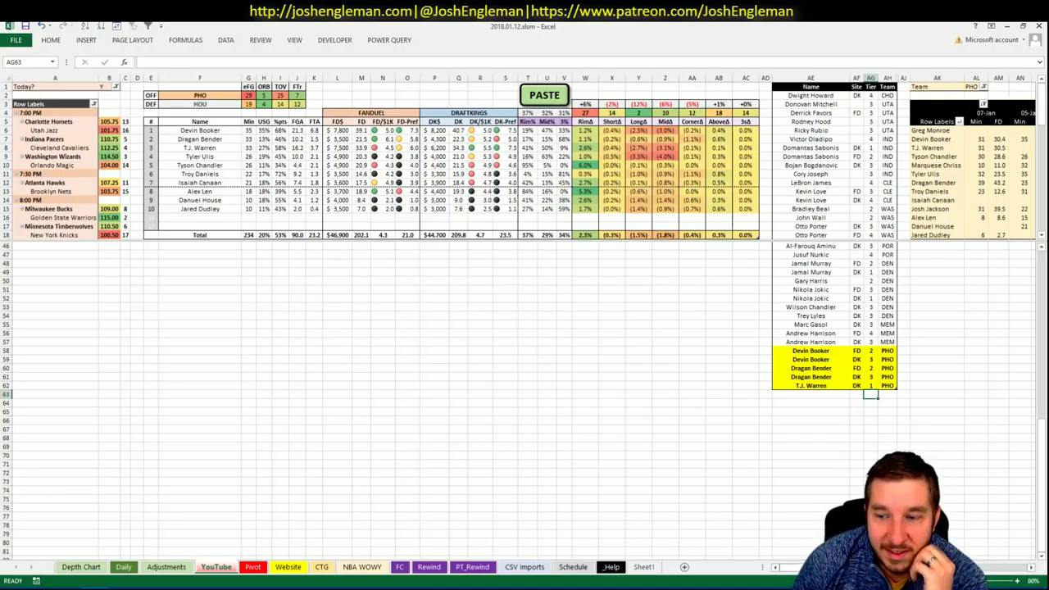
Replace PHO with HOU as the matchup's offensive team in cell F2
{"action": "scroll", "coordinate": [524, 246], "scroll_direction": "right", "scroll_amount": 5}
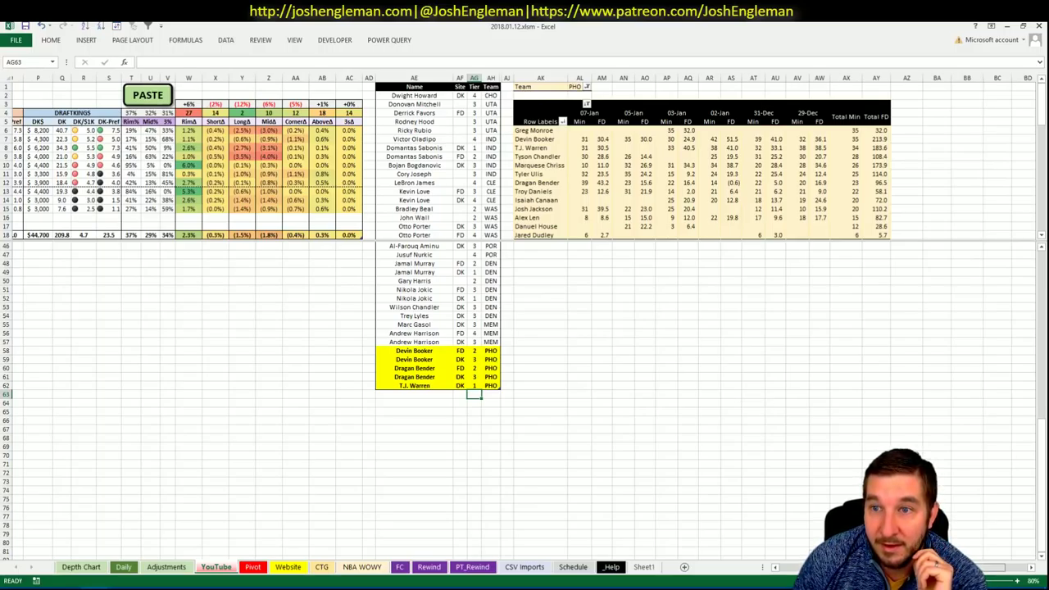
{"action": "scroll", "coordinate": [795, 557], "scroll_direction": "left", "scroll_amount": 5}
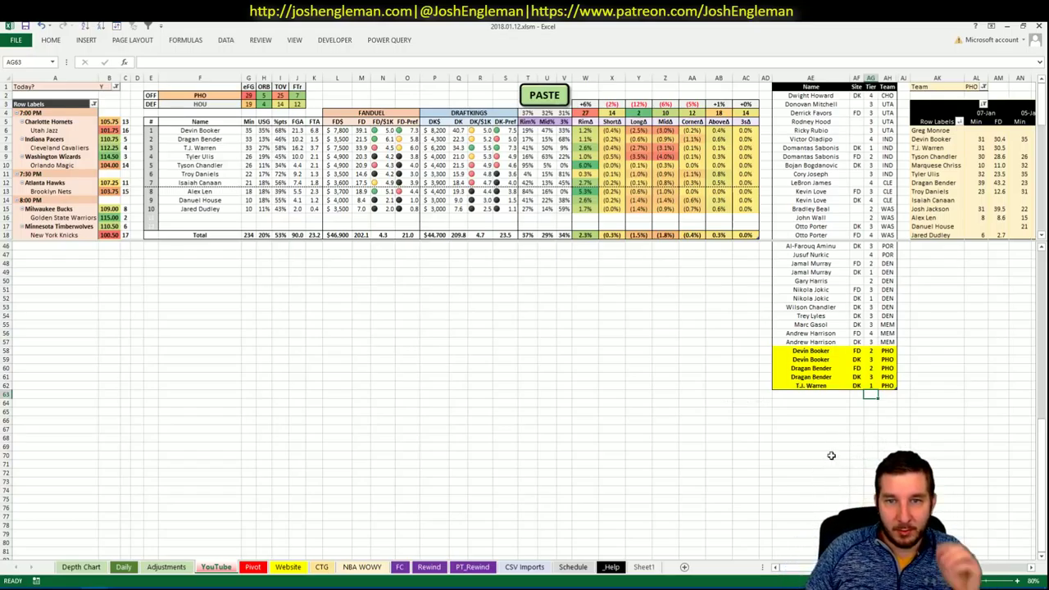
{"action": "left_click", "coordinate": [201, 96]}
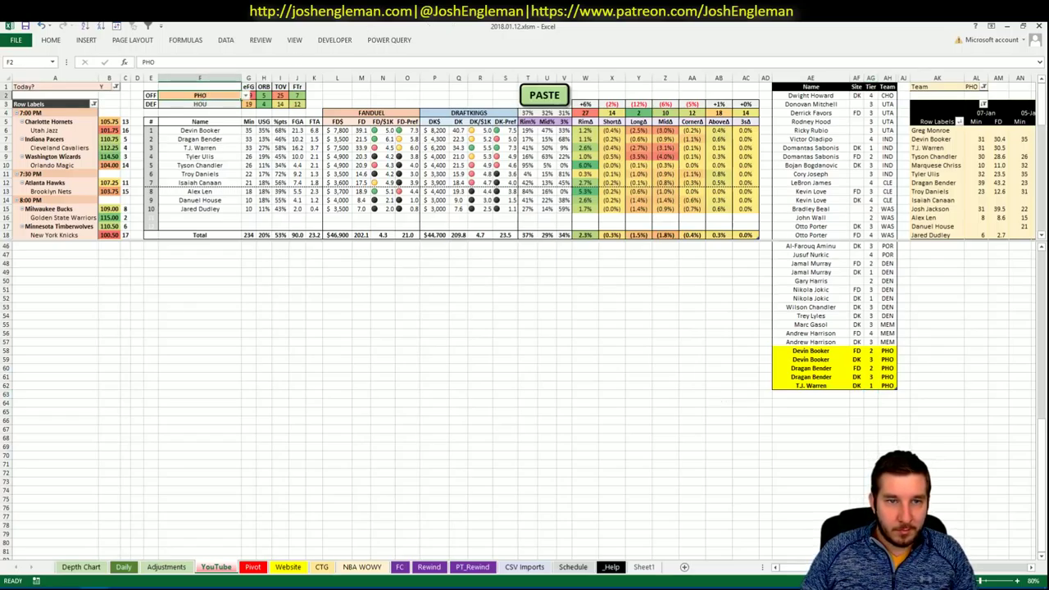
{"action": "type", "text": "HOU"}
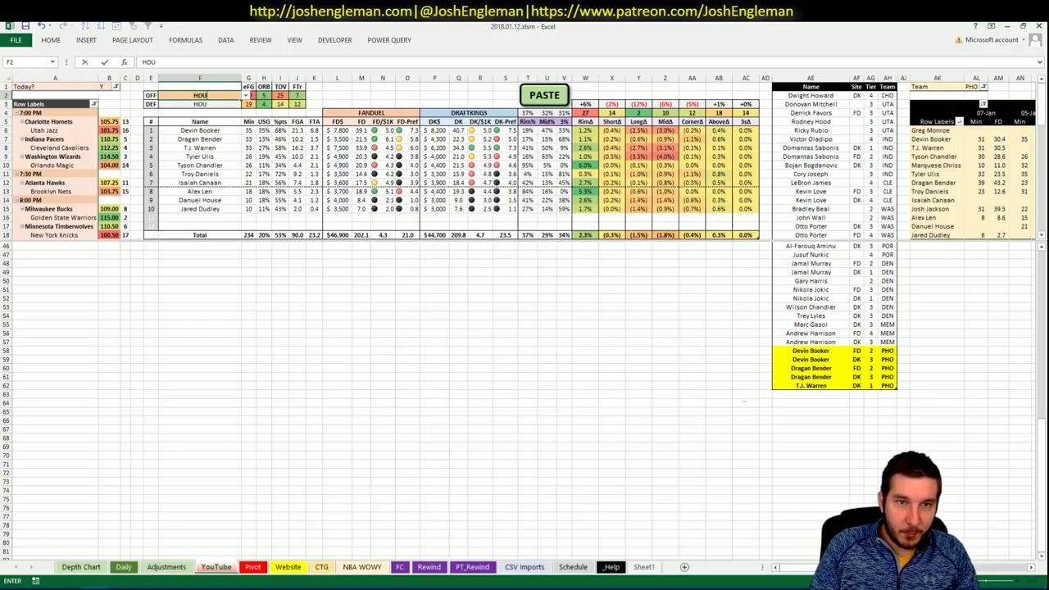
{"action": "key", "text": "Return"}
Search for and open the Houston Rockets team page on Cleaning the Glass
{"action": "key", "text": "alt+Tab"}
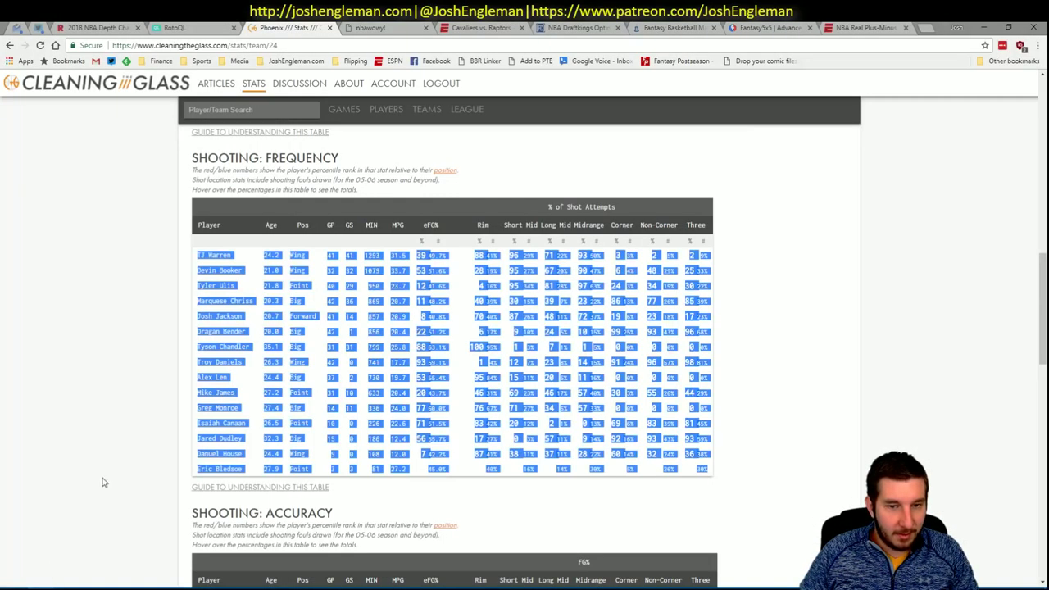
{"action": "left_click", "coordinate": [250, 109]}
{"action": "type", "text": "a"}
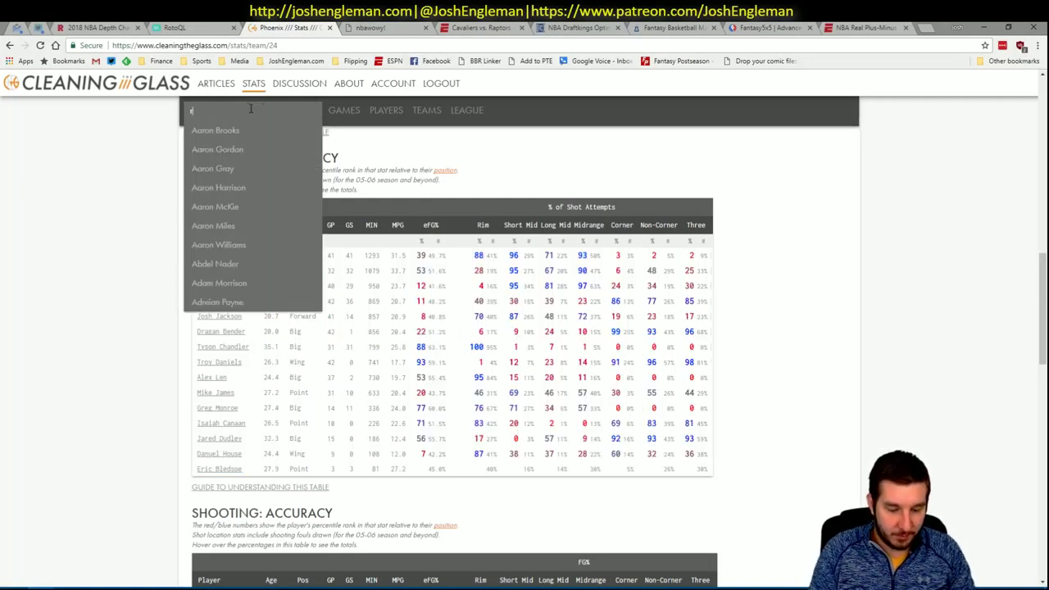
{"action": "type", "text": "ockets"}
{"action": "key", "text": "Down"}
{"action": "key", "text": "Return"}
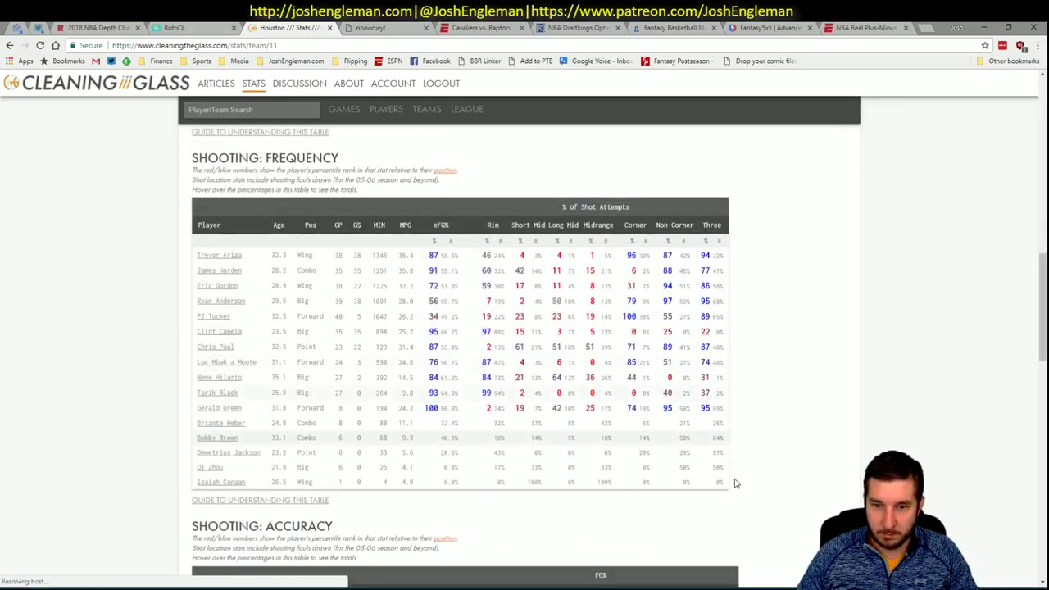
Select and copy the entire Shooting Frequency table
{"action": "left_click_drag", "start_coordinate": [723, 480], "coordinate": [198, 259]}
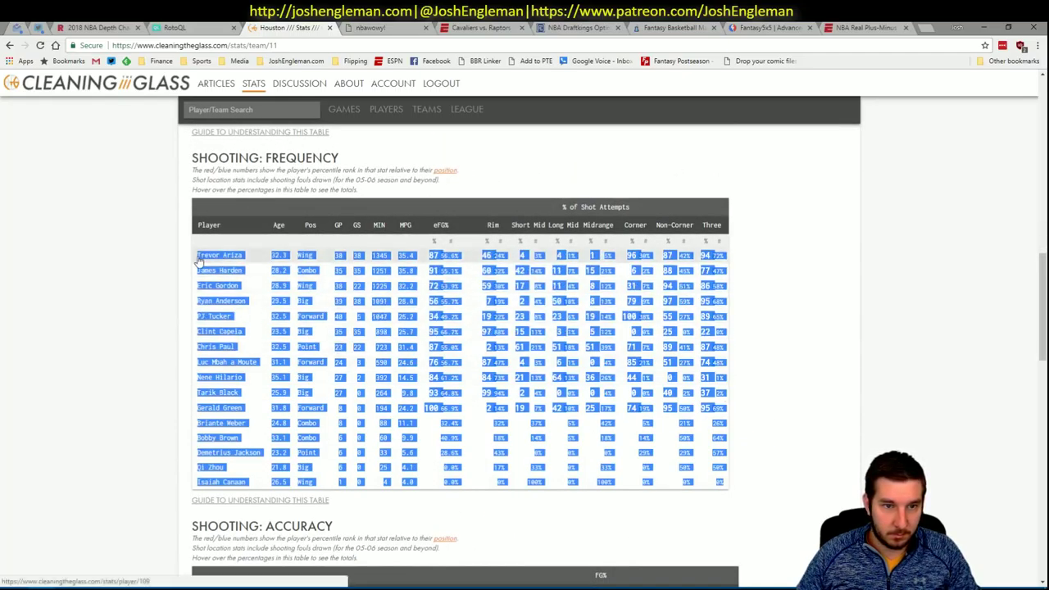
{"action": "key", "text": "ctrl+c"}
{"action": "key", "text": "alt+Tab"}
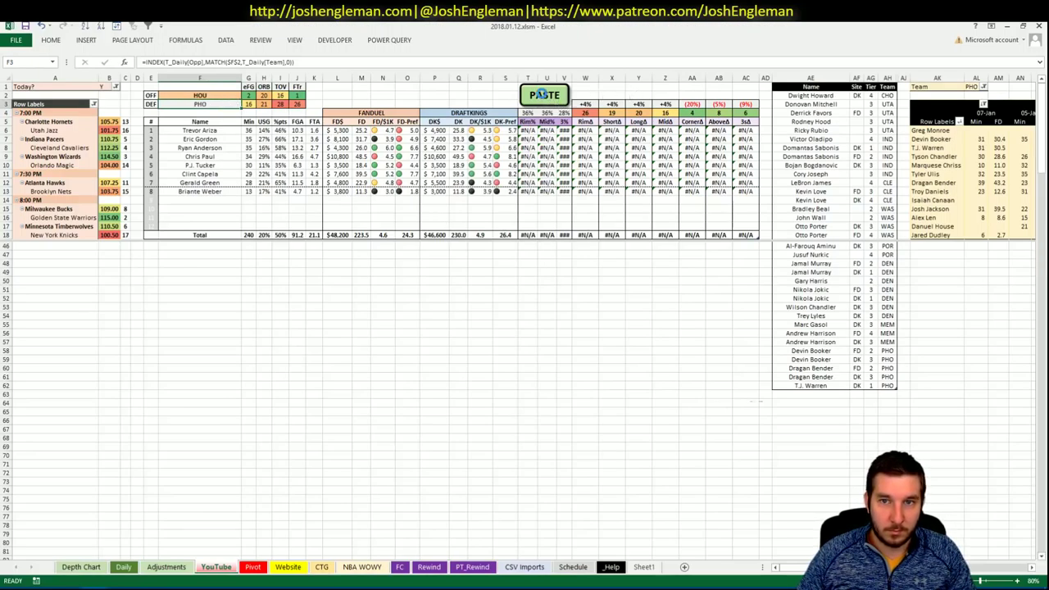
Paste the copied Rockets shooting stats into the matchup table and set the pivot's Team filter to HOU
{"action": "left_click", "coordinate": [542, 95]}
{"action": "left_click", "coordinate": [719, 332]}
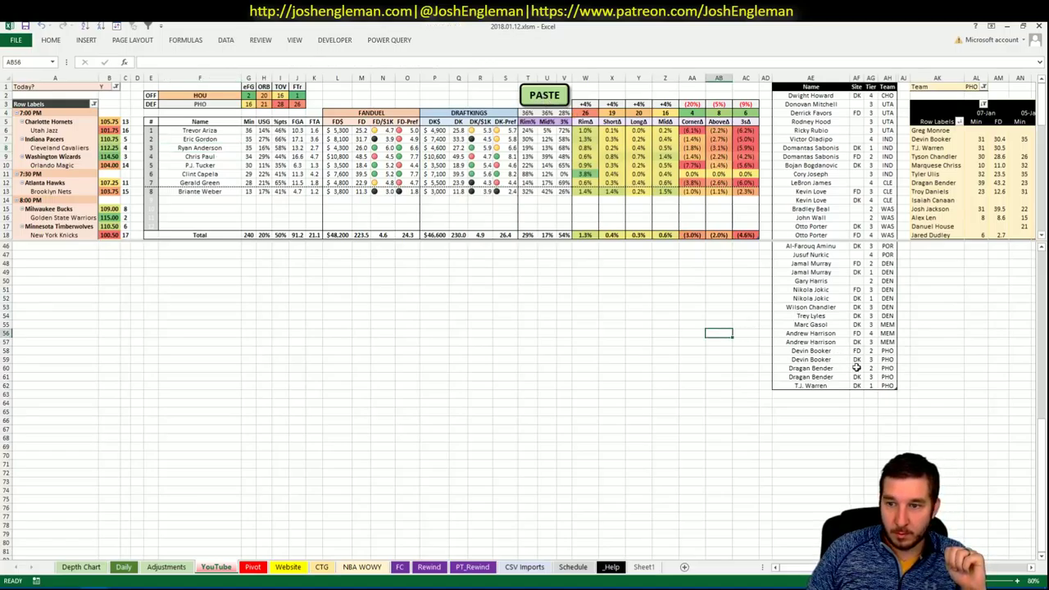
{"action": "left_click", "coordinate": [972, 87]}
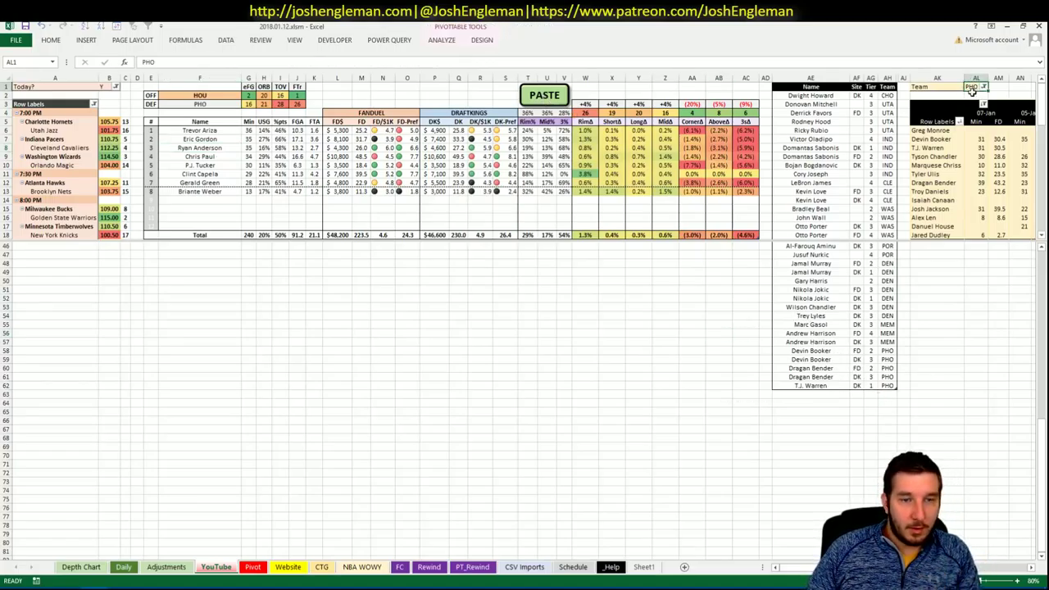
{"action": "left_click", "coordinate": [329, 254]}
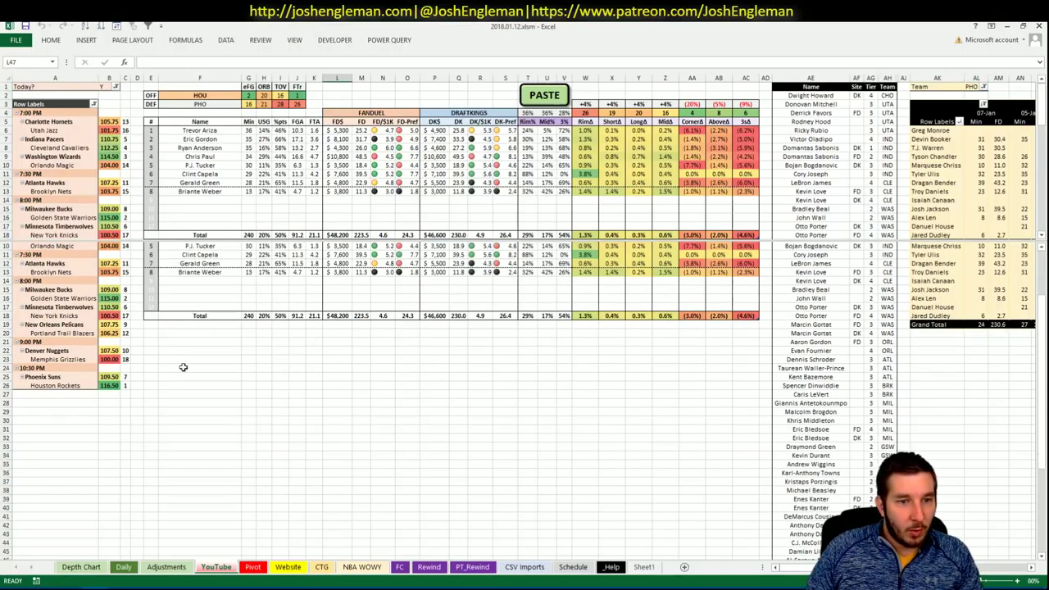
{"action": "left_click", "coordinate": [124, 377]}
{"action": "scroll", "coordinate": [313, 384], "scroll_direction": "down", "scroll_amount": 5}
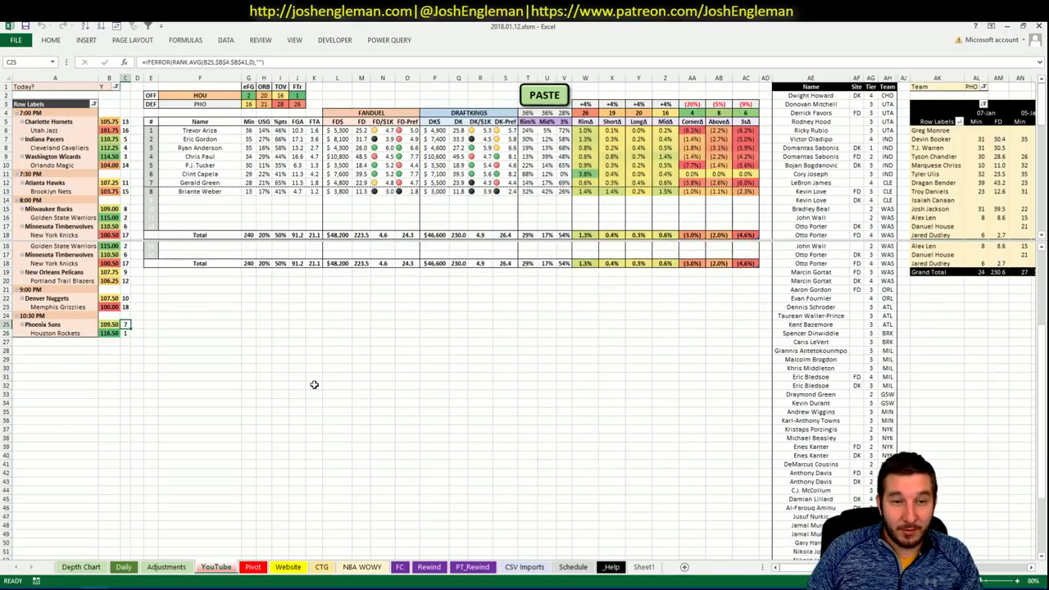
{"action": "scroll", "coordinate": [314, 384], "scroll_direction": "down", "scroll_amount": 9}
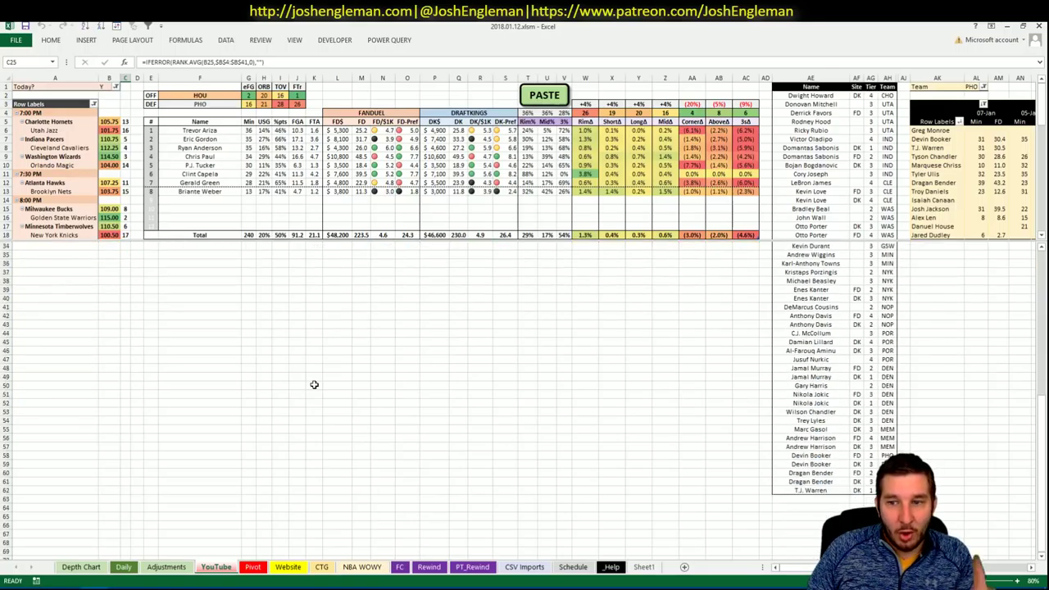
{"action": "left_click", "coordinate": [972, 87]}
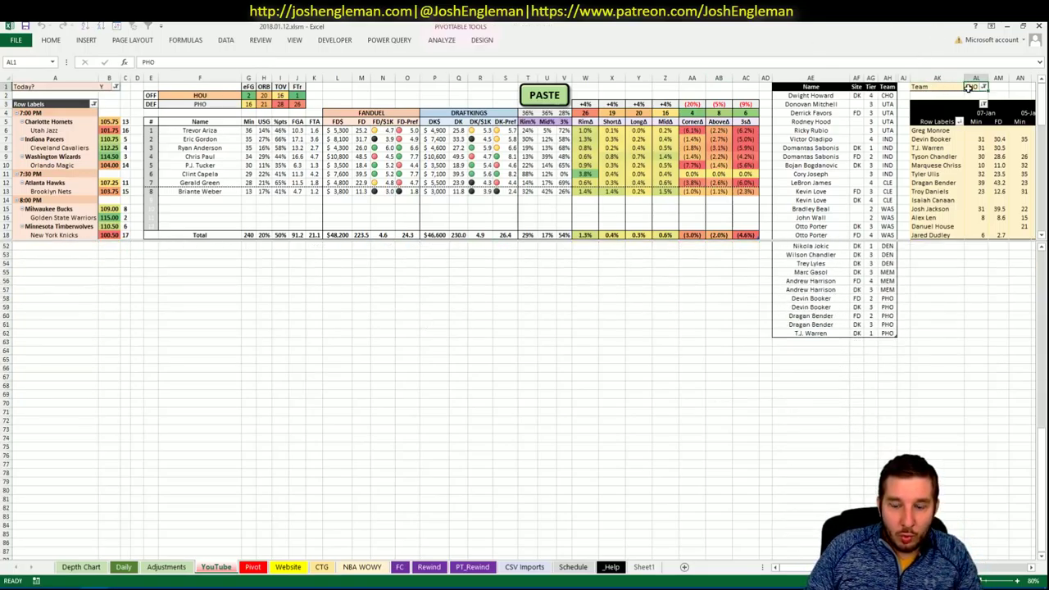
{"action": "type", "text": "HOU"}
{"action": "key", "text": "Return"}
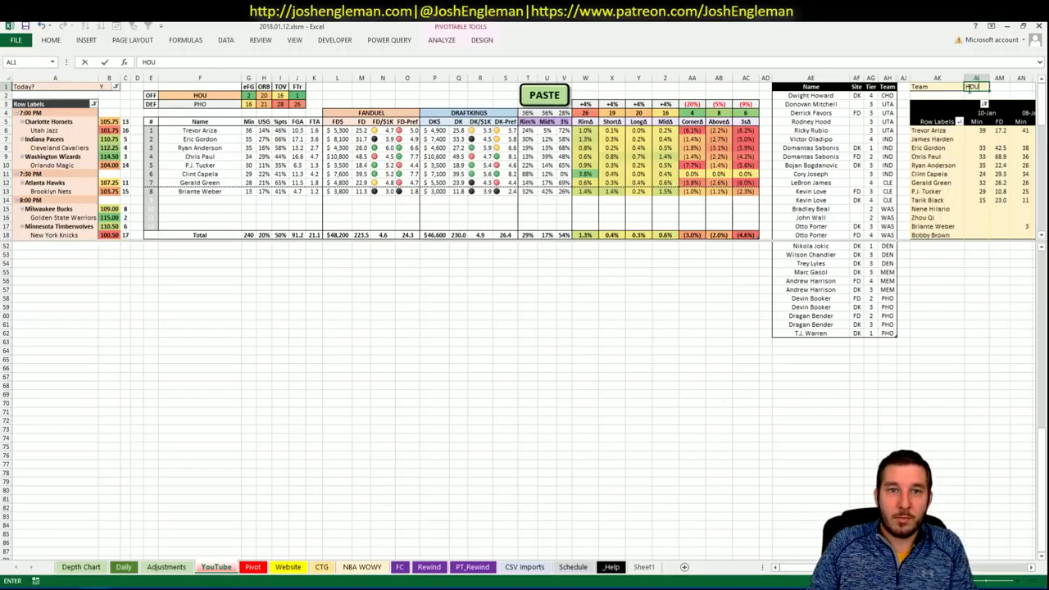
Add Trevor Ariza to the shortlist below T.J. Warren with tier 4
{"action": "left_click", "coordinate": [432, 412]}
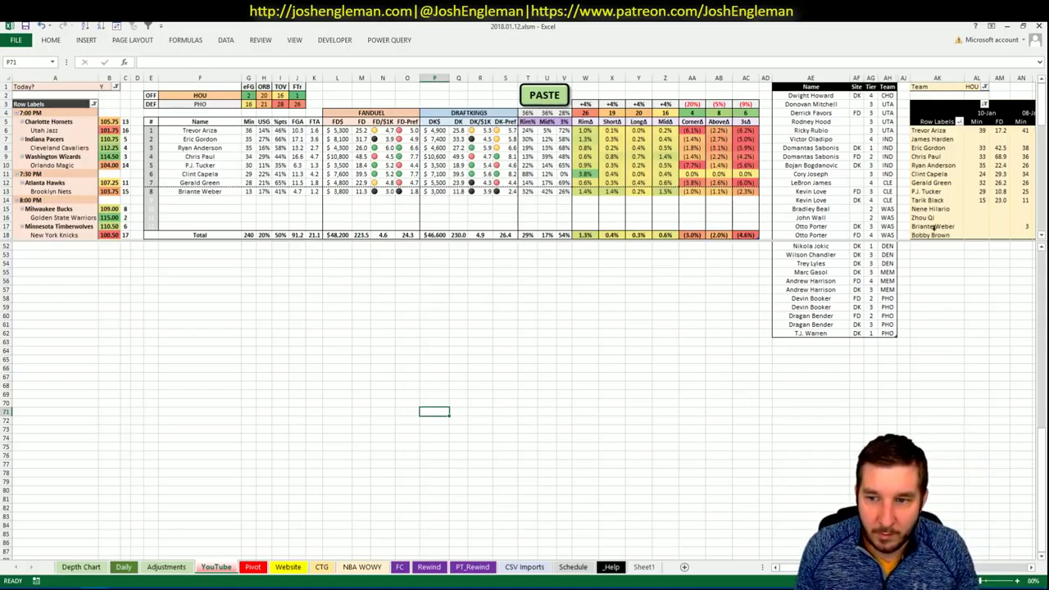
{"action": "left_click", "coordinate": [810, 341]}
{"action": "type", "text": "Trevor Ariza"}
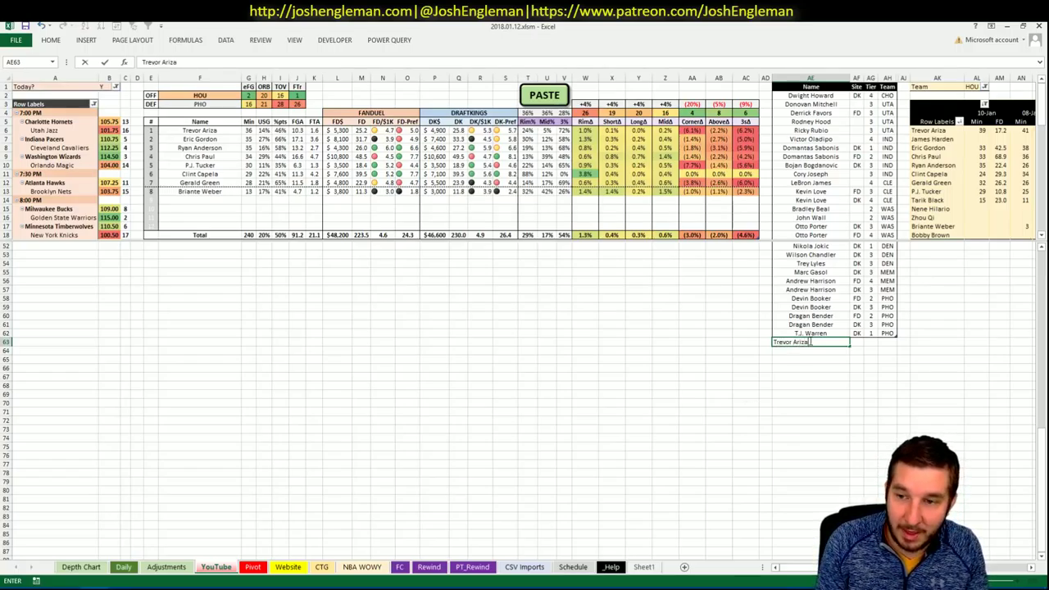
{"action": "key", "text": "Tab"}
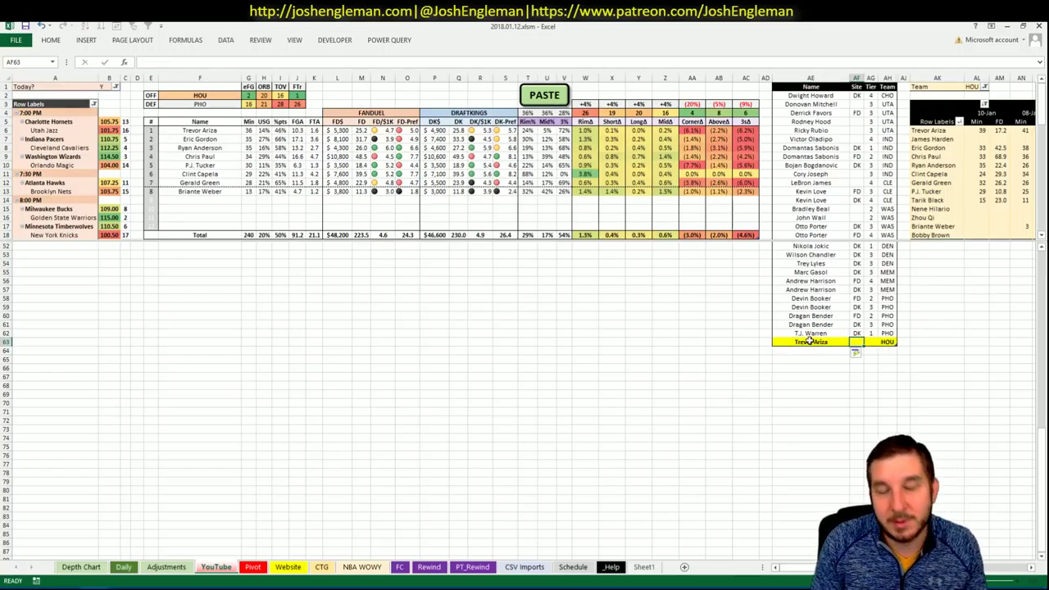
{"action": "key", "text": "Tab"}
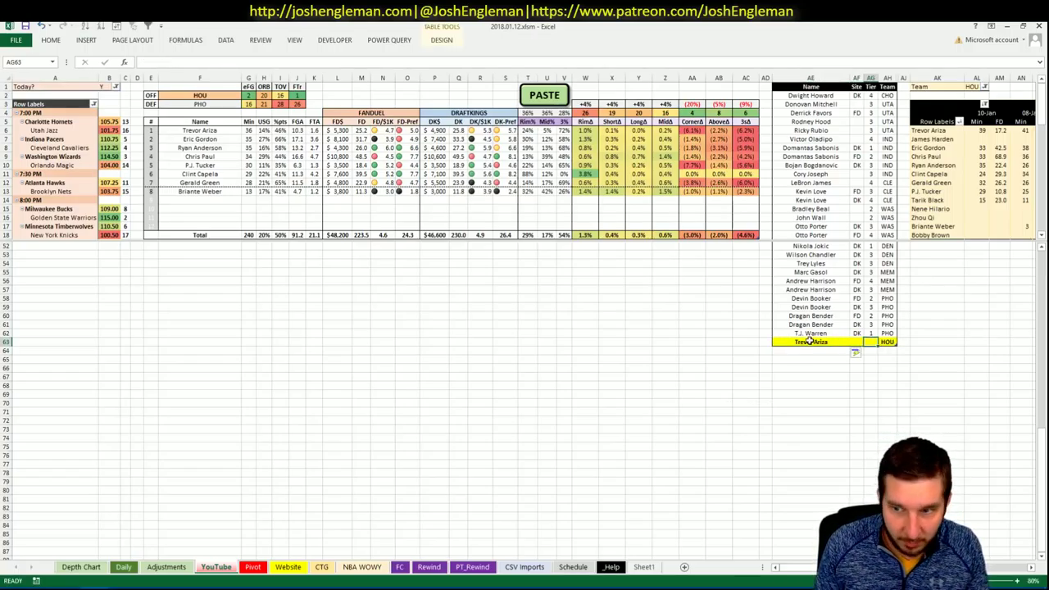
{"action": "type", "text": "4"}
{"action": "key", "text": "Return"}
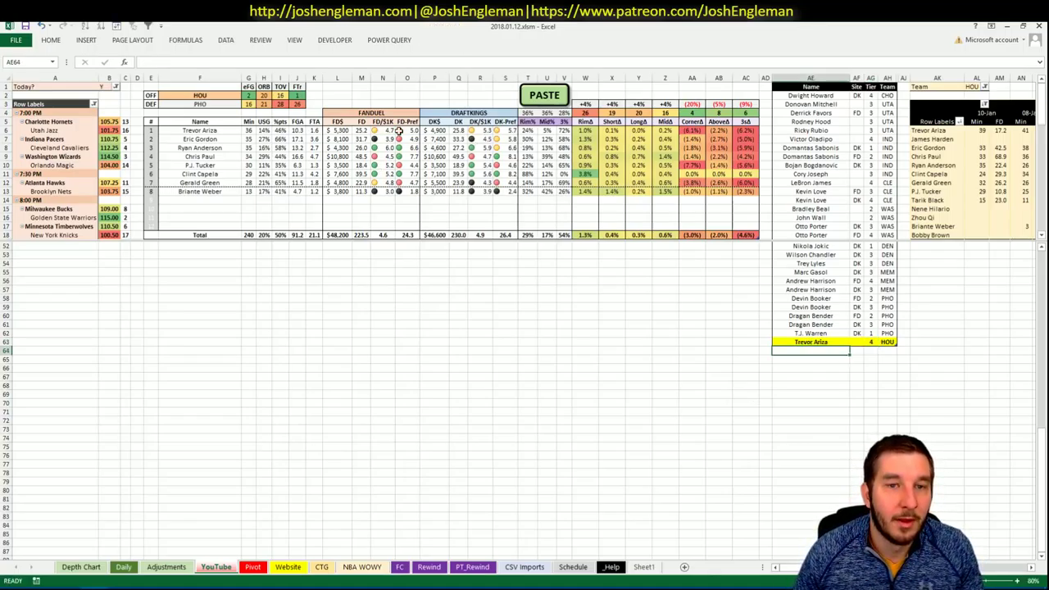
Enter a 5% boost in Eric Gordon's BOOST cell on the Adjustments sheet
{"action": "left_click", "coordinate": [172, 567]}
{"action": "left_click", "coordinate": [237, 278]}
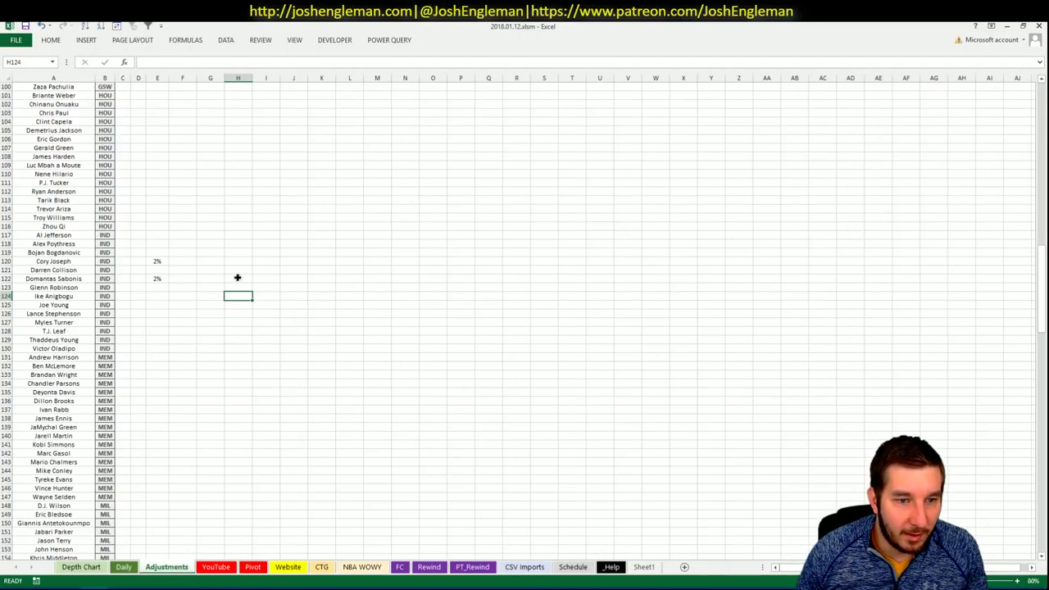
{"action": "key", "text": "alt"}
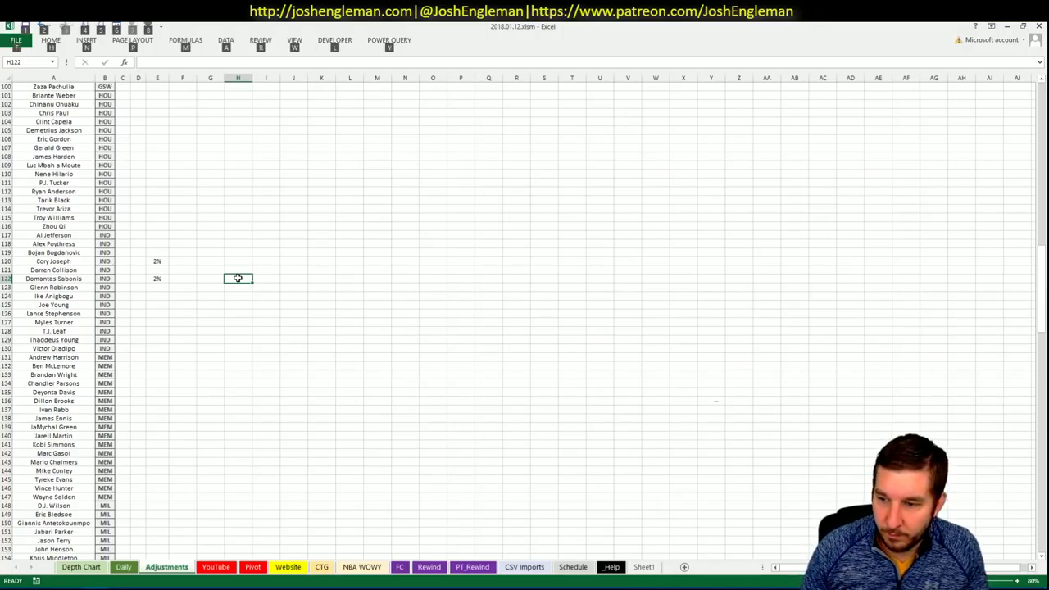
{"action": "left_click", "coordinate": [156, 452]}
{"action": "scroll", "coordinate": [176, 325], "scroll_direction": "up", "scroll_amount": 1}
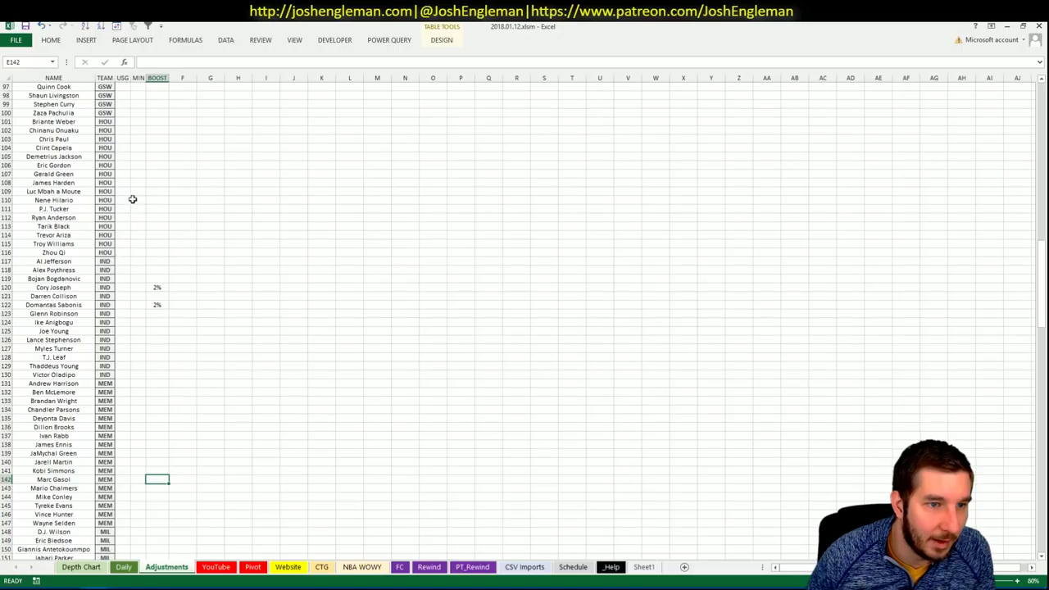
{"action": "left_click", "coordinate": [156, 166]}
{"action": "type", "text": "5%"}
{"action": "left_click", "coordinate": [215, 235]}
Add Eric Gordon to the Daily sheet's shortlist below Trevor Ariza
{"action": "left_click", "coordinate": [133, 568]}
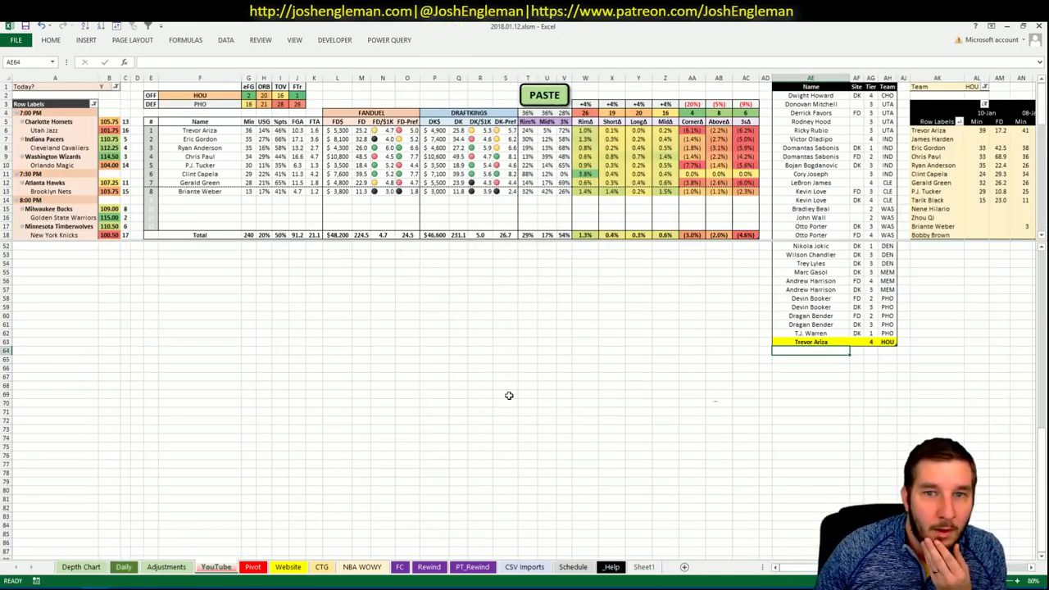
{"action": "left_click", "coordinate": [507, 394]}
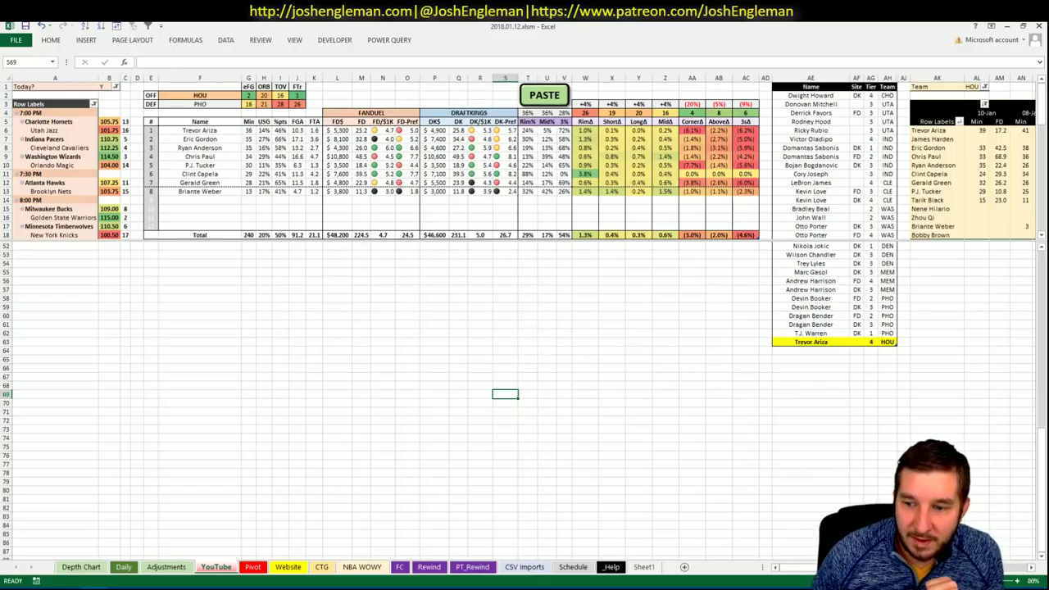
{"action": "scroll", "coordinate": [525, 328], "scroll_direction": "right", "scroll_amount": 3}
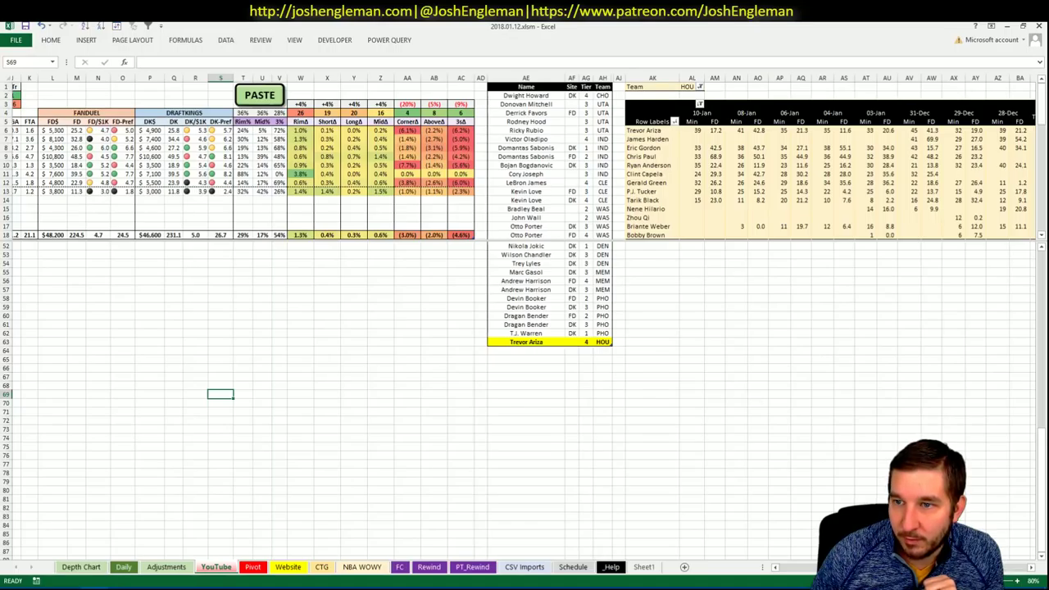
{"action": "scroll", "coordinate": [525, 328], "scroll_direction": "left", "scroll_amount": 3}
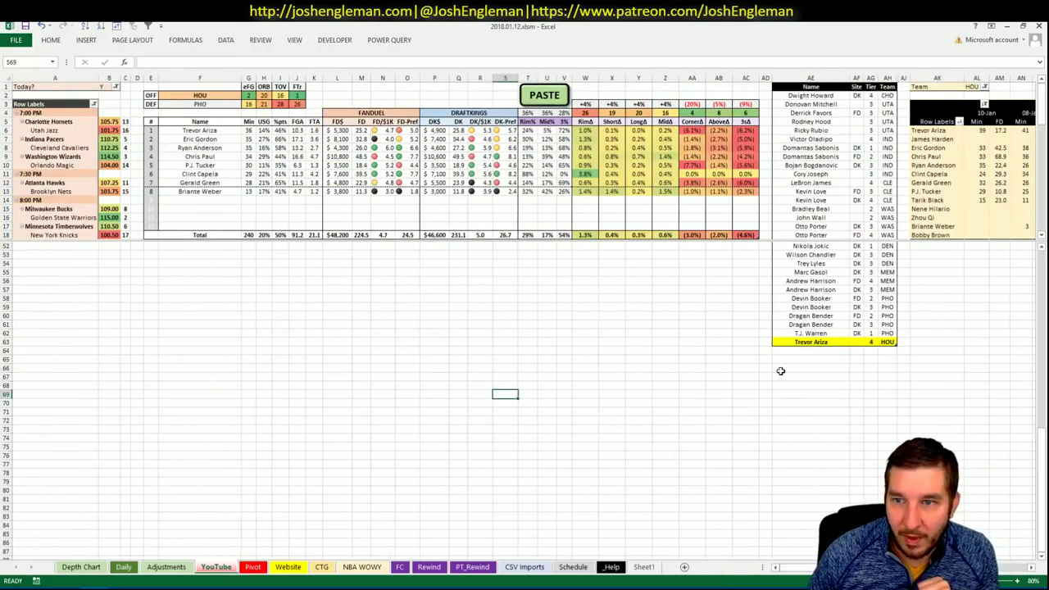
{"action": "left_click", "coordinate": [833, 358]}
{"action": "left_click", "coordinate": [833, 351]}
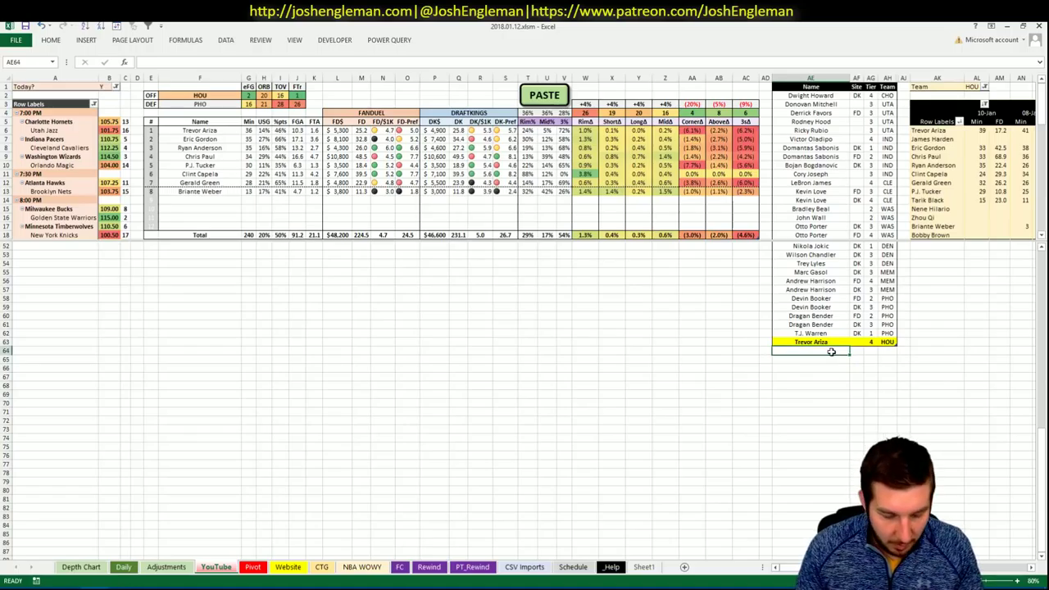
{"action": "type", "text": "Eric Gordon"}
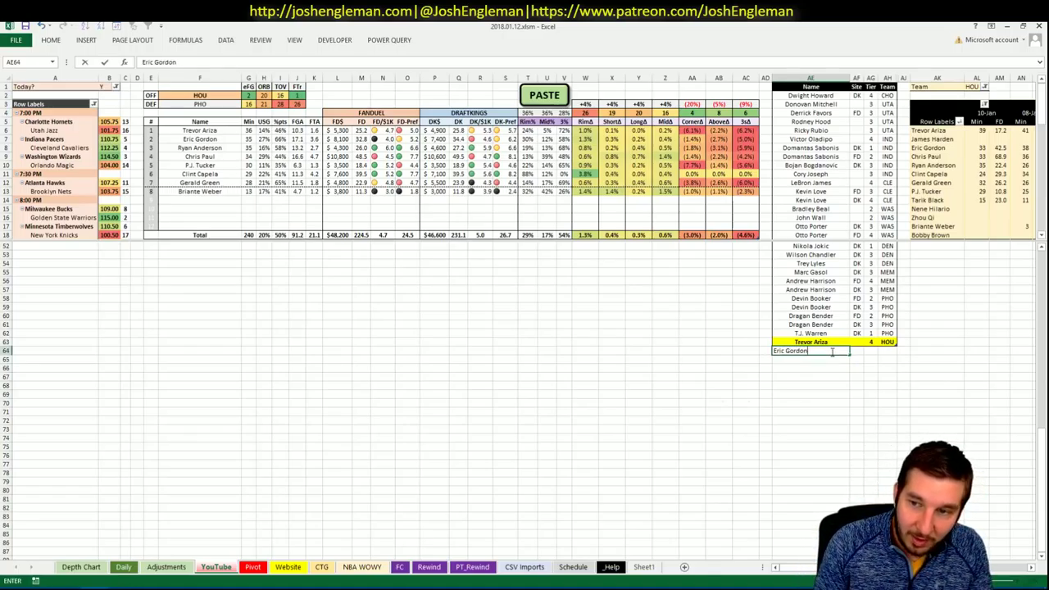
{"action": "key", "text": "ctrl+Return"}
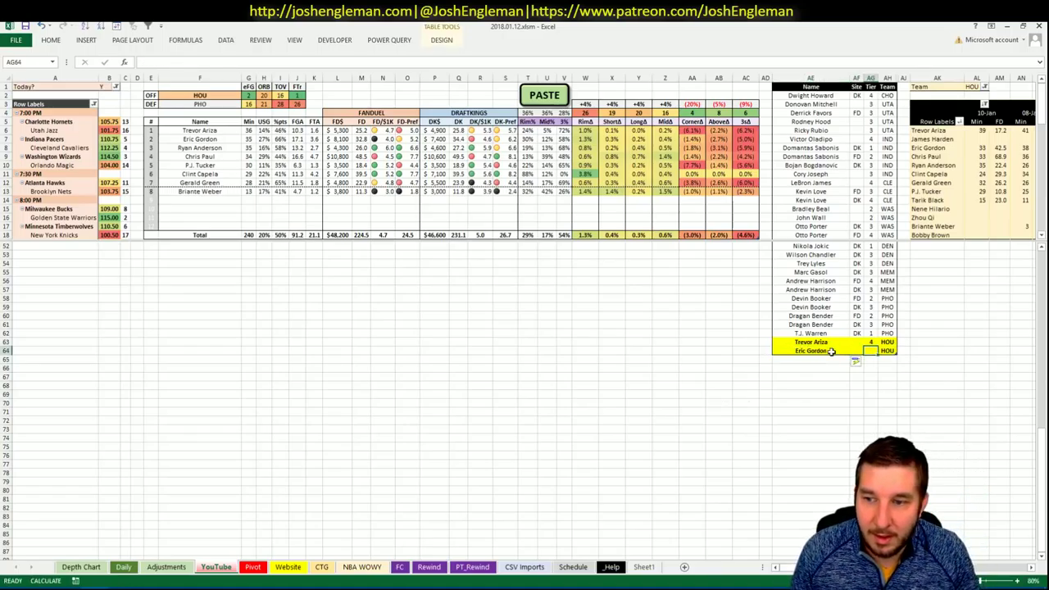
{"action": "key", "text": "Return"}
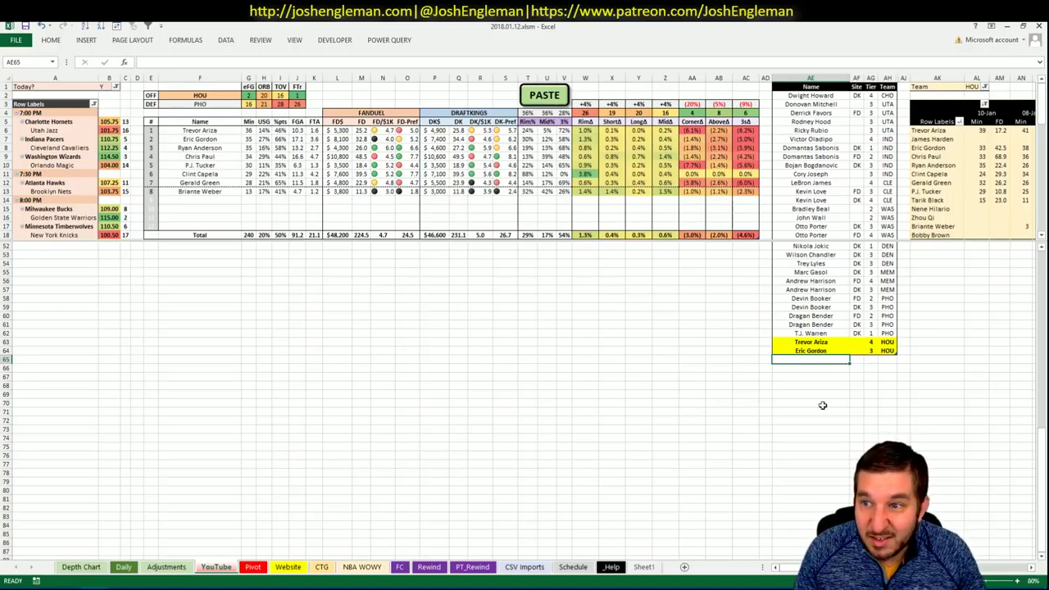
{"action": "scroll", "coordinate": [524, 311], "scroll_direction": "right", "scroll_amount": 5}
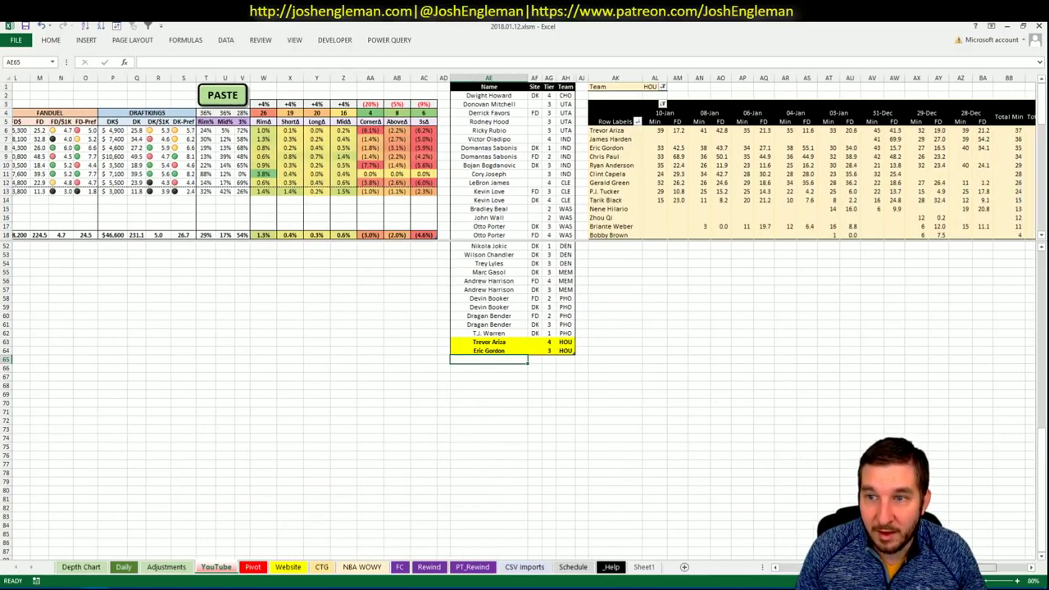
{"action": "scroll", "coordinate": [781, 553], "scroll_direction": "left", "scroll_amount": 5}
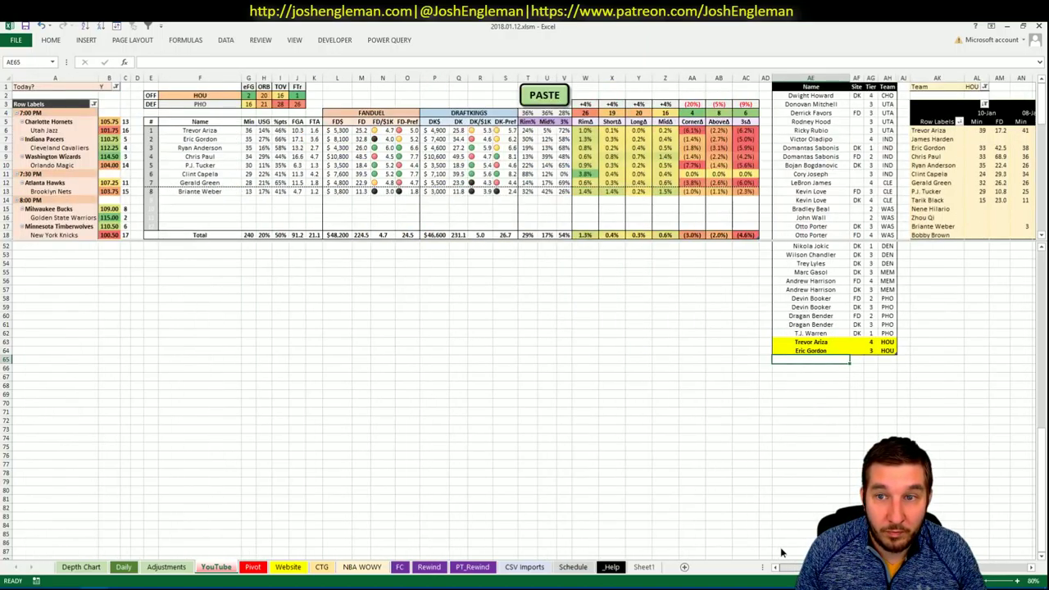
{"action": "scroll", "coordinate": [781, 553], "scroll_direction": "right", "scroll_amount": 8}
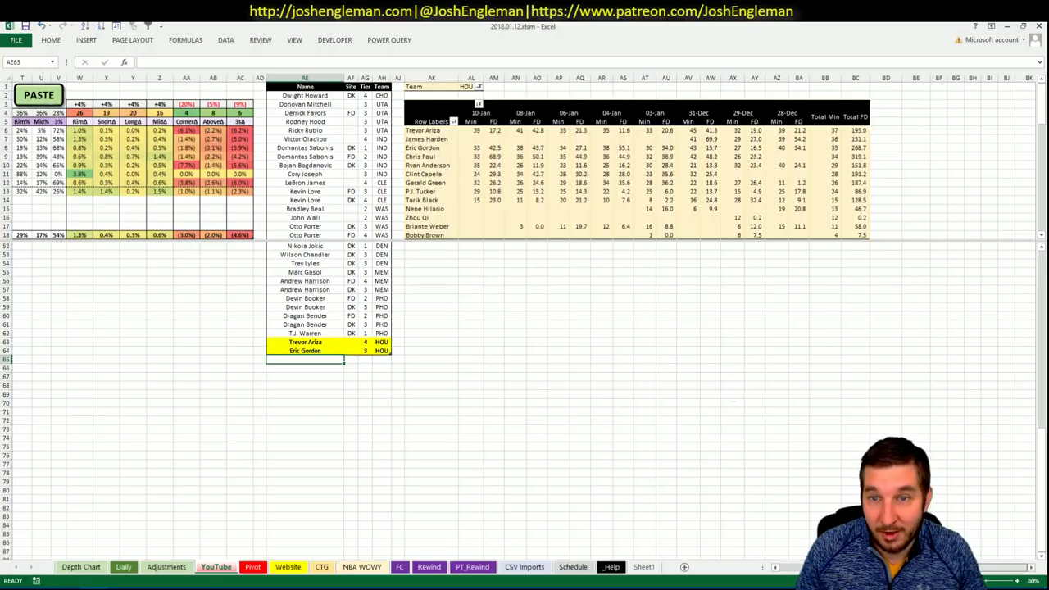
{"action": "scroll", "coordinate": [787, 432], "scroll_direction": "left", "scroll_amount": 8}
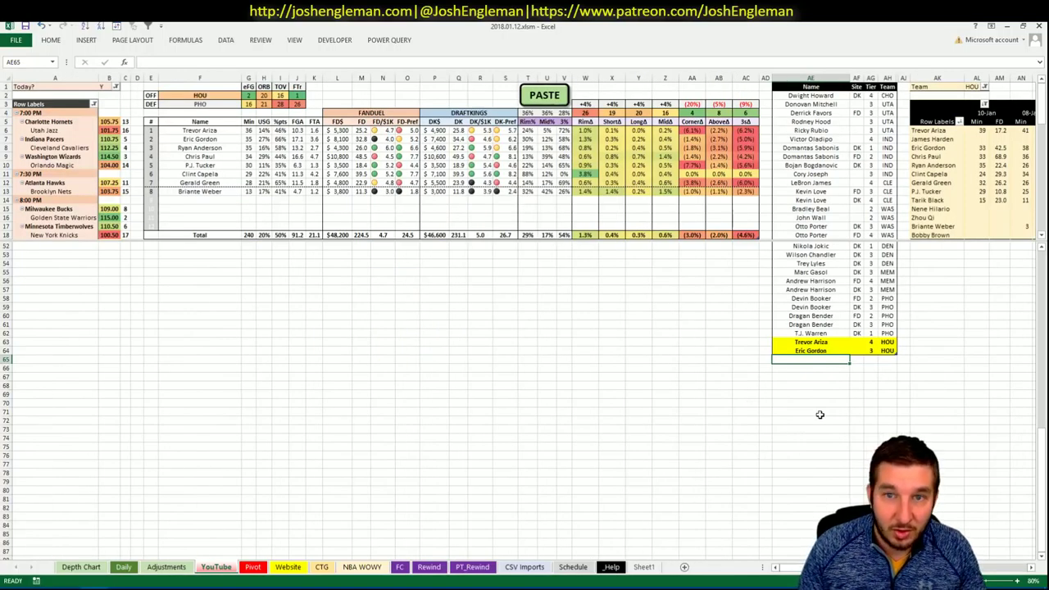
Enter Ryan Anderson in the next shortlist row and give him tier 2
{"action": "type", "text": "Ryan Anderson"}
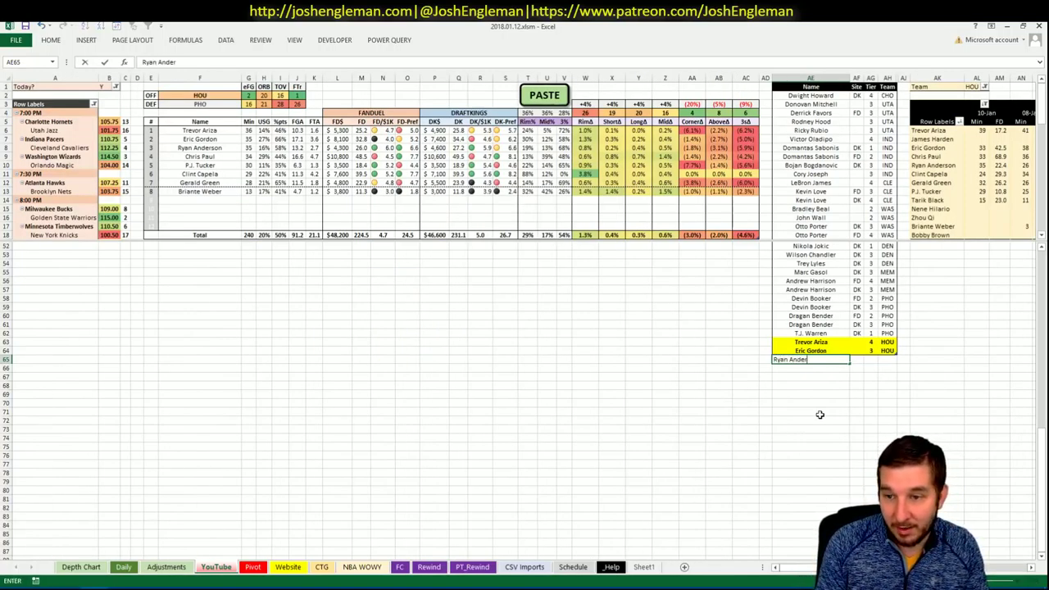
{"action": "key", "text": "Return"}
{"action": "key", "text": "Tab"}
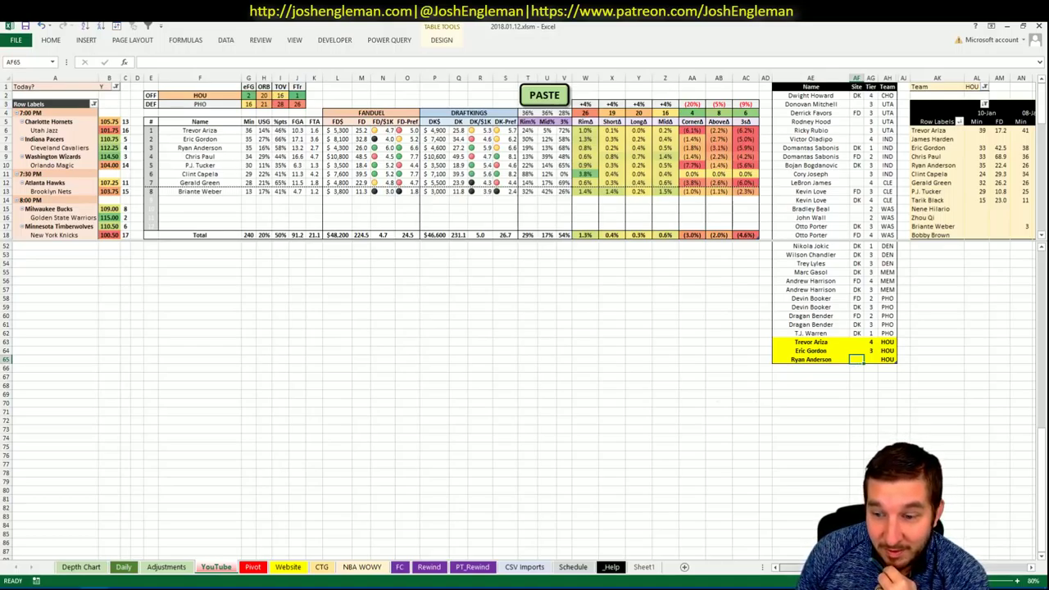
{"action": "scroll", "coordinate": [524, 319], "scroll_direction": "right", "scroll_amount": 5}
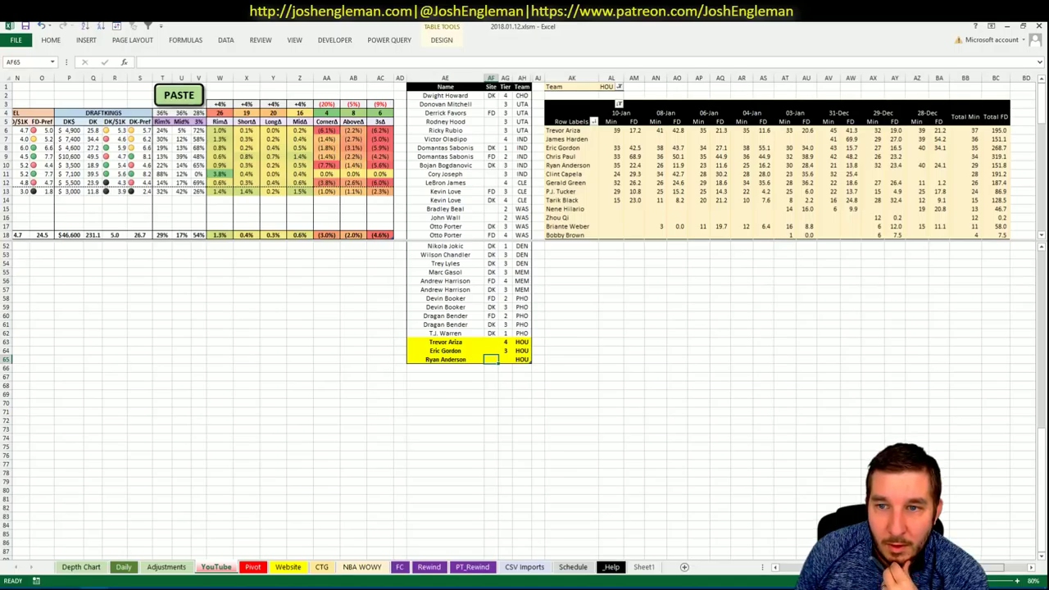
{"action": "scroll", "coordinate": [687, 550], "scroll_direction": "left", "scroll_amount": 5}
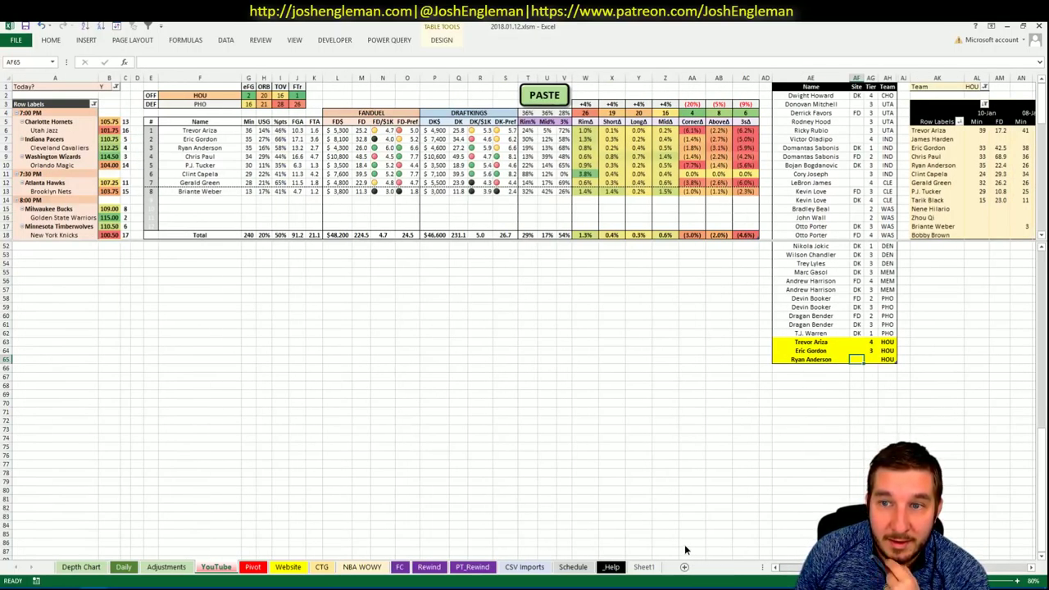
{"action": "left_click", "coordinate": [871, 359]}
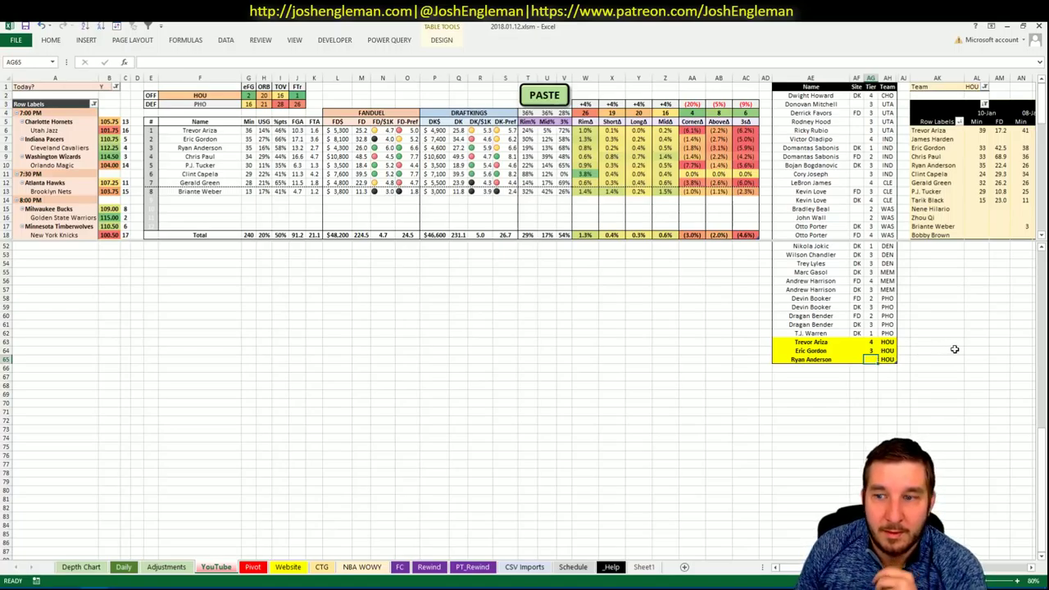
{"action": "type", "text": "2"}
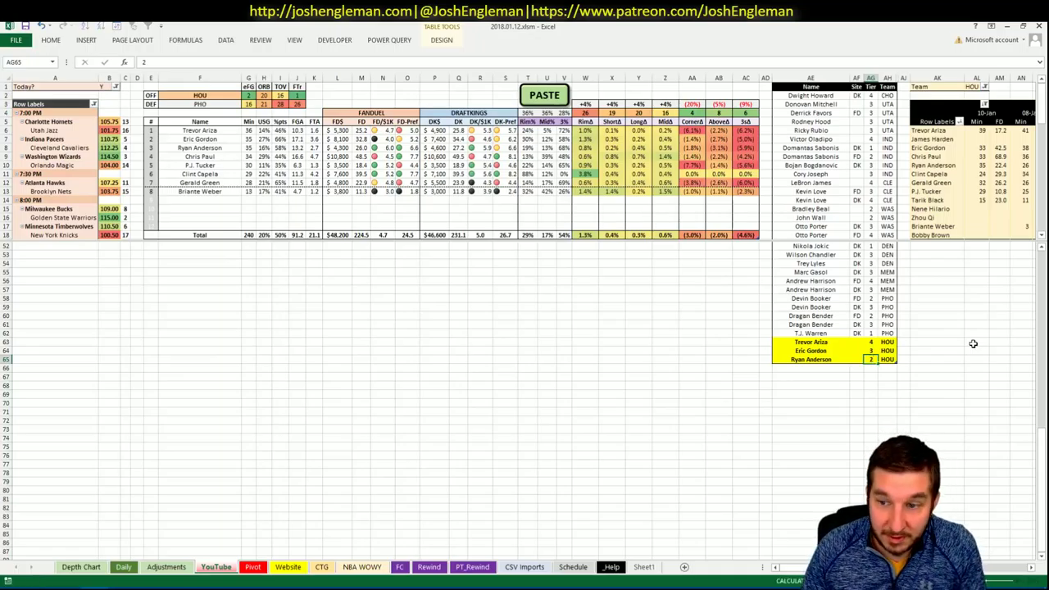
{"action": "key", "text": "Return"}
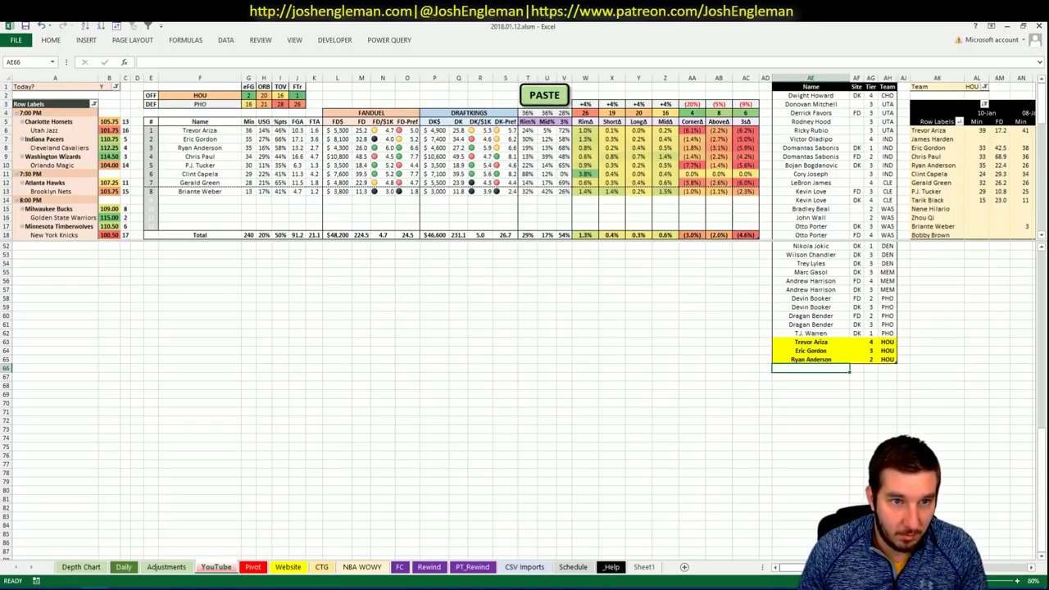
Enter Chris Paul in the shortlist with tier 2, ending on the next empty row
{"action": "scroll", "coordinate": [524, 320], "scroll_direction": "right", "scroll_amount": 4}
{"action": "scroll", "coordinate": [525, 320], "scroll_direction": "left", "scroll_amount": 5}
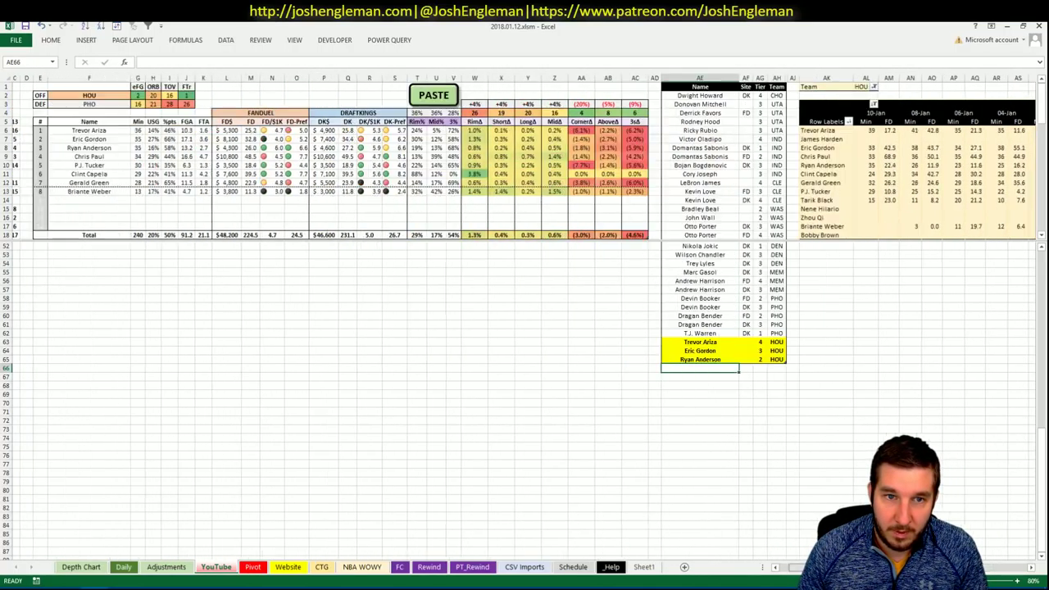
{"action": "scroll", "coordinate": [525, 319], "scroll_direction": "right", "scroll_amount": 2}
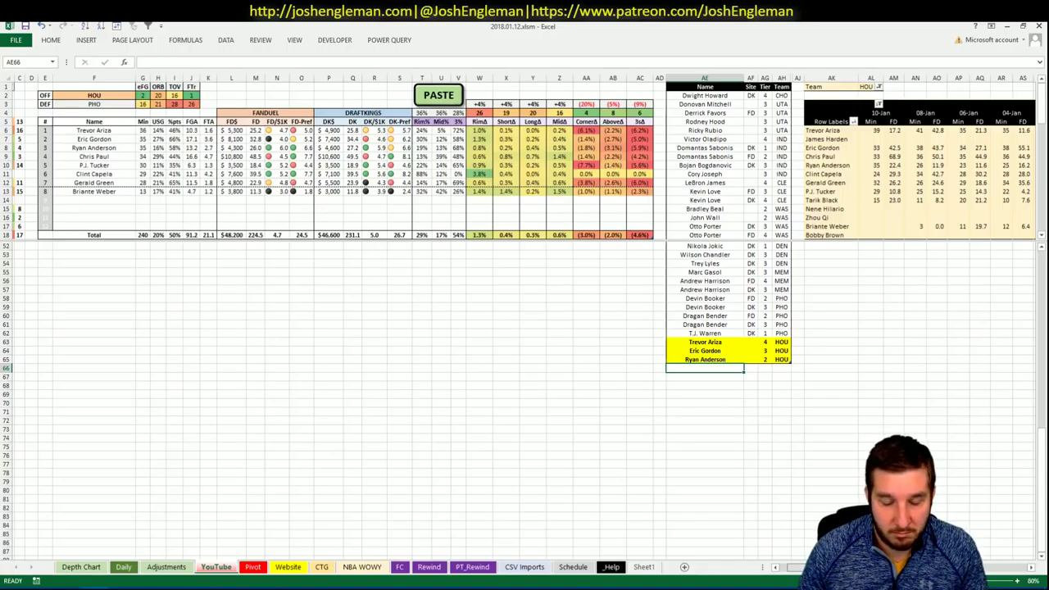
{"action": "scroll", "coordinate": [525, 319], "scroll_direction": "right", "scroll_amount": 3}
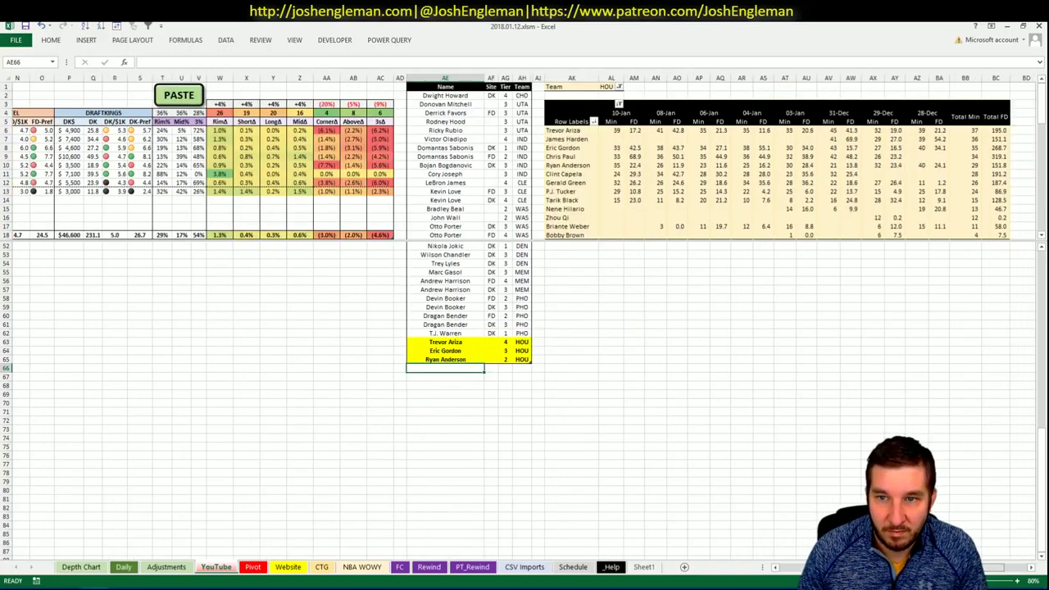
{"action": "scroll", "coordinate": [862, 399], "scroll_direction": "left", "scroll_amount": 4}
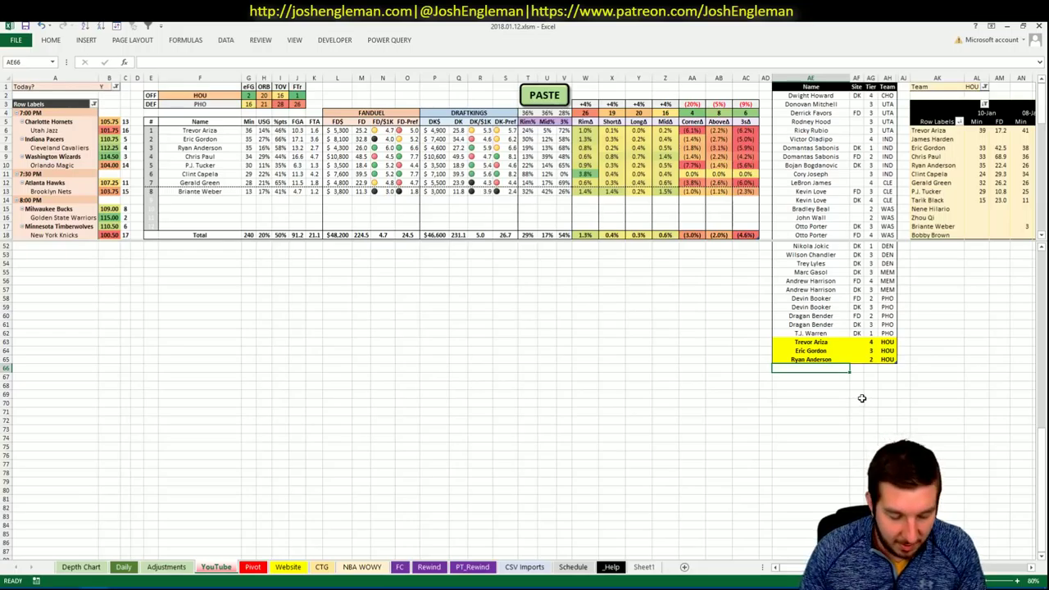
{"action": "type", "text": "Chris Paul"}
{"action": "key", "text": "ctrl+Return"}
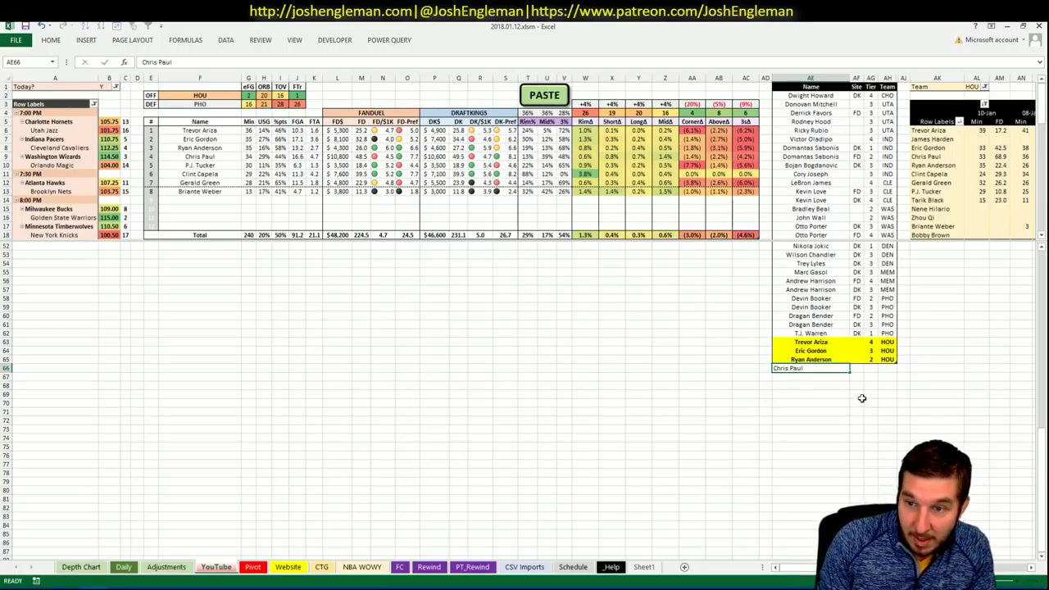
{"action": "key", "text": "Tab"}
{"action": "key", "text": "Tab"}
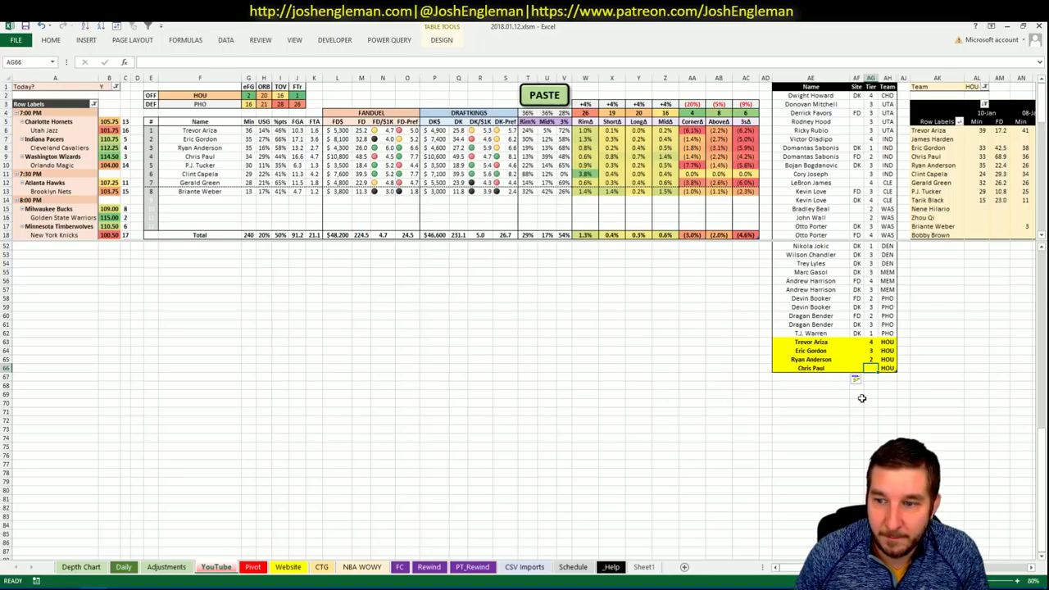
{"action": "type", "text": "2"}
{"action": "key", "text": "ctrl+Return"}
{"action": "key", "text": "Left"}
{"action": "key", "text": "Left"}
{"action": "key", "text": "Down"}
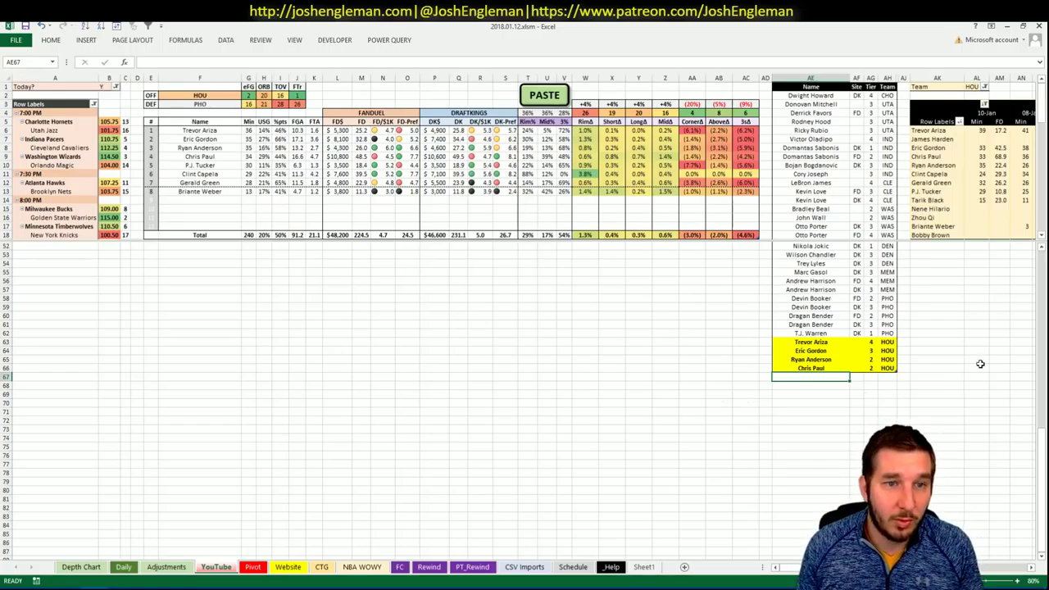
Review the Houston Rockets lineups filtered to PJ Tucker playing center
{"action": "key", "text": "alt+Tab"}
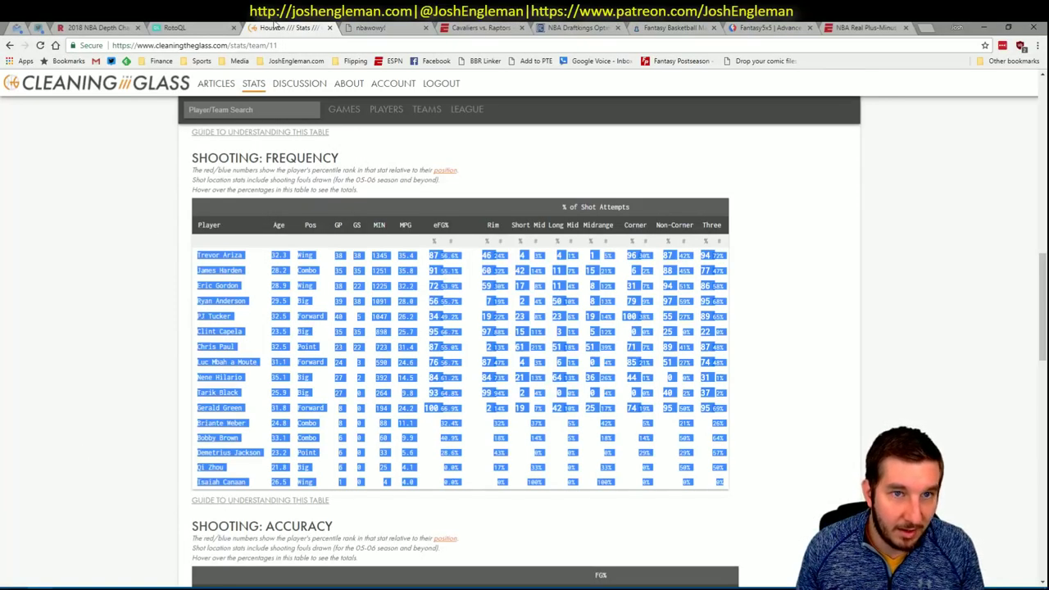
{"action": "scroll", "coordinate": [381, 167], "scroll_direction": "up", "scroll_amount": 5}
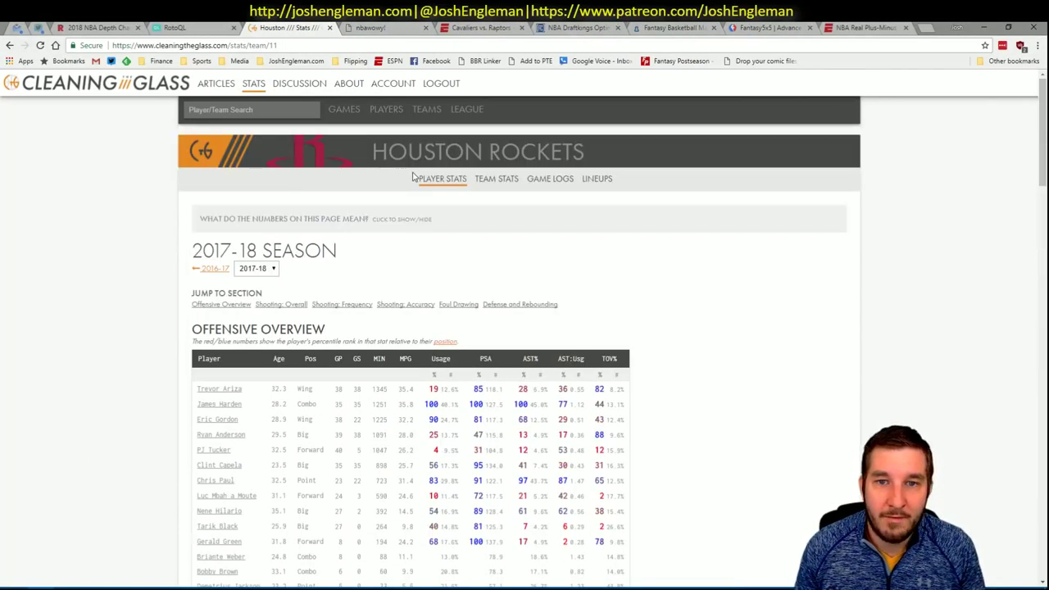
{"action": "left_click", "coordinate": [603, 180]}
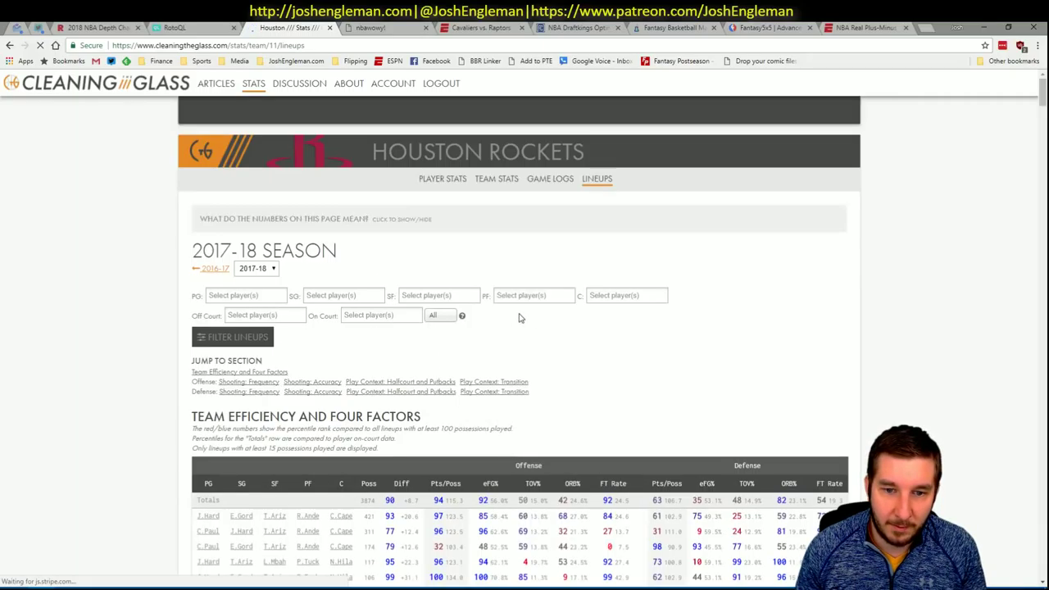
{"action": "left_click", "coordinate": [620, 299]}
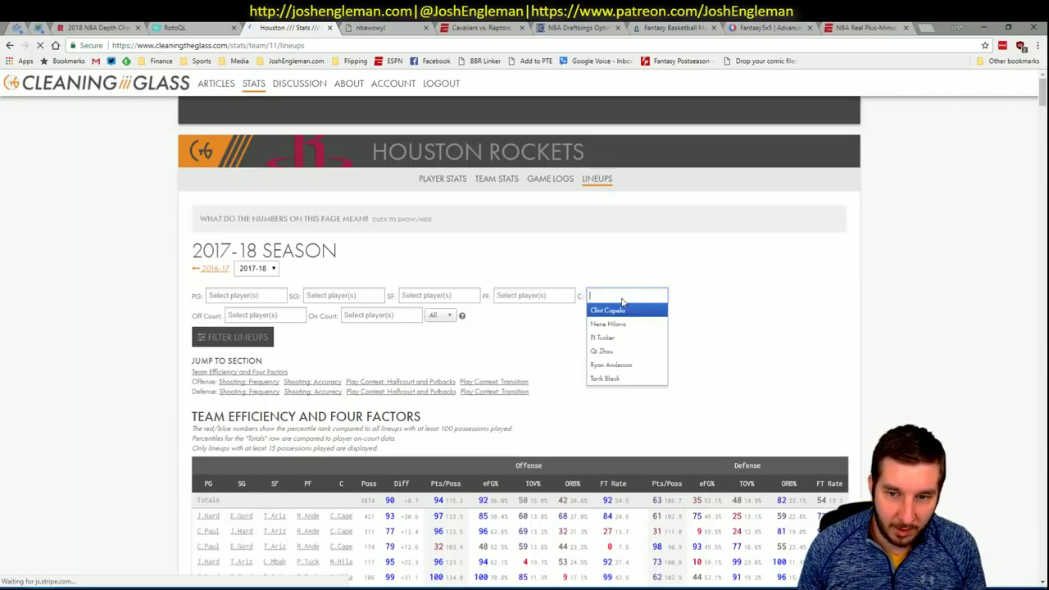
{"action": "left_click", "coordinate": [608, 337]}
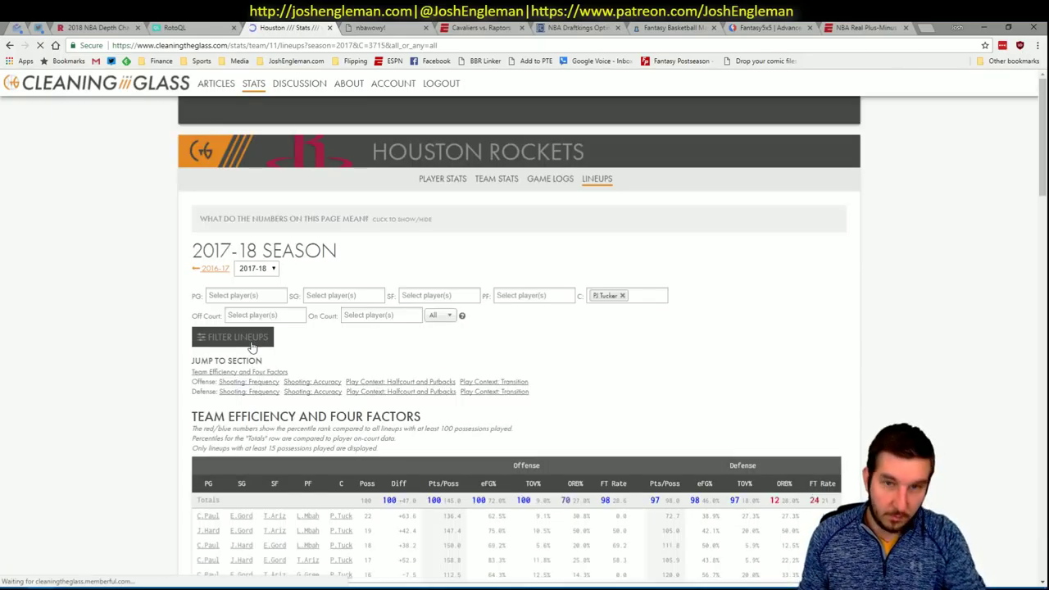
{"action": "scroll", "coordinate": [379, 328], "scroll_direction": "down", "scroll_amount": 2}
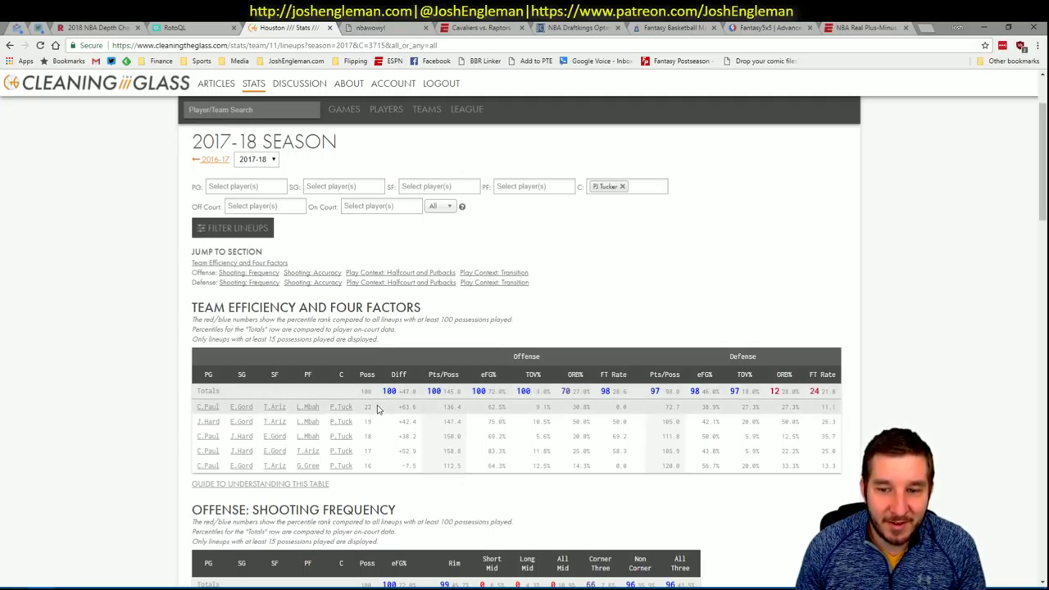
{"action": "scroll", "coordinate": [380, 407], "scroll_direction": "down", "scroll_amount": 3}
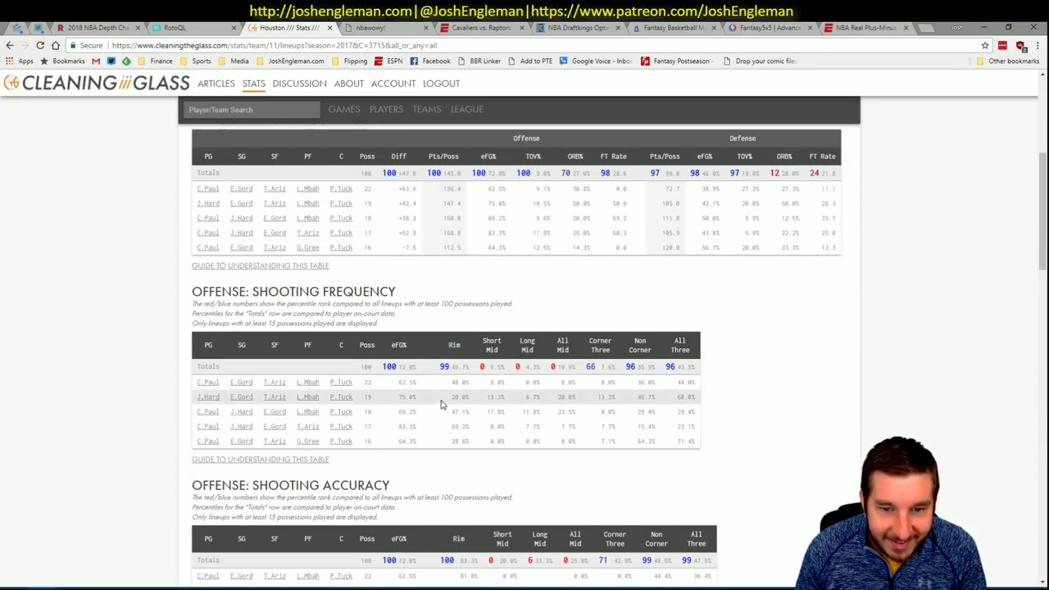
{"action": "scroll", "coordinate": [440, 403], "scroll_direction": "down", "scroll_amount": 12}
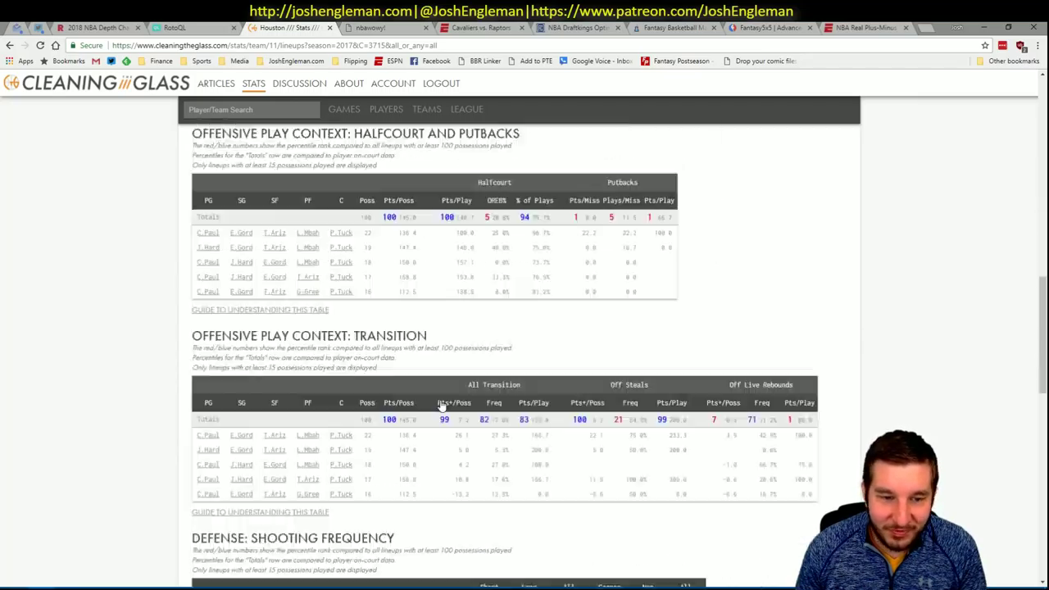
{"action": "scroll", "coordinate": [441, 403], "scroll_direction": "up", "scroll_amount": 5}
{"action": "key", "text": "alt+Tab"}
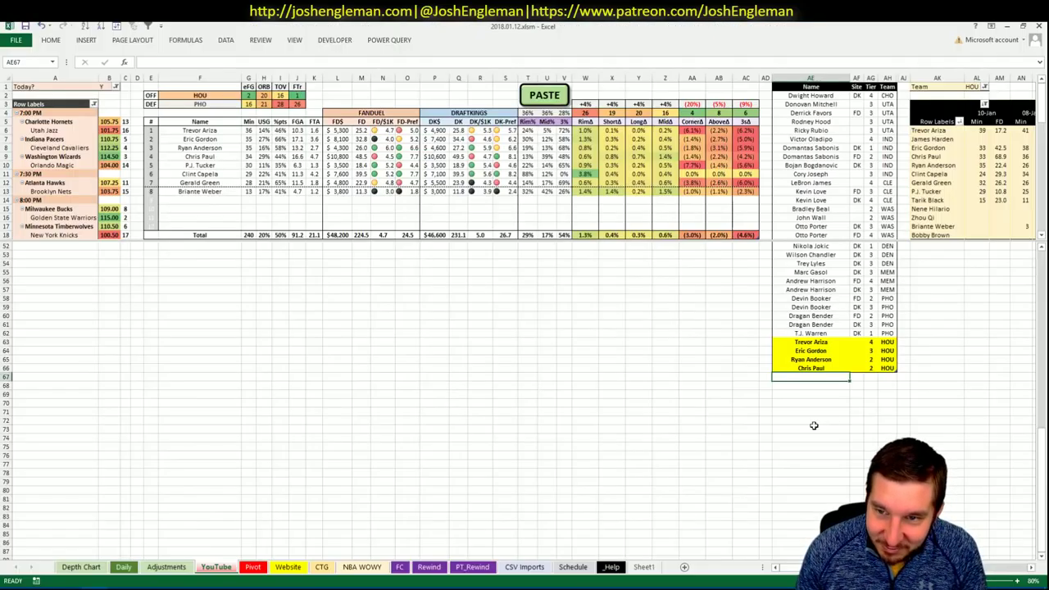
Enter P.J. Tucker in the shortlist with tier 3
{"action": "type", "text": "P.J"}
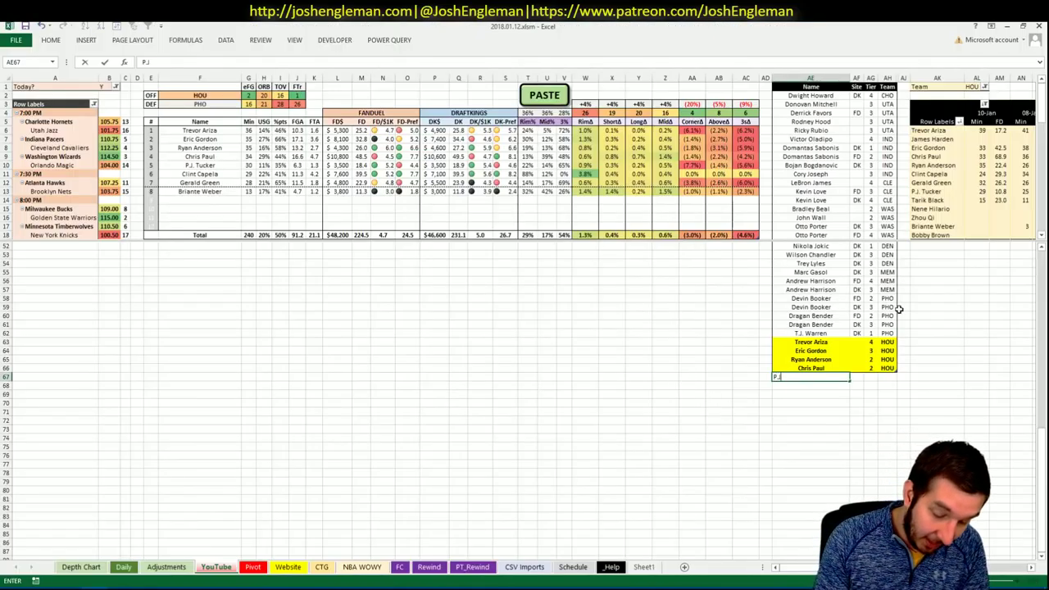
{"action": "type", "text": ". Tucker"}
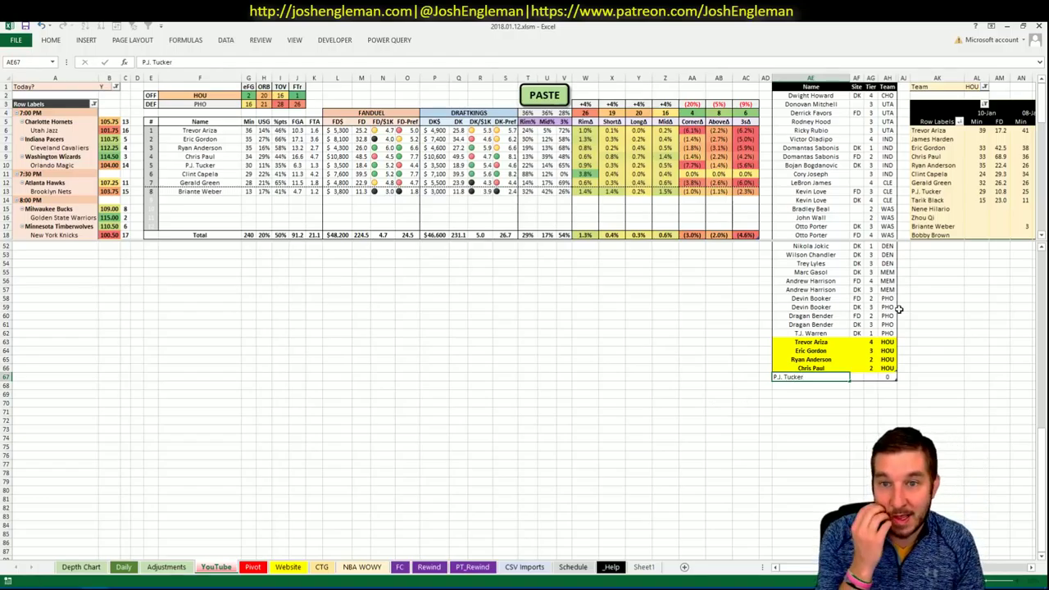
{"action": "key", "text": "Return"}
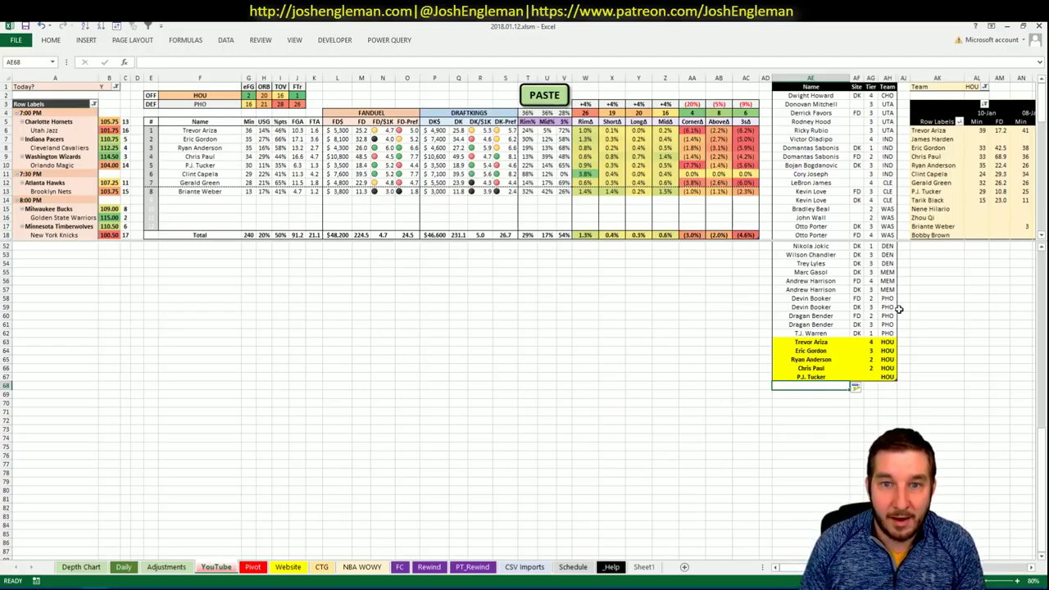
{"action": "key", "text": "Right"}
{"action": "key", "text": "Right"}
{"action": "key", "text": "Up"}
{"action": "key", "text": "Up"}
{"action": "key", "text": "Down"}
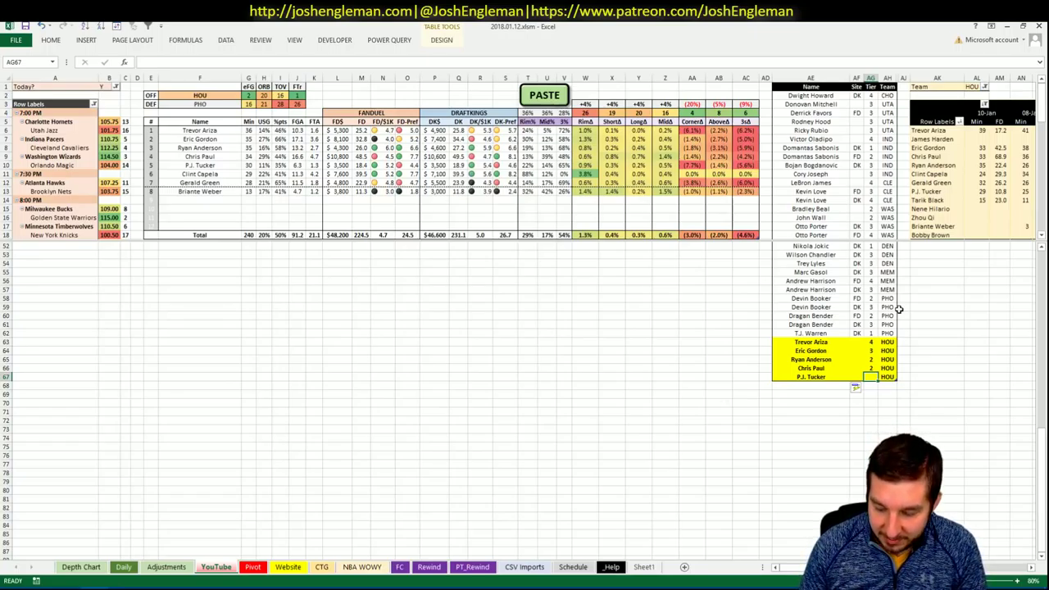
{"action": "type", "text": "2"}
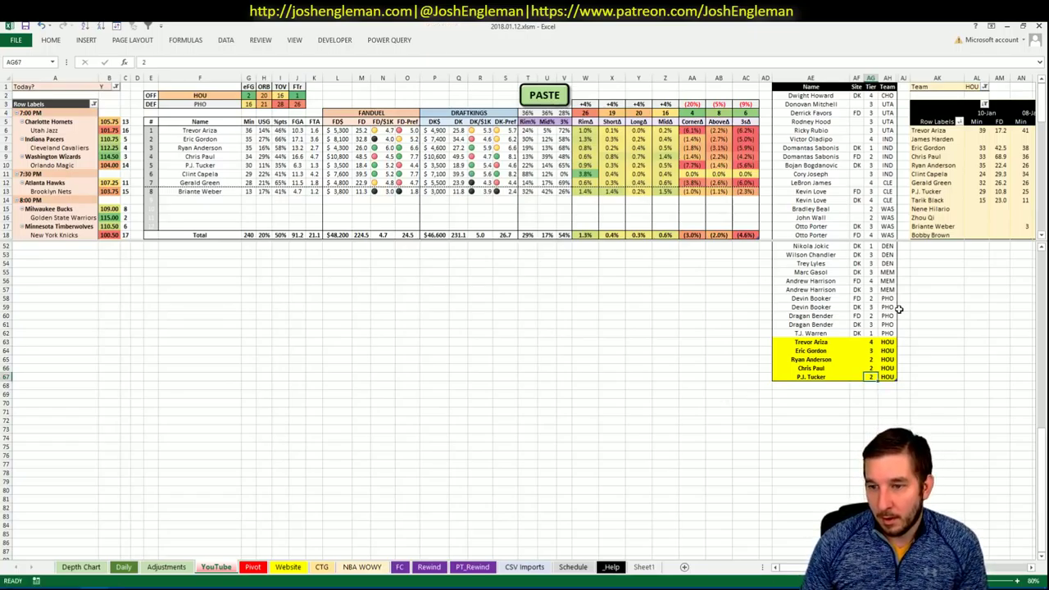
{"action": "type", "text": "3"}
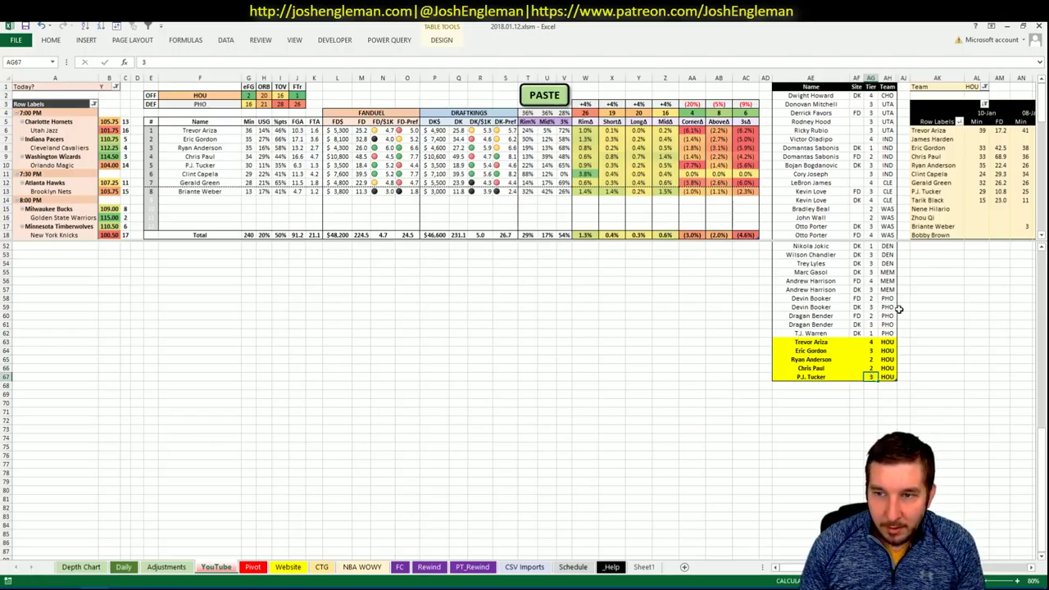
{"action": "key", "text": "Return"}
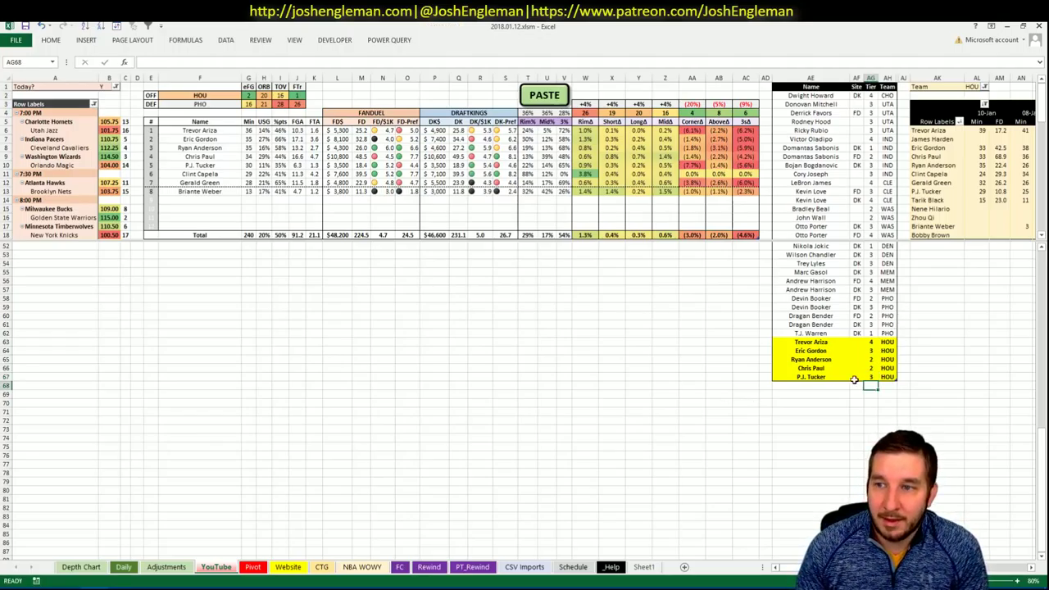
Inspect P.J. Tucker's recent FD game log values, including 06-Jan and 28-Dec
{"action": "scroll", "coordinate": [574, 393], "scroll_direction": "right", "scroll_amount": 6}
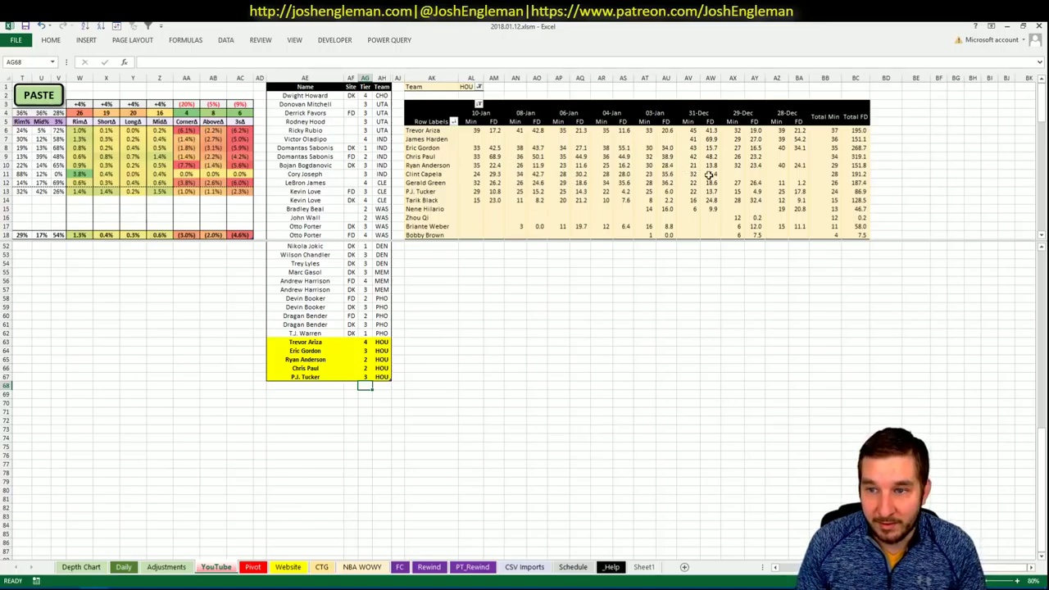
{"action": "left_click", "coordinate": [536, 191]}
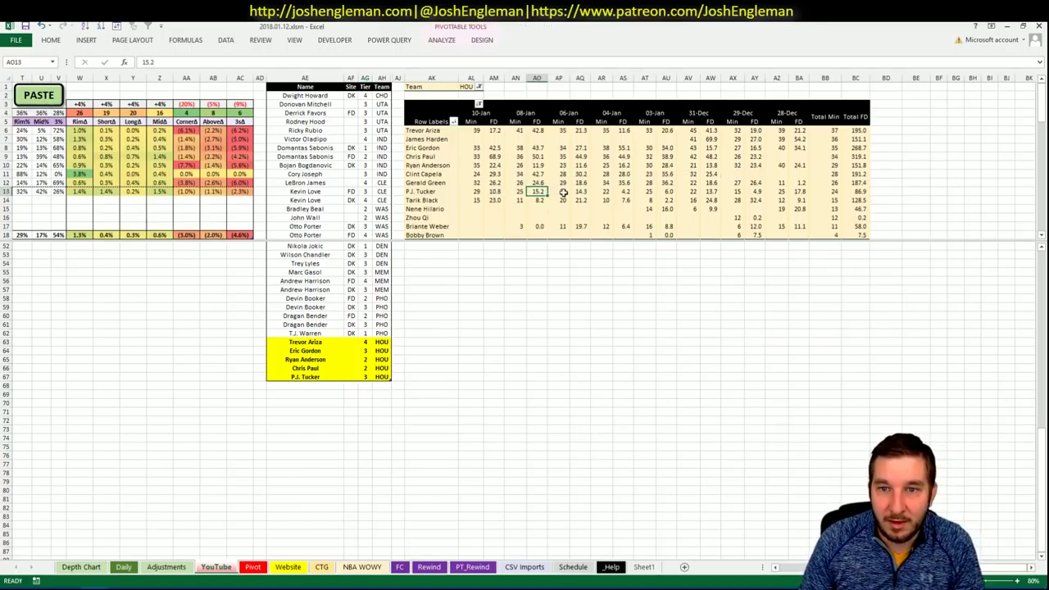
{"action": "left_click", "coordinate": [581, 191]}
{"action": "left_click", "coordinate": [799, 190]}
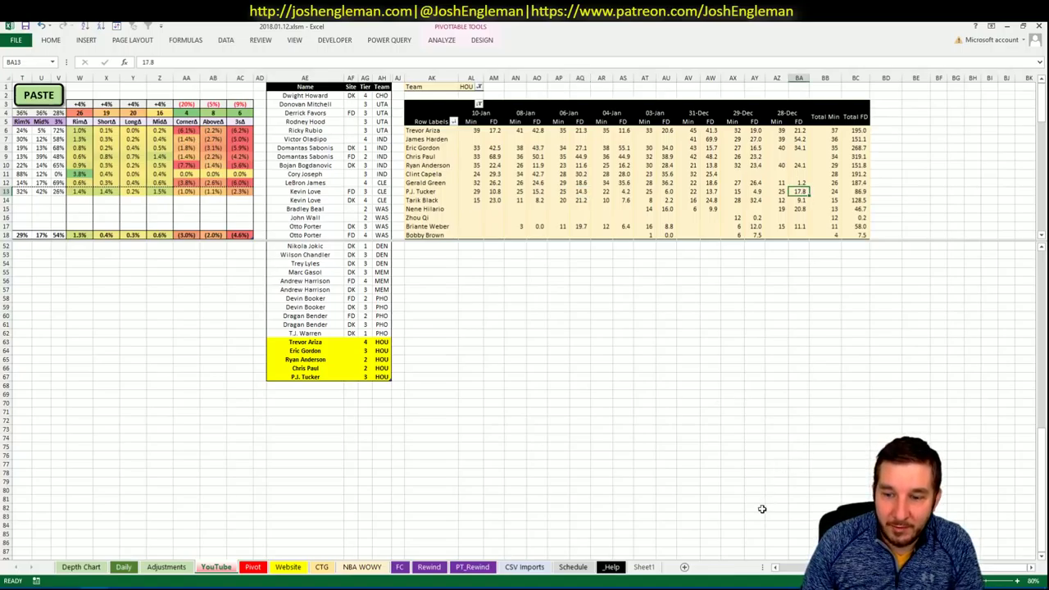
{"action": "left_click_drag", "start_coordinate": [801, 565], "coordinate": [779, 566]}
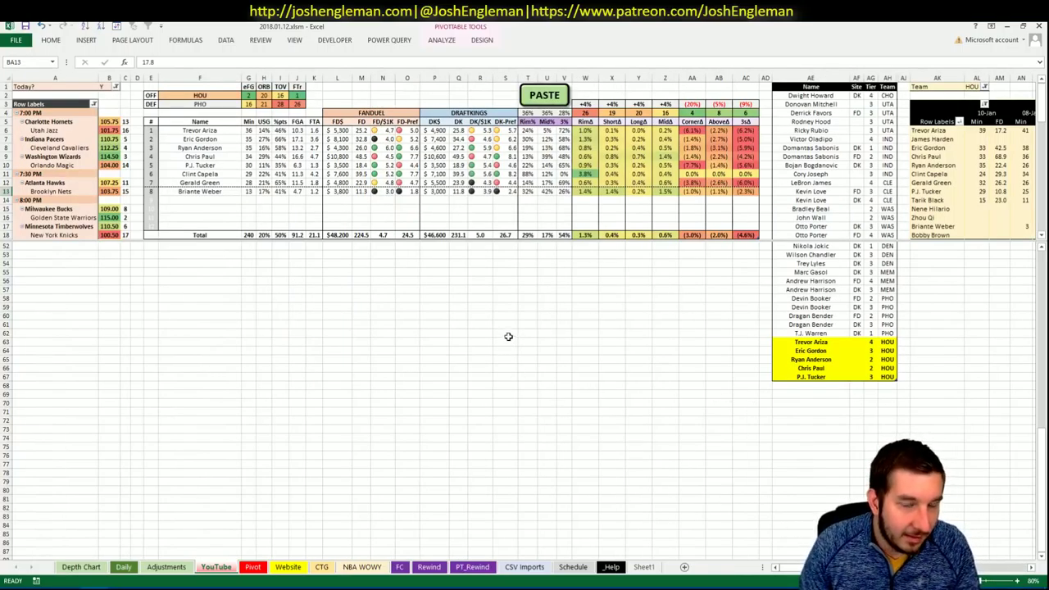
{"action": "left_click", "coordinate": [830, 385]}
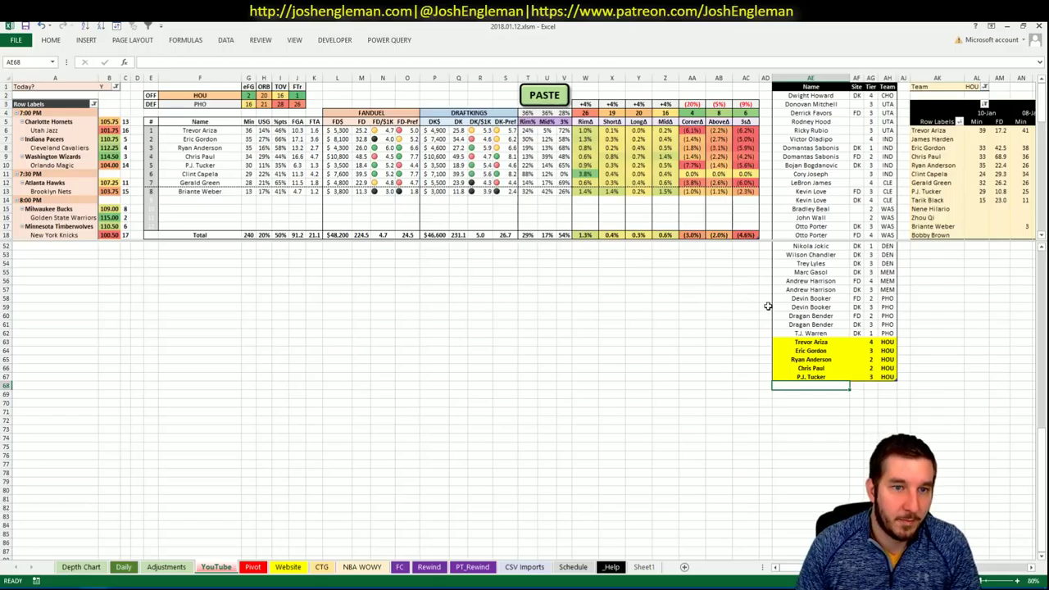
Enter Clint Capela in the next shortlist row
{"action": "type", "text": "Clint Ca"}
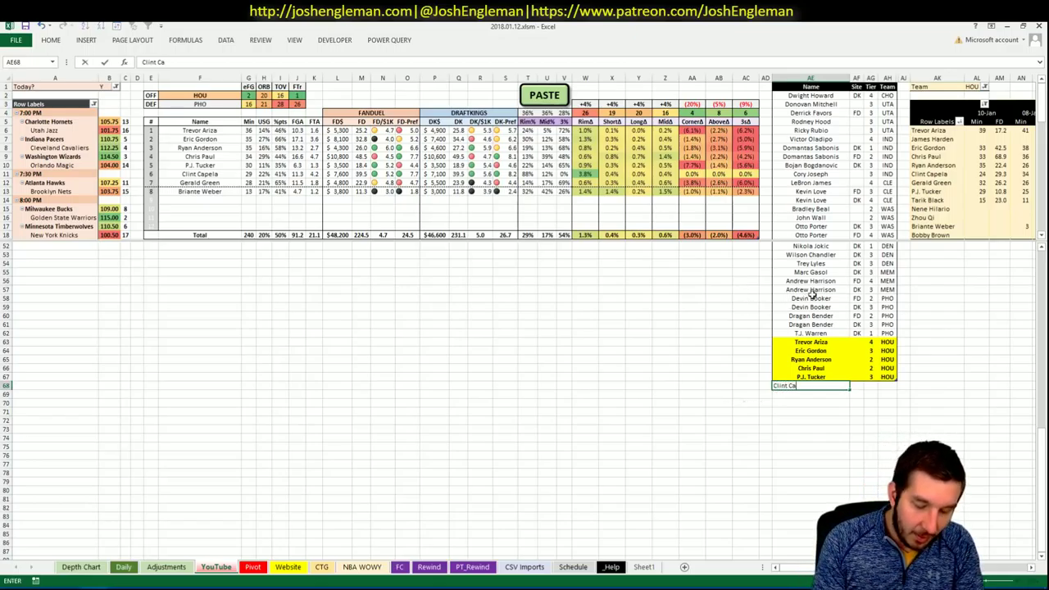
{"action": "key", "text": "Tab"}
{"action": "key", "text": "Tab"}
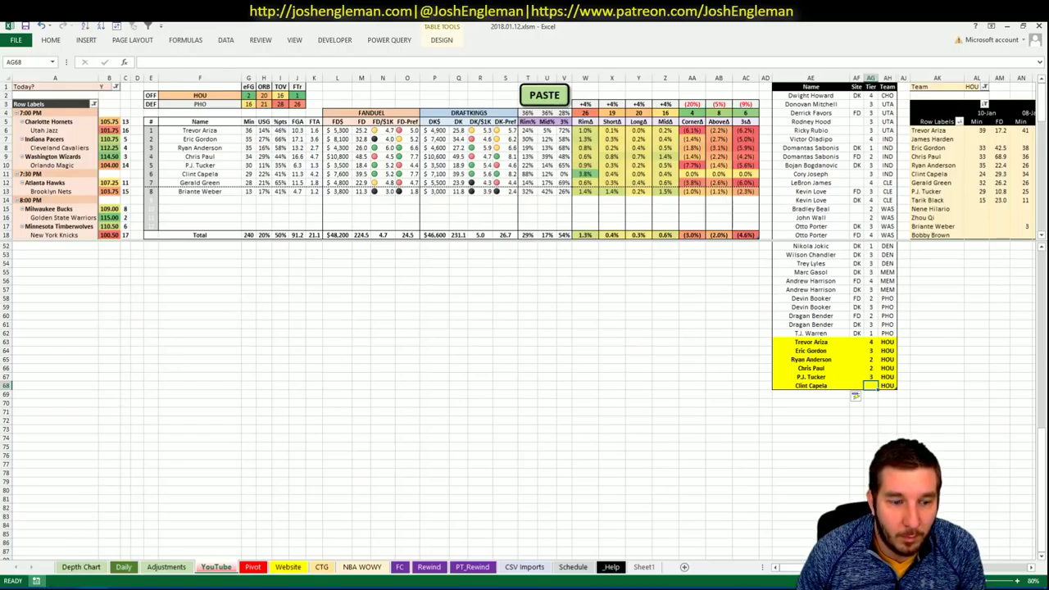
{"action": "mouse_move", "coordinate": [57, 589]}
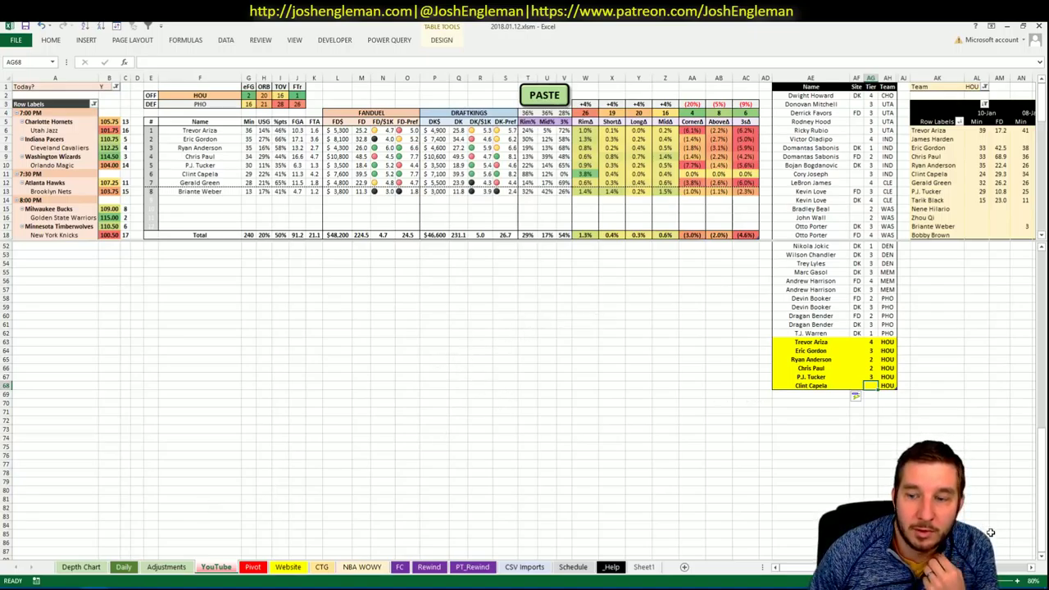
{"action": "scroll", "coordinate": [855, 396], "scroll_direction": "right", "scroll_amount": 5}
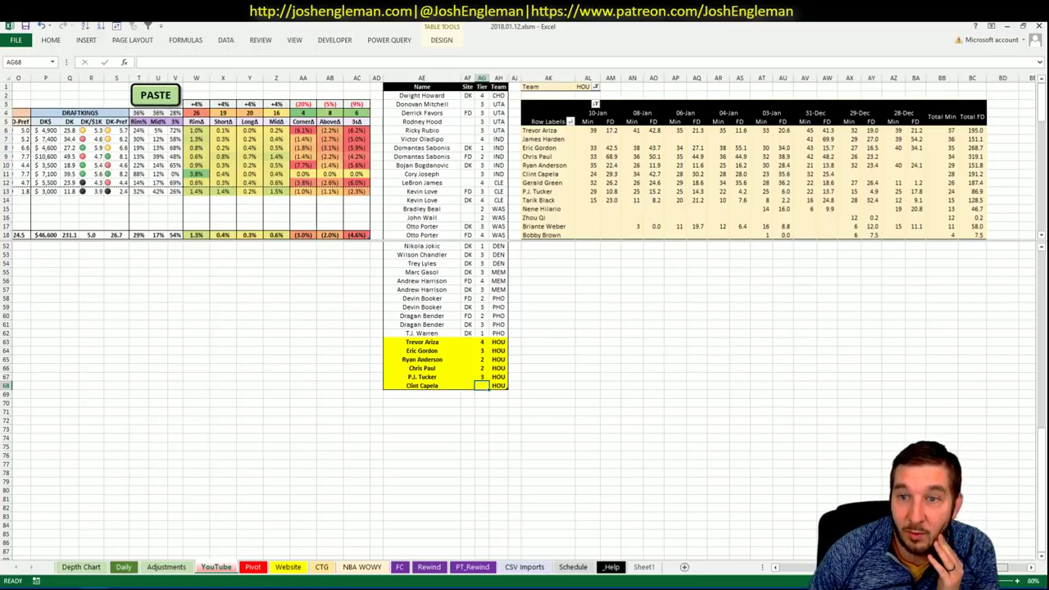
{"action": "scroll", "coordinate": [524, 316], "scroll_direction": "left", "scroll_amount": 2}
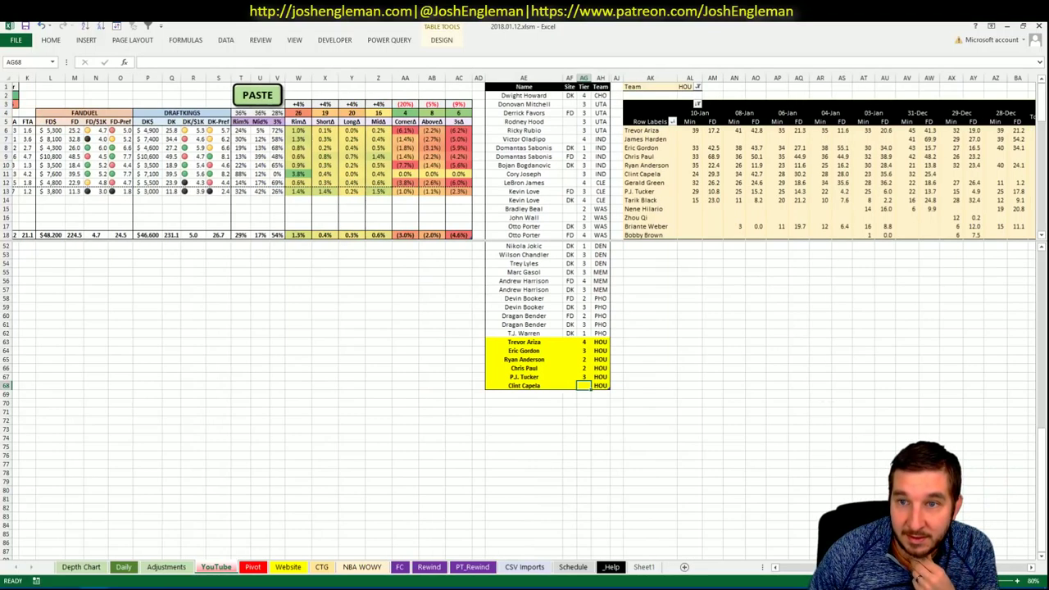
{"action": "scroll", "coordinate": [524, 316], "scroll_direction": "left", "scroll_amount": 5}
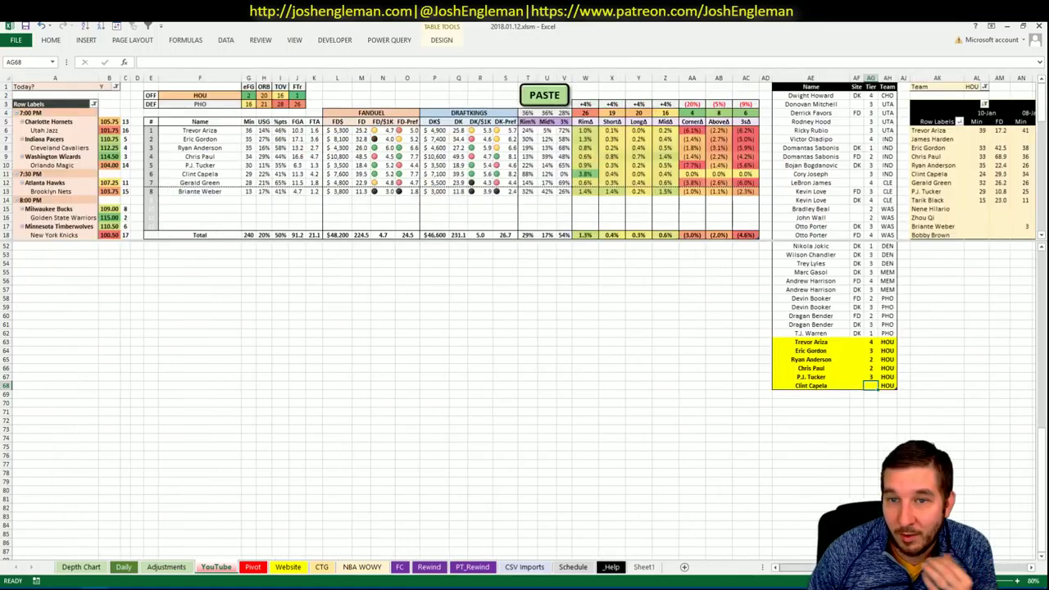
{"action": "left_click", "coordinate": [736, 441]}
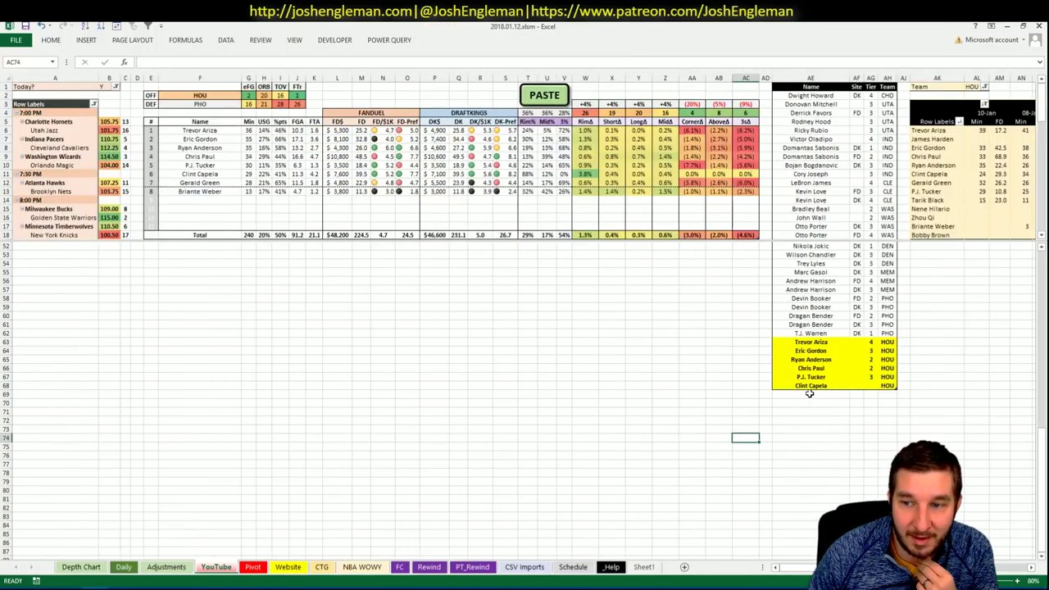
{"action": "left_click", "coordinate": [874, 386]}
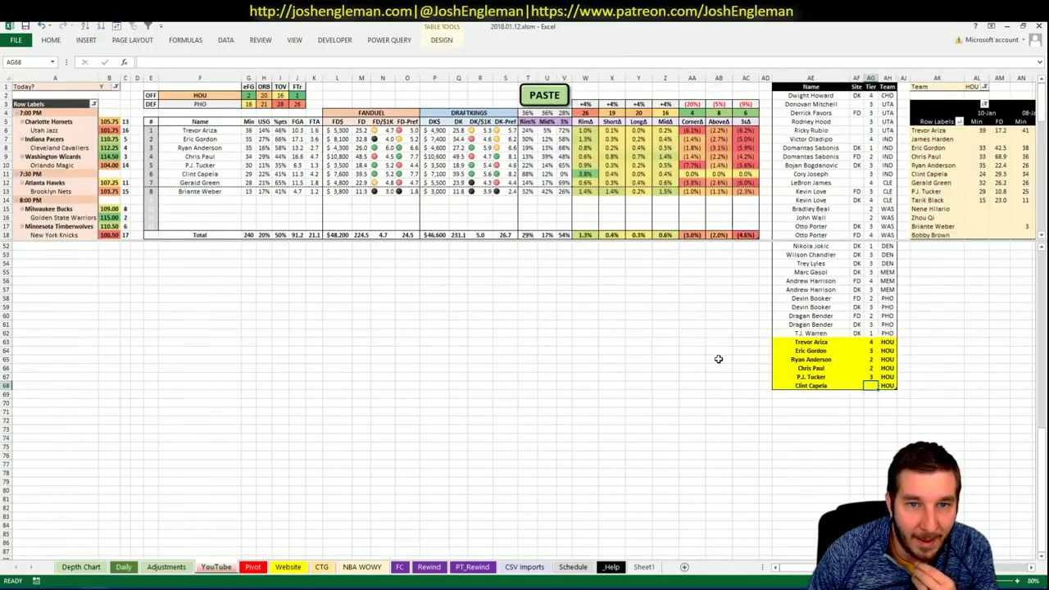
Check Clint Capela's FanDuel projection on the Pivot sheet
{"action": "left_click", "coordinate": [252, 566]}
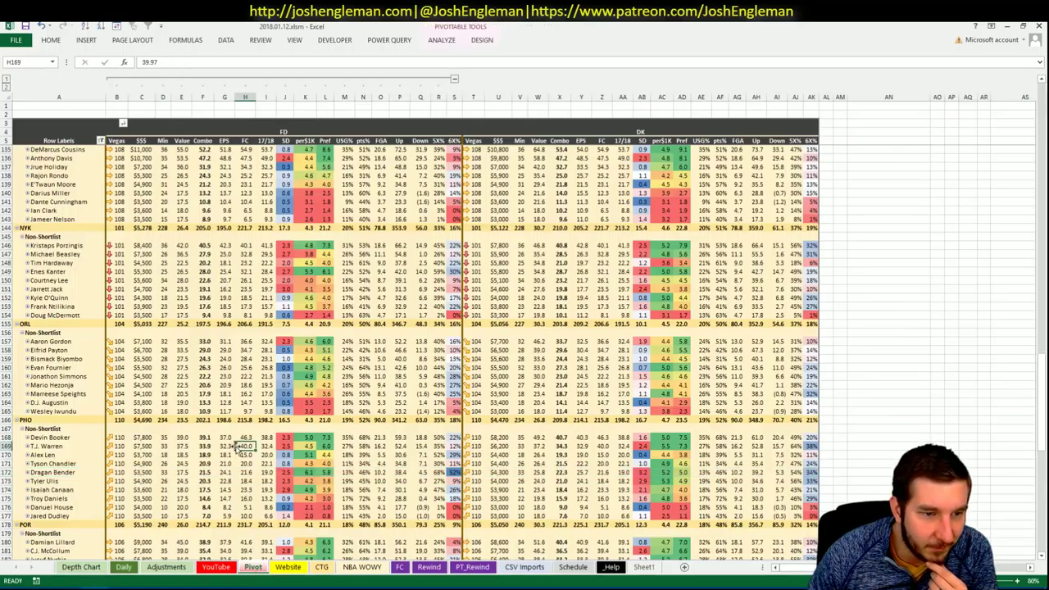
{"action": "scroll", "coordinate": [236, 447], "scroll_direction": "up", "scroll_amount": 2}
{"action": "scroll", "coordinate": [236, 447], "scroll_direction": "up", "scroll_amount": 18}
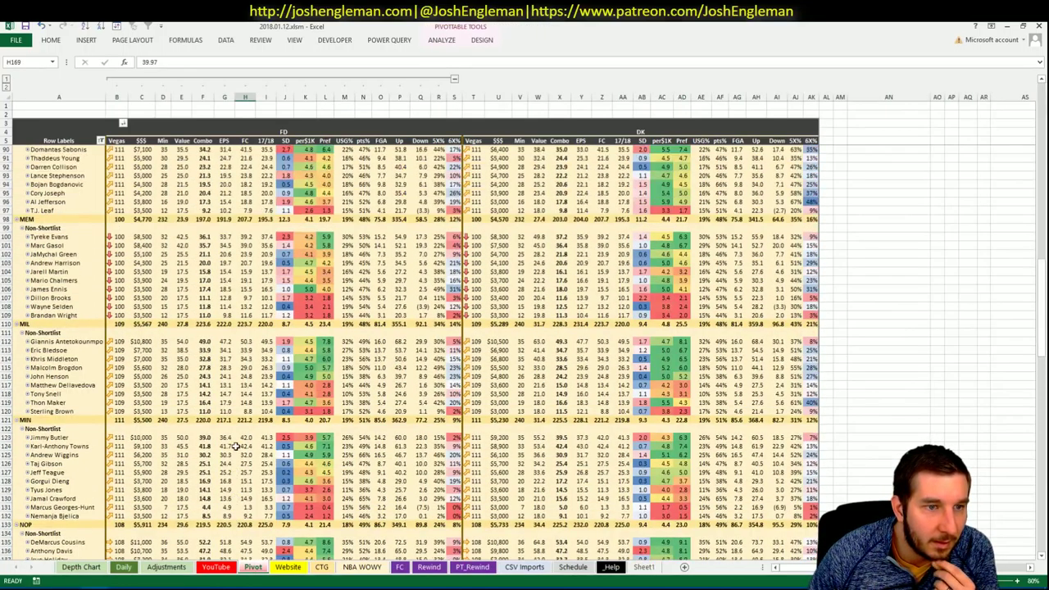
{"action": "scroll", "coordinate": [236, 447], "scroll_direction": "up", "scroll_amount": 3}
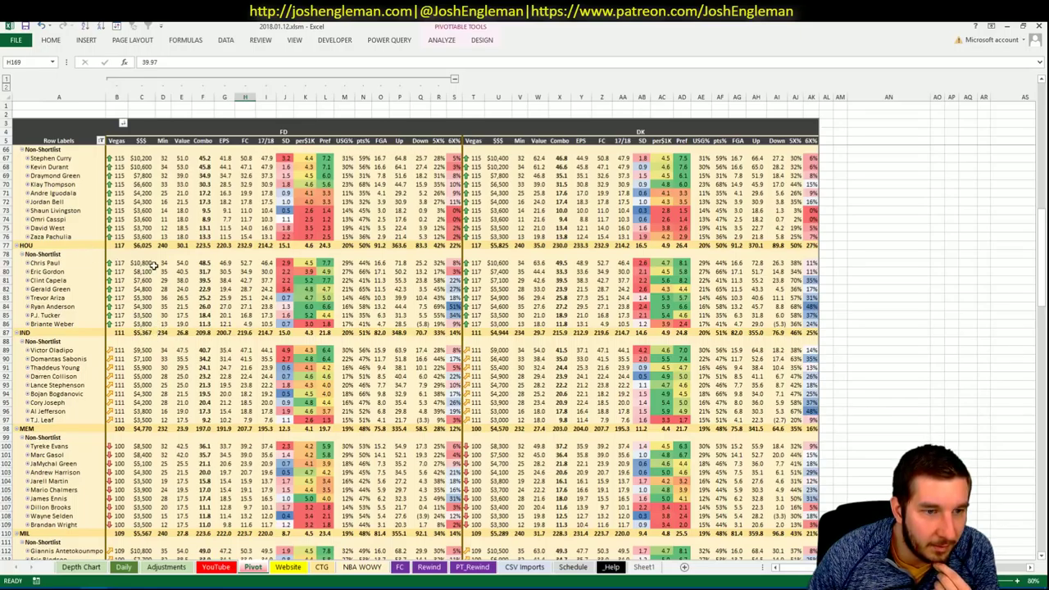
{"action": "left_click", "coordinate": [266, 280]}
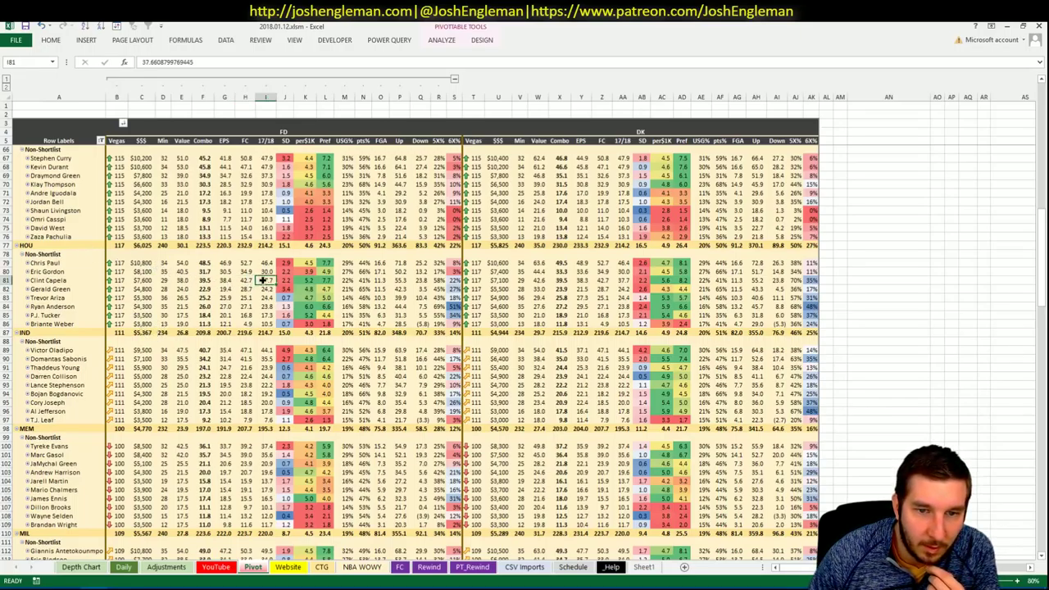
Finish Capela's tier 2 entry on the YouTube sheet and return to cell A1
{"action": "left_click", "coordinate": [123, 566]}
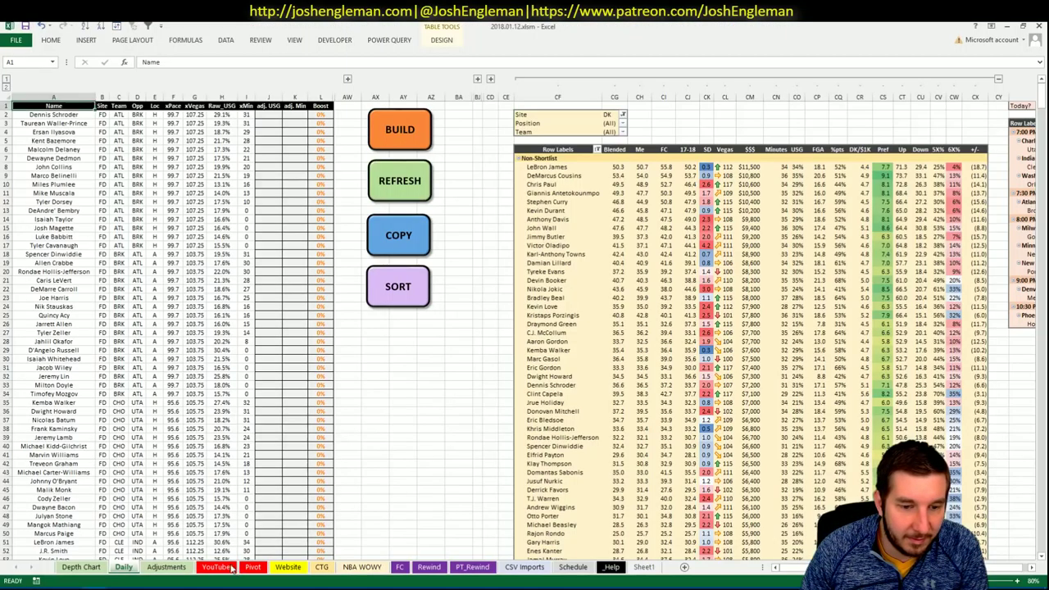
{"action": "left_click", "coordinate": [231, 567]}
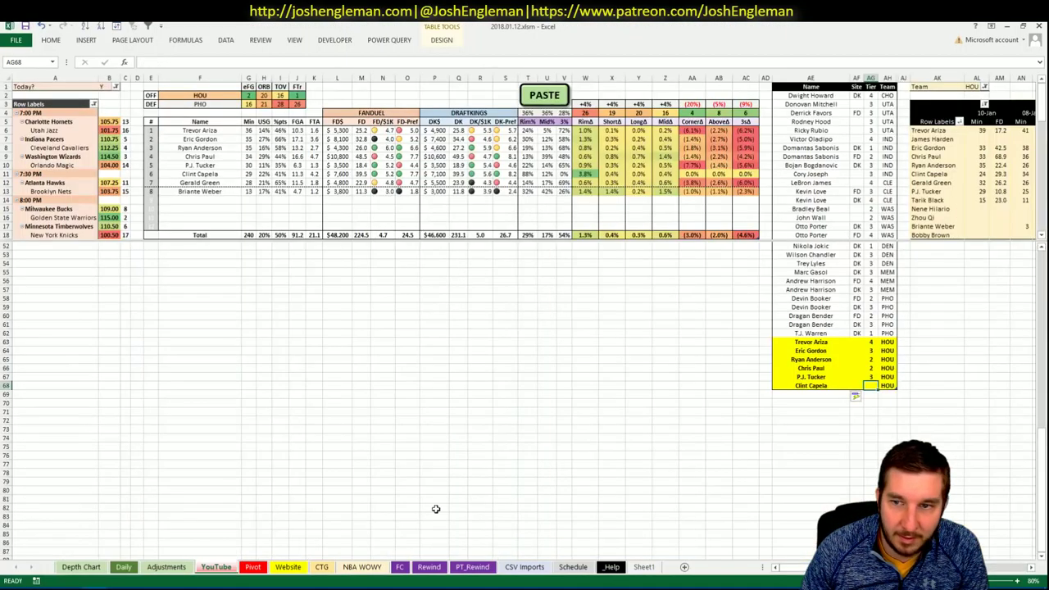
{"action": "left_click", "coordinate": [919, 385]}
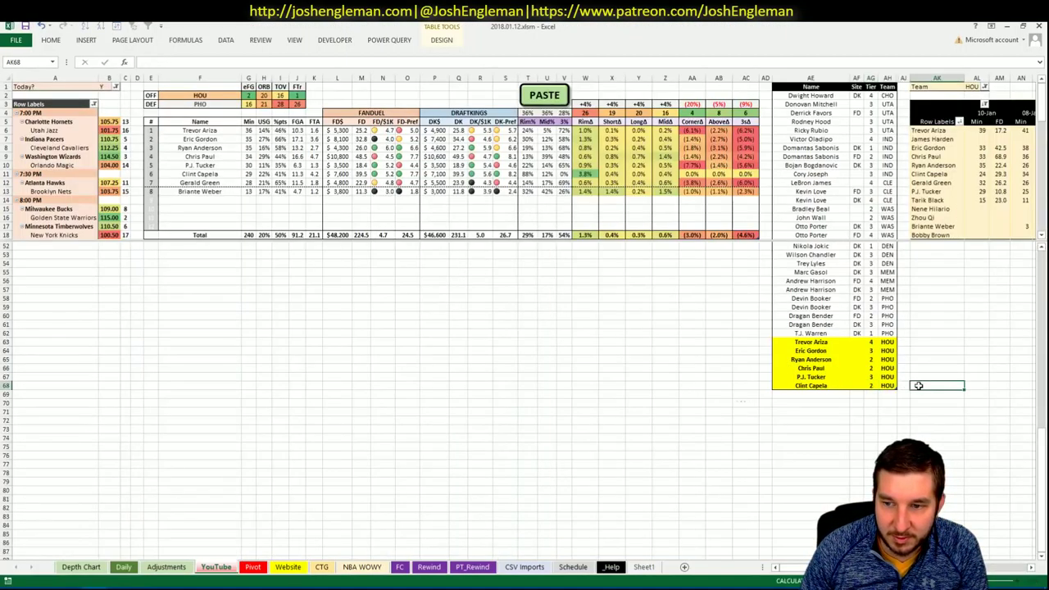
{"action": "left_click", "coordinate": [458, 337]}
{"action": "left_click", "coordinate": [893, 421]}
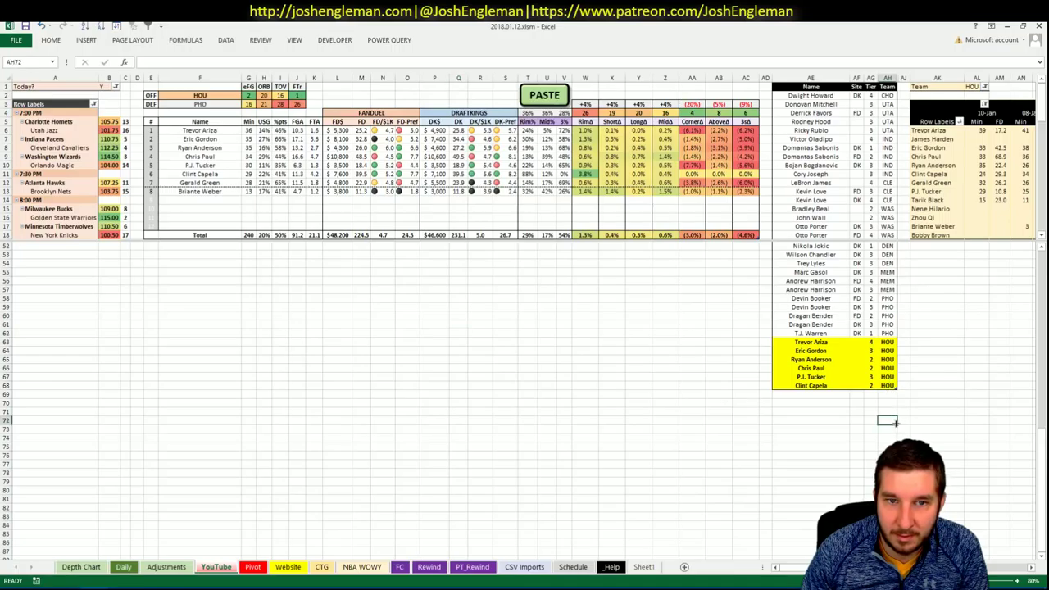
{"action": "left_click", "coordinate": [762, 394]}
{"action": "left_click", "coordinate": [696, 335]}
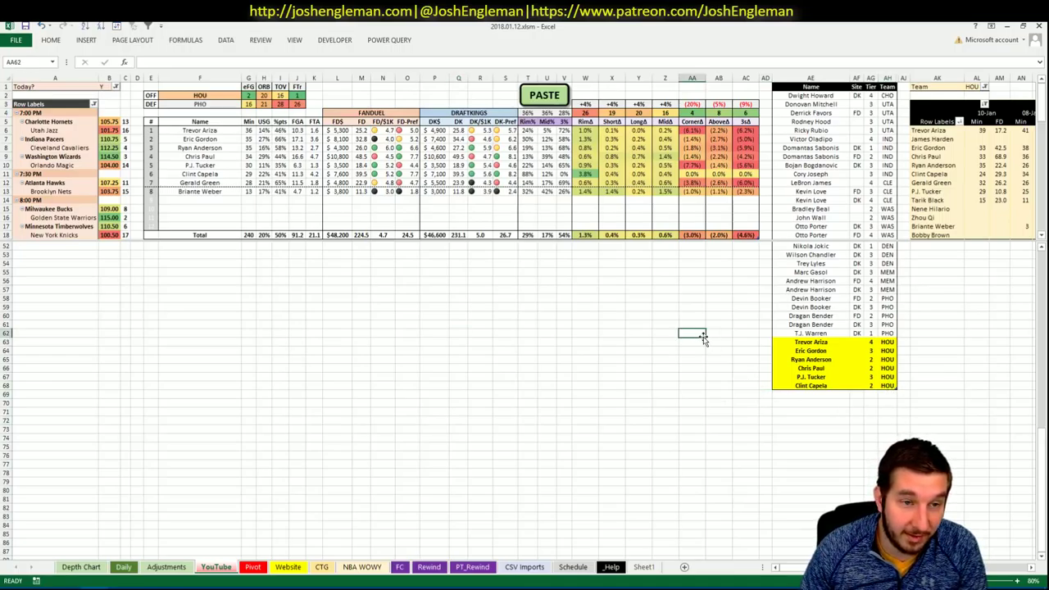
{"action": "key", "text": "ctrl+Home"}
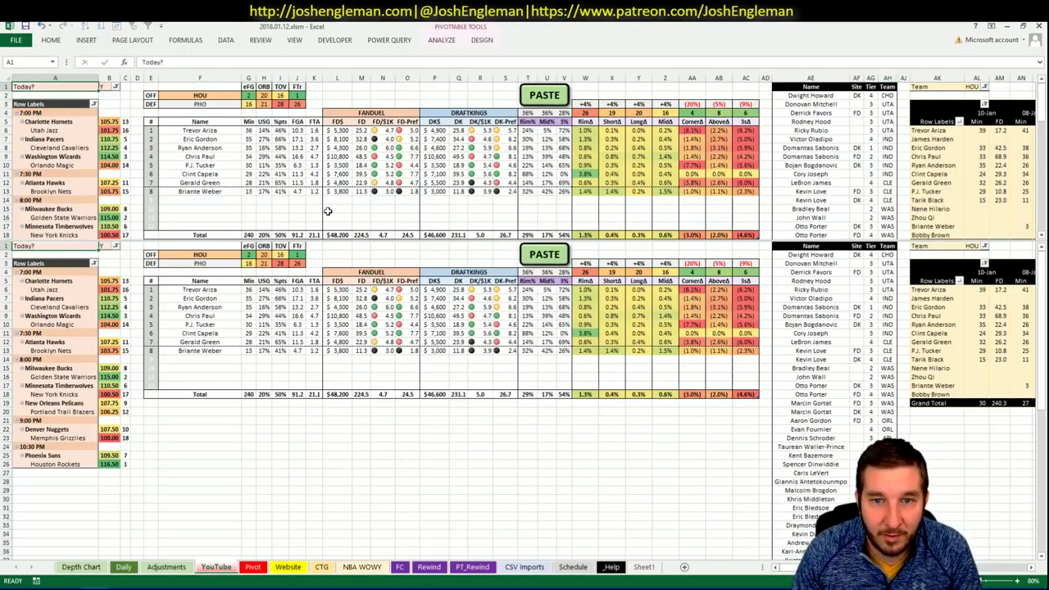
Remove the window split and select a cell inside the player shortlist
{"action": "double_click", "coordinate": [382, 239]}
{"action": "left_click", "coordinate": [779, 235]}
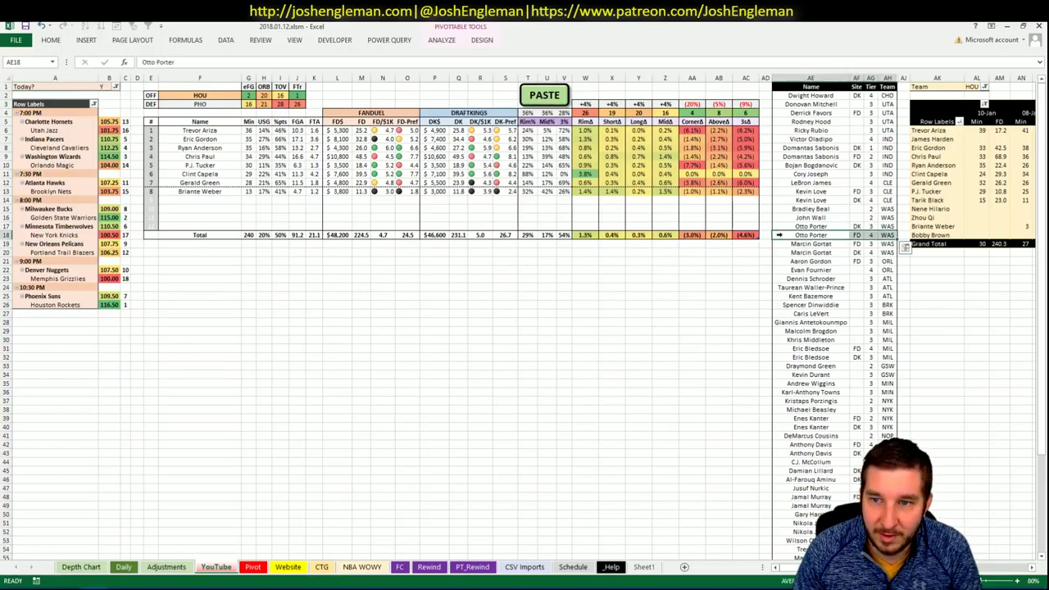
{"action": "left_click", "coordinate": [835, 233]}
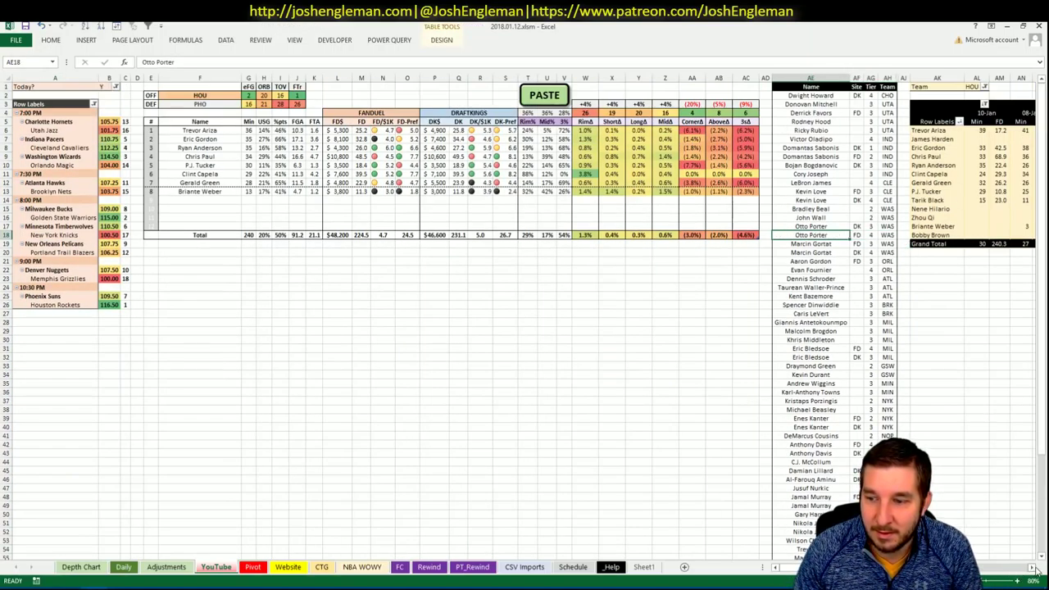
{"action": "scroll", "coordinate": [1035, 568], "scroll_direction": "right", "scroll_amount": 8}
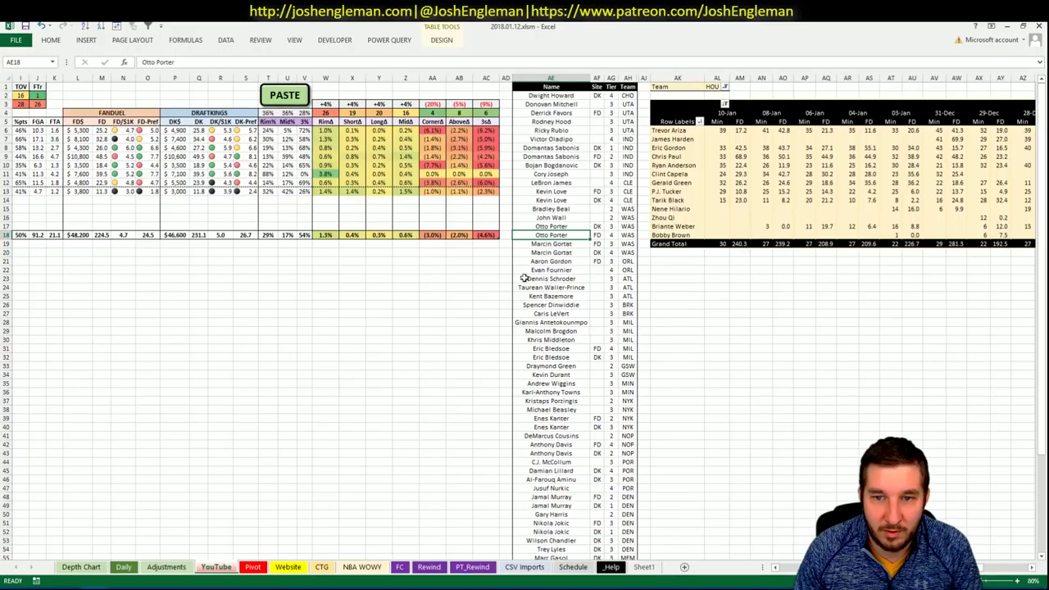
{"action": "left_click", "coordinate": [524, 279]}
Sort the shortlist by Team A to Z and check the grouped Houston players
{"action": "left_click", "coordinate": [118, 26]}
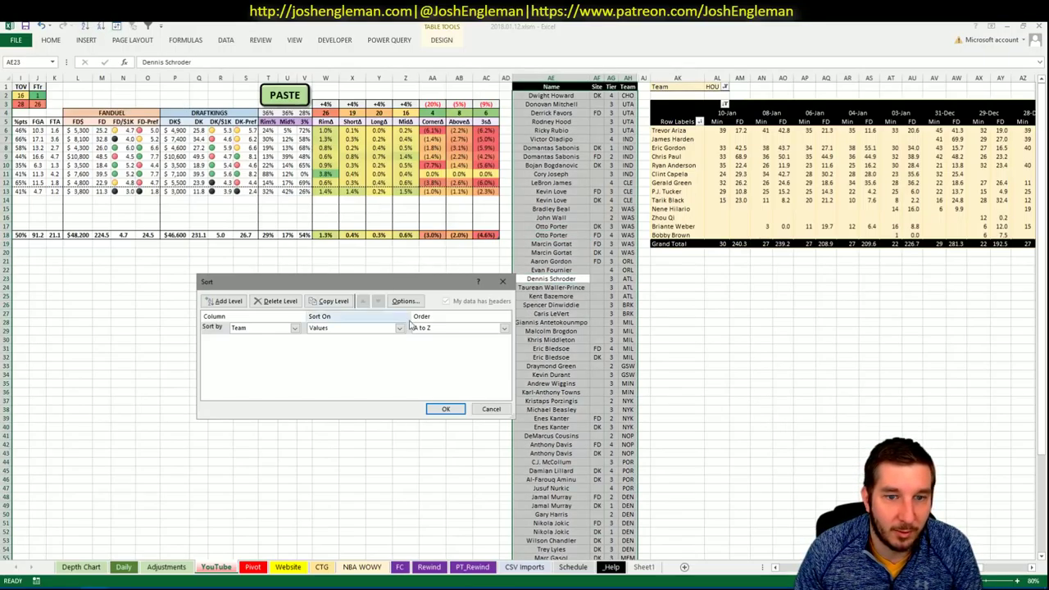
{"action": "left_click", "coordinate": [447, 411]}
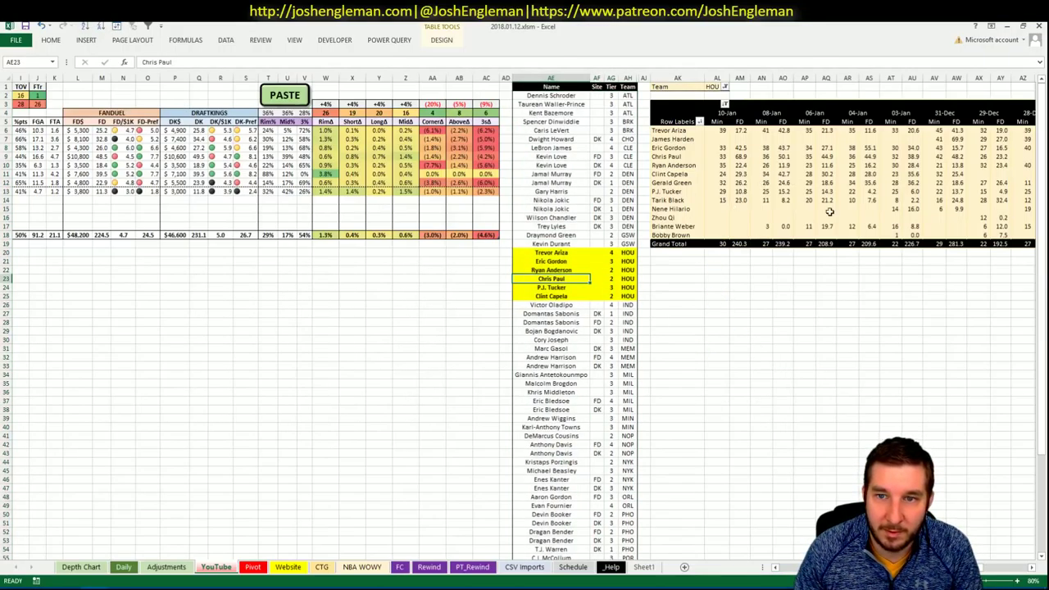
{"action": "left_click", "coordinate": [849, 314]}
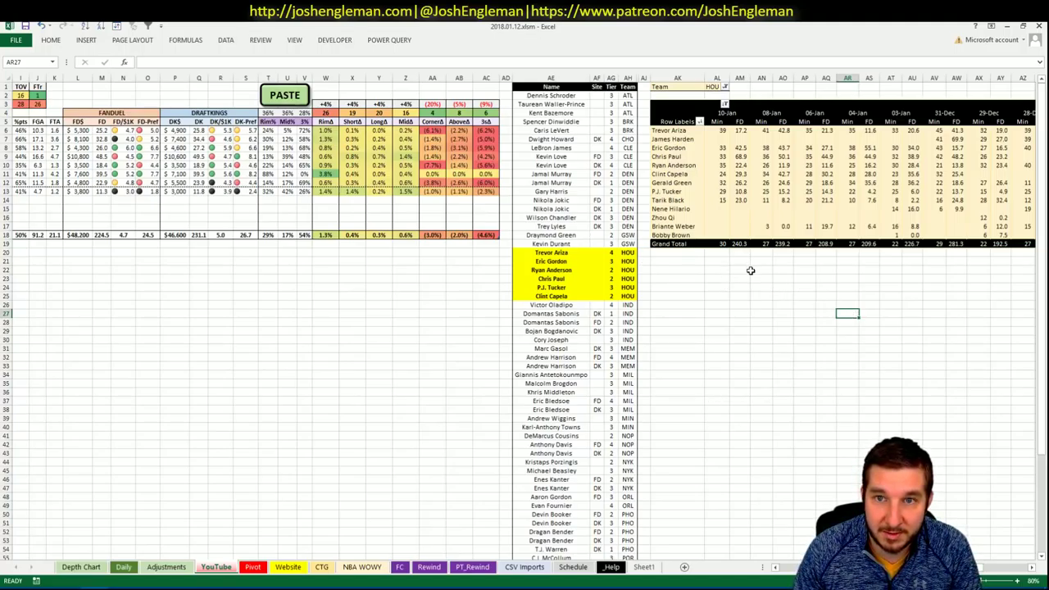
{"action": "scroll", "coordinate": [750, 270], "scroll_direction": "down", "scroll_amount": 5}
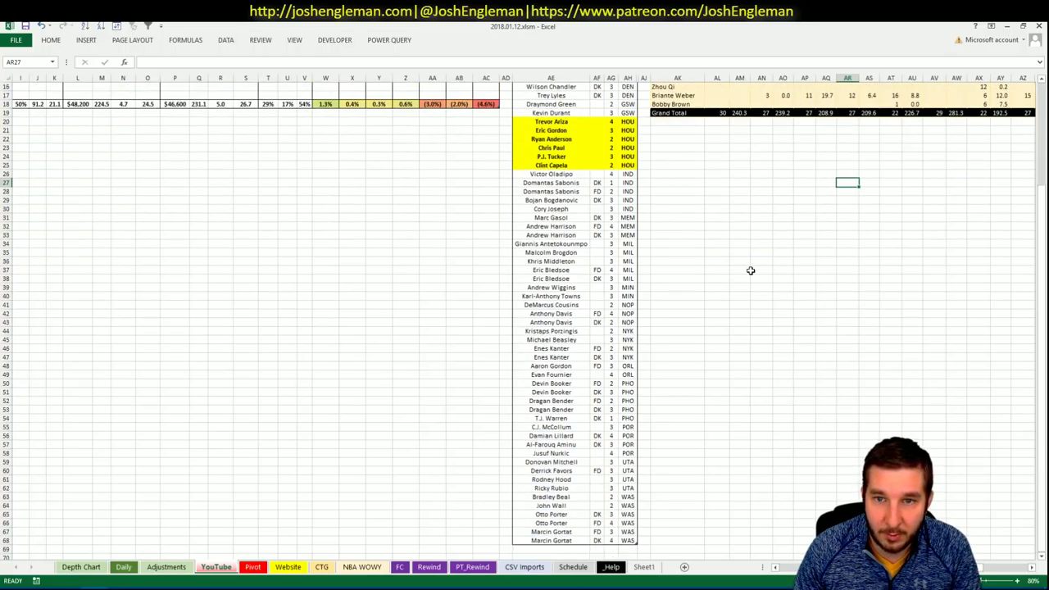
{"action": "scroll", "coordinate": [749, 270], "scroll_direction": "up", "scroll_amount": 5}
{"action": "scroll", "coordinate": [750, 270], "scroll_direction": "down", "scroll_amount": 5}
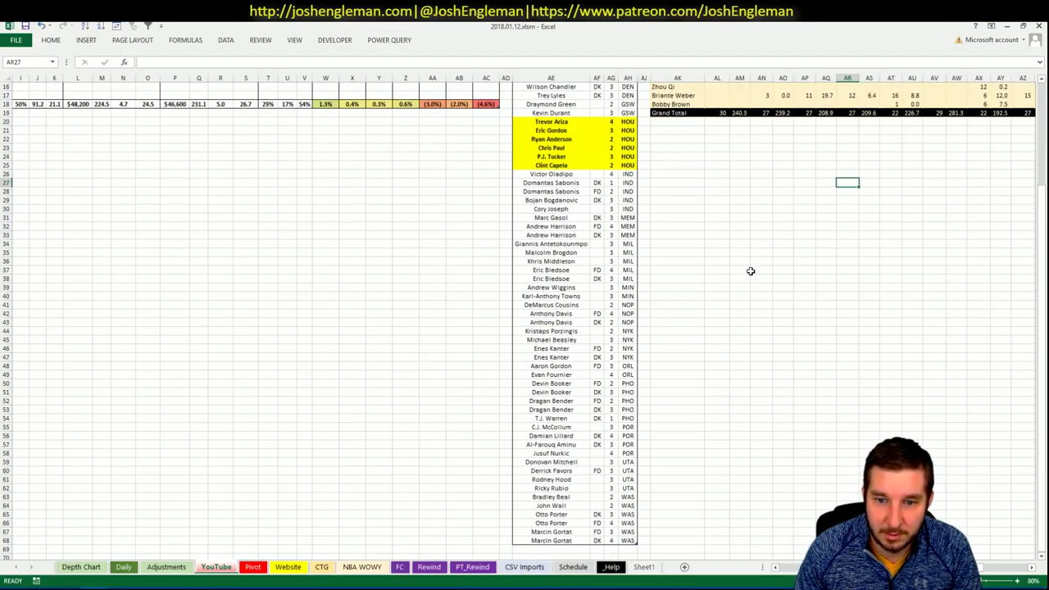
{"action": "scroll", "coordinate": [750, 271], "scroll_direction": "up", "scroll_amount": 5}
Load Fantasy Cruncher's DraftKings NBA optimizer and bring up the workbook's Daily sheet
{"action": "key", "text": "alt+Tab"}
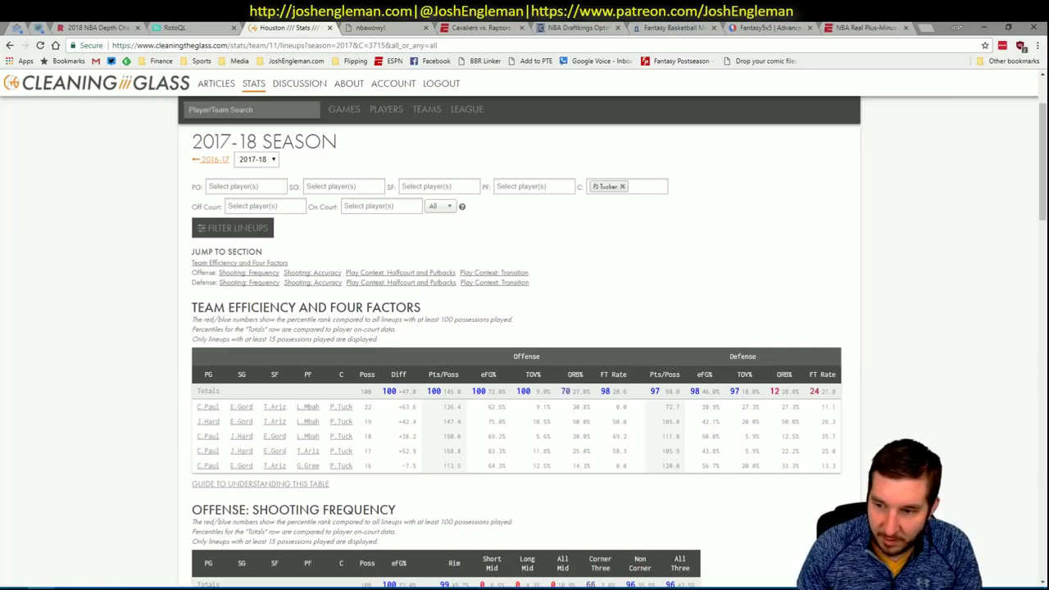
{"action": "left_click", "coordinate": [605, 28]}
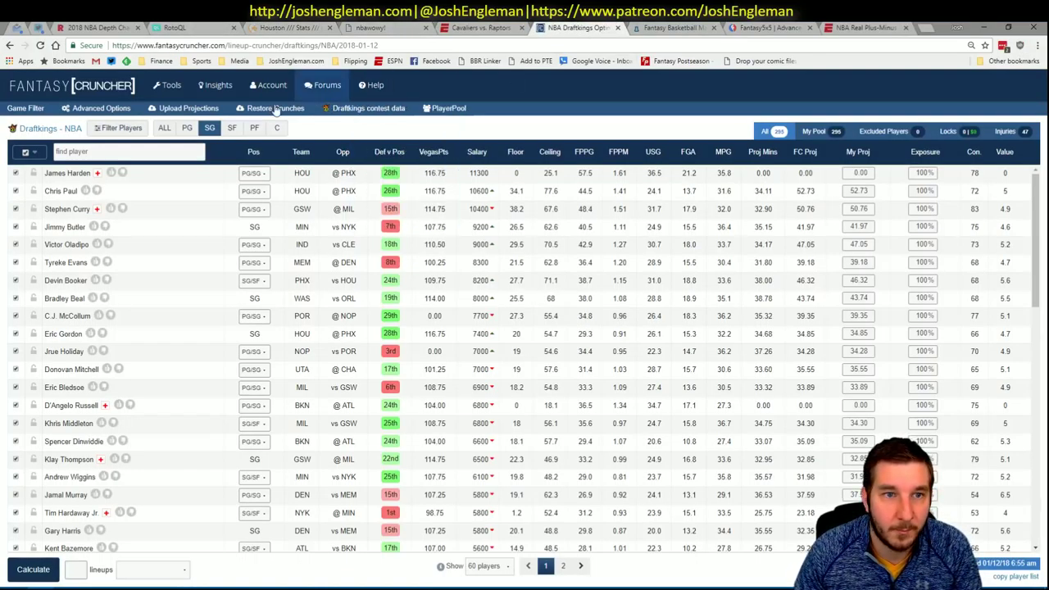
{"action": "mouse_move", "coordinate": [168, 85]}
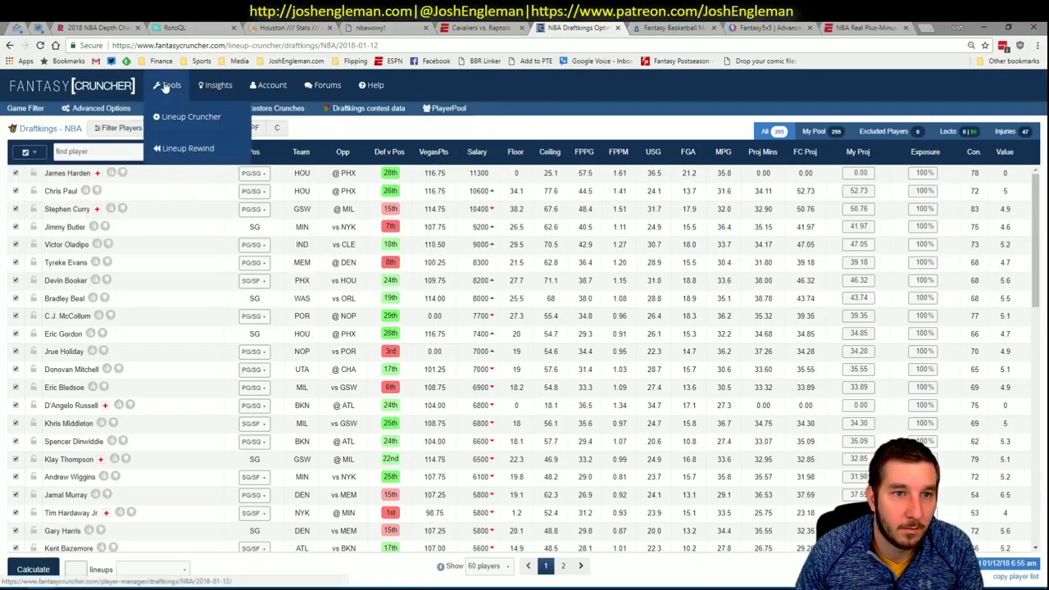
{"action": "mouse_move", "coordinate": [191, 117]}
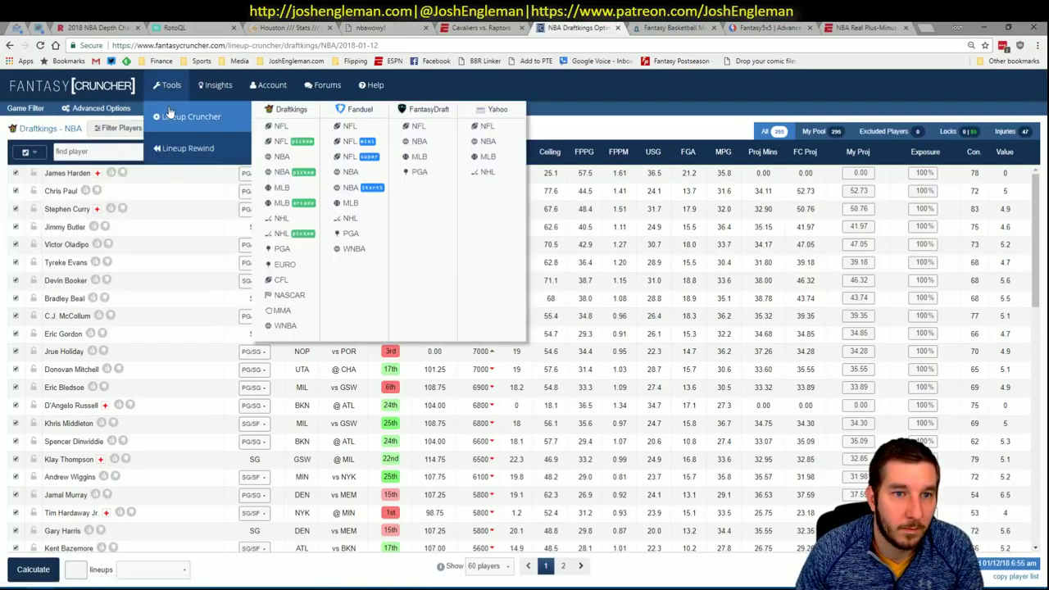
{"action": "left_click", "coordinate": [295, 164]}
{"action": "mouse_move", "coordinate": [219, 78]}
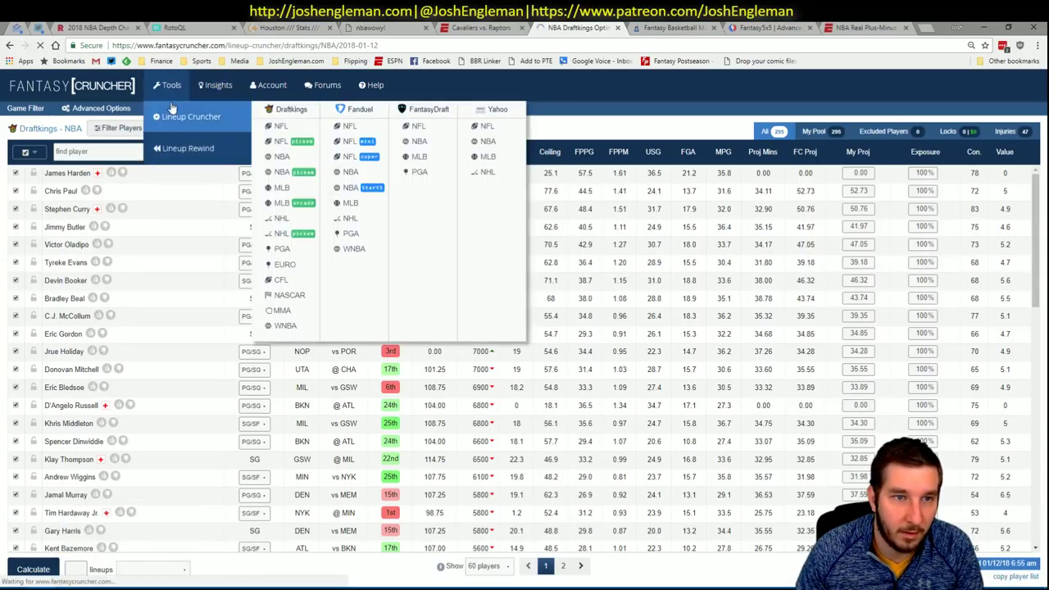
{"action": "key", "text": "alt+Tab"}
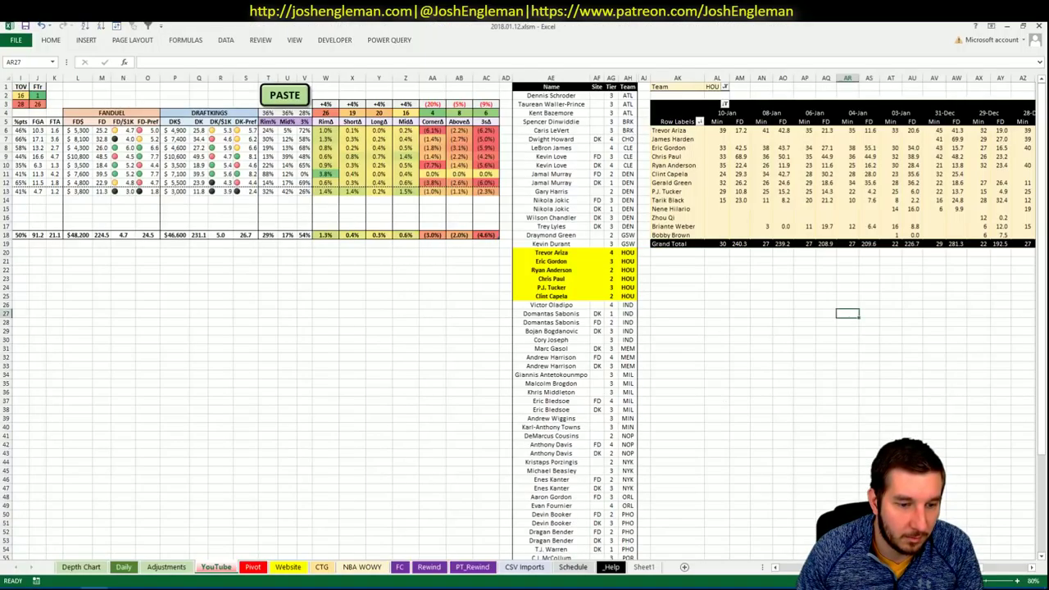
{"action": "left_click", "coordinate": [123, 566]}
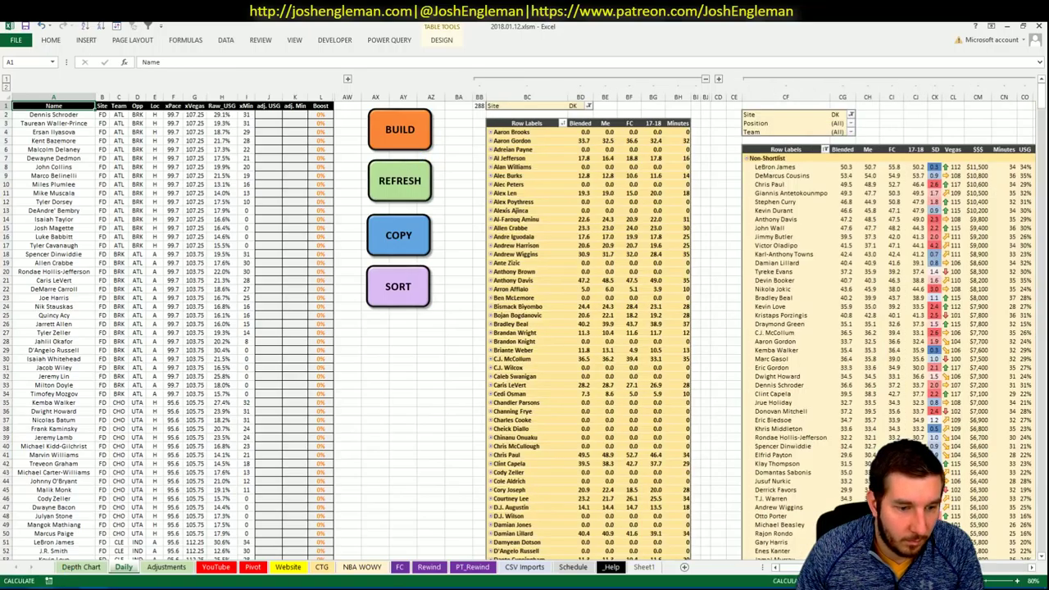
{"action": "key", "text": "alt+Tab"}
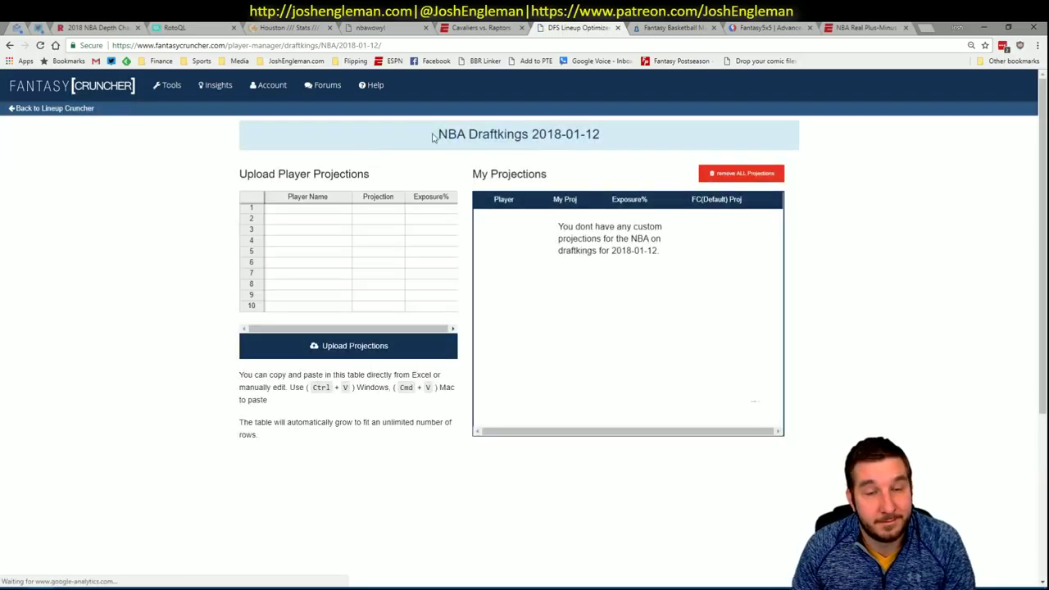
{"action": "key", "text": "alt+Tab"}
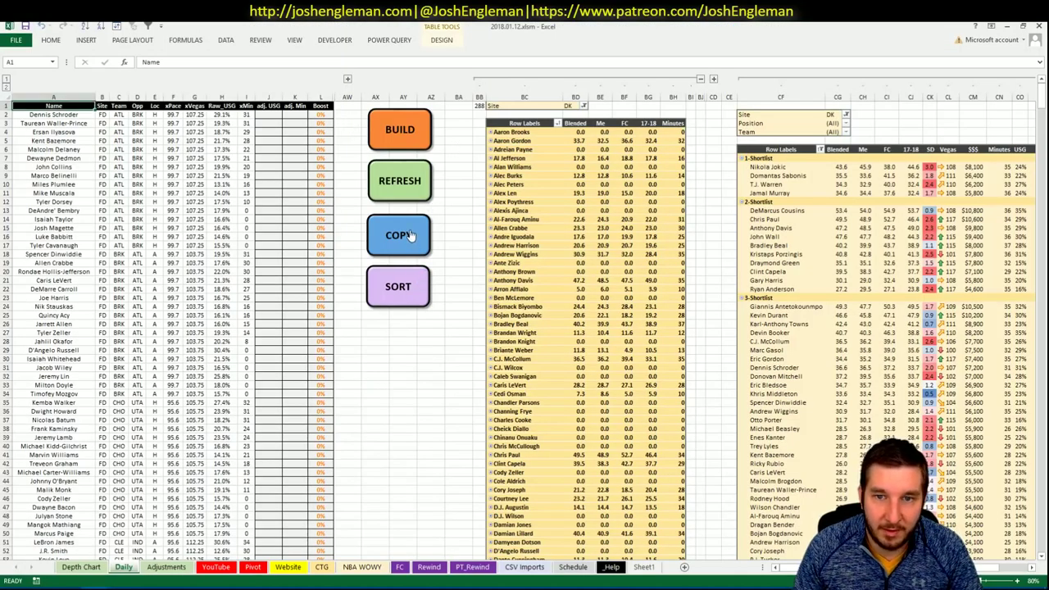
Copy the workbook projections into the upload table and upload them
{"action": "left_click", "coordinate": [412, 236]}
{"action": "key", "text": "alt+Tab"}
{"action": "left_click", "coordinate": [317, 207]}
{"action": "key", "text": "ctrl+v"}
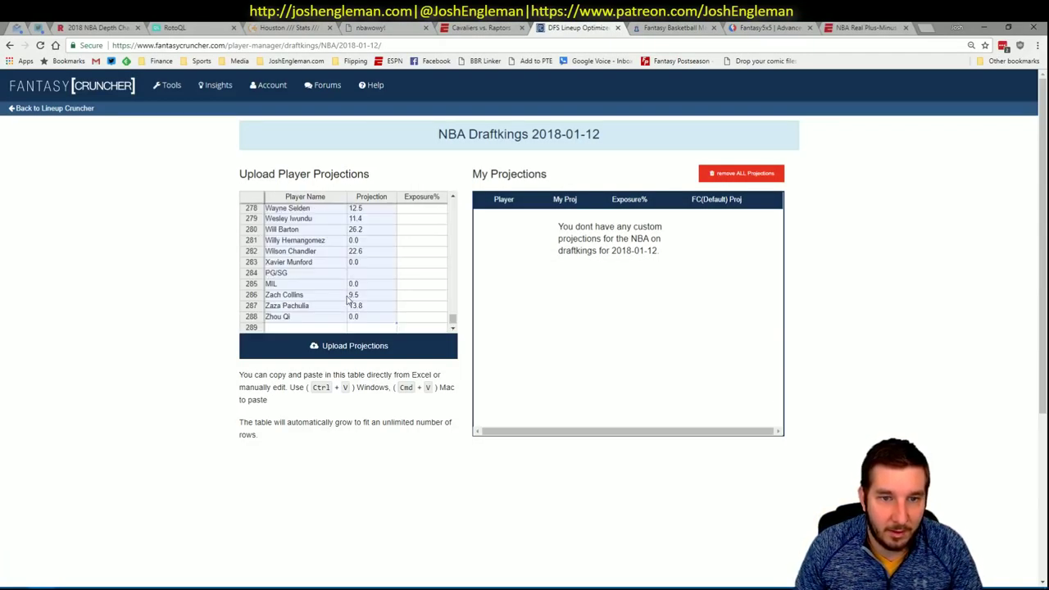
{"action": "left_click", "coordinate": [350, 346]}
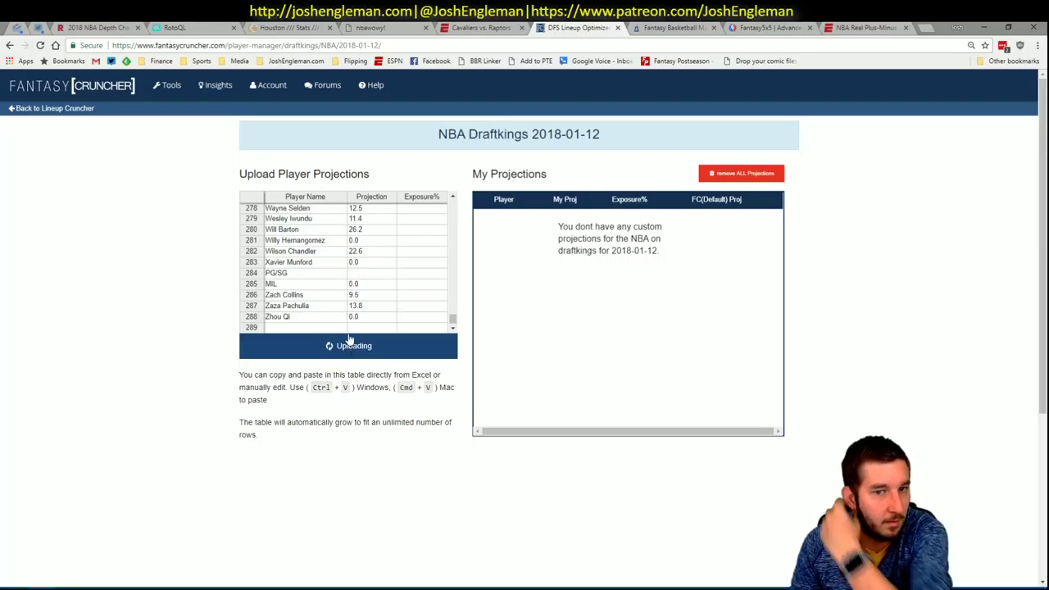
Use the paste options on the Allen Crabbe cell in Excel
{"action": "key", "text": "alt+Tab"}
{"action": "right_click", "coordinate": [516, 228]}
{"action": "mouse_move", "coordinate": [557, 316]}
{"action": "left_click", "coordinate": [602, 354]}
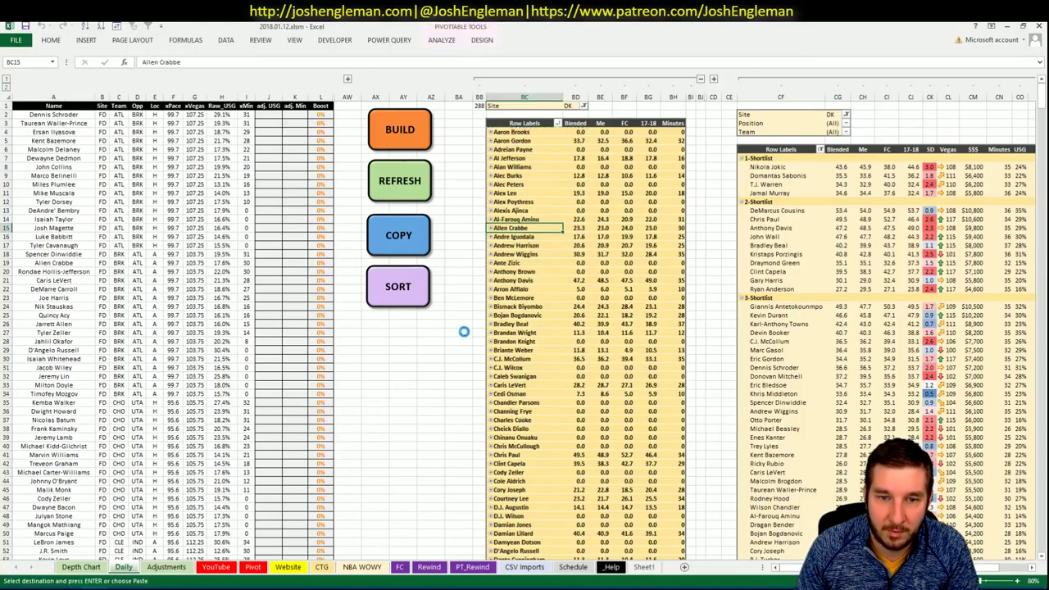
Dismiss the player errors, clear all uploaded projections, and reopen the upload page
{"action": "key", "text": "alt+Tab"}
{"action": "left_click", "coordinate": [515, 420]}
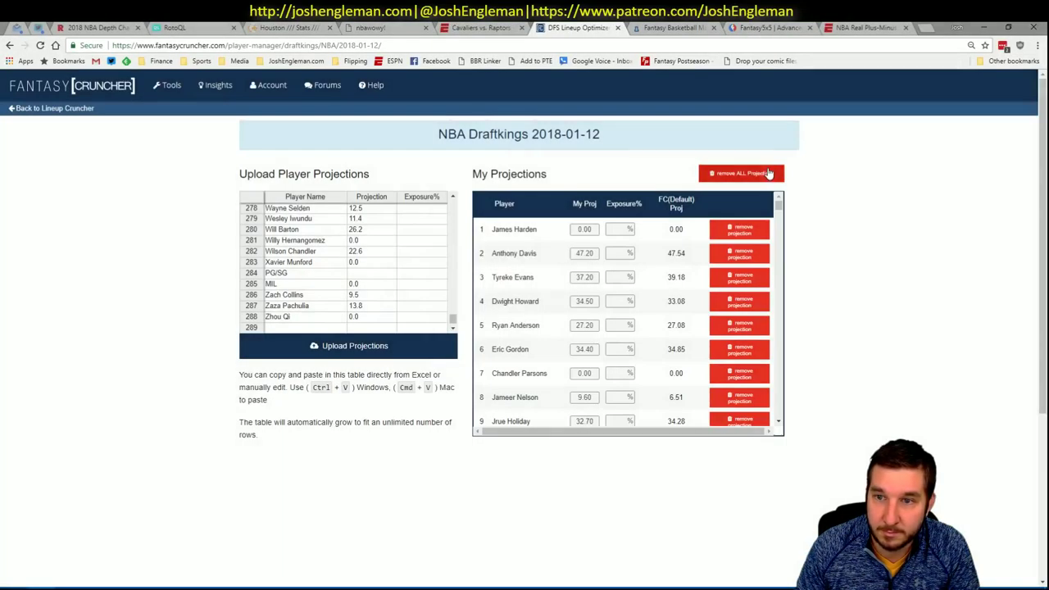
{"action": "left_click", "coordinate": [745, 173]}
{"action": "left_click", "coordinate": [536, 391]}
{"action": "key", "text": "alt+Tab"}
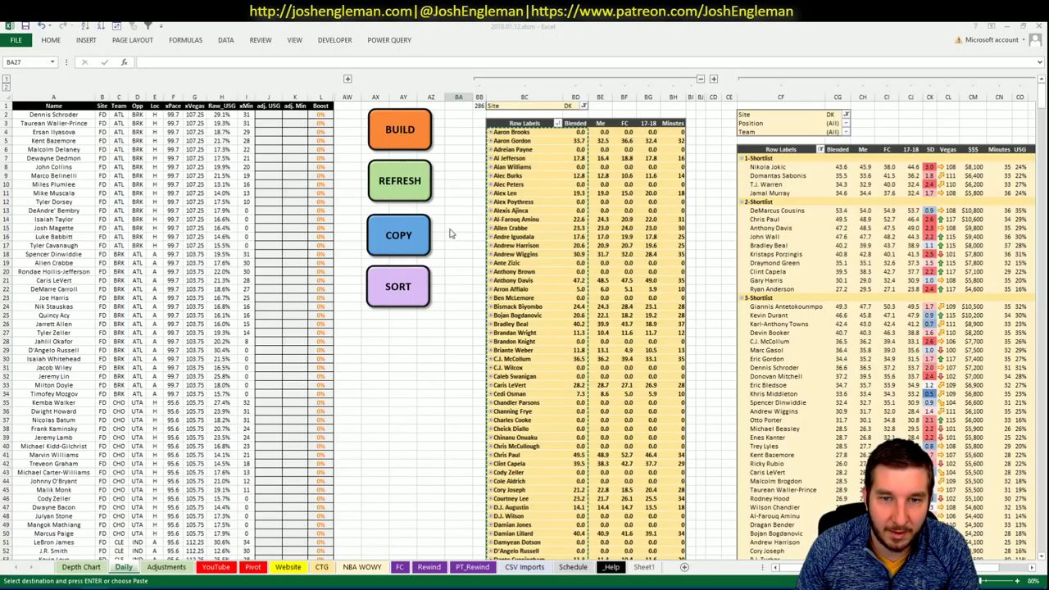
{"action": "key", "text": "alt+Tab"}
{"action": "left_click", "coordinate": [66, 109]}
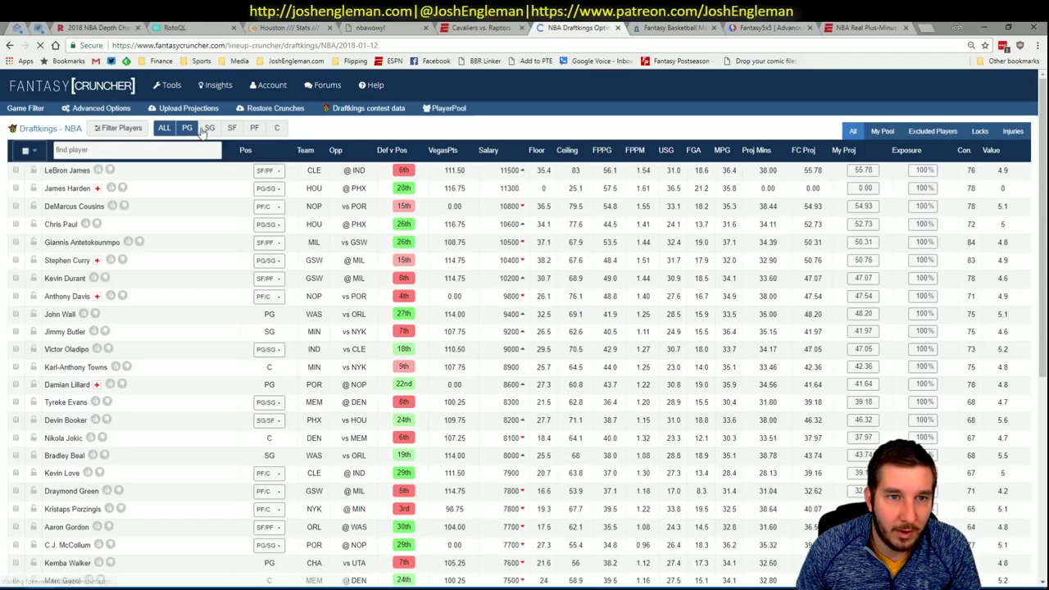
{"action": "left_click", "coordinate": [189, 108]}
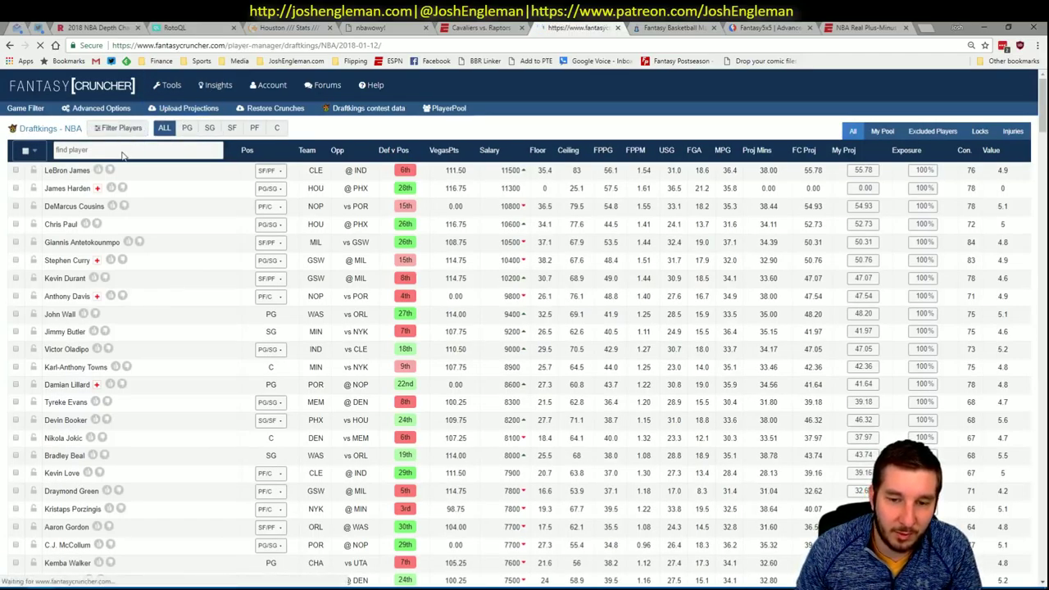
Paste and upload the projections again, dismiss the misspelled-names warning, and return to the optimizer
{"action": "key", "text": "alt+Tab"}
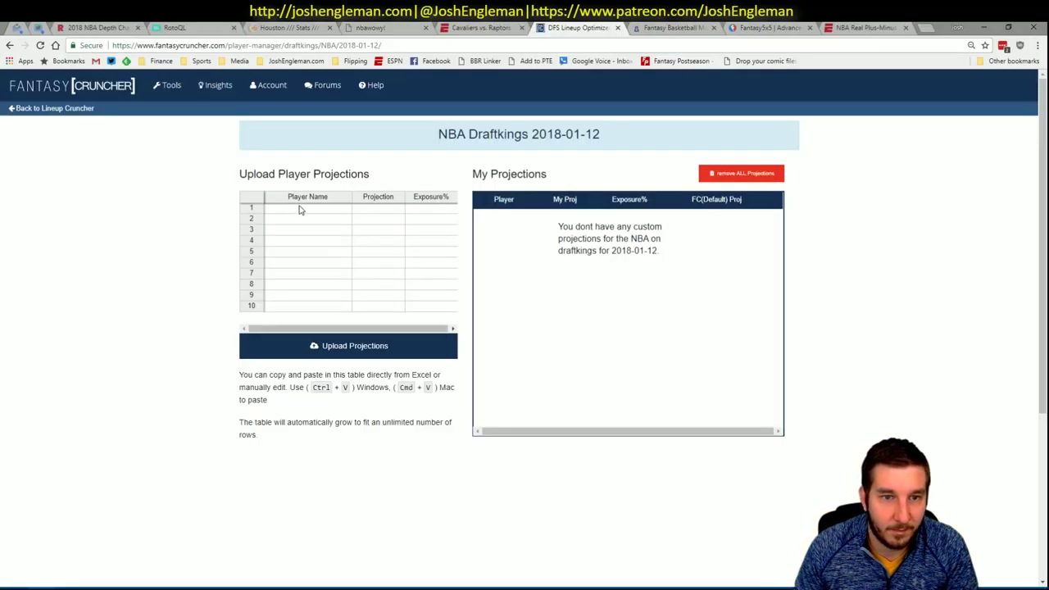
{"action": "left_click", "coordinate": [300, 210]}
{"action": "left_click", "coordinate": [361, 264]}
{"action": "left_click", "coordinate": [318, 213]}
{"action": "key", "text": "alt+Tab"}
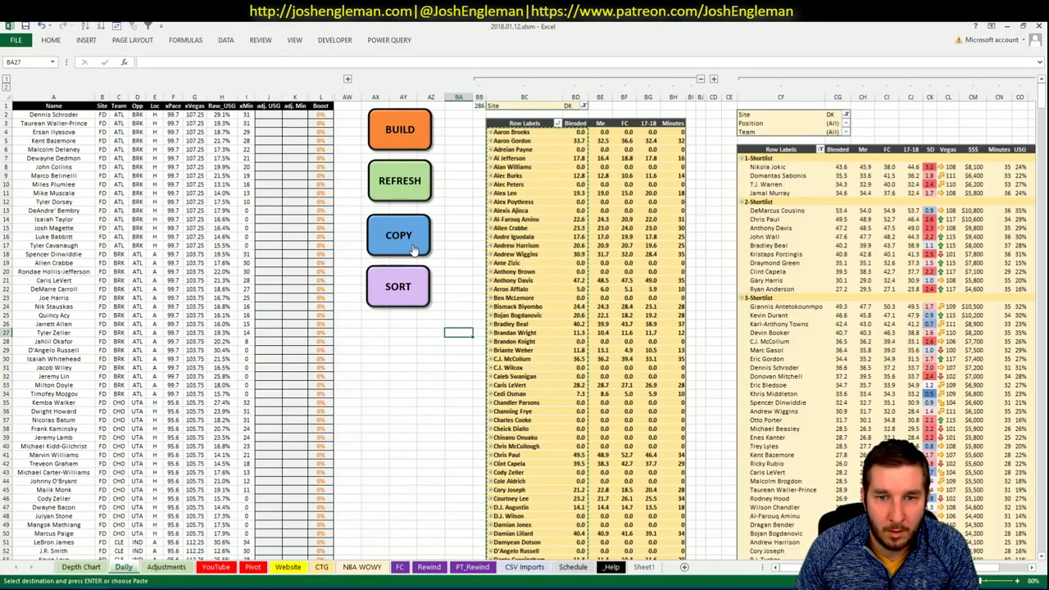
{"action": "key", "text": "alt+Tab"}
{"action": "key", "text": "ctrl+v"}
{"action": "left_click", "coordinate": [360, 348]}
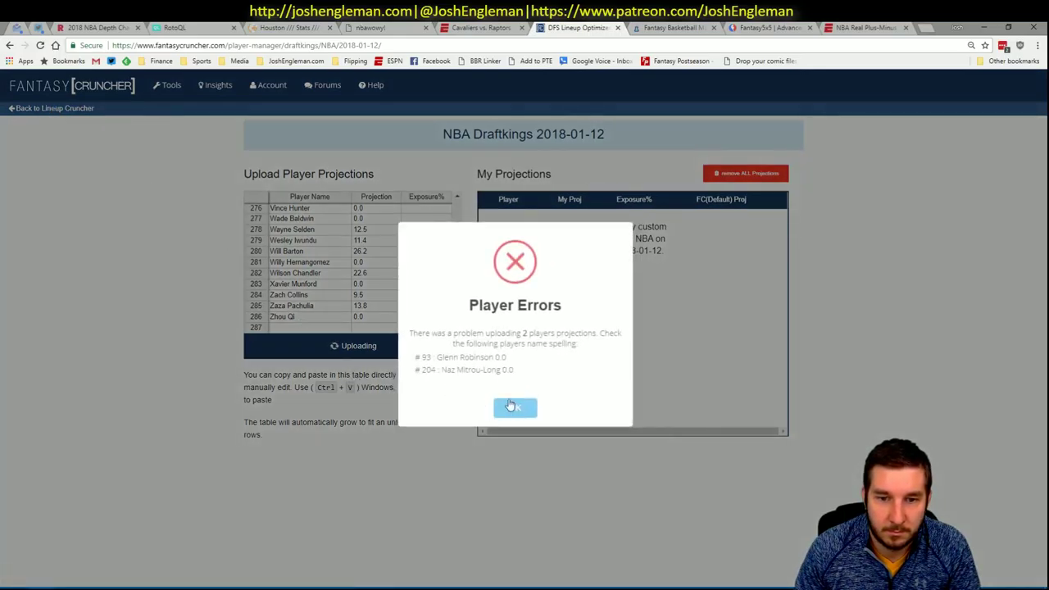
{"action": "left_click", "coordinate": [509, 404]}
{"action": "left_click", "coordinate": [63, 110]}
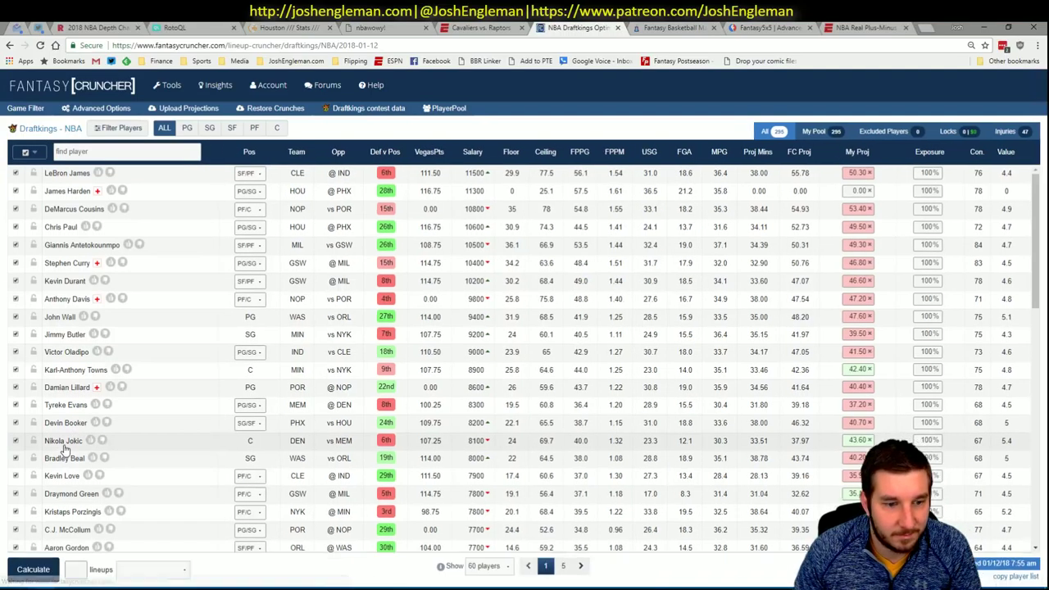
Set the lineup count to 20 and the projection source to My Projections
{"action": "left_click", "coordinate": [76, 569]}
{"action": "type", "text": "20"}
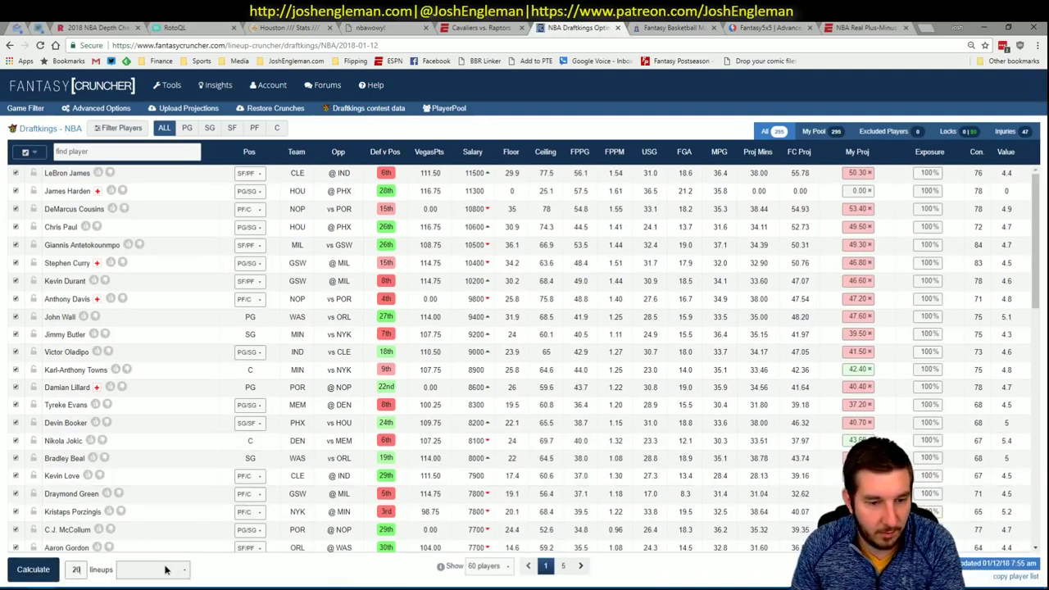
{"action": "left_click", "coordinate": [151, 569]}
{"action": "left_click", "coordinate": [151, 514]}
{"action": "left_click", "coordinate": [122, 128]}
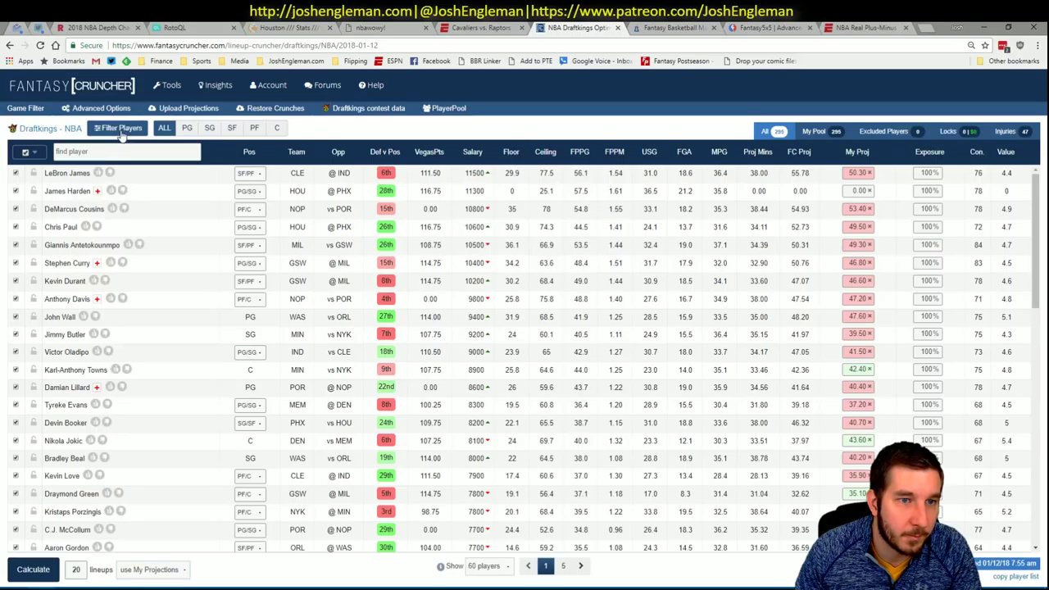
Raise lineup randomness to 5% in Advanced Options and calculate the 20 lineups
{"action": "left_click", "coordinate": [115, 107]}
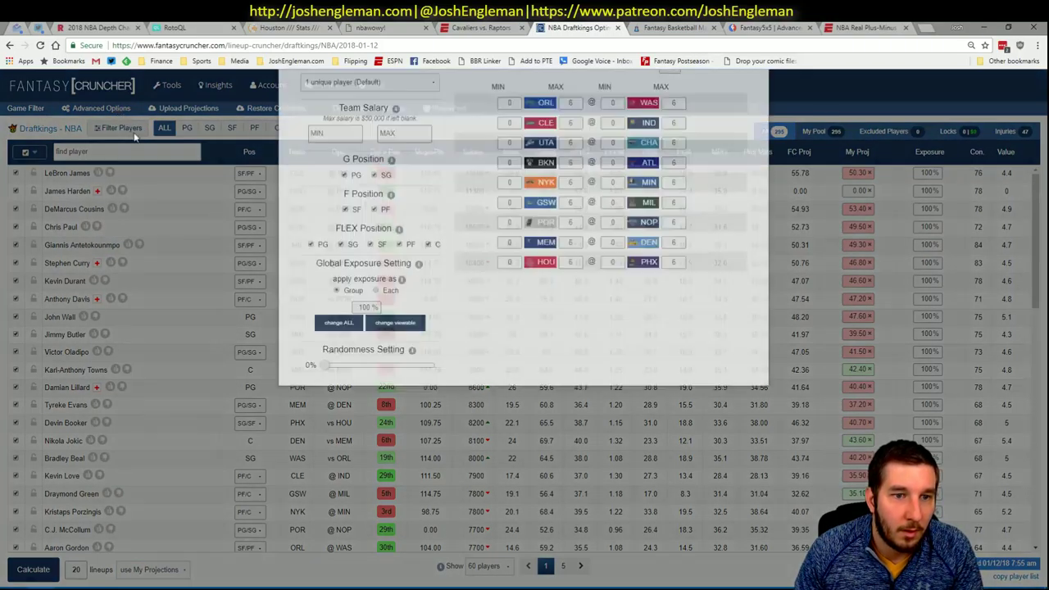
{"action": "left_click_drag", "start_coordinate": [325, 491], "coordinate": [332, 492]}
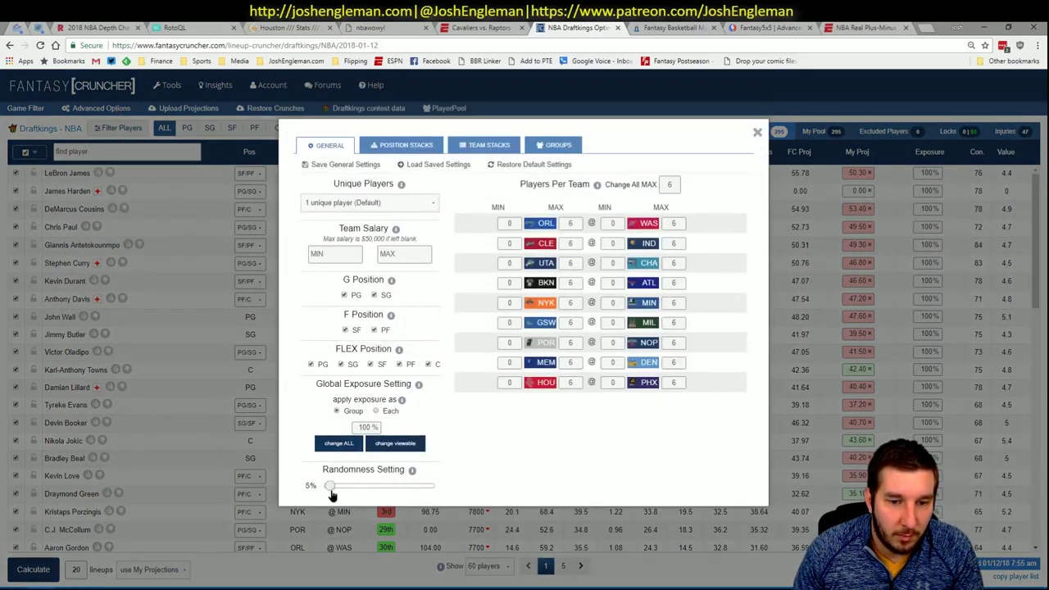
{"action": "left_click", "coordinate": [758, 133]}
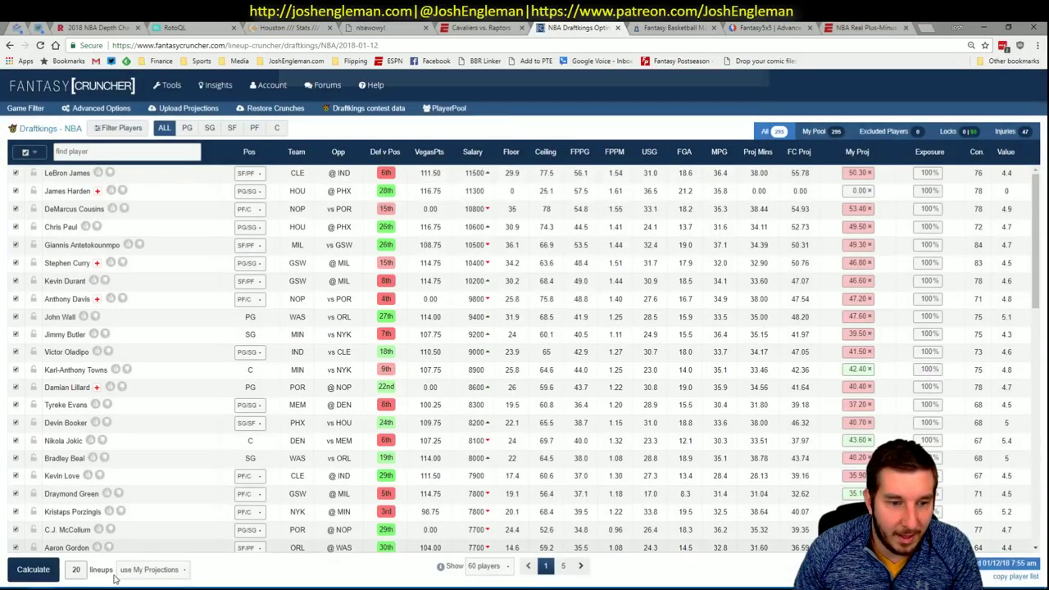
{"action": "left_click", "coordinate": [33, 569]}
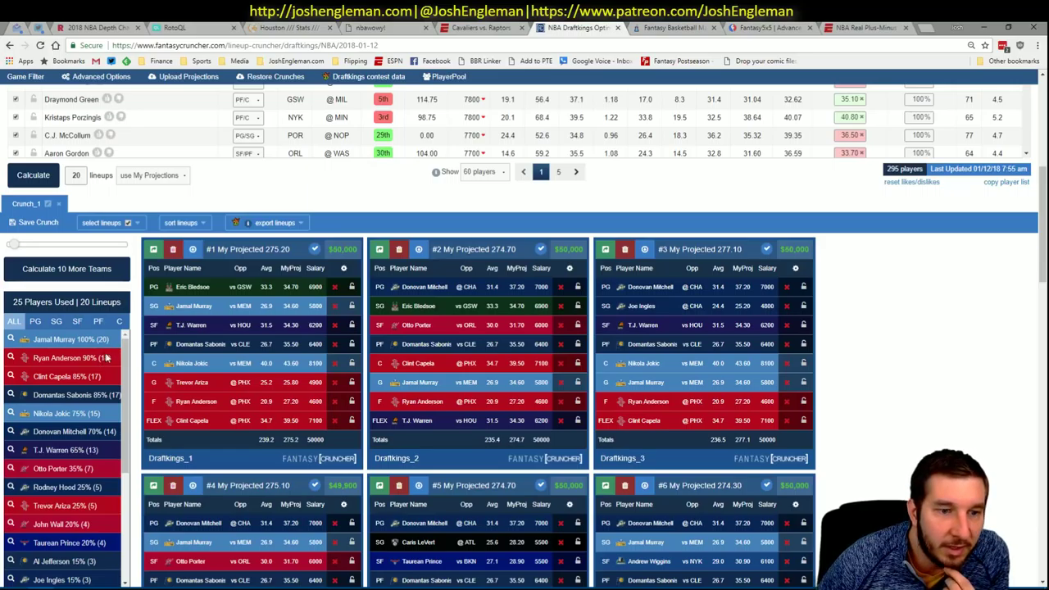
{"action": "scroll", "coordinate": [141, 348], "scroll_direction": "down", "scroll_amount": 1}
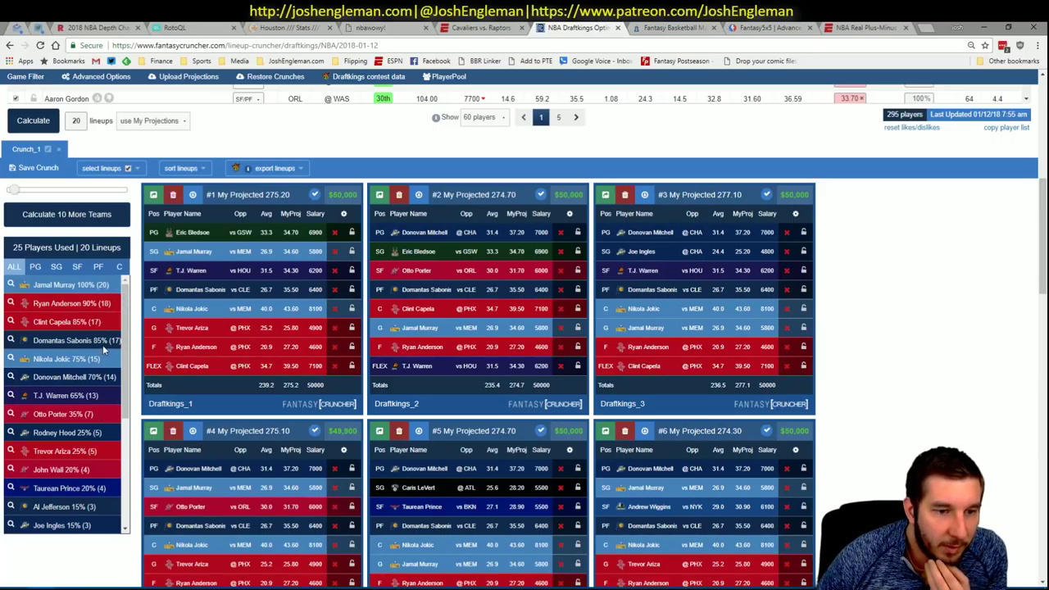
Lock Murray, Sabonis, Warren and Jokic and calculate more lineups
{"action": "left_click", "coordinate": [352, 251]}
{"action": "left_click", "coordinate": [352, 289]}
{"action": "left_click", "coordinate": [352, 270]}
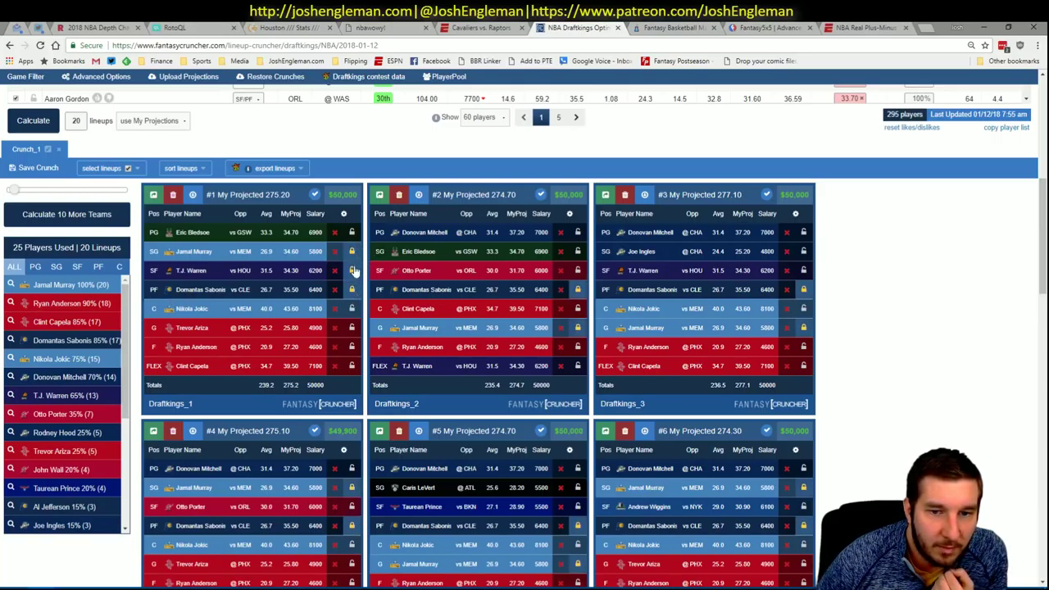
{"action": "left_click", "coordinate": [351, 308]}
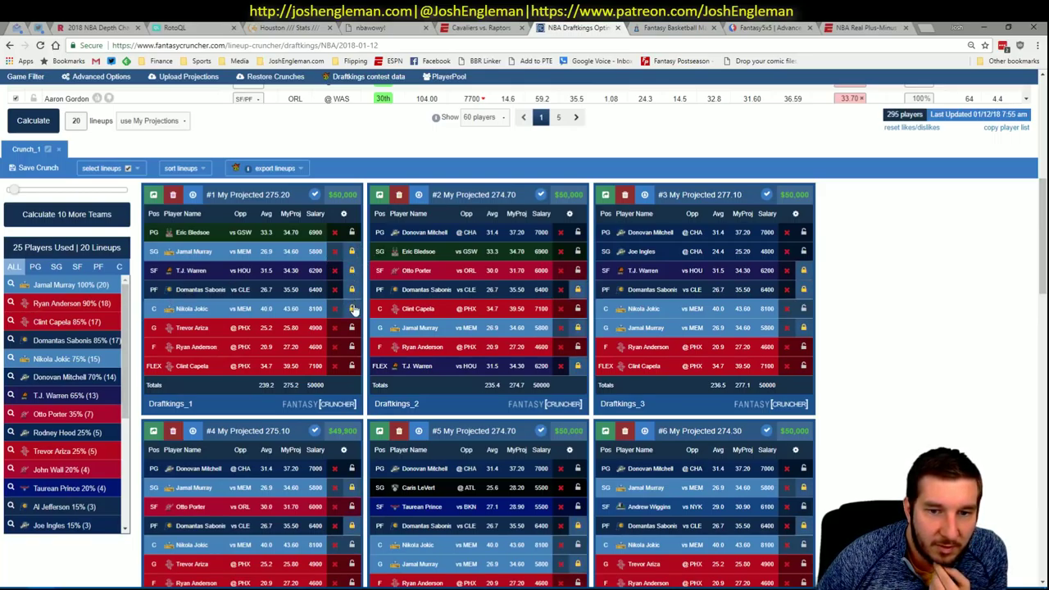
{"action": "left_click", "coordinate": [66, 216]}
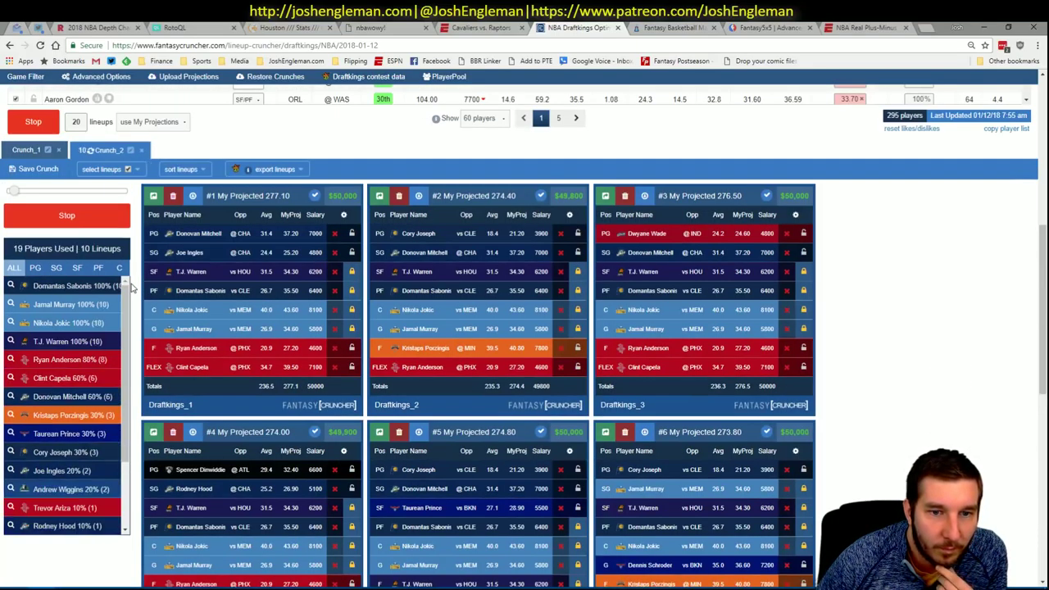
Sort the generated lineups by My Projected score and review them
{"action": "left_click", "coordinate": [186, 170]}
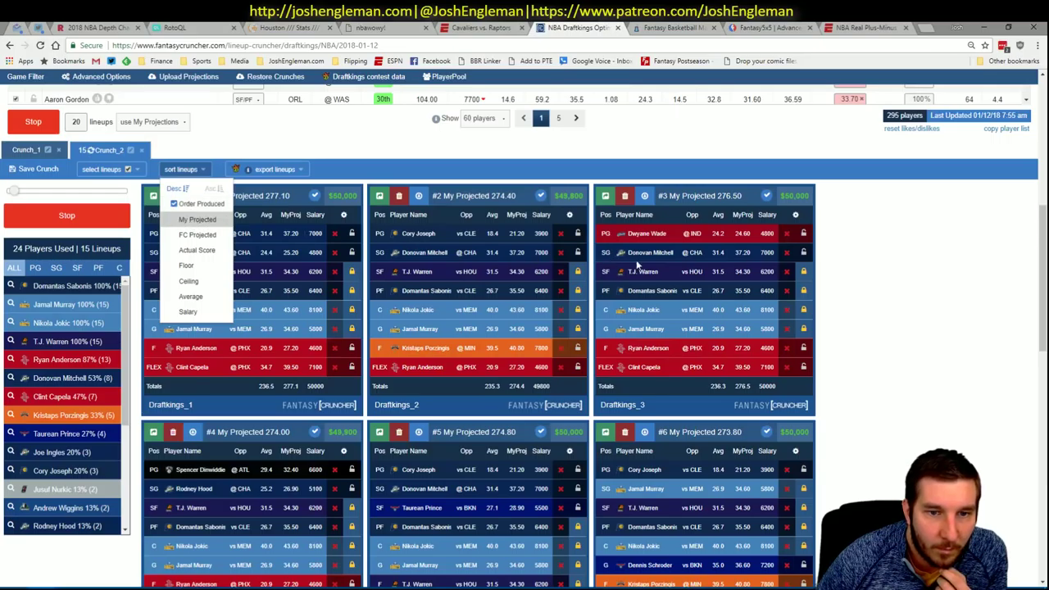
{"action": "left_click", "coordinate": [194, 219]}
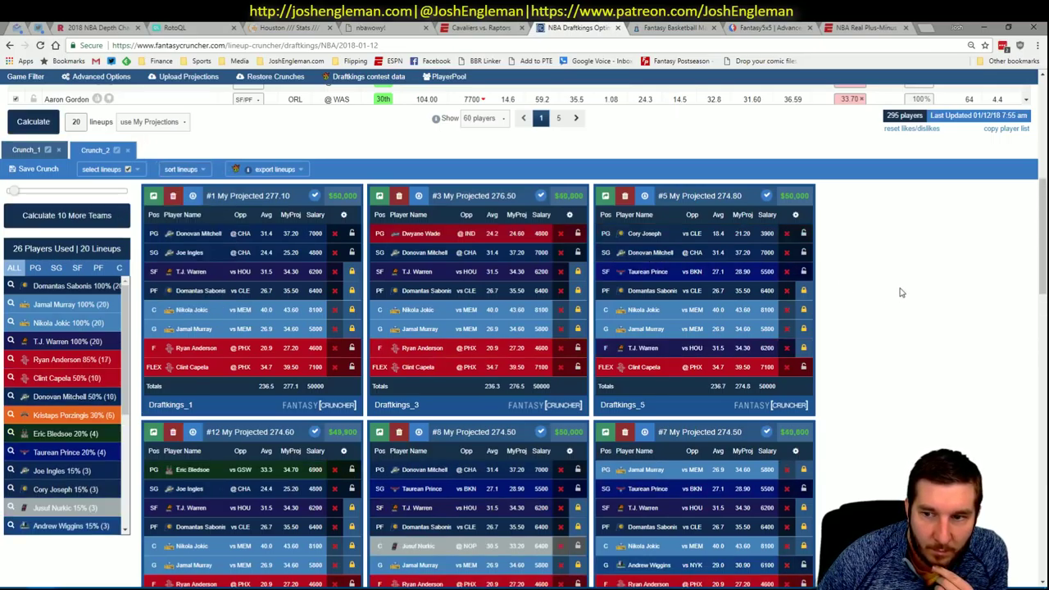
{"action": "scroll", "coordinate": [900, 293], "scroll_direction": "down", "scroll_amount": 2}
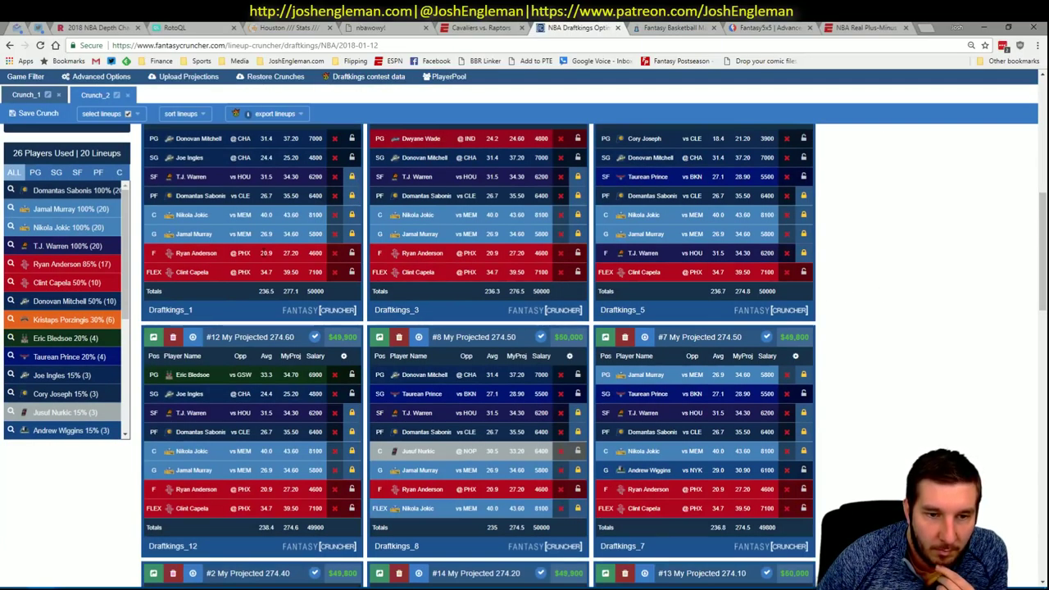
{"action": "scroll", "coordinate": [263, 257], "scroll_direction": "up", "scroll_amount": 4}
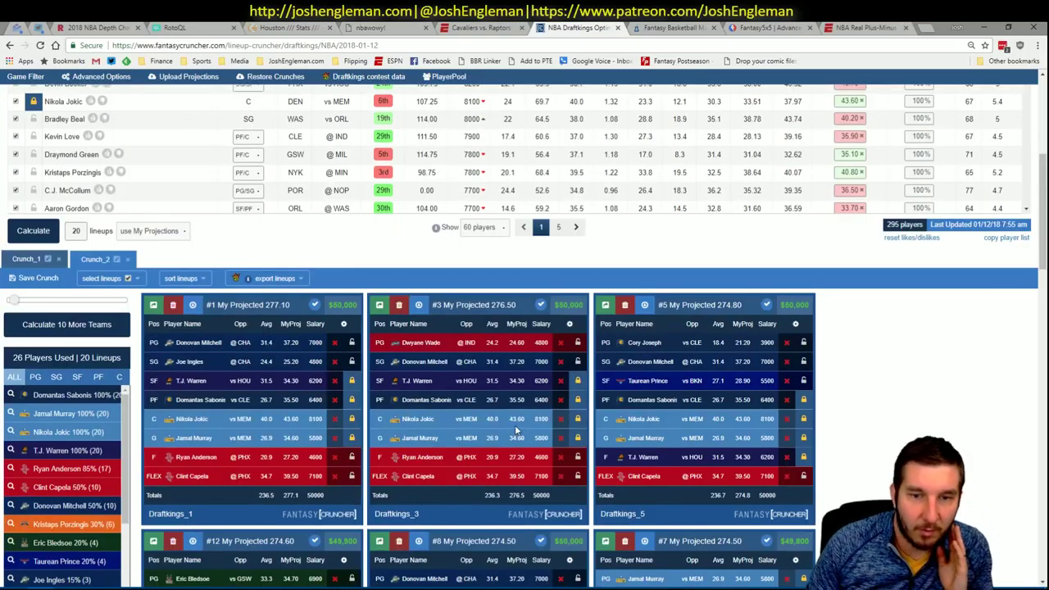
{"action": "scroll", "coordinate": [515, 425], "scroll_direction": "down", "scroll_amount": 4}
{"action": "scroll", "coordinate": [579, 430], "scroll_direction": "up", "scroll_amount": 4}
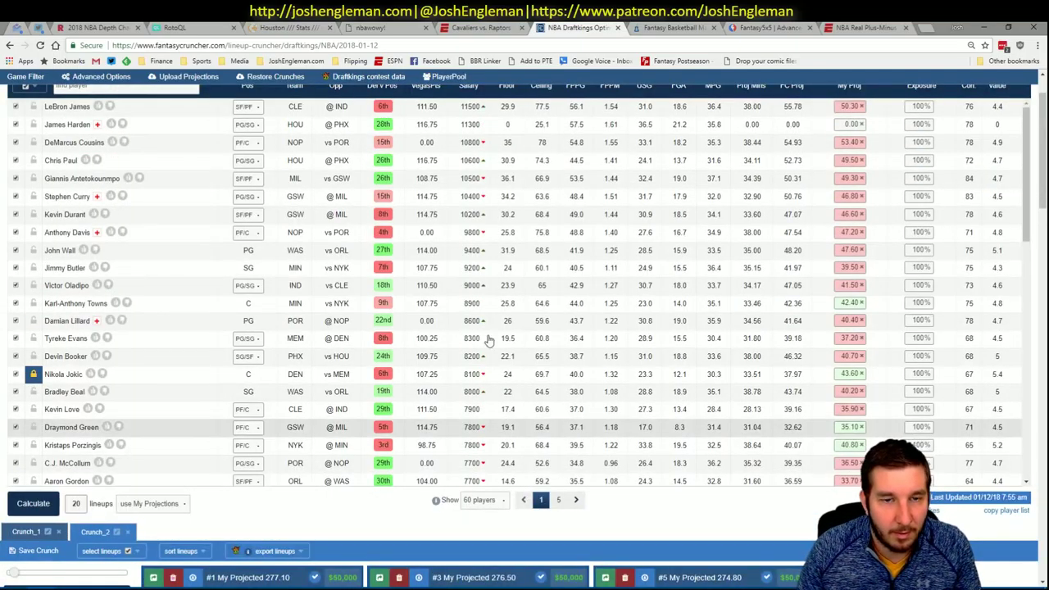
{"action": "scroll", "coordinate": [136, 238], "scroll_direction": "up", "scroll_amount": 2}
Open the FanDuel NBA lineup optimizer and its projections upload page
{"action": "mouse_move", "coordinate": [179, 111]}
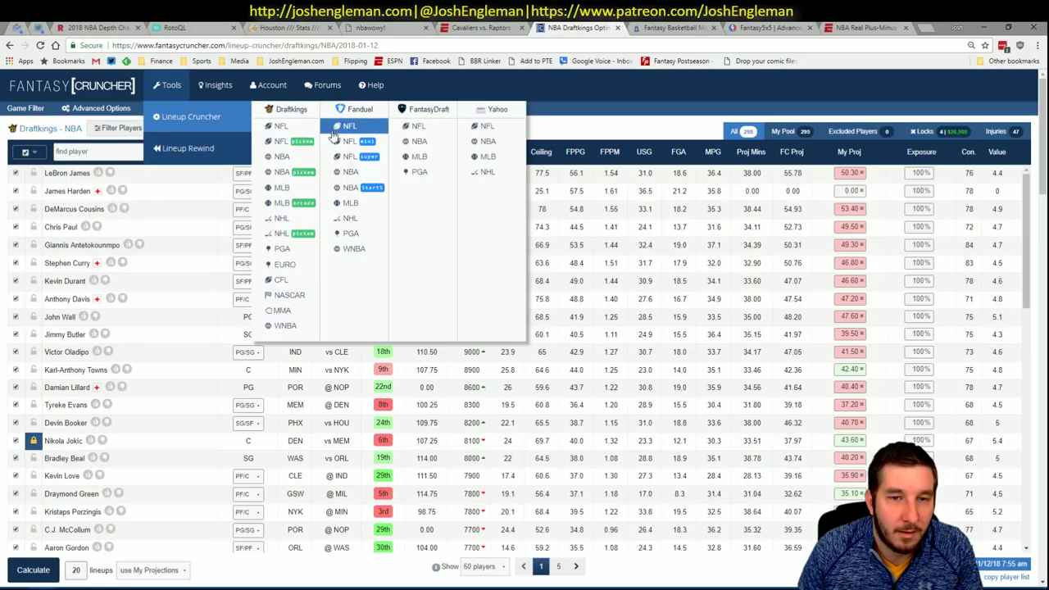
{"action": "left_click", "coordinate": [358, 172]}
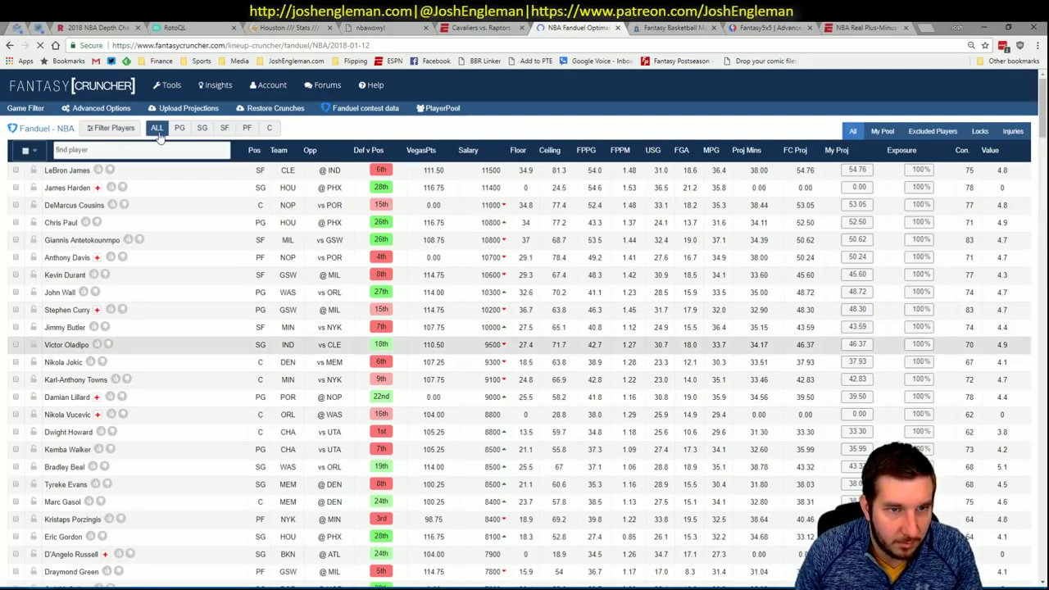
{"action": "left_click", "coordinate": [180, 112]}
Paste and upload the FanDuel projections, dismiss the player errors, and return to the cruncher
{"action": "key", "text": "alt+Tab"}
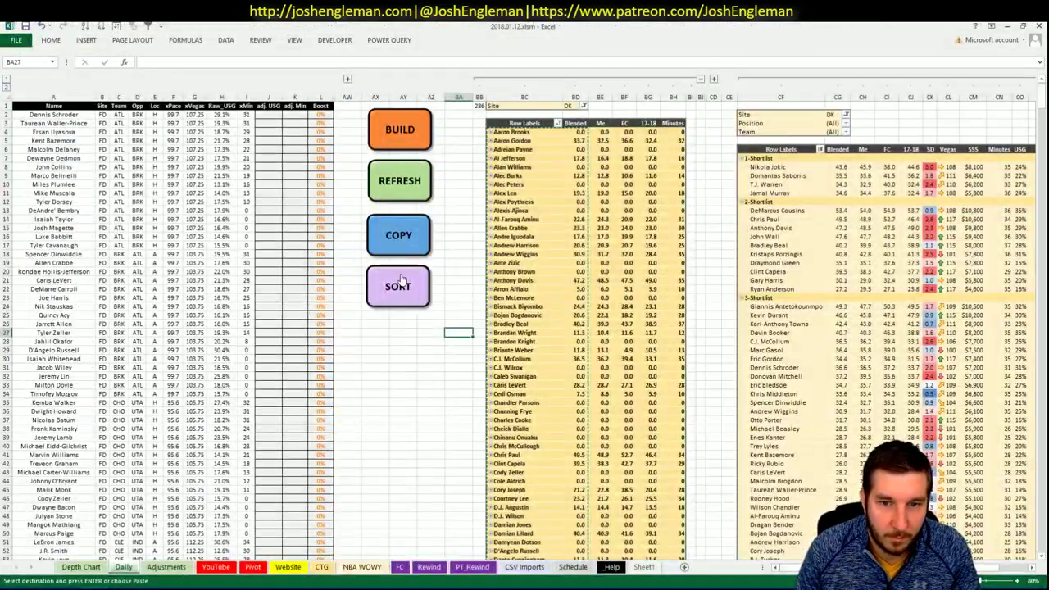
{"action": "key", "text": "alt+Tab"}
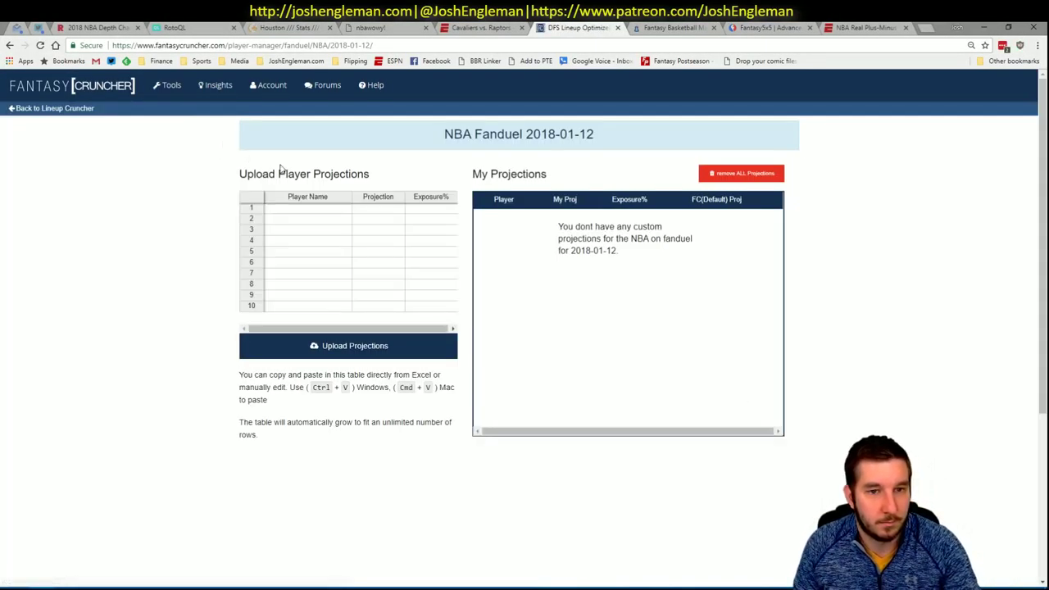
{"action": "left_click", "coordinate": [314, 217]}
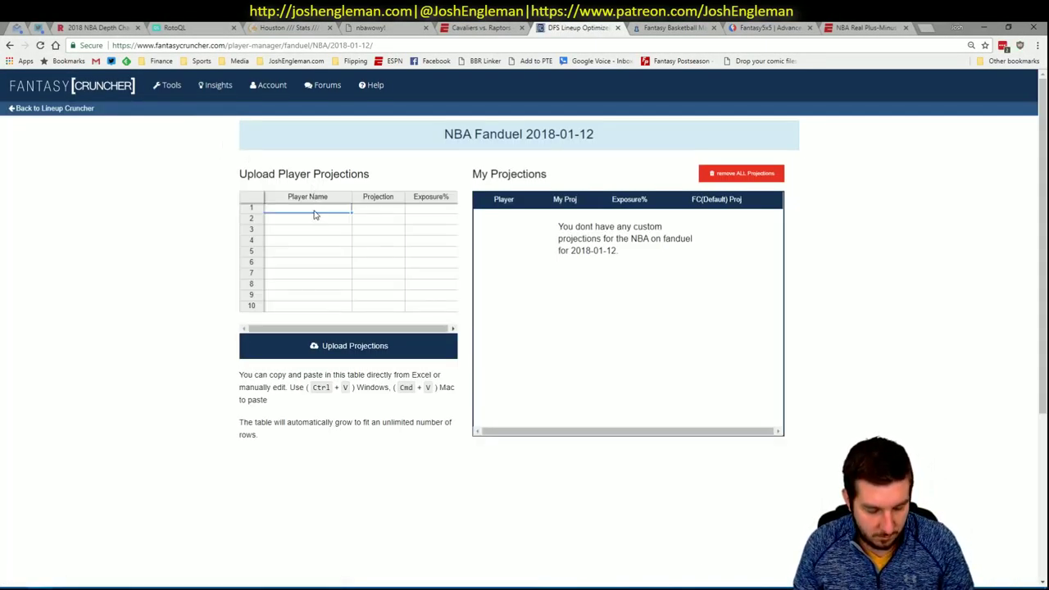
{"action": "key", "text": "ctrl+v"}
{"action": "left_click", "coordinate": [349, 345]}
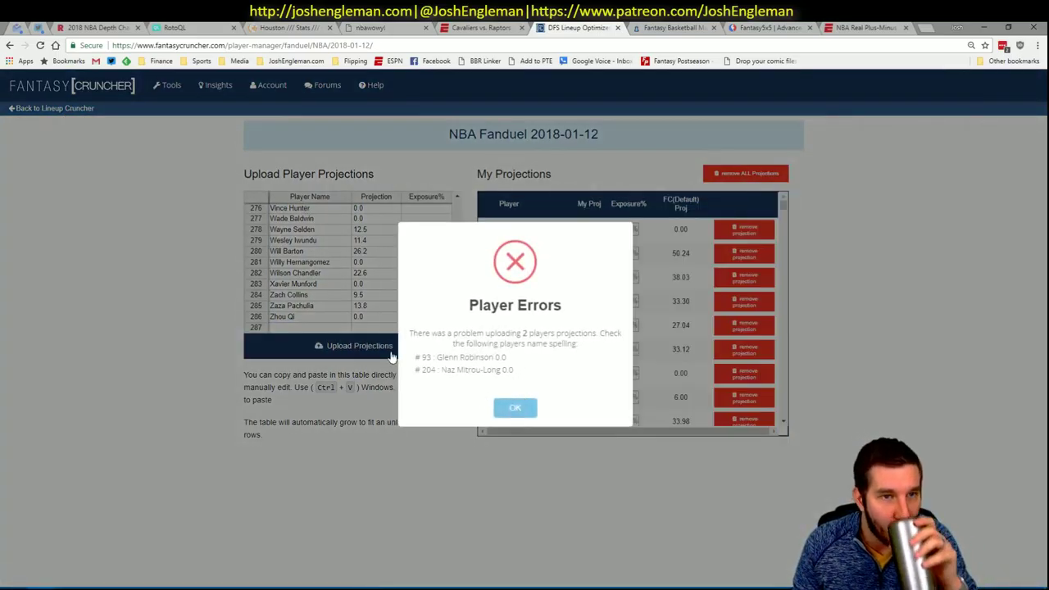
{"action": "left_click", "coordinate": [392, 356]}
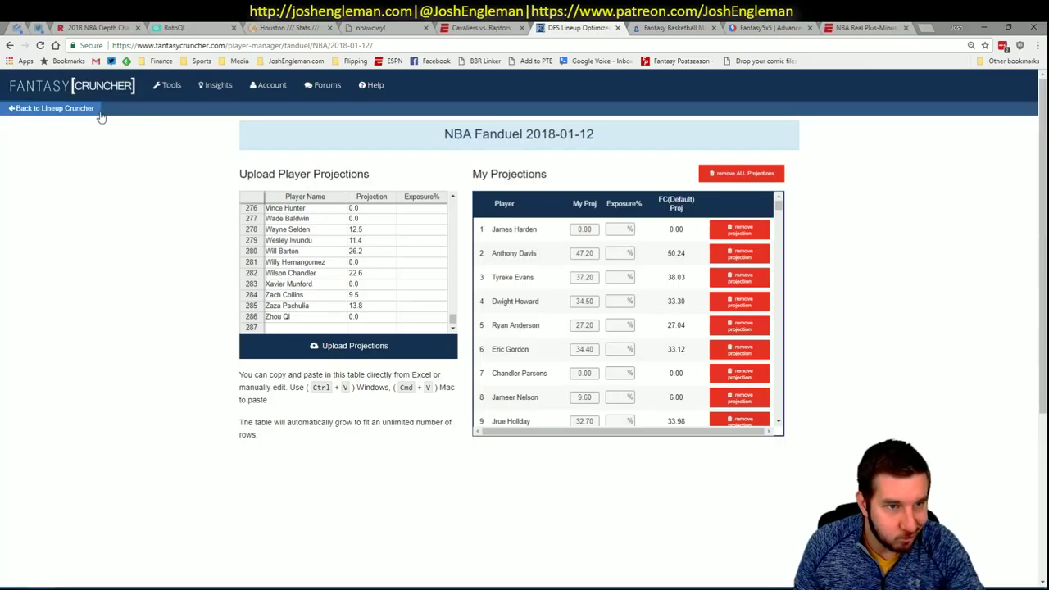
{"action": "left_click", "coordinate": [82, 108]}
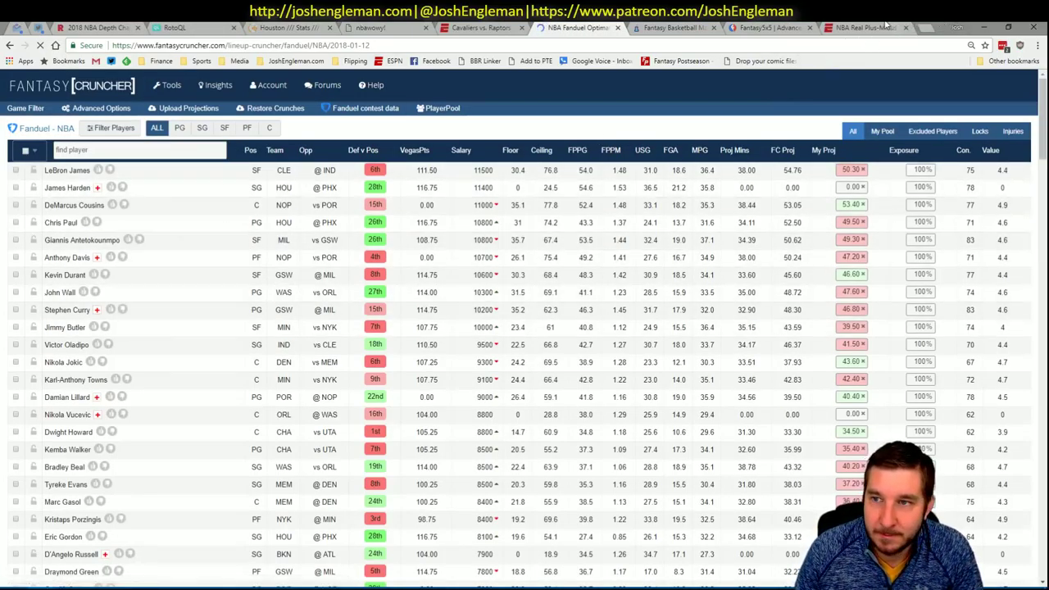
Close the seven extra Chrome tabs, including RotoQL, nbawowy and NBA Real Plus-Minus
{"action": "left_click", "coordinate": [715, 28]}
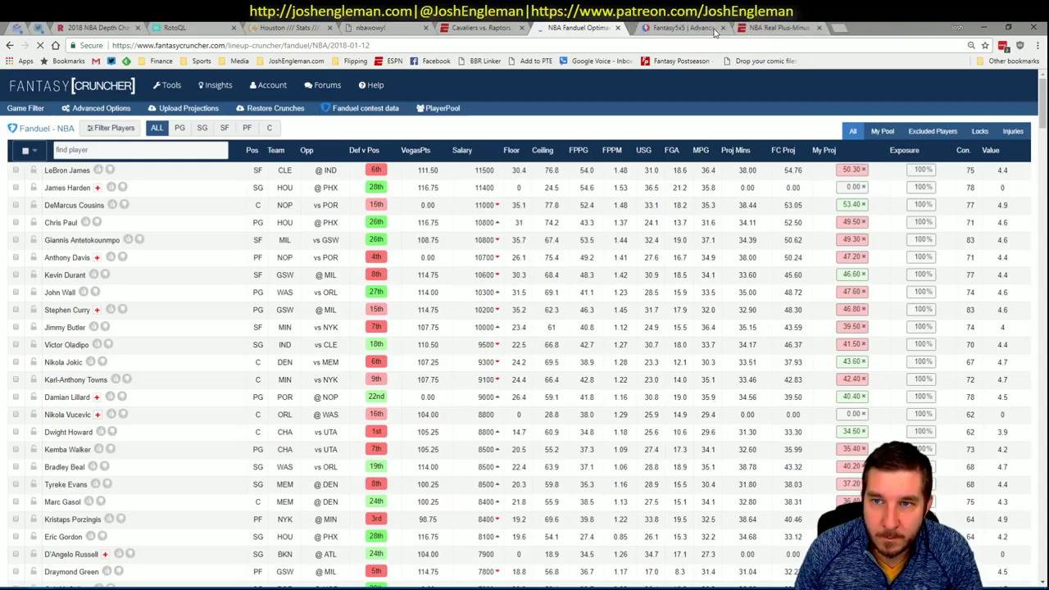
{"action": "left_click", "coordinate": [714, 28]}
{"action": "left_click", "coordinate": [714, 28]}
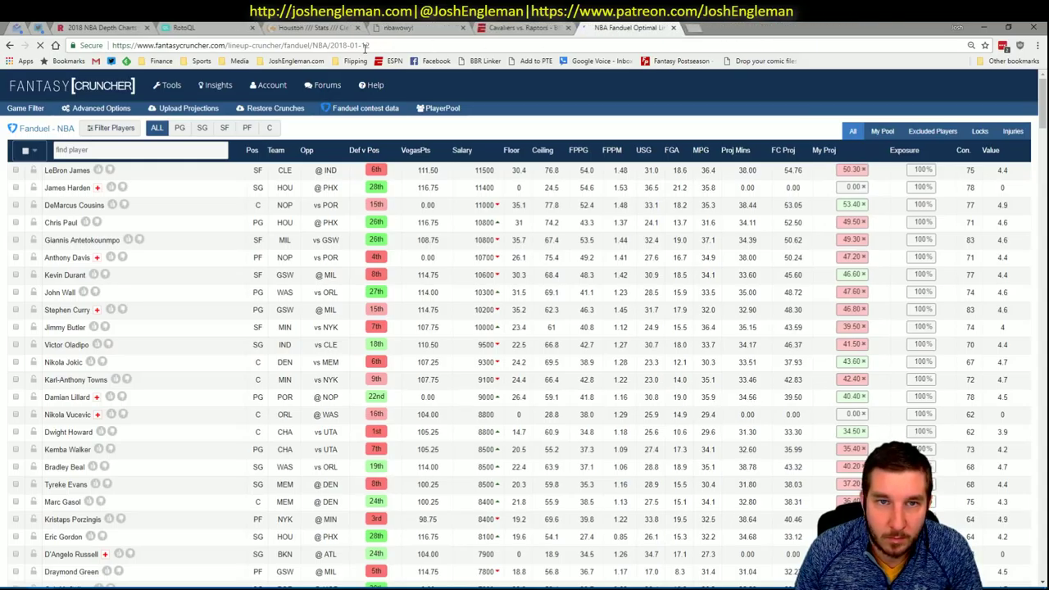
{"action": "left_click", "coordinate": [253, 28]}
{"action": "left_click", "coordinate": [252, 28]}
{"action": "left_click", "coordinate": [253, 28]}
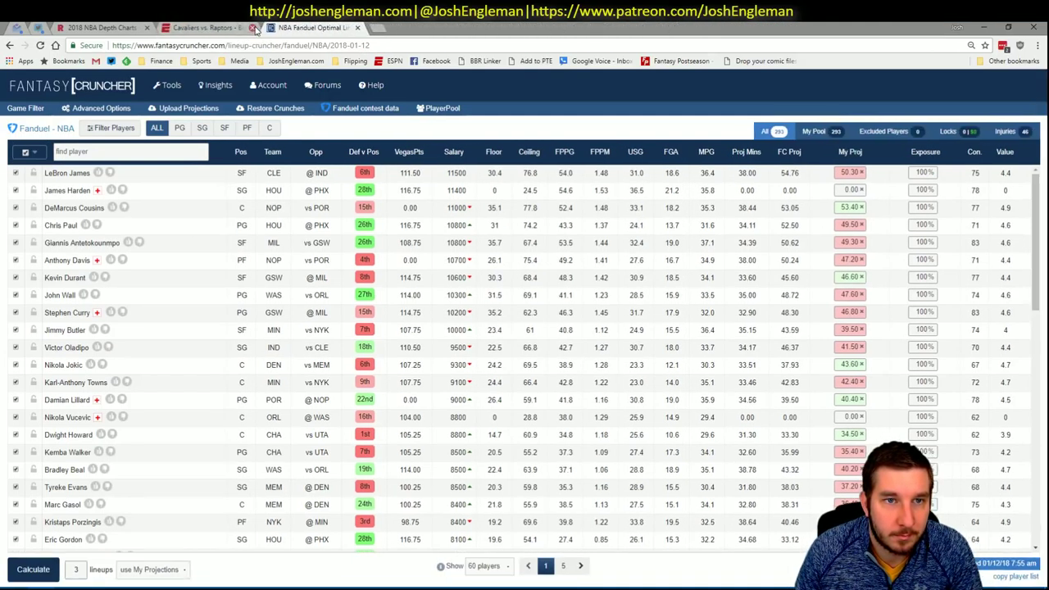
{"action": "left_click", "coordinate": [252, 27]}
Set 20 lineups using My Projections and check the Advanced Options without changes
{"action": "double_click", "coordinate": [82, 576]}
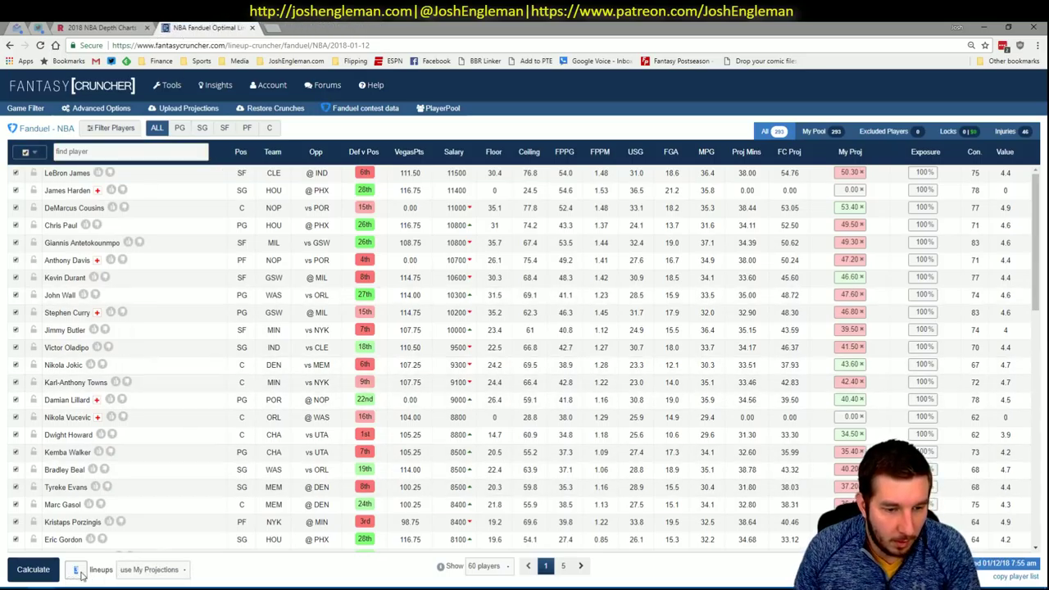
{"action": "type", "text": "20"}
{"action": "left_click", "coordinate": [152, 569]}
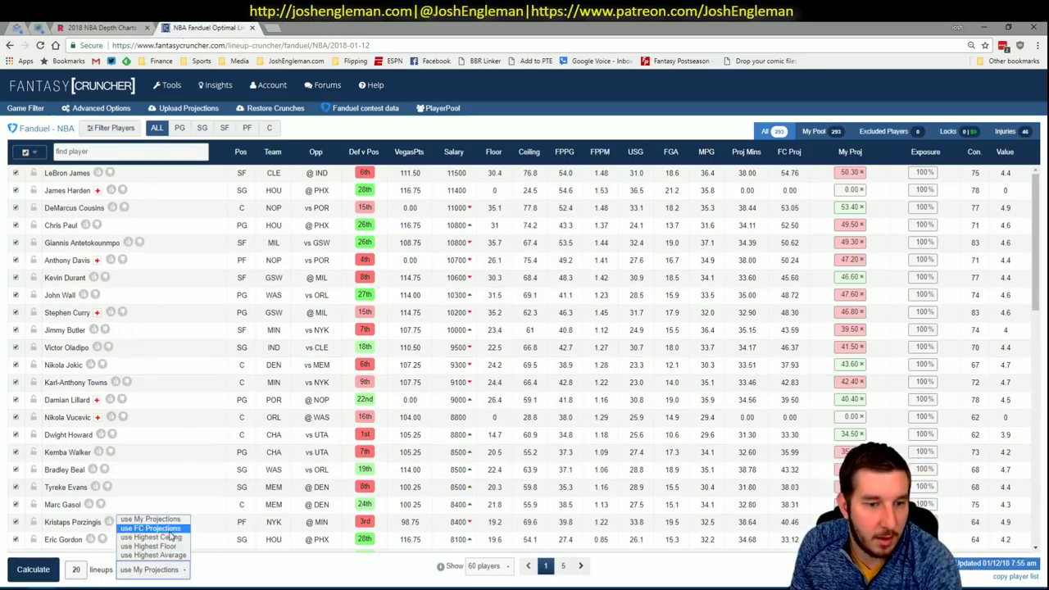
{"action": "left_click", "coordinate": [151, 520]}
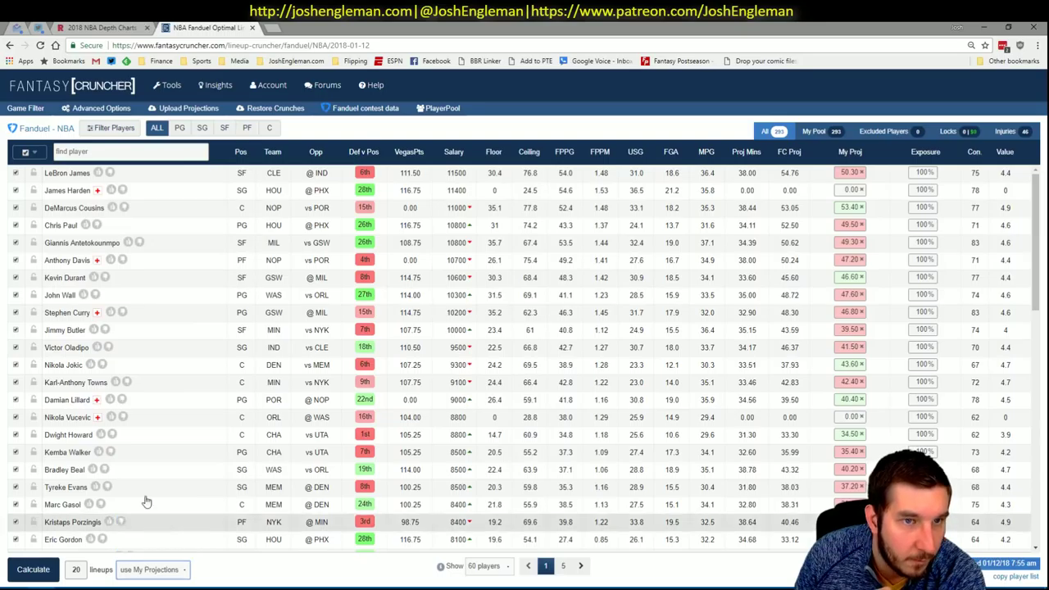
{"action": "left_click", "coordinate": [113, 117]}
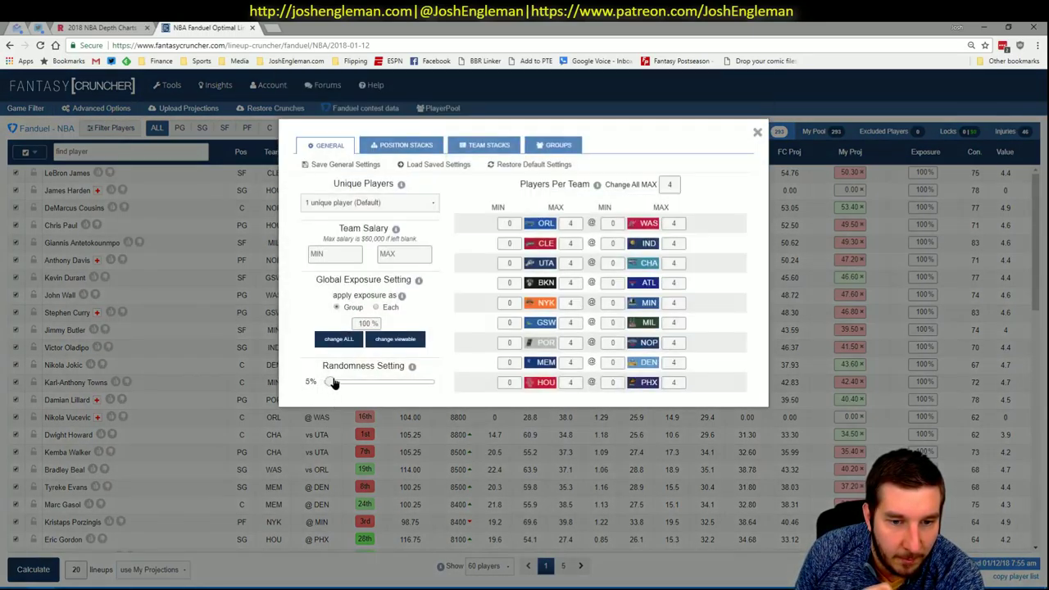
{"action": "left_click", "coordinate": [758, 129]}
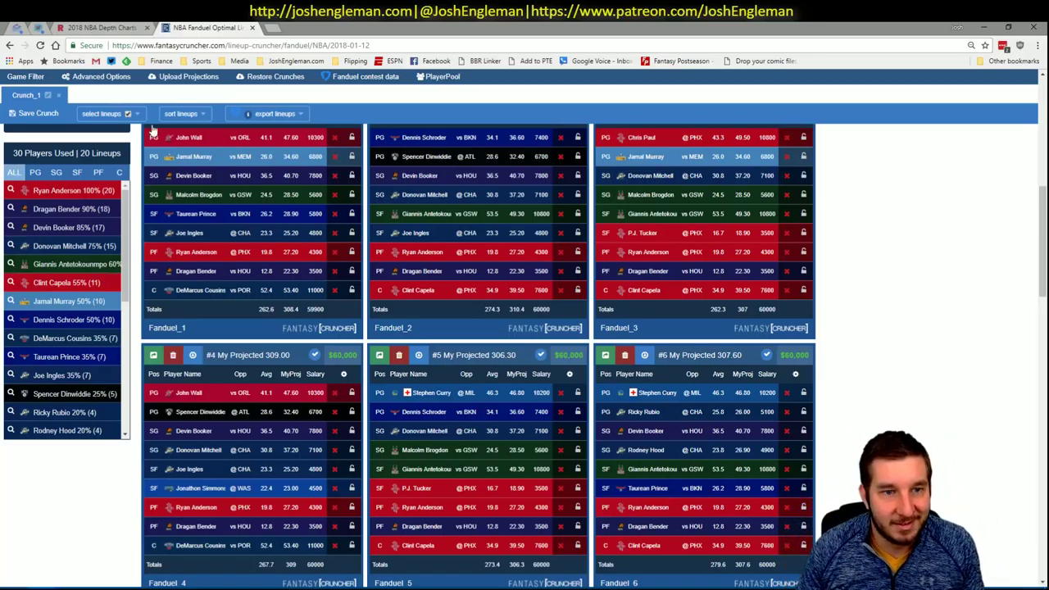
Scroll through the 20 Crunch_1 FanDuel lineups, then return to the Excel 2018.01.12 workbook
{"action": "scroll", "coordinate": [140, 278], "scroll_direction": "up", "scroll_amount": 3}
{"action": "scroll", "coordinate": [141, 279], "scroll_direction": "down", "scroll_amount": 3}
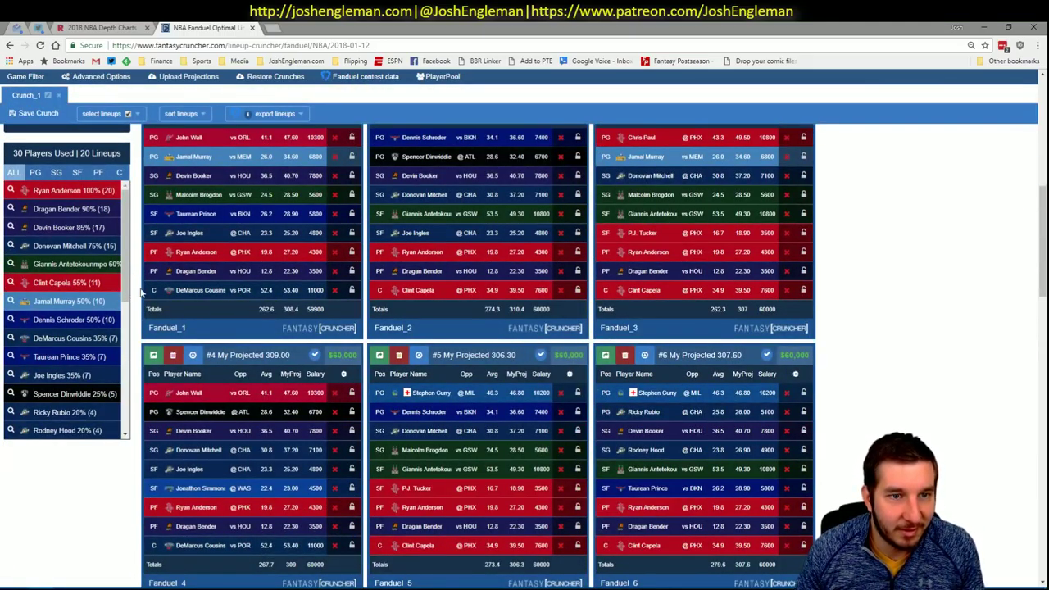
{"action": "scroll", "coordinate": [141, 292], "scroll_direction": "up", "scroll_amount": 1}
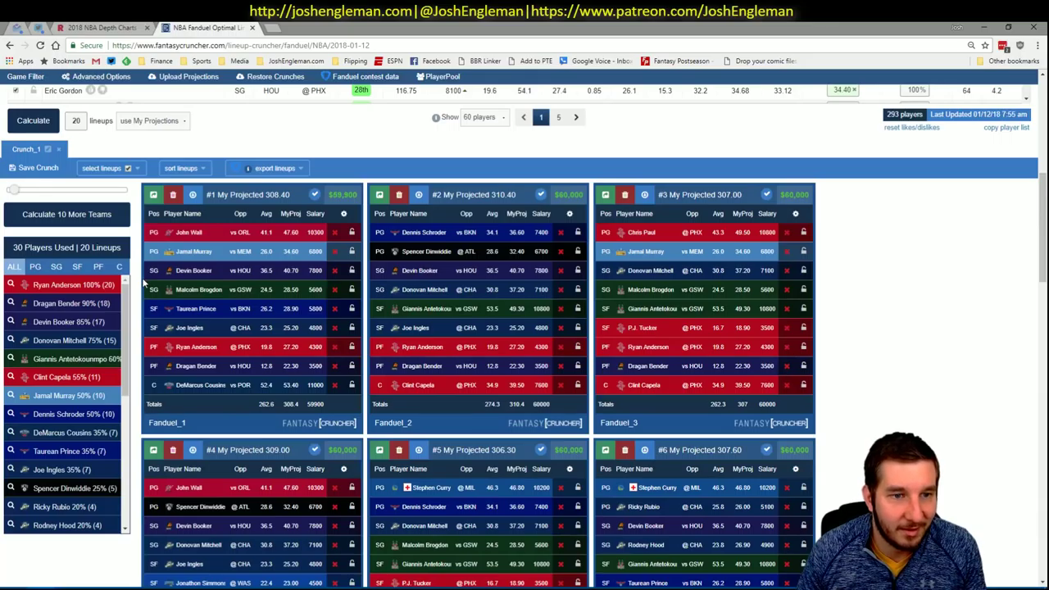
{"action": "left_click", "coordinate": [103, 584]}
{"action": "left_click", "coordinate": [459, 332]}
Collapse the outline group above columns BC–CE so the shortlist pivot moves left
{"action": "left_click", "coordinate": [426, 394]}
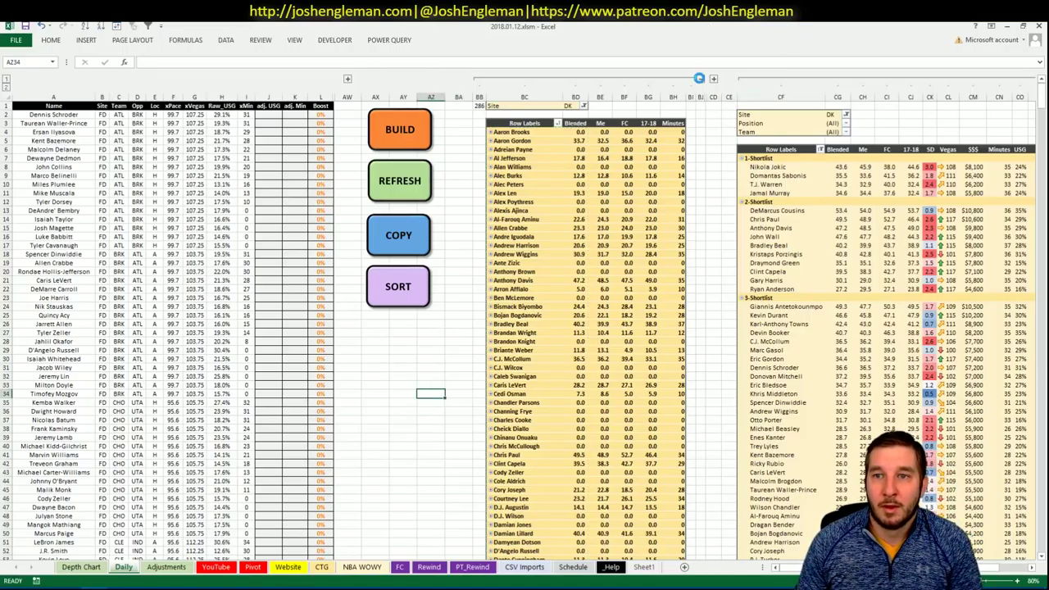
{"action": "left_click", "coordinate": [700, 79]}
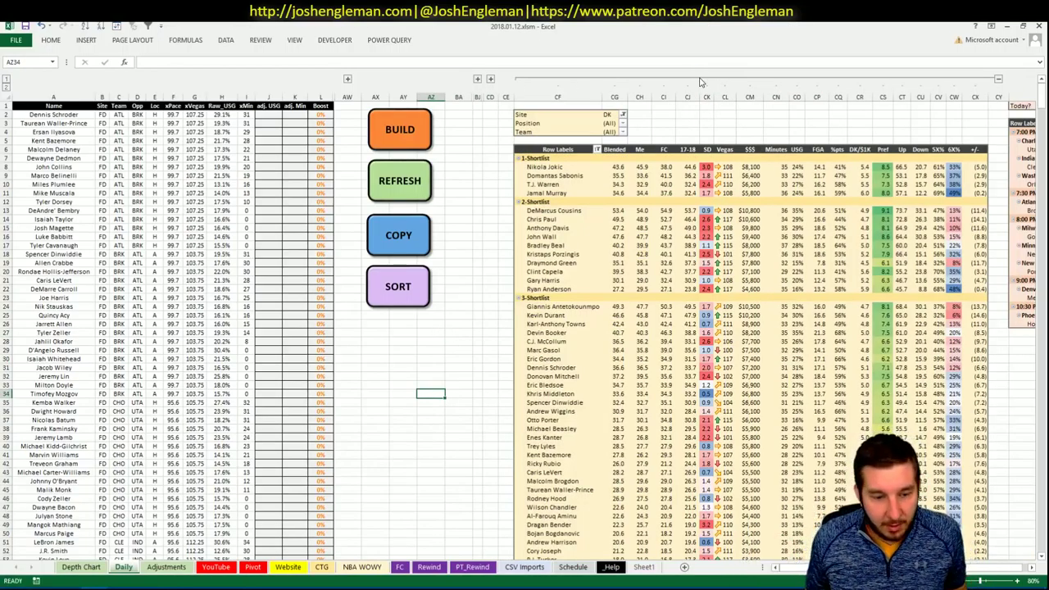